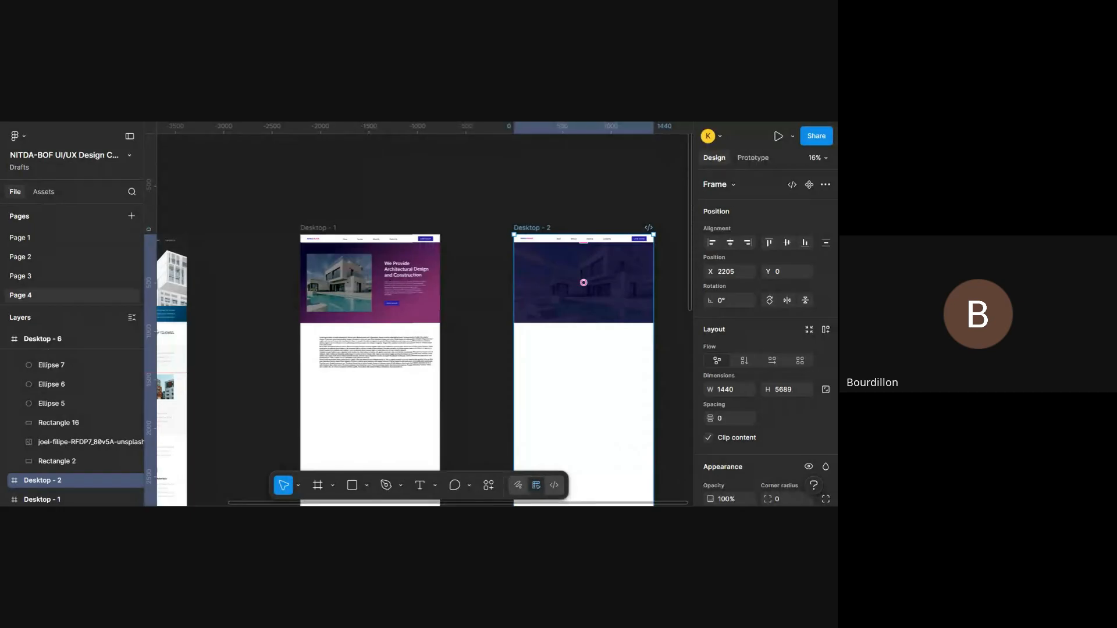
- Examine the navigation bar, hero image, heading and button of the Desktop - 1 frame at closer zoom levels
scroll(417, 274, "up", 3)
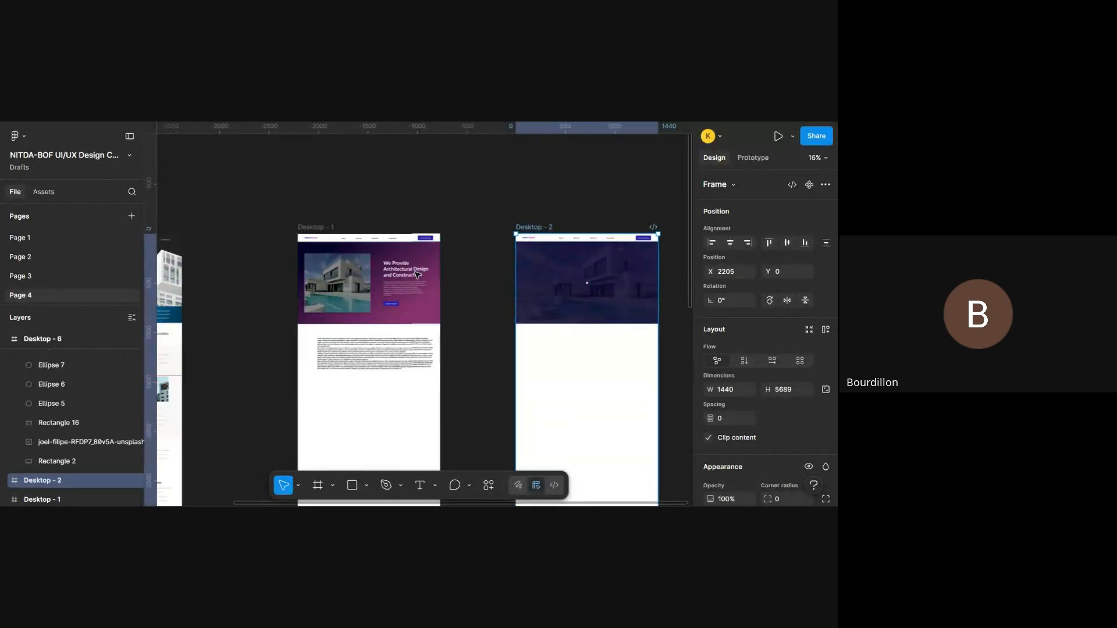
scroll(417, 274, "left", 2)
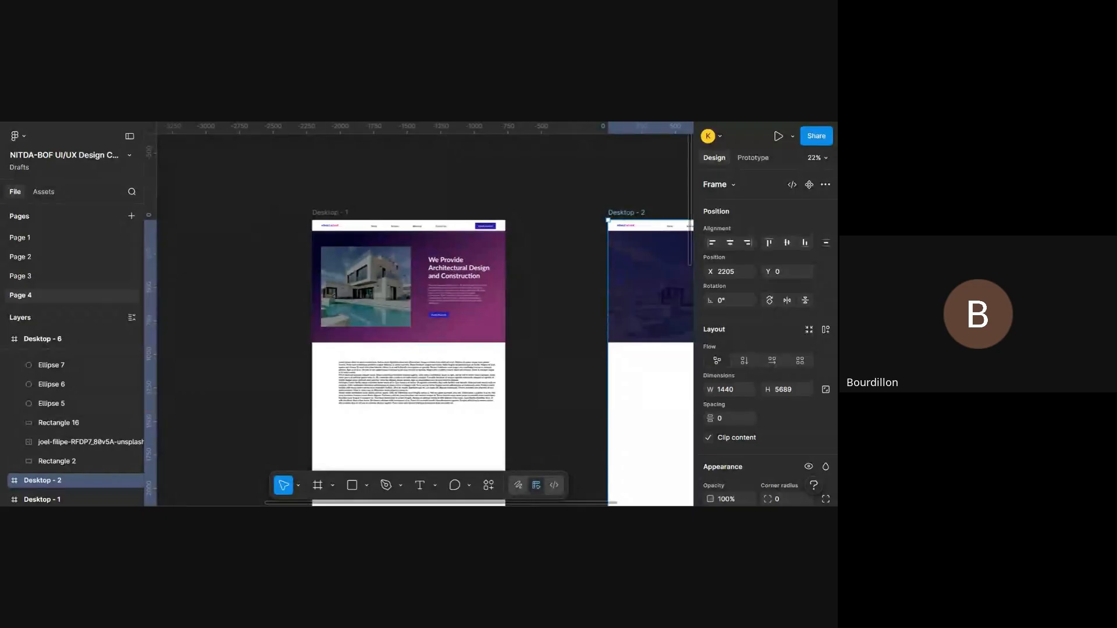
scroll(416, 275, "down", 1)
scroll(417, 275, "right", 1)
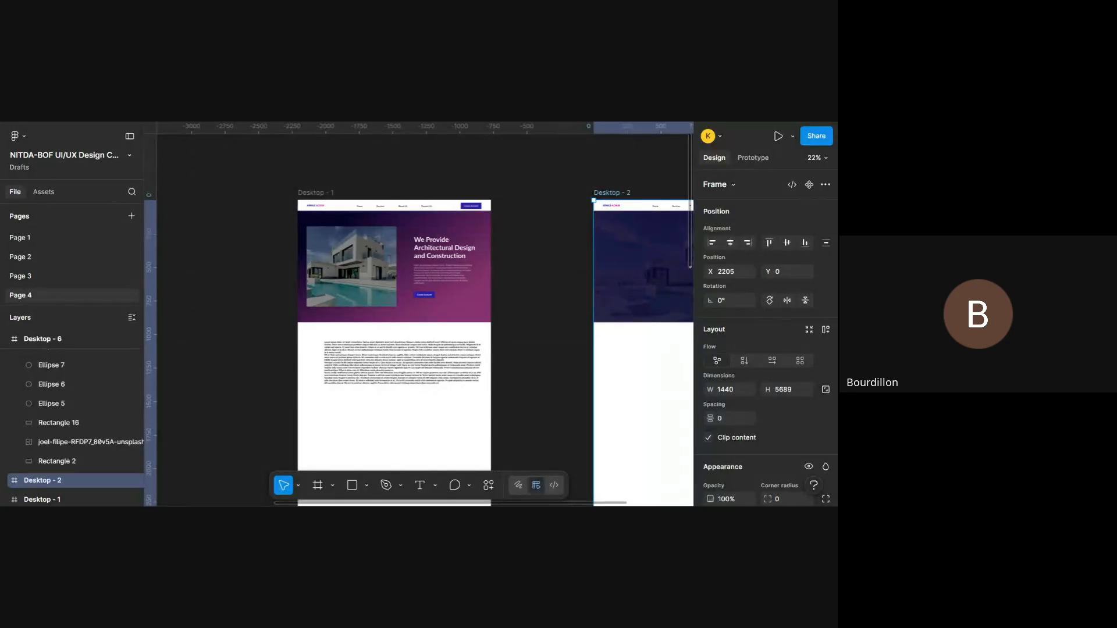
scroll(350, 277, "up", 5)
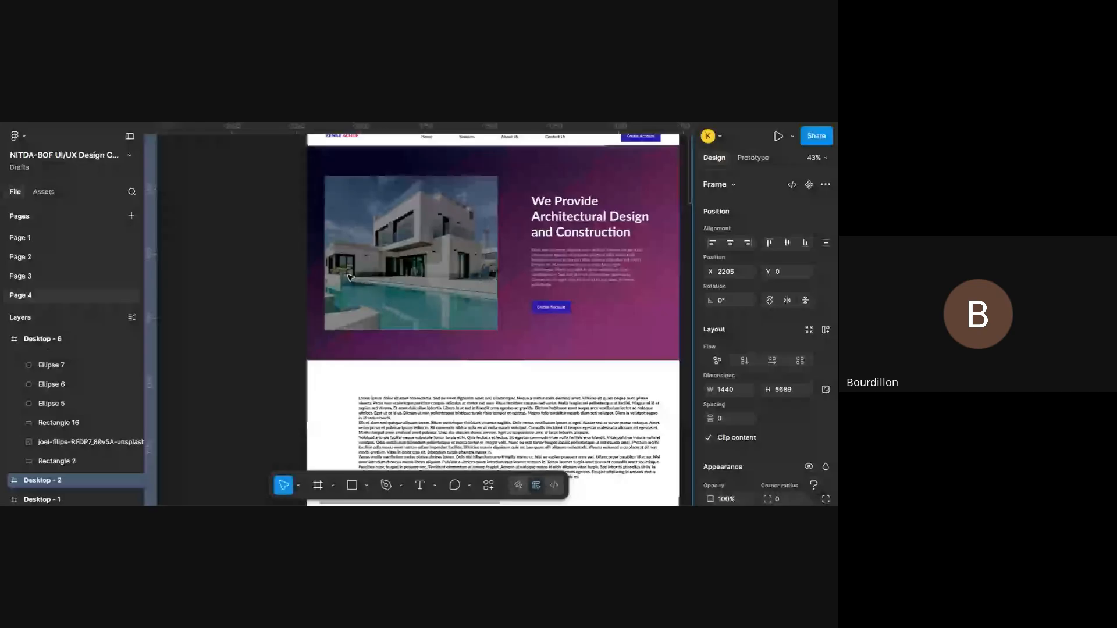
scroll(349, 277, "right", 1)
scroll(350, 277, "up", 1)
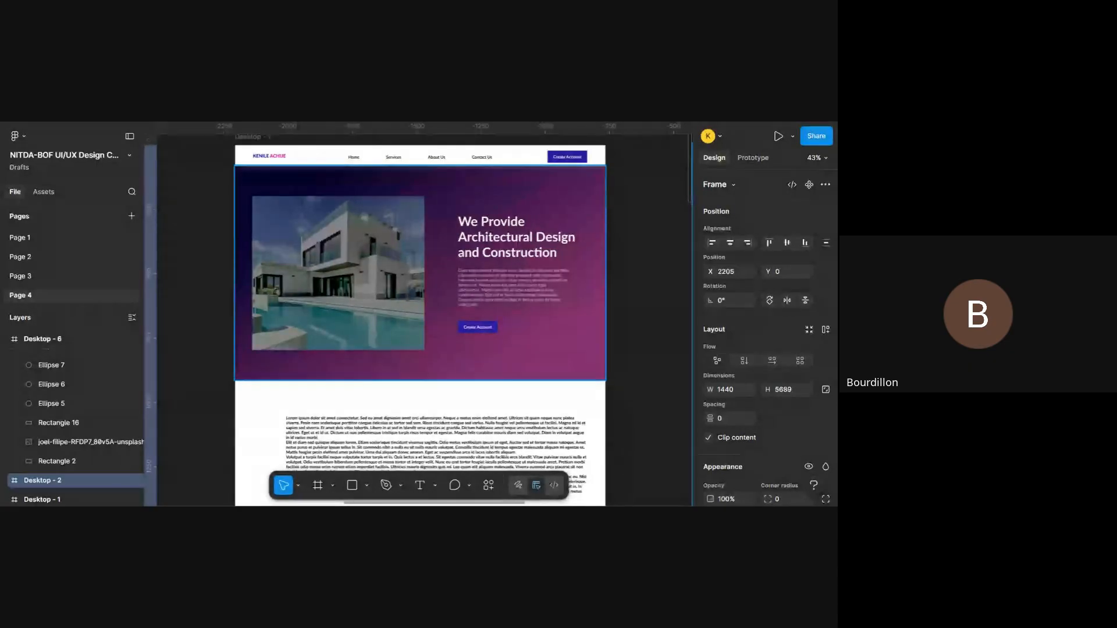
scroll(414, 263, "up", 3)
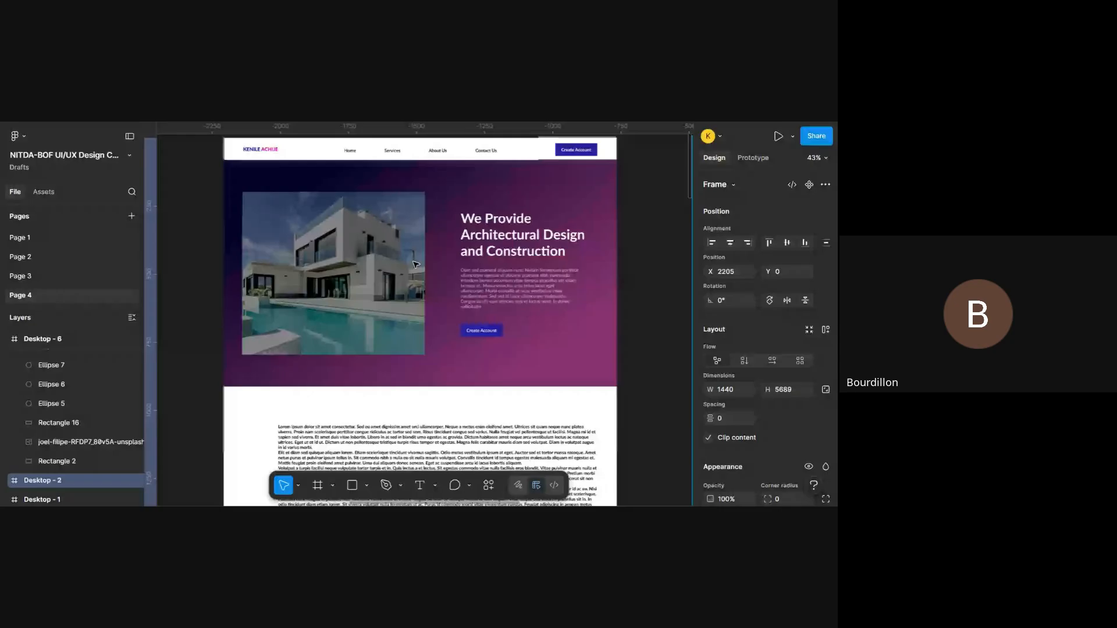
scroll(415, 265, "right", 3)
scroll(416, 265, "left", 3)
scroll(416, 265, "right", 2)
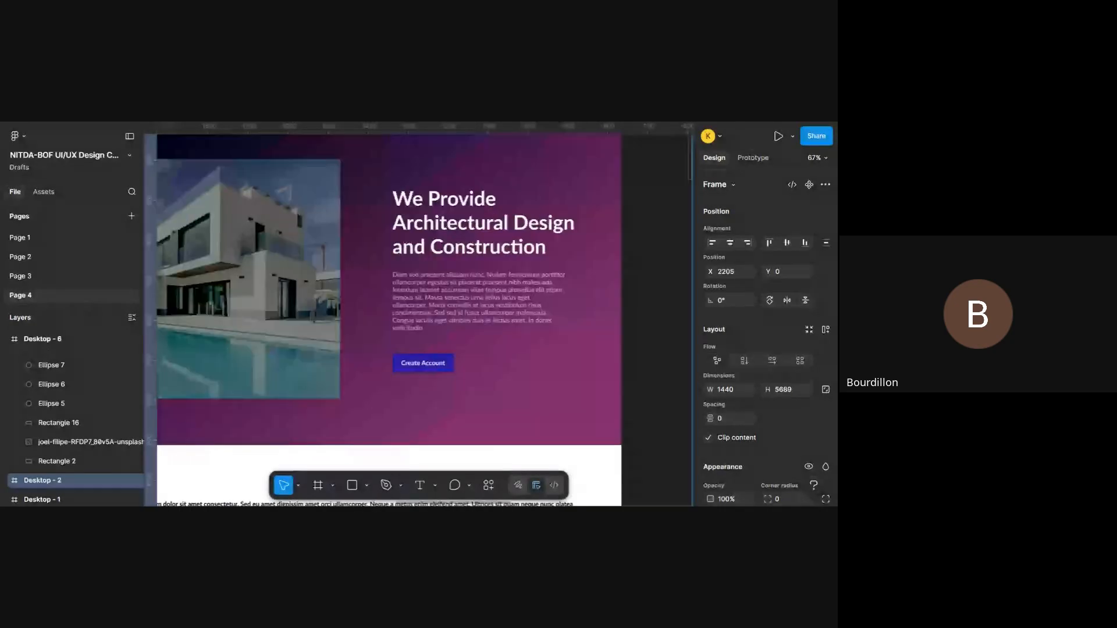
scroll(416, 265, "up", 1)
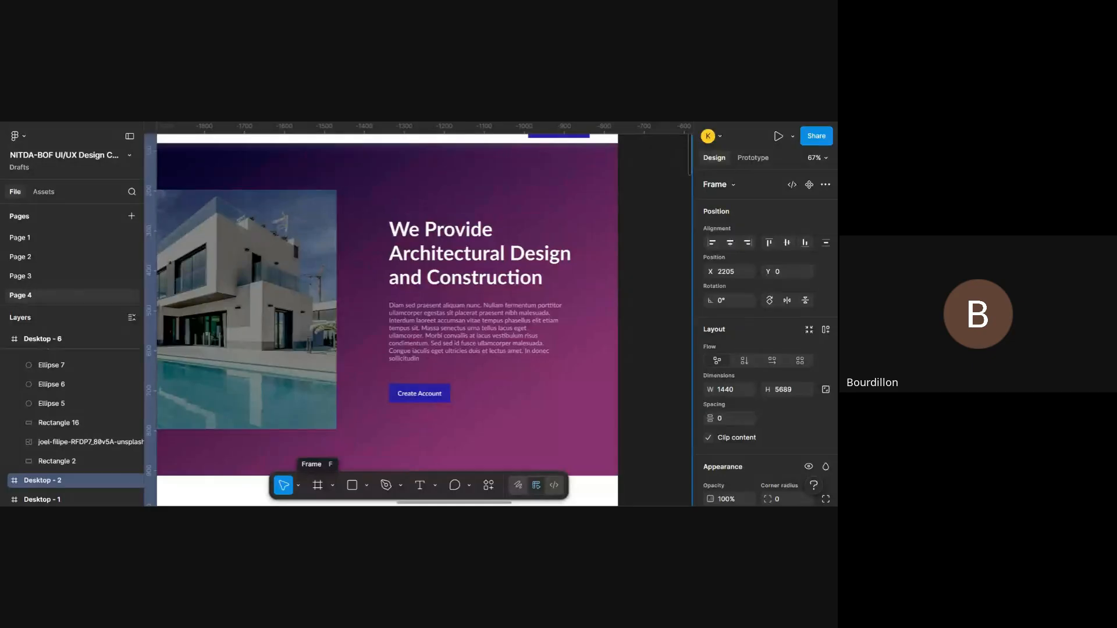
scroll(499, 366, "down", 1)
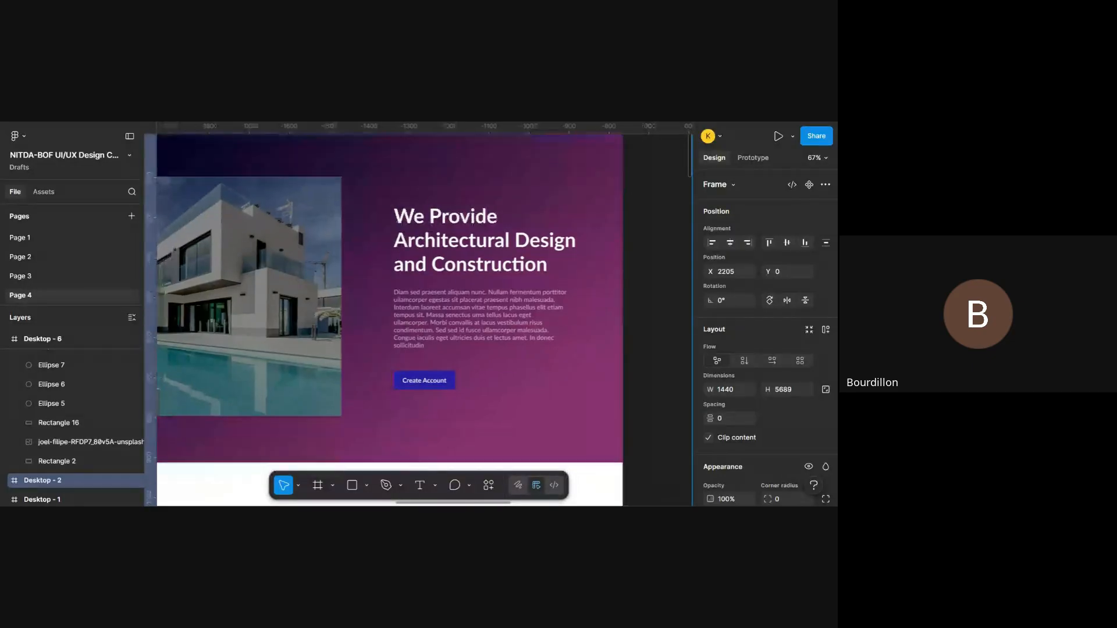
scroll(498, 367, "up", 2)
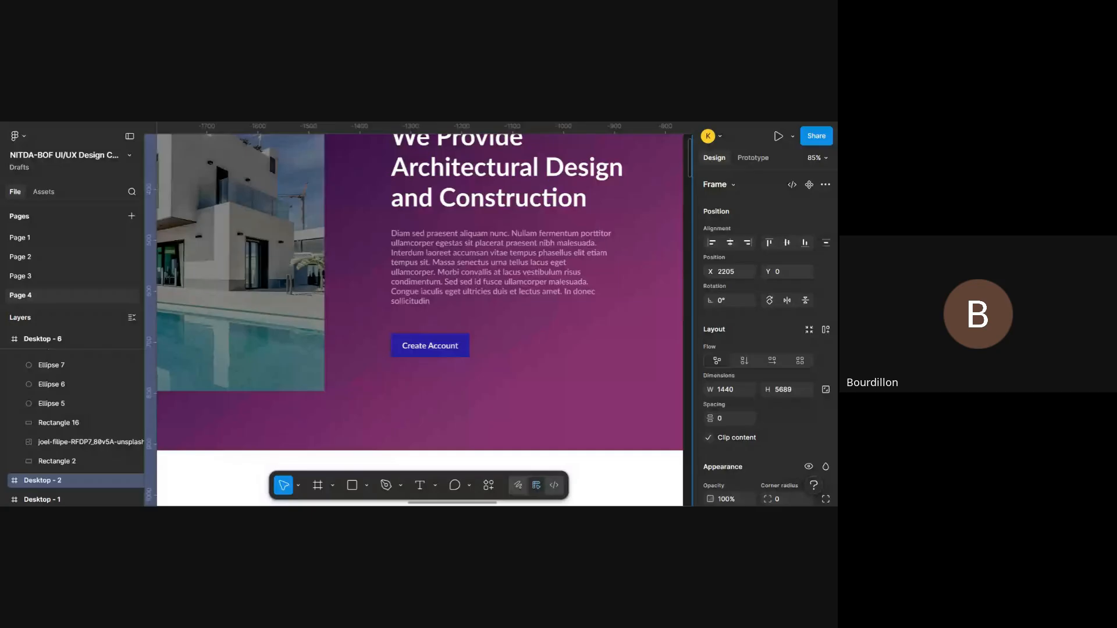
scroll(441, 436, "down", 4)
scroll(441, 436, "down", 4)
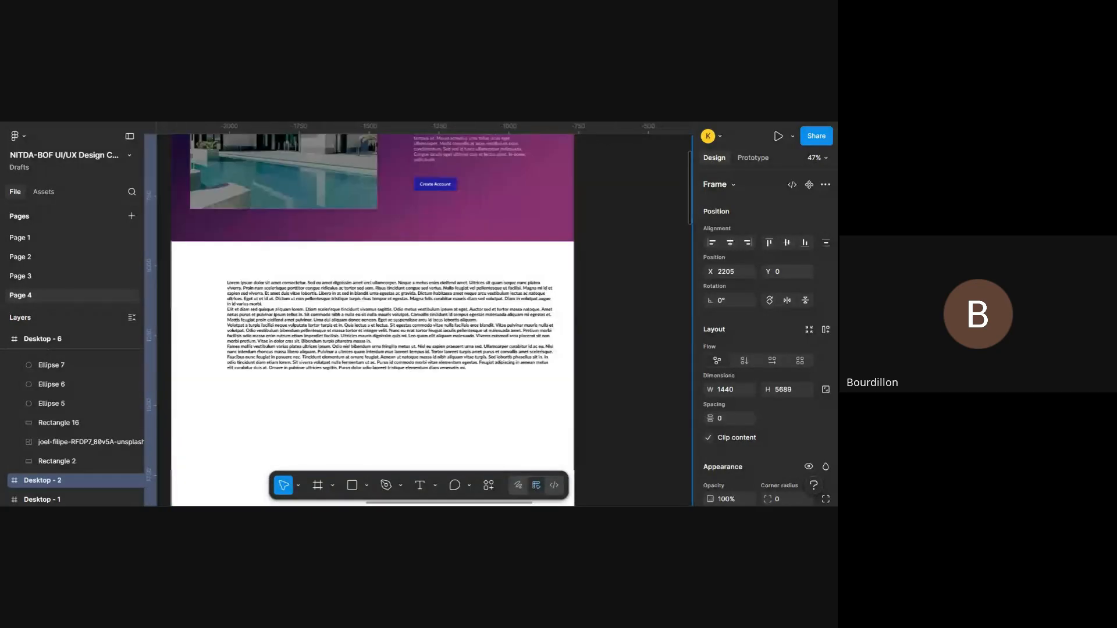
- Move the Lorem ipsum text block out of the Desktop - 1 frame onto the empty canvas above it, at about X 268, Y -420
scroll(413, 319, "down", 3)
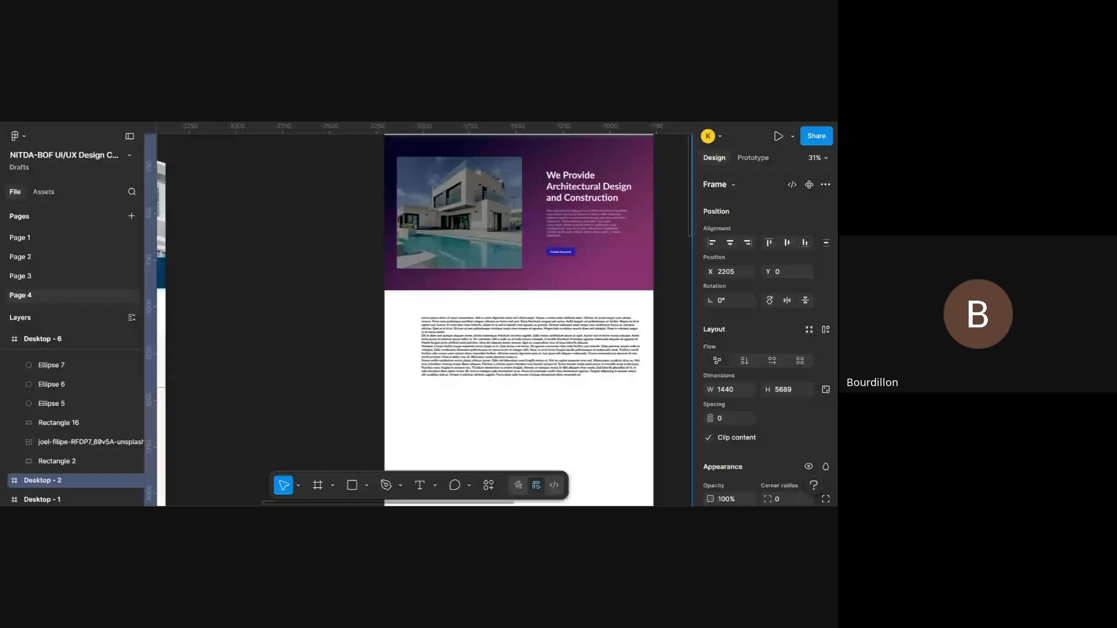
scroll(424, 320, "right", 3)
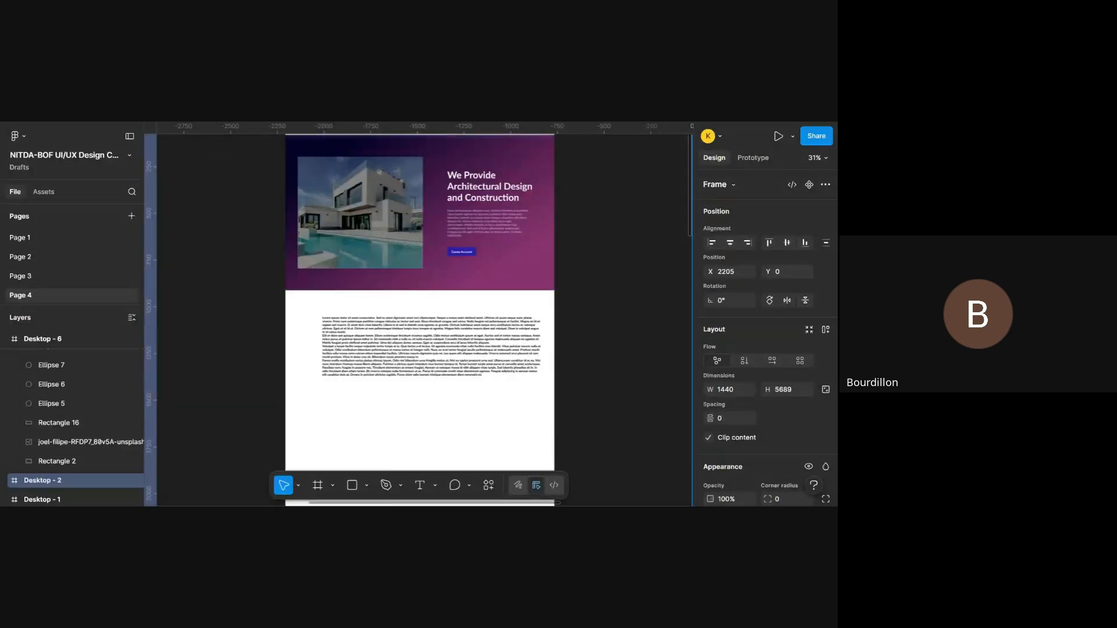
left_click(480, 342)
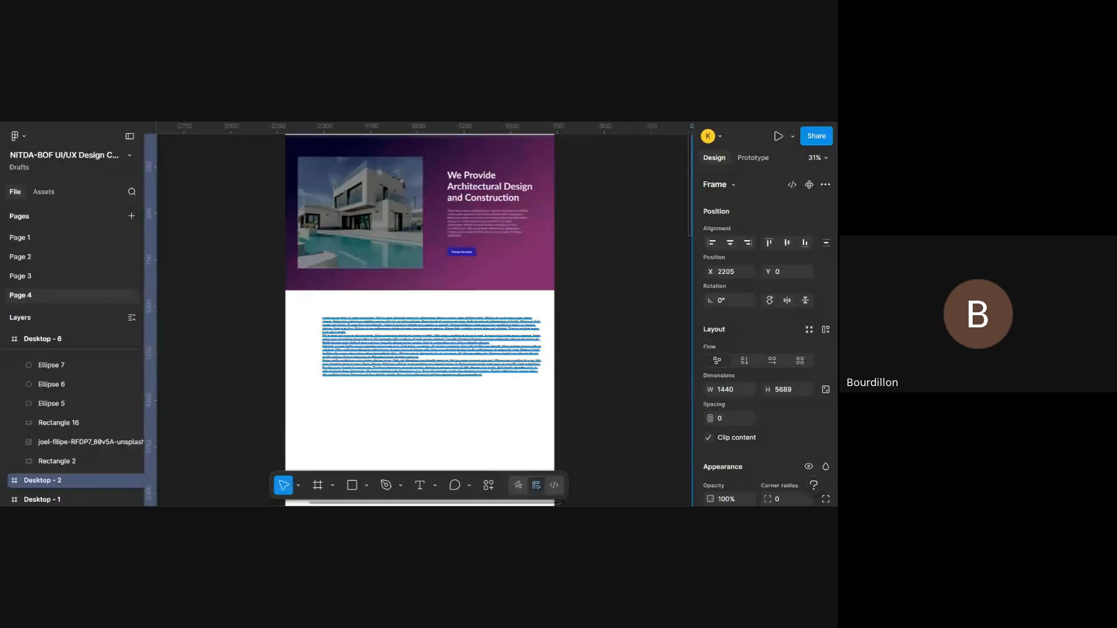
scroll(481, 342, "up", 2)
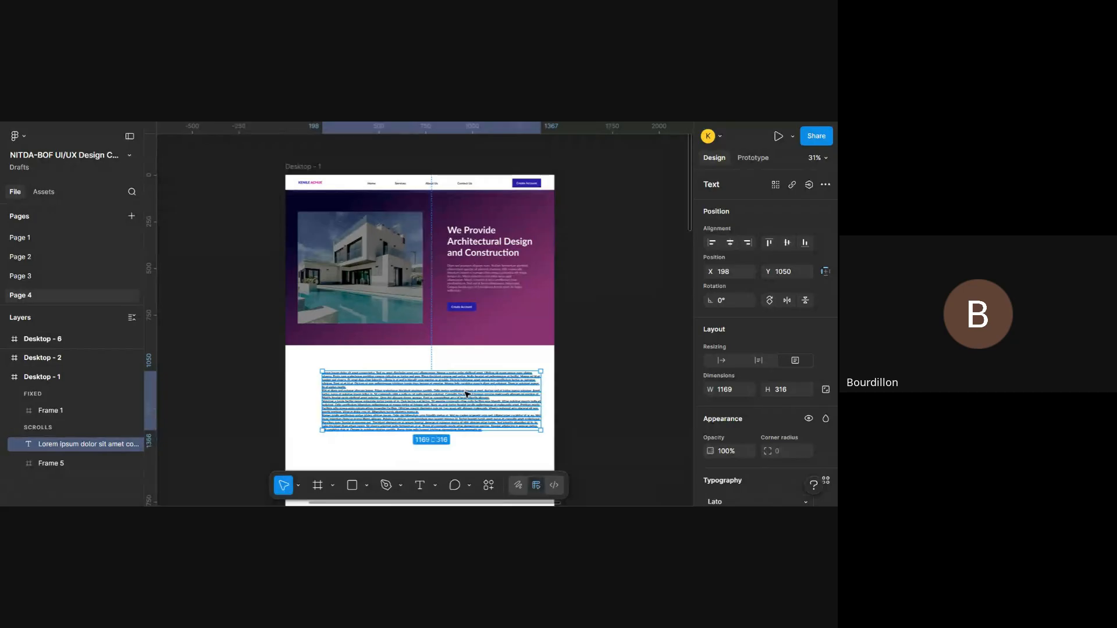
left_click_drag(466, 395, 359, 259)
scroll(359, 259, "left", 4)
scroll(359, 259, "down", 1)
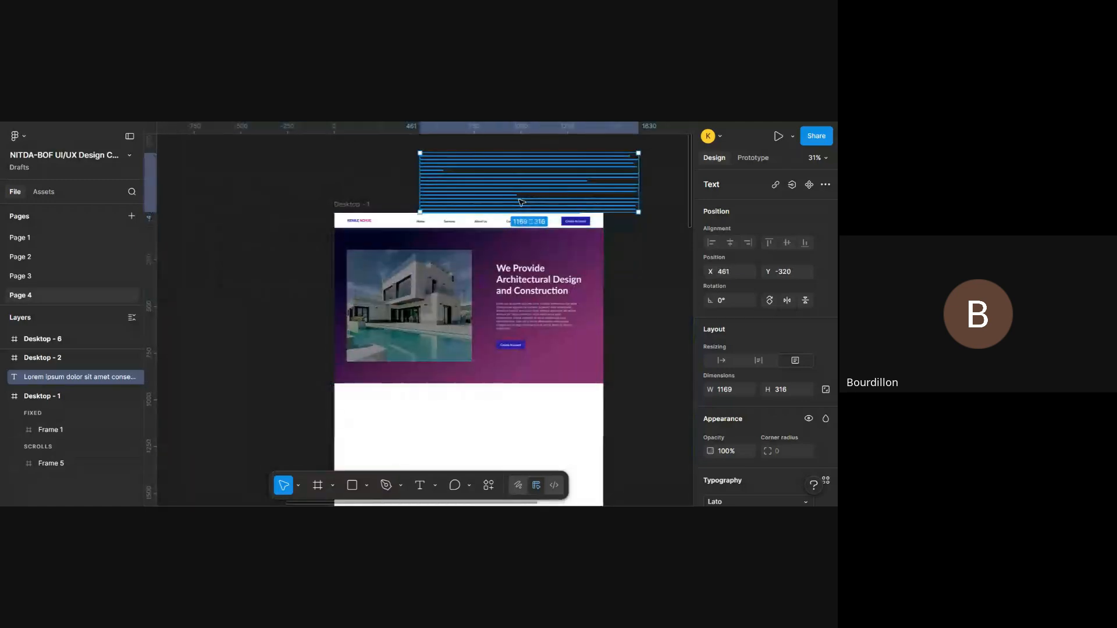
left_click_drag(521, 202, 485, 183)
- Select the Desktop - 1 frame and show its layout guides
scroll(560, 298, "up", 1)
scroll(560, 297, "up", 3)
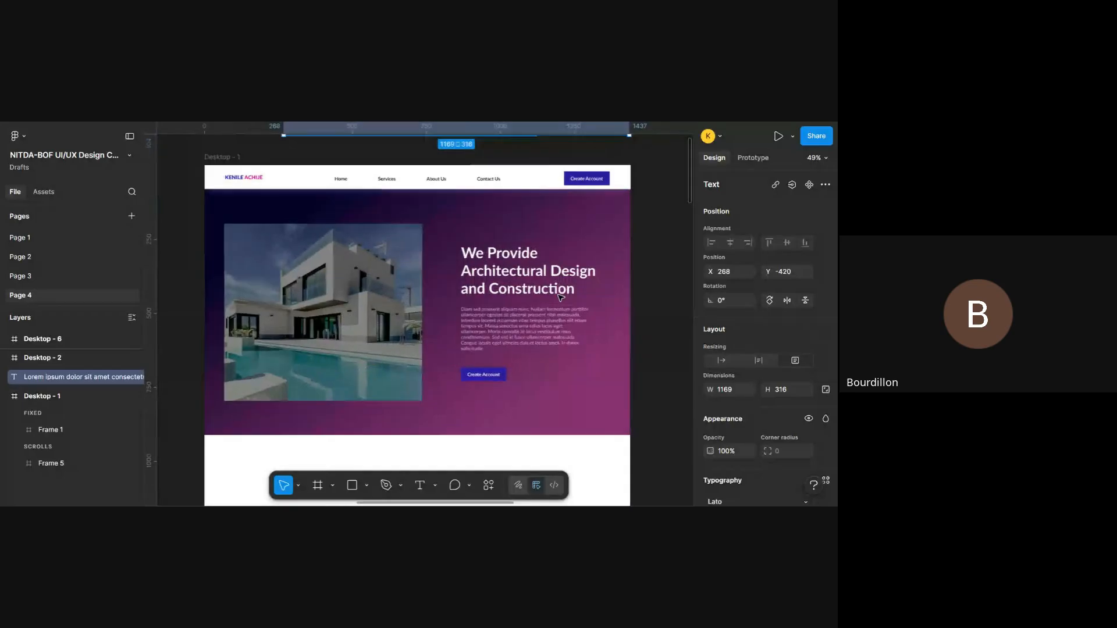
left_click(236, 157)
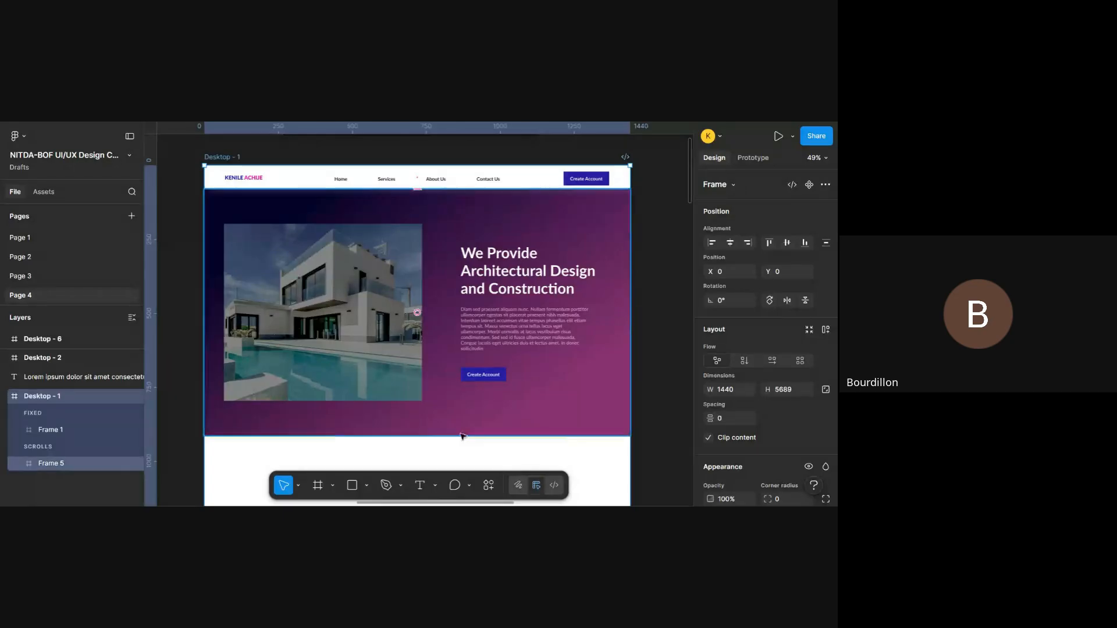
key("ctrl+shift+4")
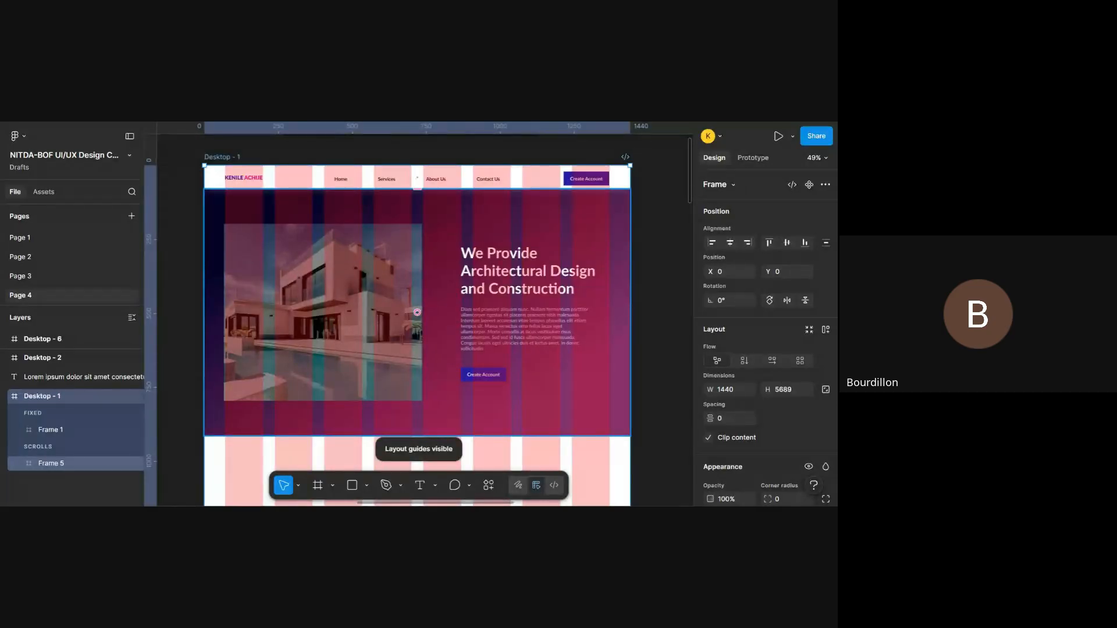
- Check how the Desktop - 1 navigation bar and hero content sit on the column guides, and compare them with the Desktop - 6 reference design
scroll(303, 248, "left", 3)
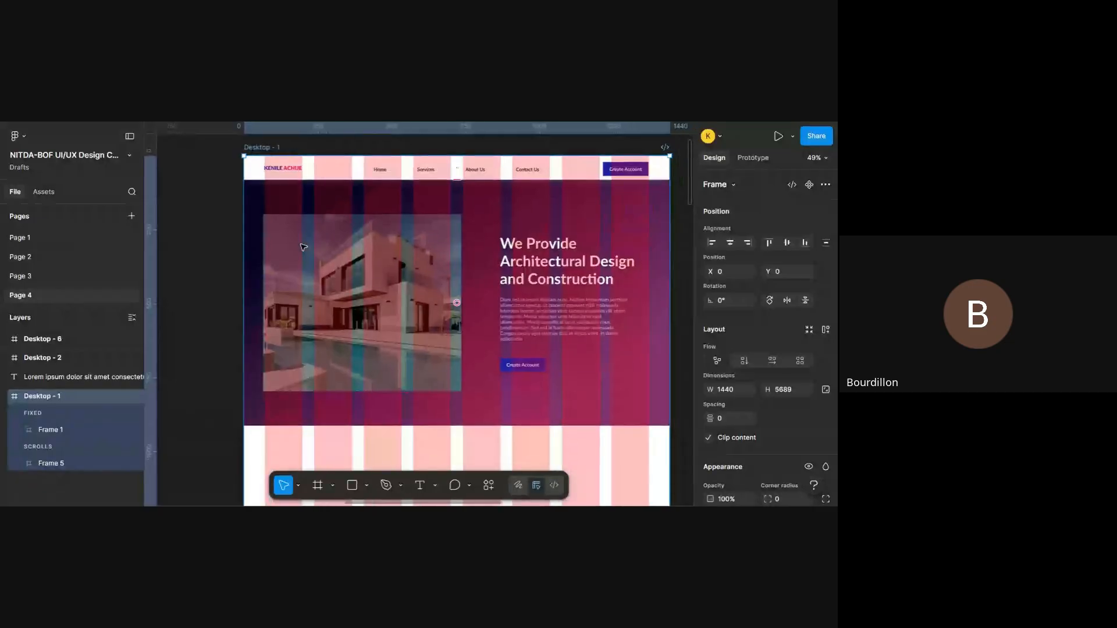
scroll(302, 244, "left", 3)
scroll(301, 245, "right", 4)
scroll(301, 244, "down", 5)
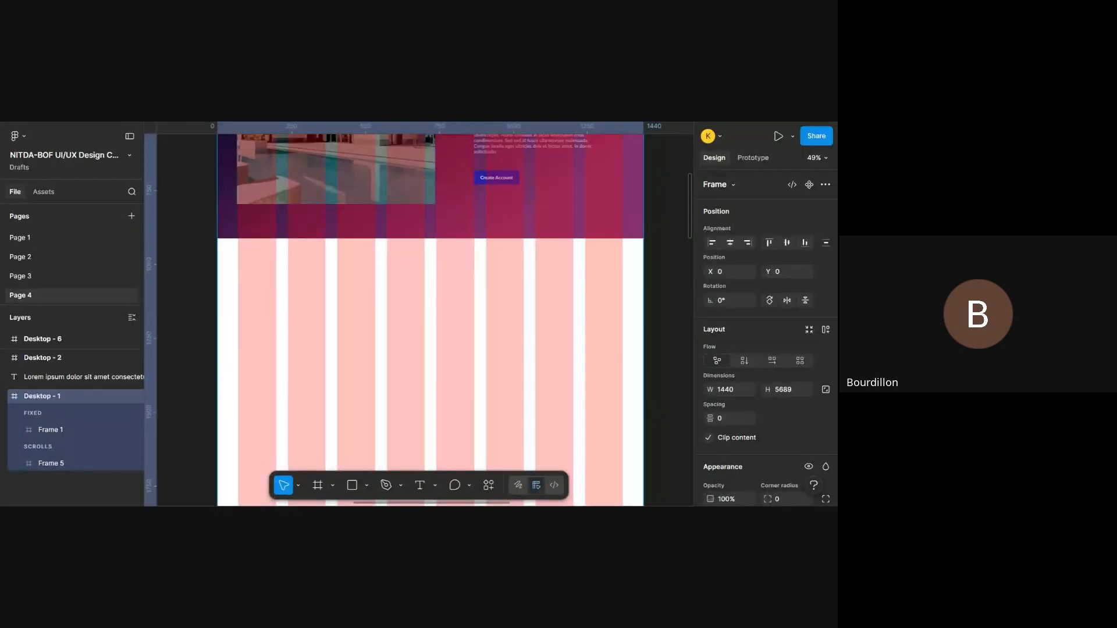
scroll(362, 184, "down", 5)
scroll(425, 238, "down", 1)
scroll(424, 239, "left", 5)
scroll(425, 238, "right", 2)
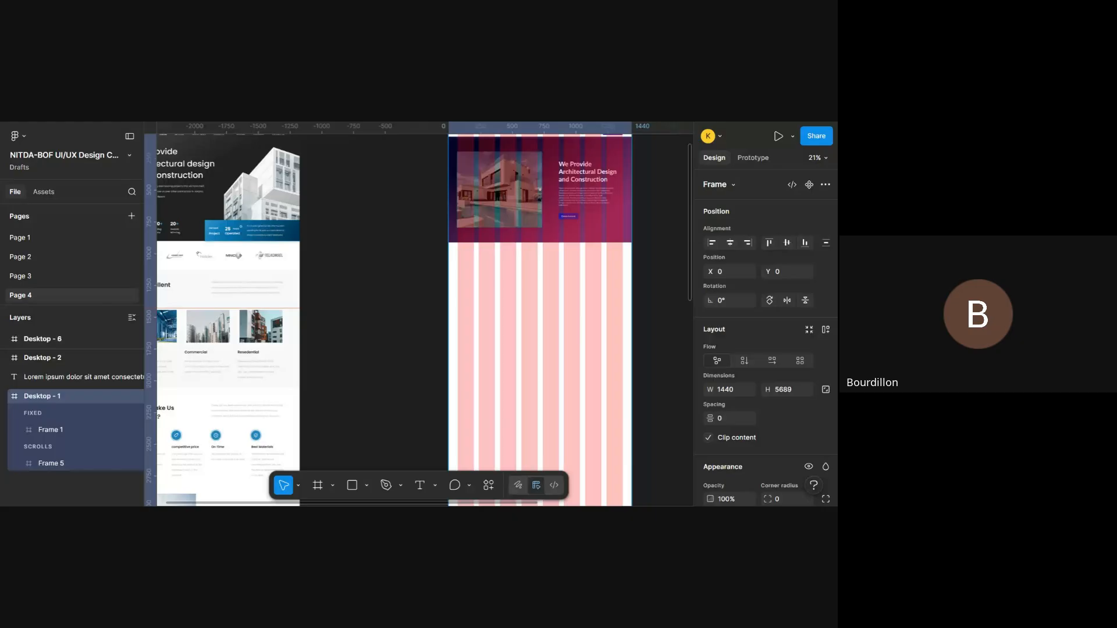
scroll(424, 238, "left", 2)
scroll(424, 238, "up", 3)
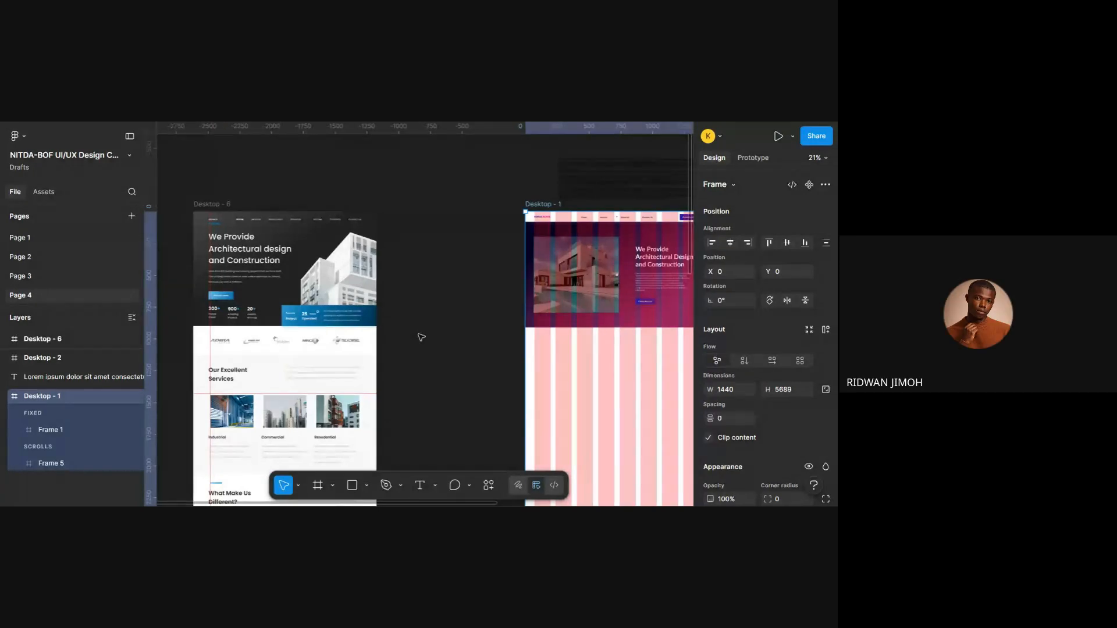
scroll(505, 274, "right", 3)
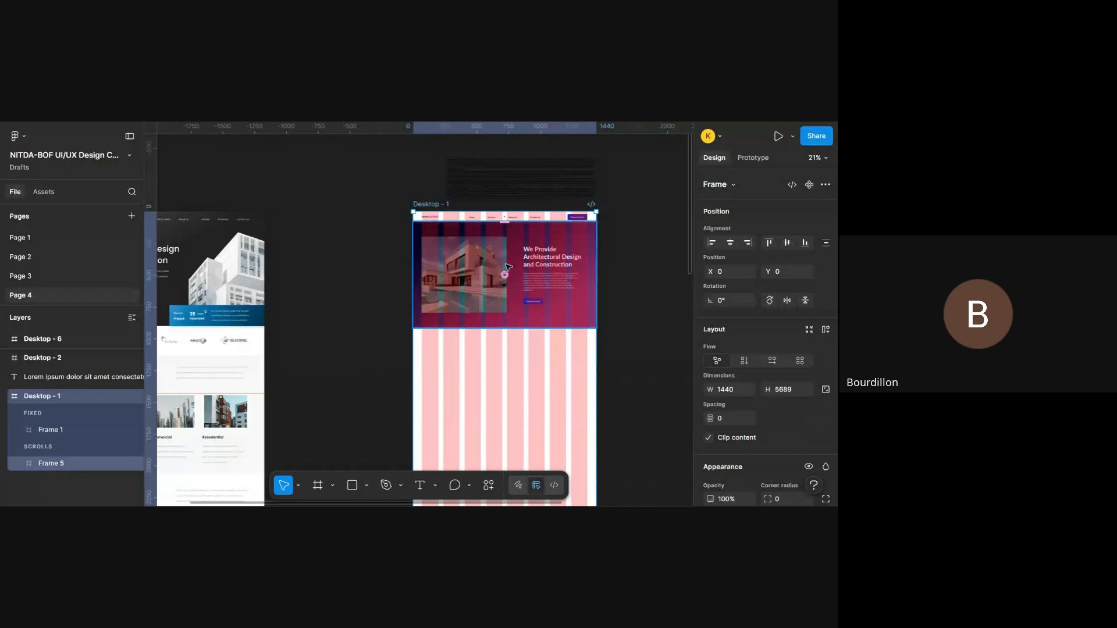
scroll(509, 267, "up", 5)
scroll(509, 267, "right", 1)
scroll(509, 267, "up", 1)
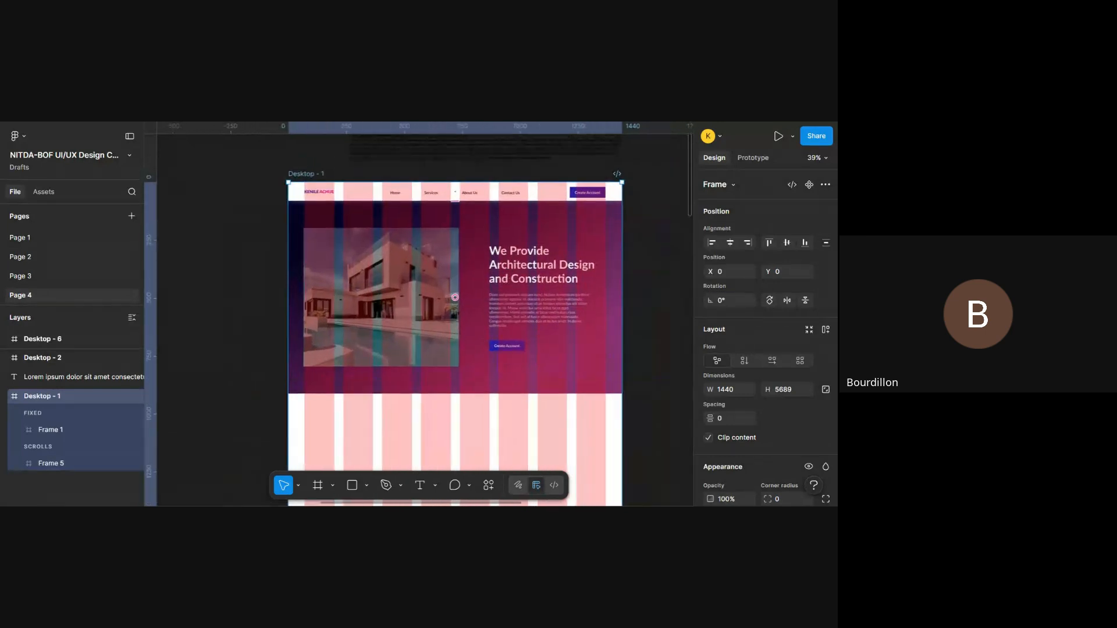
scroll(508, 267, "up", 3)
scroll(509, 268, "down", 3)
scroll(508, 267, "down", 1)
scroll(508, 267, "left", 6)
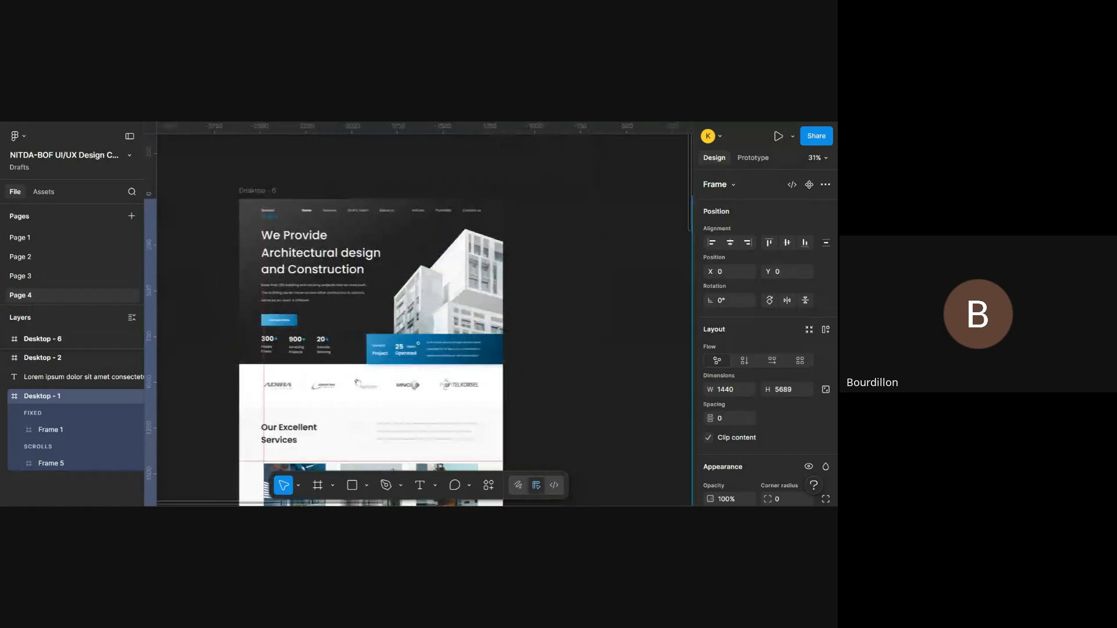
- Move the Desktop - 6 frame closer to Desktop - 1, to about X -2278, Y -33
scroll(509, 267, "right", 1)
left_click(248, 190)
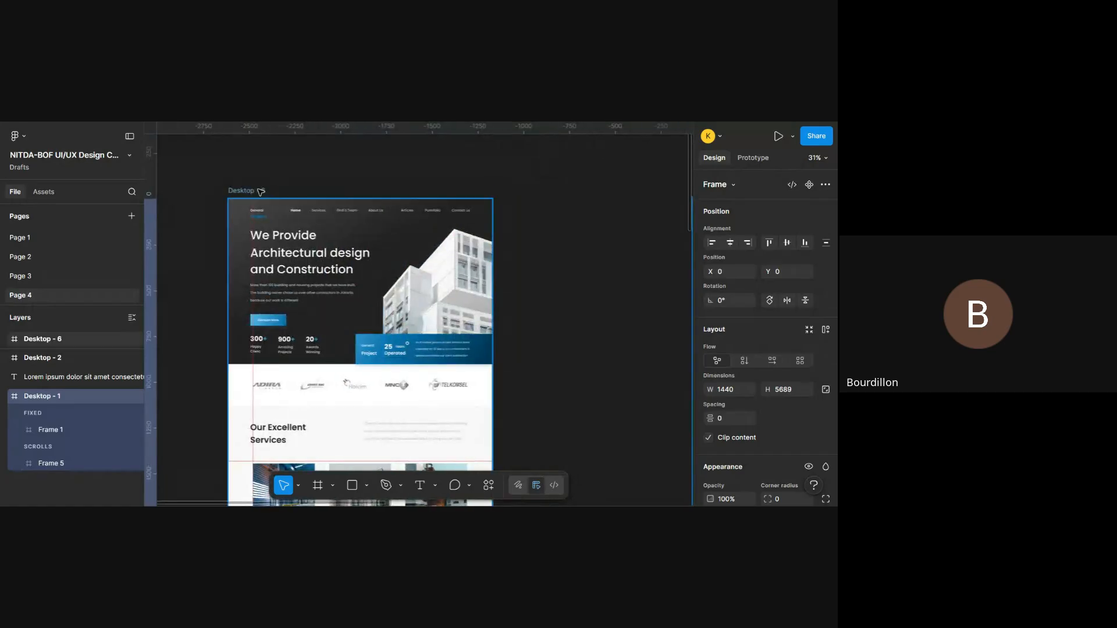
left_click_drag(397, 250, 458, 244)
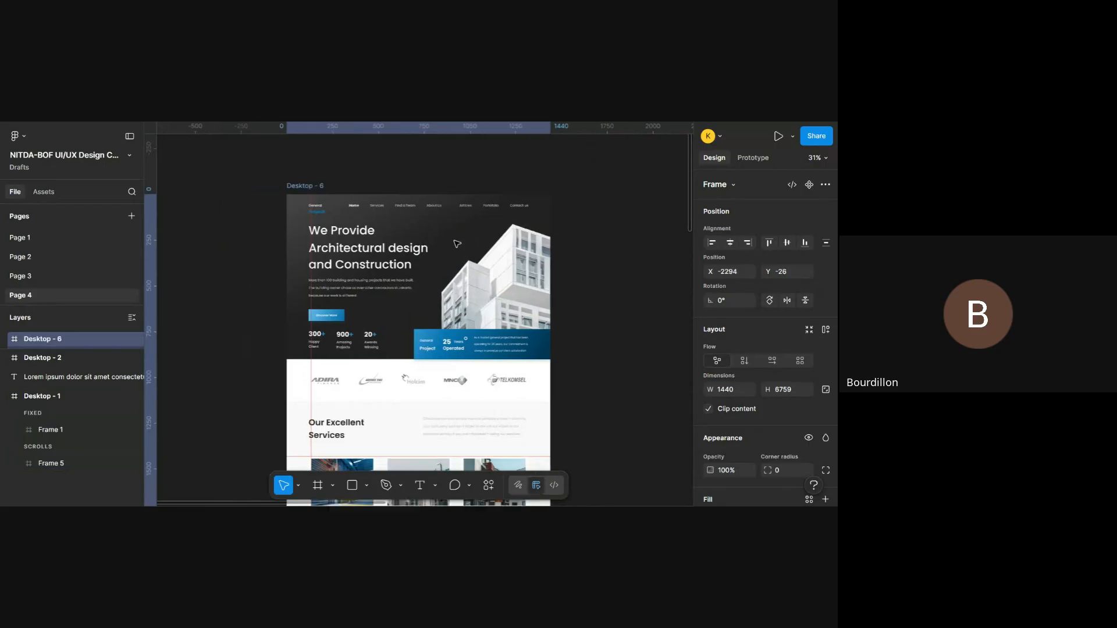
scroll(458, 243, "right", 3)
scroll(458, 244, "right", 2)
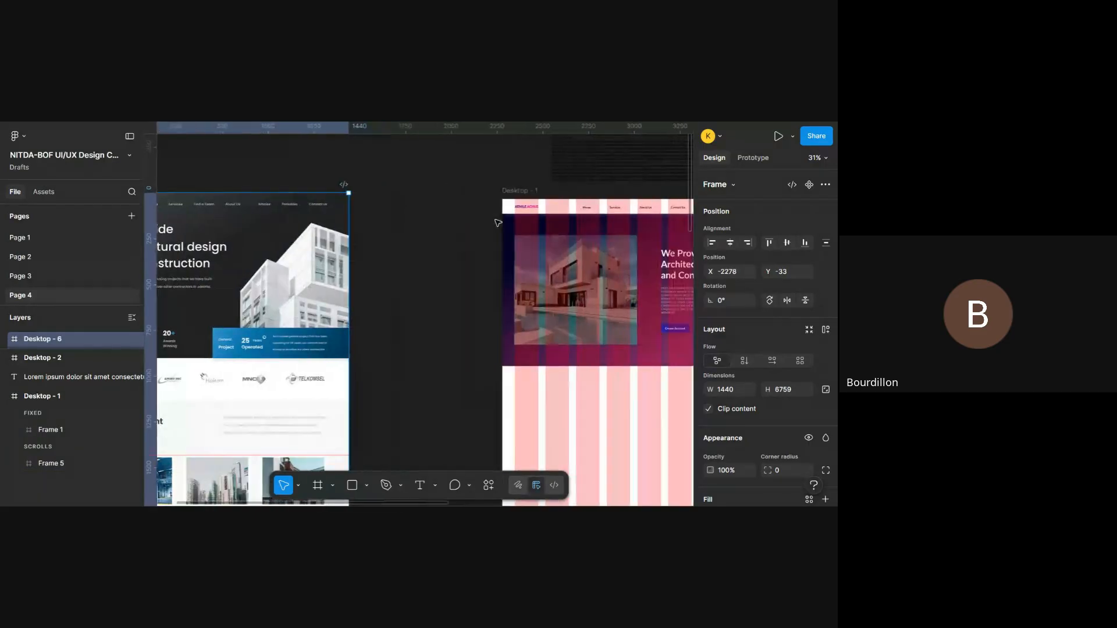
- Hide the layout guides and bring the Desktop - 1 frame back into view
key("shift+g")
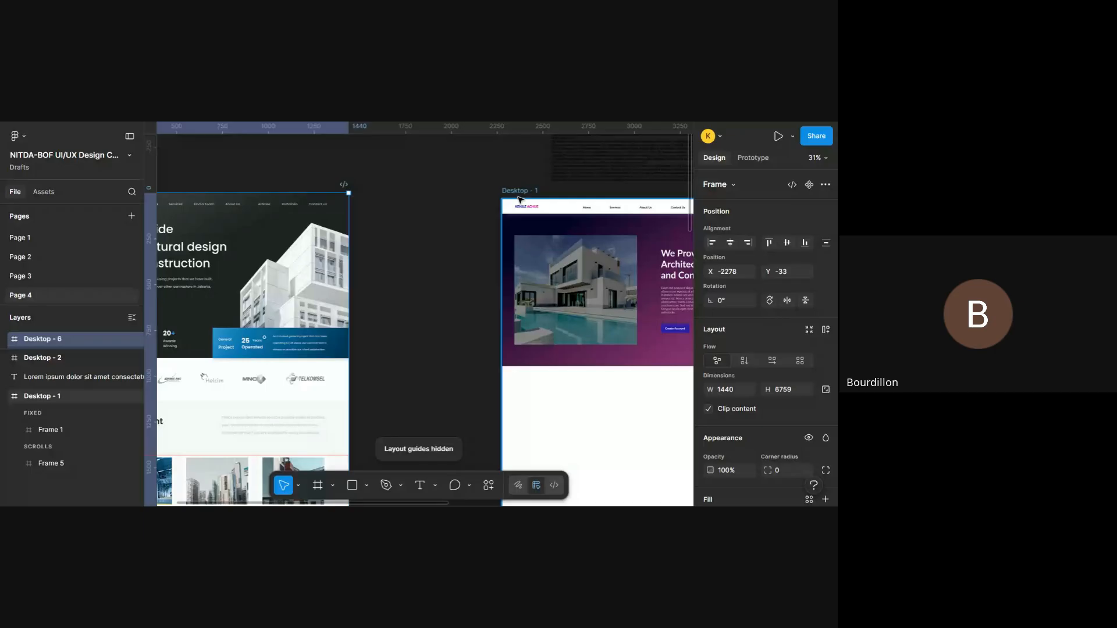
scroll(520, 200, "right", 6)
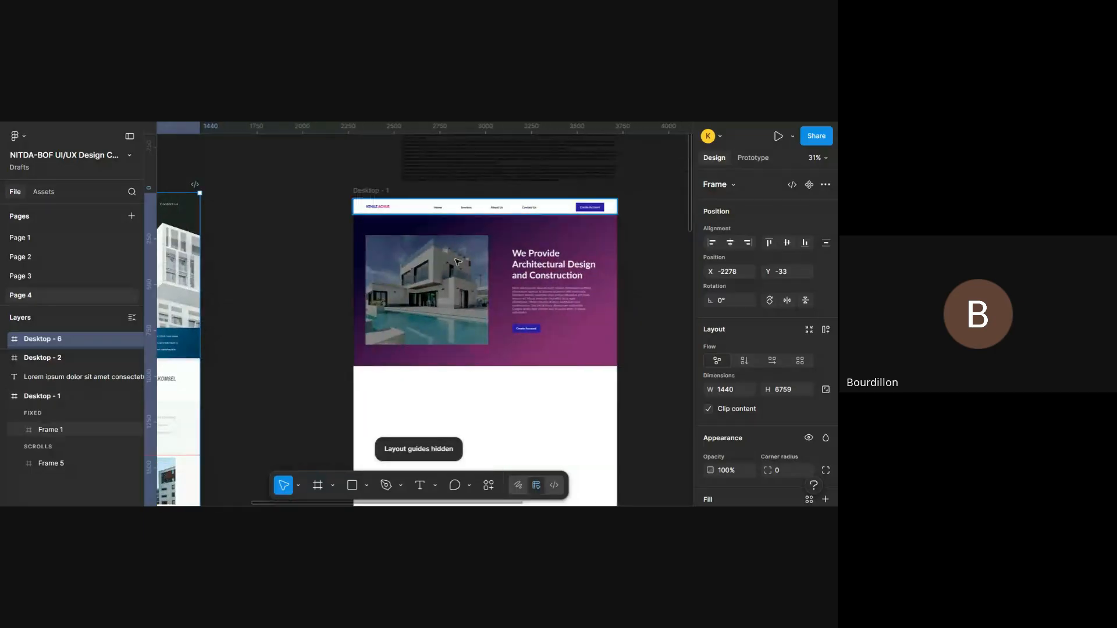
scroll(458, 262, "left", 2)
scroll(479, 235, "right", 3)
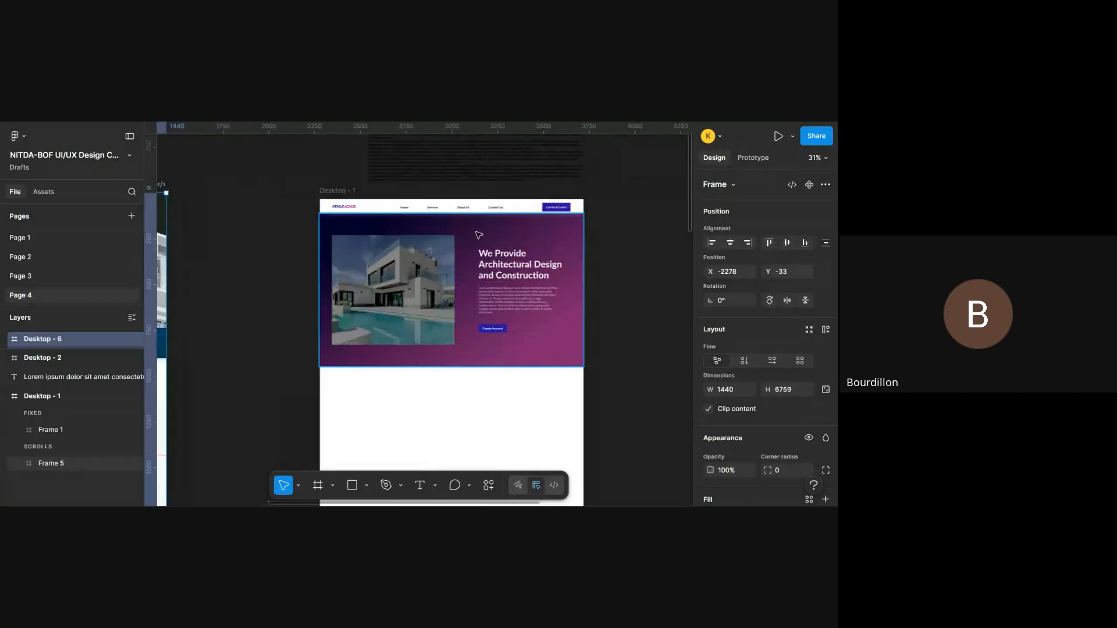
- Select the navigation bar frame and the hero section frame of Desktop - 1 in turn to inspect their sizes and layout
scroll(479, 235, "up", 5)
left_click(537, 227)
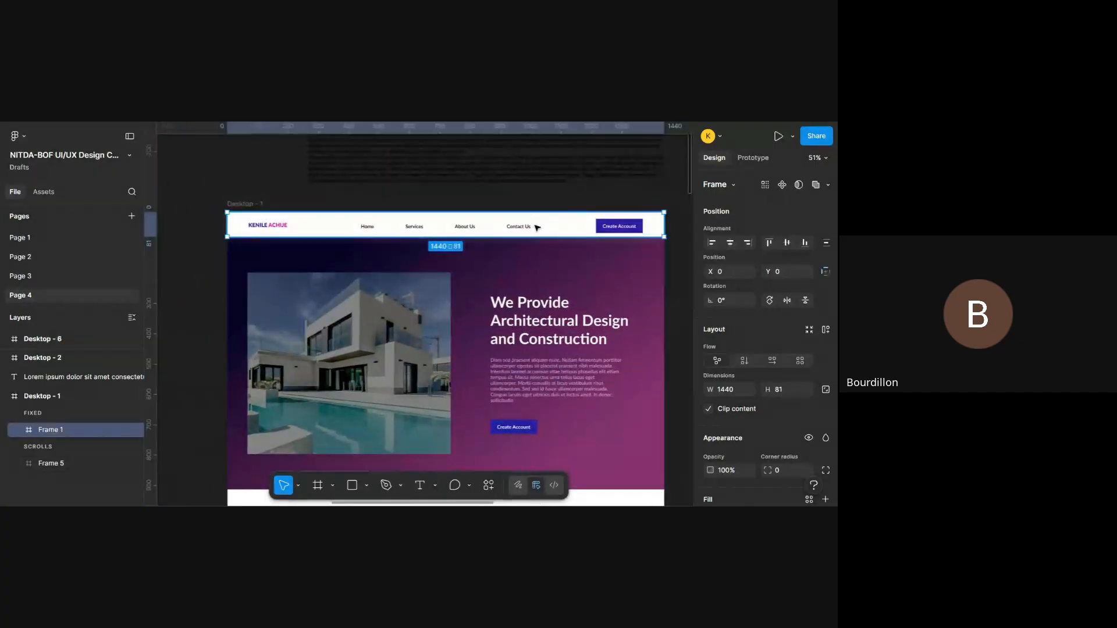
left_click(586, 331)
scroll(586, 331, "down", 2)
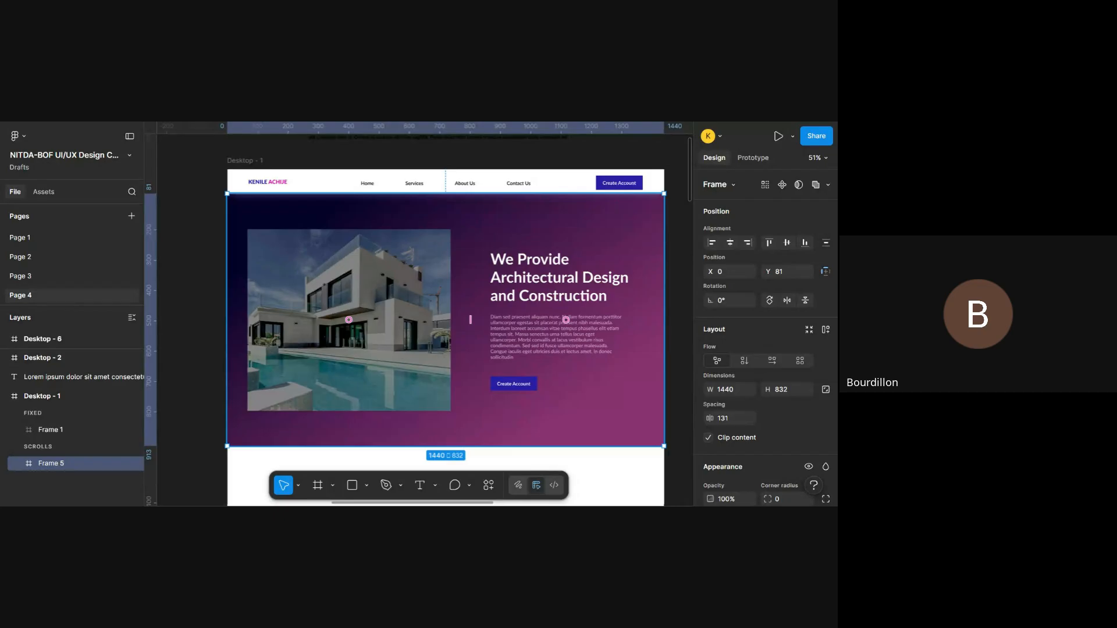
scroll(615, 375, "down", 3)
scroll(615, 375, "down", 3)
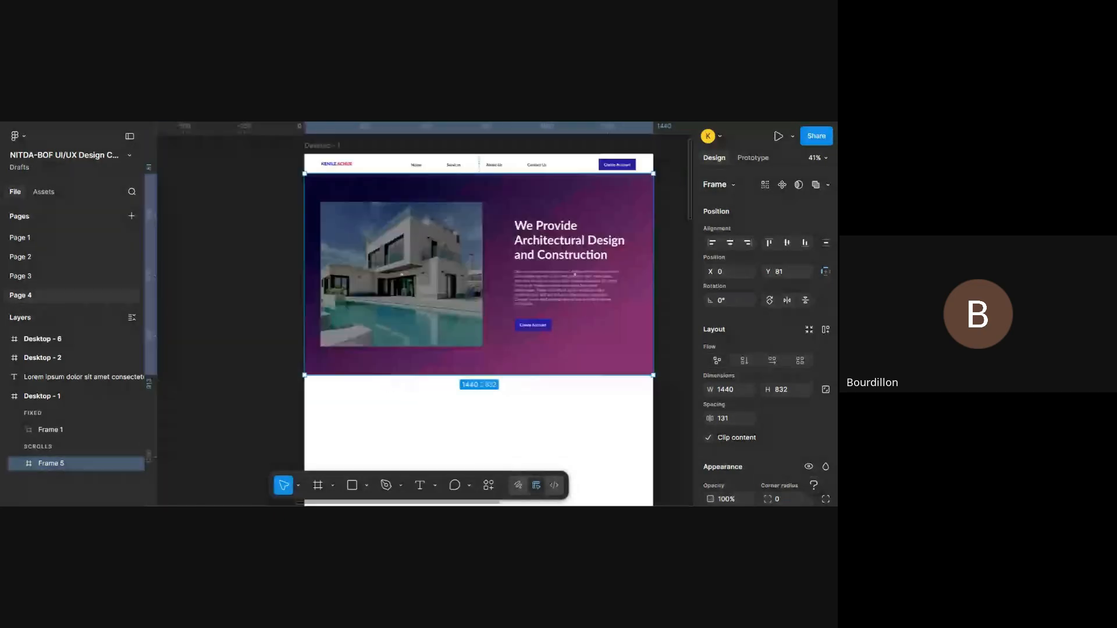
- Compare the Desktop - 6 reference sections below its hero with the empty area under the Desktop - 1 hero
scroll(615, 376, "left", 2)
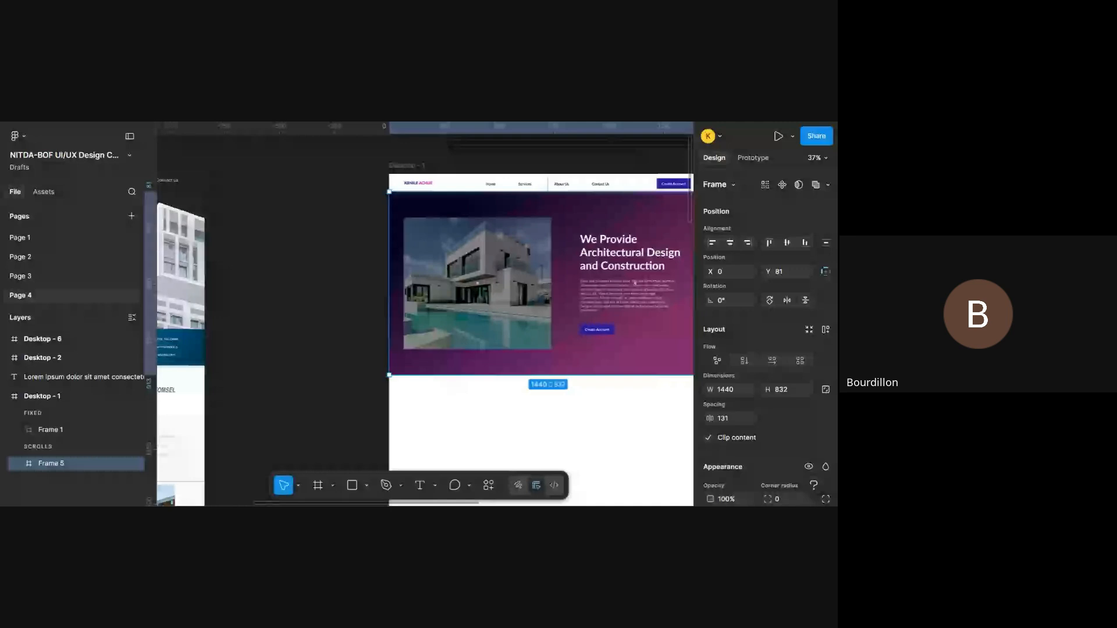
scroll(616, 376, "up", 3)
scroll(615, 375, "down", 2)
scroll(680, 373, "down", 5)
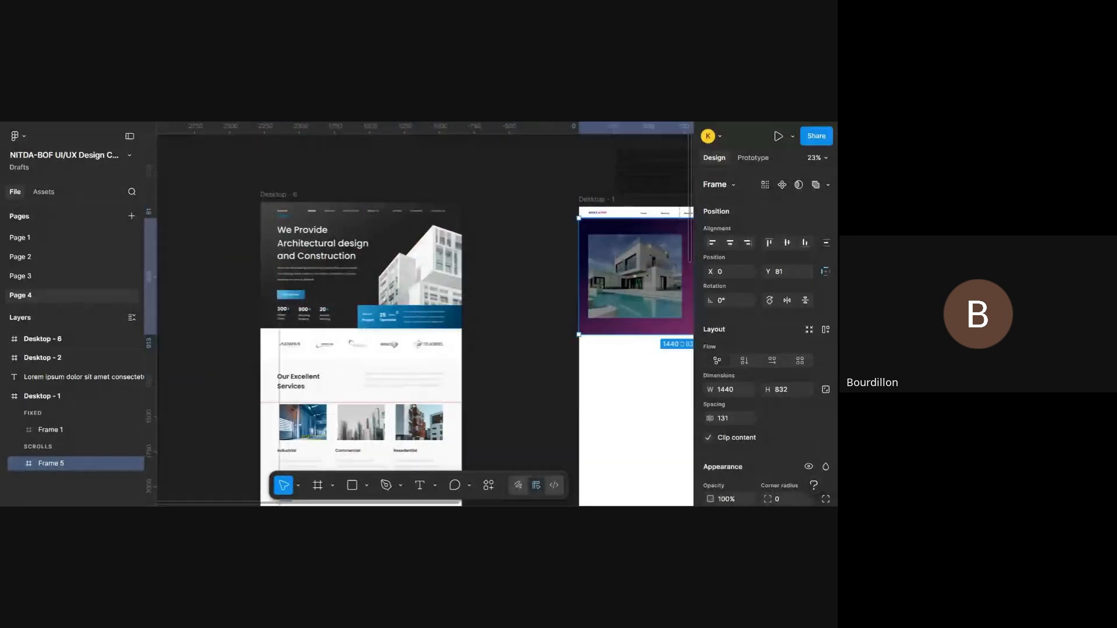
scroll(582, 349, "down", 2)
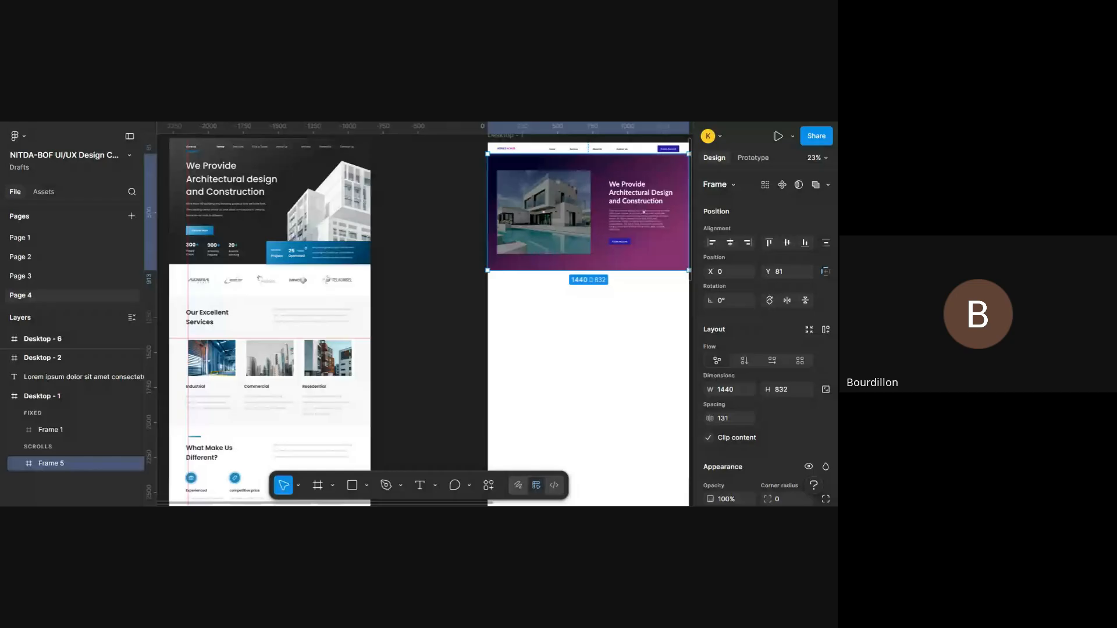
scroll(581, 349, "down", 4)
scroll(582, 349, "up", 6)
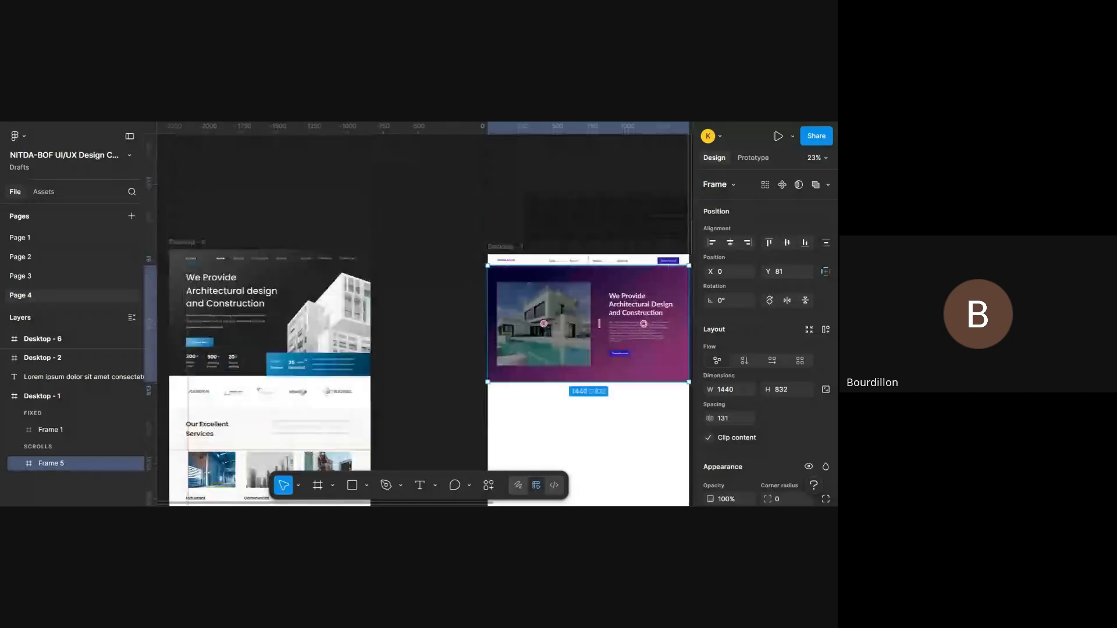
scroll(582, 349, "right", 1)
scroll(582, 349, "left", 1)
scroll(582, 349, "down", 5)
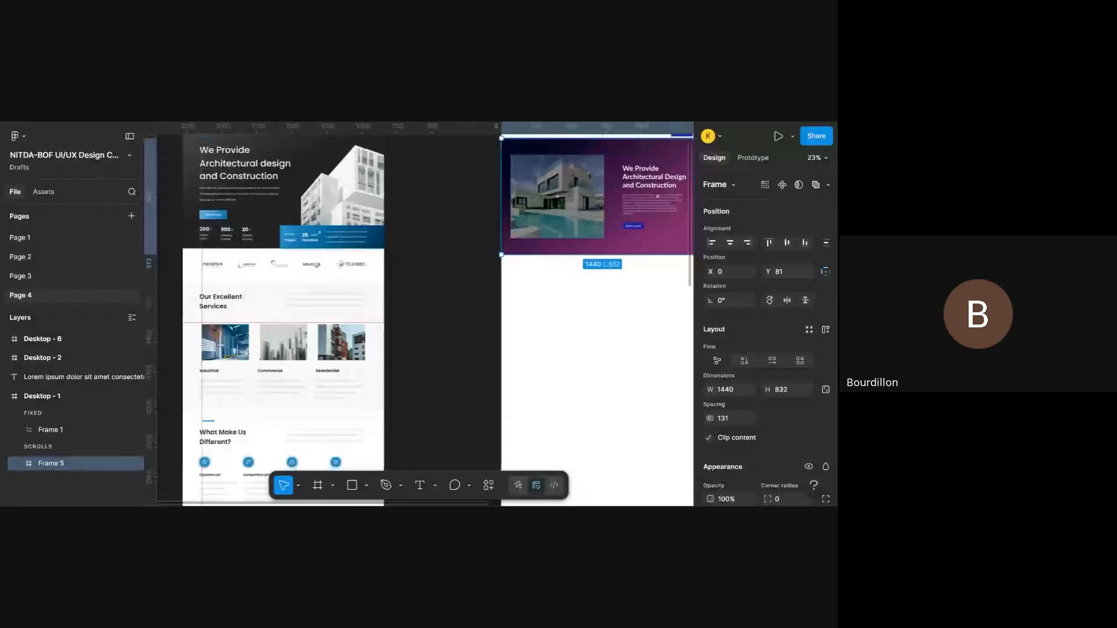
scroll(582, 350, "up", 1)
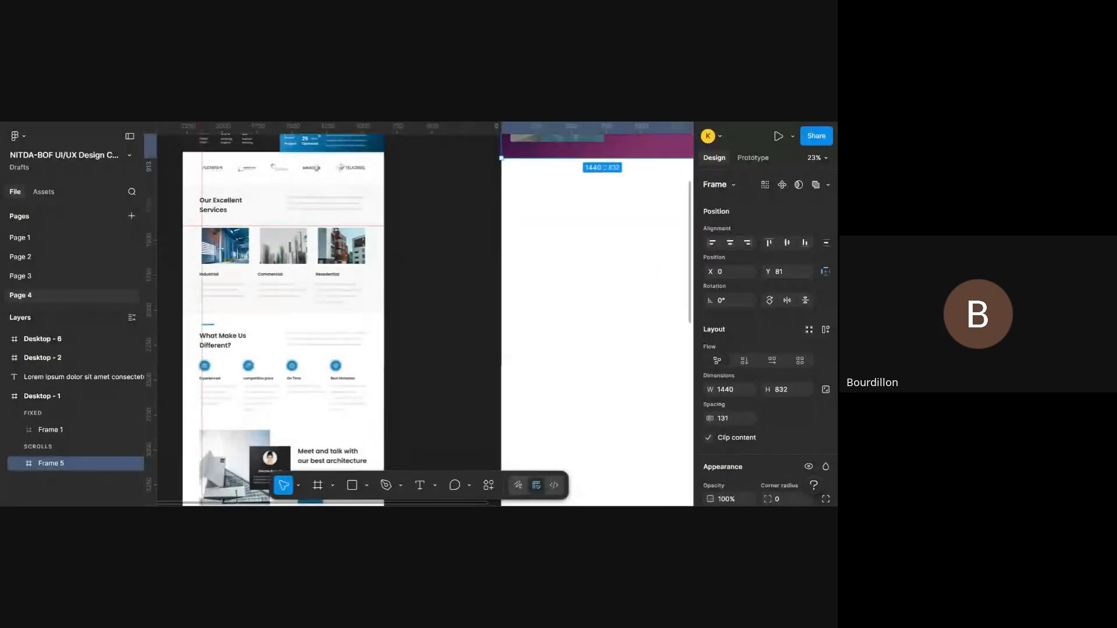
scroll(582, 349, "up", 2)
scroll(438, 314, "left", 1)
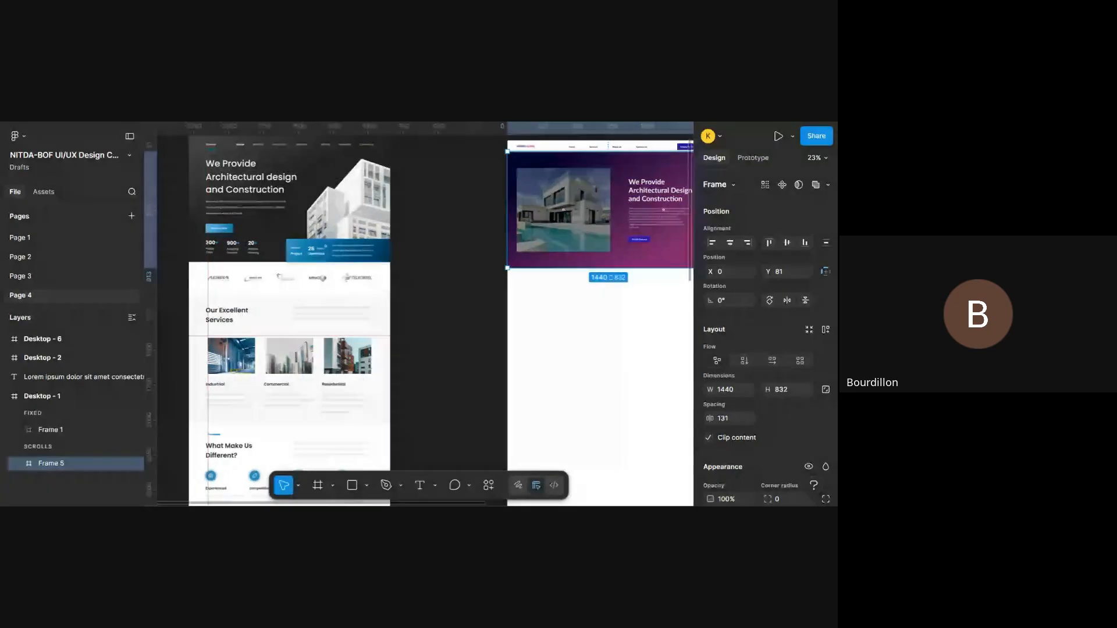
scroll(335, 279, "left", 1)
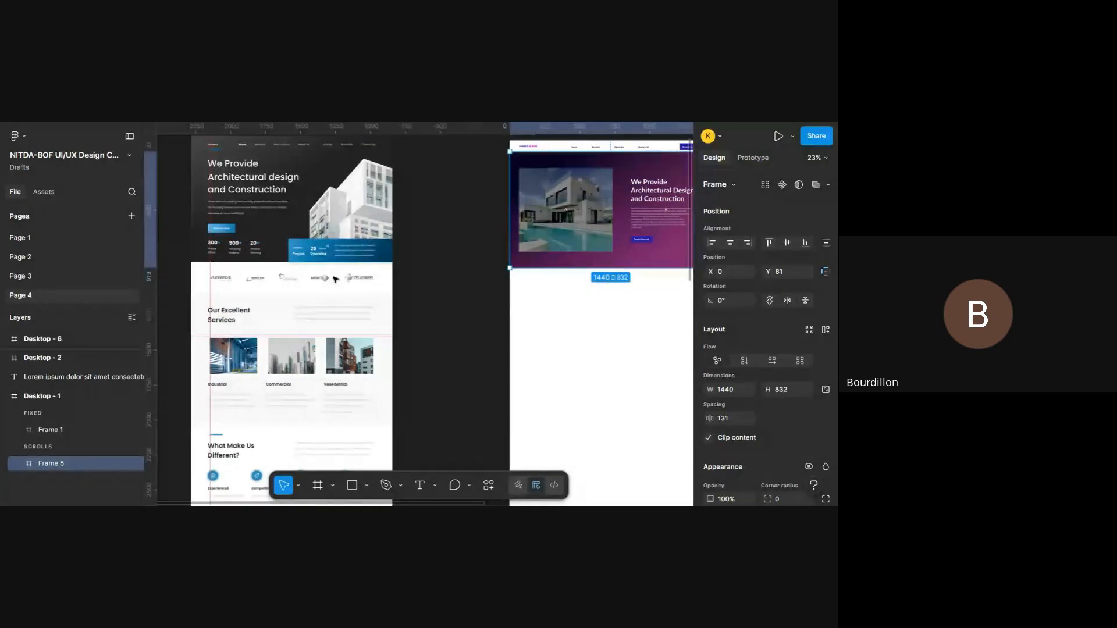
- Examine the client logo row in Desktop - 6, selecting the Adira Finance logo and the group of the other four logos in turn
scroll(564, 267, "up", 2)
scroll(563, 266, "right", 5)
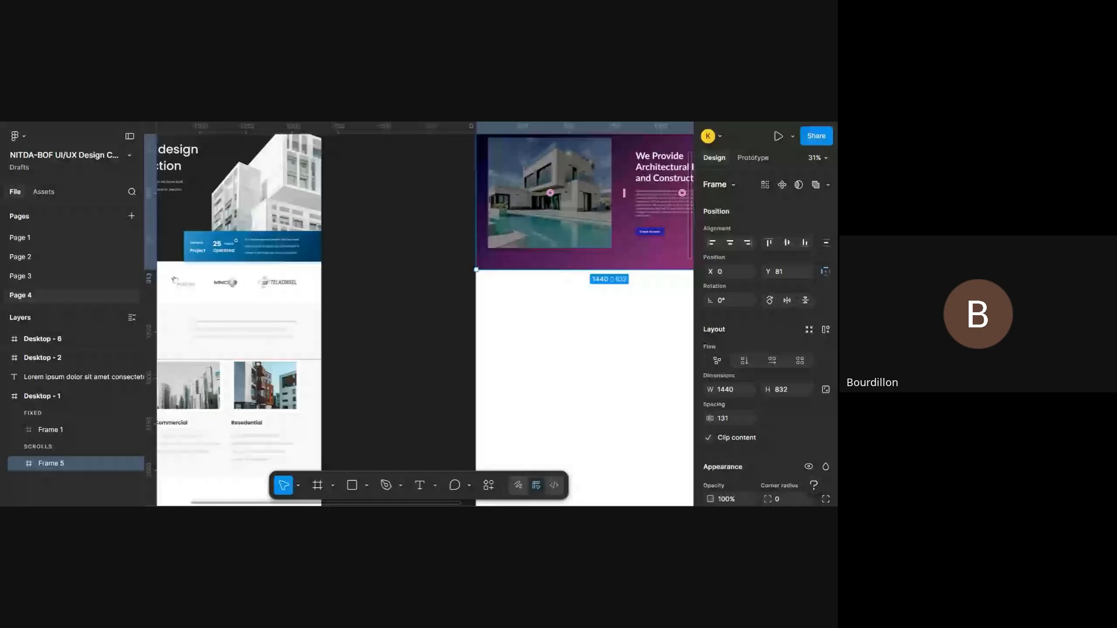
scroll(425, 314, "left", 2)
scroll(424, 314, "right", 4)
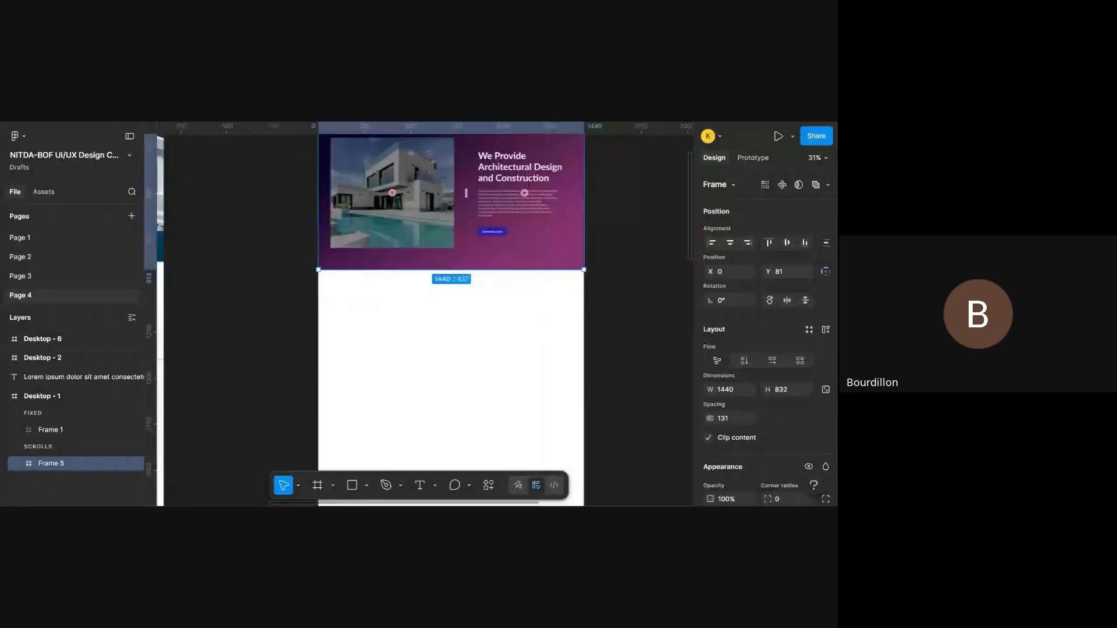
scroll(425, 315, "left", 3)
scroll(425, 314, "right", 1)
scroll(425, 314, "left", 3)
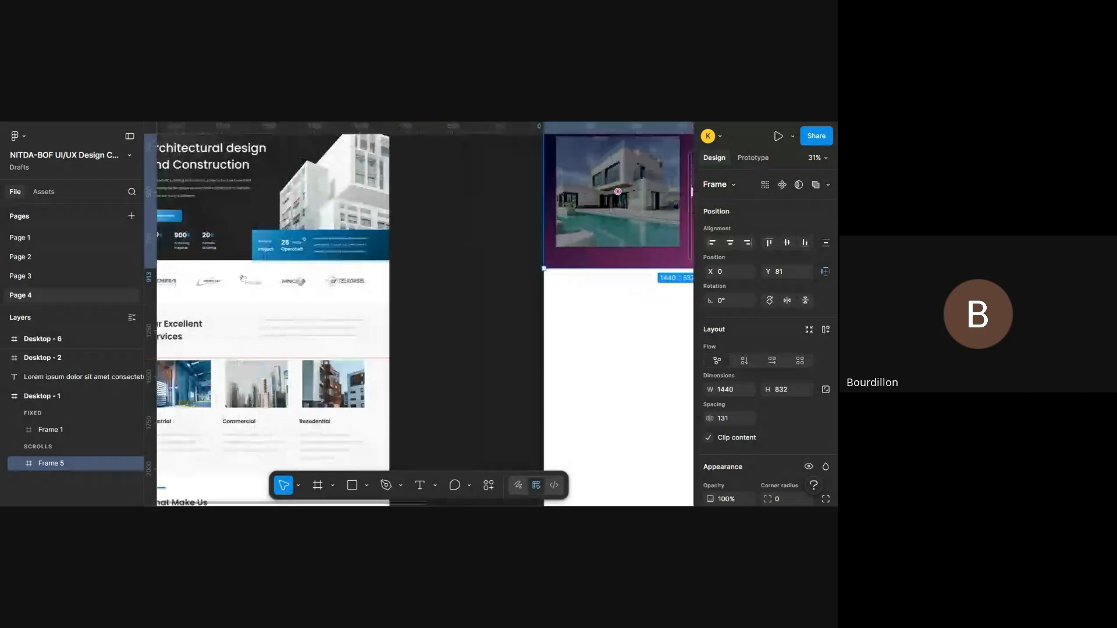
scroll(201, 276, "right", 1)
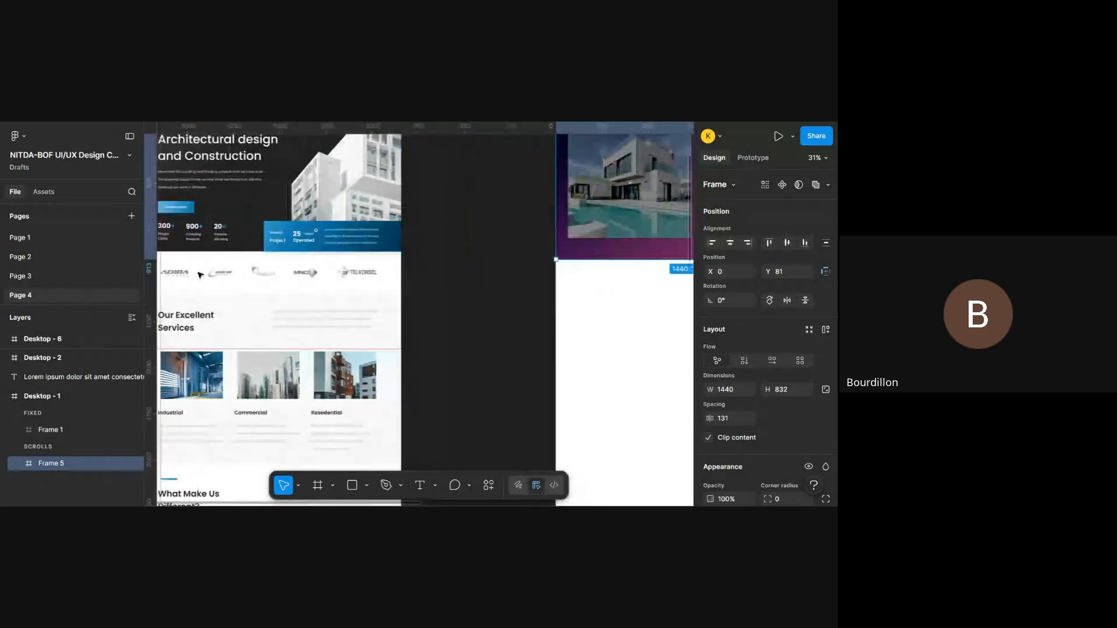
scroll(315, 281, "left", 1)
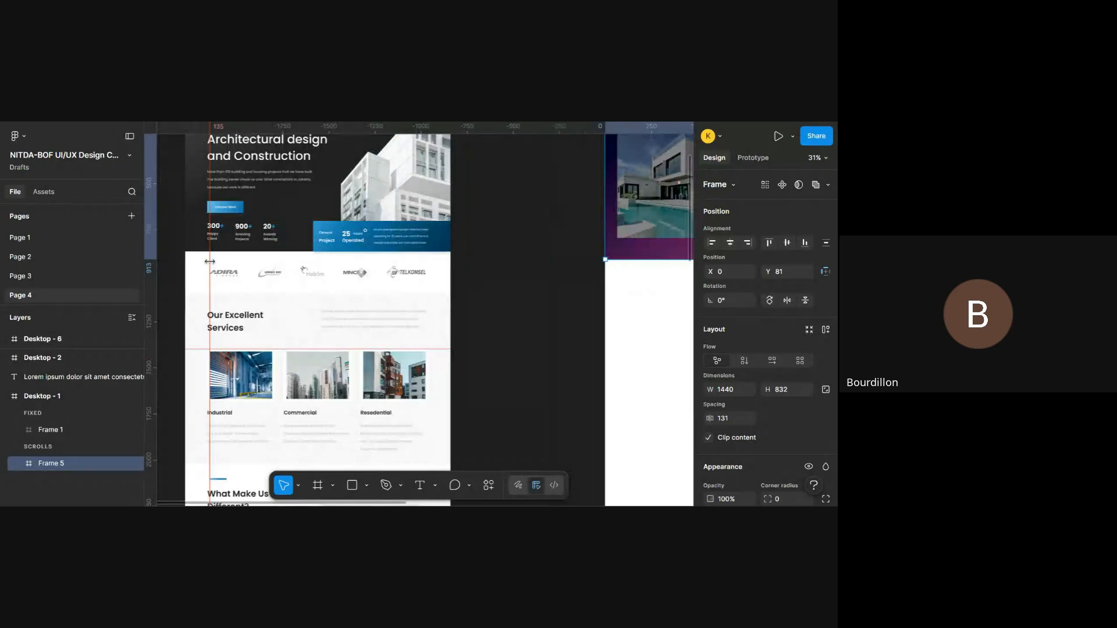
scroll(209, 261, "up", 2)
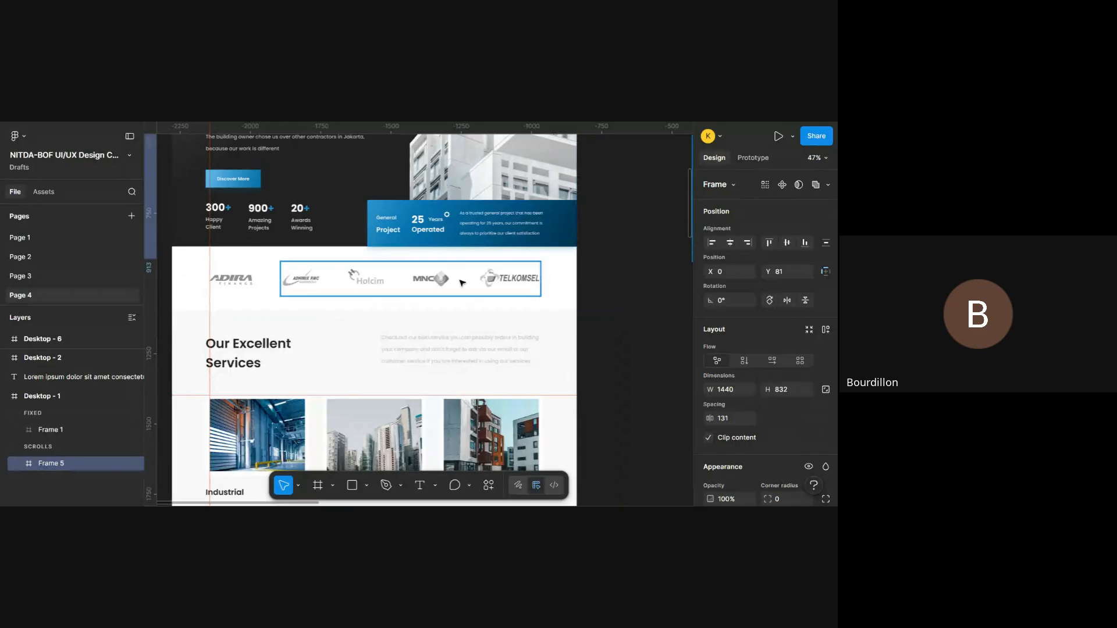
left_click(238, 284)
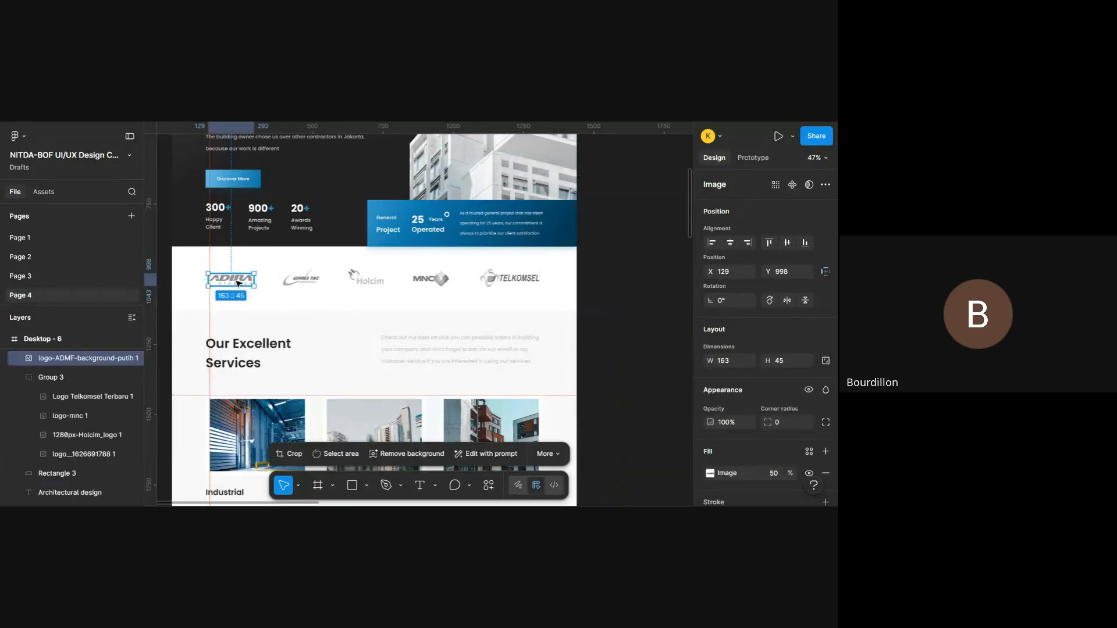
left_click(307, 280)
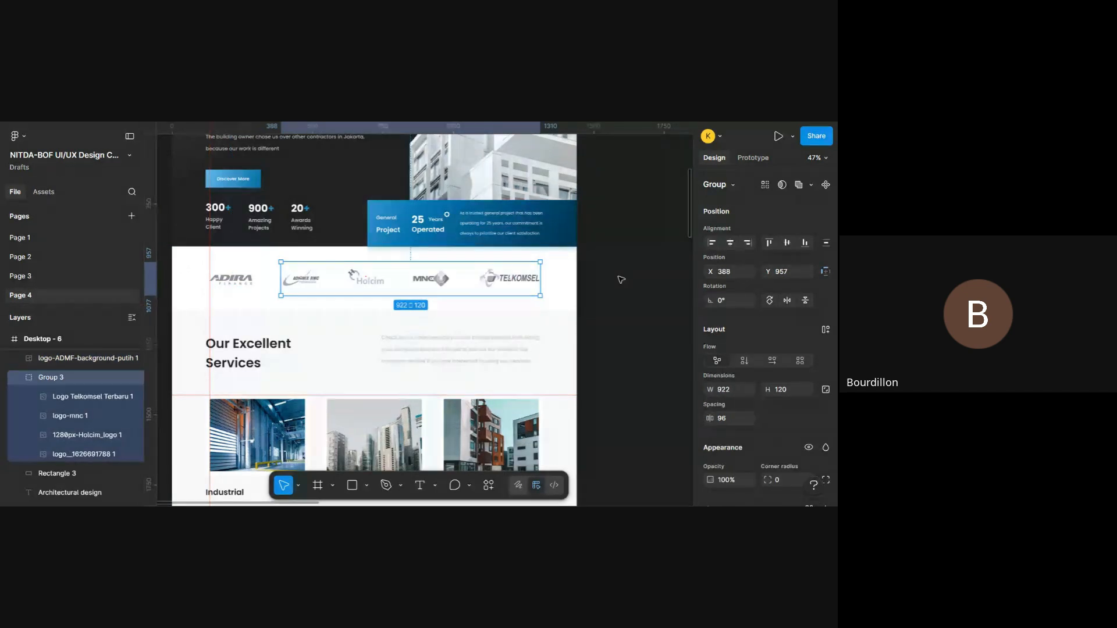
left_click(621, 280)
- Add the text "Our Services" in the white area below the Desktop - 1 hero section, at about X 575, Y 1016
scroll(622, 280, "right", 10)
scroll(621, 280, "up", 2)
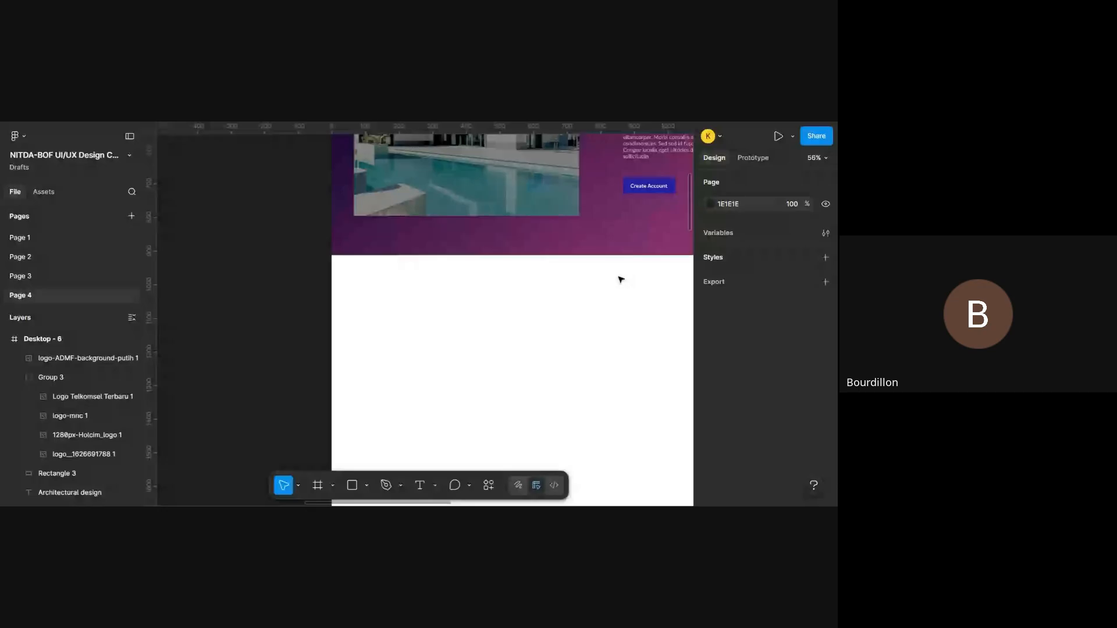
scroll(621, 280, "right", 4)
key("t")
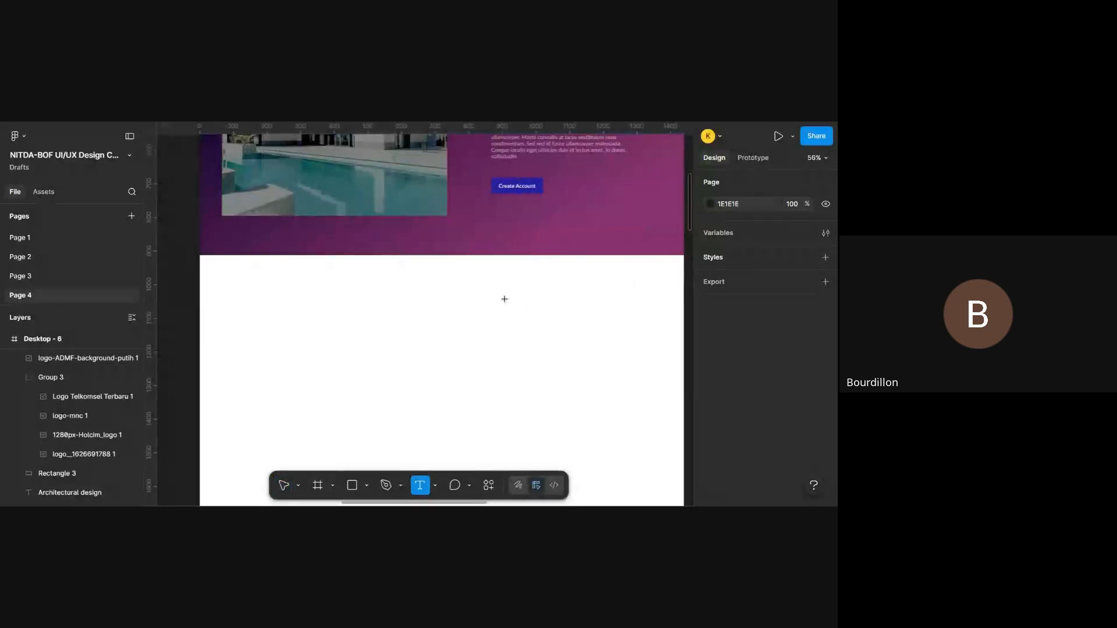
left_click(393, 290)
key("ctrl+minus")
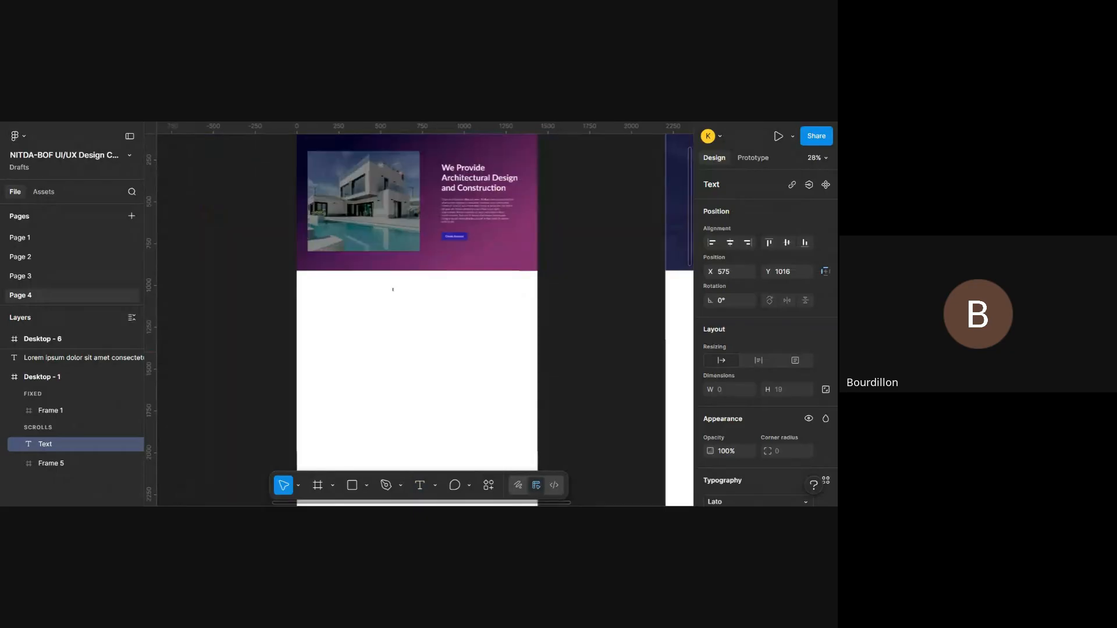
scroll(428, 320, "up", 2)
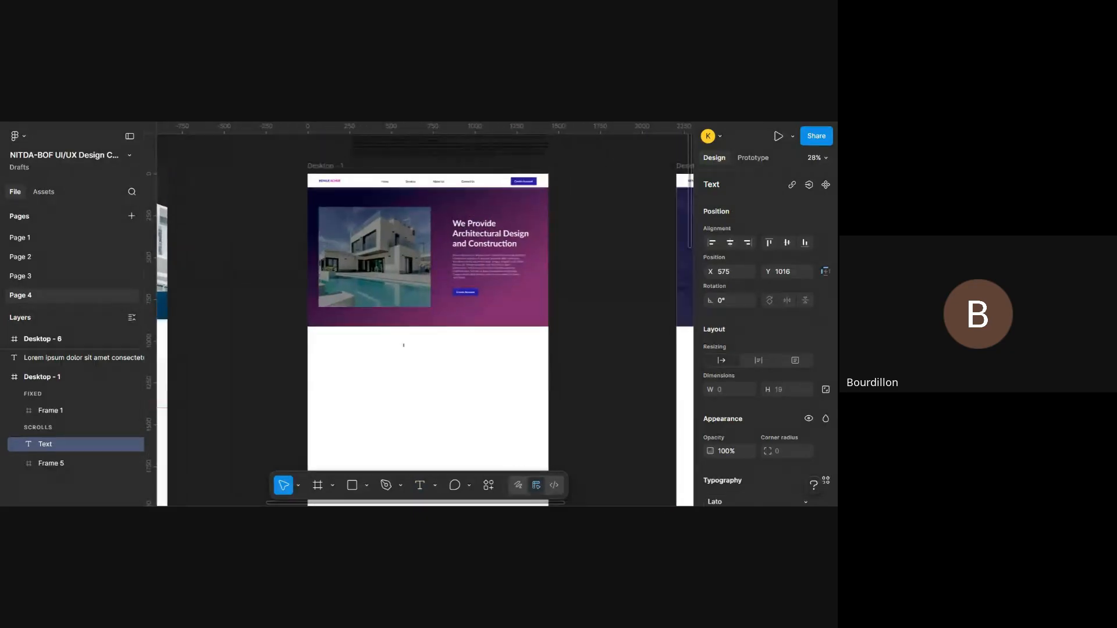
scroll(425, 320, "left", 6)
scroll(424, 320, "right", 6)
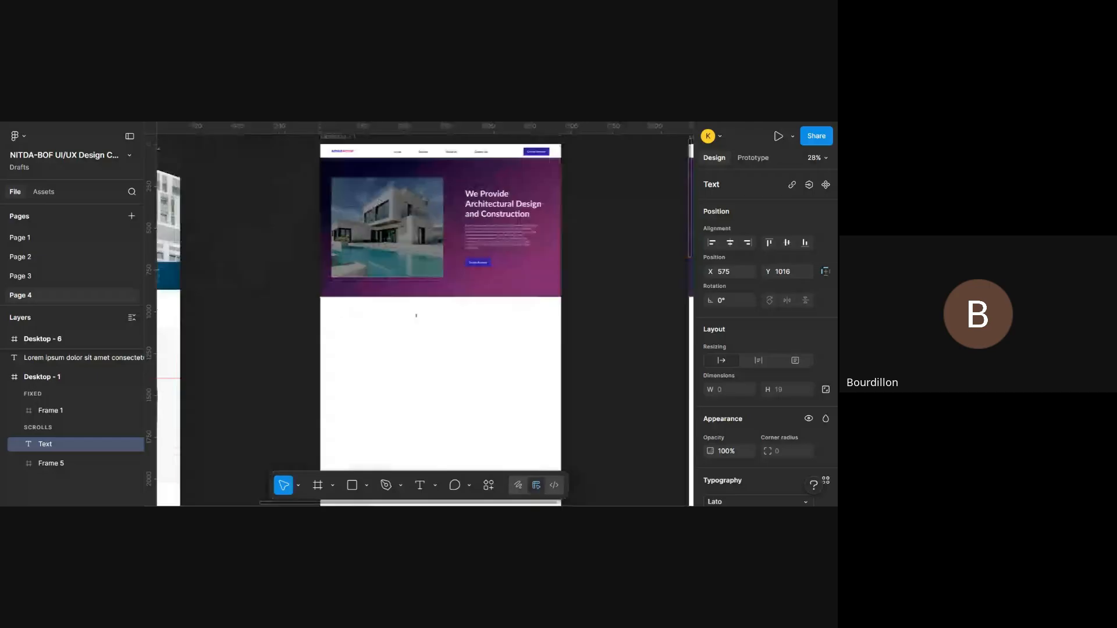
scroll(393, 285, "up", 5)
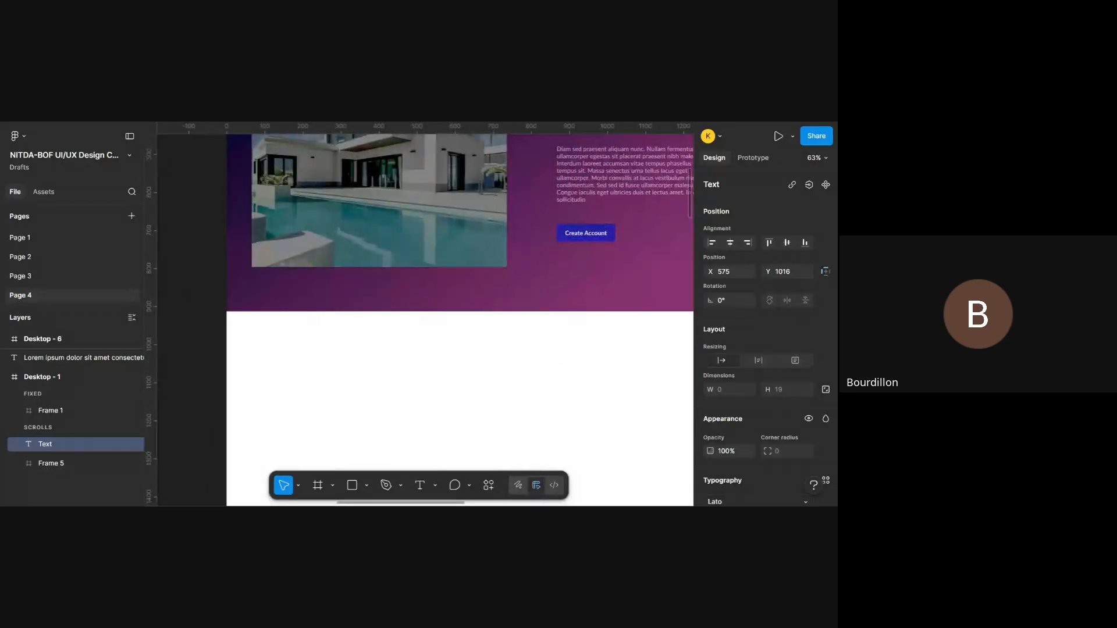
type("Our Services")
key("Escape")
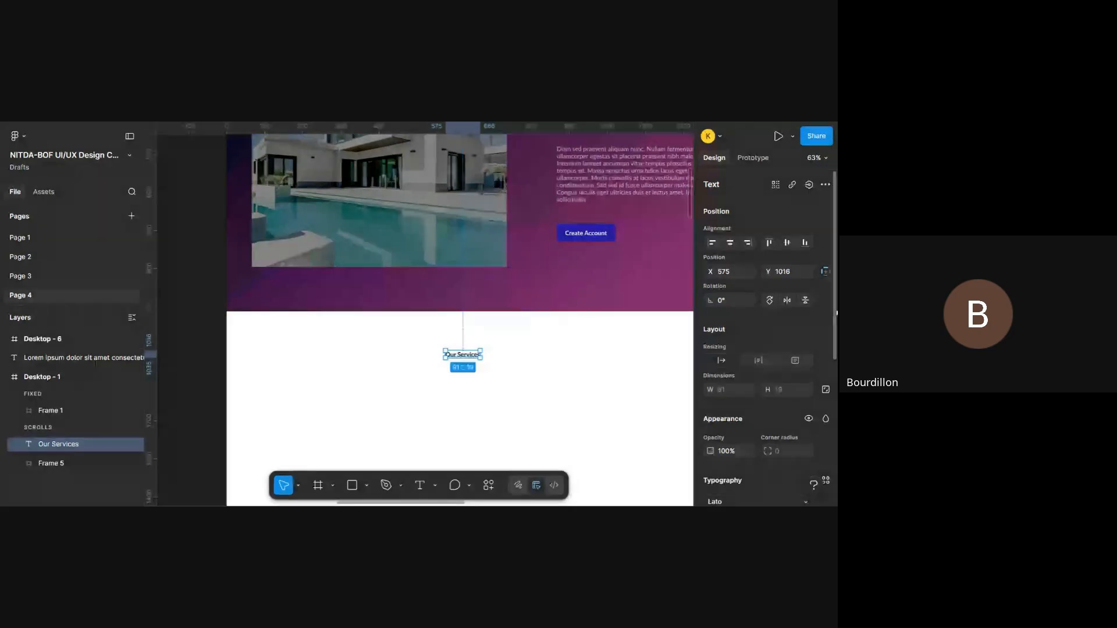
- Set the font size of the "Our Services" heading to 36
scroll(734, 362, "down", 5)
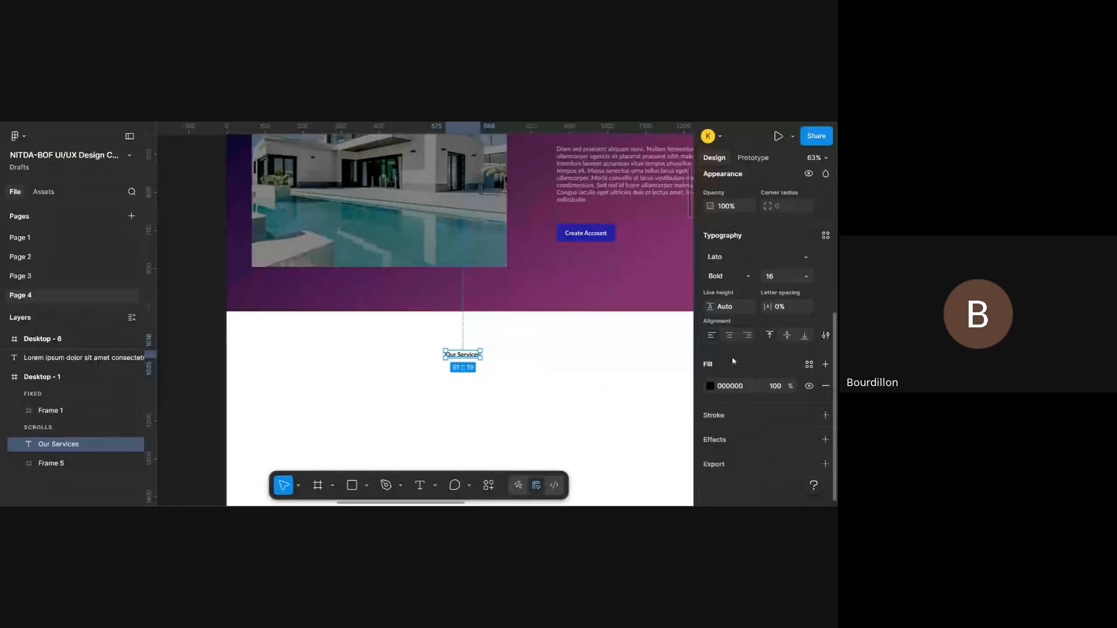
left_click(805, 278)
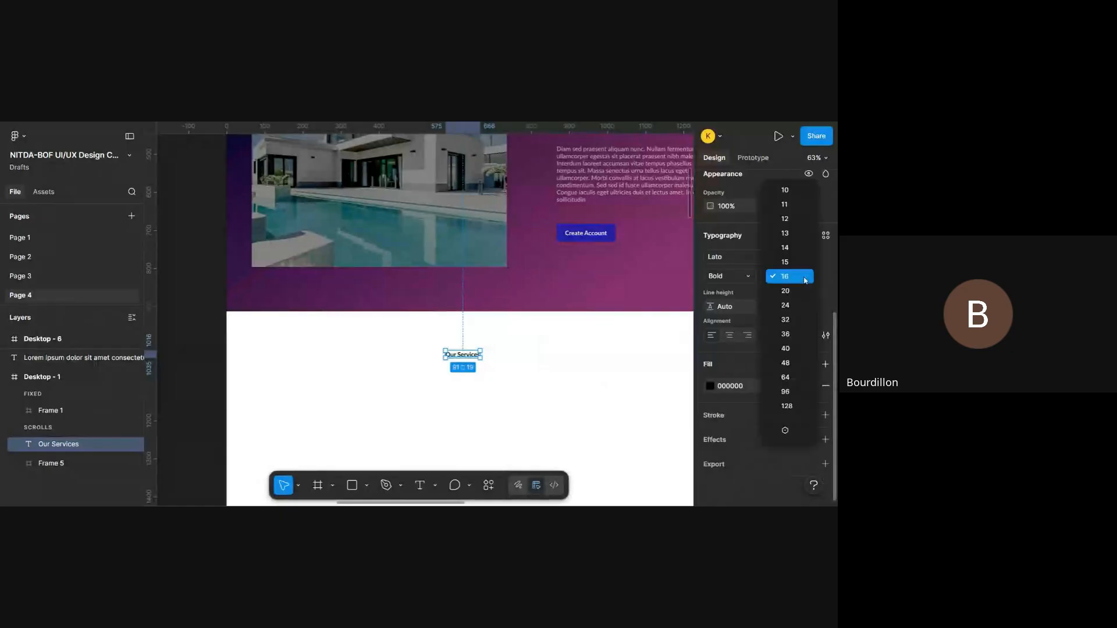
left_click(812, 332)
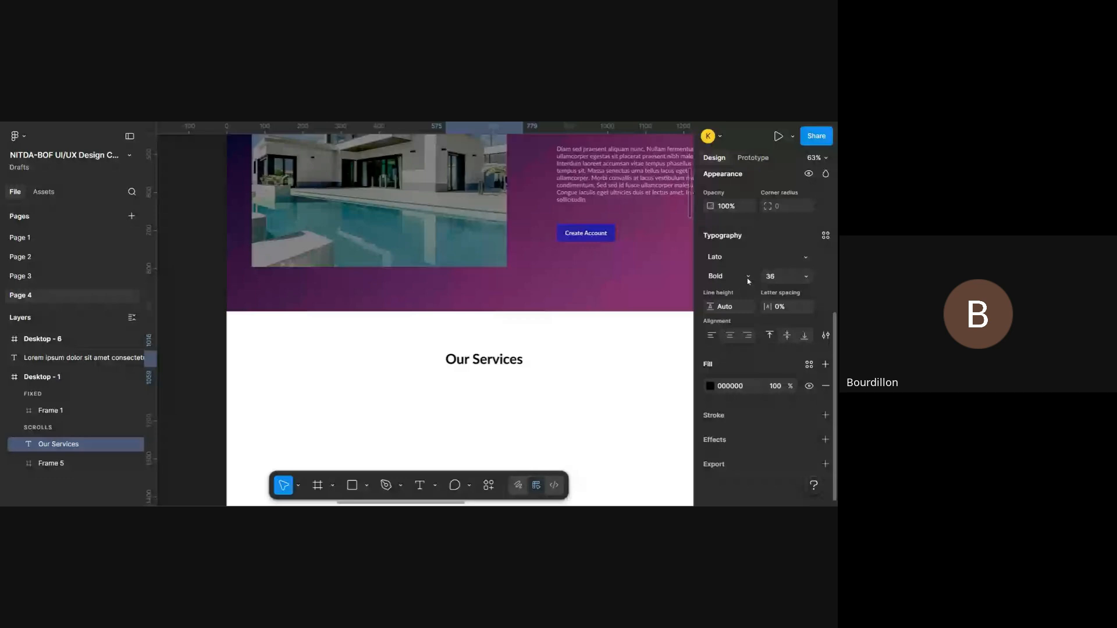
- Centre the "Our Services" heading horizontally in the Desktop - 1 frame
scroll(572, 342, "right", 2)
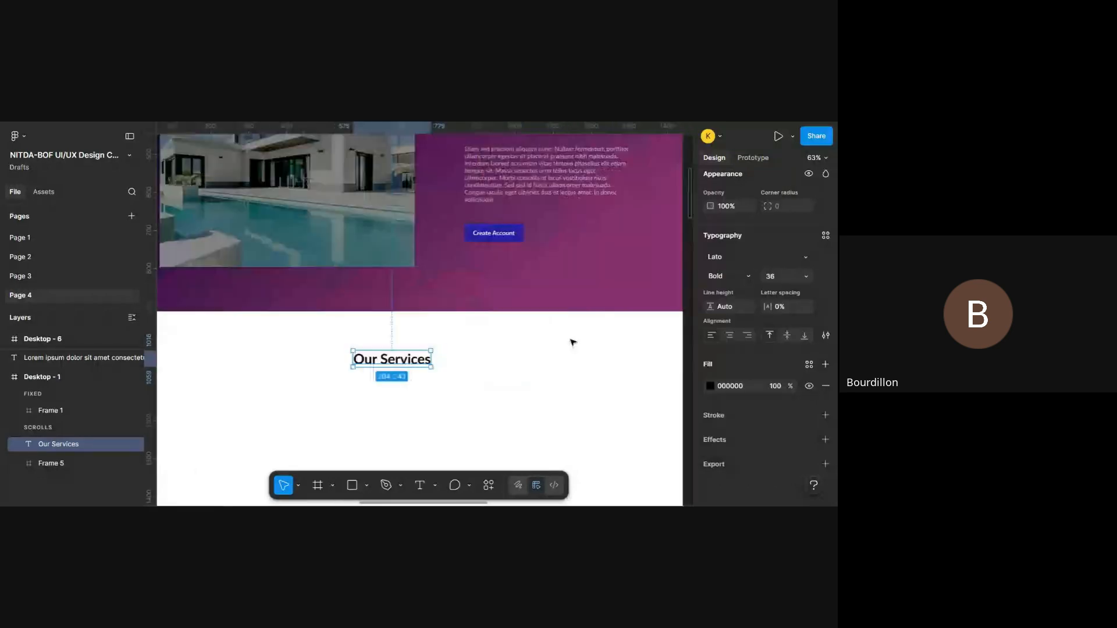
scroll(572, 343, "up", 2)
scroll(573, 343, "down", 2)
scroll(573, 343, "up", 3)
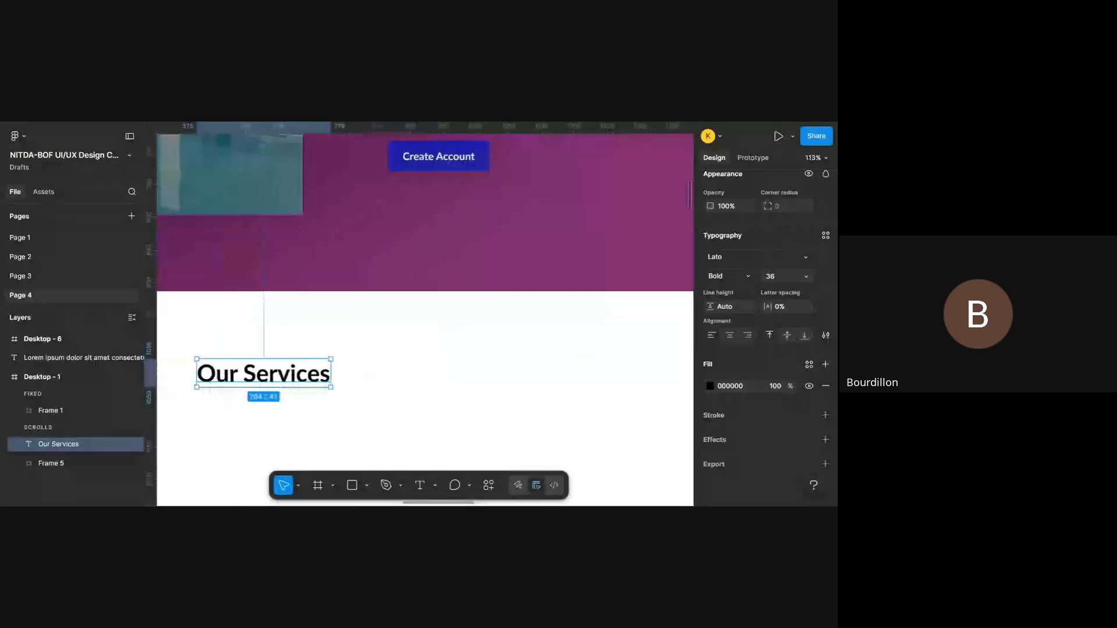
scroll(573, 343, "down", 4)
scroll(573, 343, "down", 2)
scroll(573, 343, "up", 2)
scroll(720, 259, "up", 4)
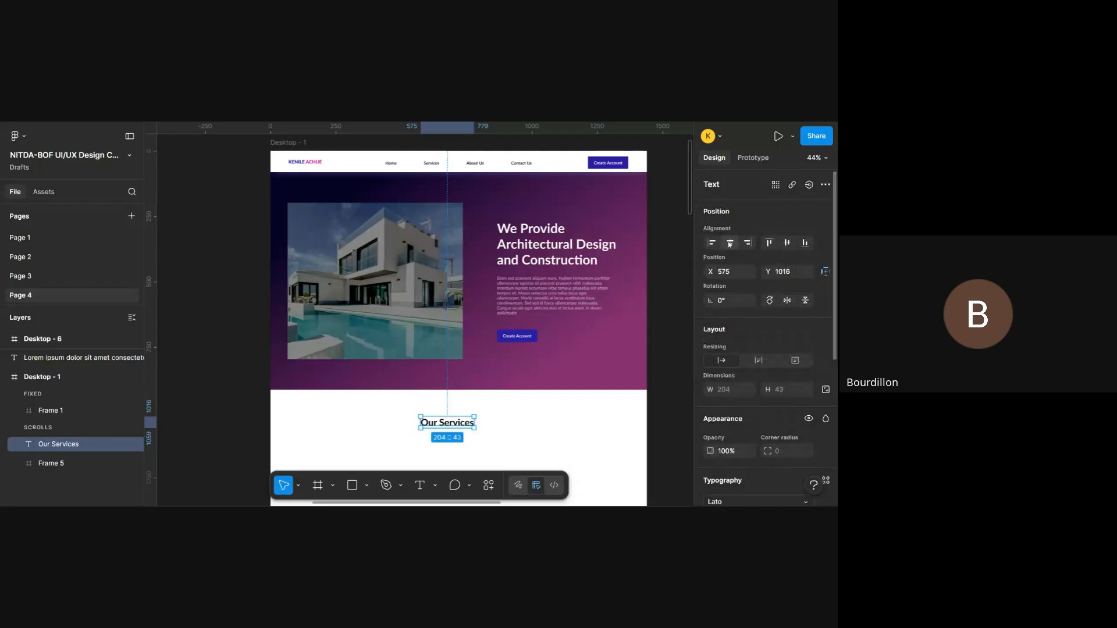
left_click(730, 244)
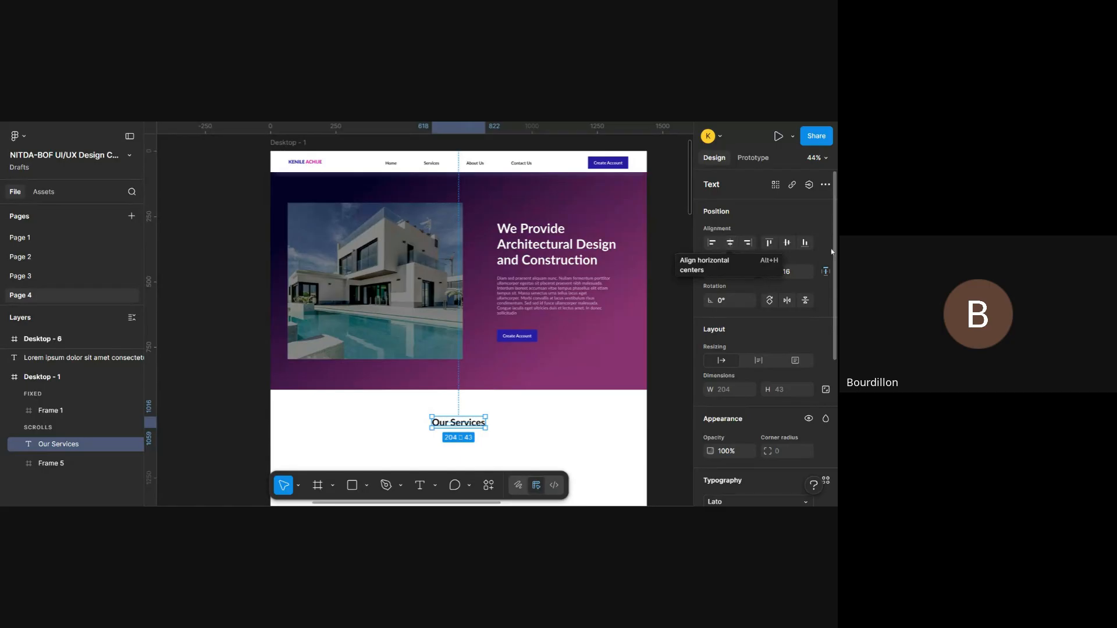
- Nudge the "Our Services" heading up to Y 993, leaving an 80 px gap below the hero section
scroll(456, 433, "down", 1)
scroll(456, 432, "down", 1)
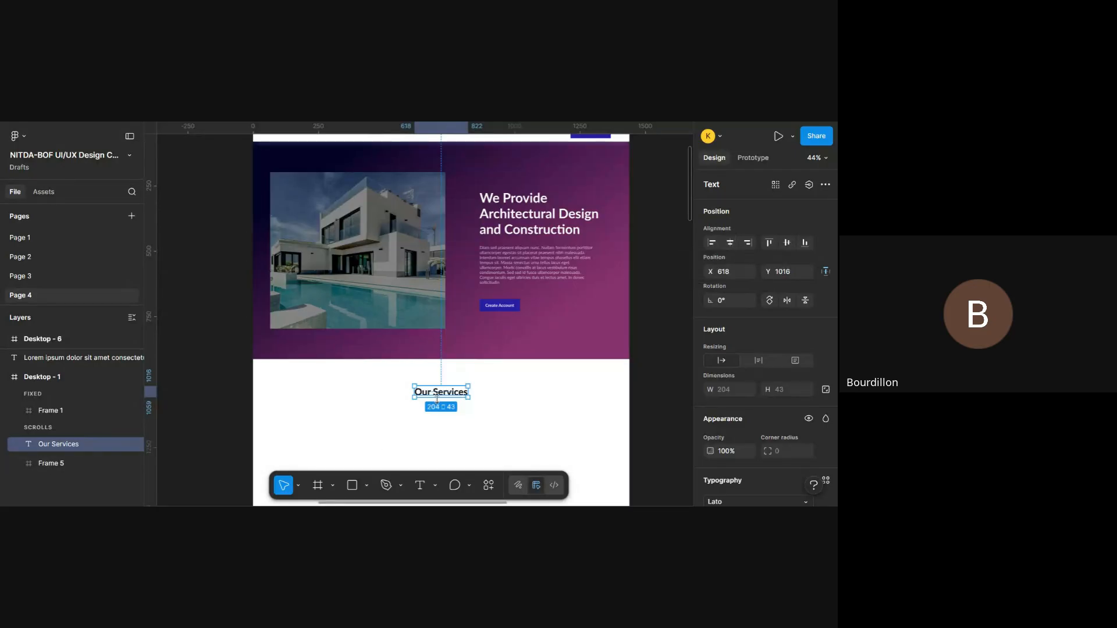
key("alt")
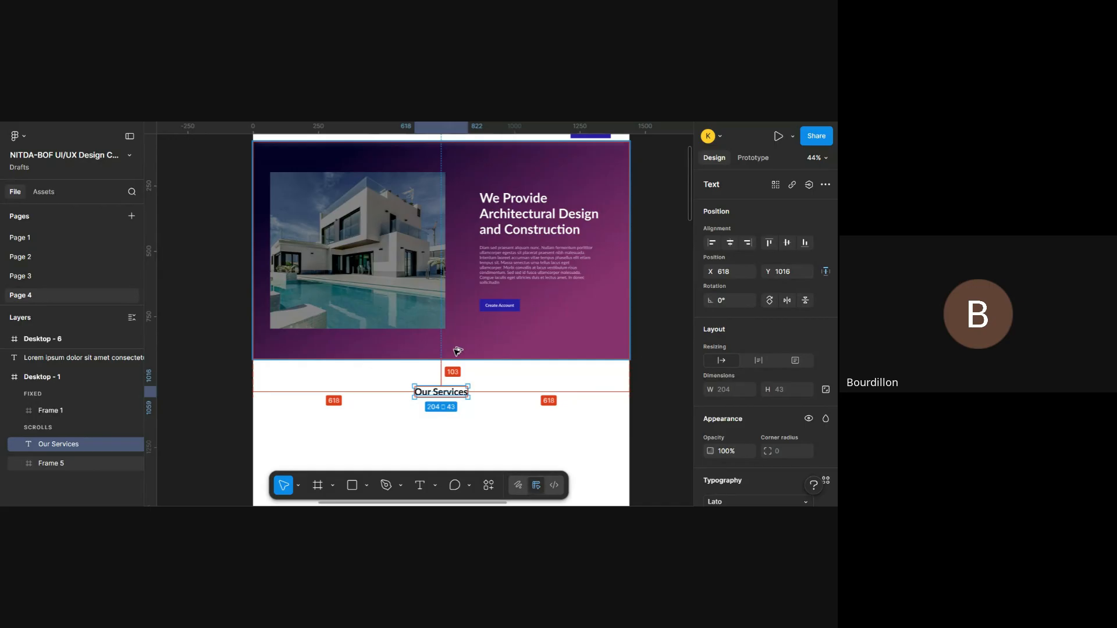
key("Up")
key("Up")
key("Up")
key("Up")
key("Up")
key("Up")
key("Up")
key("Up")
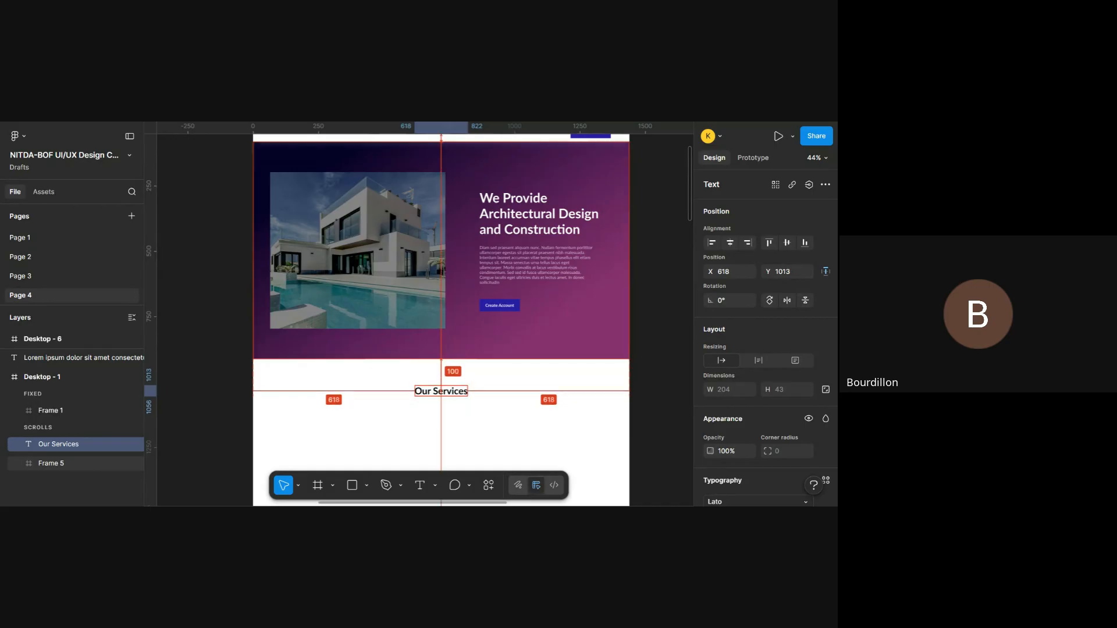
key("Up")
key("Up")
key("Up")
key("Up")
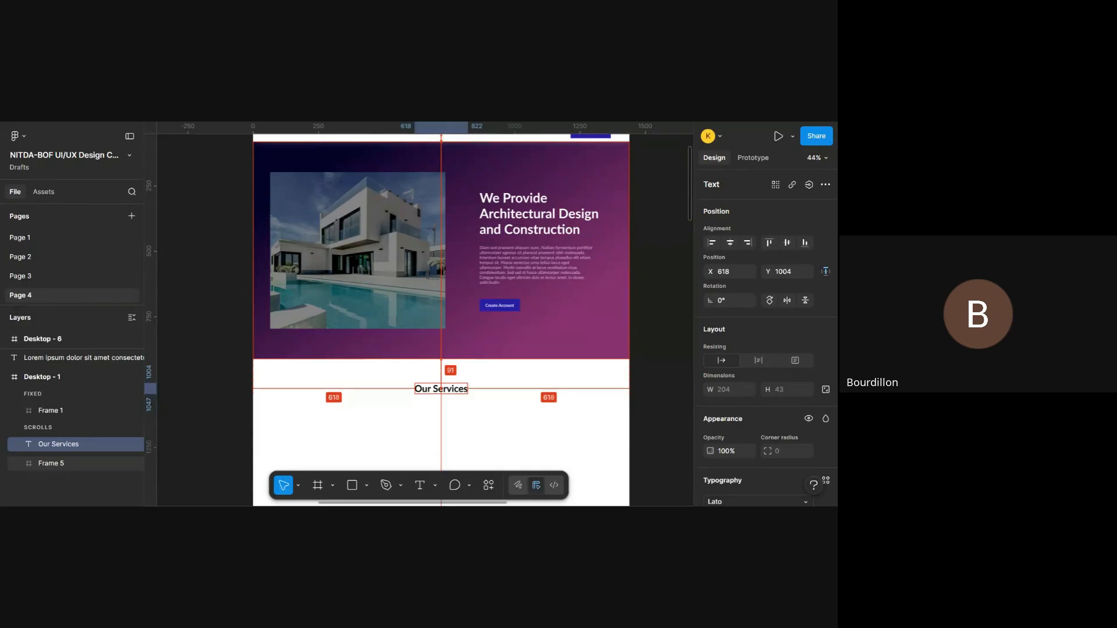
key("Up")
key("Up")
key("Up")
key("Up")
key("Up")
key("Up")
key("Up")
key("Up")
key("Up")
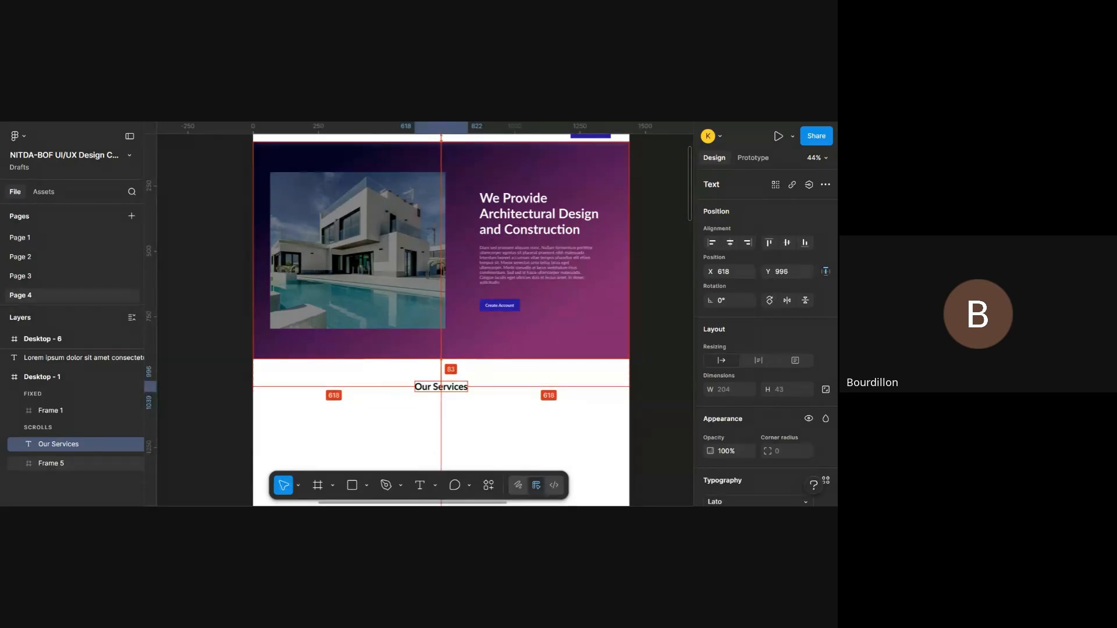
key("Up")
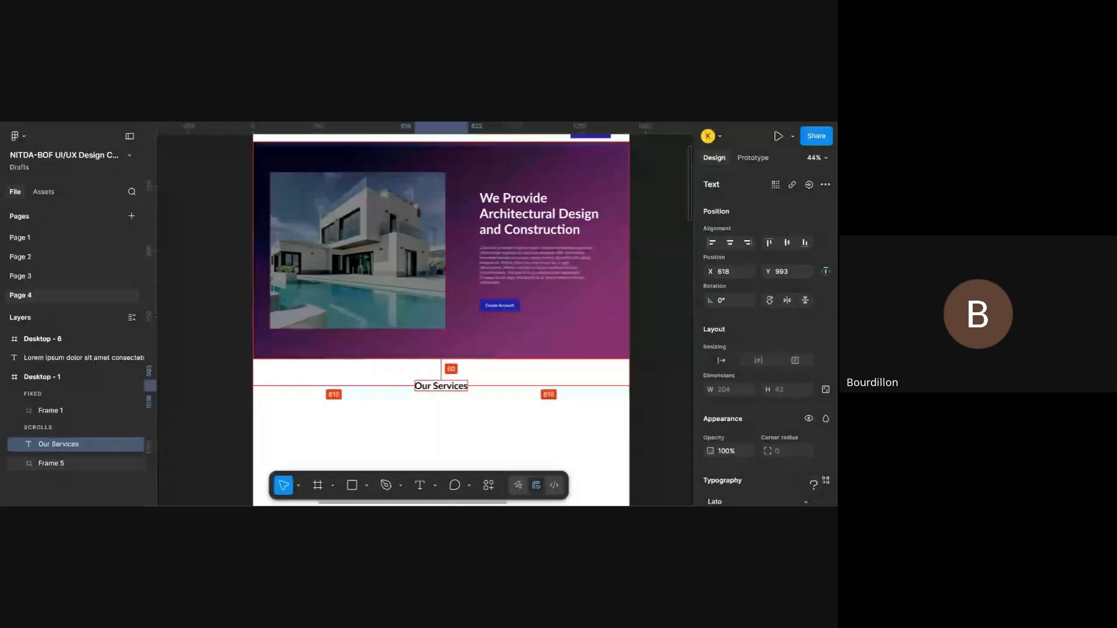
- Examine the "Our Excellent Services" section in Desktop - 6 as a reference for the area below the new heading
scroll(441, 318, "down", 1)
scroll(453, 270, "up", 3)
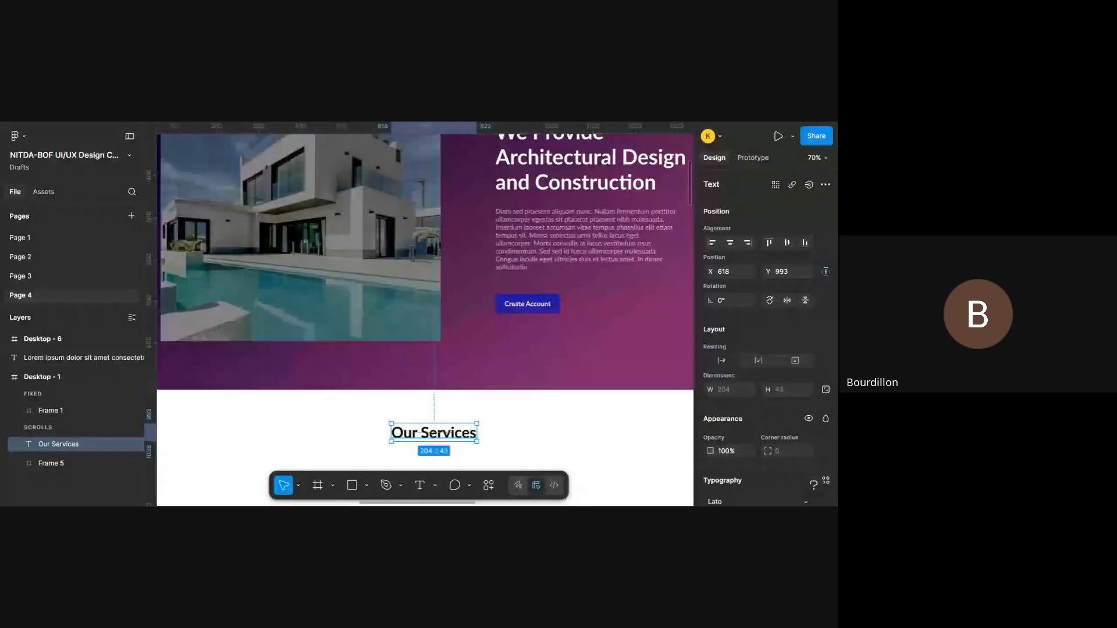
scroll(440, 318, "down", 2)
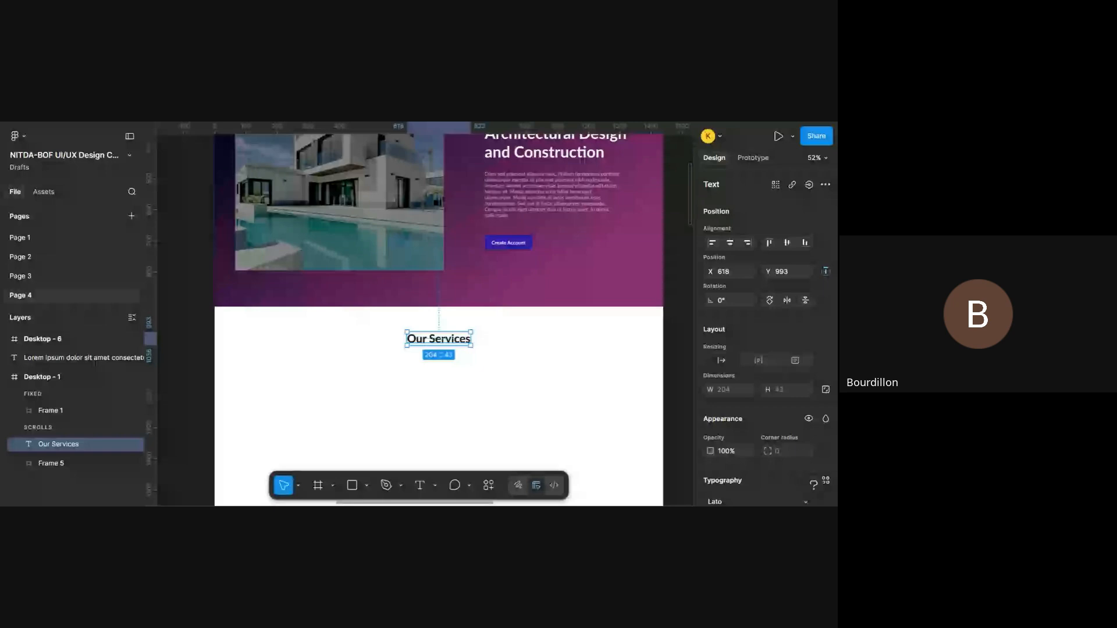
scroll(465, 326, "down", 2)
scroll(456, 355, "up", 4)
scroll(453, 354, "down", 5)
scroll(451, 354, "up", 2)
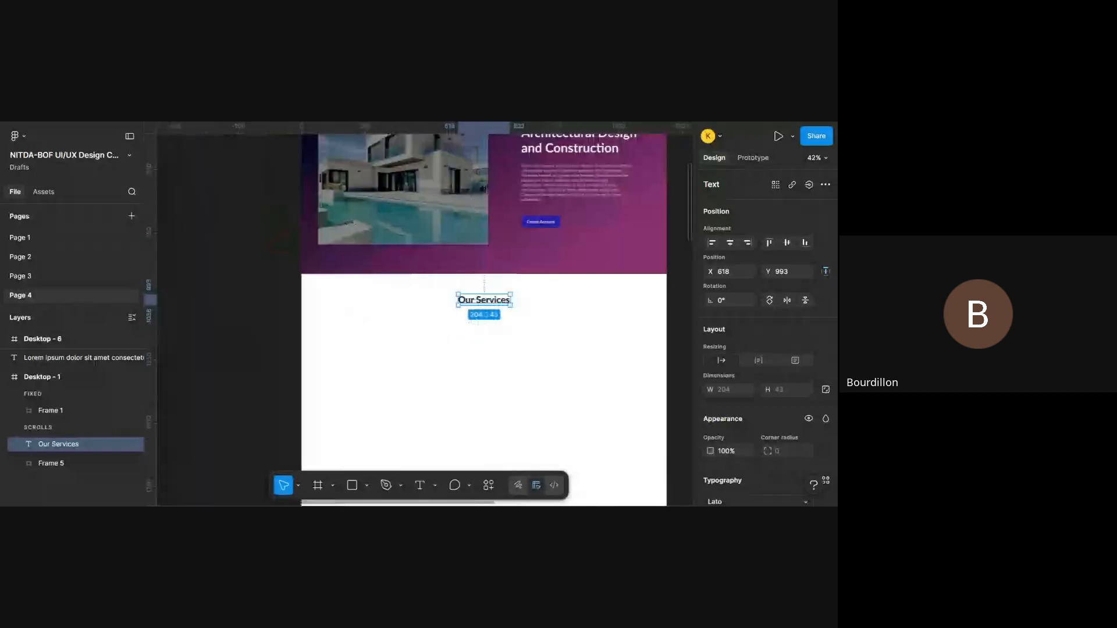
scroll(452, 354, "left", 10)
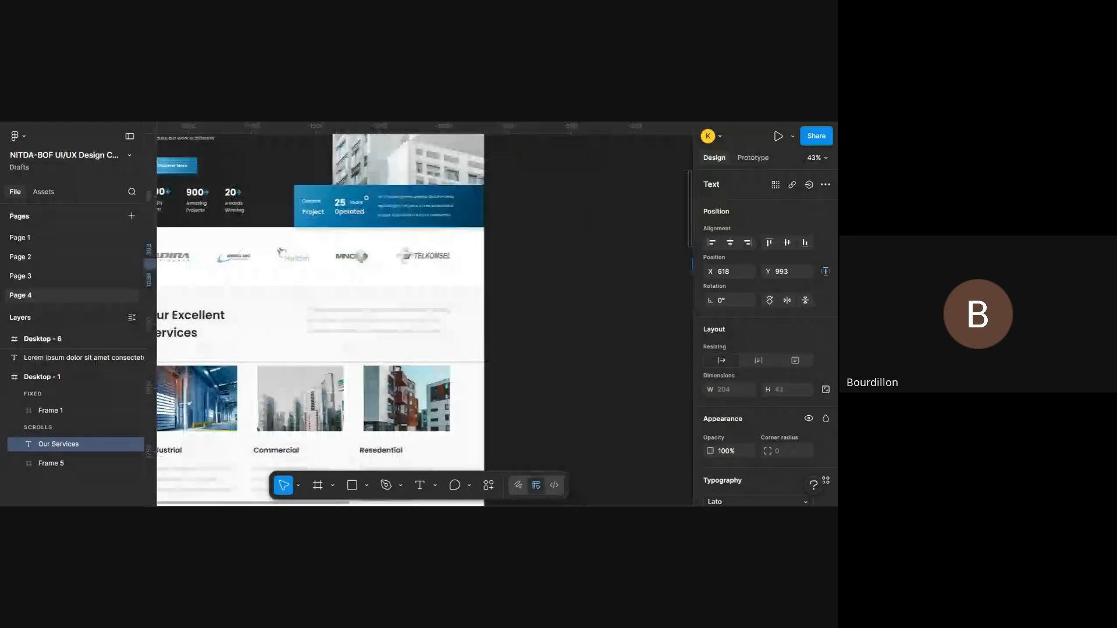
scroll(335, 341, "right", 10)
scroll(335, 341, "up", 3)
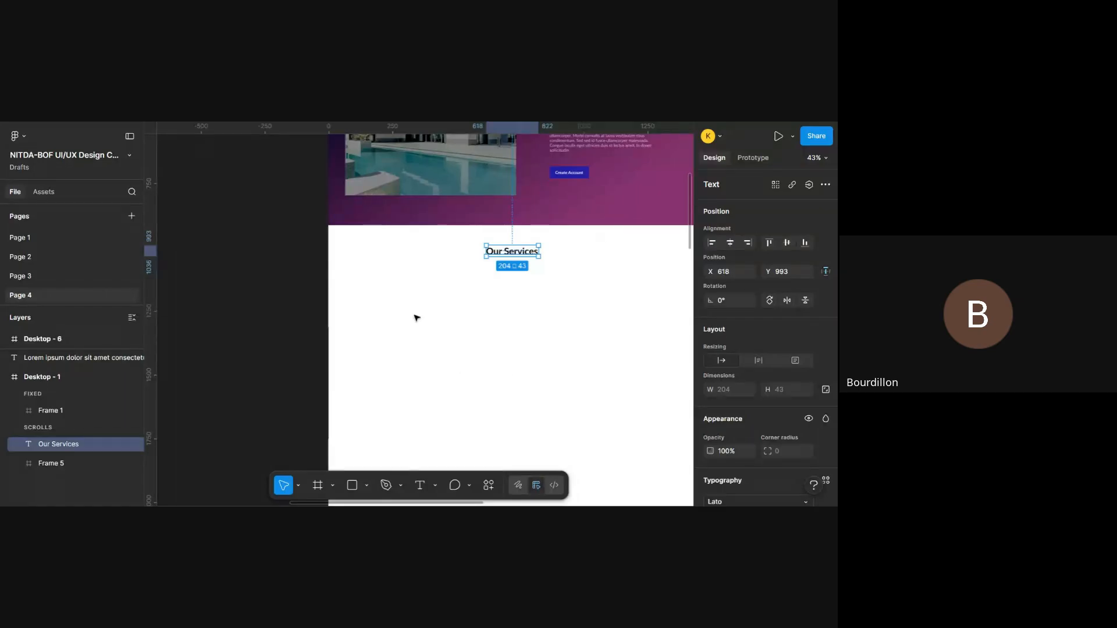
- Show the layout guides over the area below the hero in Desktop - 1
key("ctrl+shift+4")
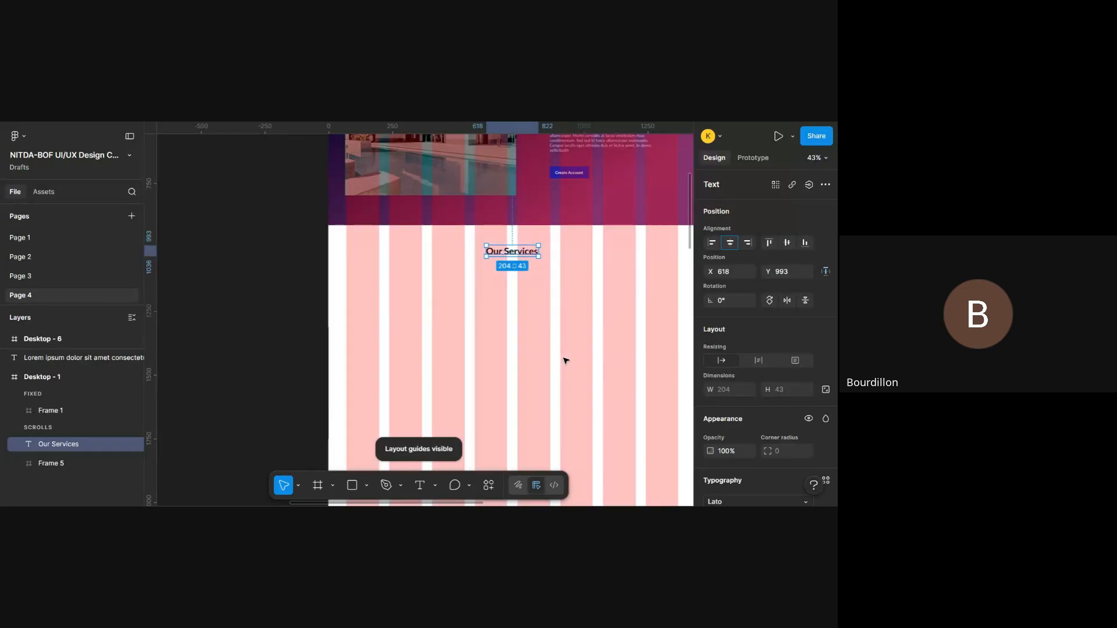
scroll(565, 361, "right", 3)
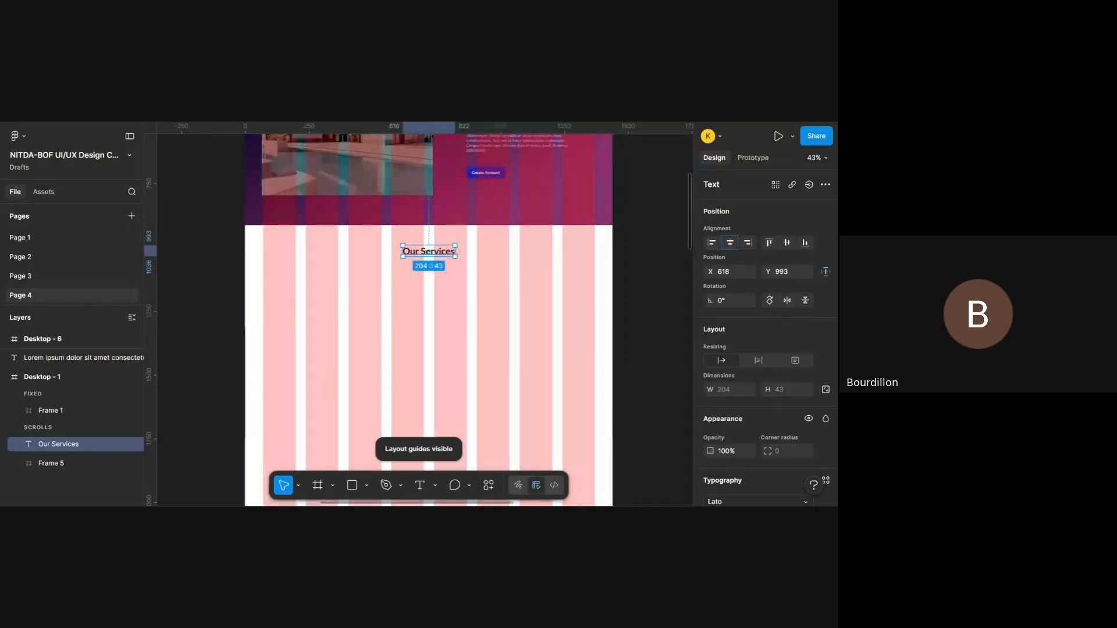
- Compare the column guides in Desktop - 1 with the service image layout in Desktop - 6
scroll(562, 356, "left", 2)
scroll(562, 357, "up", 3)
scroll(563, 356, "down", 5)
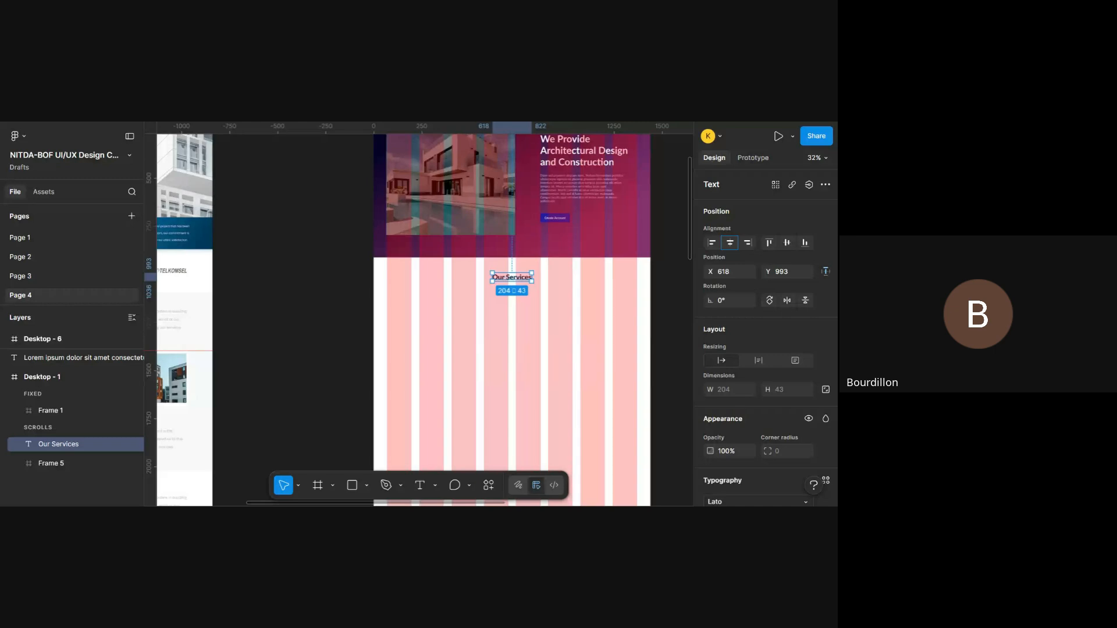
scroll(419, 314, "up", 3)
scroll(588, 218, "down", 5)
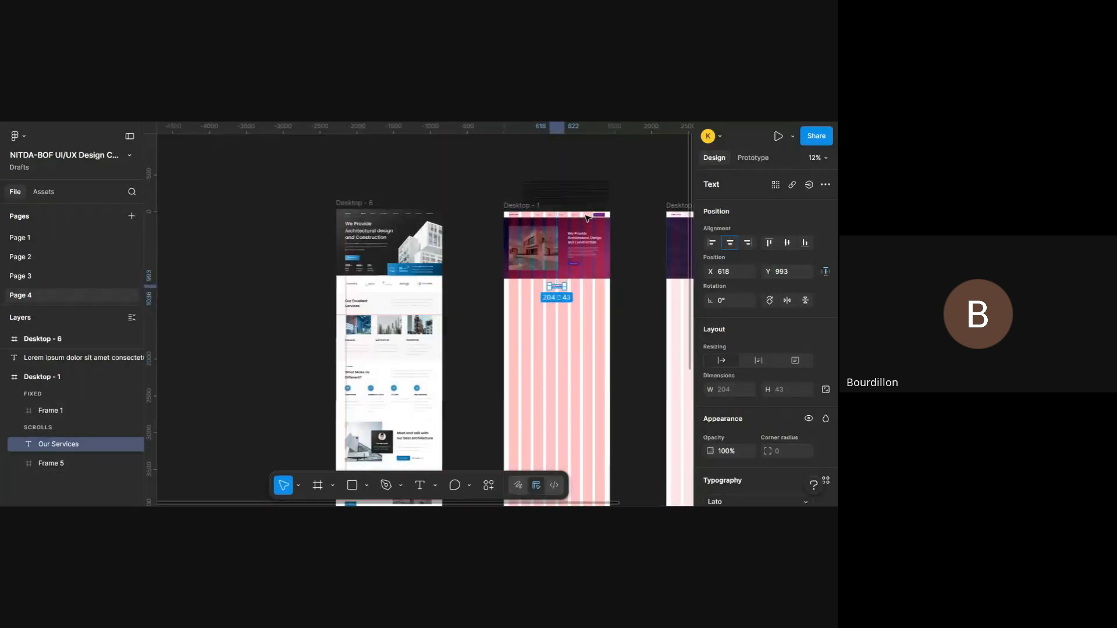
scroll(587, 219, "up", 4)
scroll(588, 218, "up", 1)
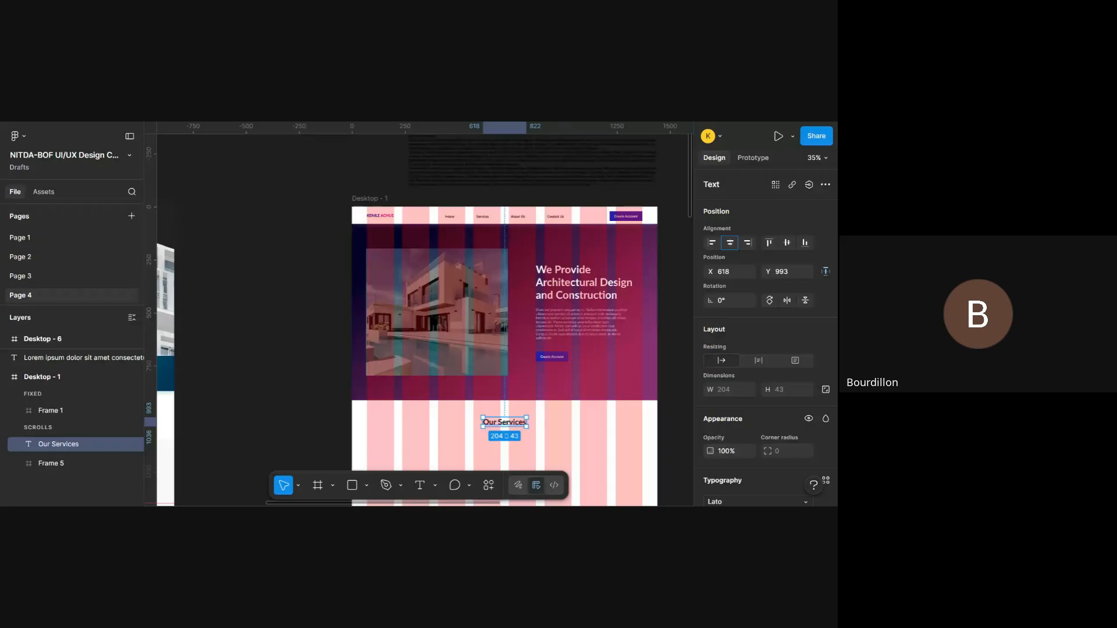
scroll(483, 280, "down", 5)
scroll(483, 280, "left", 4)
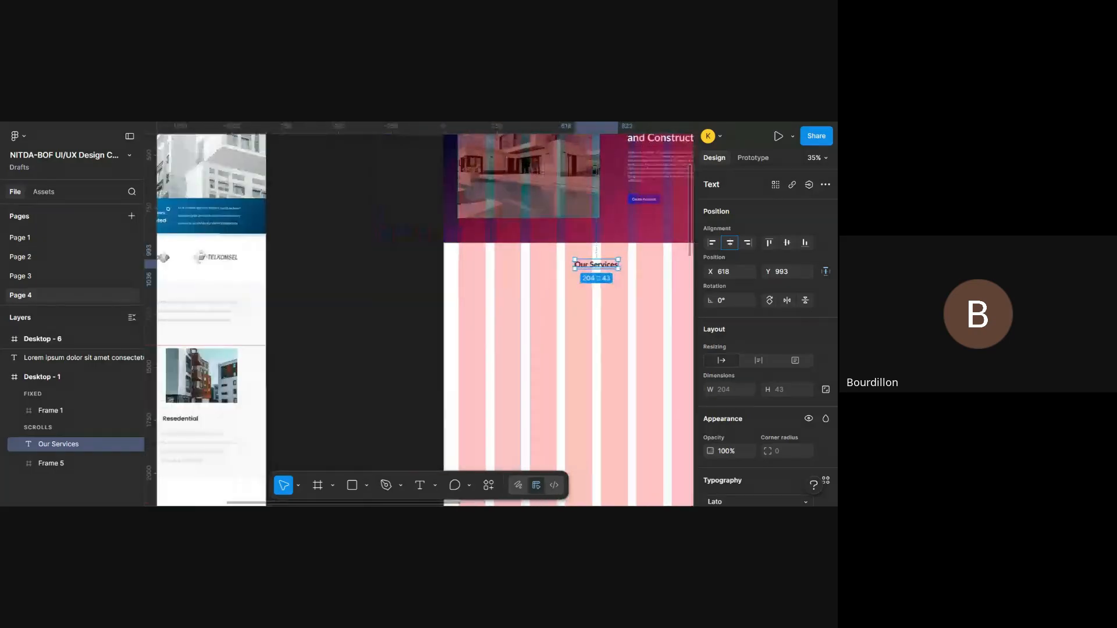
scroll(483, 280, "right", 3)
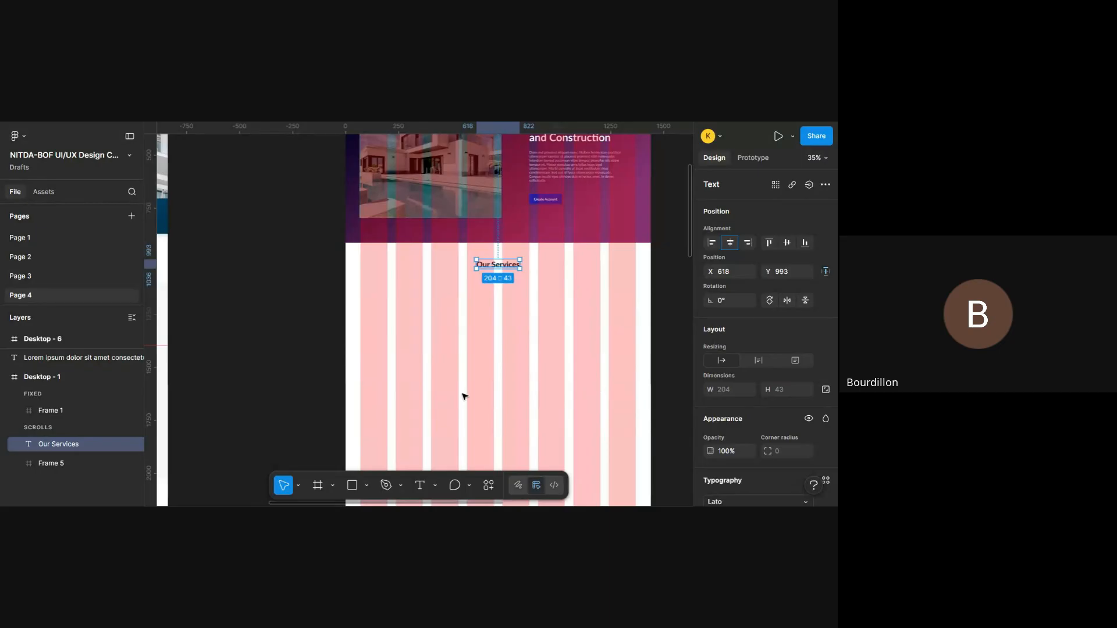
- Draw a rectangle of about 503 × 404 below the "Our Services" heading, starting from the first column guide at about X 70, Y 1090
key("shift+g")
key("shift+g")
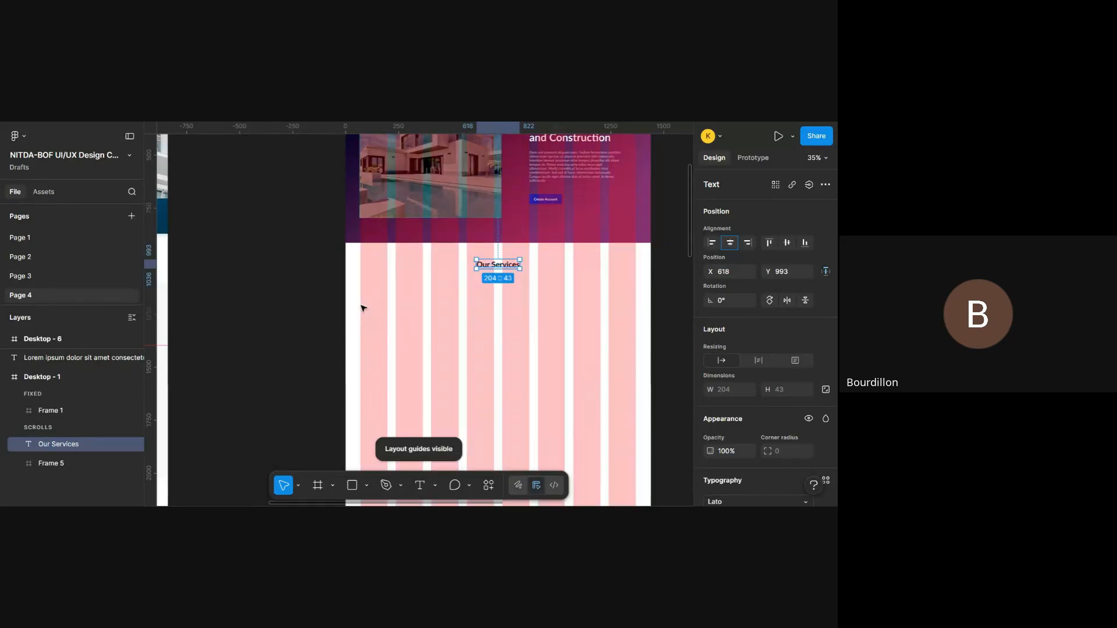
key("r")
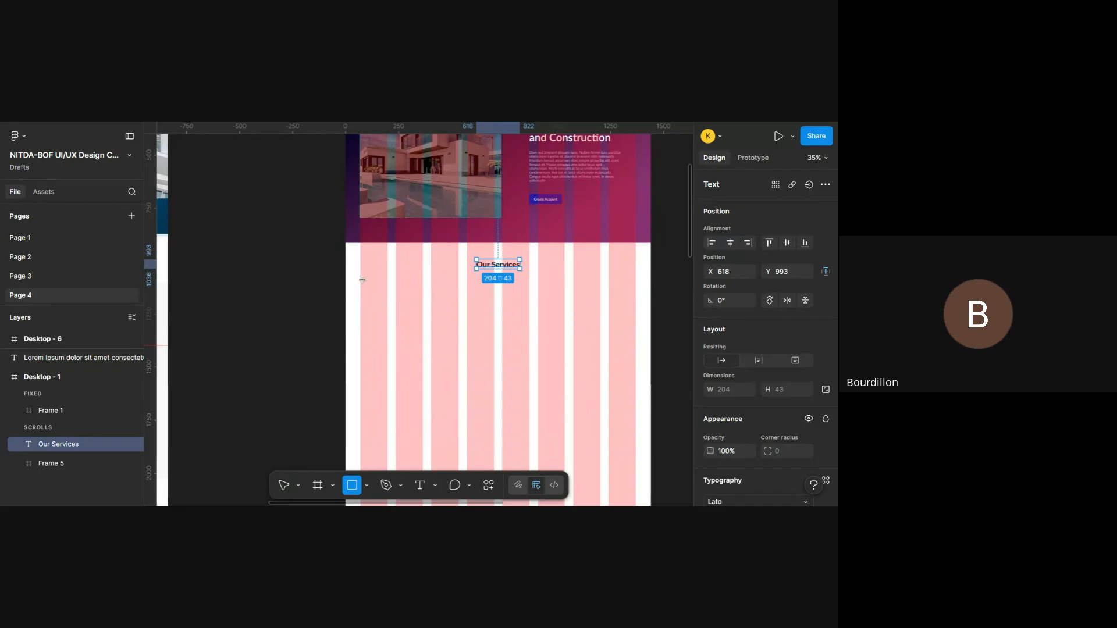
left_click_drag(360, 280, 468, 366)
- Check how the new rectangle's edges line up with the column guides in Desktop - 1
scroll(468, 366, "up", 5)
scroll(468, 366, "right", 1)
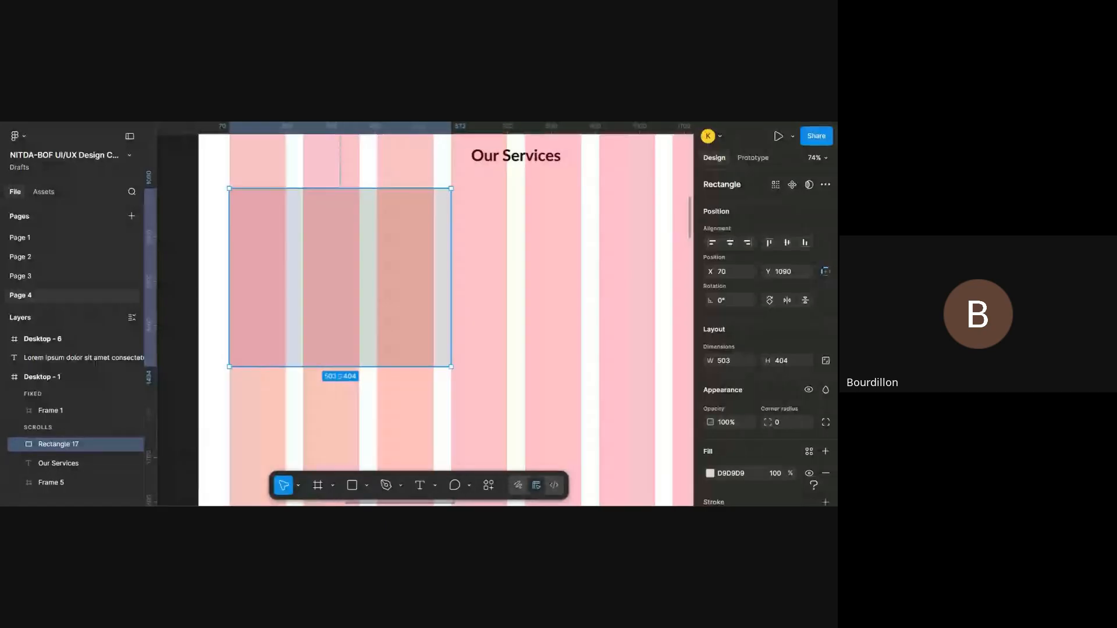
scroll(468, 366, "up", 1)
scroll(482, 298, "left", 1)
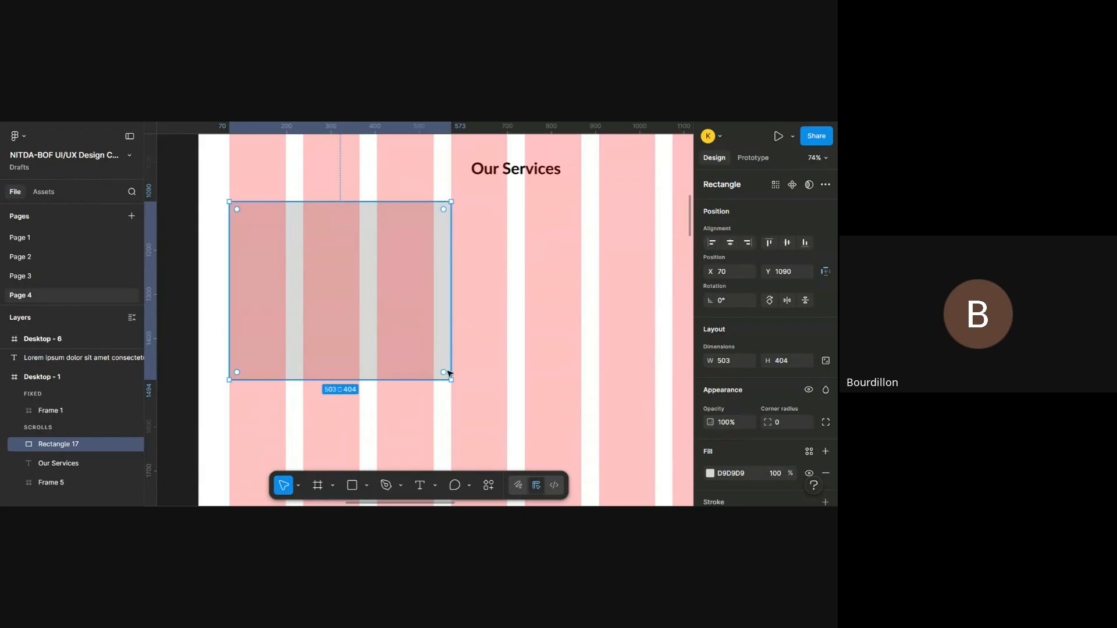
scroll(449, 374, "down", 5)
scroll(449, 374, "down", 2)
scroll(449, 374, "up", 4)
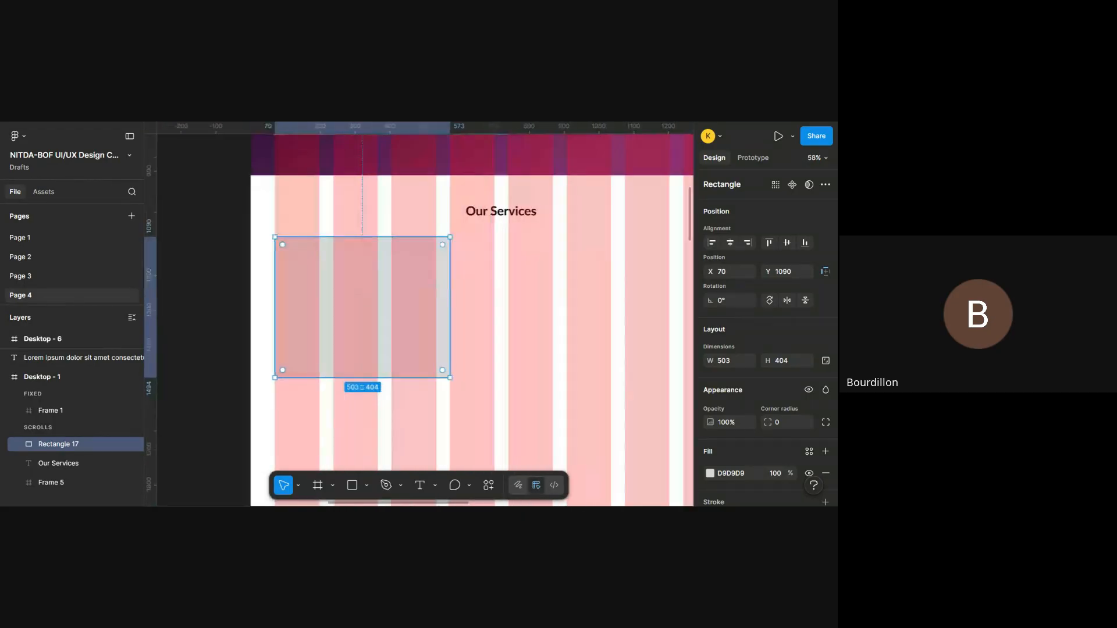
scroll(450, 374, "right", 1)
scroll(449, 374, "left", 2)
scroll(424, 314, "right", 3)
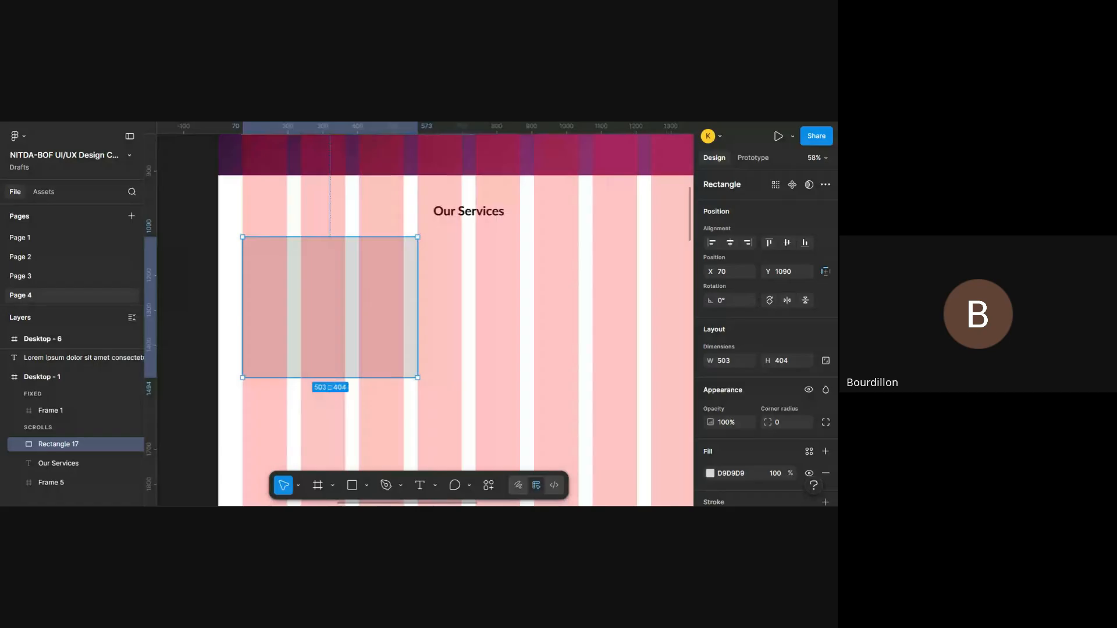
right_click(291, 324)
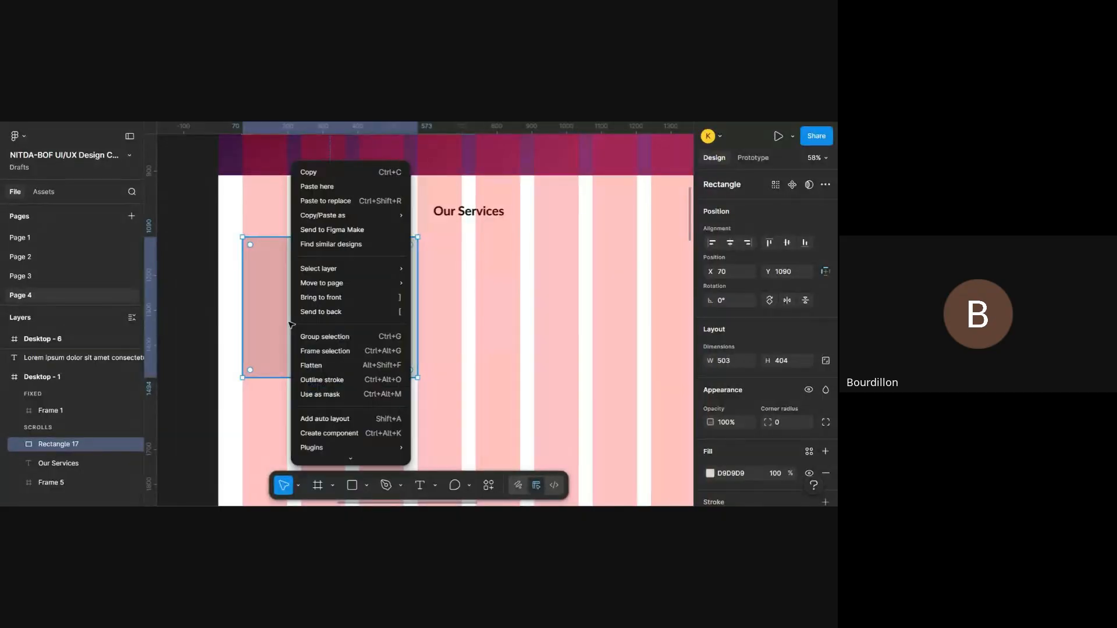
mouse_move(349, 447)
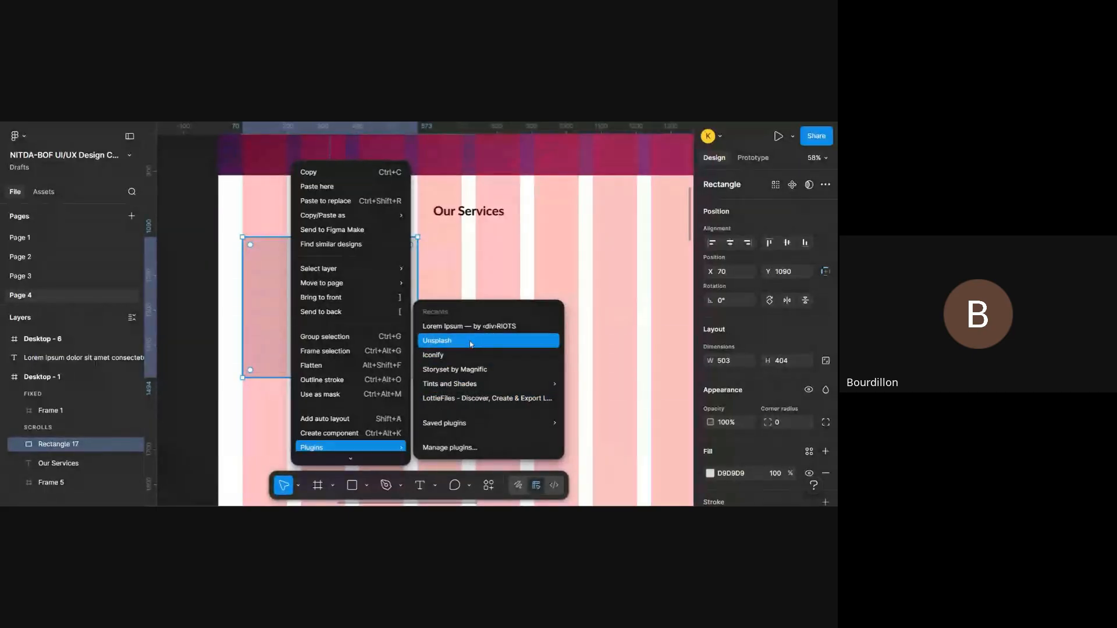
left_click(575, 279)
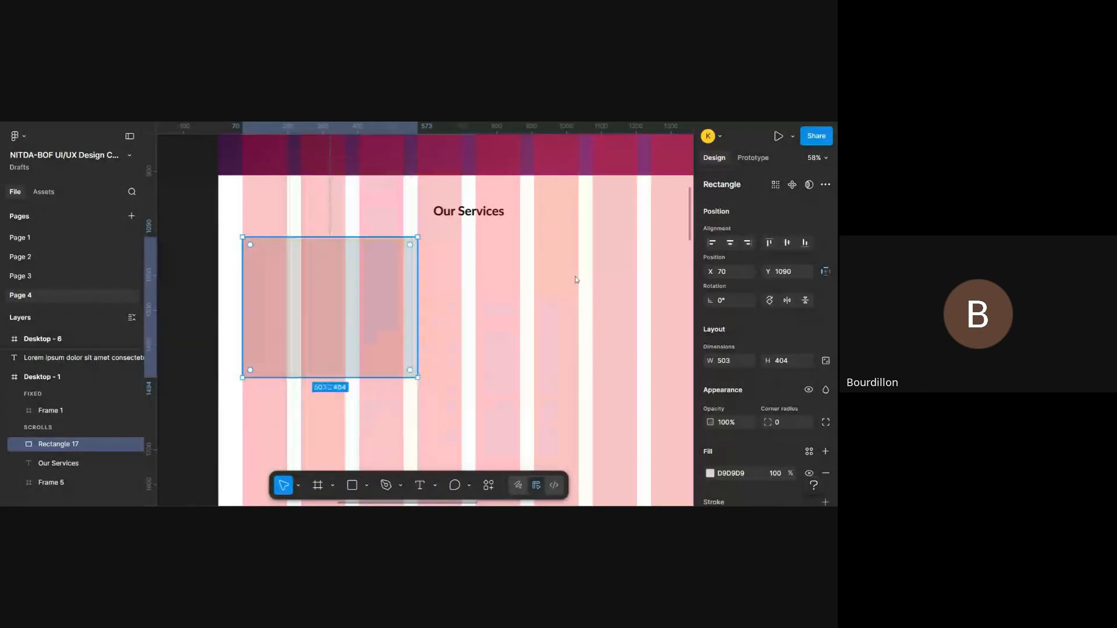
- Open the Unsplash plugin for the rectangle below the "Our Services" heading
right_click(399, 365)
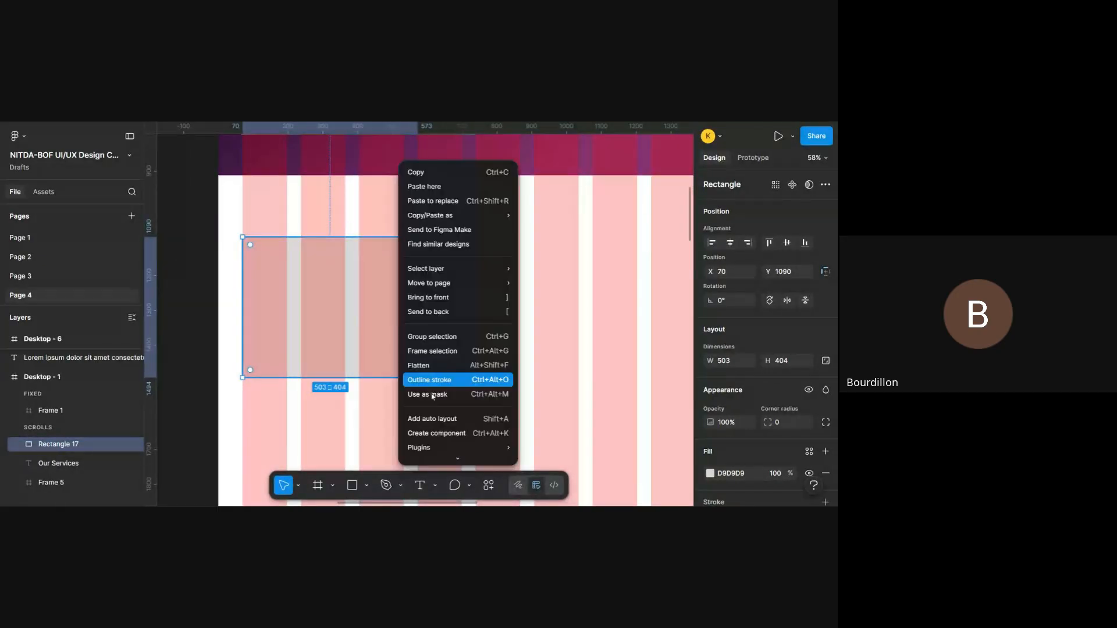
mouse_move(450, 447)
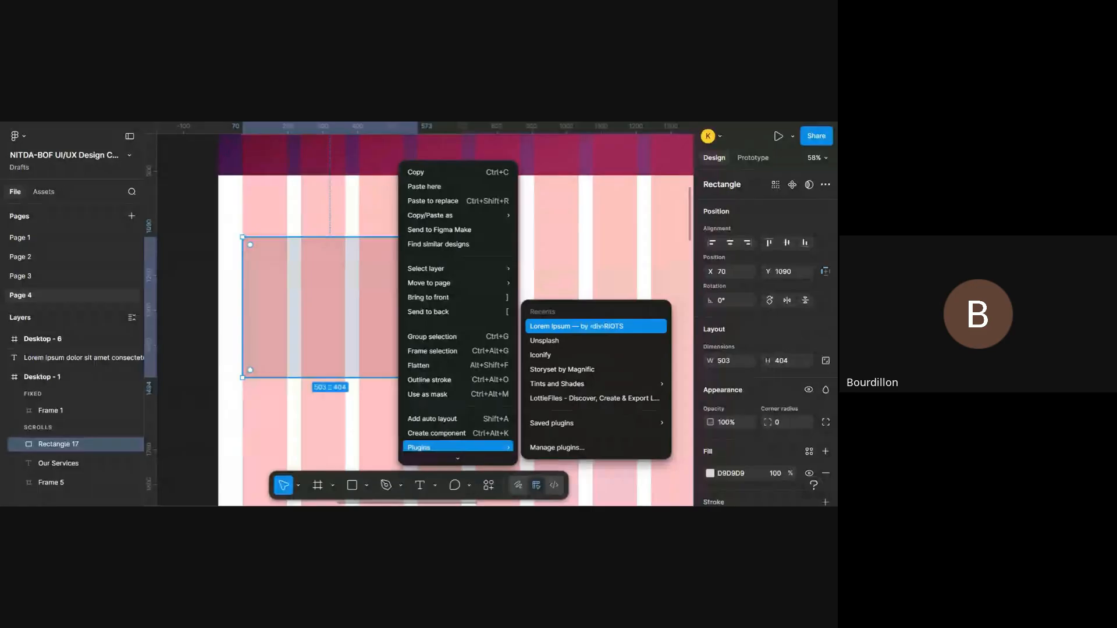
left_click(570, 340)
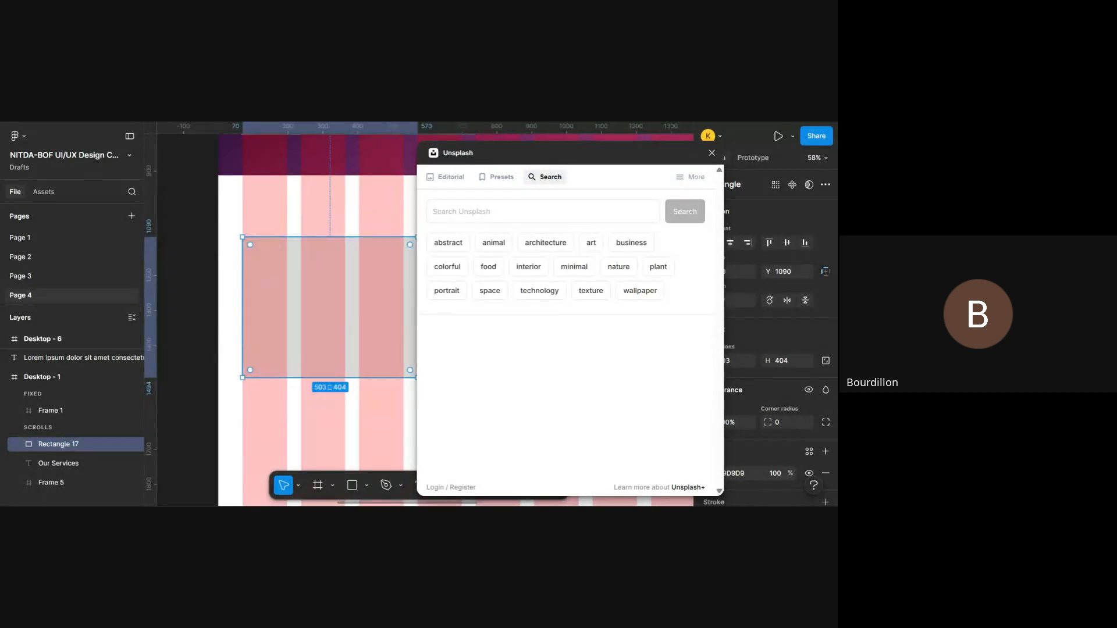
- Search Unsplash for "industrial" photos, matching the first service category in the Desktop - 6 reference
left_click(610, 215)
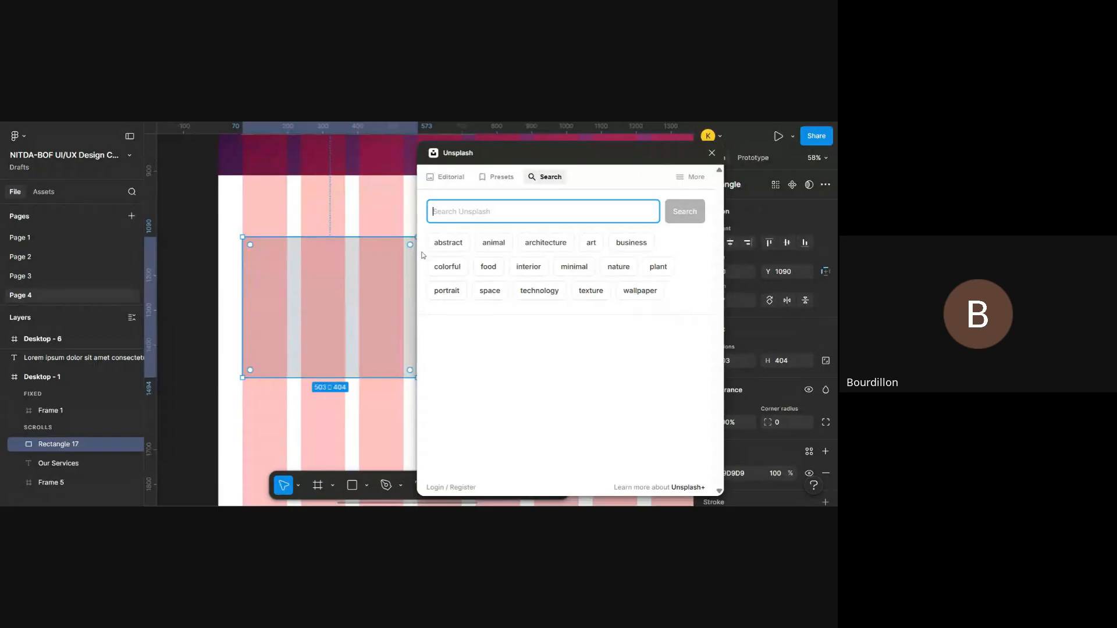
scroll(423, 255, "left", 10)
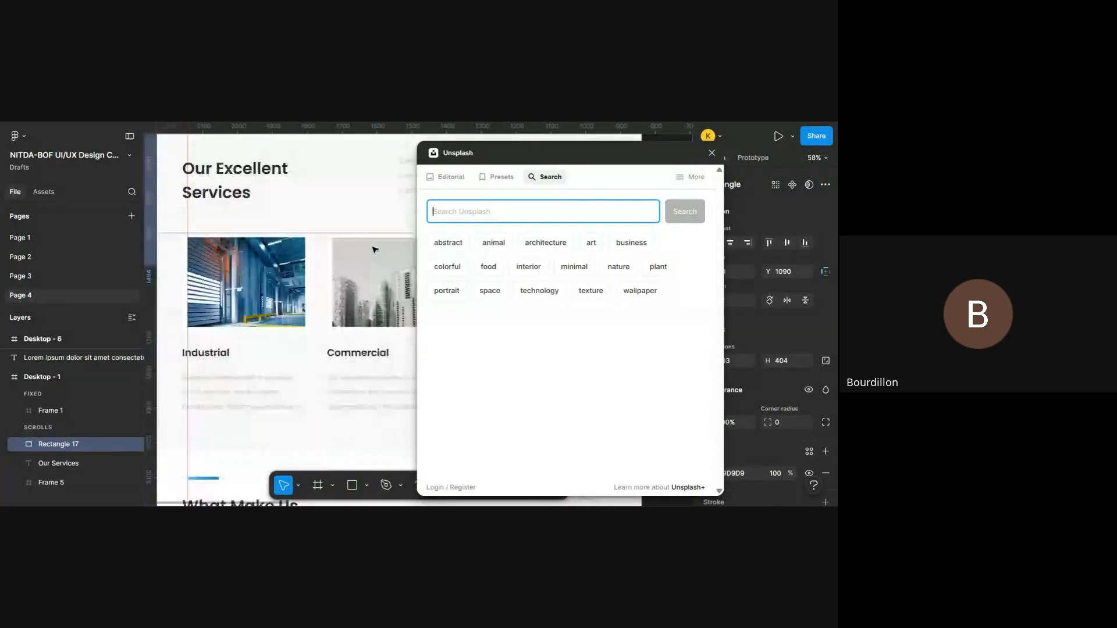
scroll(375, 249, "right", 2)
scroll(326, 314, "right", 8)
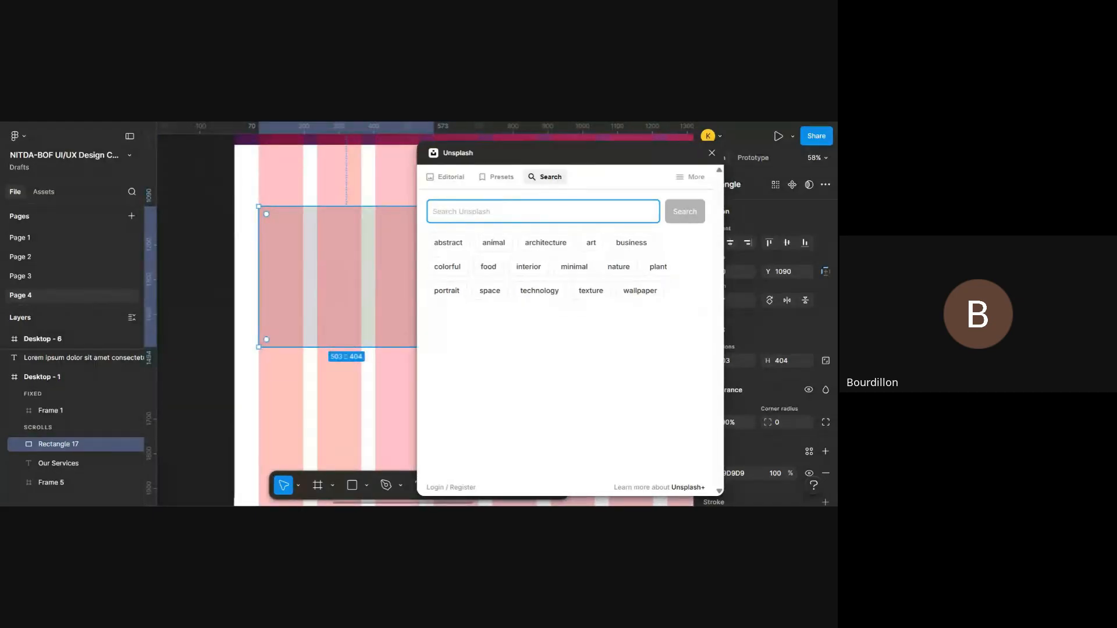
scroll(356, 254, "right", 2)
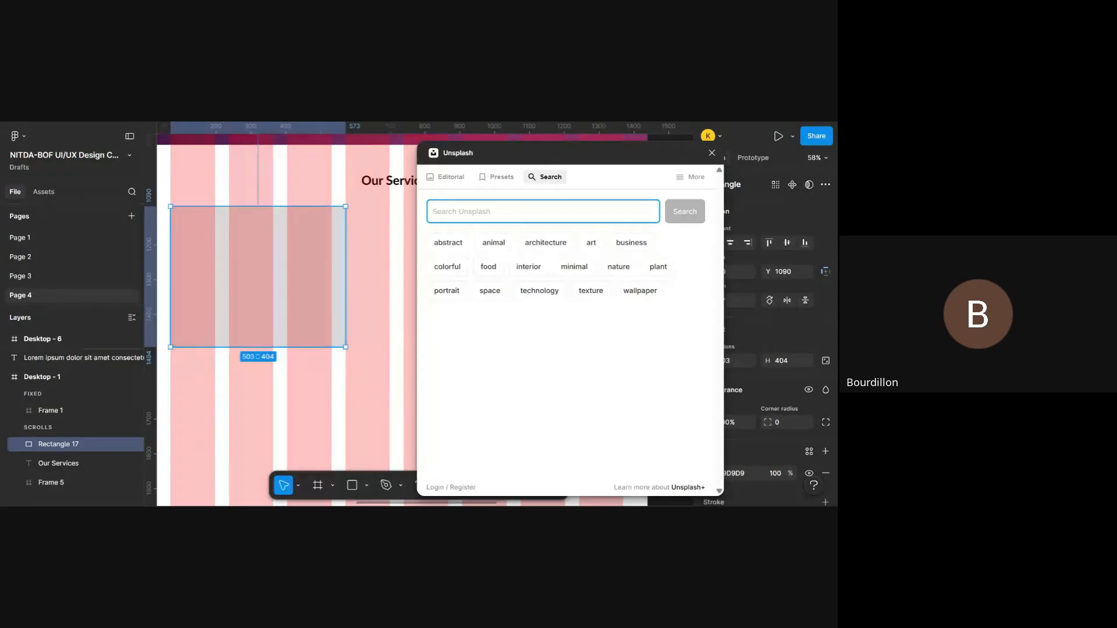
type("ind")
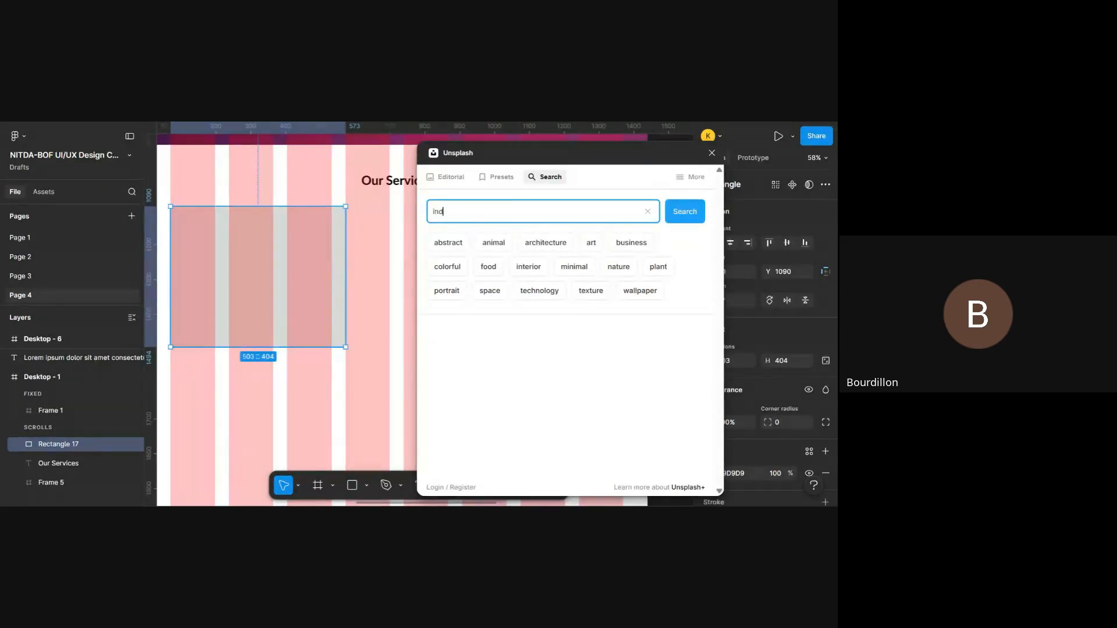
type("ustrial")
key("Return")
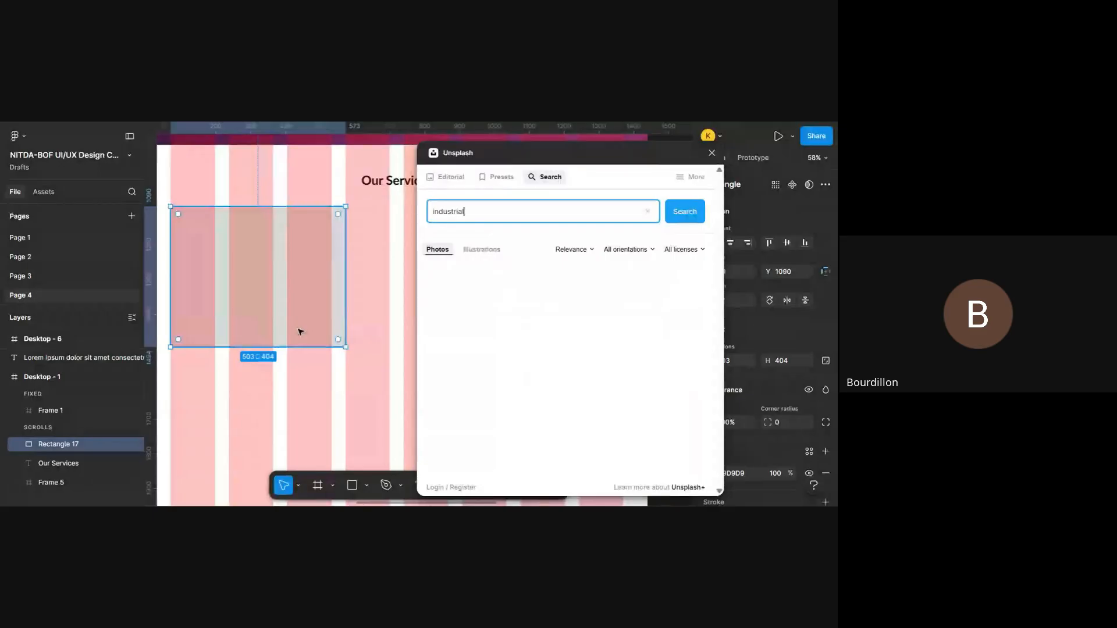
scroll(351, 421, "up", 1)
scroll(352, 421, "left", 1)
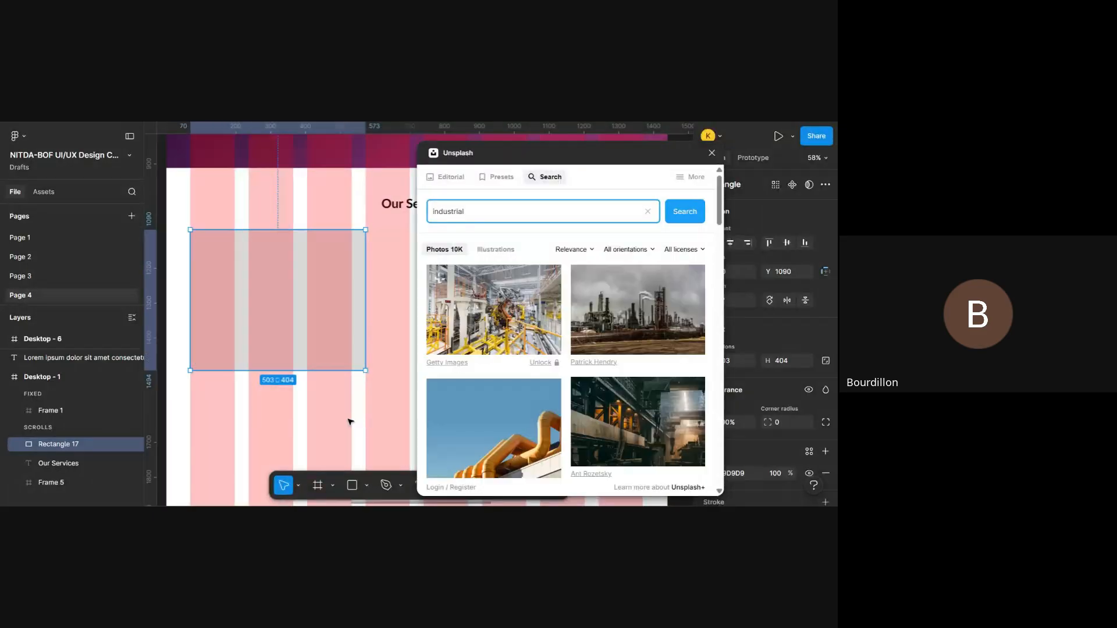
scroll(361, 419, "right", 1)
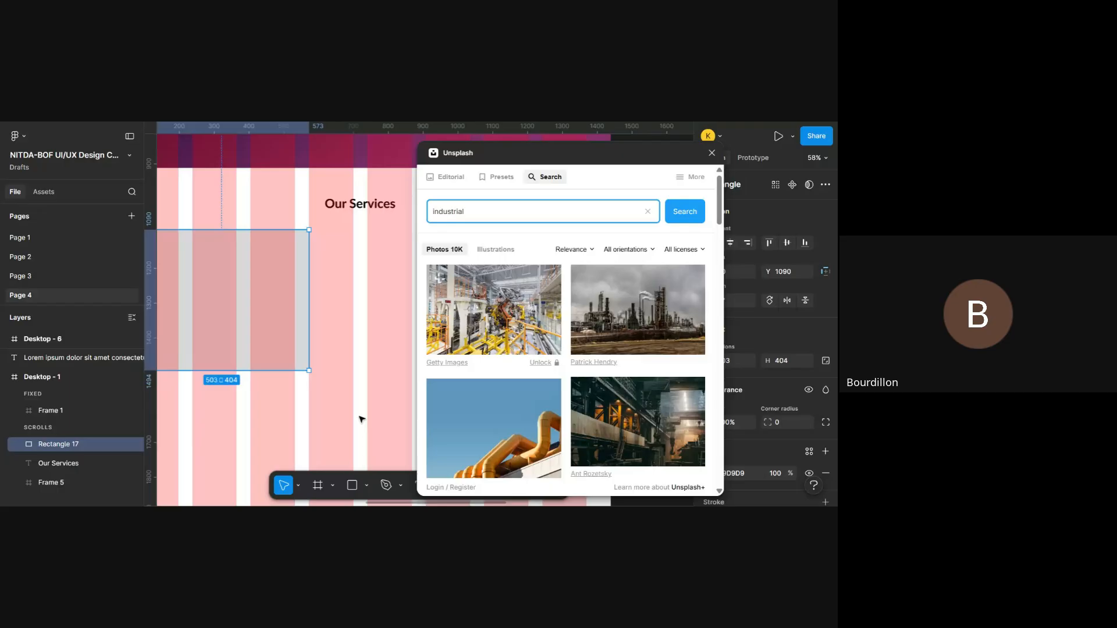
scroll(361, 419, "down", 5)
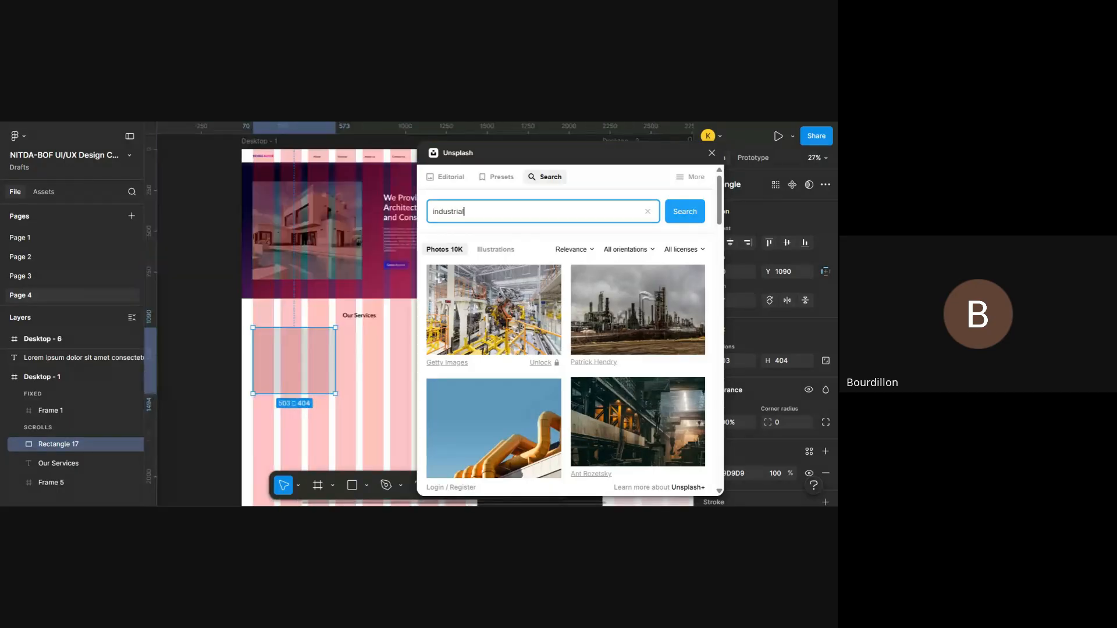
scroll(365, 337, "up", 3)
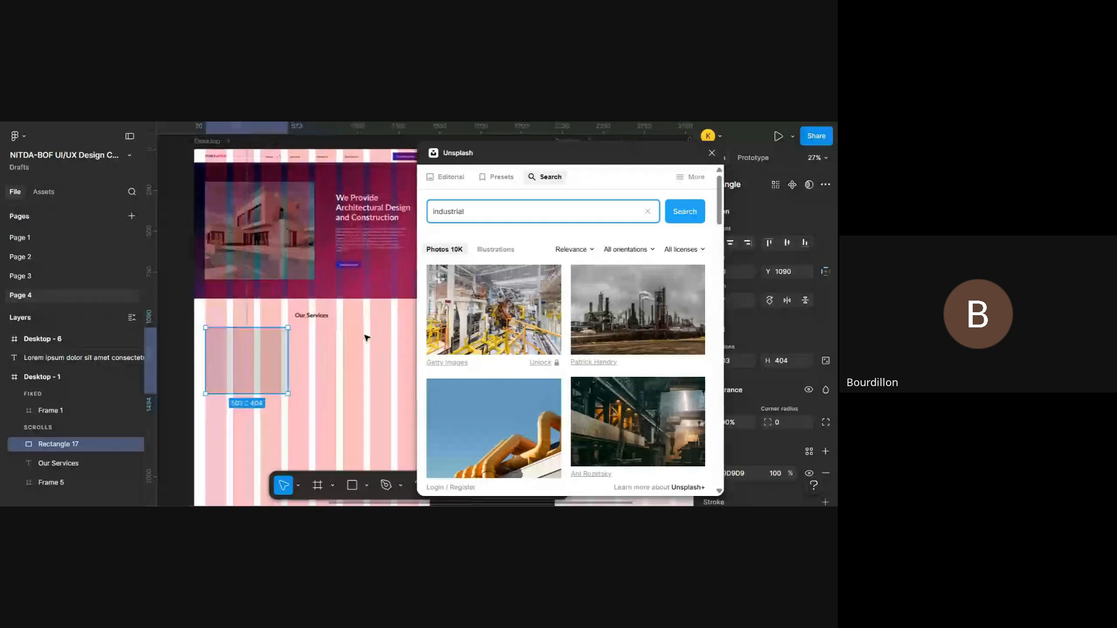
scroll(365, 337, "up", 2)
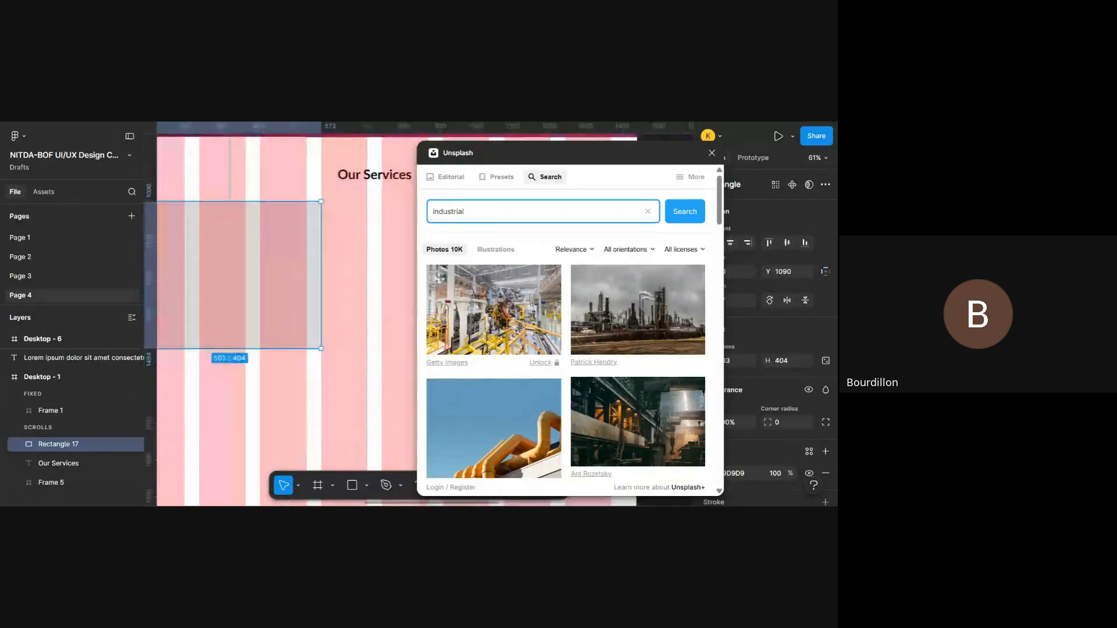
- Fill the rectangle below "Our Services" with the golden-lit night plant photo by American Public Power Association
scroll(565, 349, "down", 10)
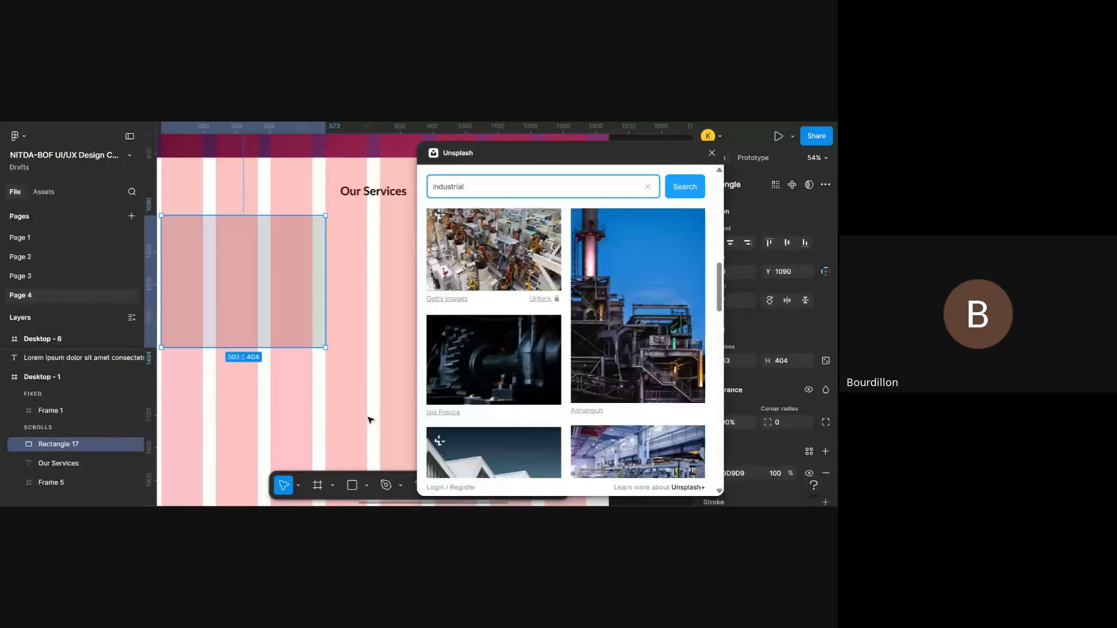
scroll(517, 405, "down", 5)
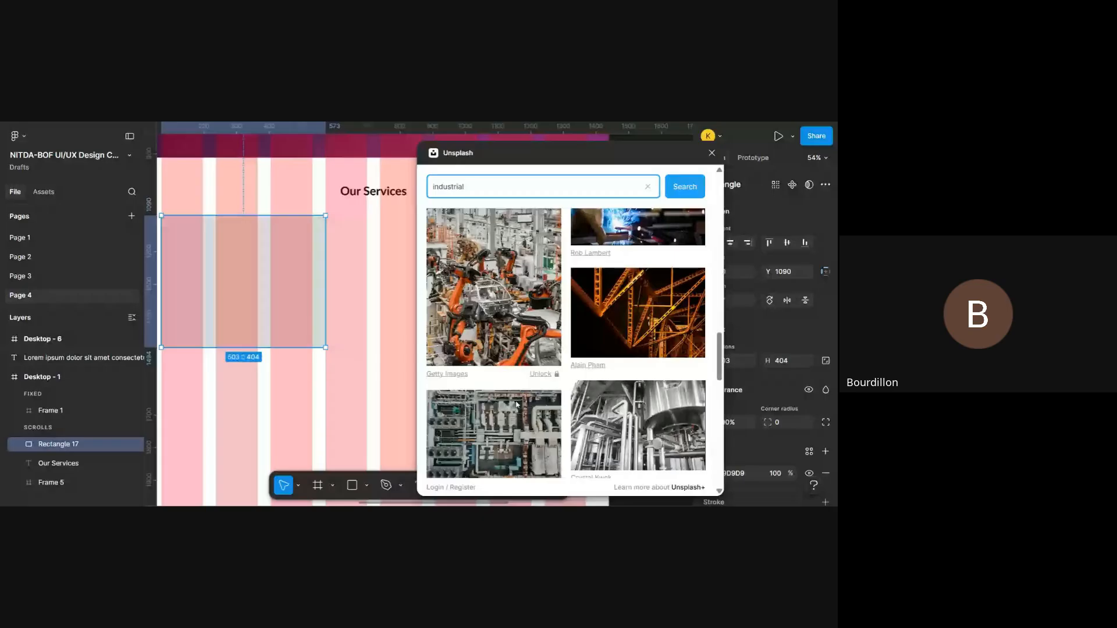
scroll(516, 405, "down", 3)
scroll(565, 343, "down", 8)
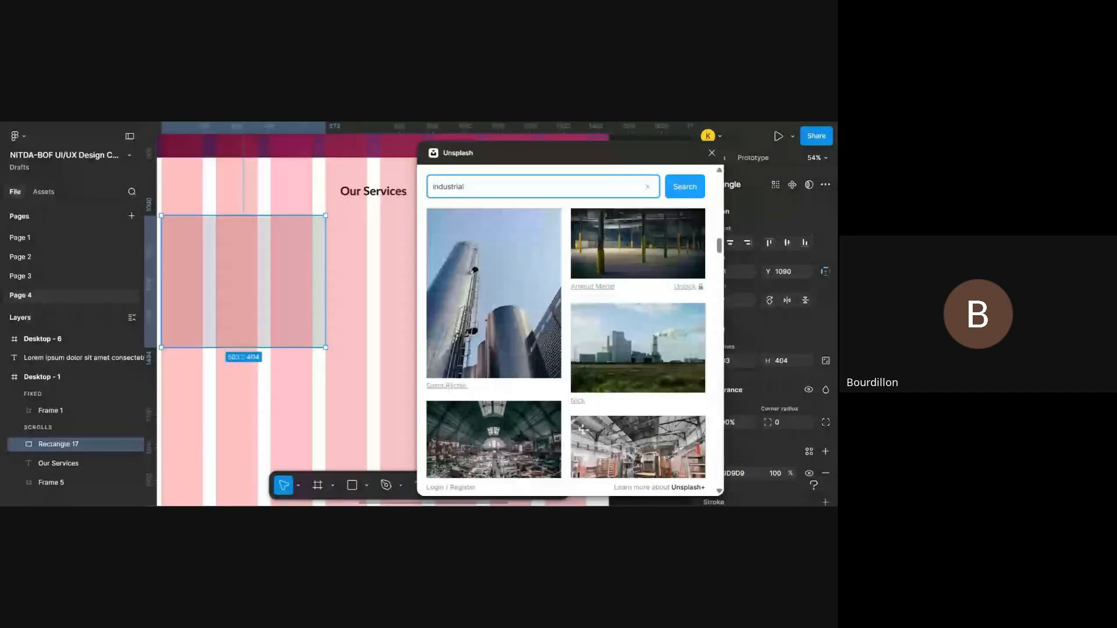
scroll(566, 344, "up", 10)
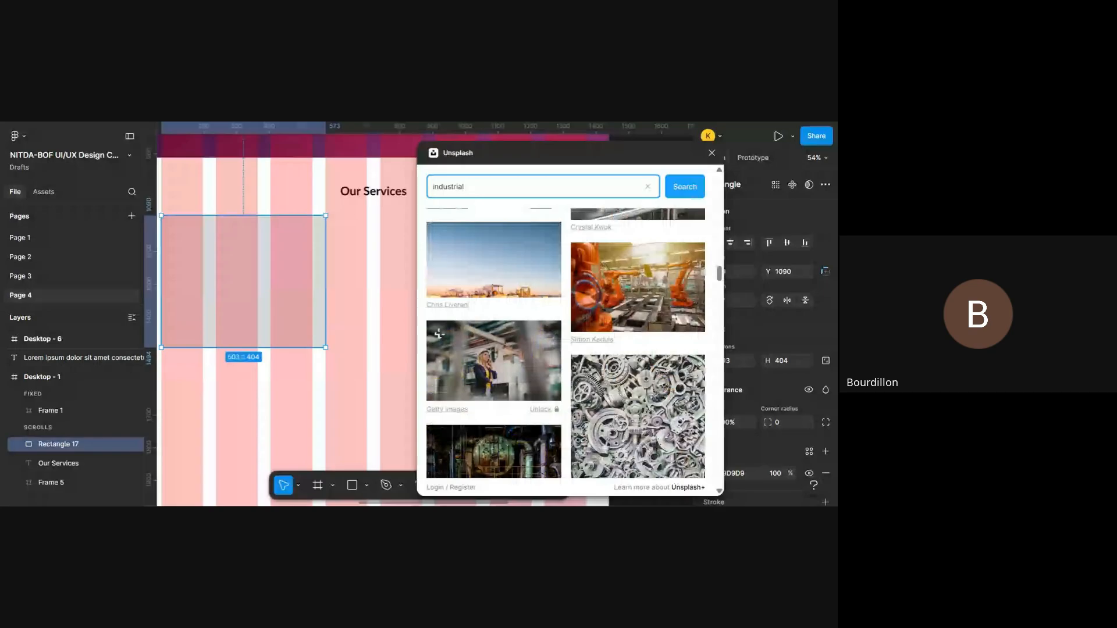
scroll(503, 385, "up", 5)
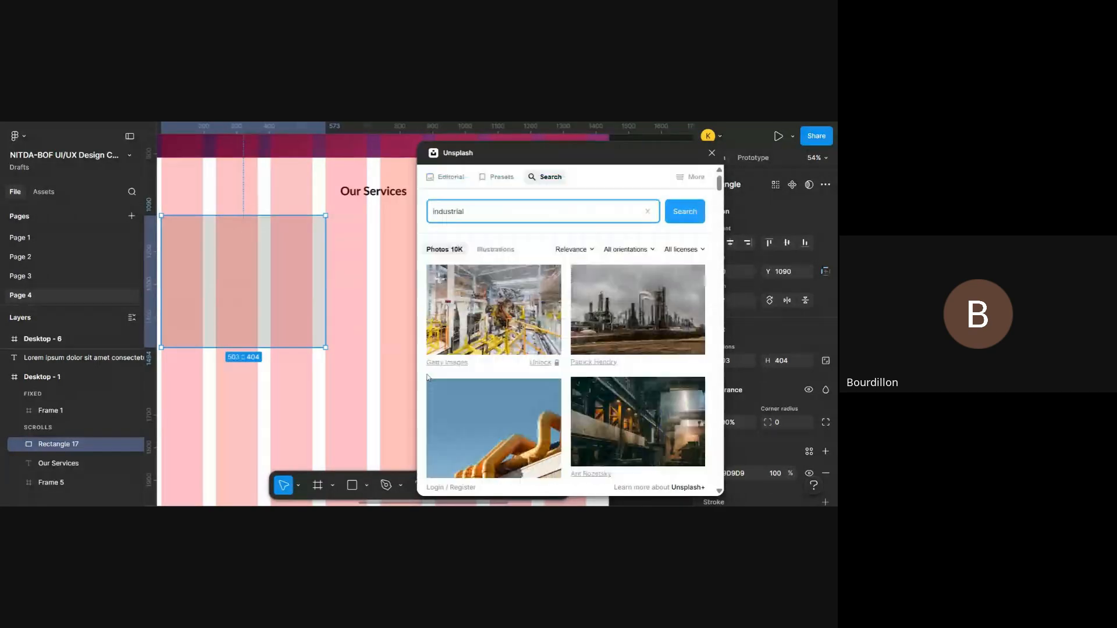
scroll(501, 389, "down", 2)
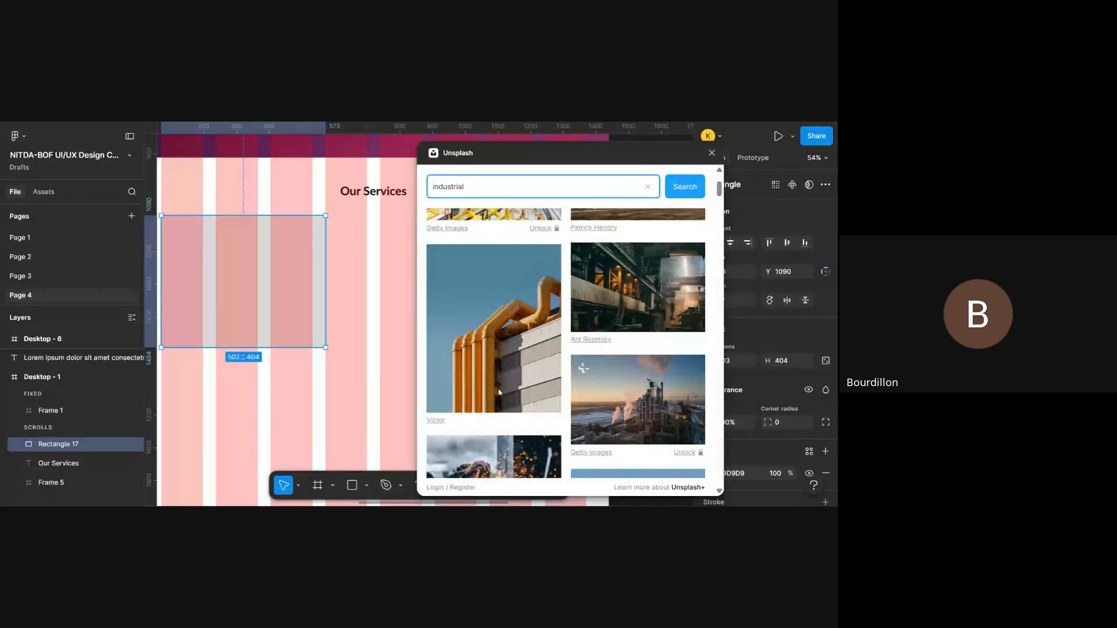
scroll(499, 393, "down", 3)
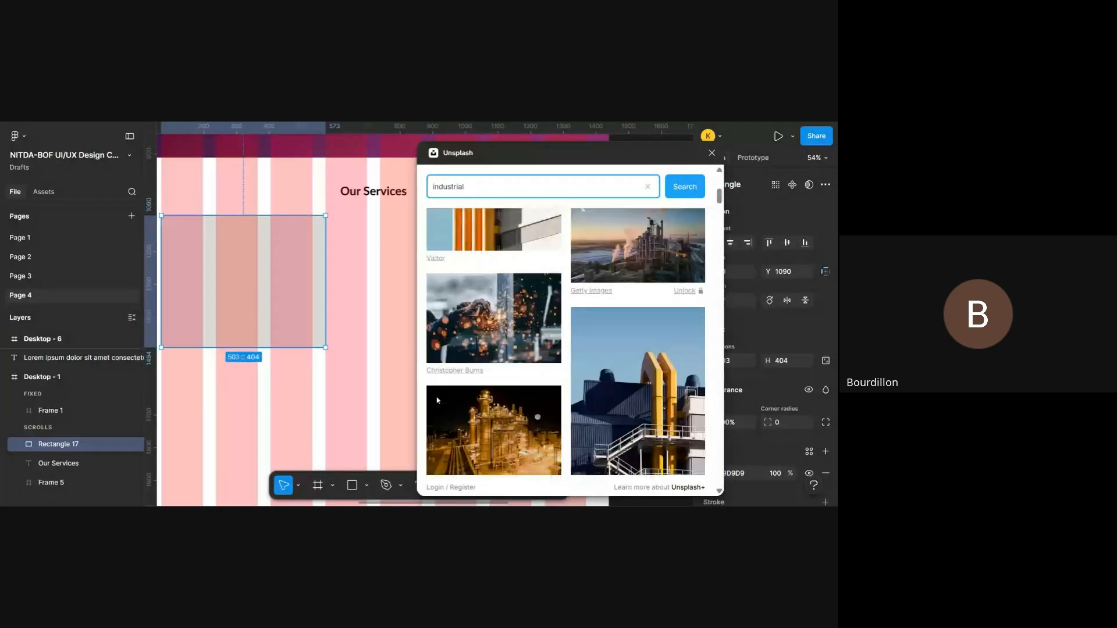
scroll(566, 342, "down", 3)
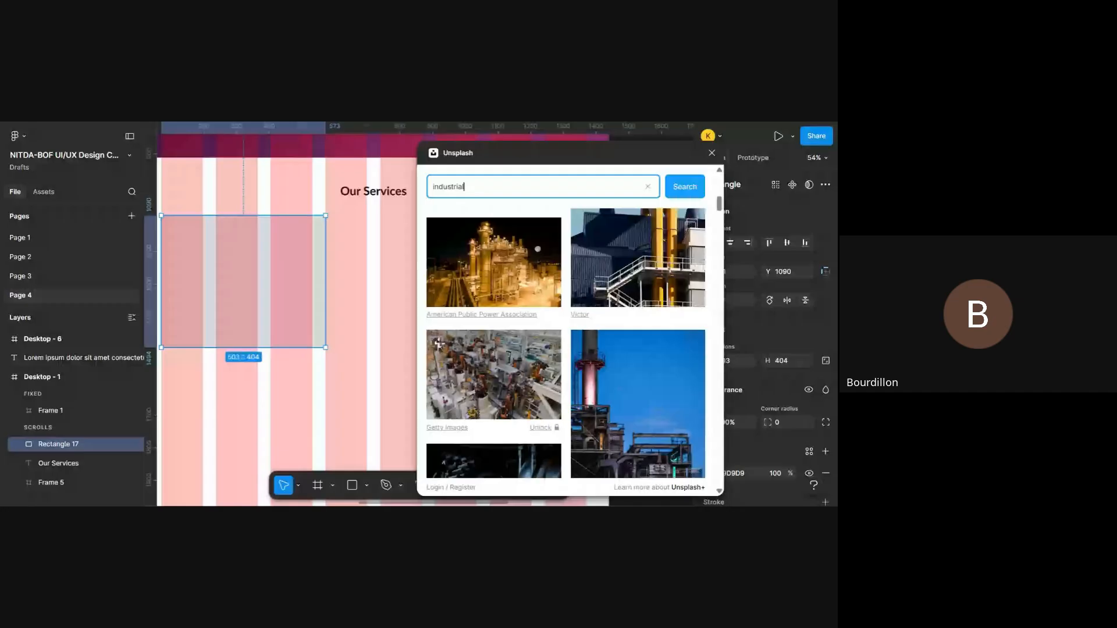
scroll(531, 287, "up", 1)
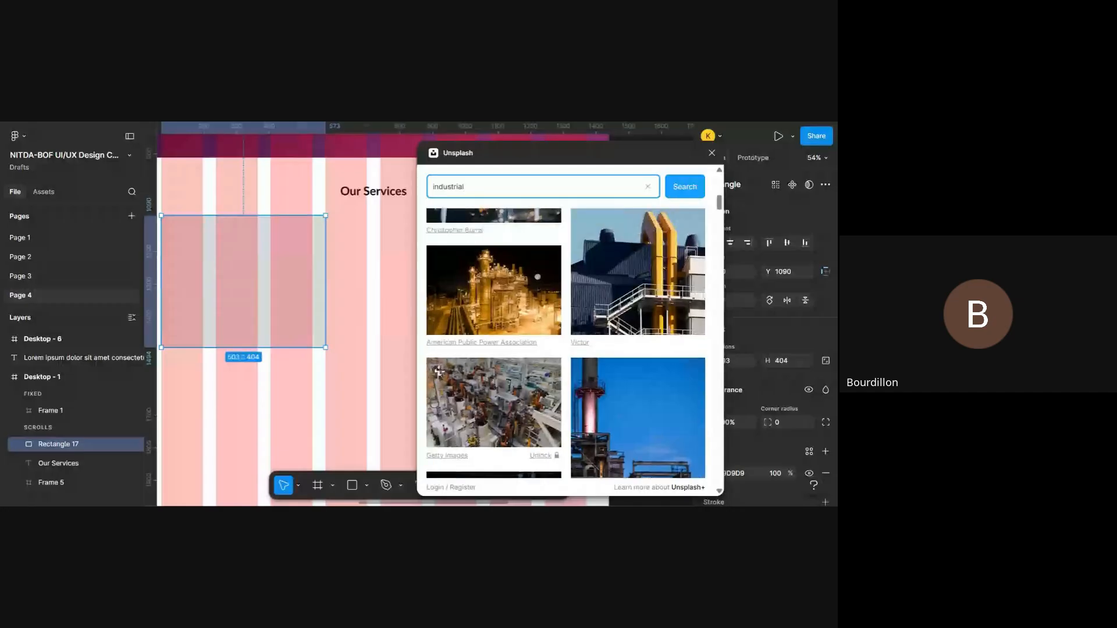
left_click(535, 295)
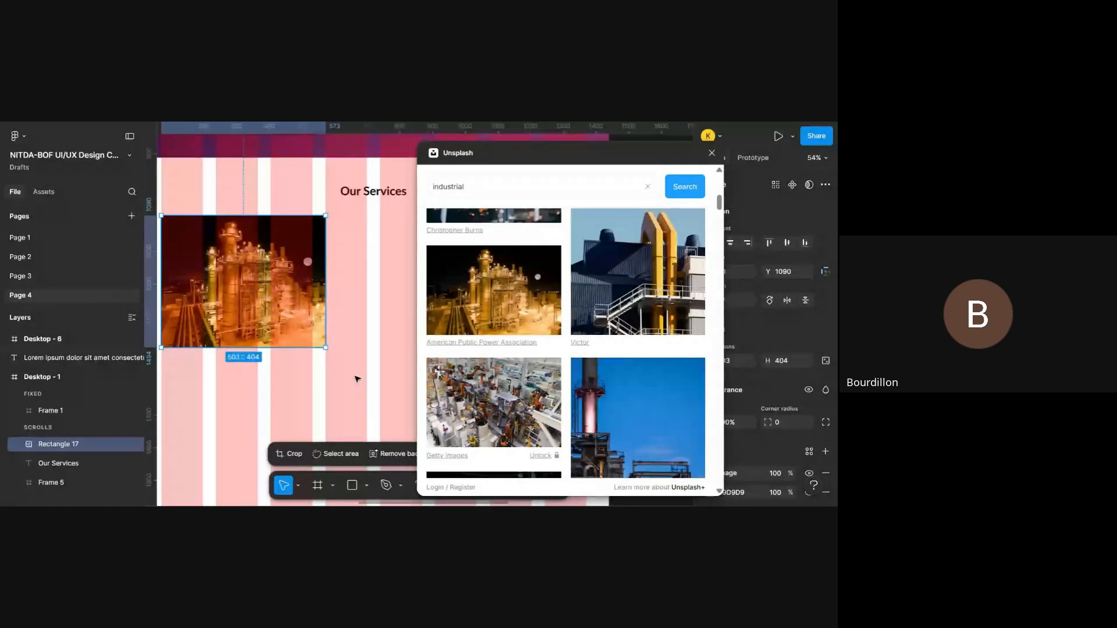
- Draw an ellipse of about 378 × 396 beside the photo-filled rectangle, at about X 665, Y 1098
scroll(334, 405, "left", 3)
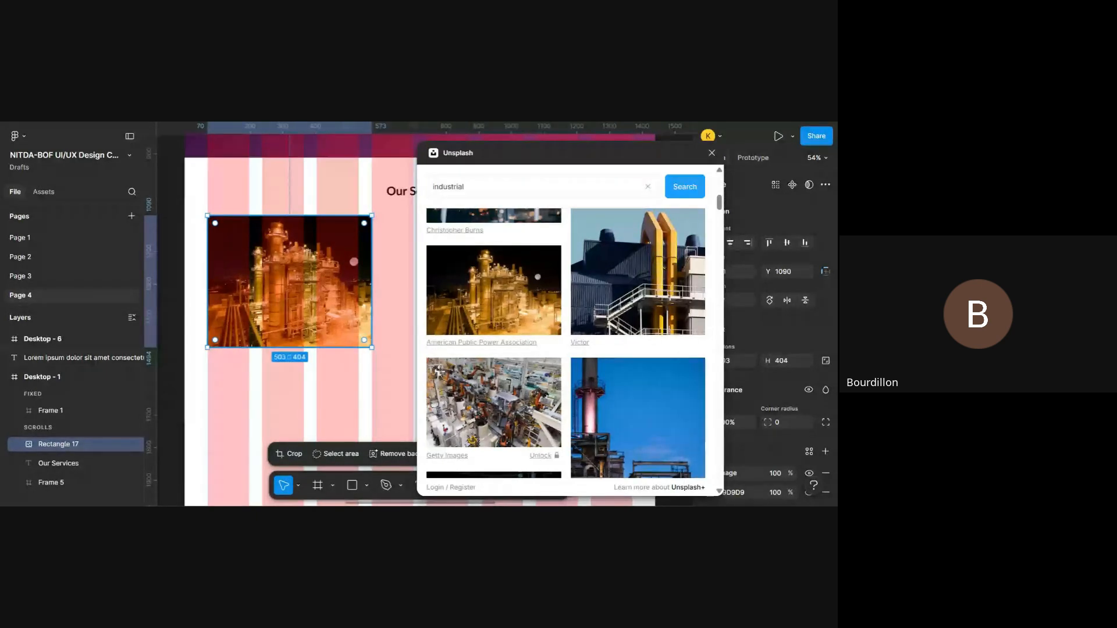
scroll(291, 314, "right", 3)
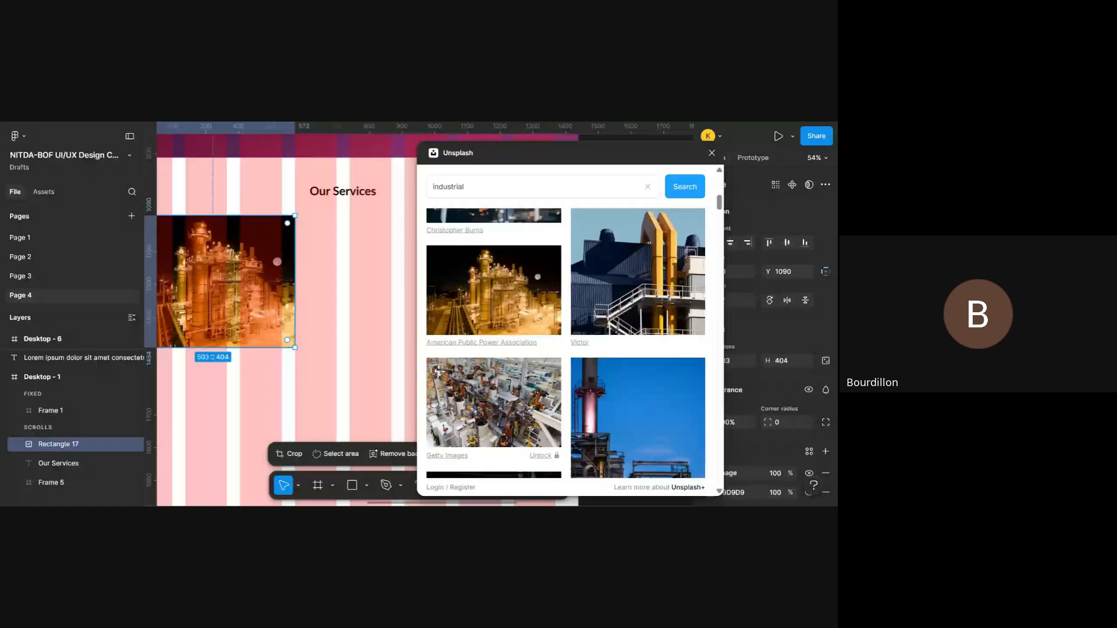
left_click(345, 267)
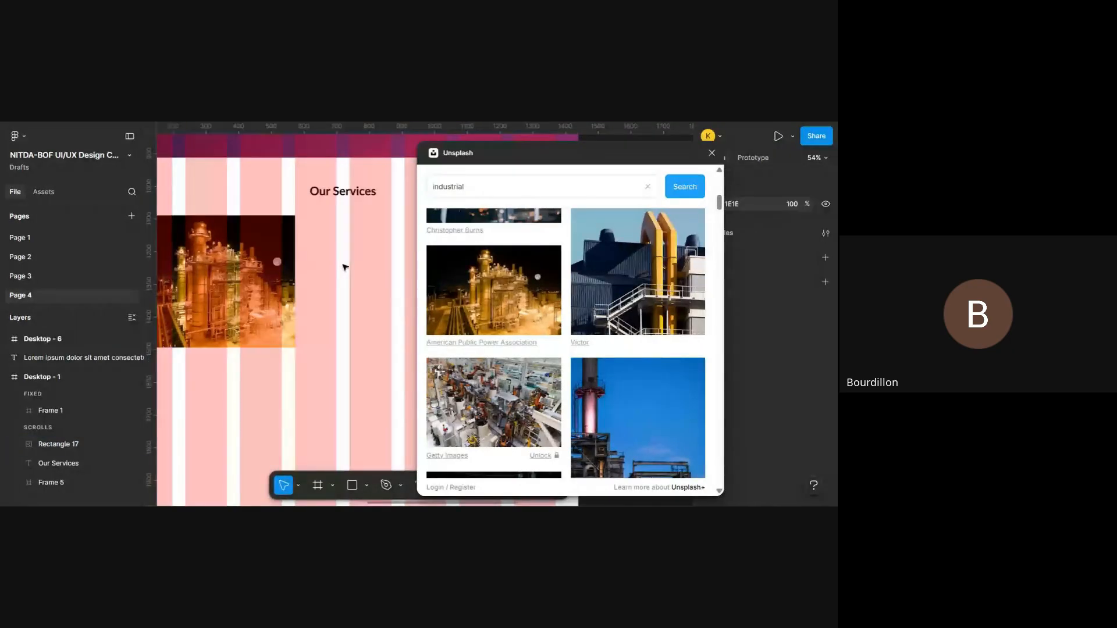
scroll(345, 267, "right", 3)
key("o")
scroll(345, 267, "left", 1)
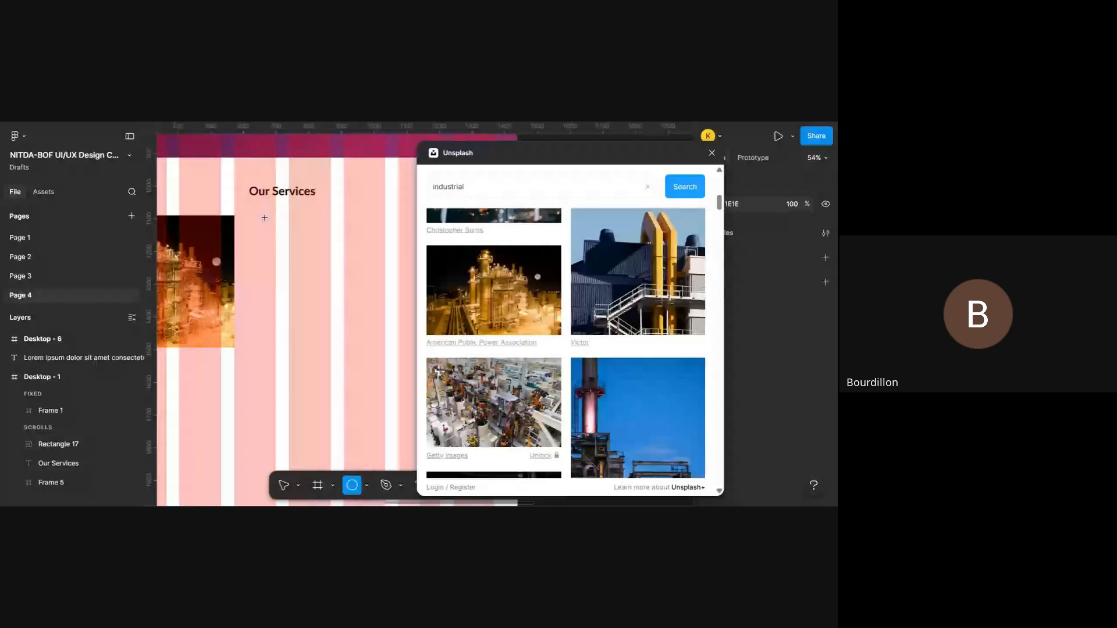
left_click_drag(265, 218, 388, 347)
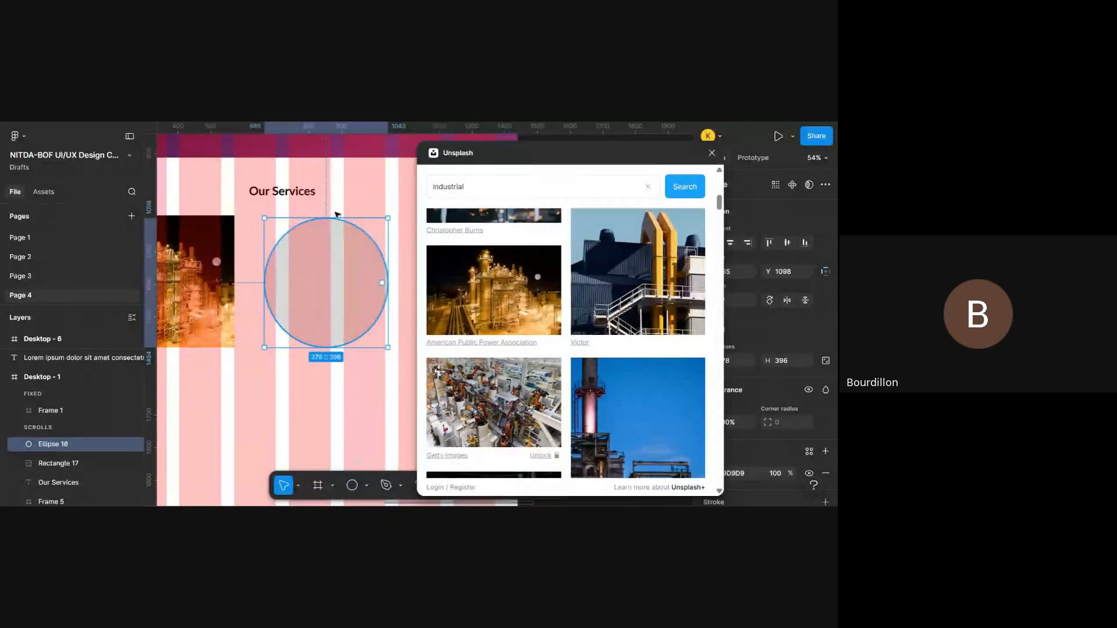
- Insert the American Public Power Association photo from Unsplash onto the canvas with no shape selected
left_click(355, 381)
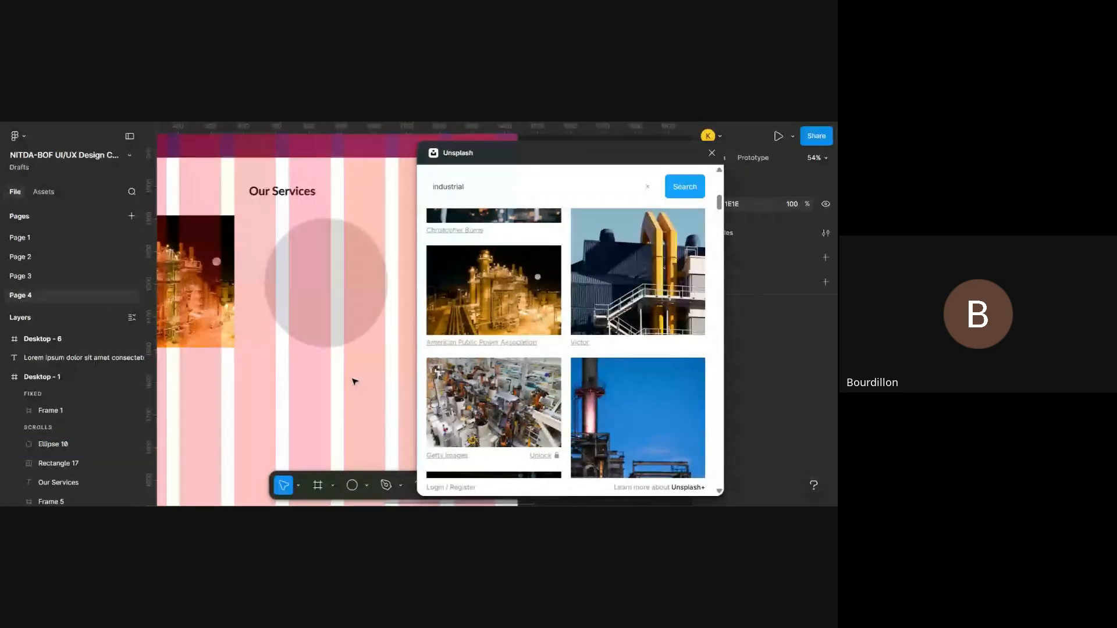
left_click(547, 305)
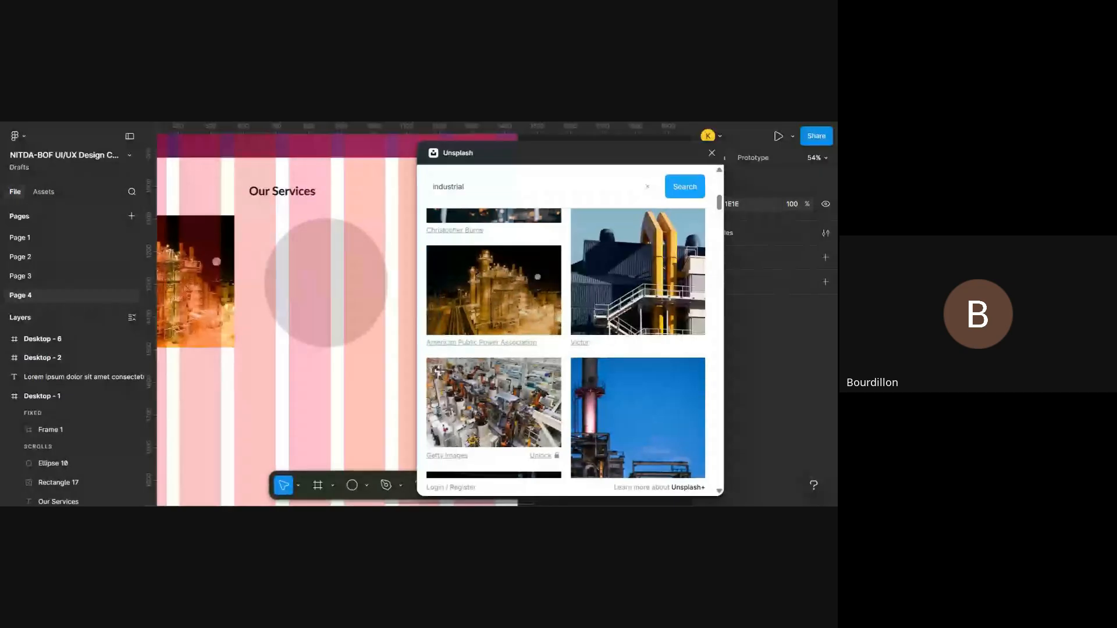
scroll(313, 353, "down", 5)
scroll(313, 353, "right", 2)
scroll(313, 353, "left", 1)
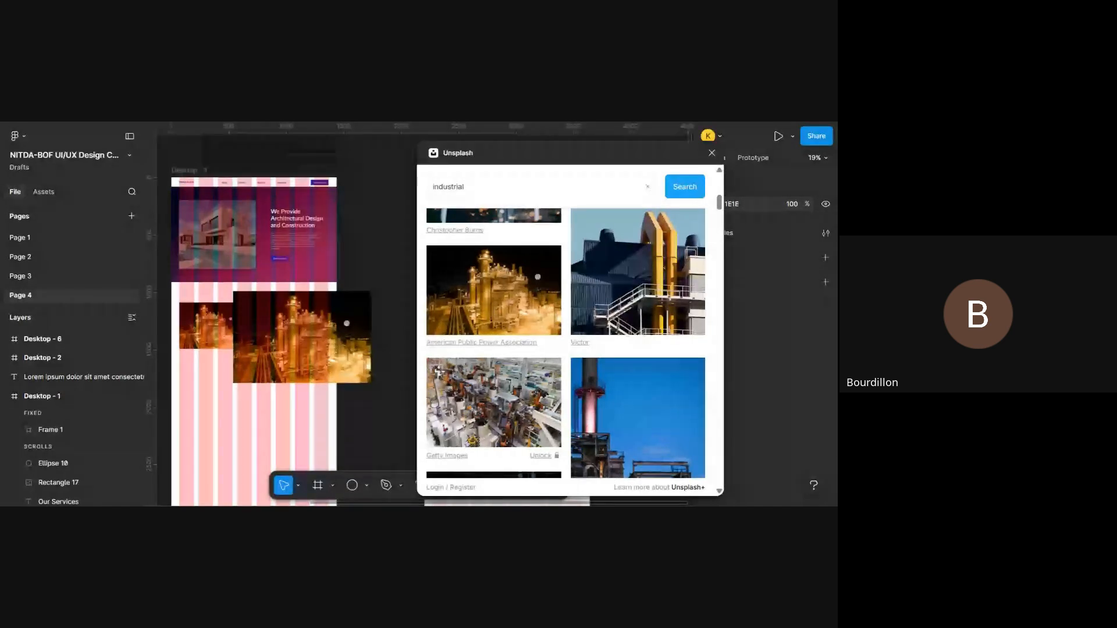
scroll(308, 349, "up", 3)
scroll(313, 343, "down", 1)
- Clear the Unsplash search text and delete the loose plant photo covering the services area
left_click(647, 187)
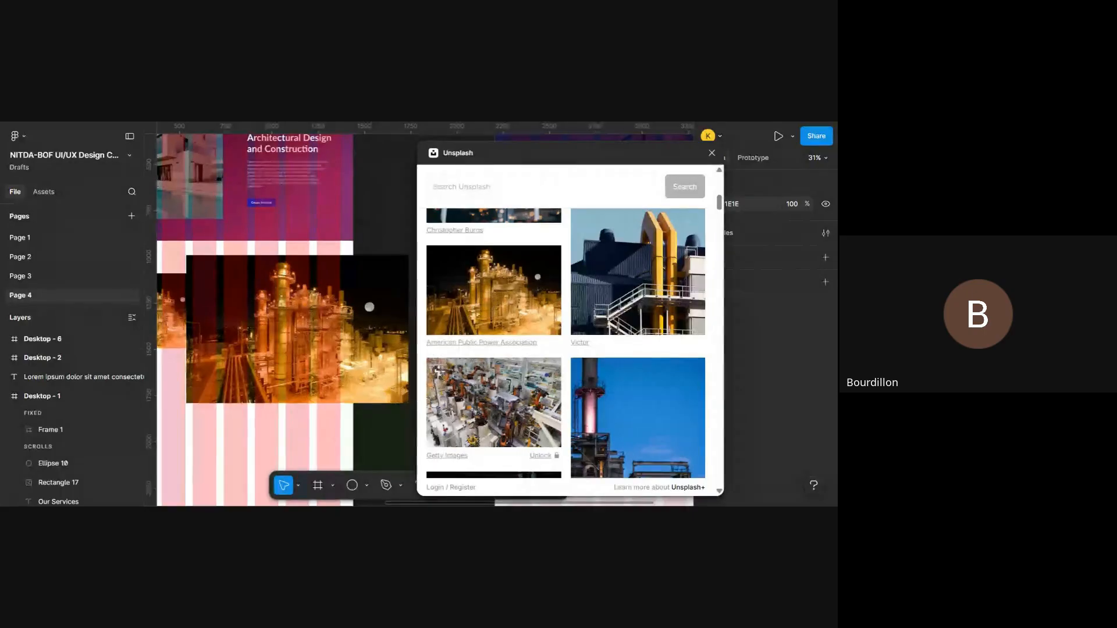
left_click(325, 336)
key("Delete")
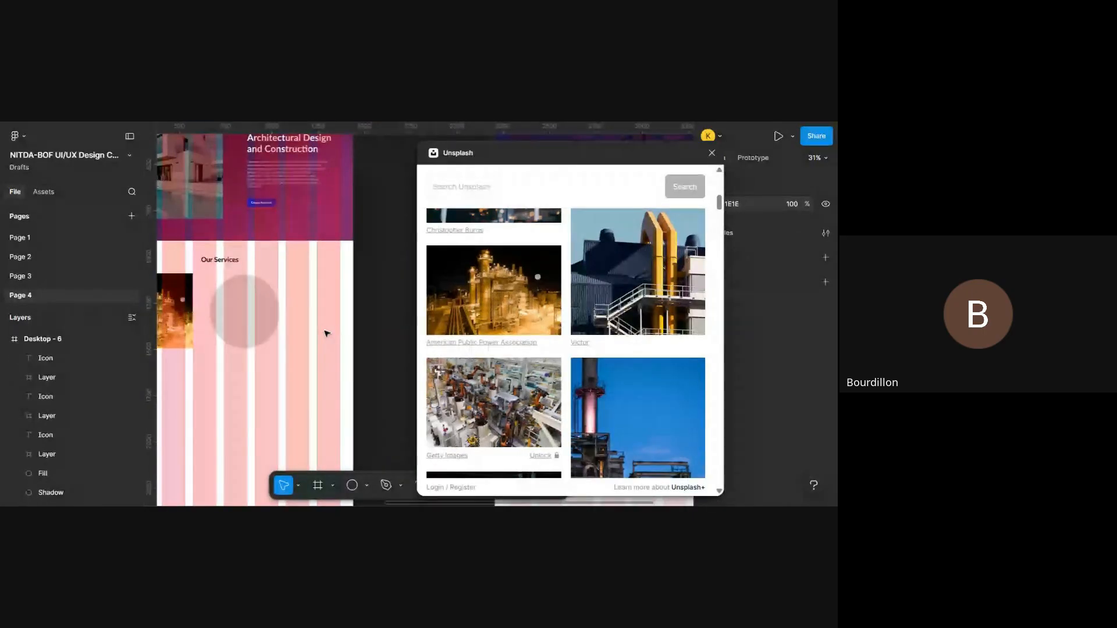
- Fill the ellipse beside the rectangle with the same American Public Power Association night plant photo
scroll(325, 334, "up", 3)
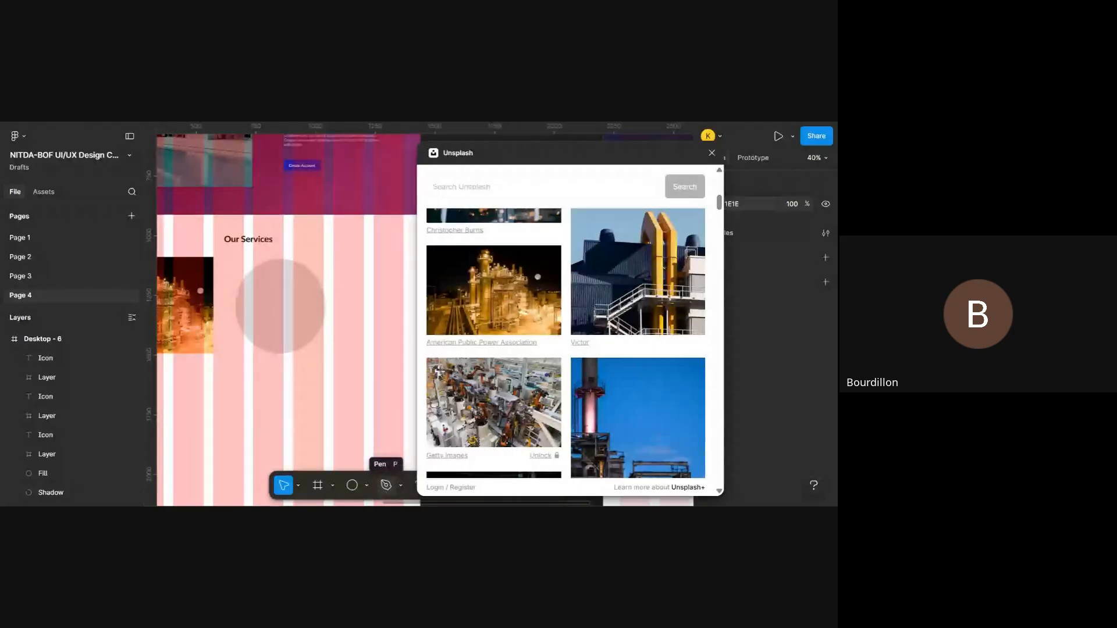
left_click(302, 302)
scroll(302, 302, "up", 5)
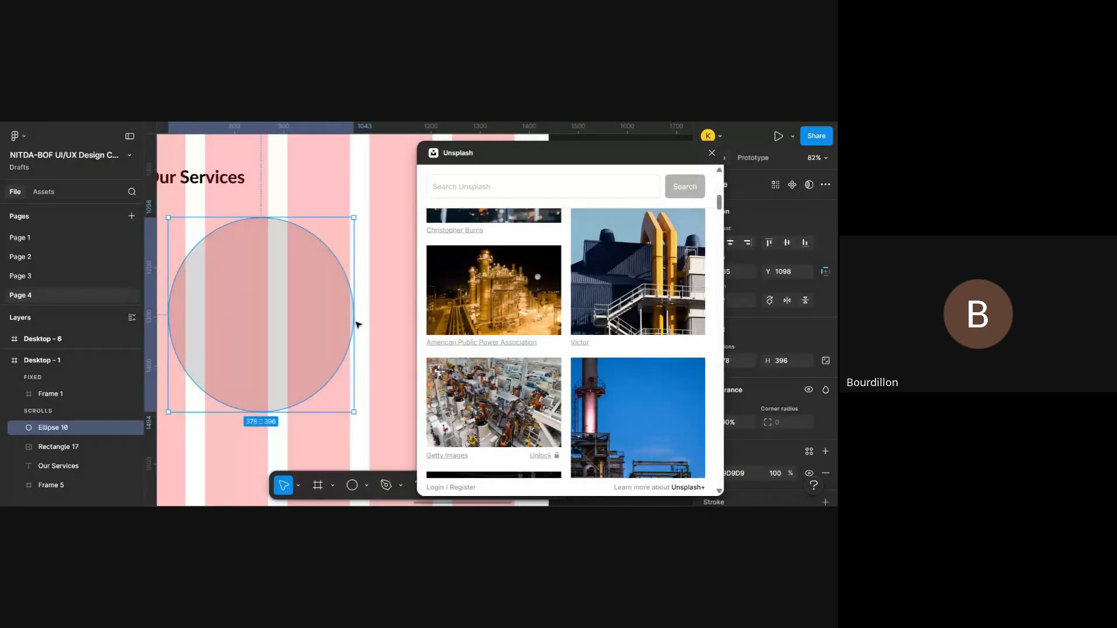
scroll(356, 324, "left", 1)
left_click(480, 308)
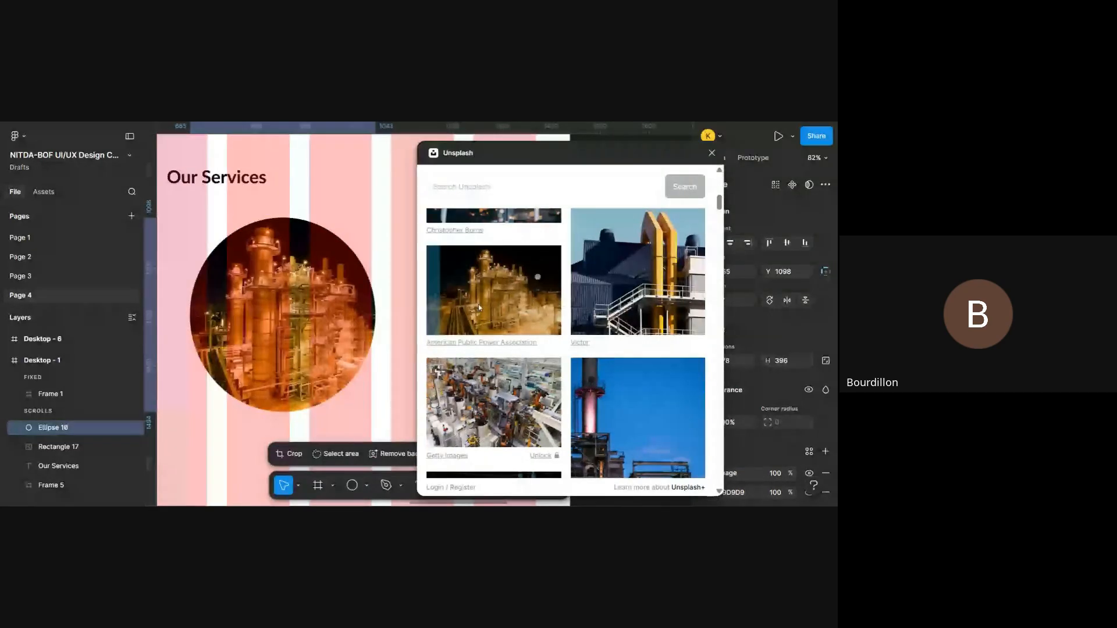
scroll(294, 311, "down", 5)
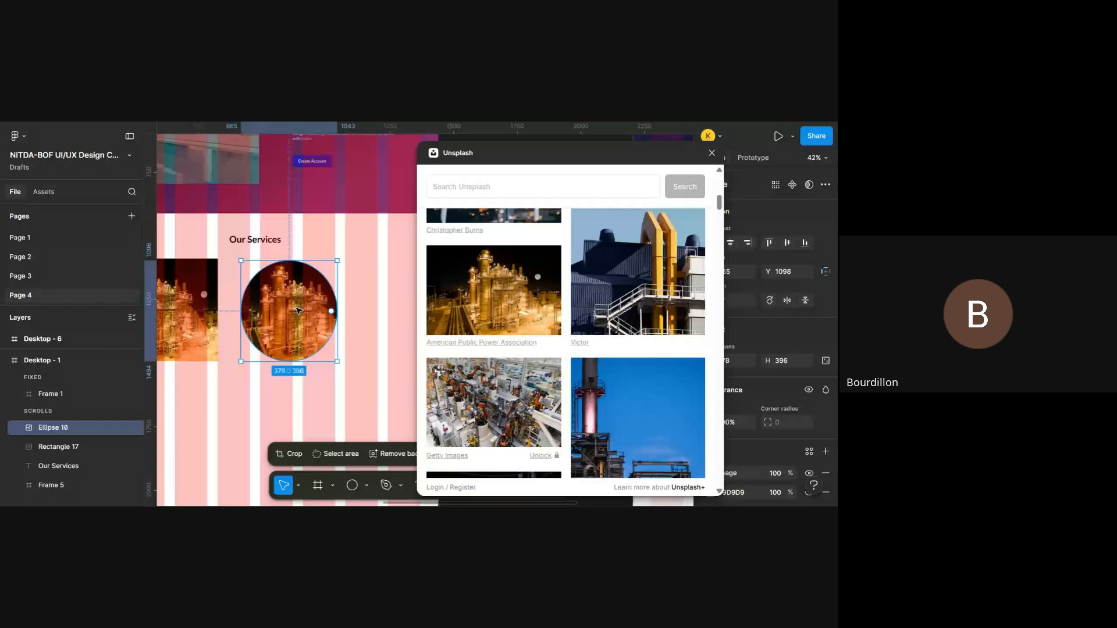
- Close the Unsplash plugin and hide the layout guides on the page
scroll(297, 311, "left", 5)
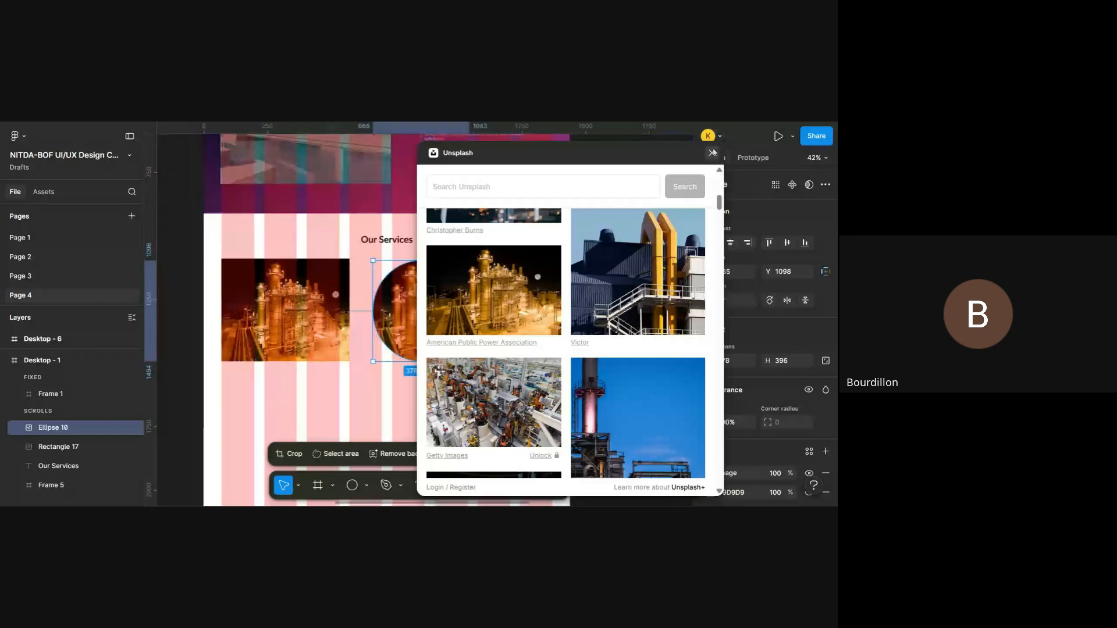
left_click(712, 153)
key("ctrl+shift+4")
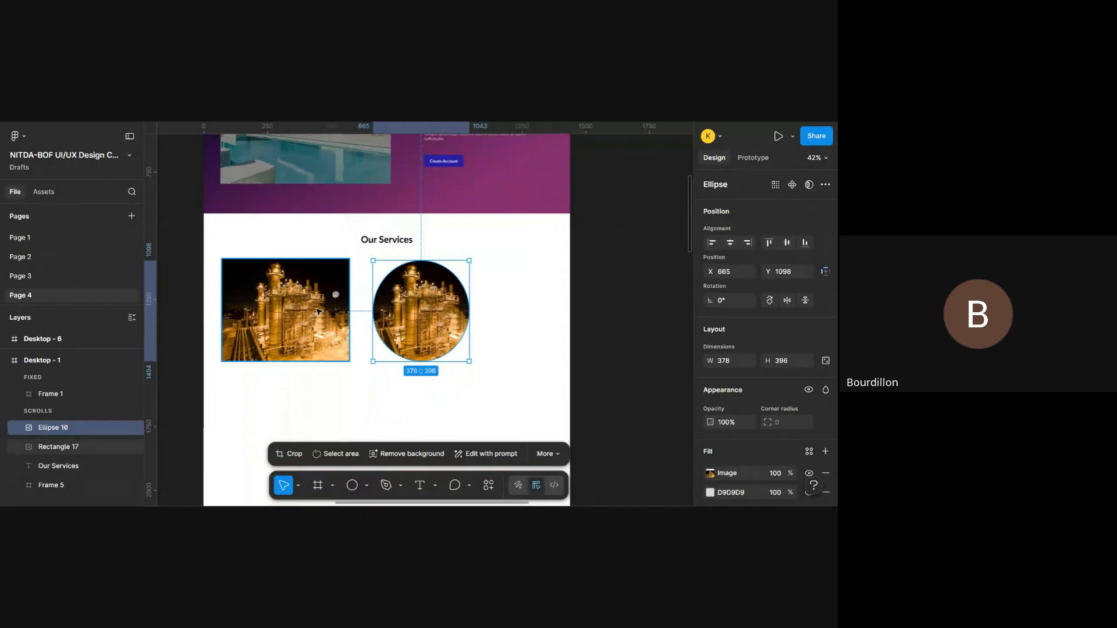
- Inspect the image fill settings of the photo-filled rectangle and close them
scroll(317, 311, "up", 5)
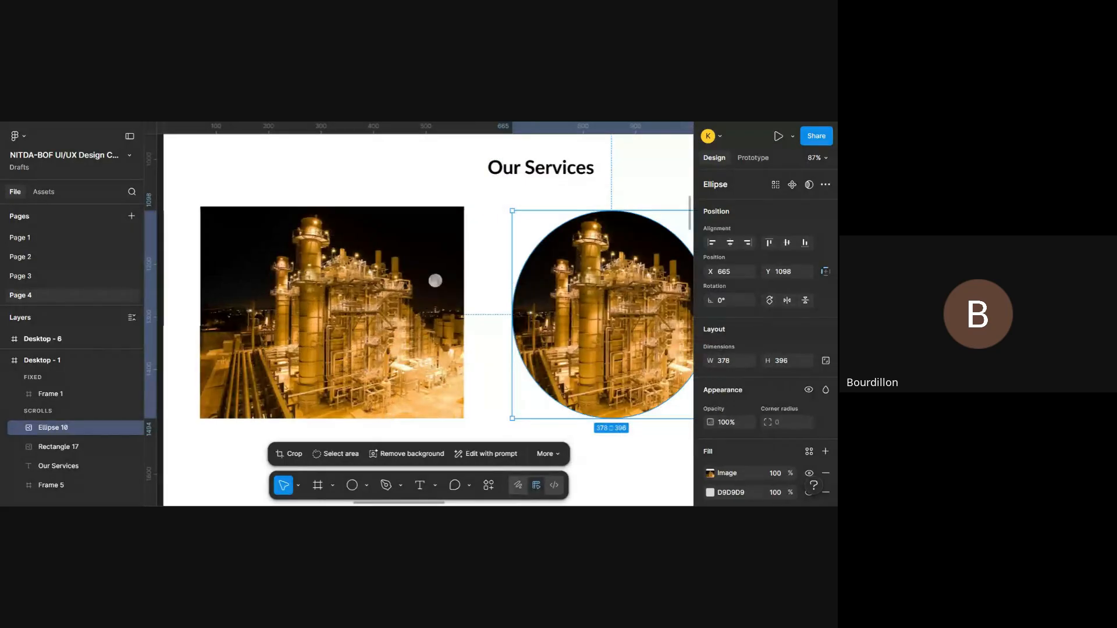
double_click(399, 304)
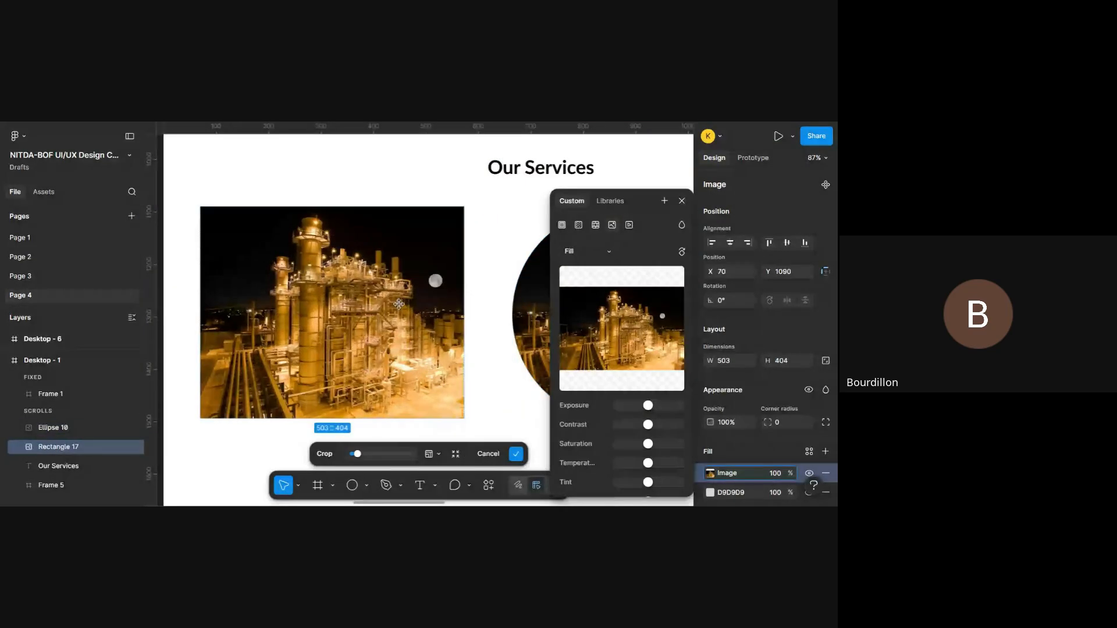
left_click(684, 199)
scroll(583, 286, "right", 2)
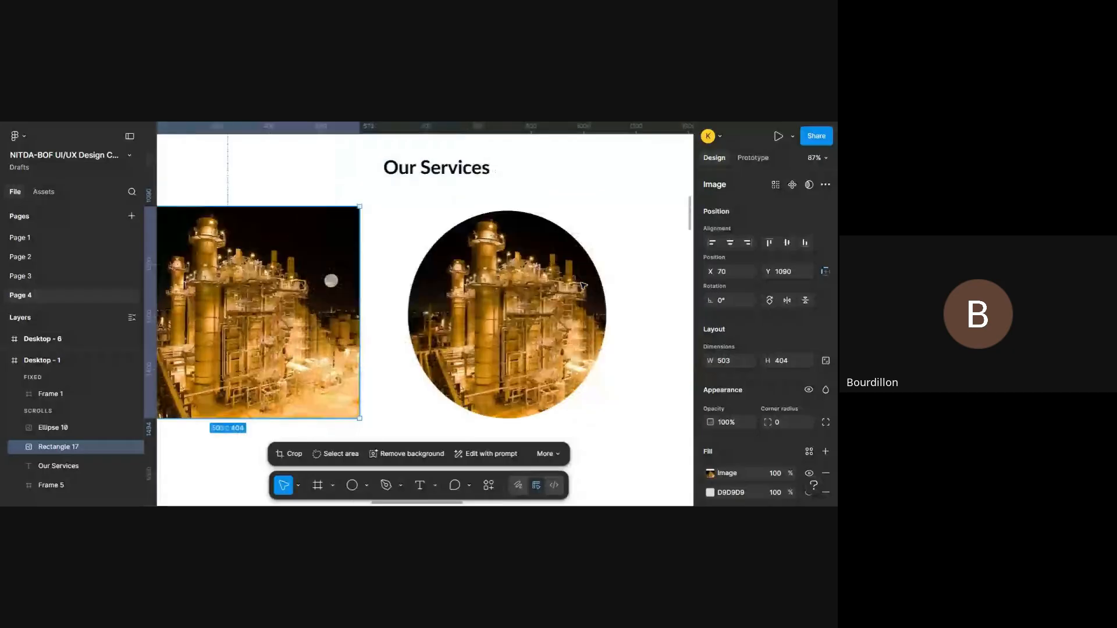
- Delete the photo-filled ellipse beside the rectangle
scroll(583, 285, "left", 2)
left_click(529, 322)
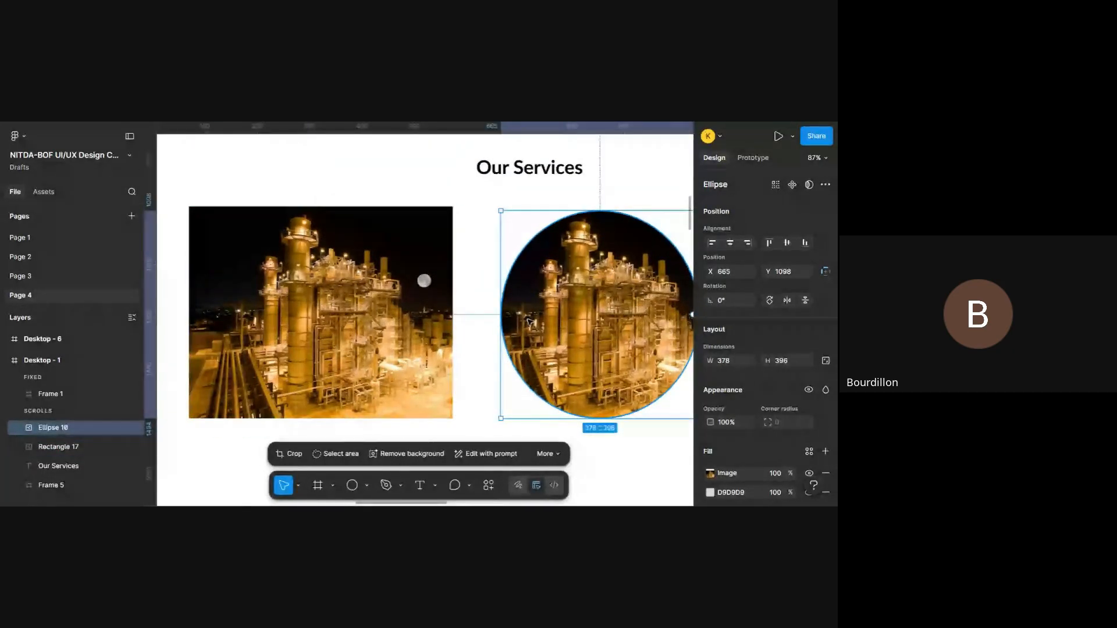
key("Delete")
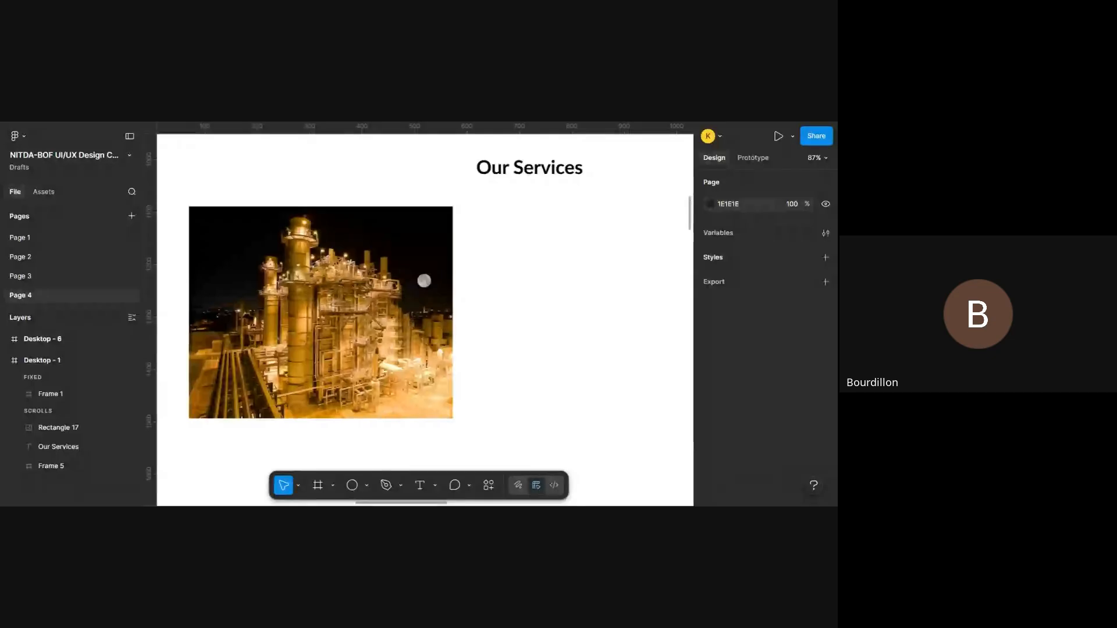
- Show the layout guides again and check the photo-filled rectangle's side edges against the grid columns
scroll(529, 320, "down", 3)
scroll(528, 321, "up", 2)
left_click(391, 366)
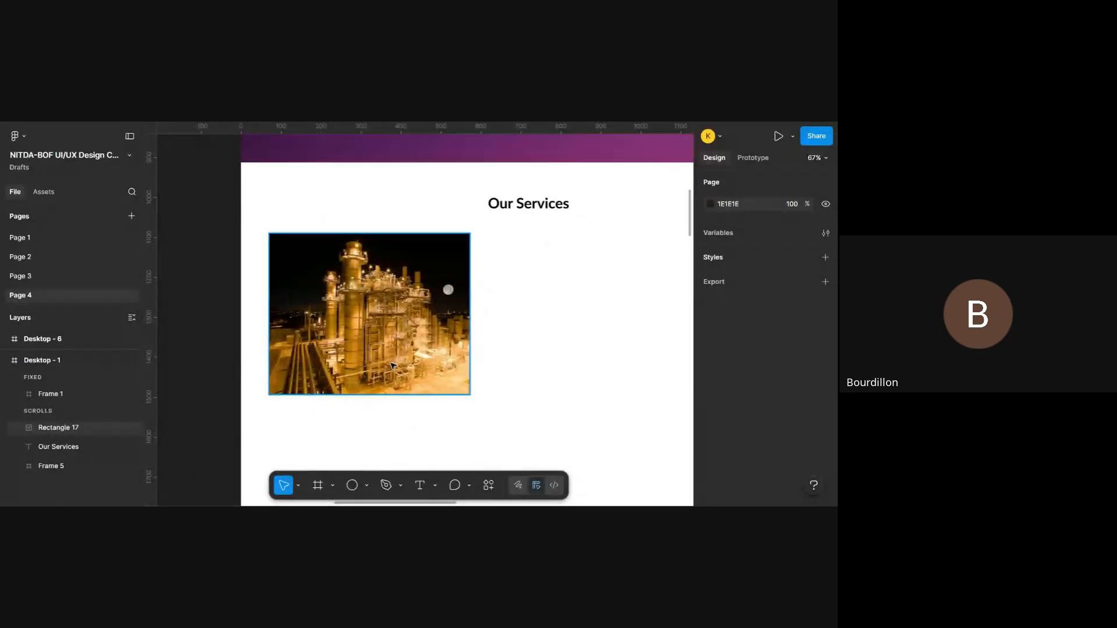
key("ctrl+shift+4")
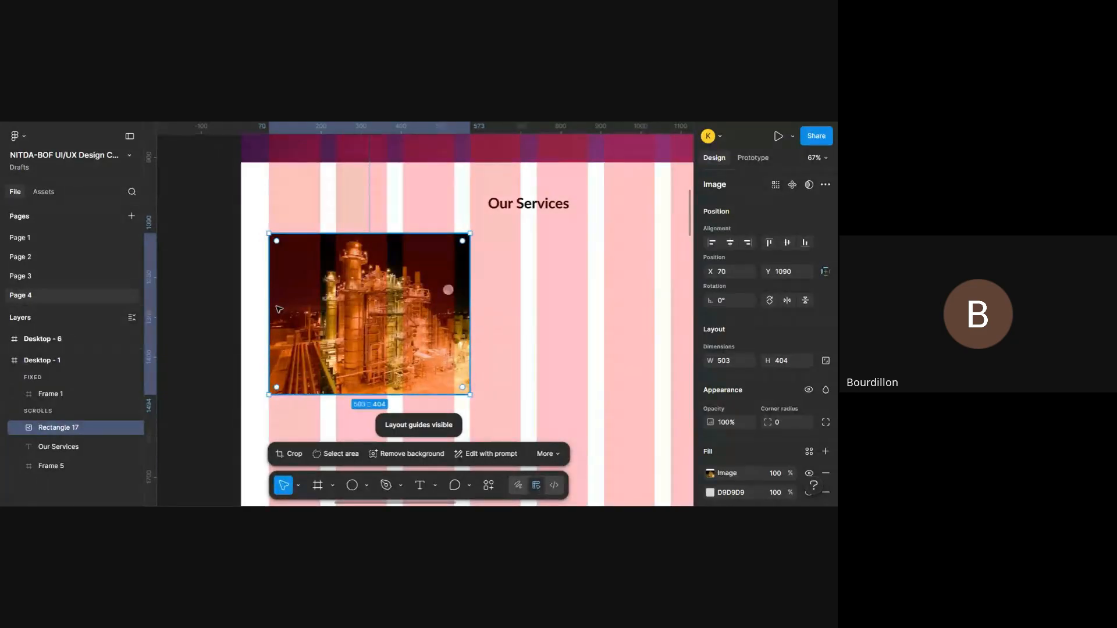
scroll(265, 325, "up", 5)
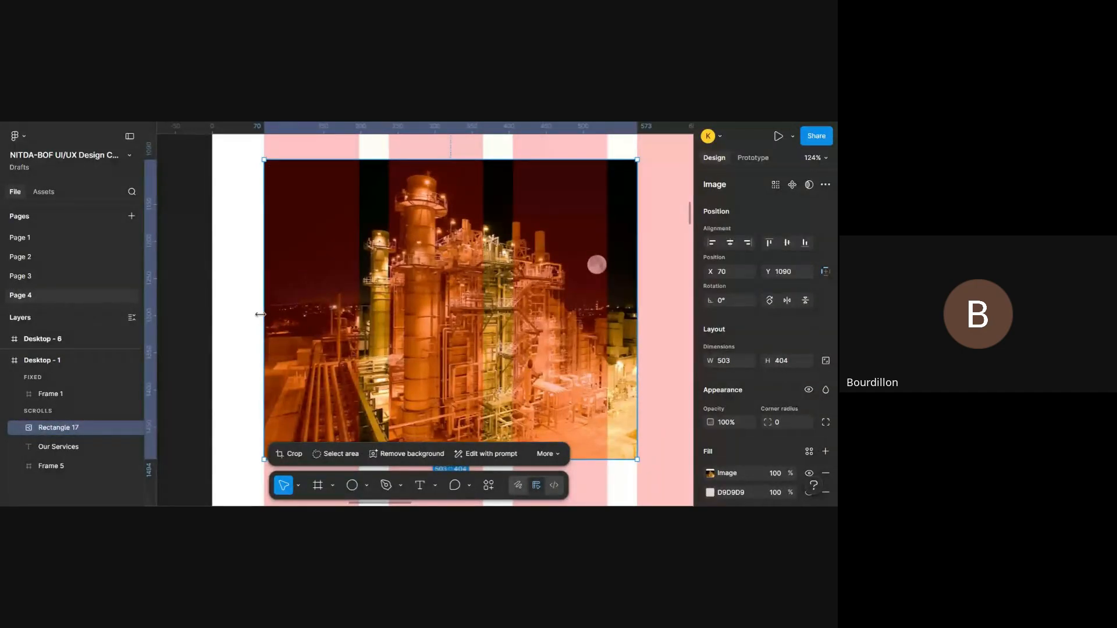
scroll(528, 341, "up", 2)
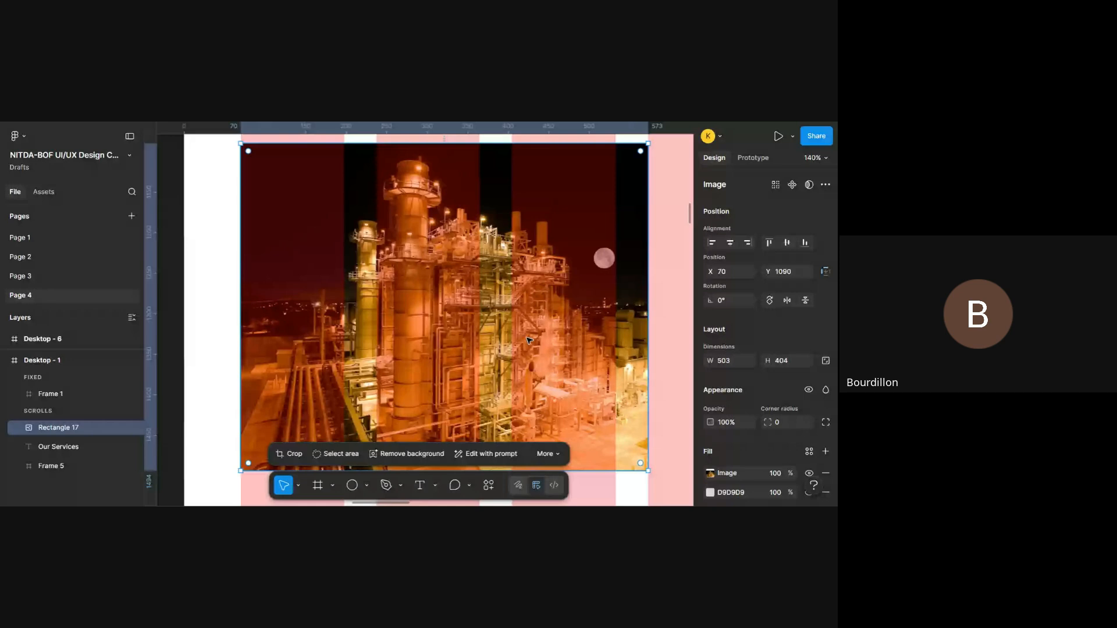
scroll(528, 340, "down", 5)
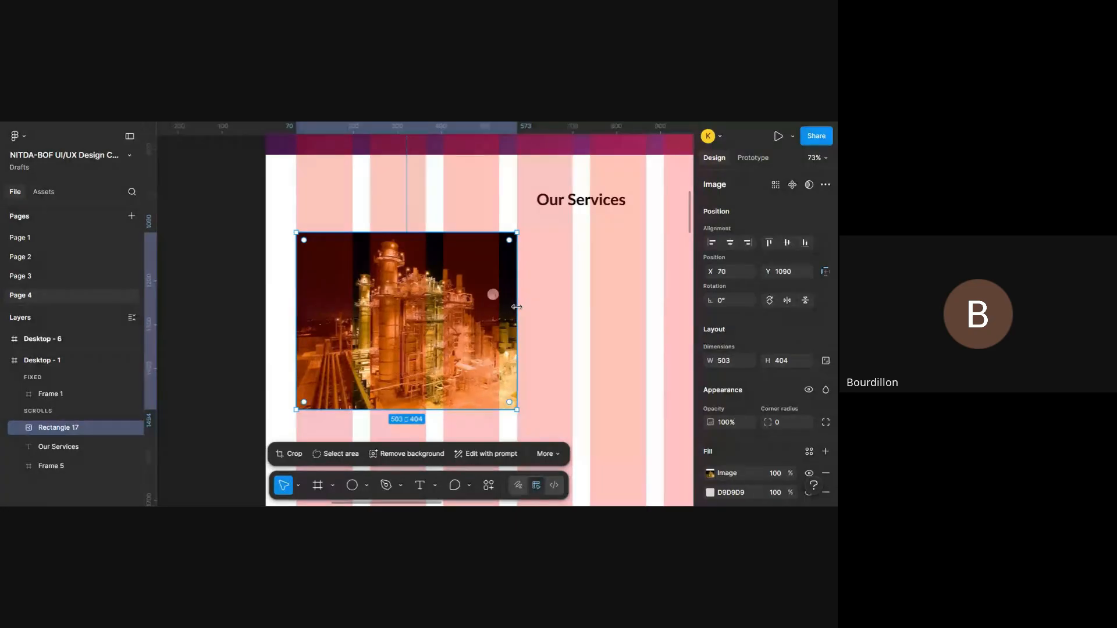
key("ctrl+shift+4")
key("ctrl+shift+4")
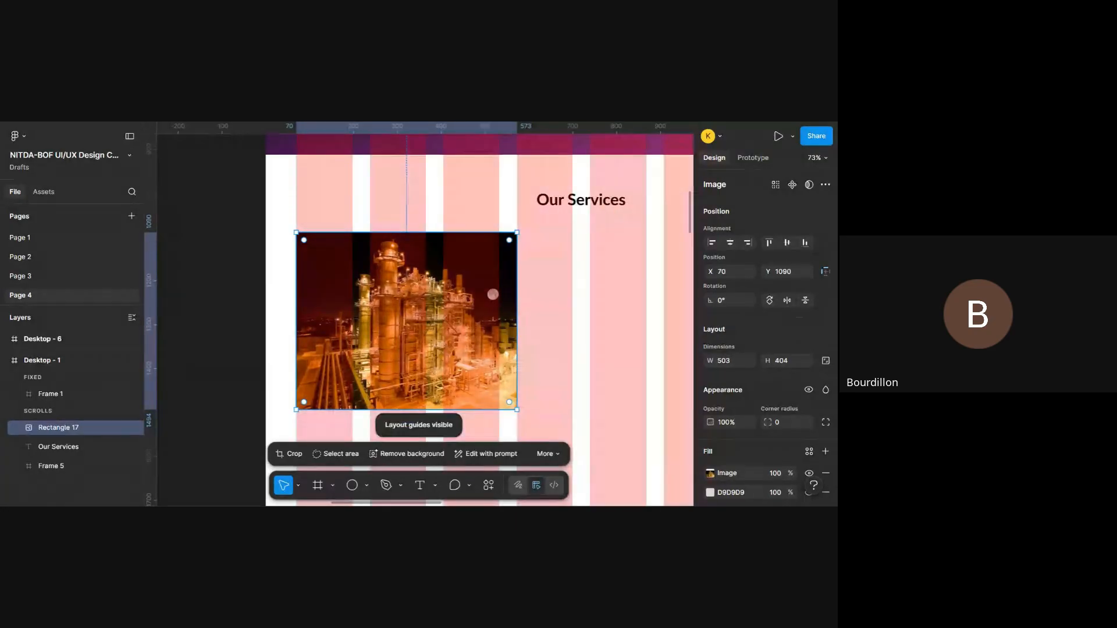
- Bring up the crop and image adjustment options for the rectangle's photo and dismiss them
scroll(517, 307, "down", 3)
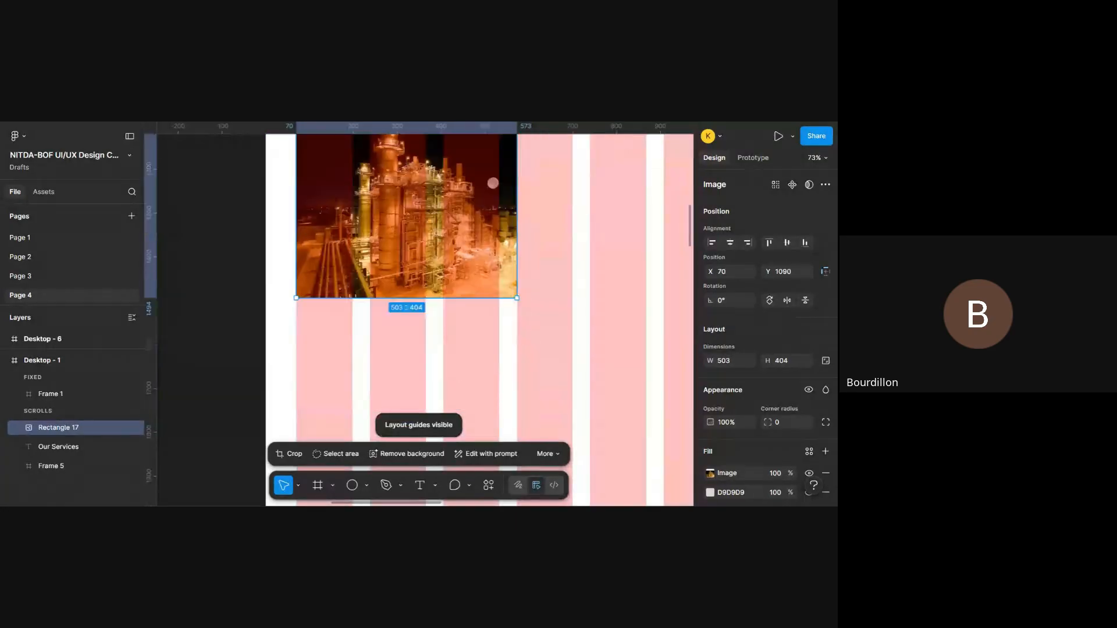
left_click(541, 329)
scroll(541, 329, "up", 3)
left_click(460, 340)
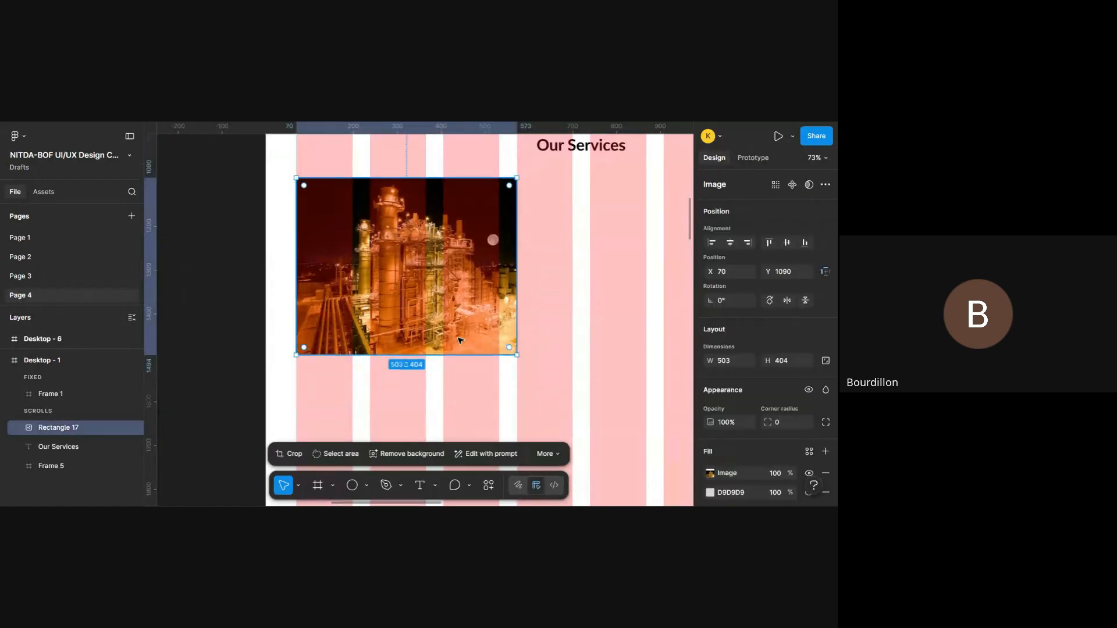
double_click(437, 295)
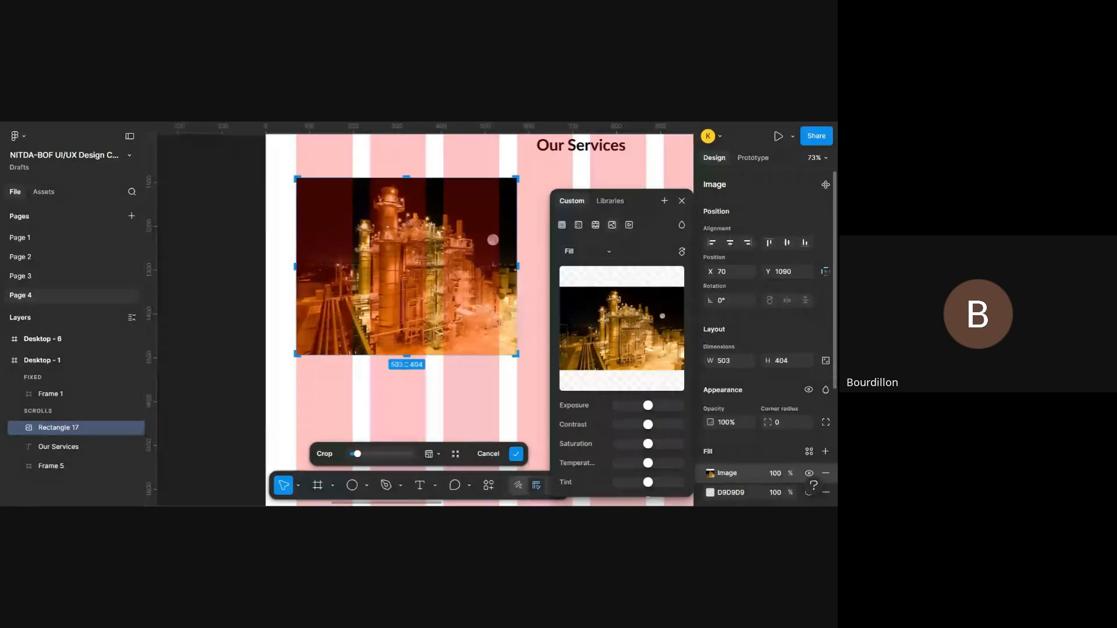
left_click(599, 183)
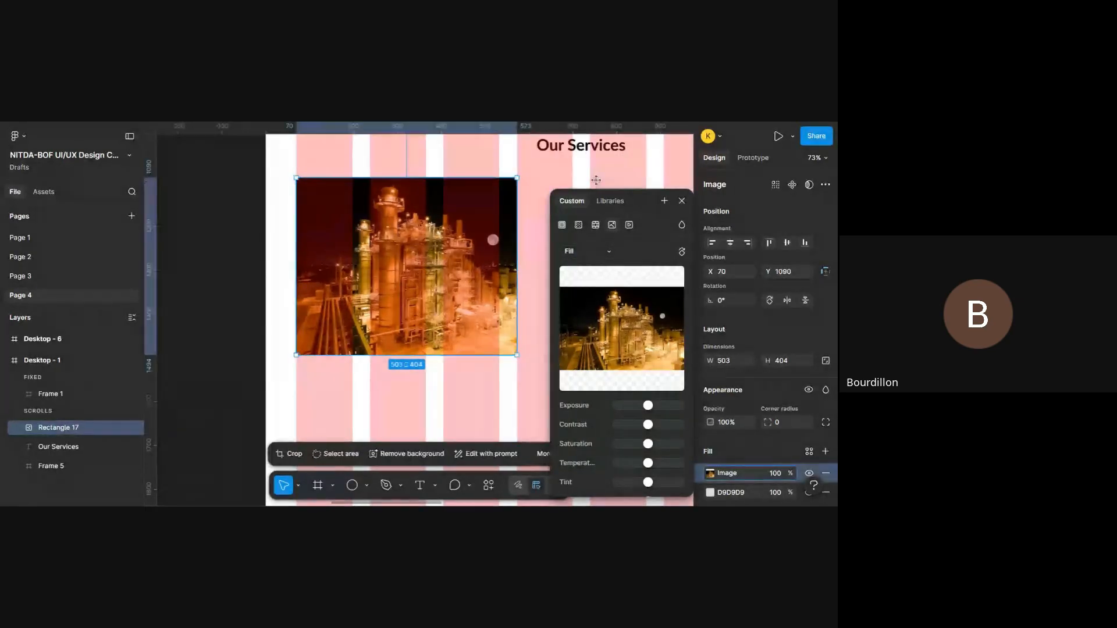
left_click(469, 423)
- Review the fill, stroke, effects and plugin properties of the photo-filled rectangle, leaving it deselected
left_click(395, 275)
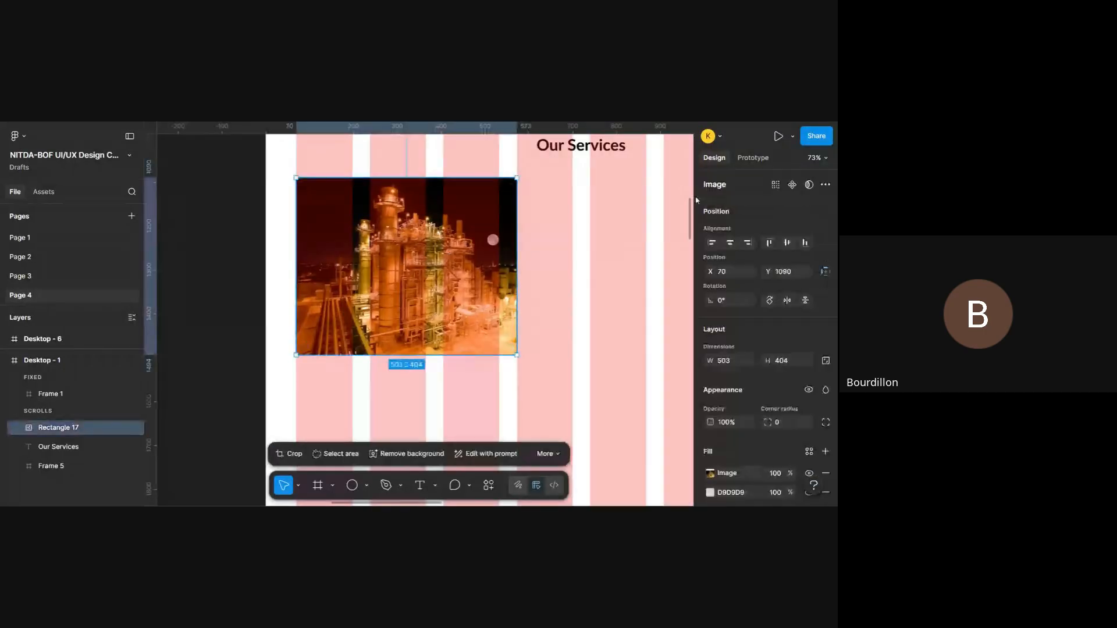
scroll(762, 326, "down", 3)
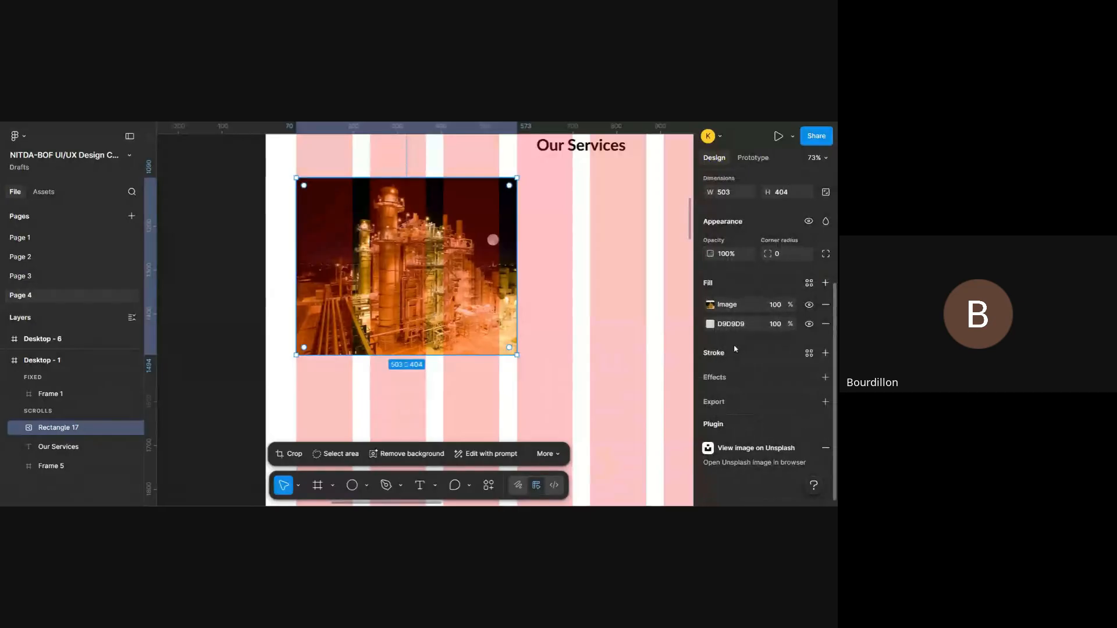
scroll(435, 388, "down", 3)
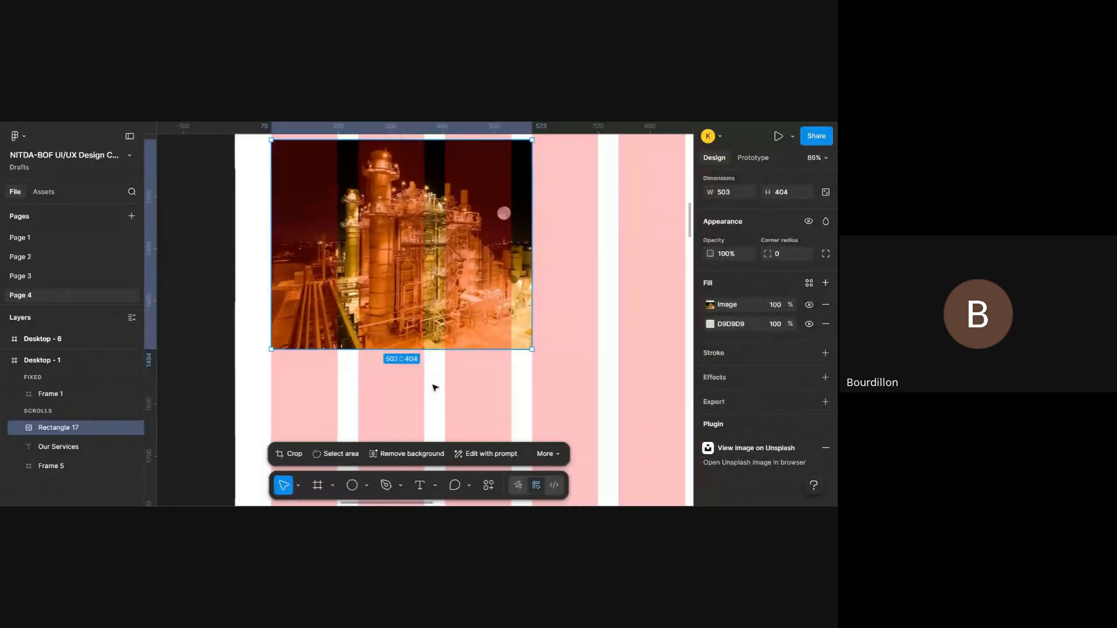
left_click(435, 389)
scroll(433, 388, "down", 2)
scroll(434, 388, "left", 1)
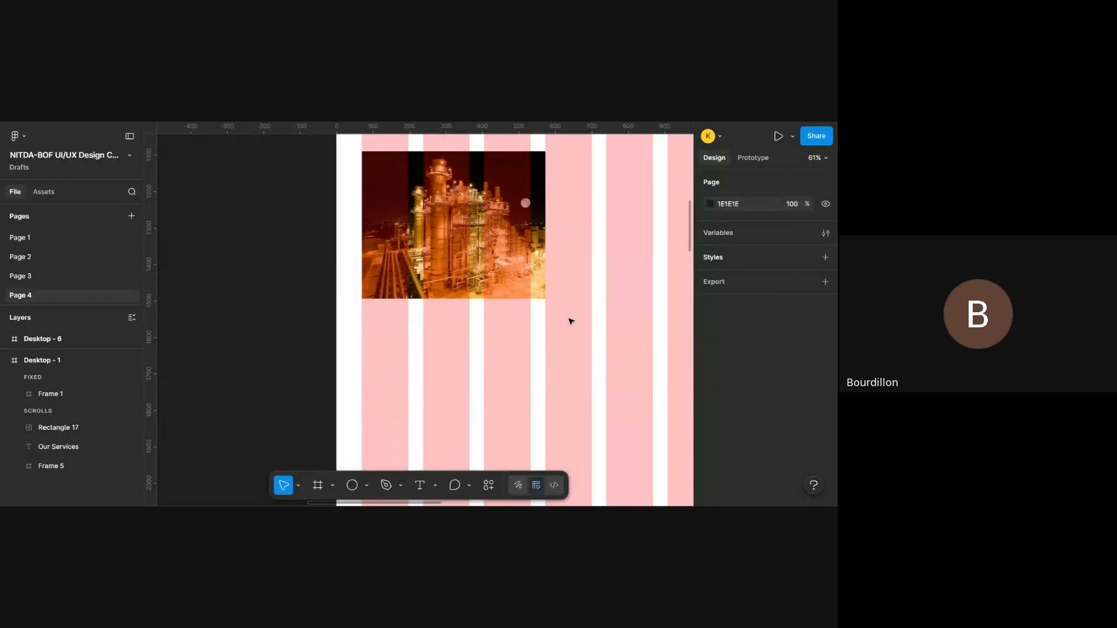
scroll(573, 320, "up", 3)
scroll(573, 320, "right", 3)
scroll(573, 319, "right", 1)
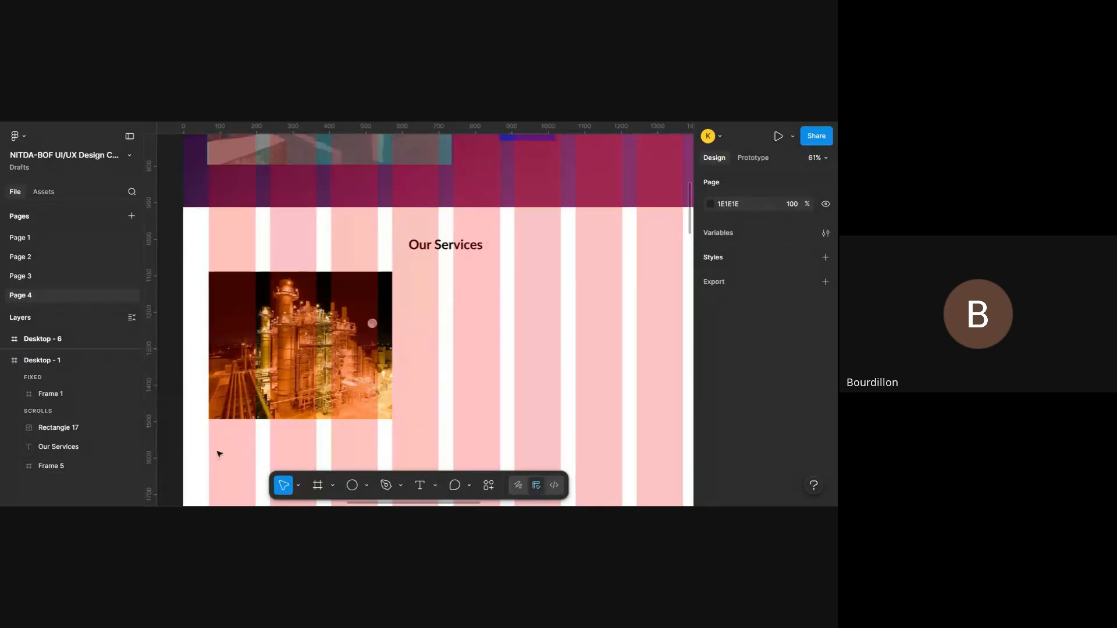
scroll(395, 409, "left", 2)
scroll(404, 402, "down", 2)
scroll(406, 403, "down", 1)
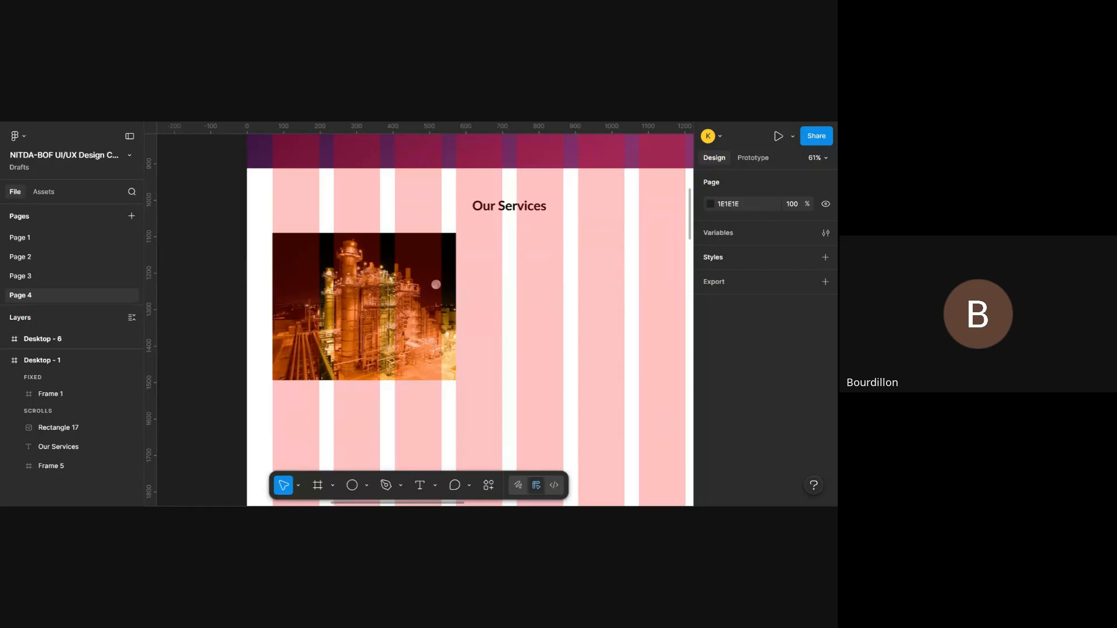
scroll(429, 335, "up", 1)
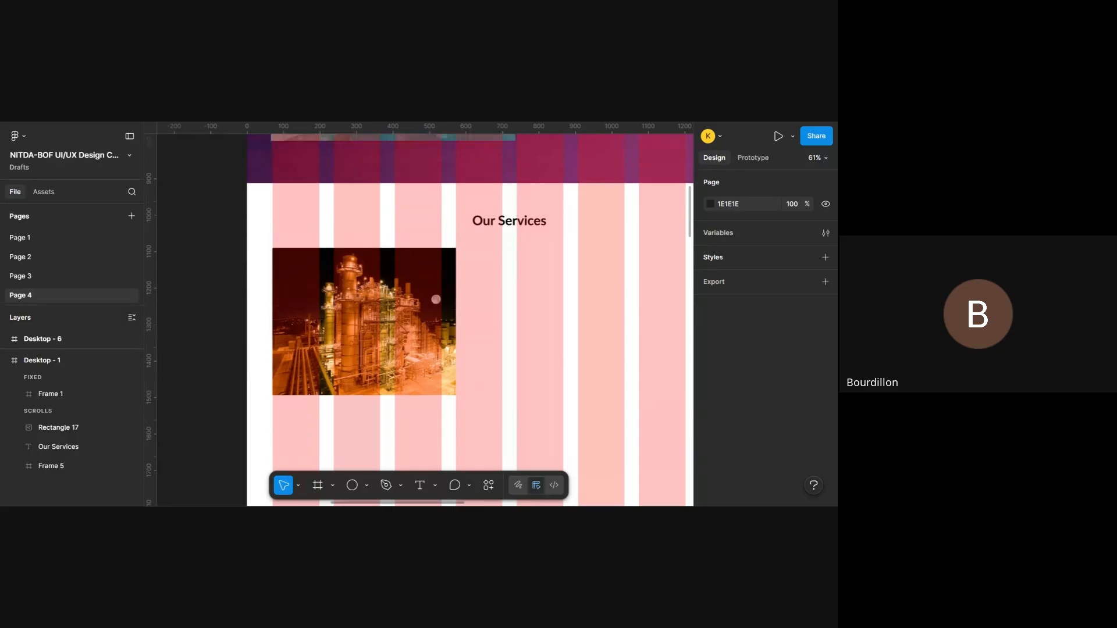
left_click(428, 336)
scroll(429, 335, "up", 3)
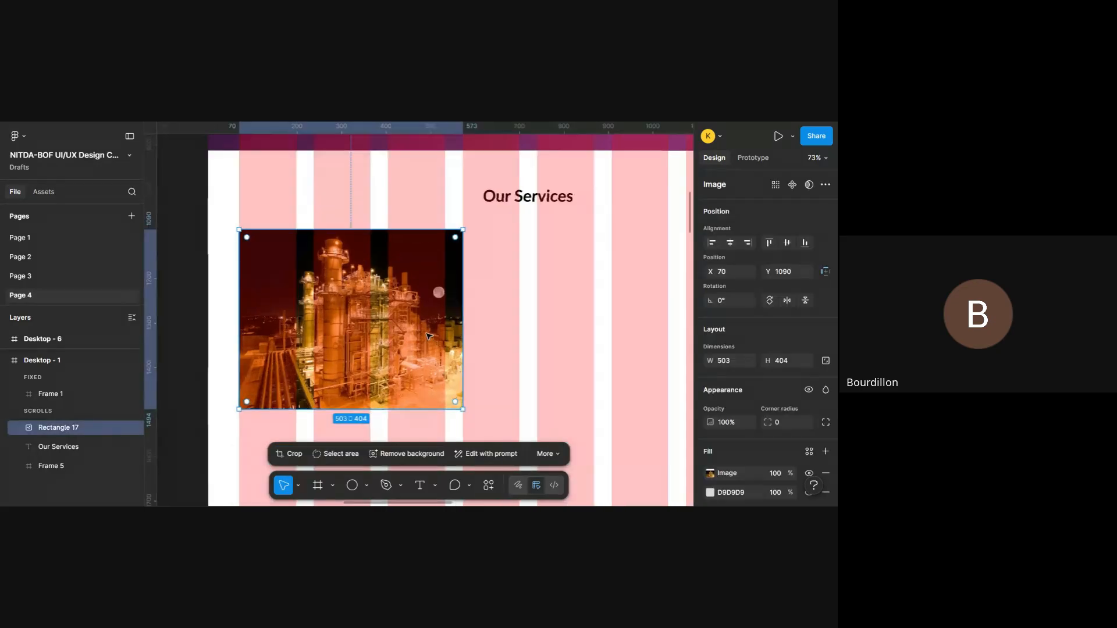
scroll(529, 340, "left", 1)
scroll(529, 341, "down", 3)
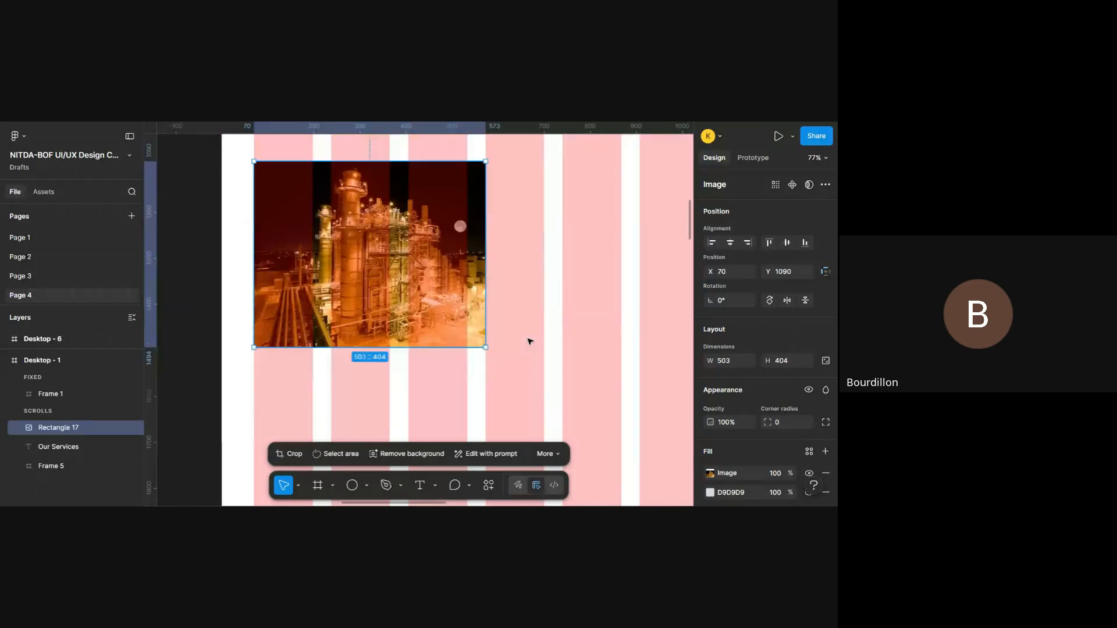
scroll(529, 341, "up", 2)
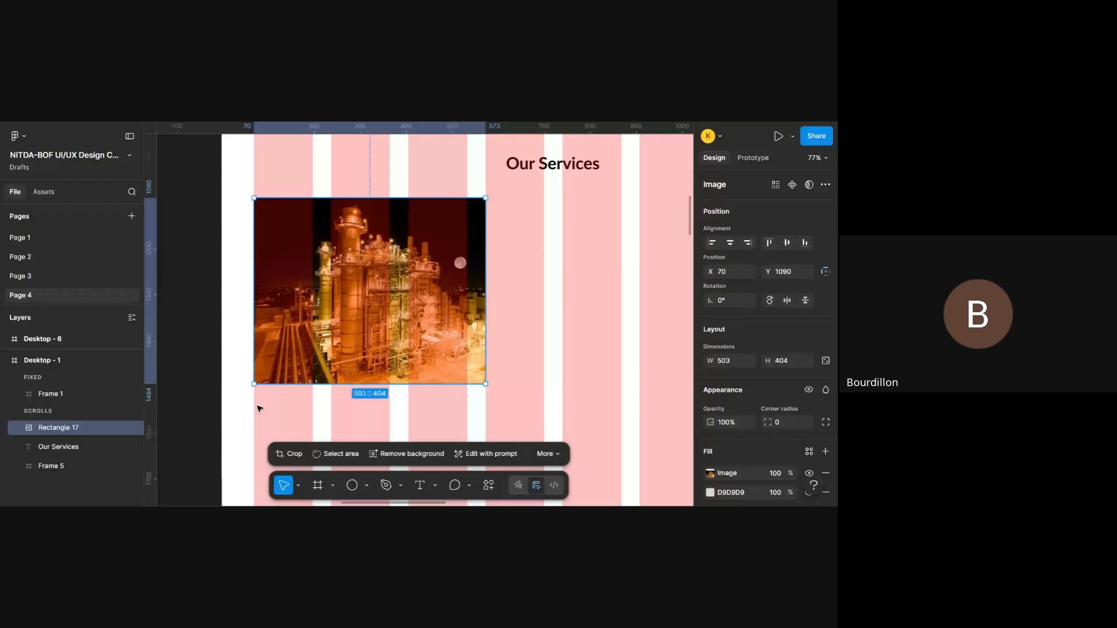
- Examine the card layout of the Our Excellent Services section in Desktop - 6 and return to the services photo
scroll(260, 409, "up", 3)
scroll(259, 409, "down", 6)
scroll(260, 410, "left", 8)
scroll(260, 409, "down", 4)
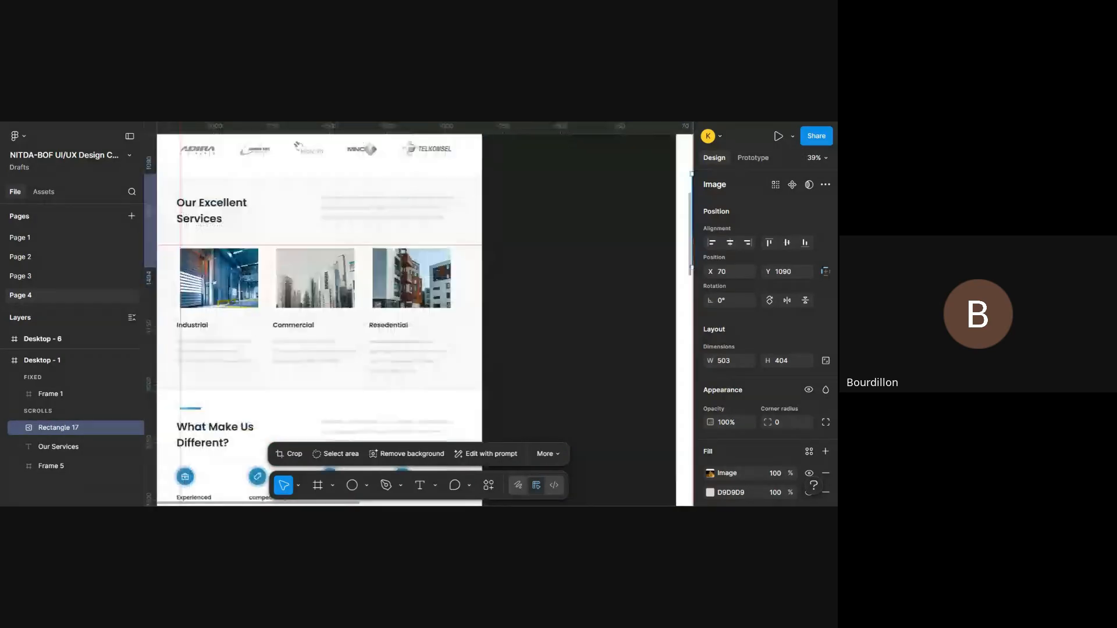
scroll(259, 410, "right", 8)
scroll(254, 181, "up", 3)
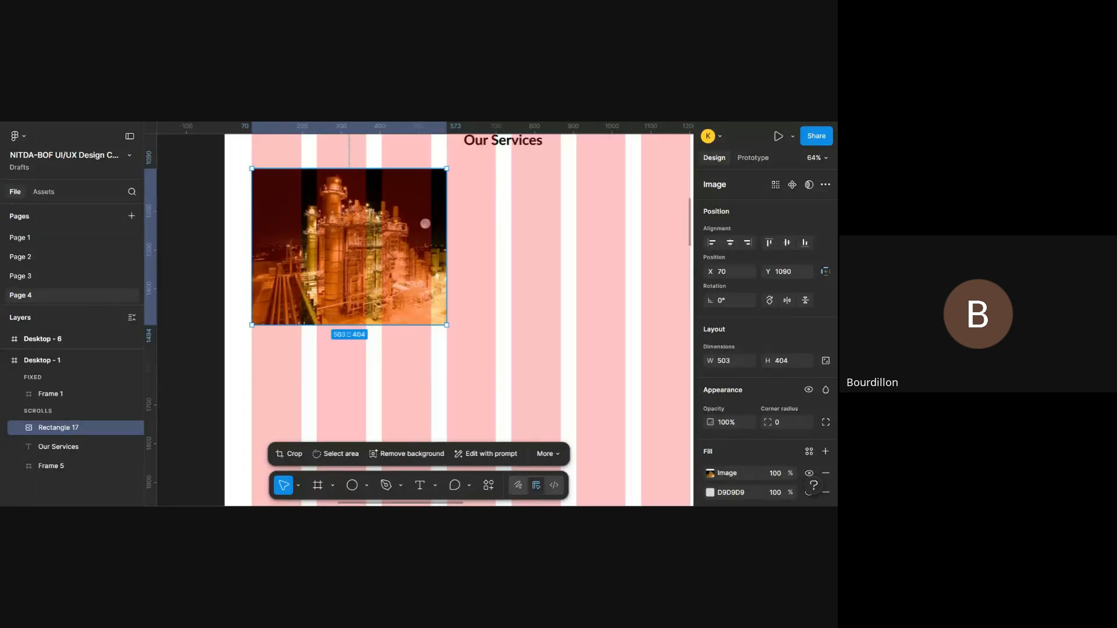
scroll(299, 369, "up", 1)
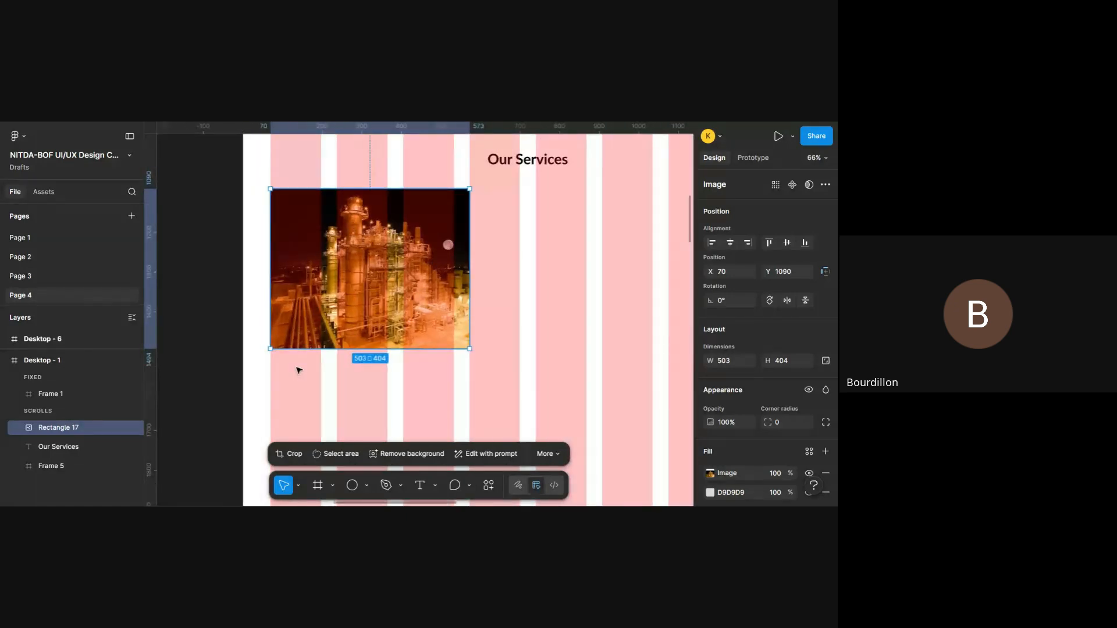
key("i")
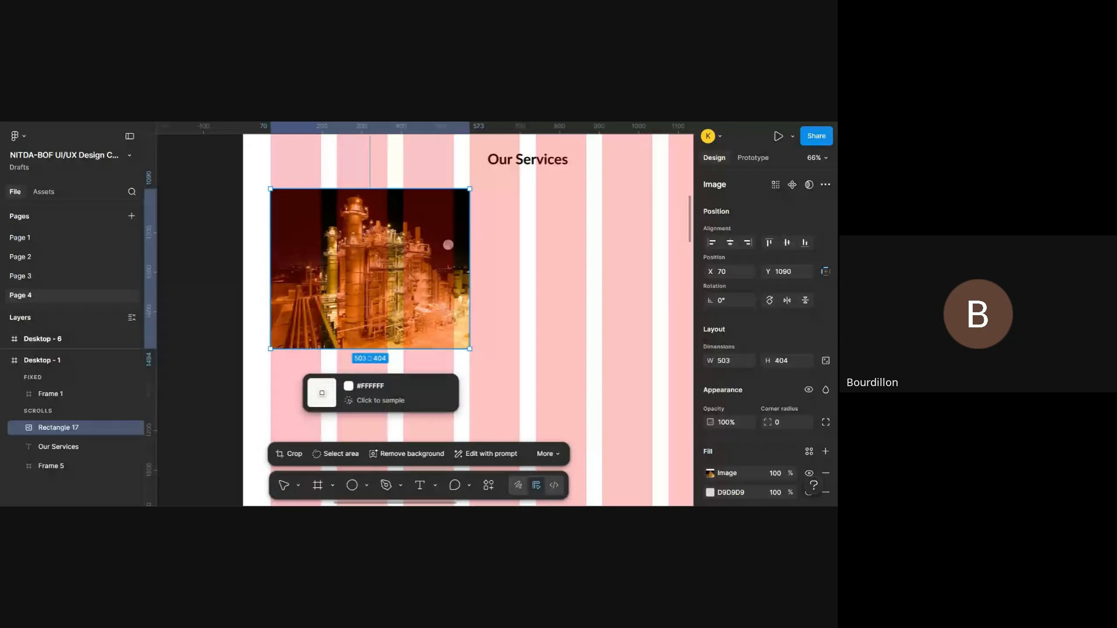
key("n")
key("Escape")
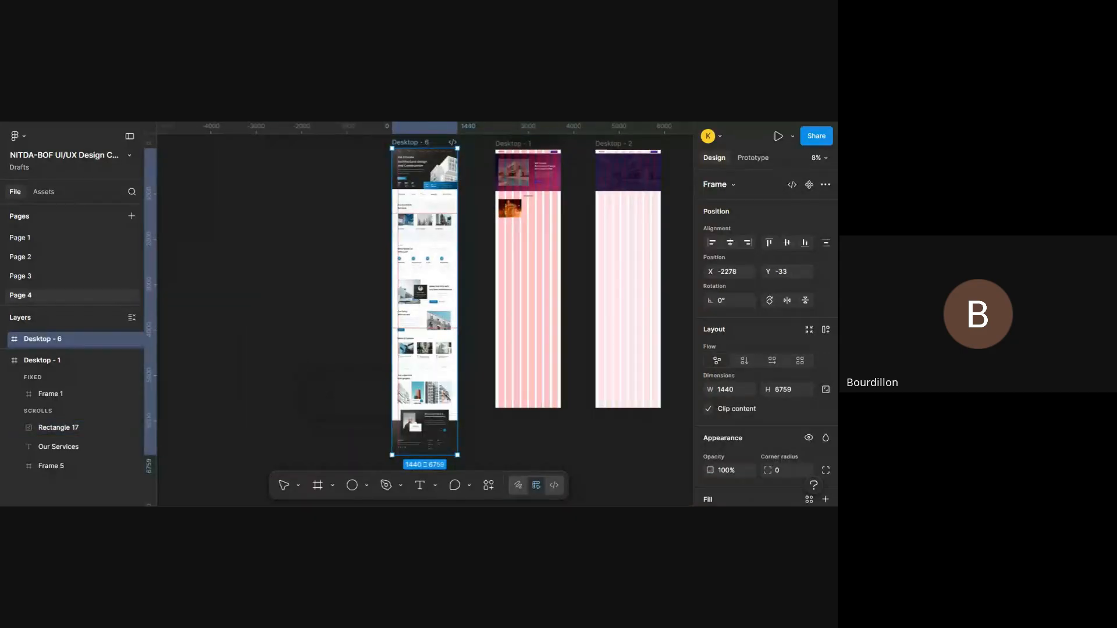
- Add an "Industrial" text caption just below the services photo, near its left edge
scroll(516, 212, "up", 10)
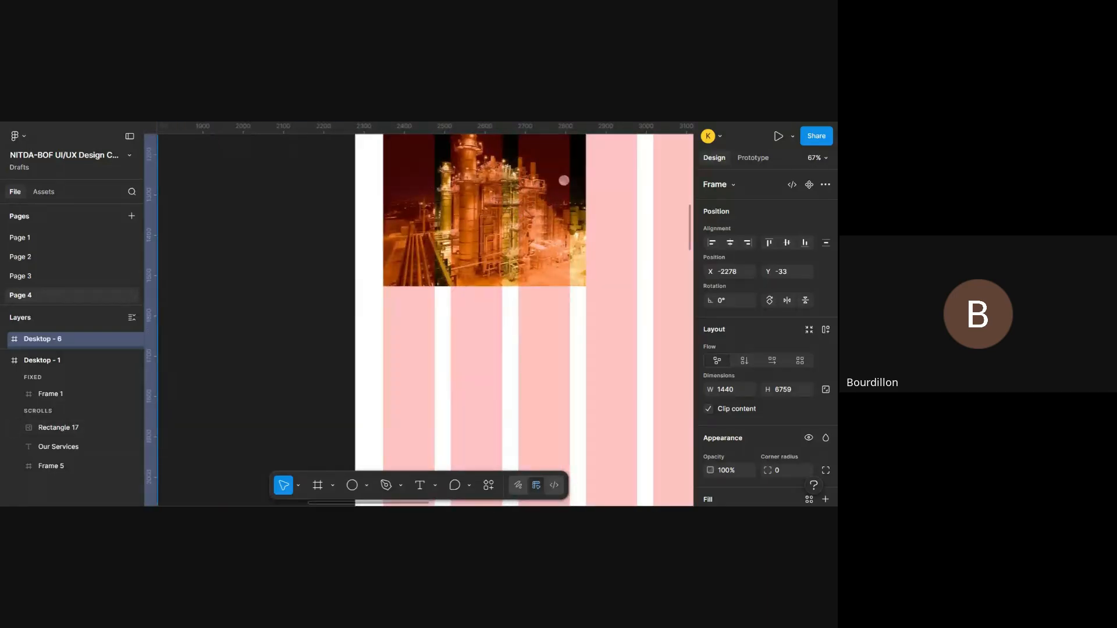
scroll(563, 181, "up", 5)
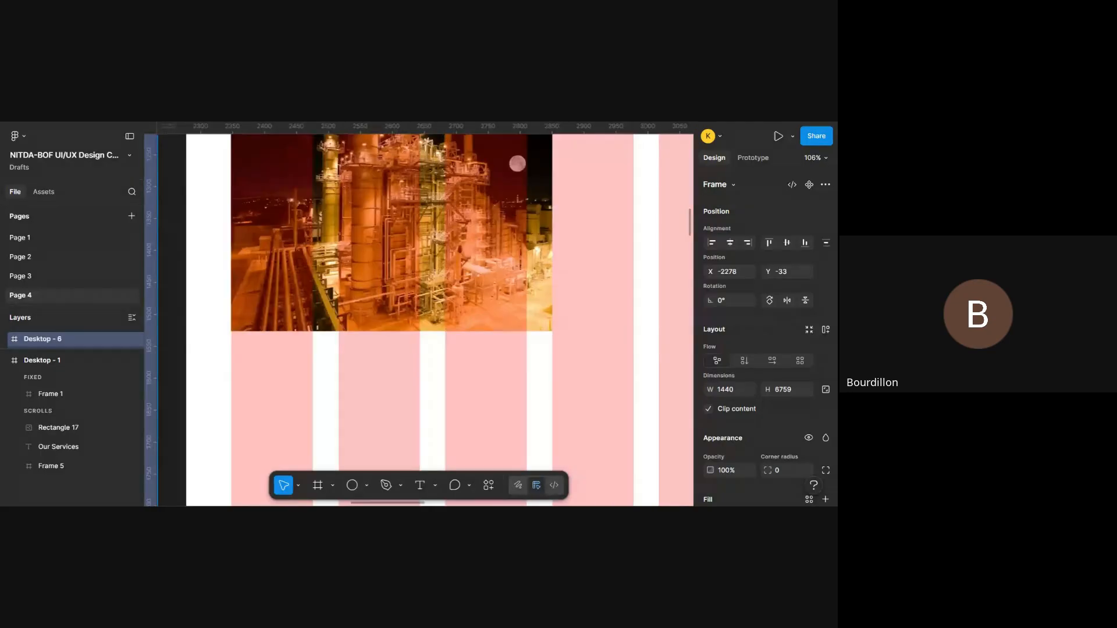
key("t")
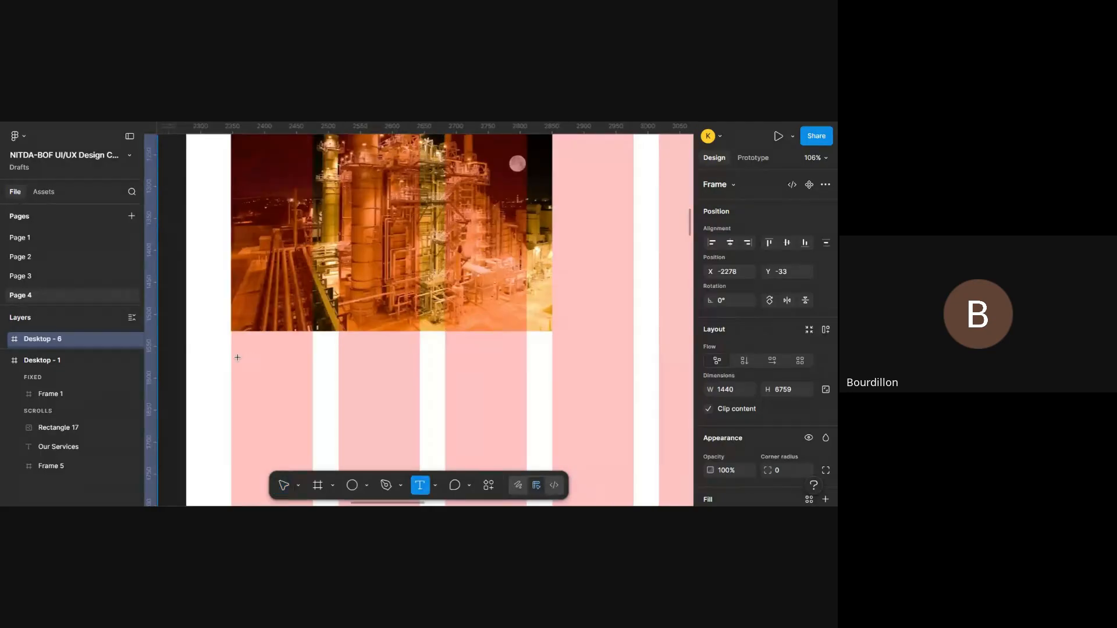
left_click(233, 357)
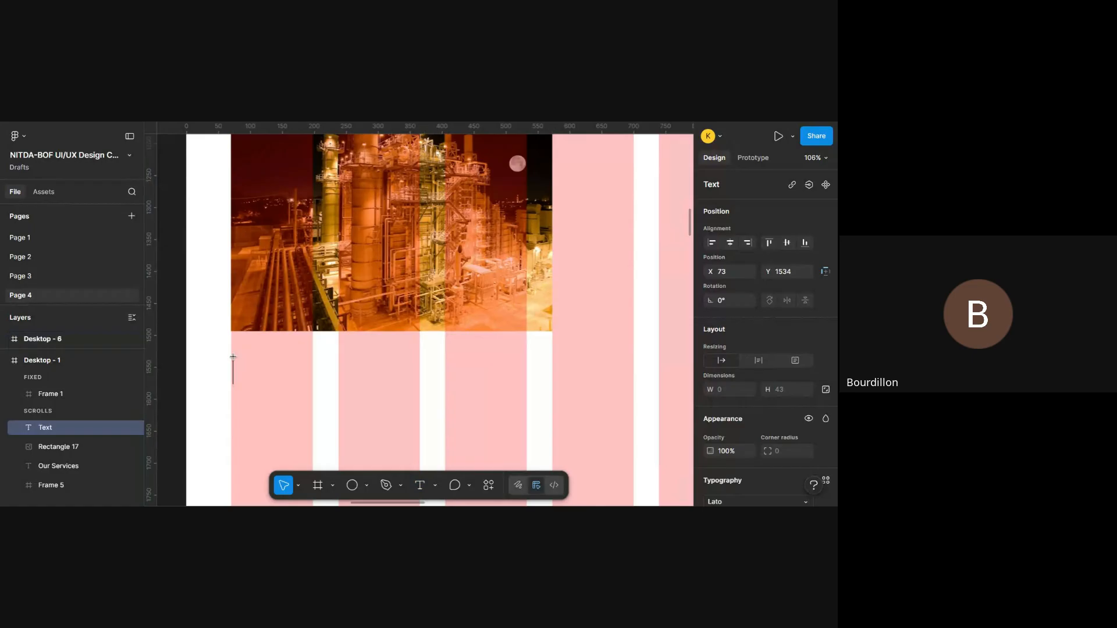
type("Industrial")
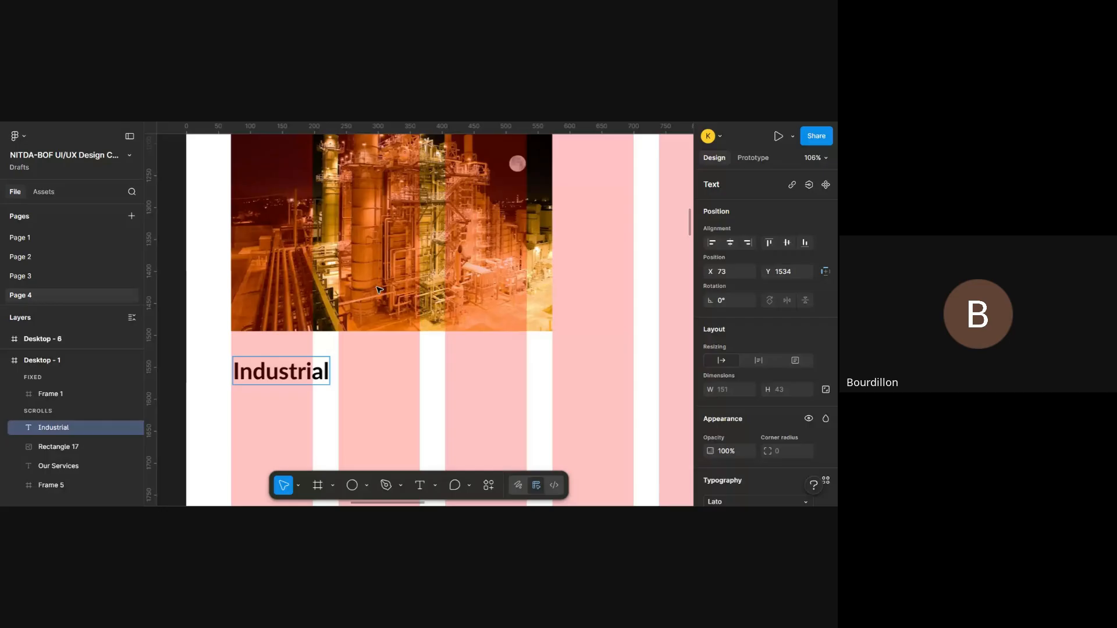
left_click(429, 362)
- Hide the layout guides and set the Industrial caption's font size to 20
key("shift+g")
scroll(428, 362, "up", 3)
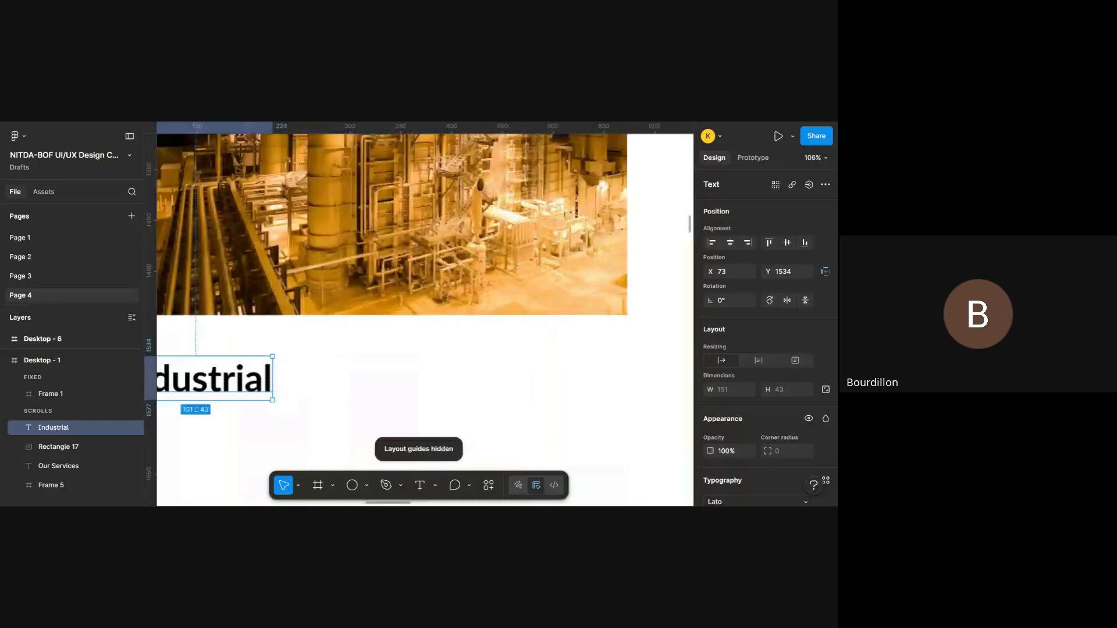
scroll(429, 362, "down", 6)
scroll(429, 362, "up", 3)
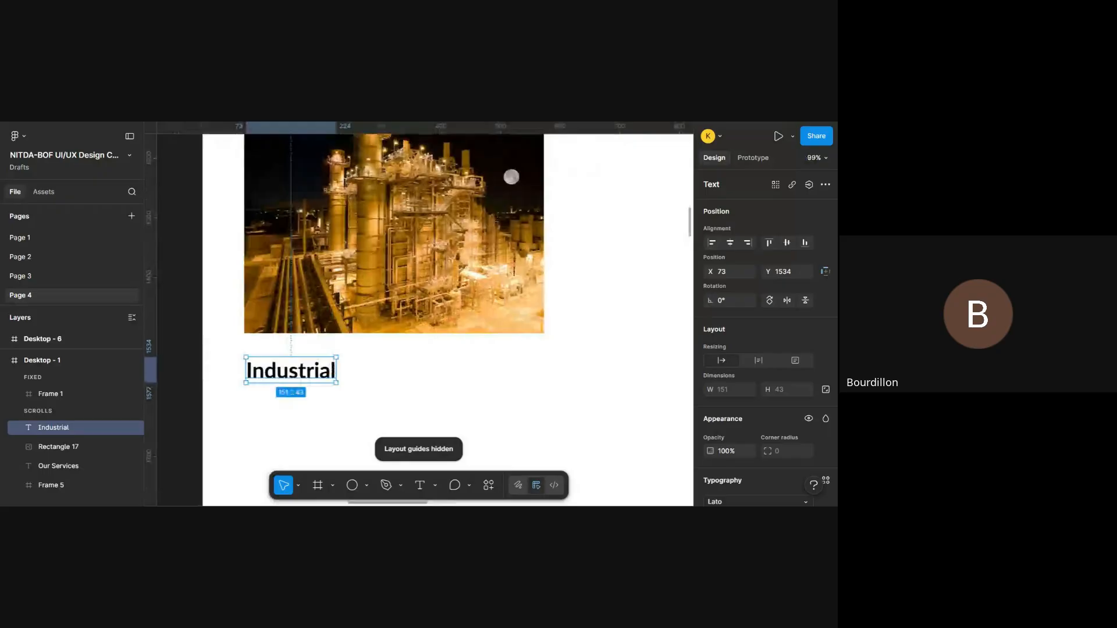
scroll(429, 361, "right", 2)
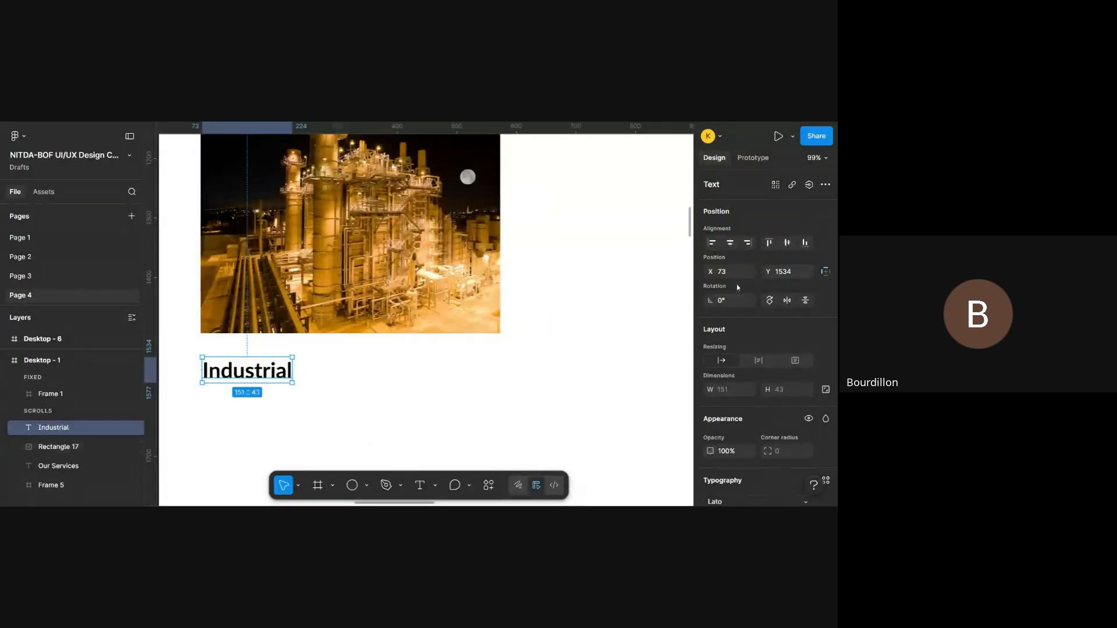
scroll(757, 291, "down", 5)
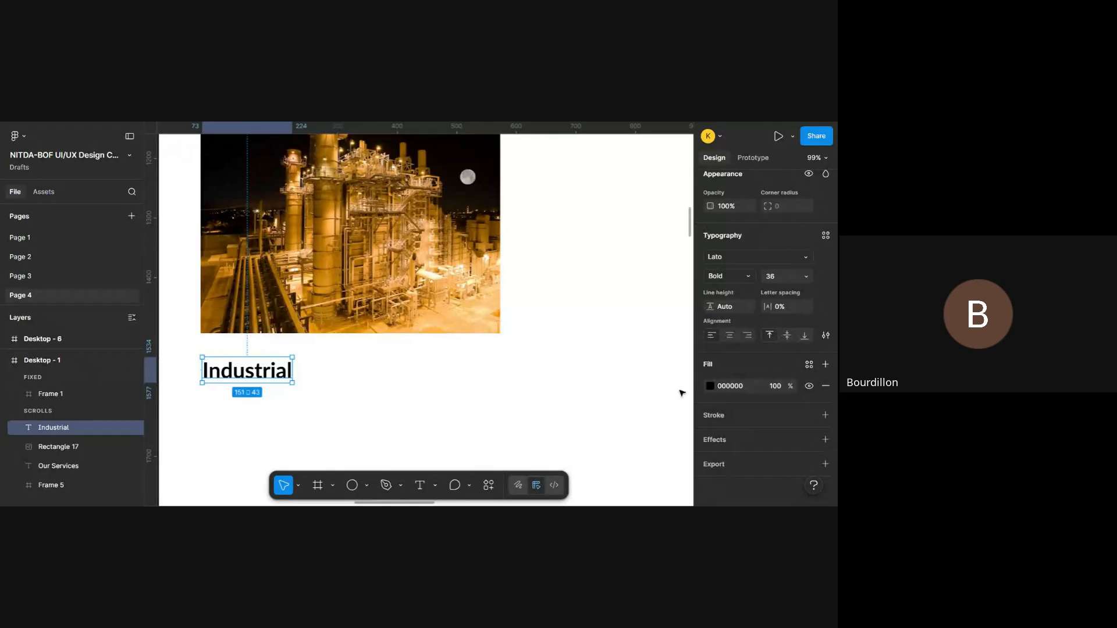
left_click(806, 276)
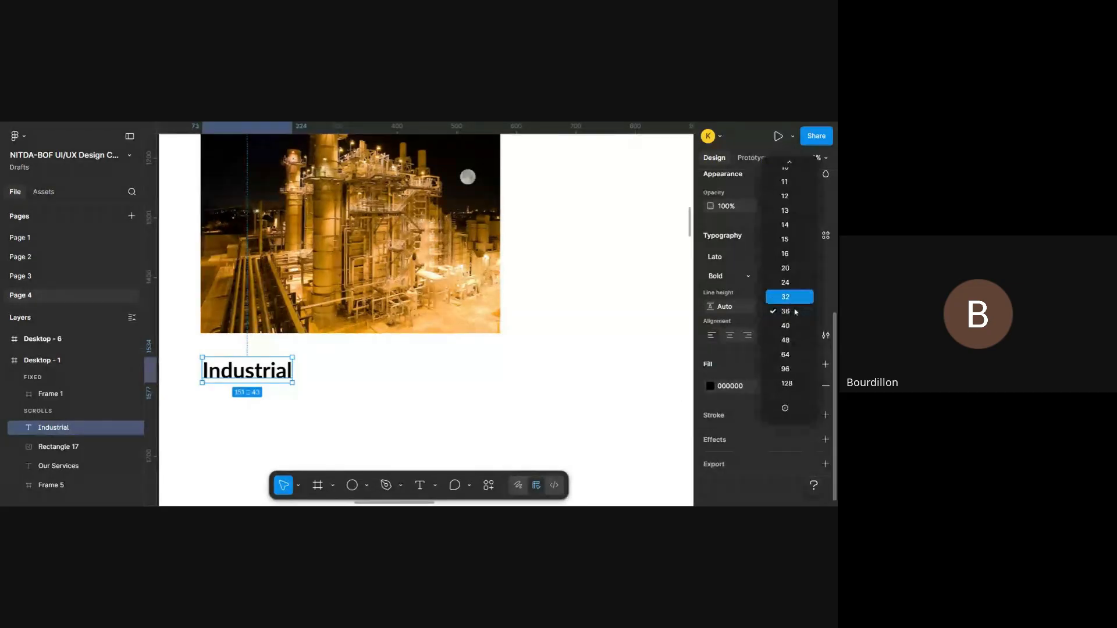
left_click(791, 271)
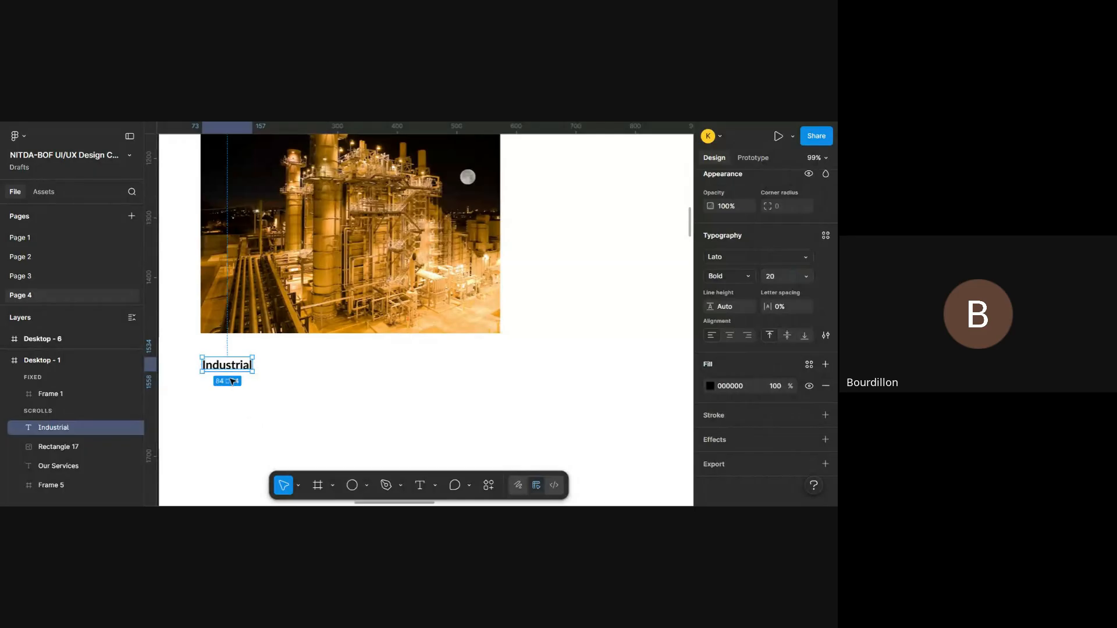
- Move the Industrial caption closer beneath the photo, flush with its left edge, at about X 70, Y 1517
left_click_drag(233, 375, 232, 373)
left_click_drag(235, 361, 235, 361)
scroll(236, 362, "down", 2, "ctrl")
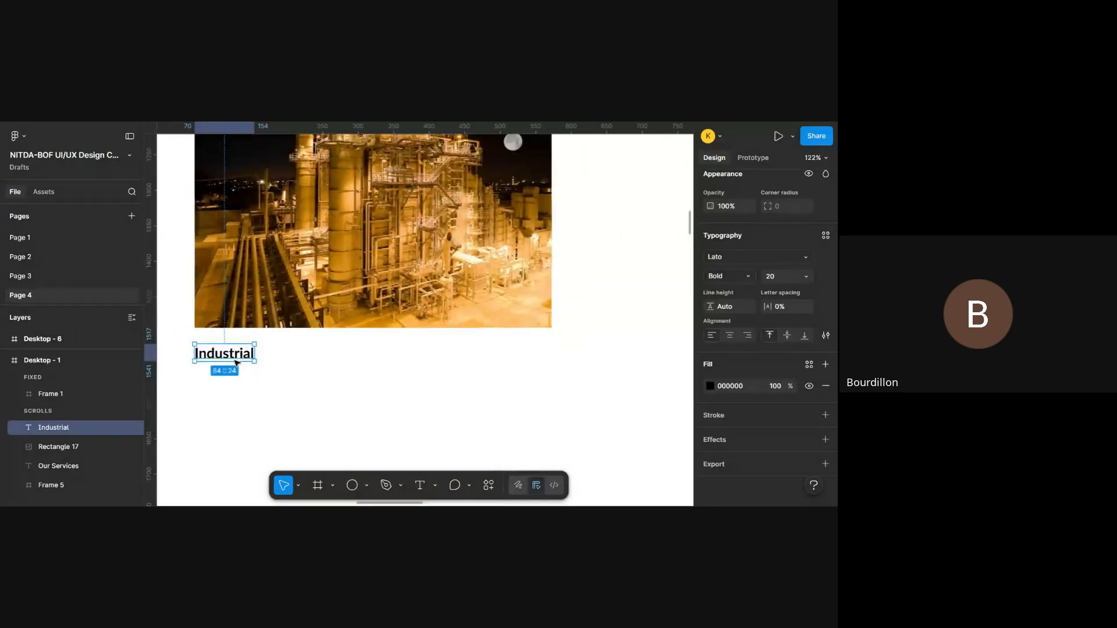
- Recolour the Our Services heading with the page's dark blue 271EA5 and deselect it
scroll(237, 363, "up", 10)
scroll(235, 362, "up", 3, "ctrl")
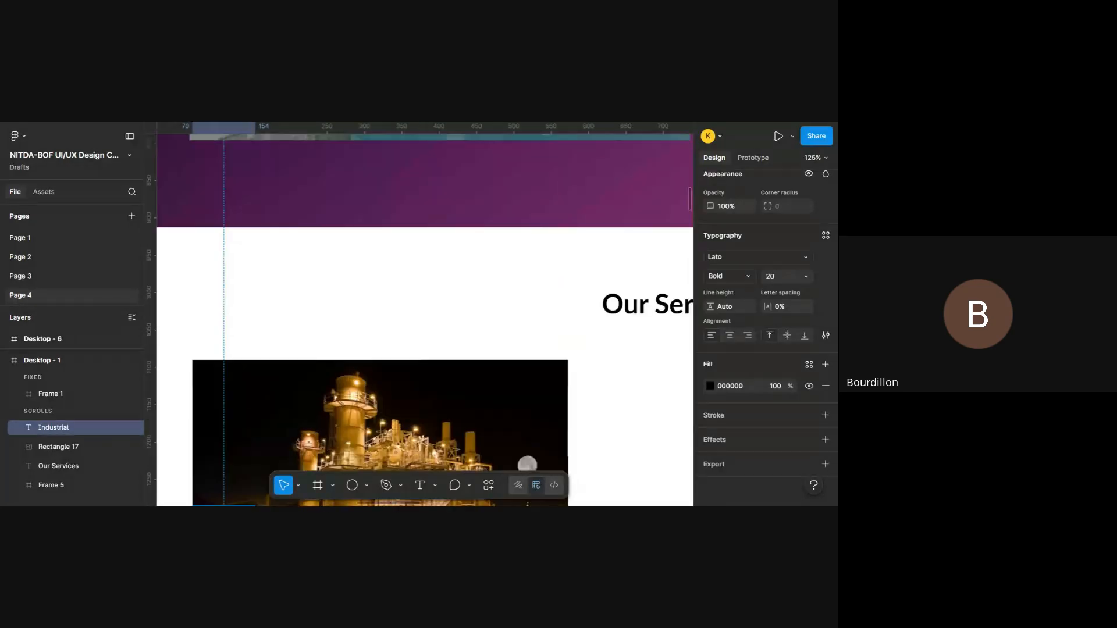
scroll(233, 290, "down", 5, "ctrl")
left_click(404, 298)
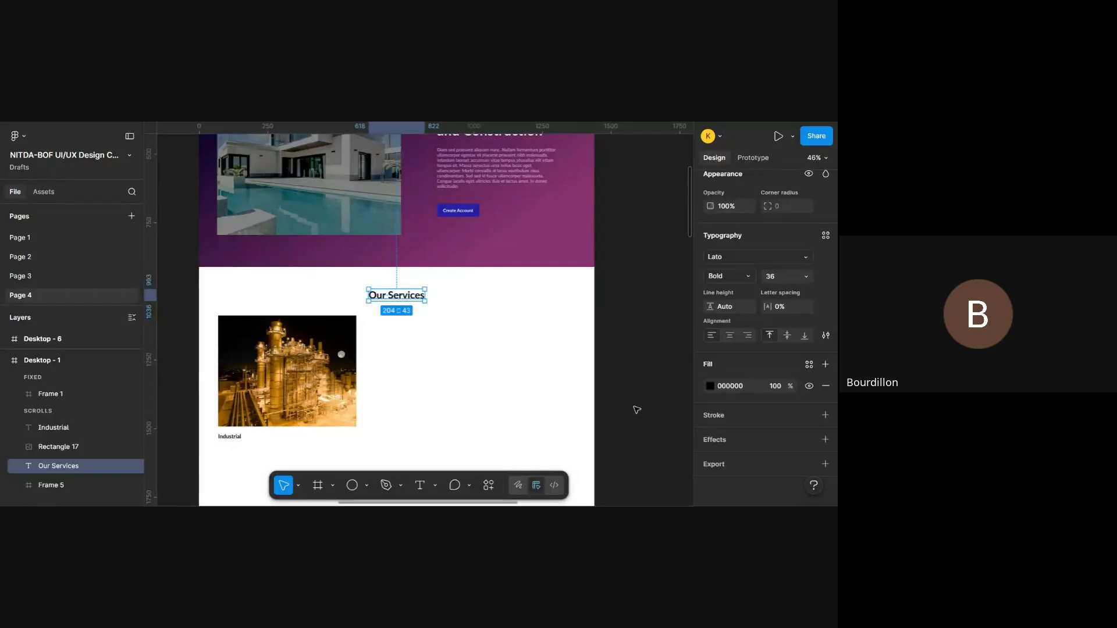
left_click(711, 385)
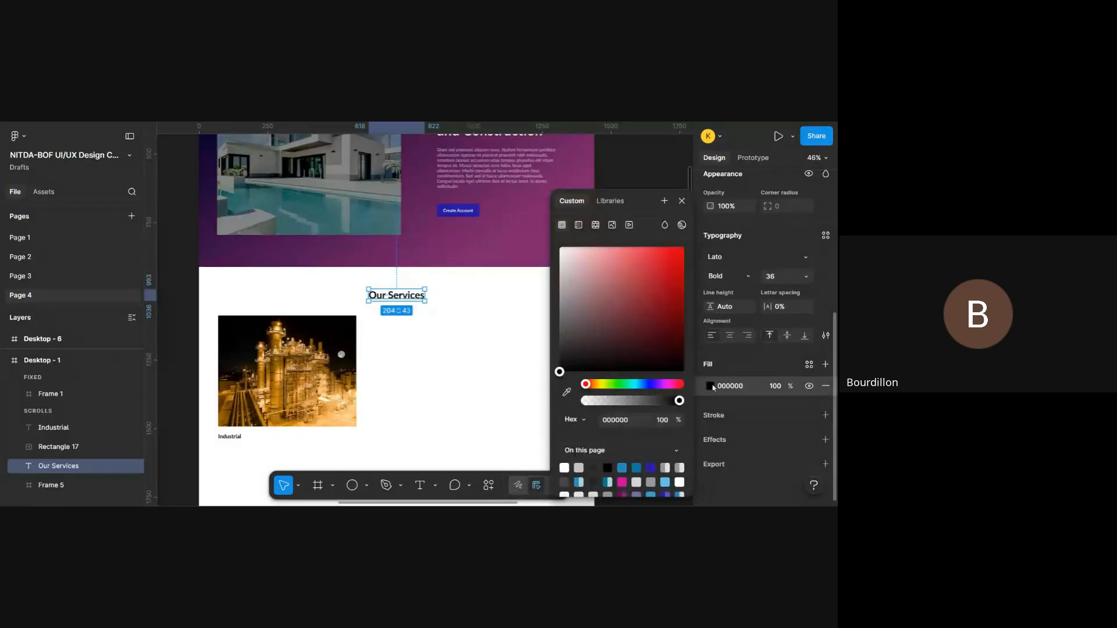
left_click(651, 468)
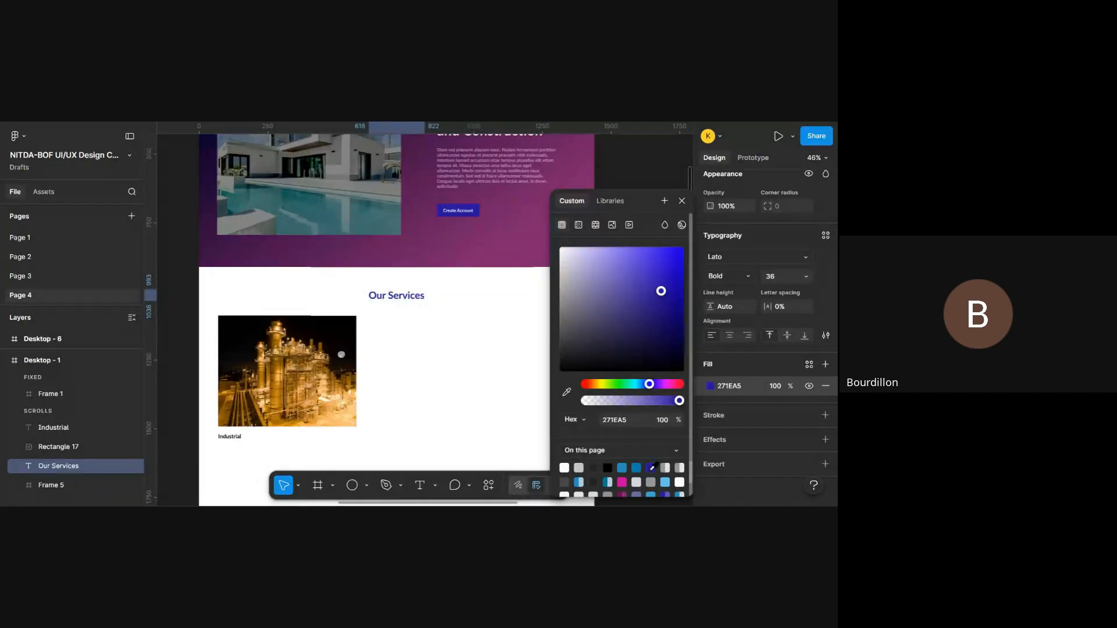
key("Escape")
left_click(434, 329)
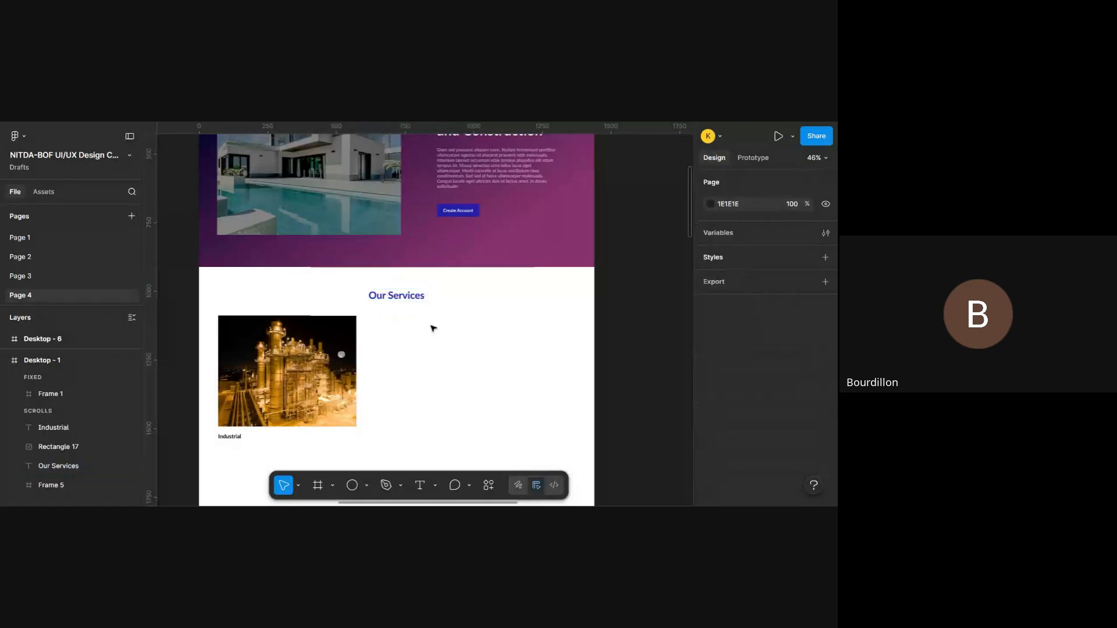
- Draw a line about 115 px long just beneath the Our Services heading
scroll(433, 329, "up", 5)
scroll(431, 326, "up", 1)
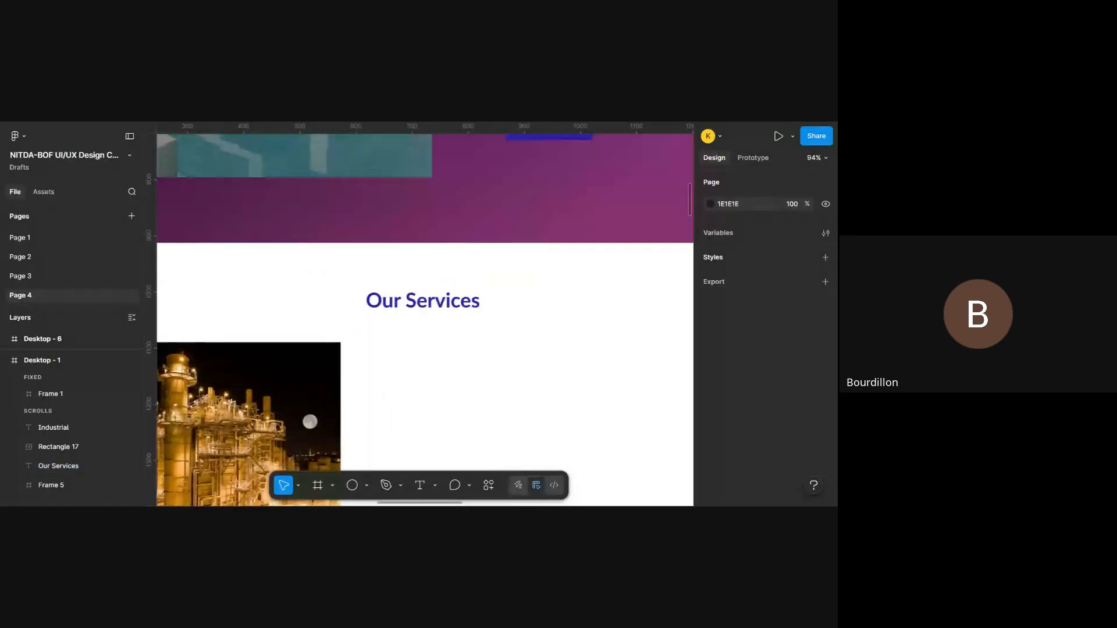
scroll(410, 370, "up", 3)
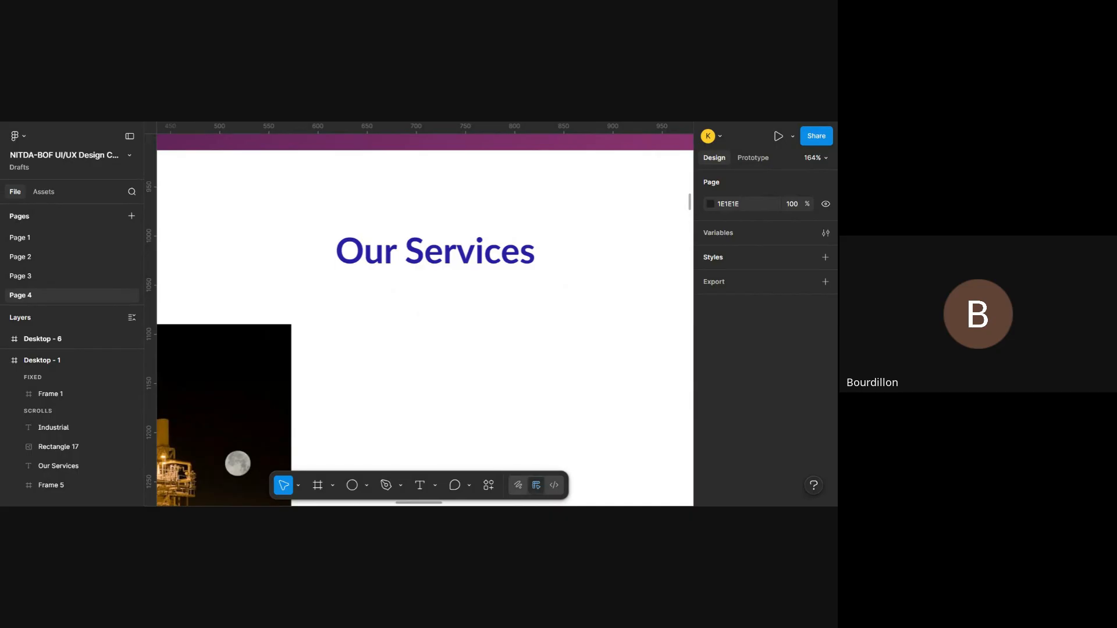
left_click(404, 487)
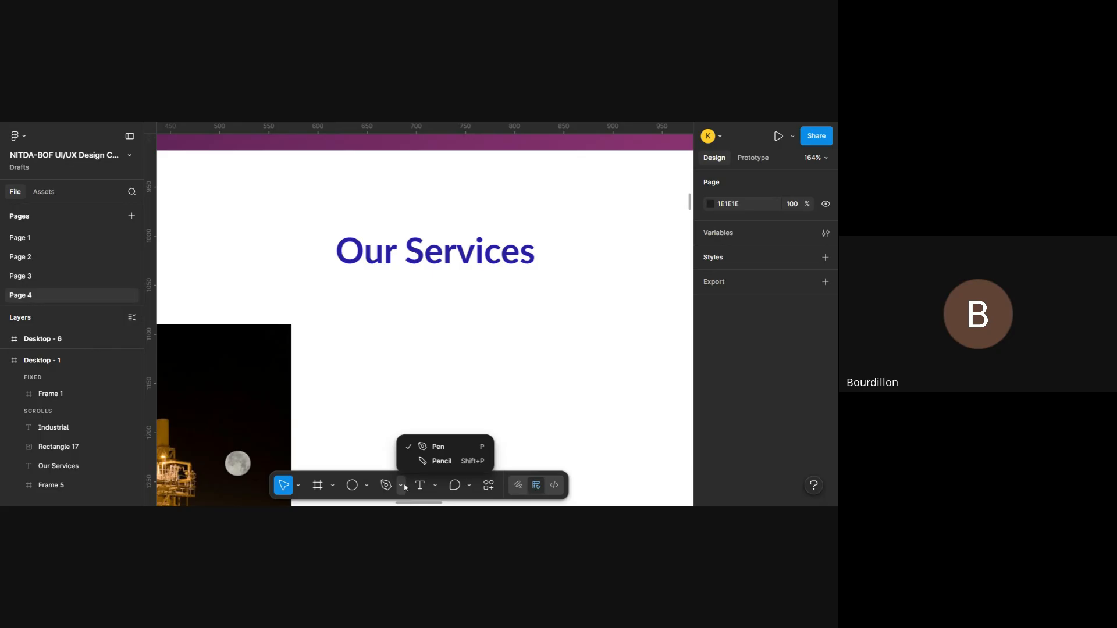
left_click(435, 486)
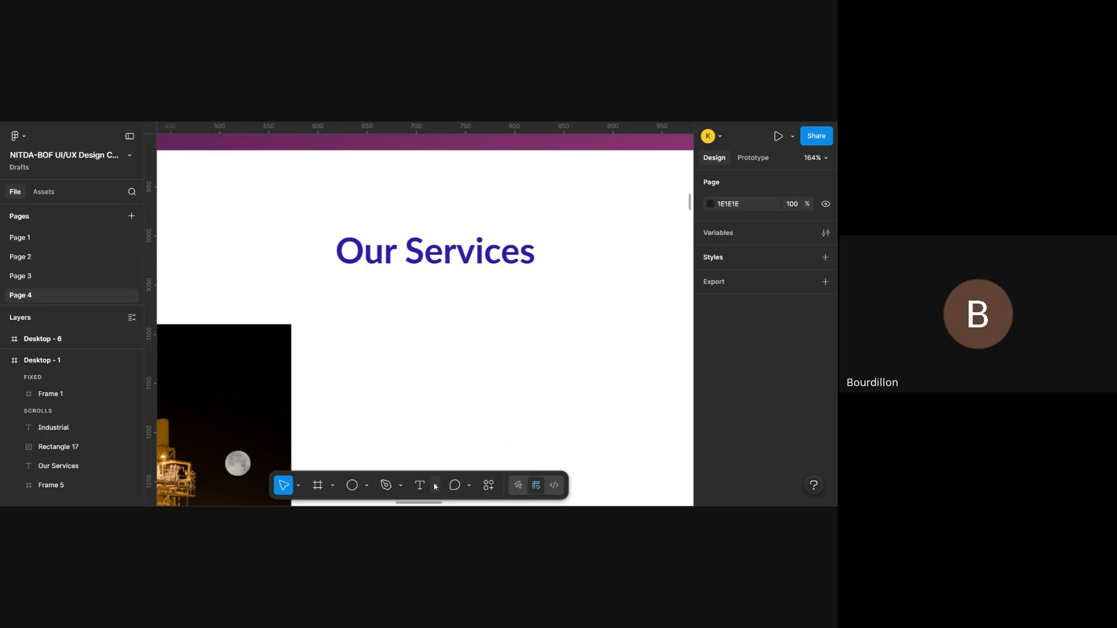
left_click(366, 490)
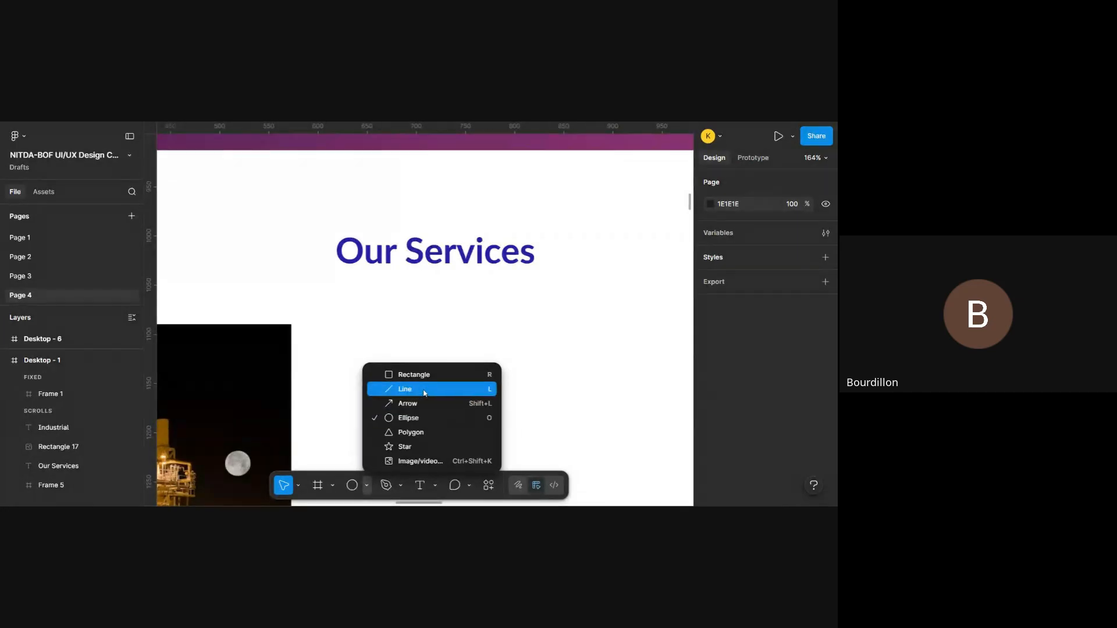
left_click(446, 284)
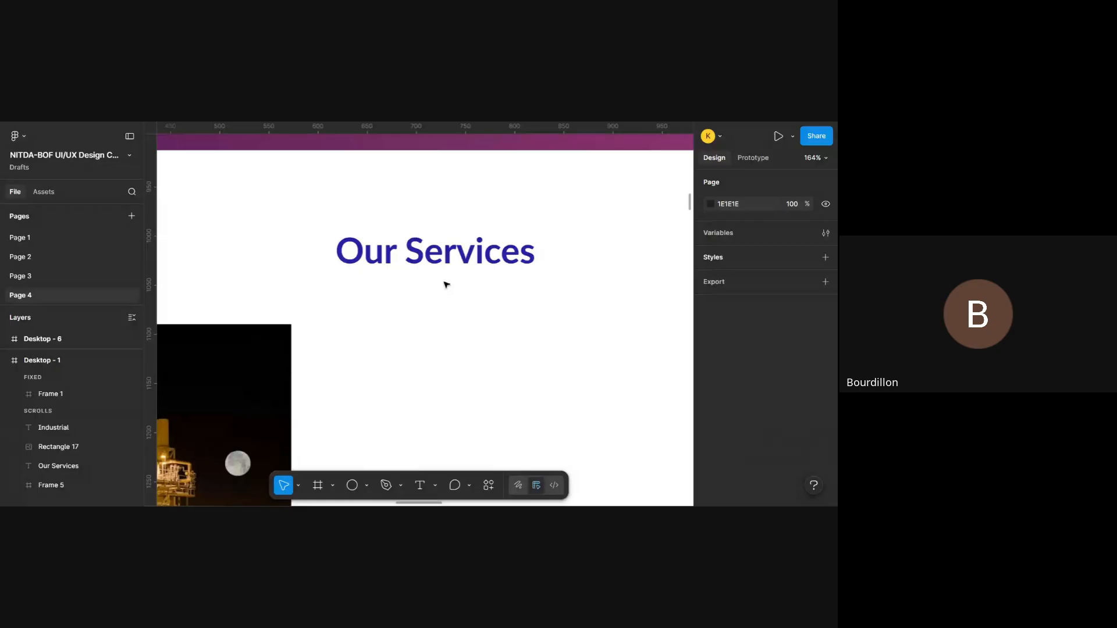
key("l")
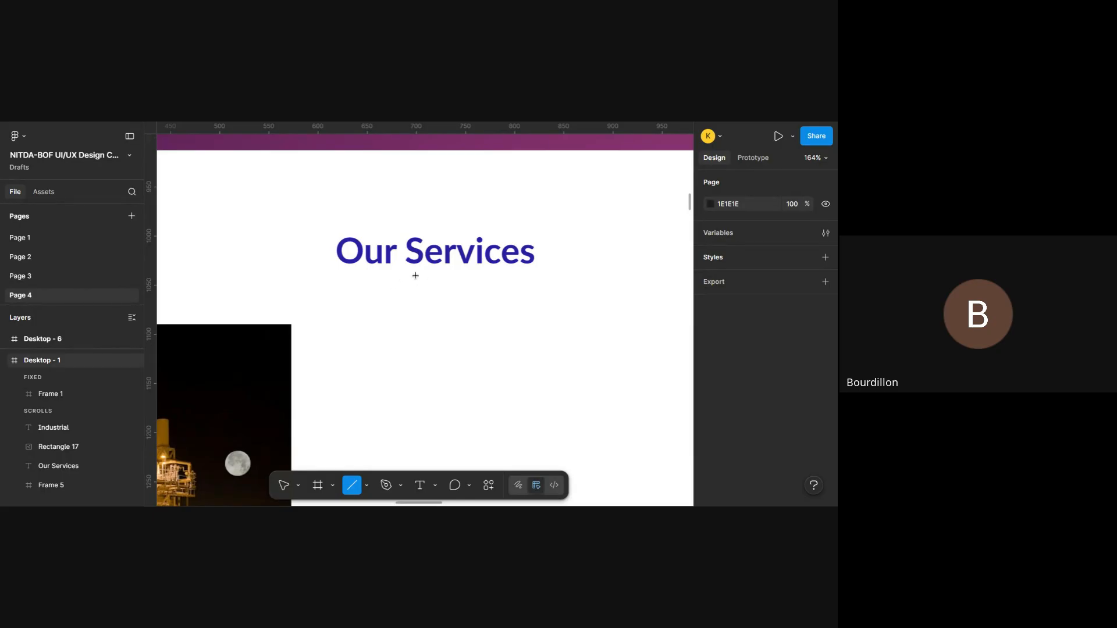
left_click_drag(389, 279, 502, 275)
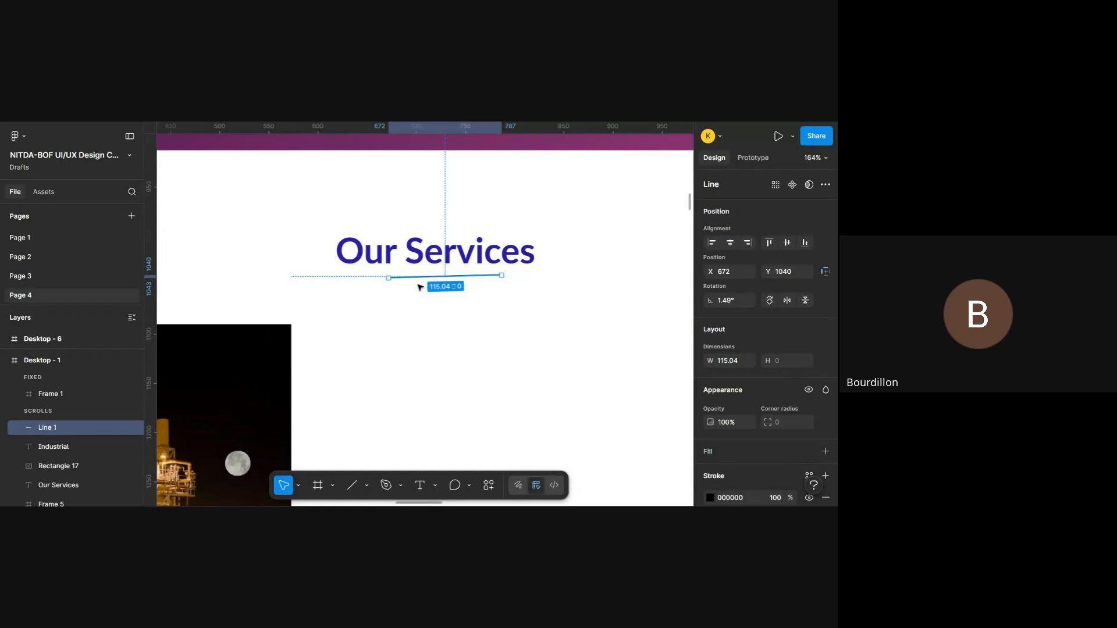
- Set the heading underline's rotation to 0° to make it horizontal
left_click(749, 301)
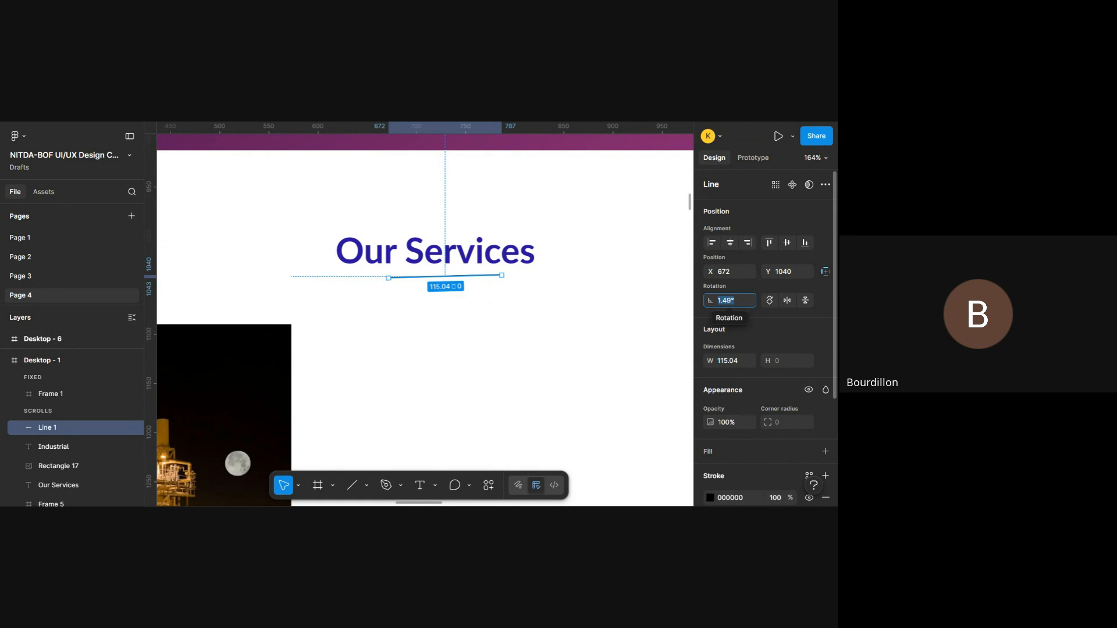
type("0")
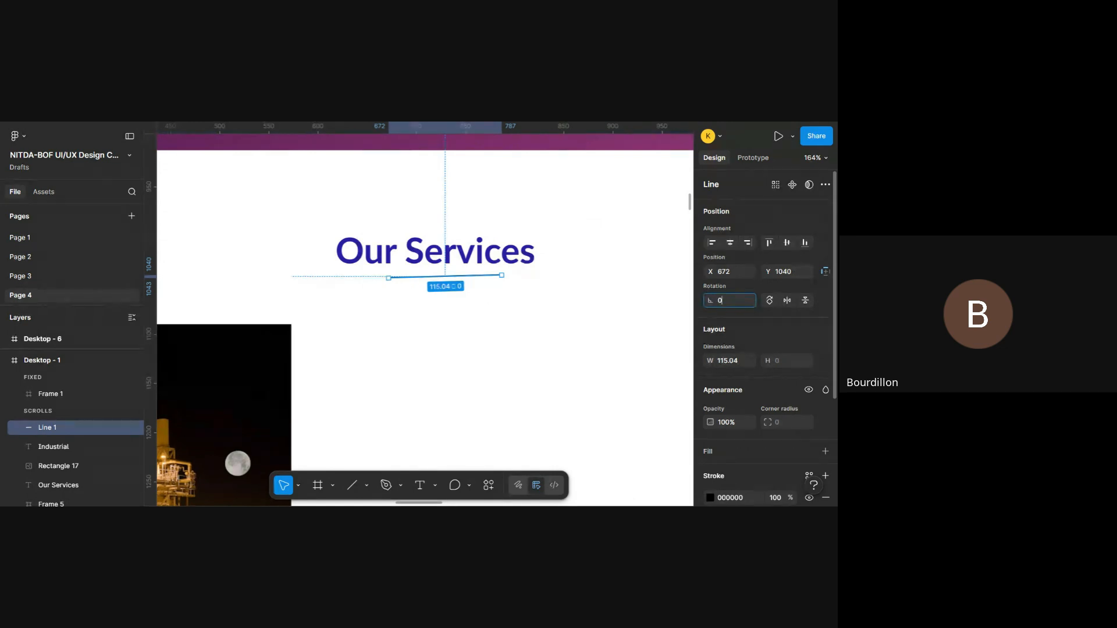
key("Return")
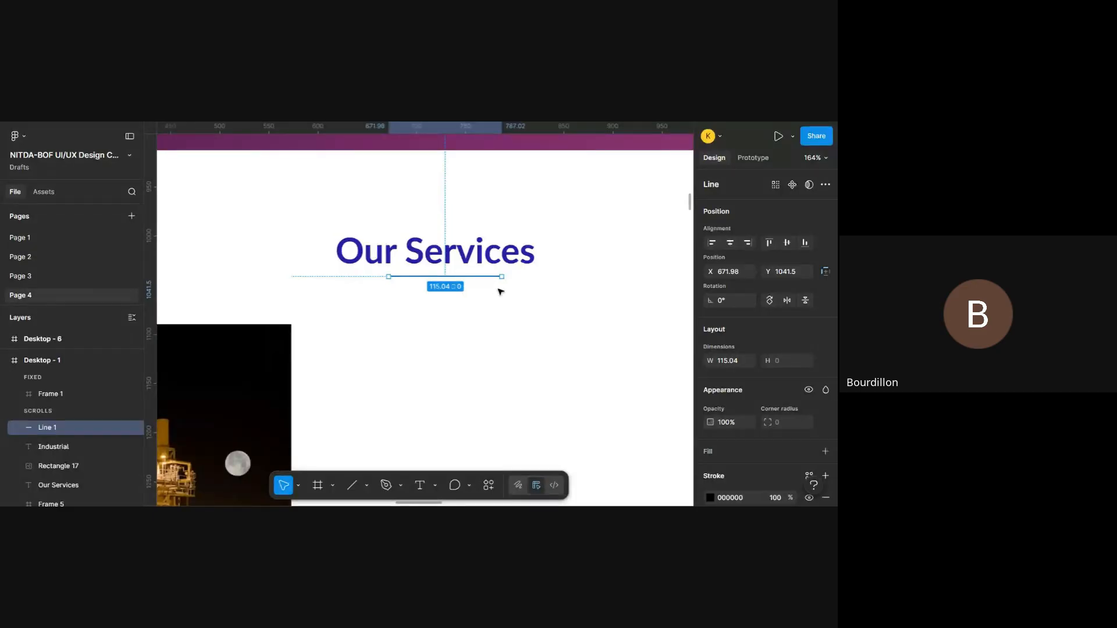
- Set the heading underline's start point to Circle arrow and inspect the line's left end
scroll(500, 291, "up", 3, "ctrl")
scroll(751, 407, "down", 3)
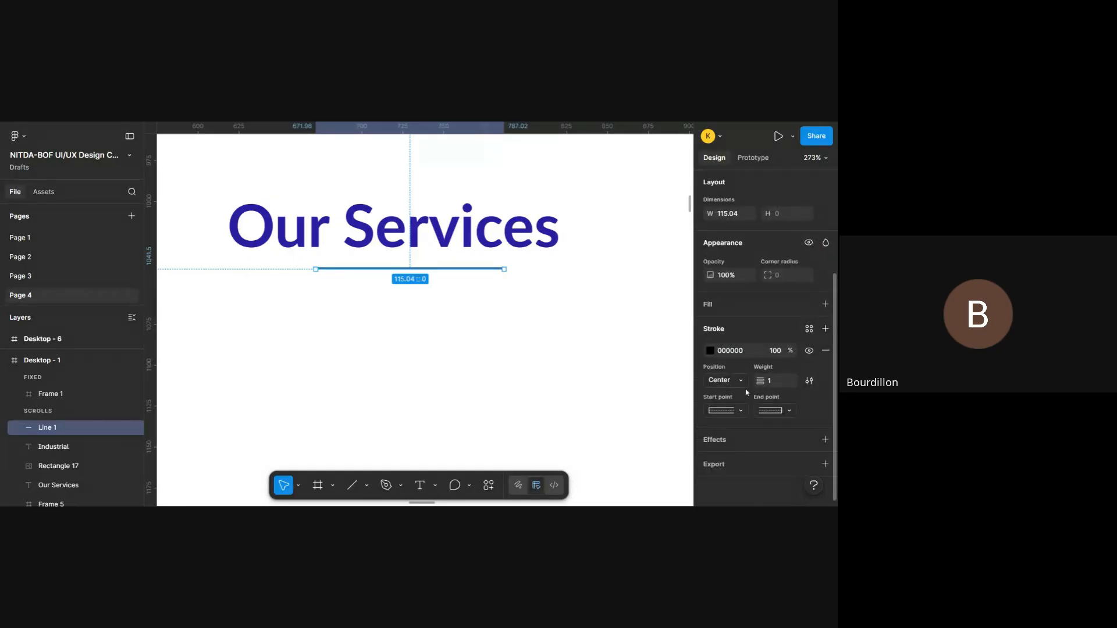
left_click(742, 411)
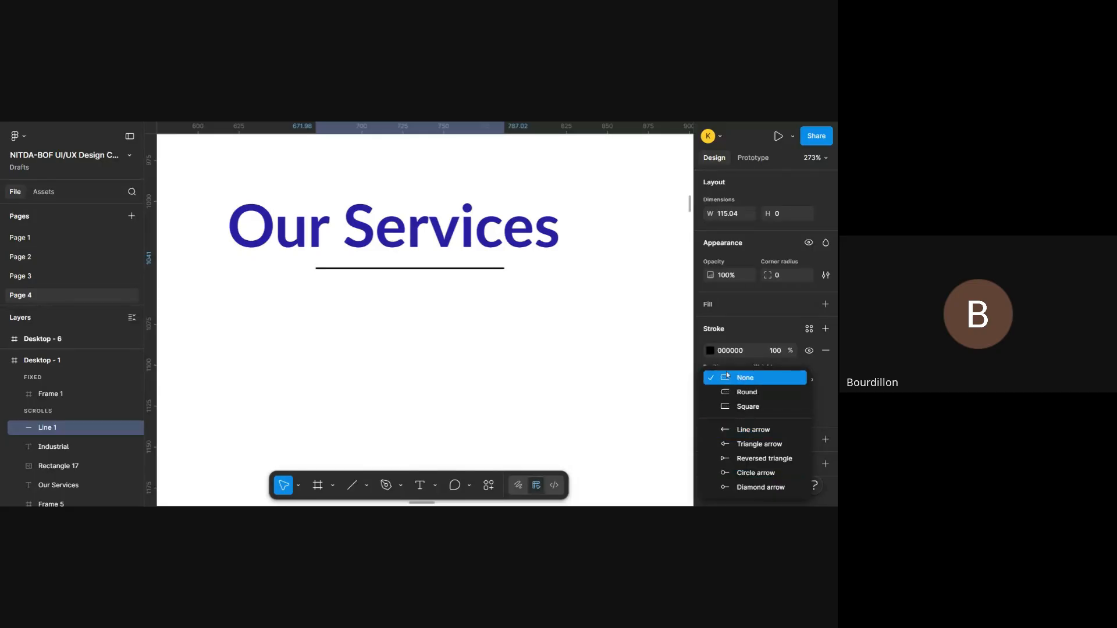
scroll(514, 268, "up", 5)
scroll(515, 267, "up", 6)
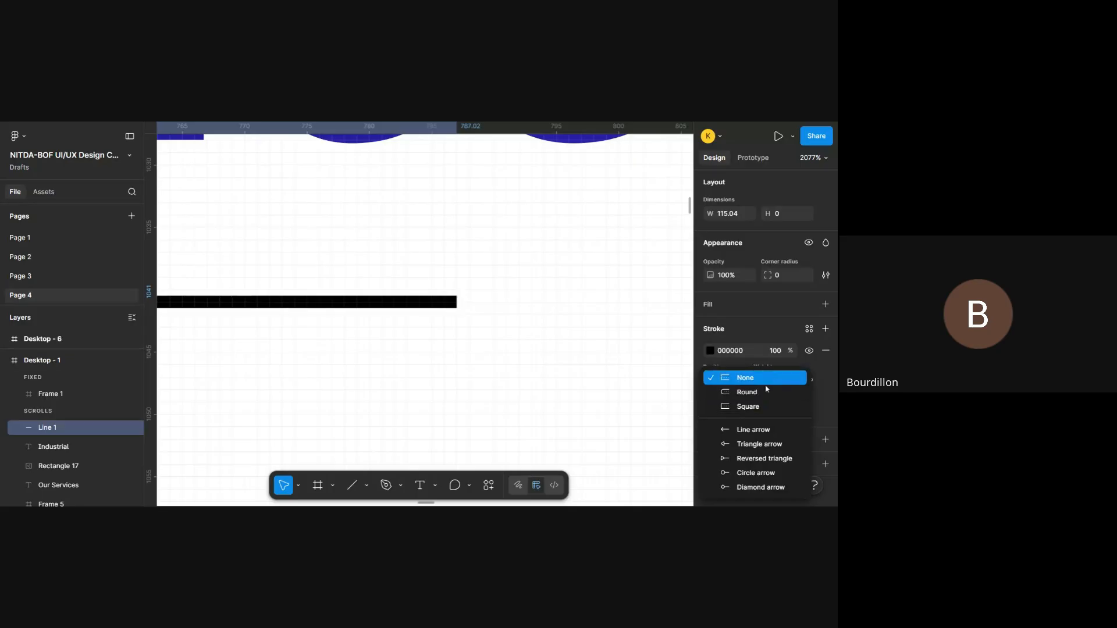
scroll(443, 333, "up", 8)
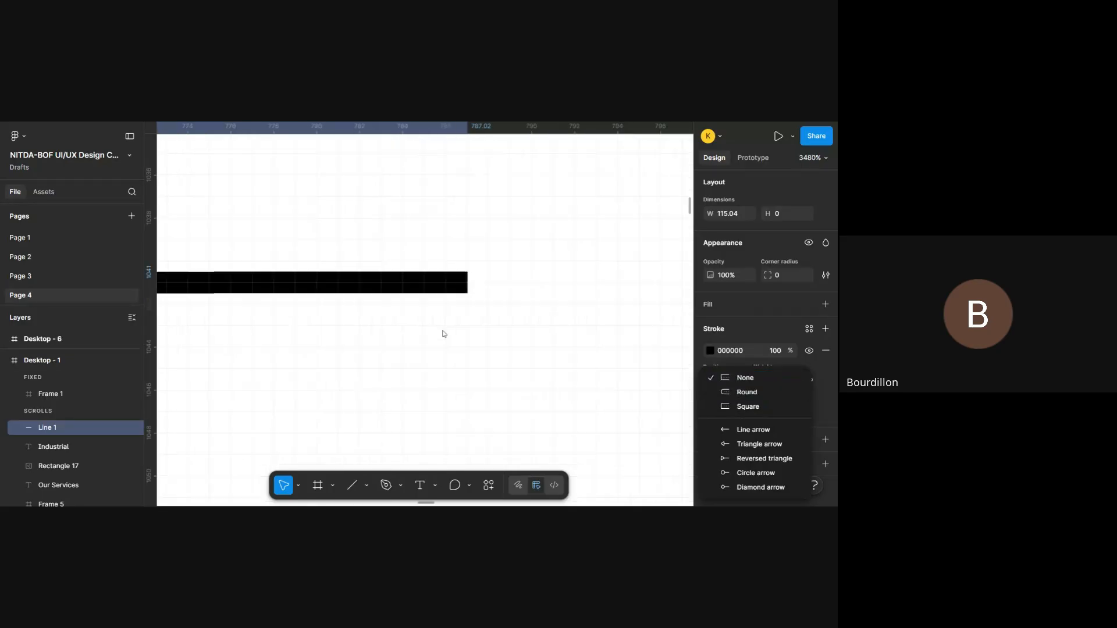
scroll(443, 333, "down", 5)
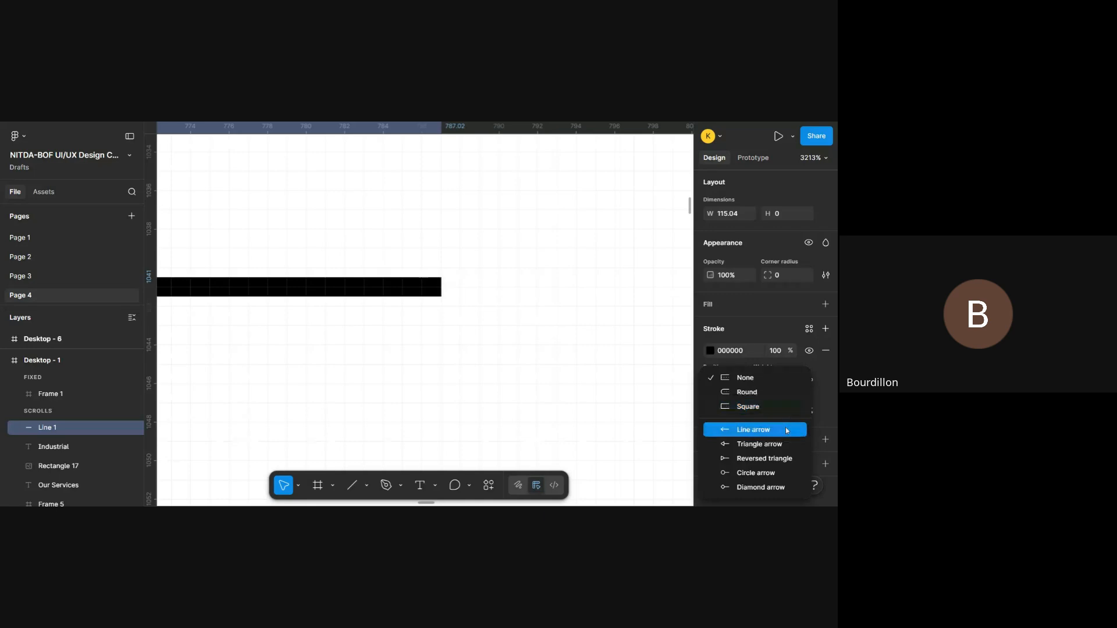
left_click(785, 475)
left_click(742, 410)
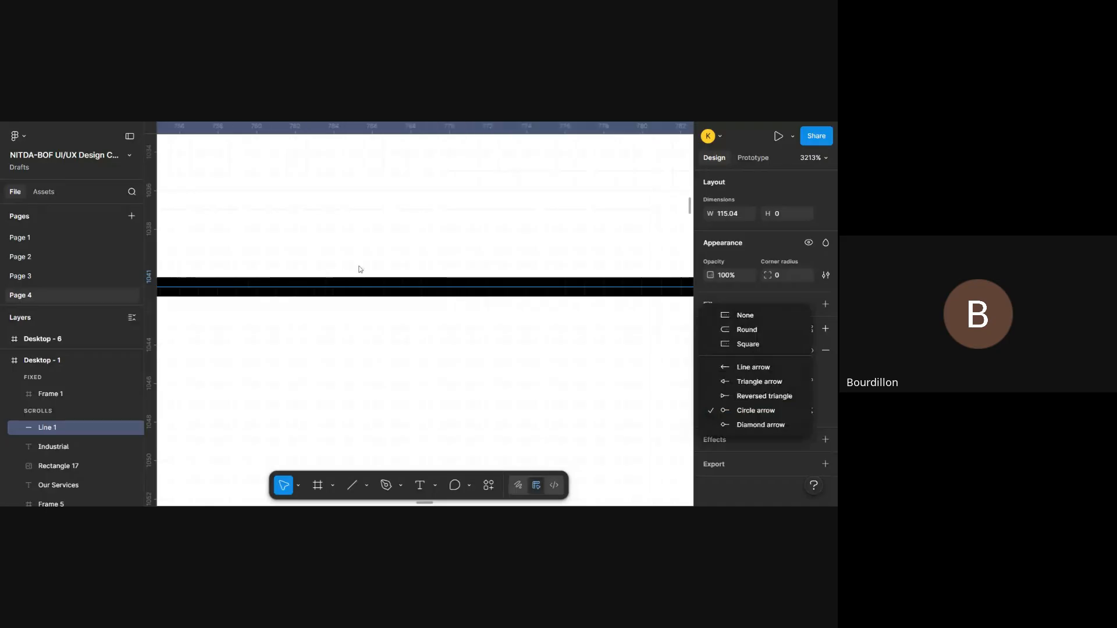
scroll(359, 270, "left", 18)
scroll(359, 269, "down", 8)
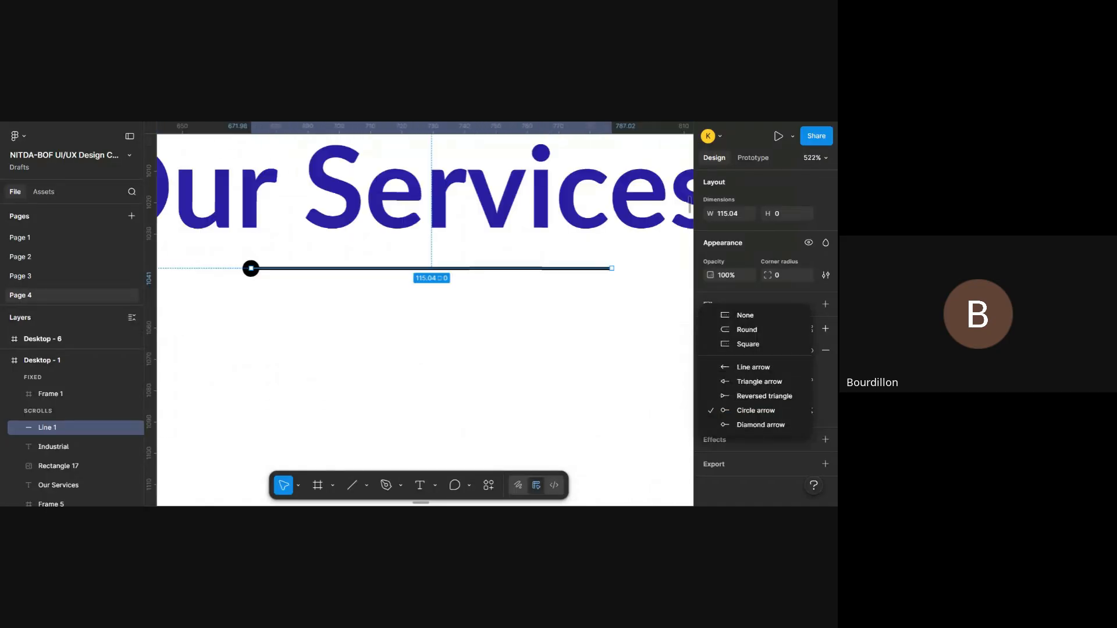
- Change the start point of the Our Services underline to Diamond arrow
scroll(359, 269, "left", 3)
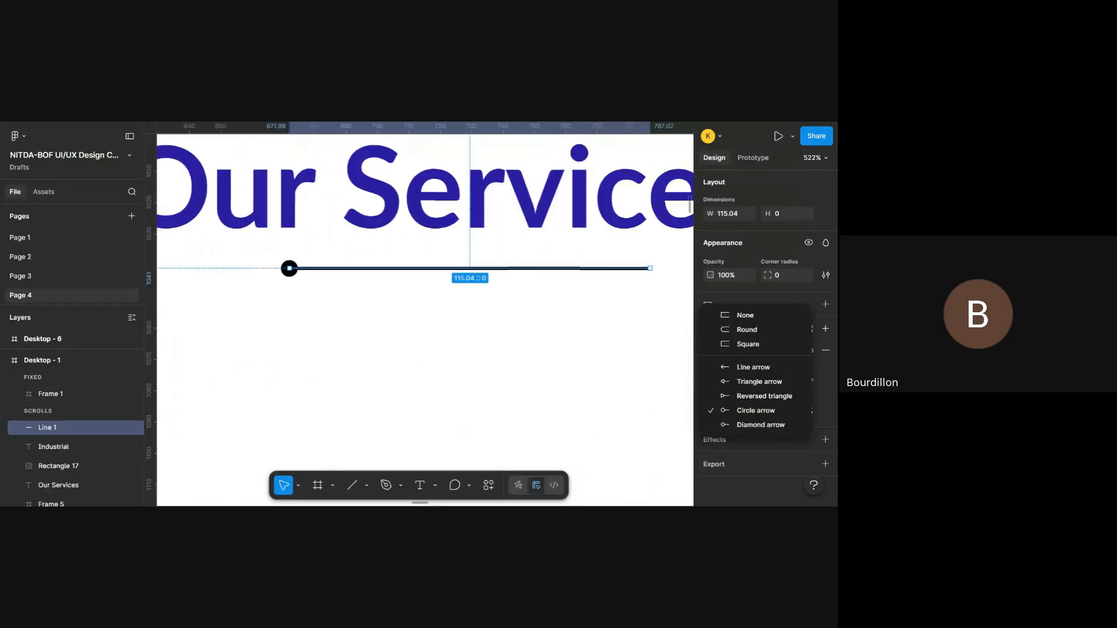
left_click(770, 426)
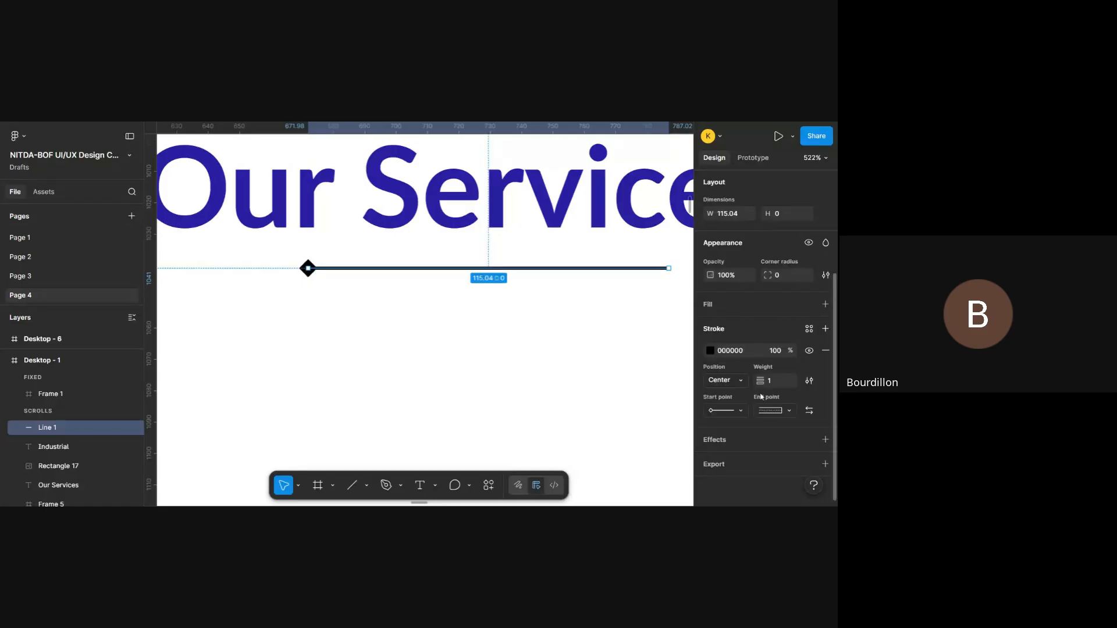
left_click(714, 414)
left_click(768, 414)
- Recolour the heading underline's stroke with the page's magenta DA1BA4 and deselect the line
left_click(709, 351)
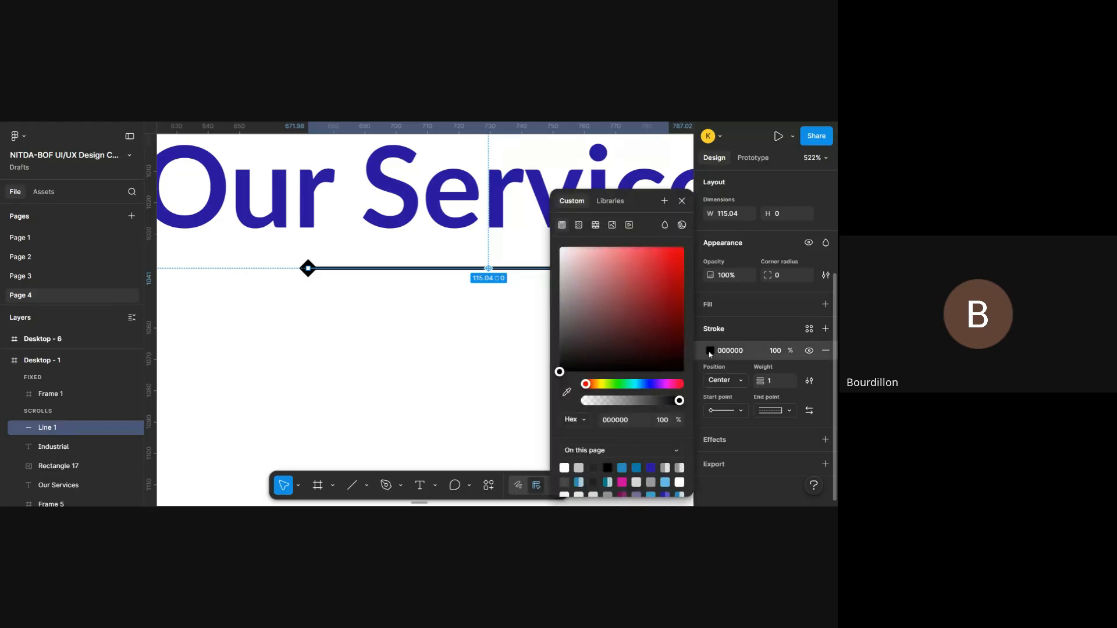
left_click(622, 482)
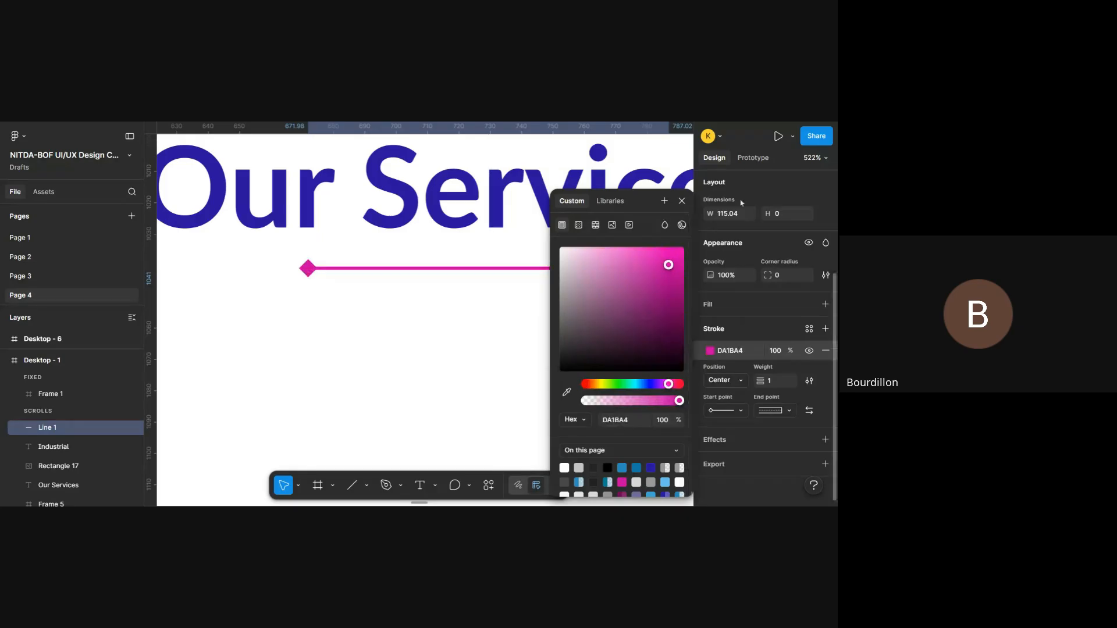
left_click(681, 202)
scroll(481, 305, "down", 10)
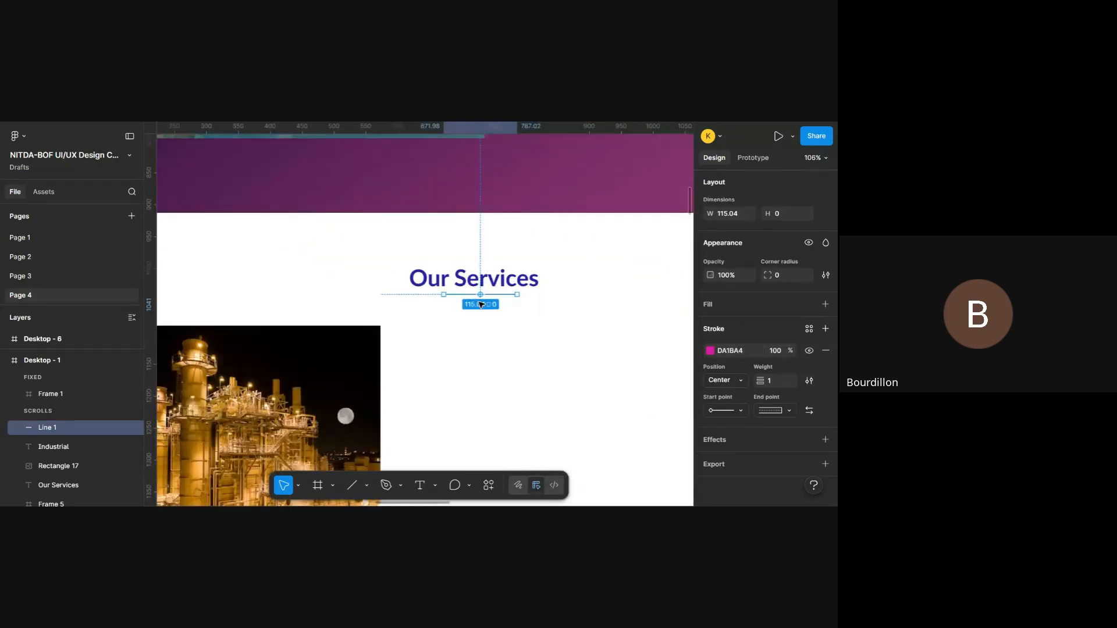
scroll(480, 303, "up", 5)
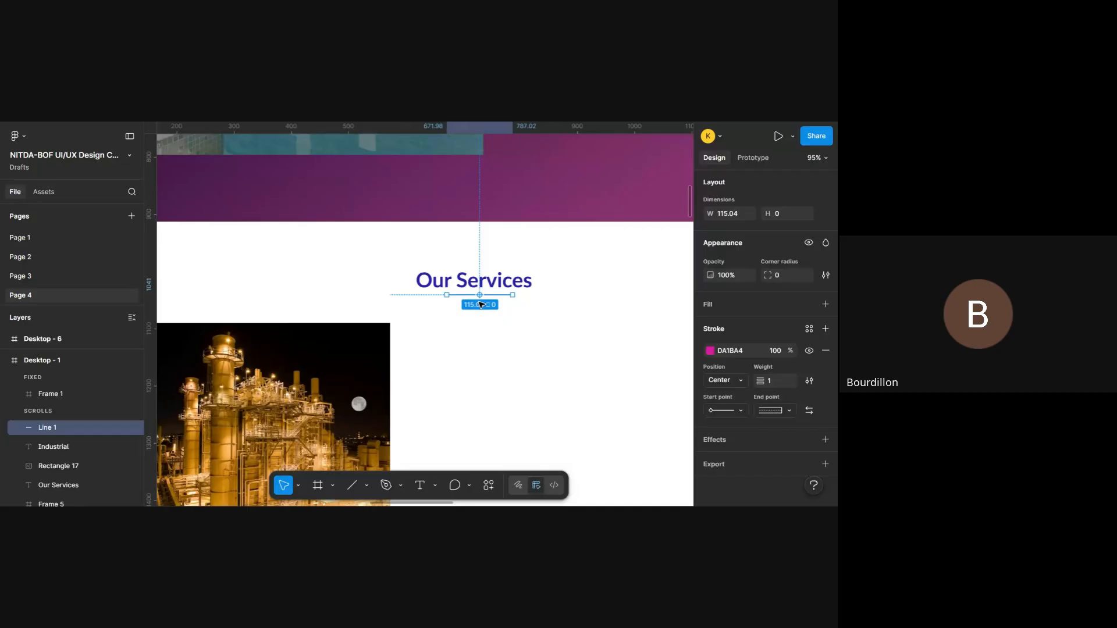
left_click(531, 346)
scroll(531, 345, "up", 2)
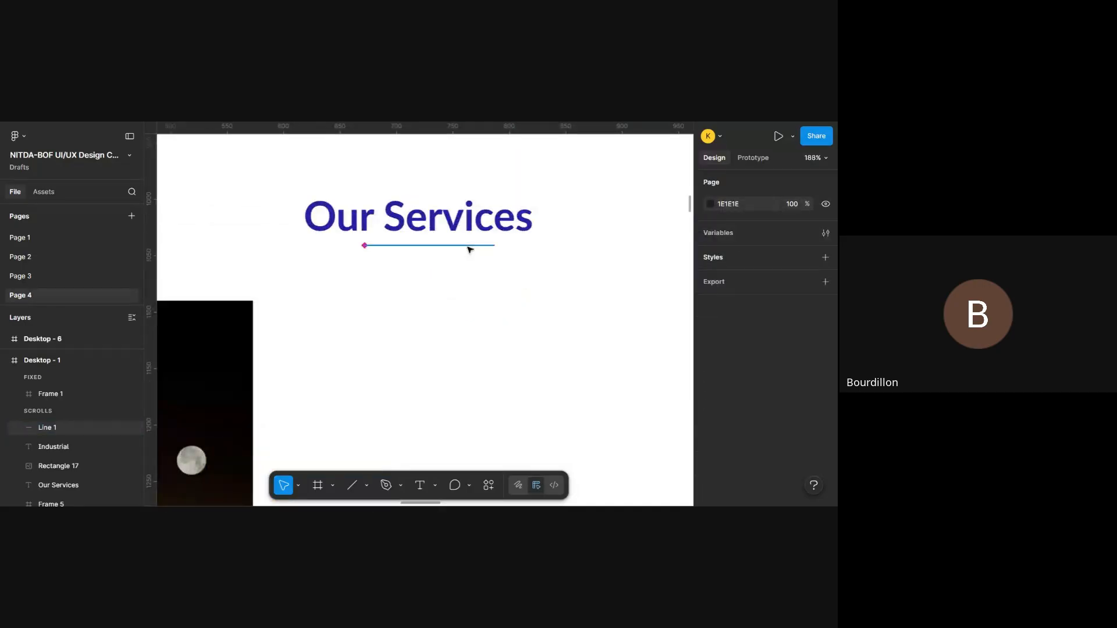
- Set the stroke weight of the Our Services underline to 2
left_click(469, 247)
scroll(772, 311, "down", 3)
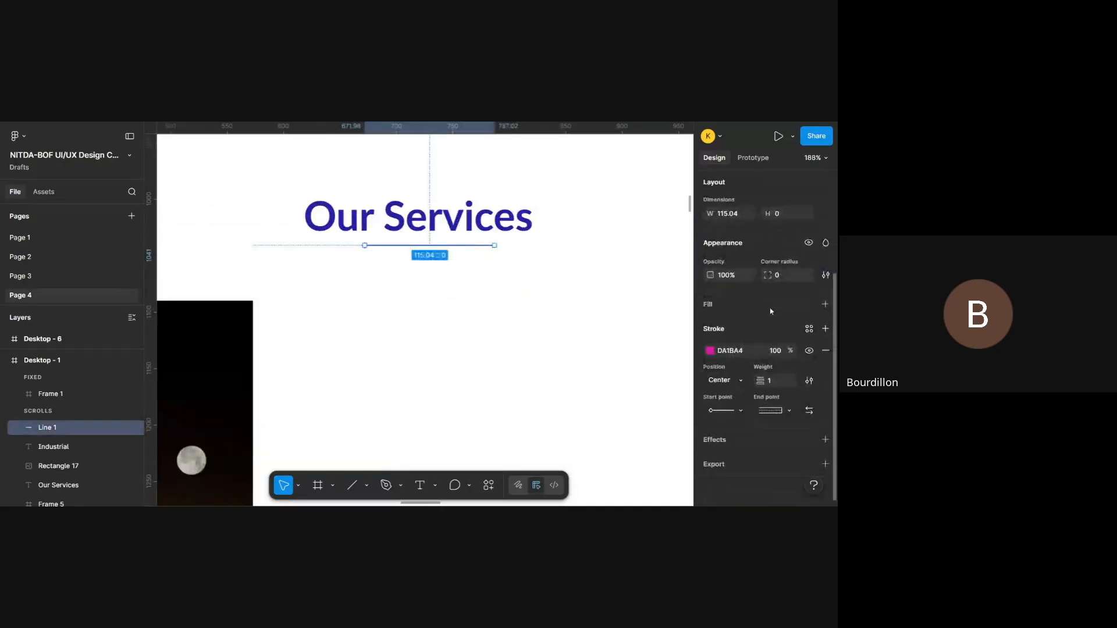
left_click(779, 387)
type("2")
key("Return")
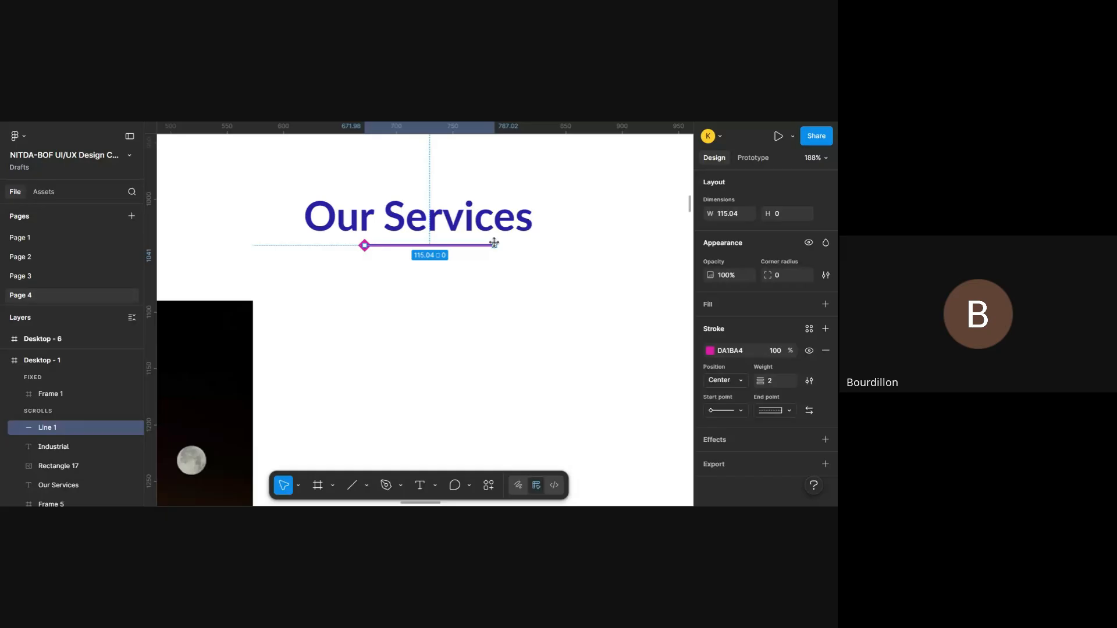
- Shorten the heading underline to about 48 px and set its rotation to 0°
left_click_drag(494, 242, 418, 246)
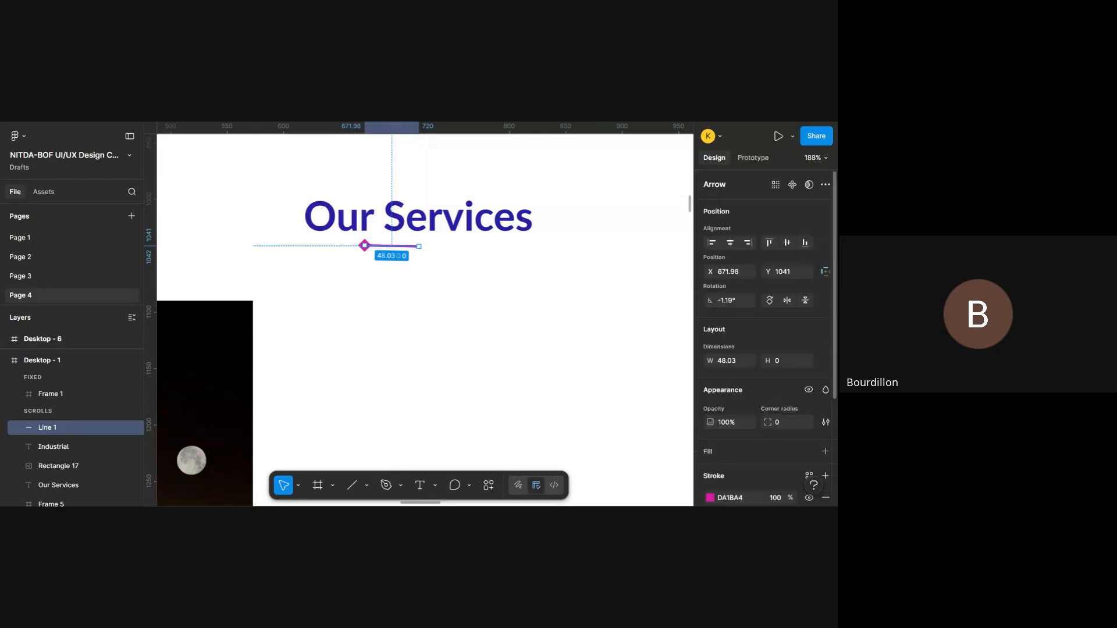
left_click(745, 300)
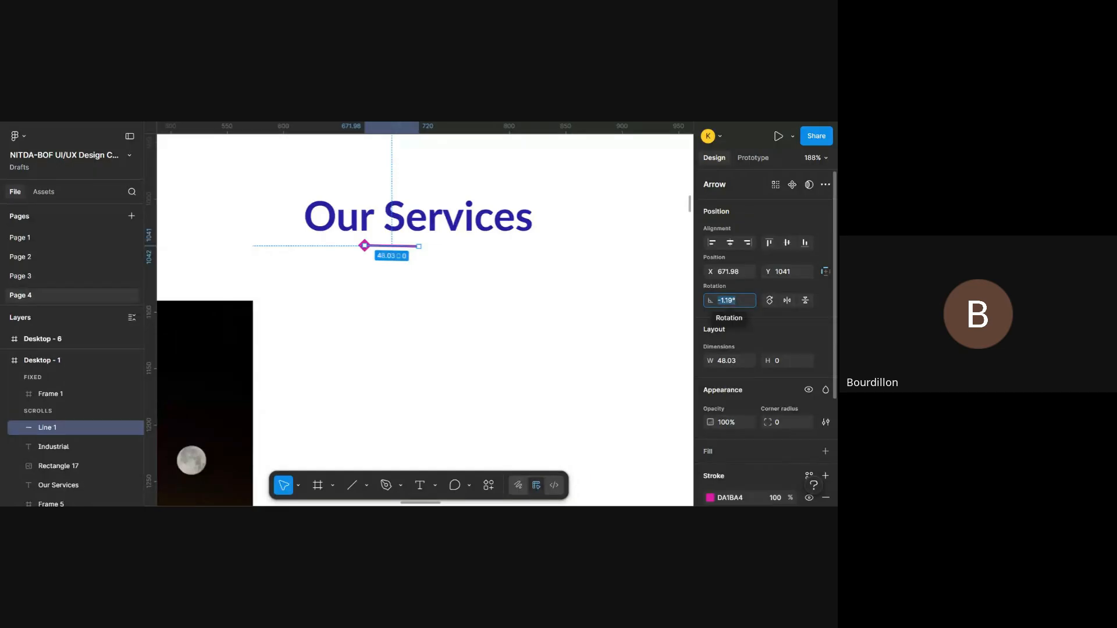
type("0")
key("Return")
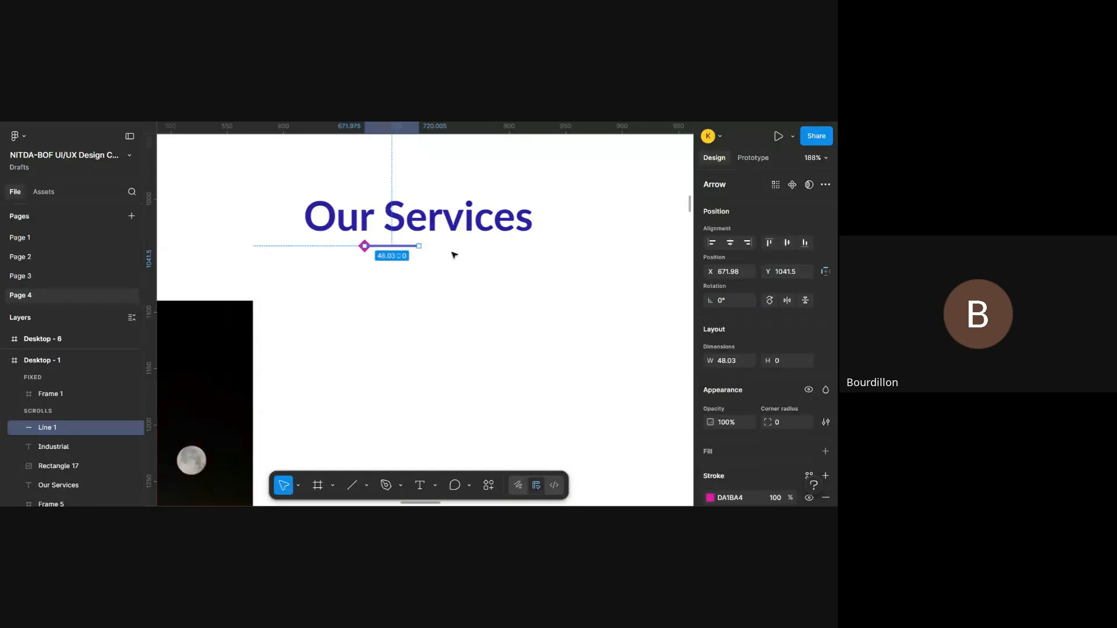
- Centre the shortened underline horizontally in the Desktop - 1 frame beneath the heading and deselect it
left_click(735, 248)
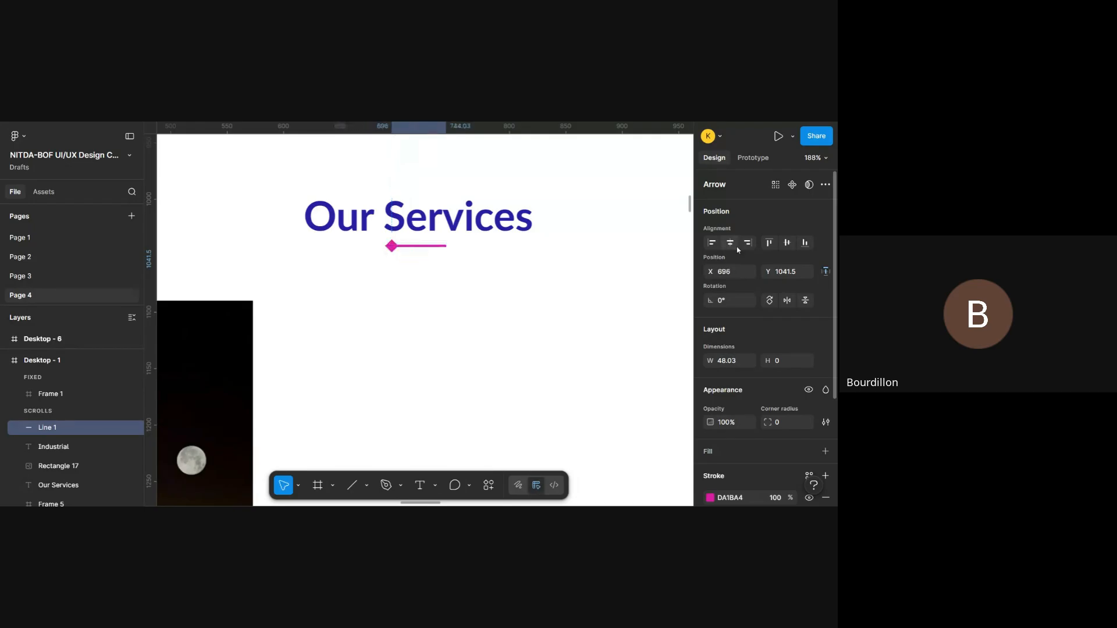
scroll(439, 265, "up", 1)
scroll(438, 264, "up", 2)
scroll(438, 264, "down", 5)
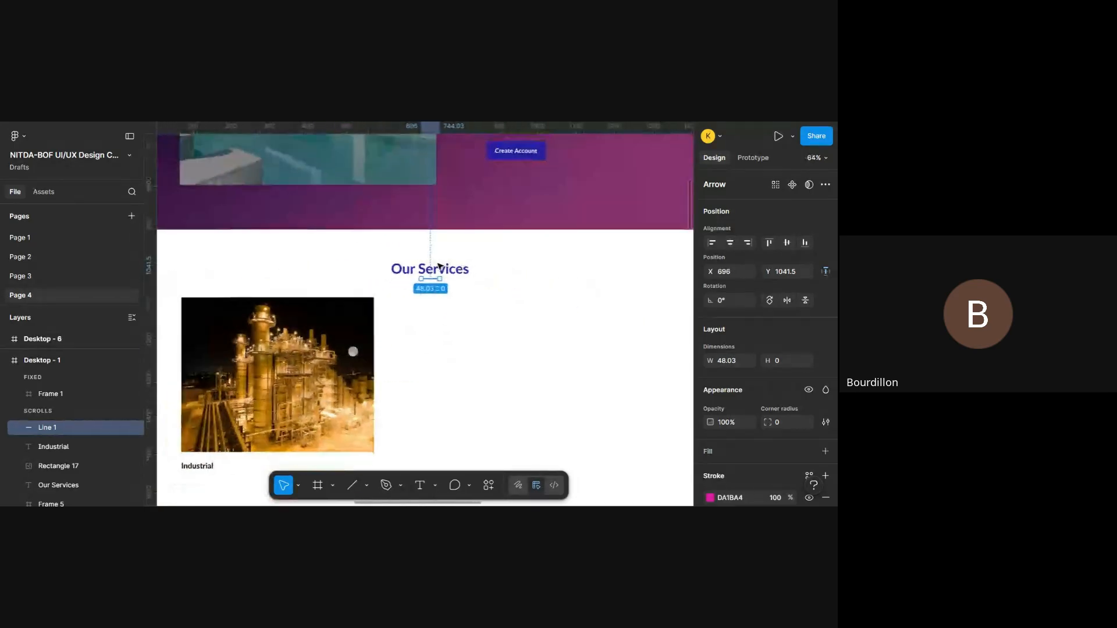
scroll(438, 264, "up", 5)
scroll(440, 266, "down", 4)
left_click(584, 333)
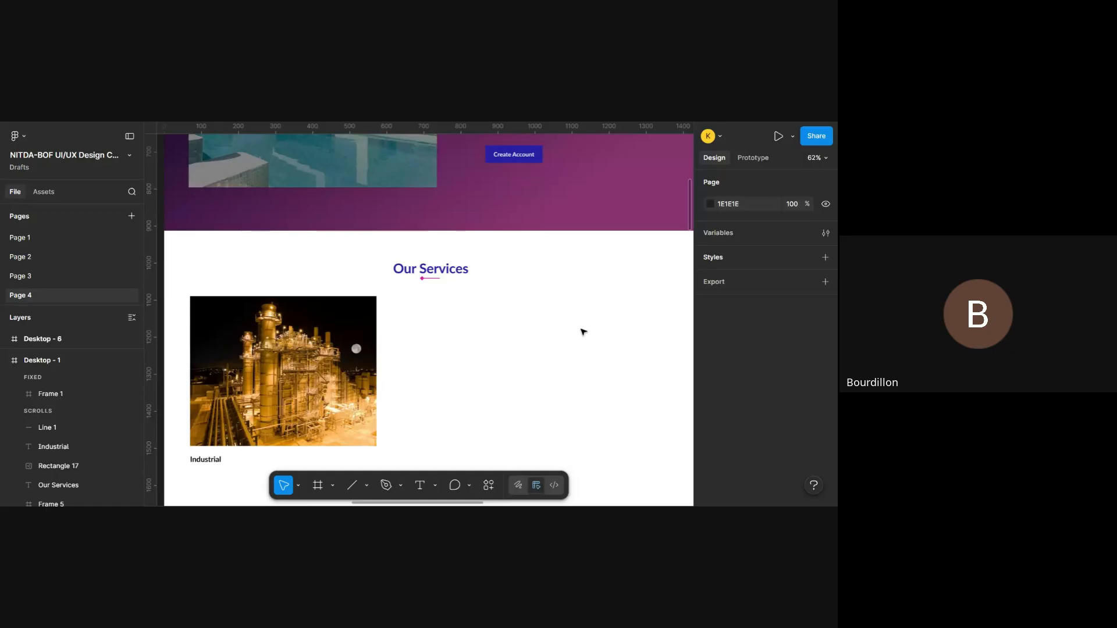
- Wrap the Our Services heading and its underline in a vertical auto layout frame with its contents aligned to the centre
scroll(583, 332, "down", 3)
scroll(584, 333, "up", 5)
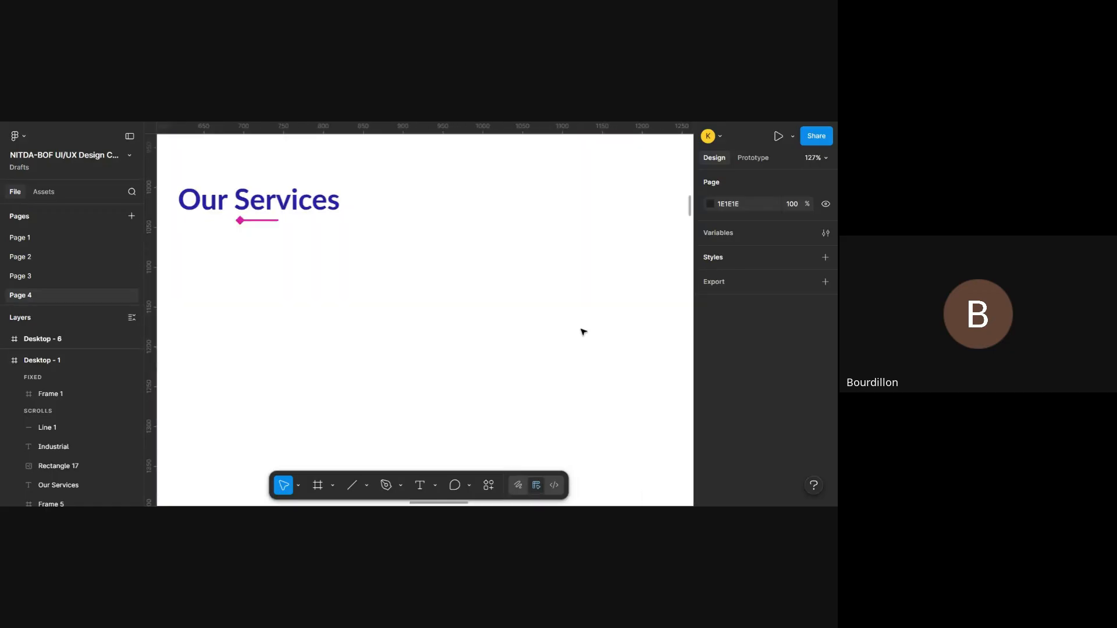
scroll(584, 332, "up", 3)
scroll(584, 333, "left", 5)
left_click(482, 287)
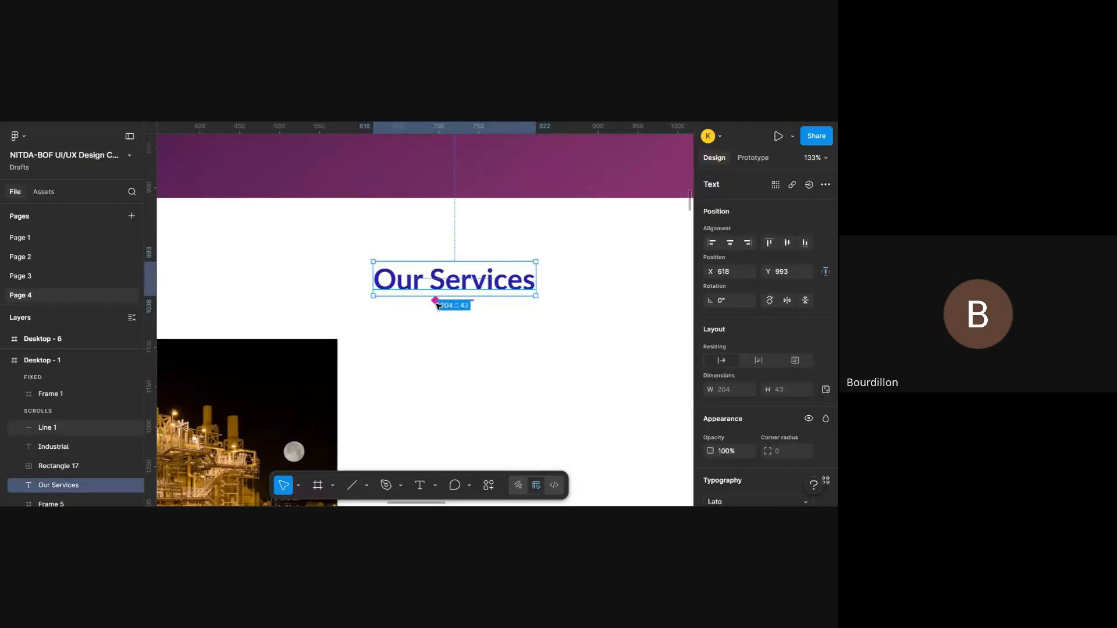
scroll(455, 301, "up", 5)
left_click(455, 301, "shift")
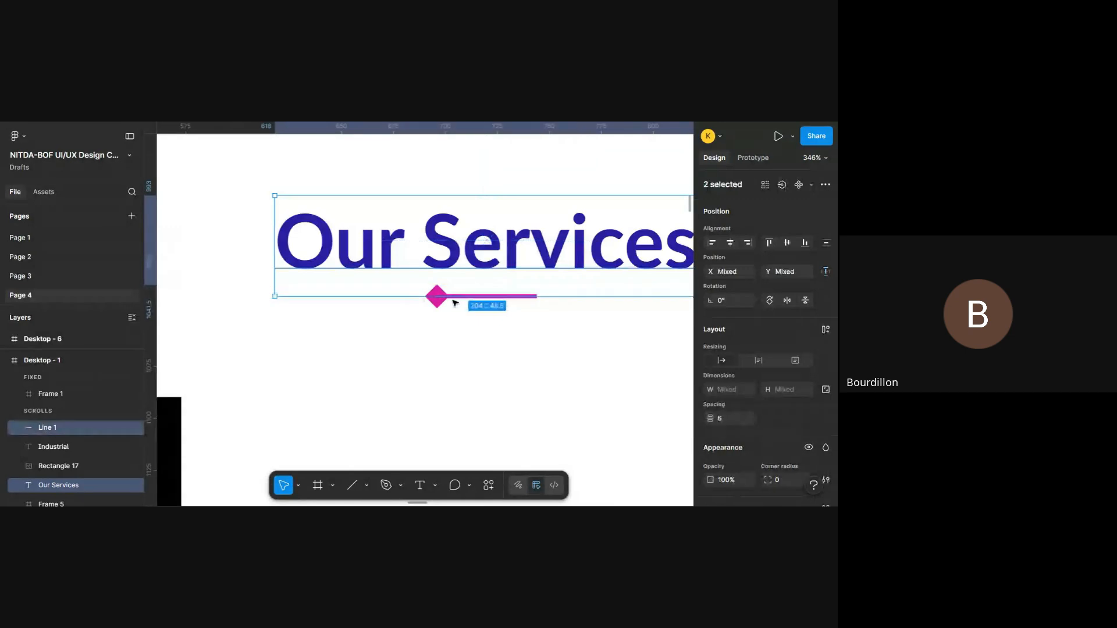
scroll(455, 302, "down", 5)
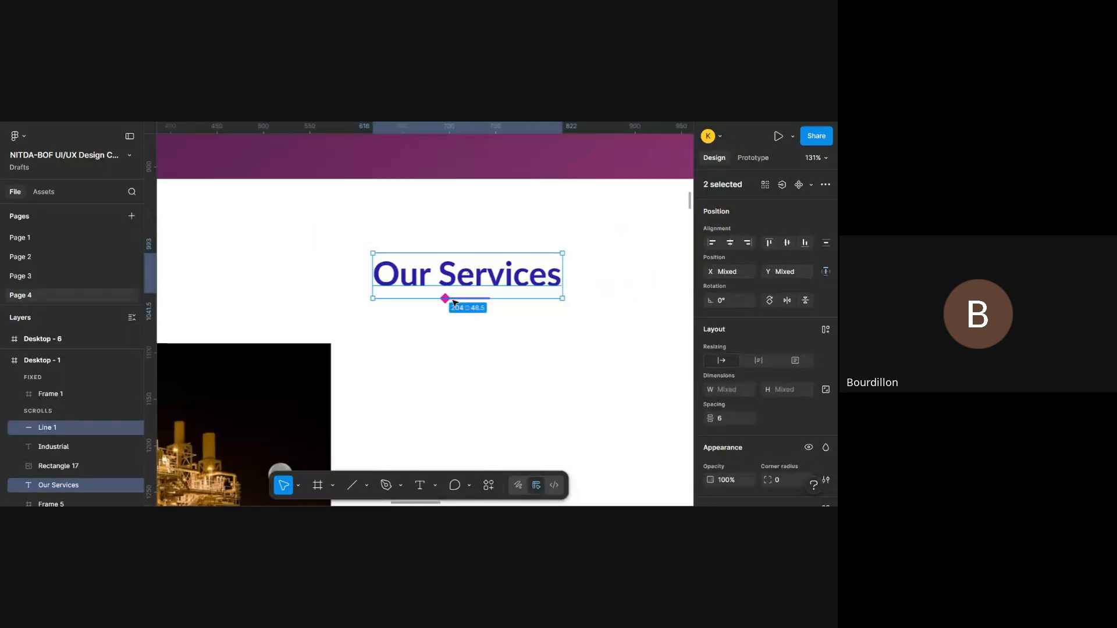
scroll(455, 301, "up", 2)
key("shift+a")
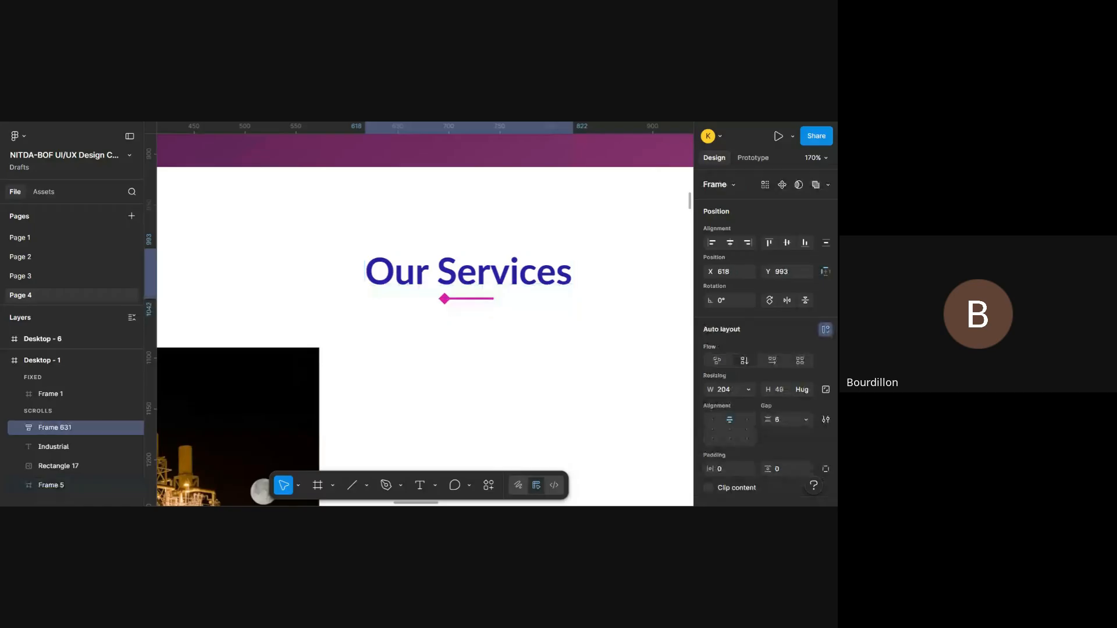
scroll(767, 322, "down", 3)
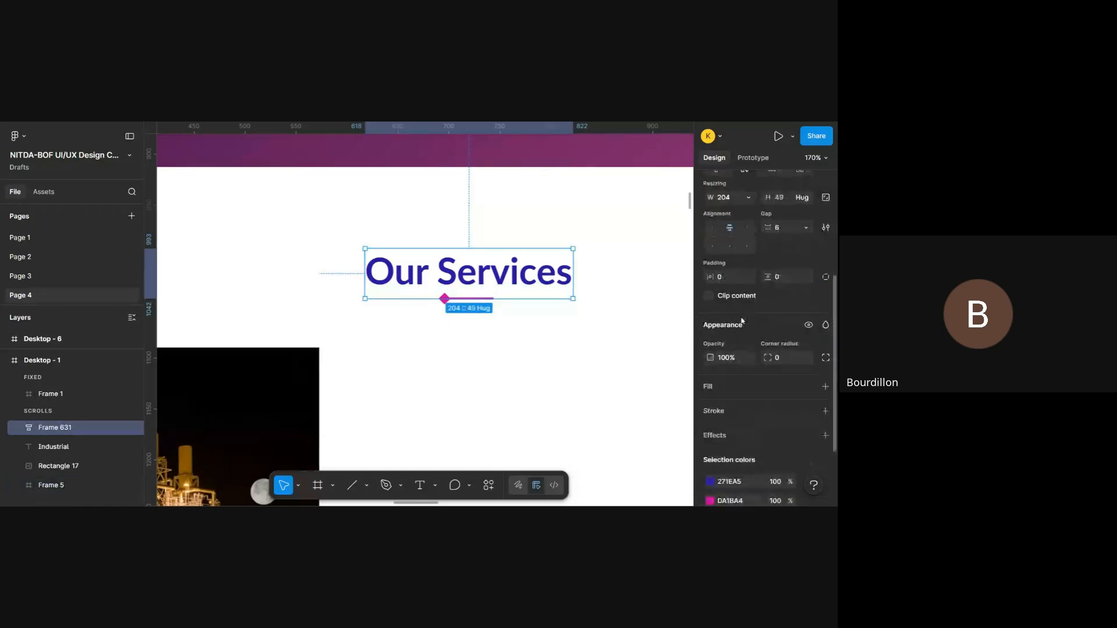
left_click(736, 240)
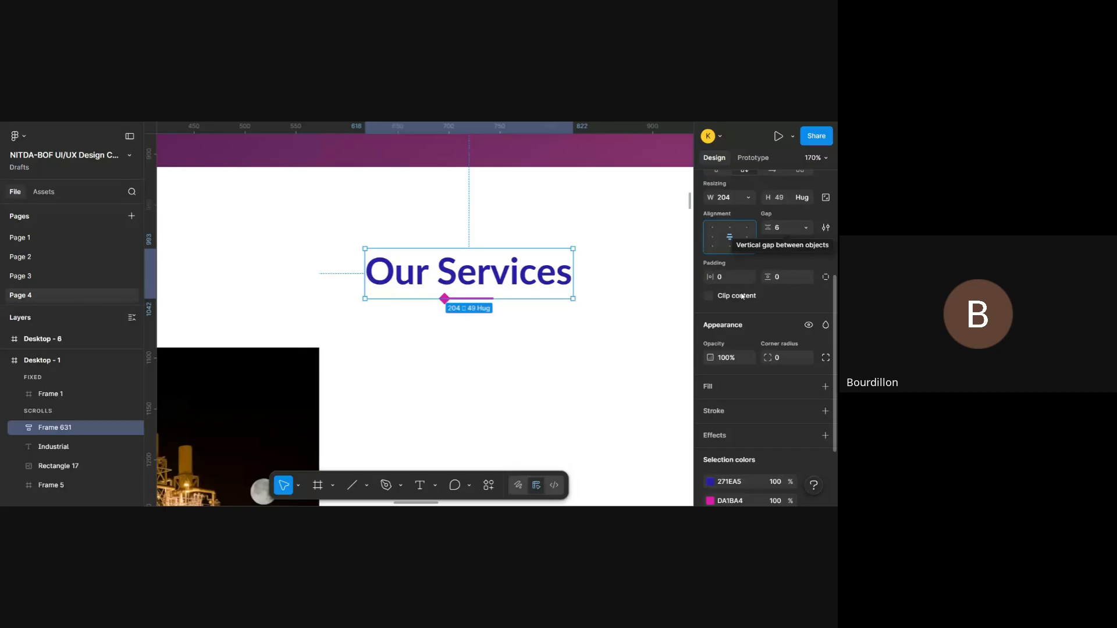
- Try a vertical gap of 0 between the heading and its underline in the auto layout frame
mouse_move(768, 227)
left_mouse_down()
mouse_move(813, 240)
mouse_move(760, 239)
left_mouse_up()
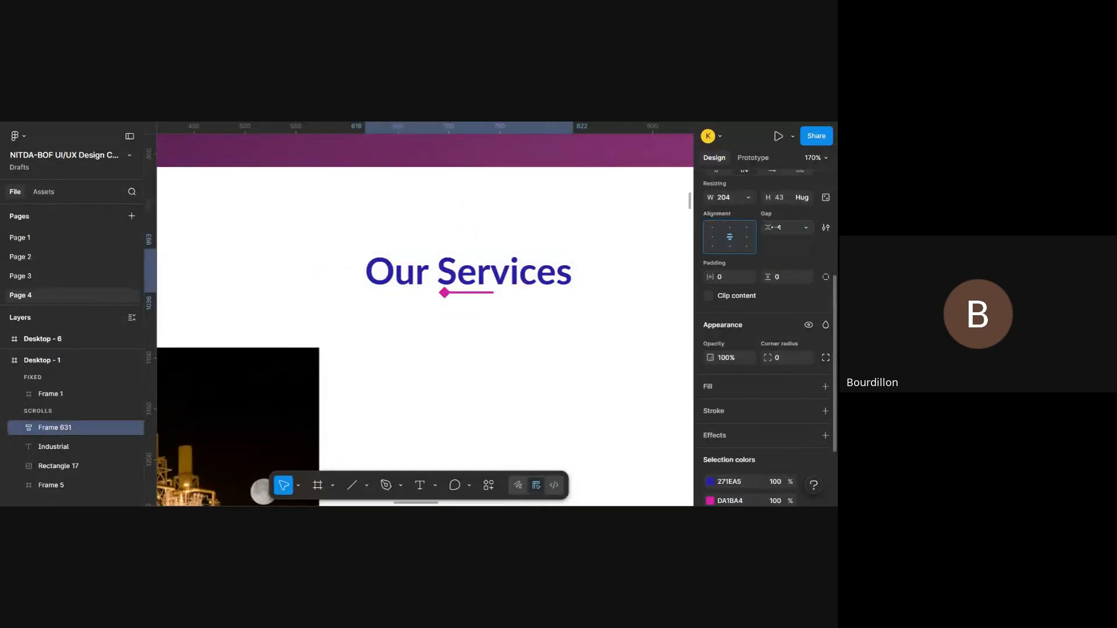
left_click(788, 230)
type("0")
key("Return")
scroll(442, 315, "down", 5)
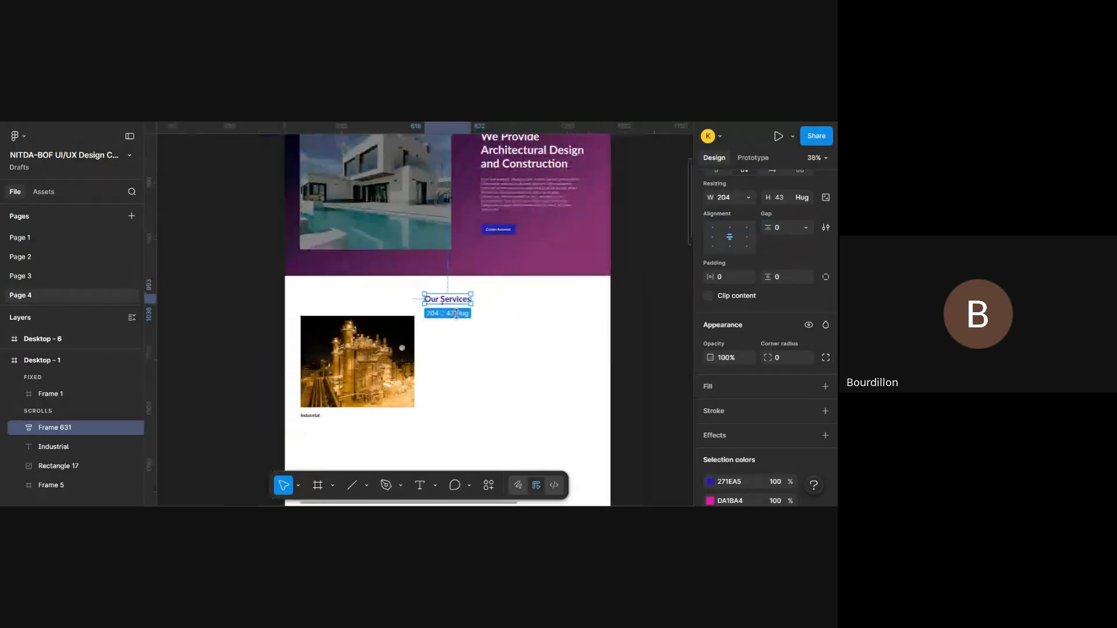
left_click(486, 329)
scroll(486, 328, "left", 2)
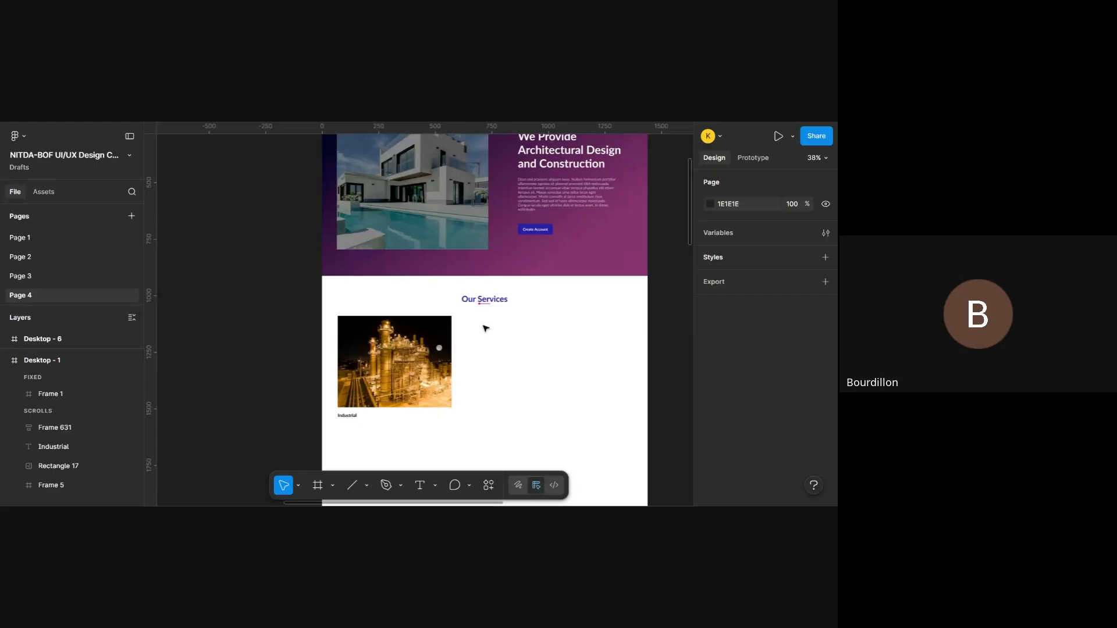
- Set the vertical gap of the heading's auto layout frame to 6 and deselect the frame
scroll(486, 329, "up", 5)
left_click(547, 260)
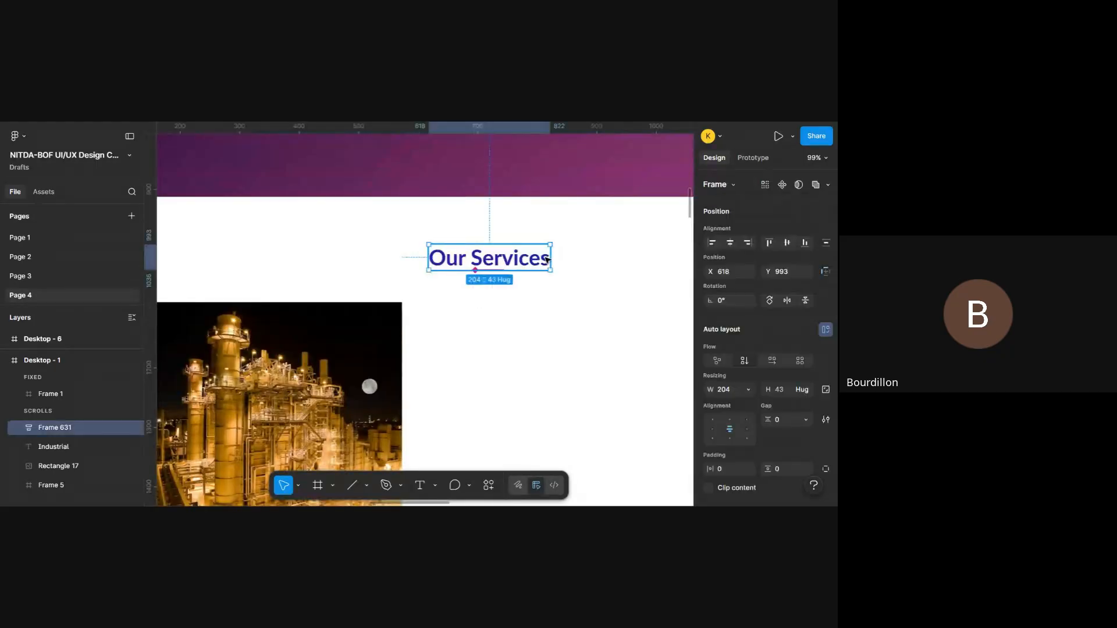
scroll(733, 407, "down", 2)
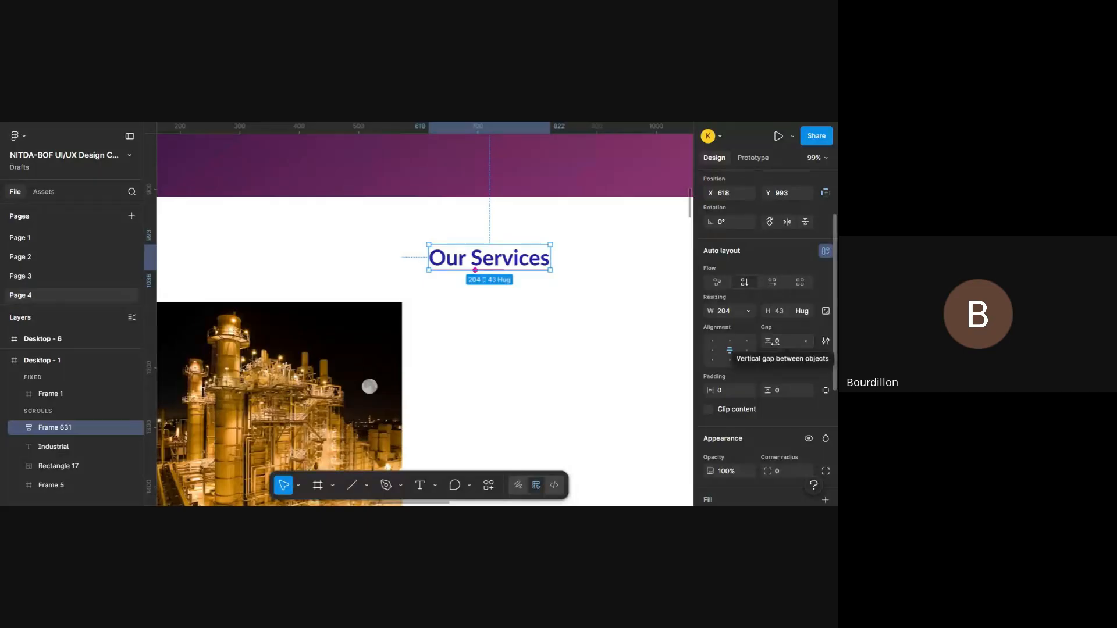
left_click_drag(773, 343, 782, 351)
scroll(524, 354, "down", 5)
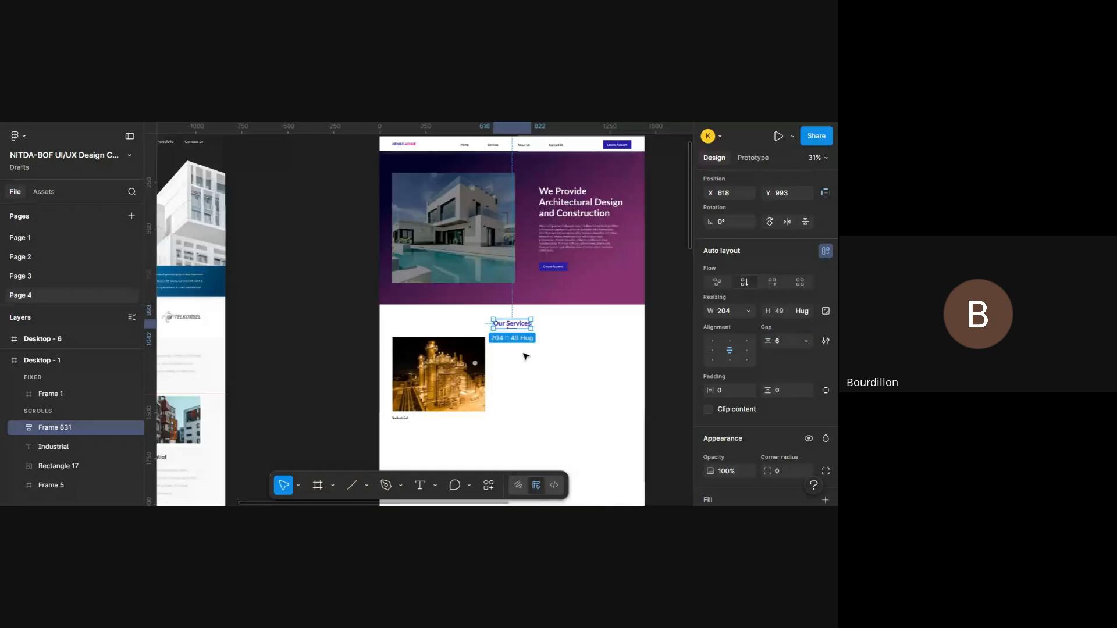
left_click(525, 356)
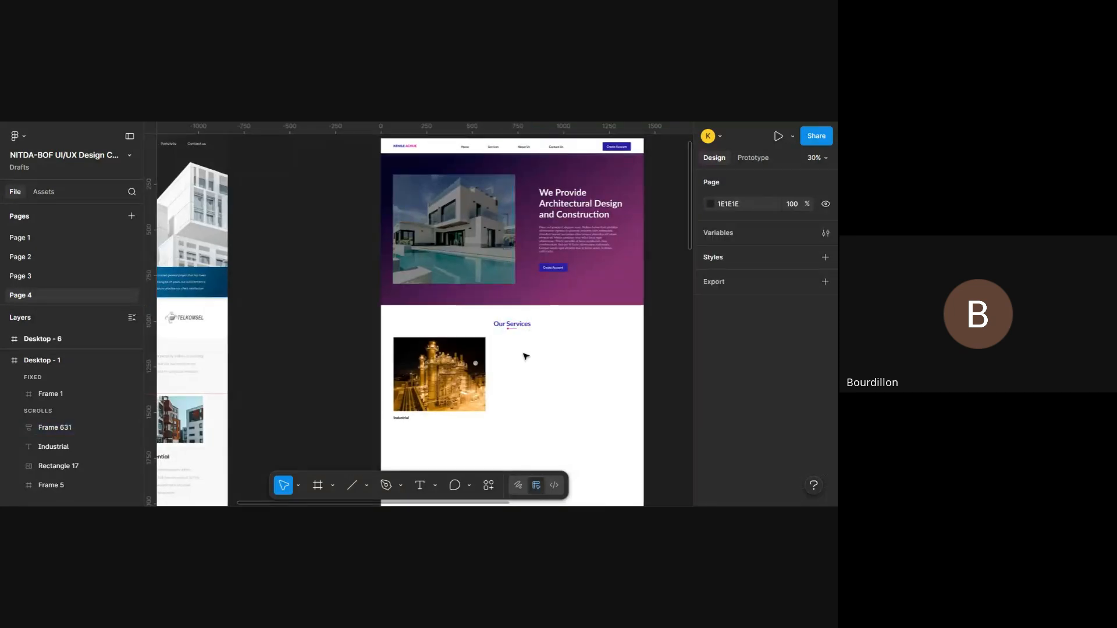
- Examine the heading group's alignment and the Industrial caption beneath the refinery photo
scroll(526, 356, "up", 3)
left_click(500, 239)
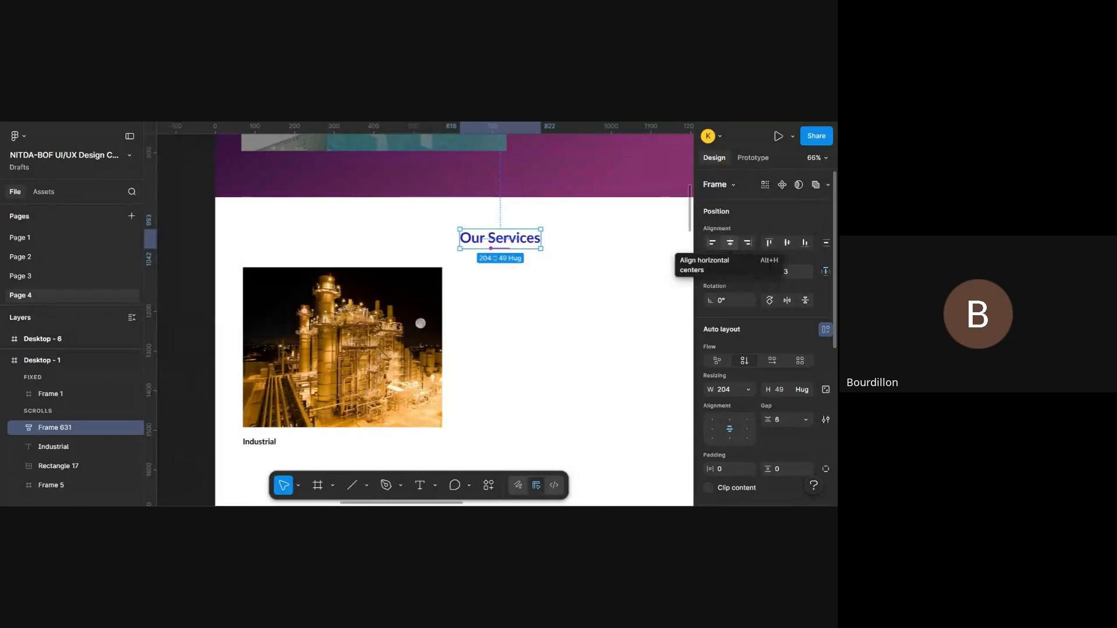
scroll(560, 360, "down", 3)
scroll(560, 359, "up", 5, "ctrl")
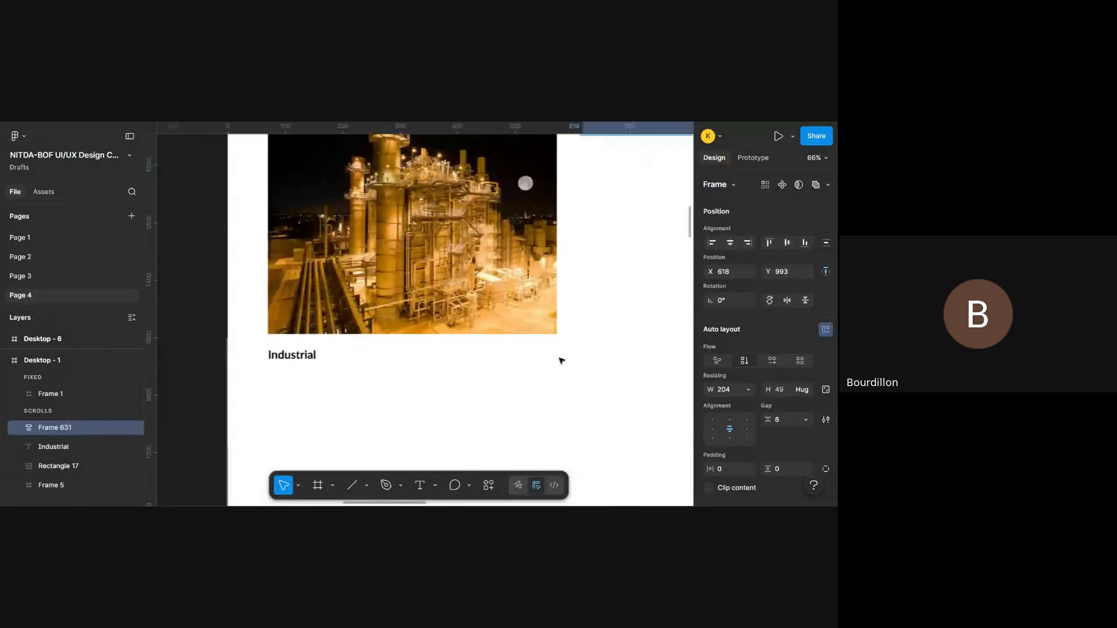
scroll(560, 359, "left", 2)
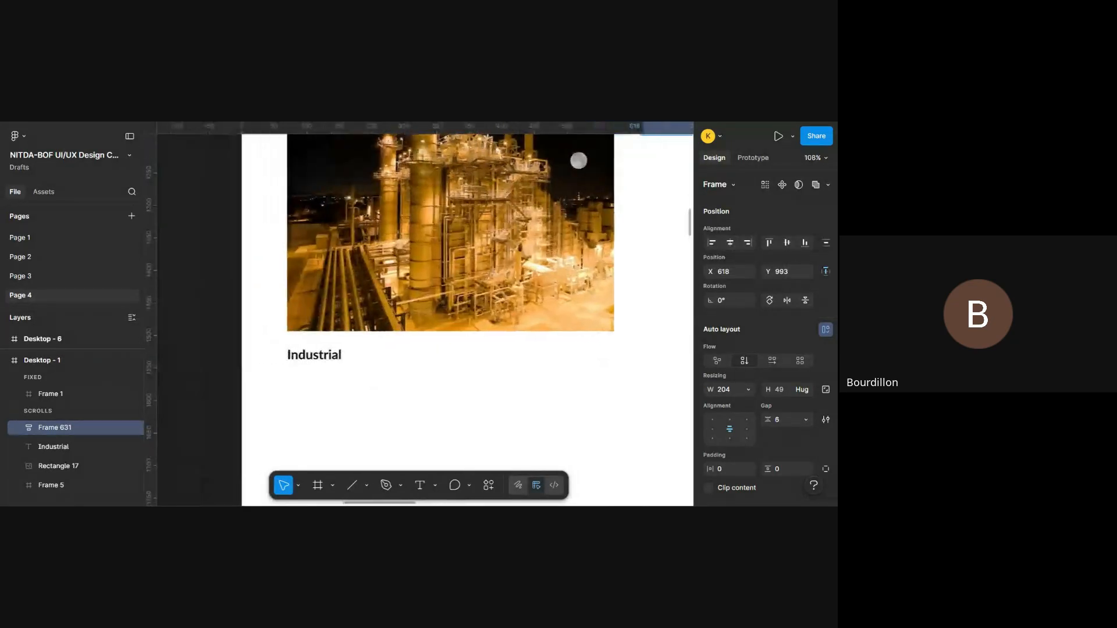
left_click(337, 361)
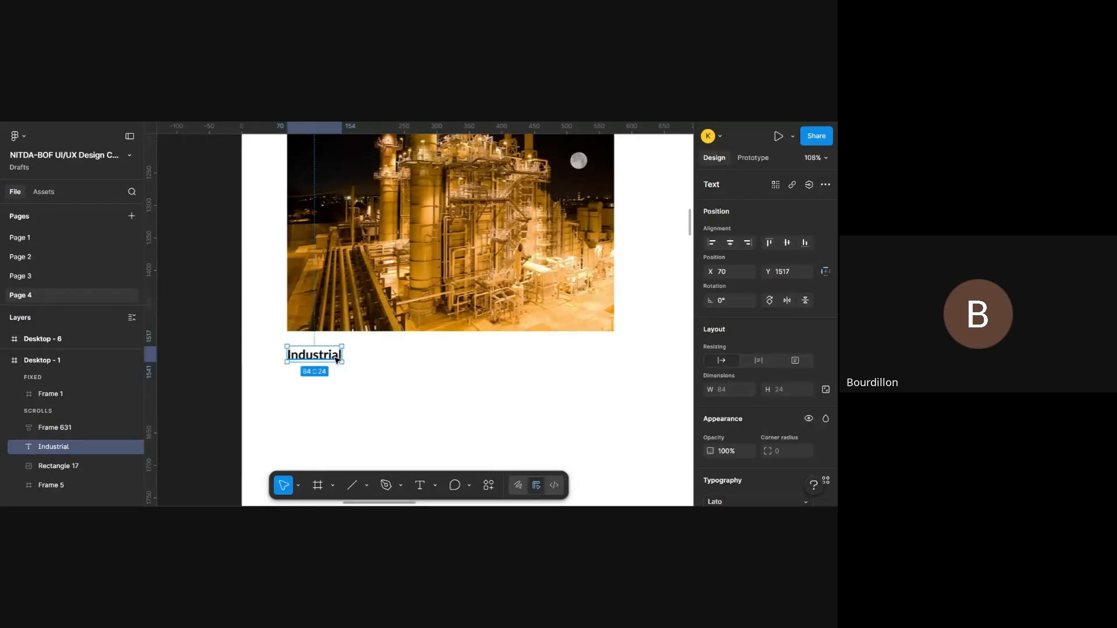
scroll(337, 360, "up", 2)
left_click(406, 377)
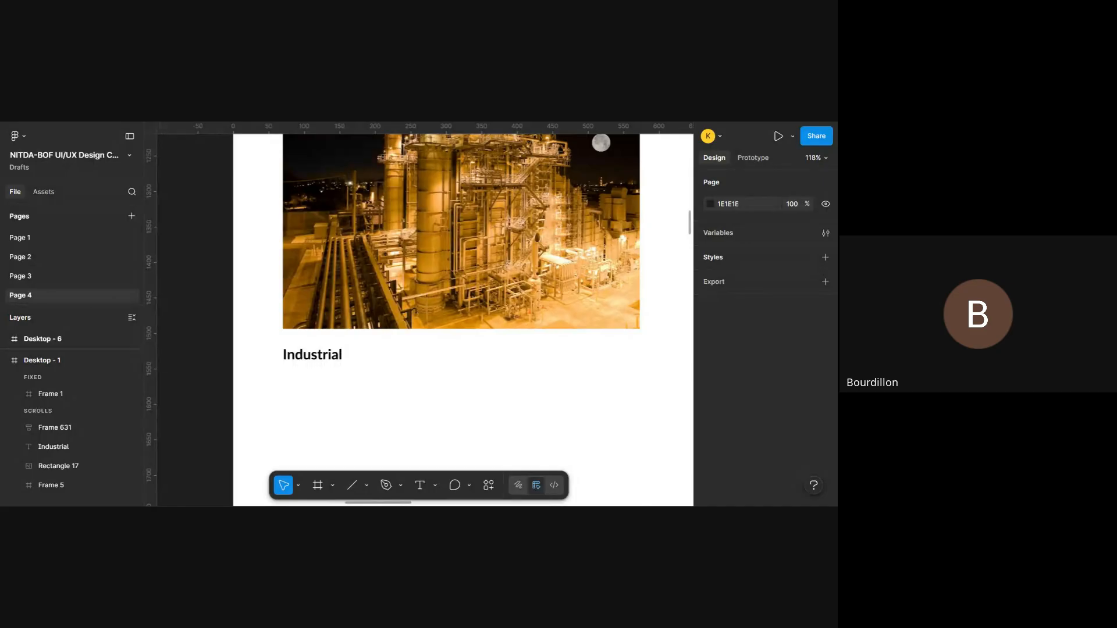
scroll(292, 381, "up", 1)
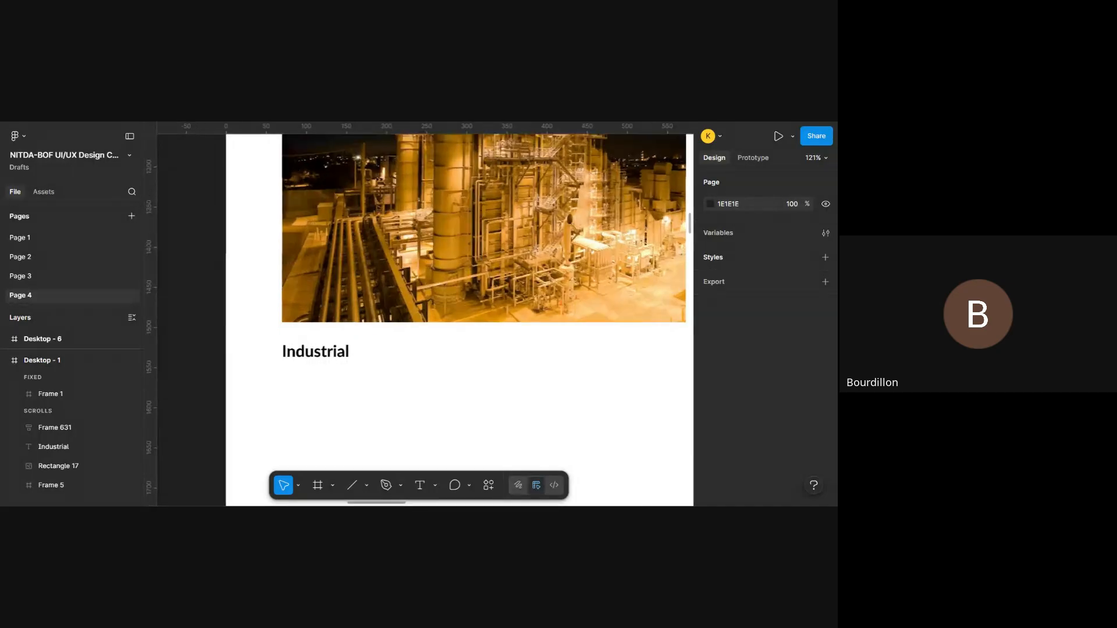
- Copy the first paragraph of the lorem ipsum text block above the Desktop - 1 frame
scroll(292, 381, "down", 6)
scroll(291, 381, "down", 6)
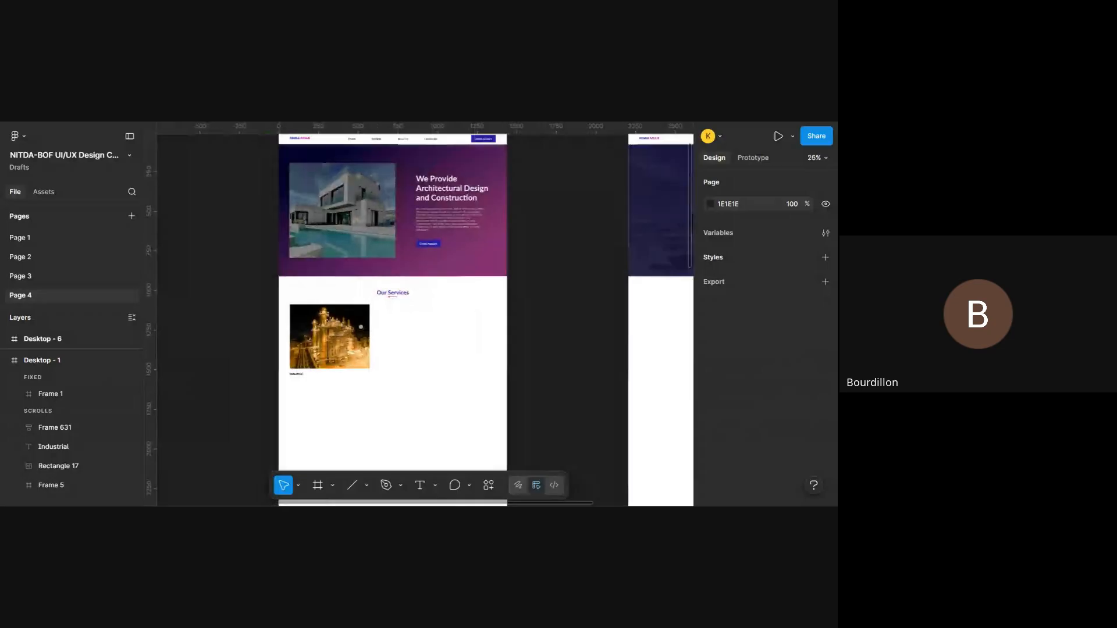
scroll(291, 381, "down", 3)
scroll(292, 375, "up", 10)
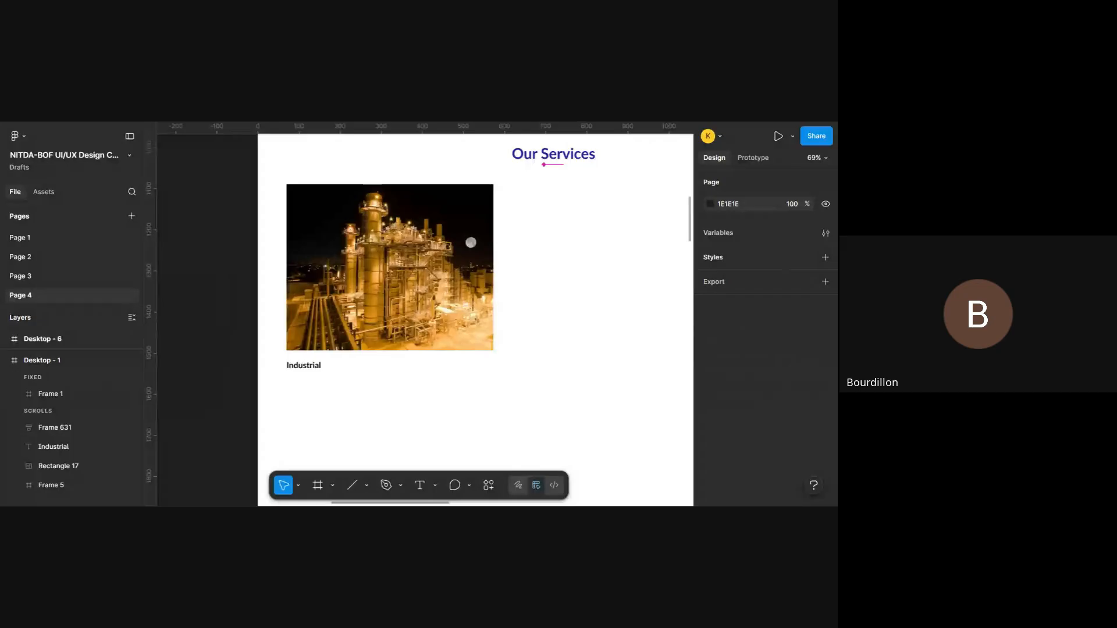
scroll(292, 380, "up", 3)
scroll(292, 380, "down", 8)
scroll(292, 380, "up", 4)
scroll(292, 380, "down", 1)
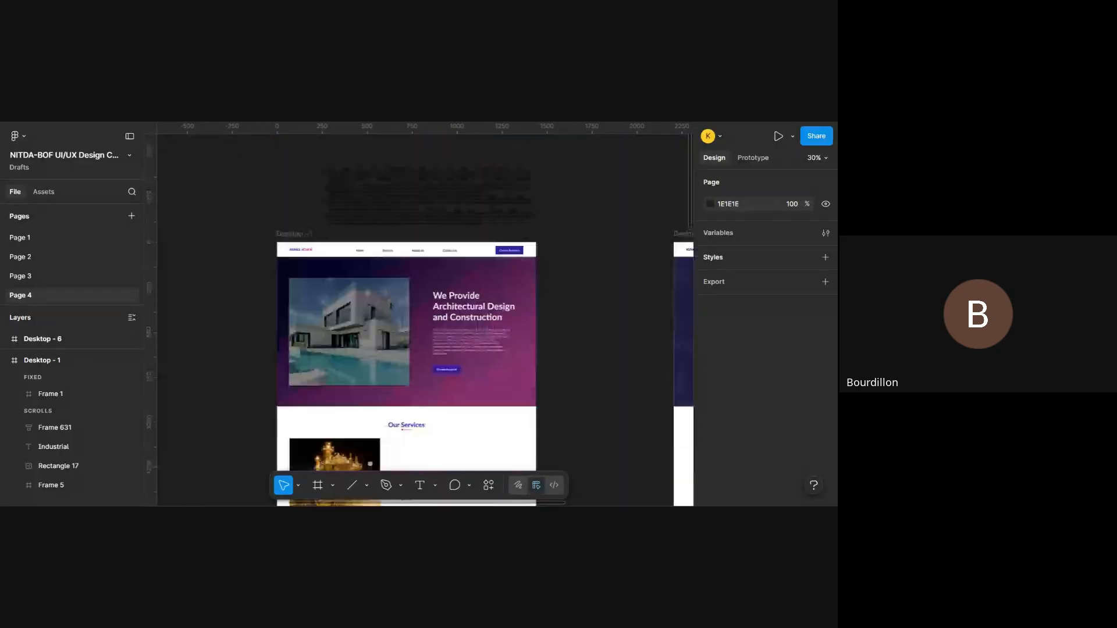
scroll(441, 212, "up", 1)
left_click(440, 211)
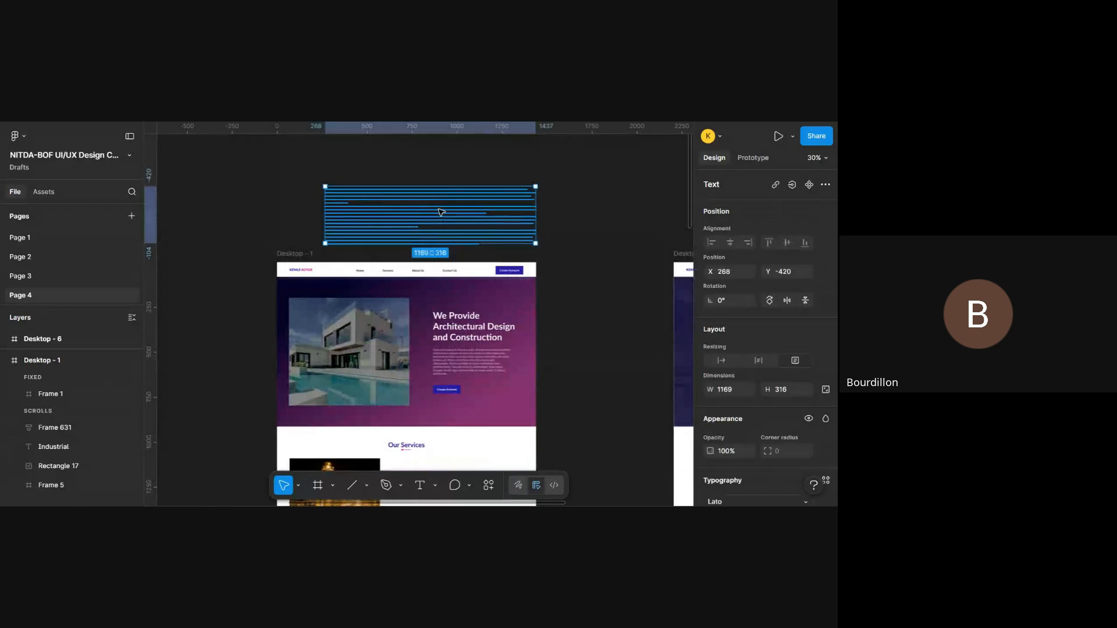
double_click(440, 212)
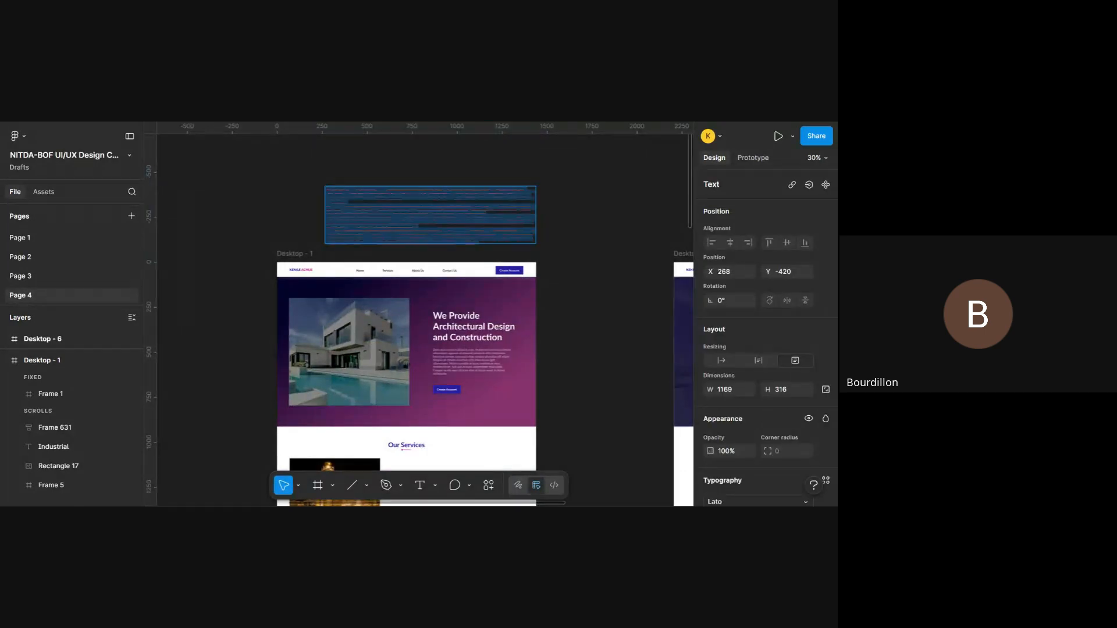
triple_click(430, 195)
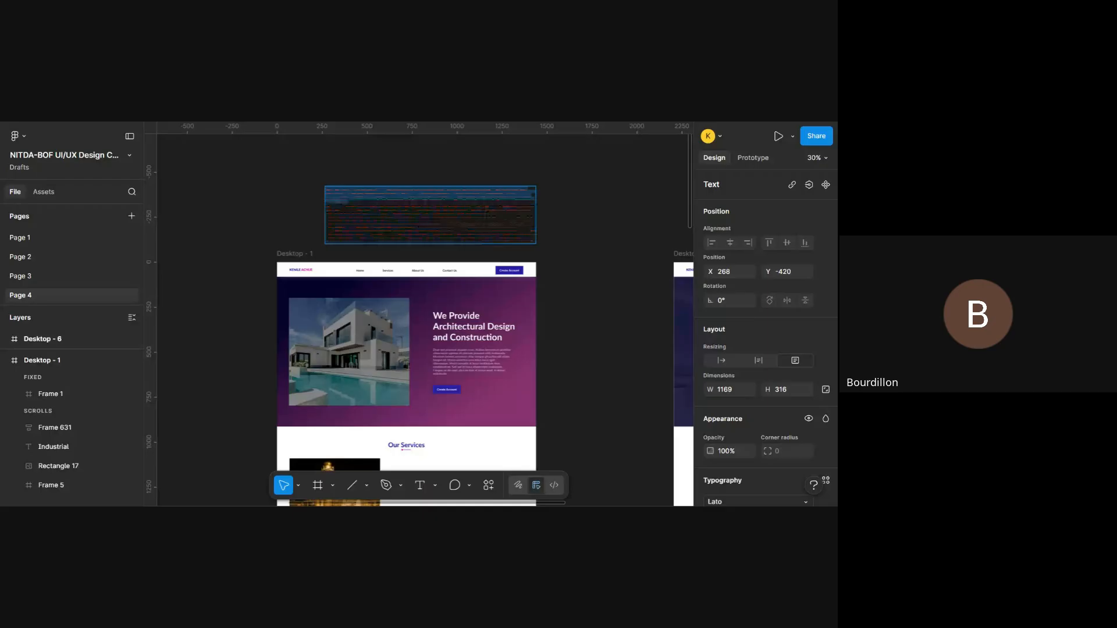
- Create a text box about 497 by 161 beneath the Industrial caption and paste the copied lorem ipsum paragraph into it
scroll(288, 323, "down", 5)
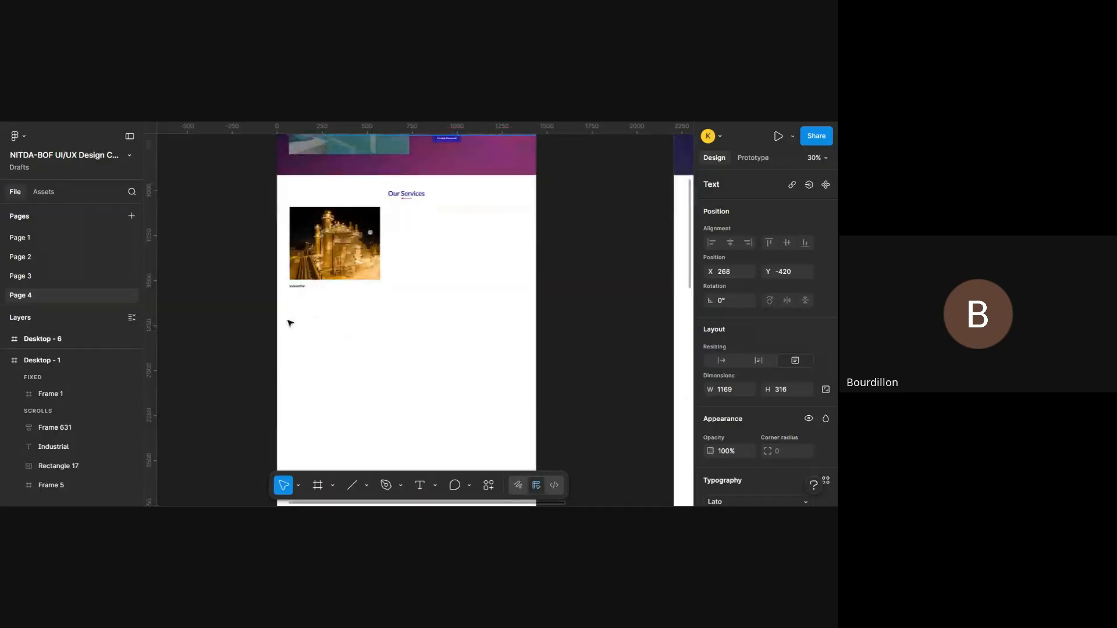
scroll(288, 323, "up", 5)
scroll(288, 323, "up", 2)
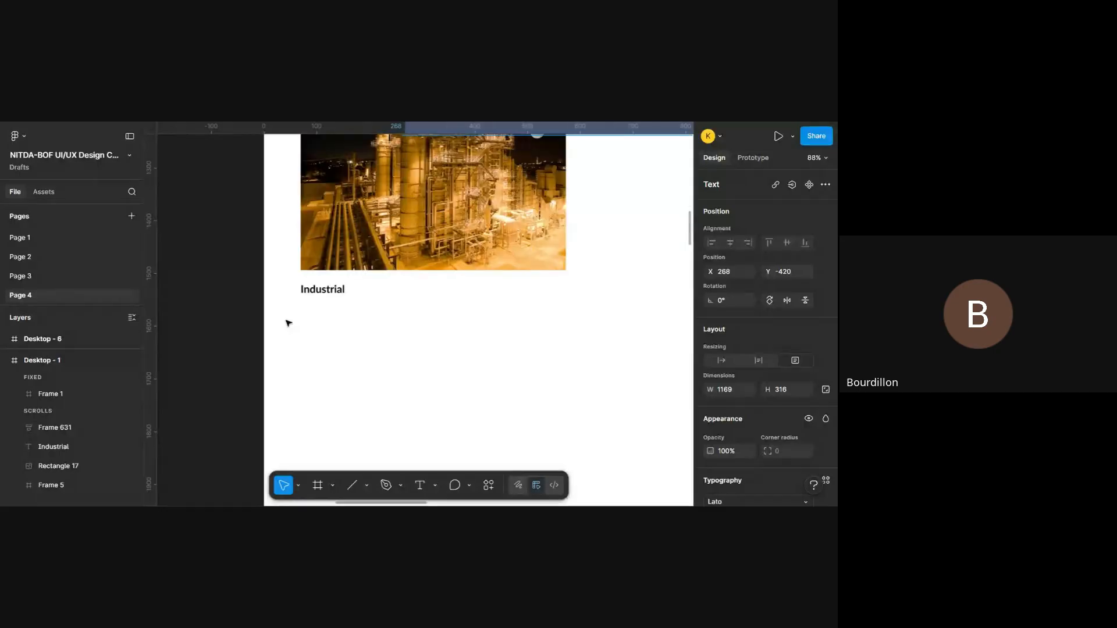
scroll(288, 322, "up", 2)
key("t")
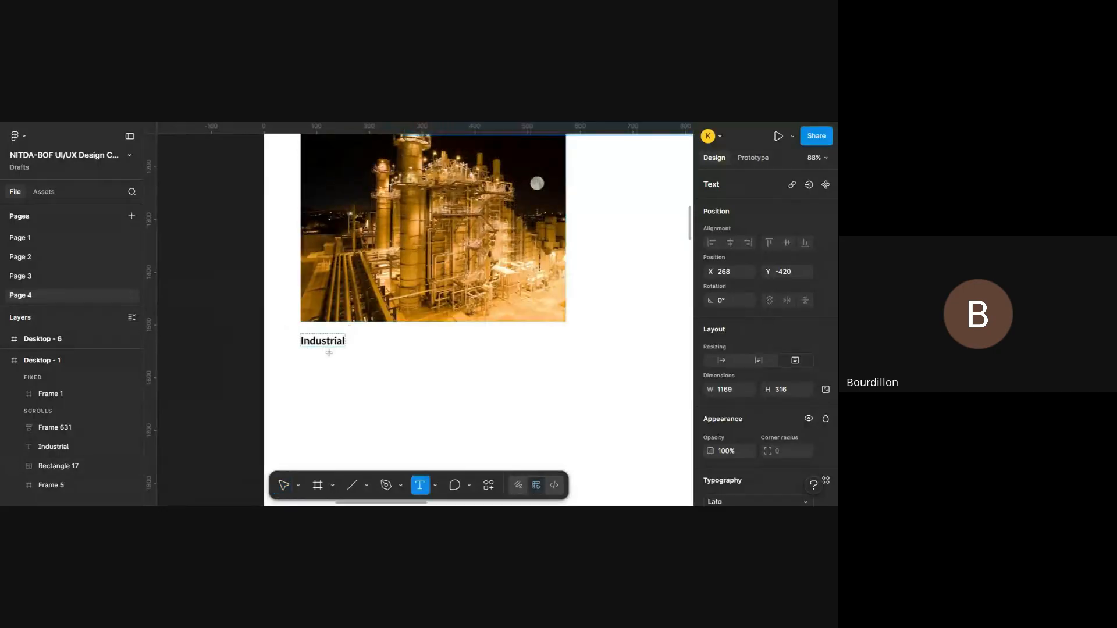
left_click_drag(303, 357, 569, 442)
key("Escape")
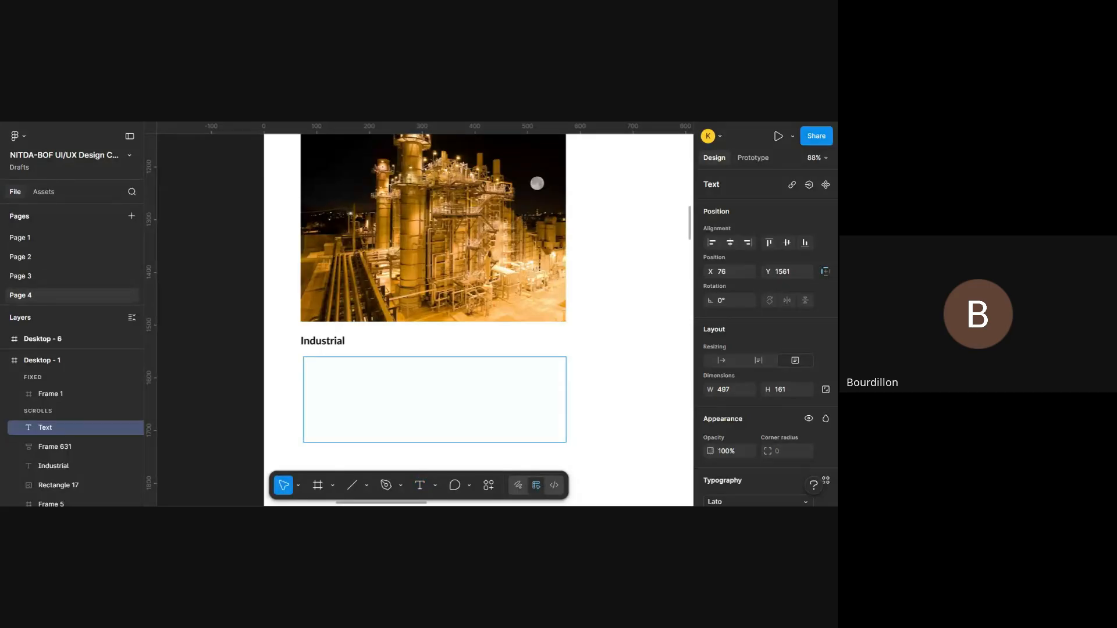
key("ctrl+v")
left_click(634, 341)
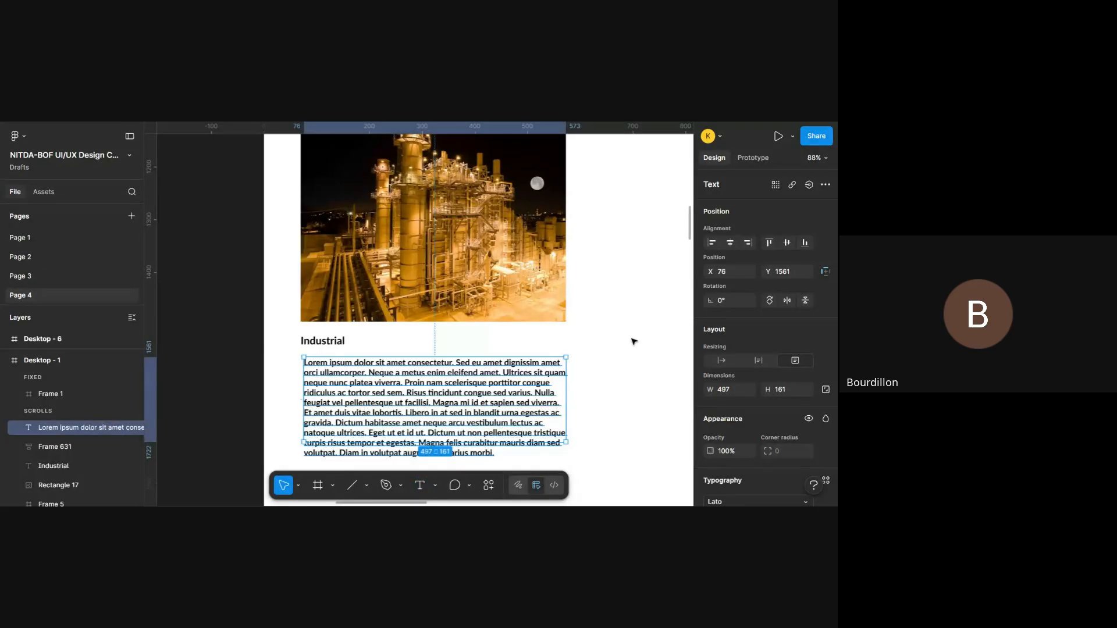
- Delete the description text from "gravida" to the end and fit the text box height to about 128
scroll(634, 342, "down", 1)
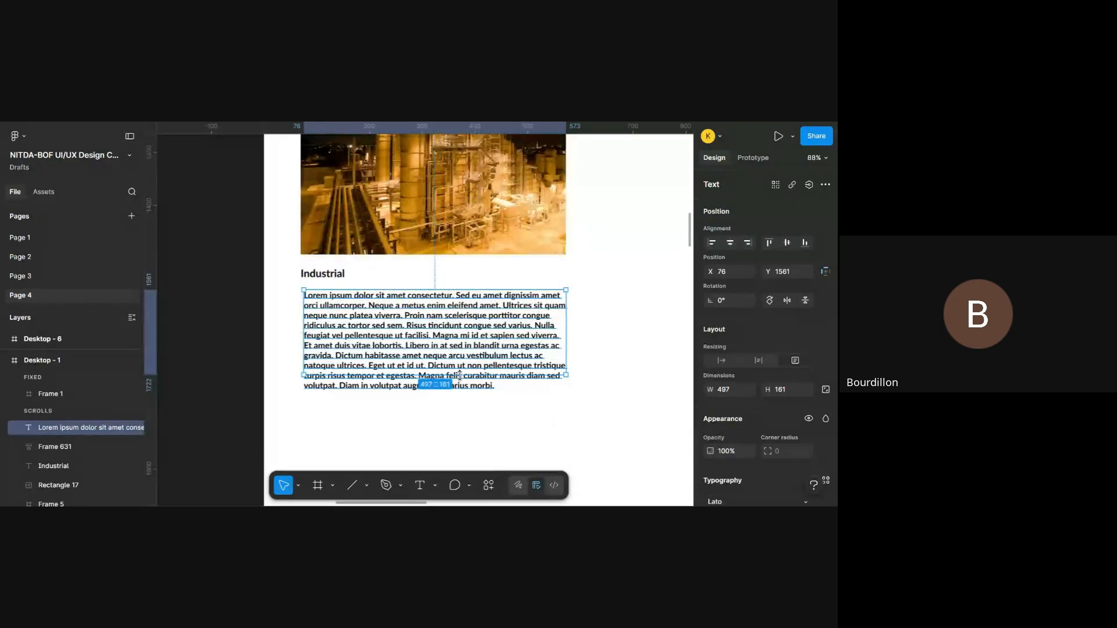
left_click_drag(457, 375, 459, 389)
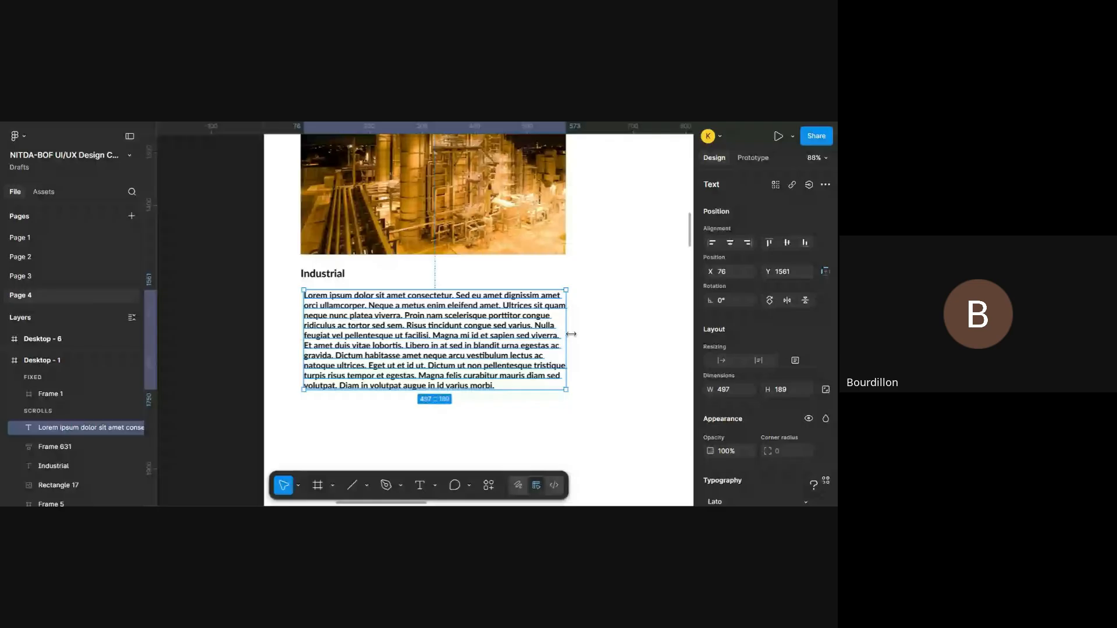
double_click(525, 351)
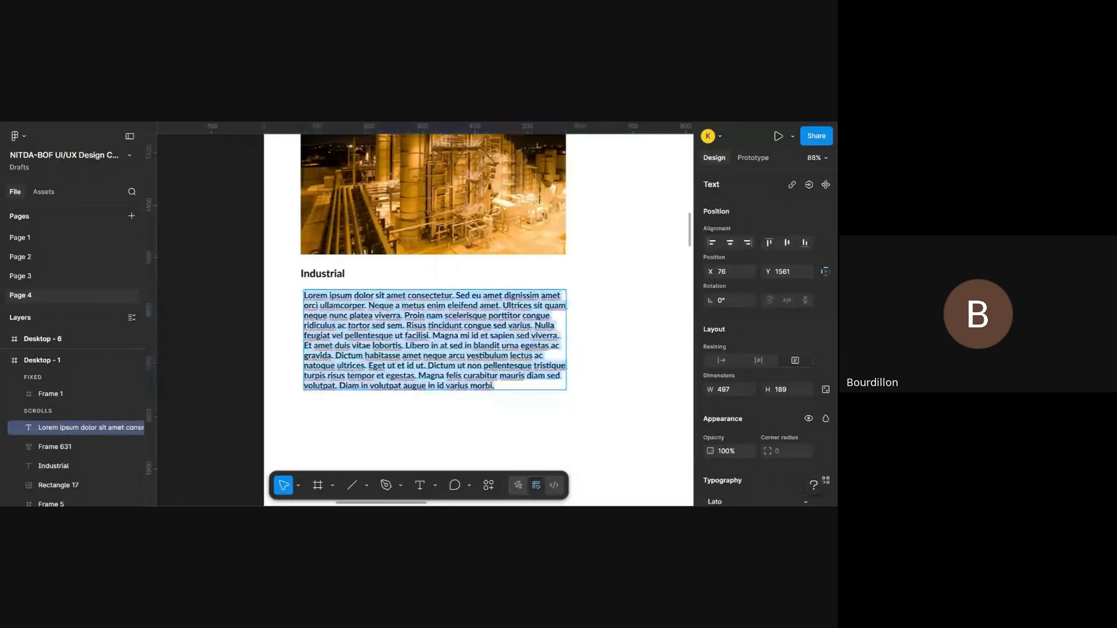
left_click_drag(494, 386, 335, 356)
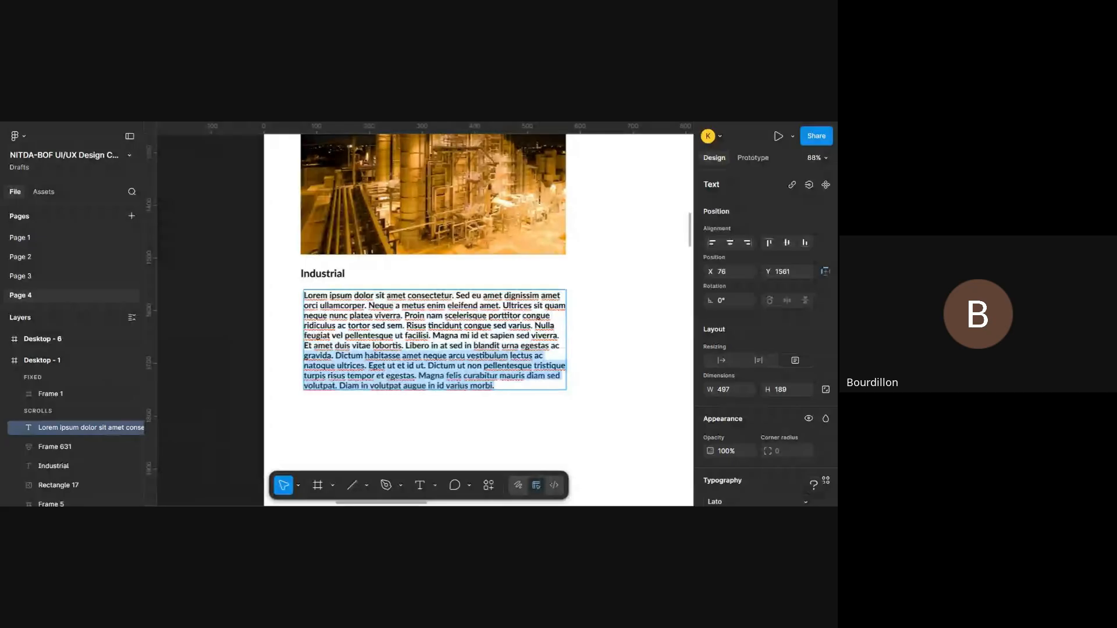
key("BackSpace")
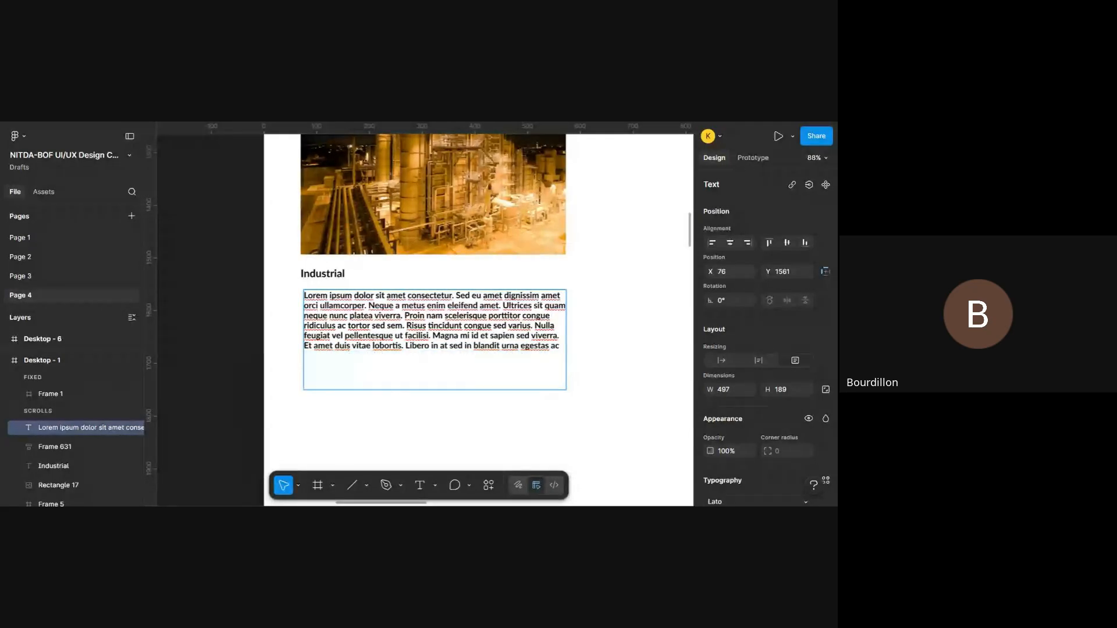
key("Escape")
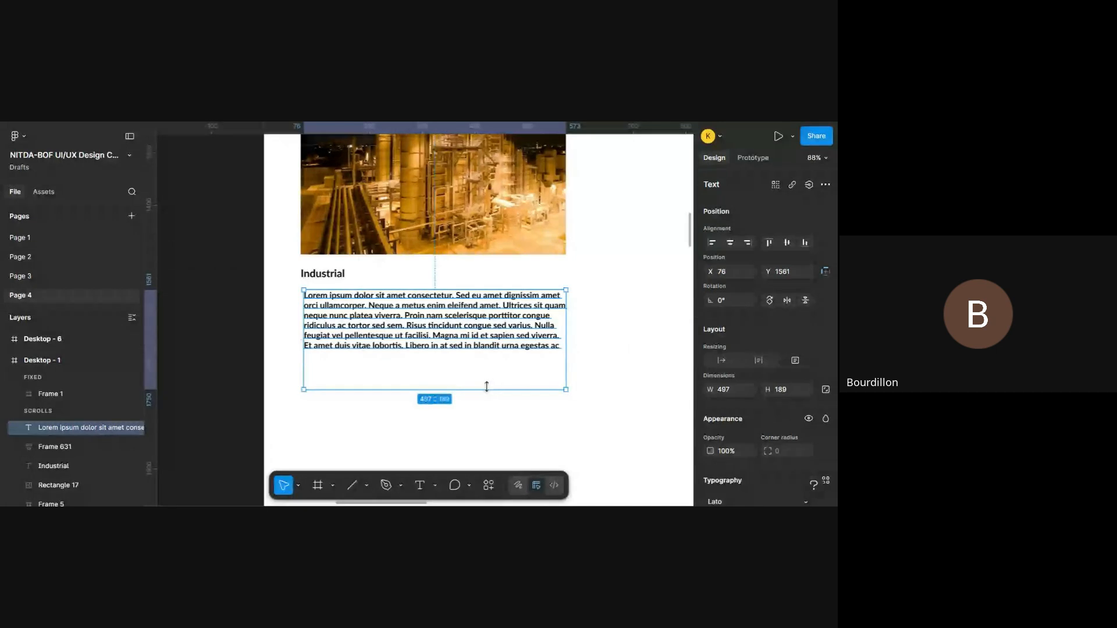
left_click_drag(487, 390, 489, 357)
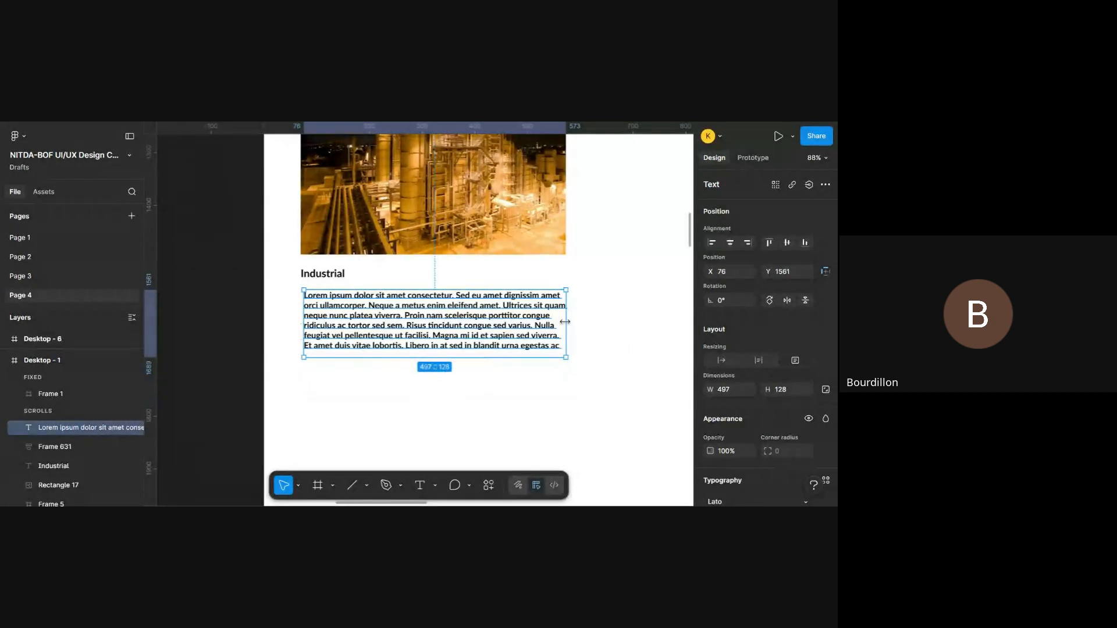
mouse_move(566, 324)
left_mouse_down()
mouse_move(540, 324)
mouse_move(566, 324)
left_mouse_up()
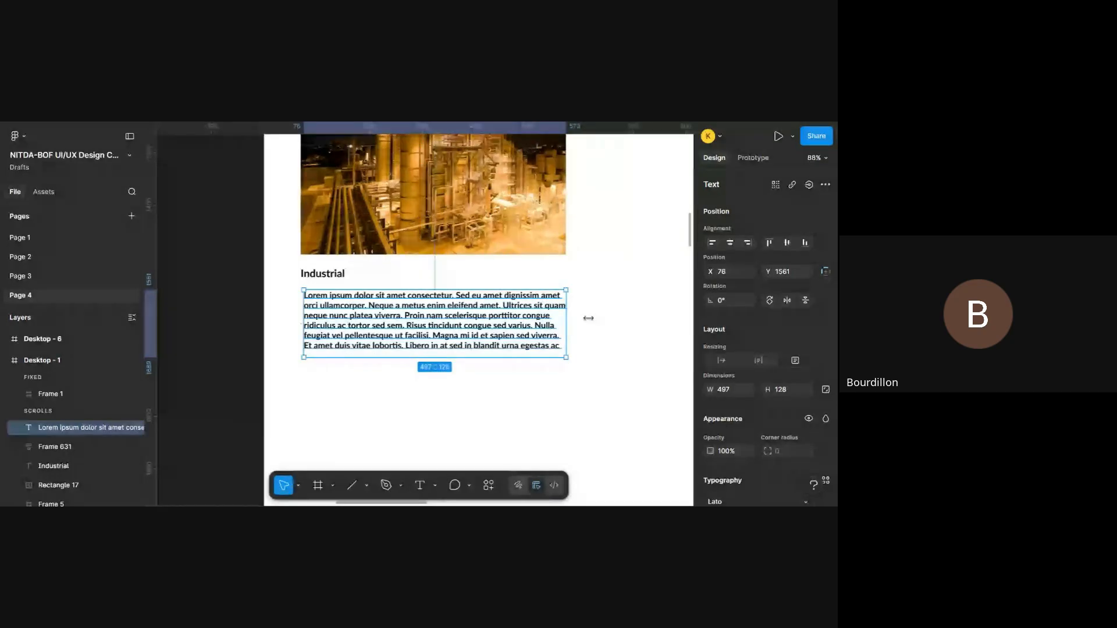
- Set the description text to Regular weight at size 16 and shorten its text box to about 122 high
scroll(752, 399, "down", 5)
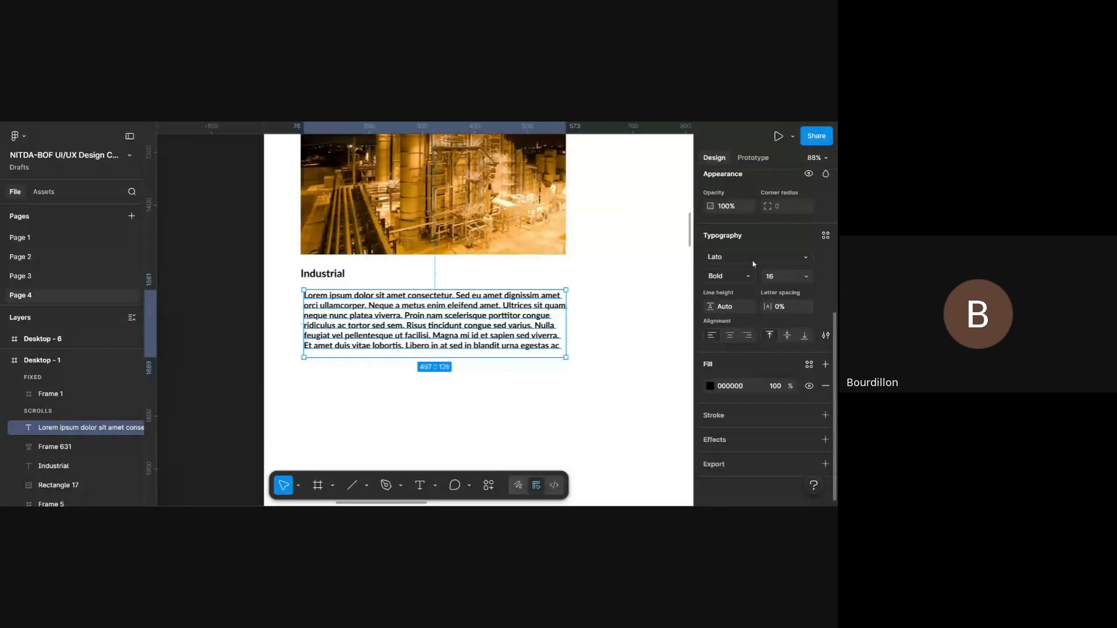
left_click(727, 277)
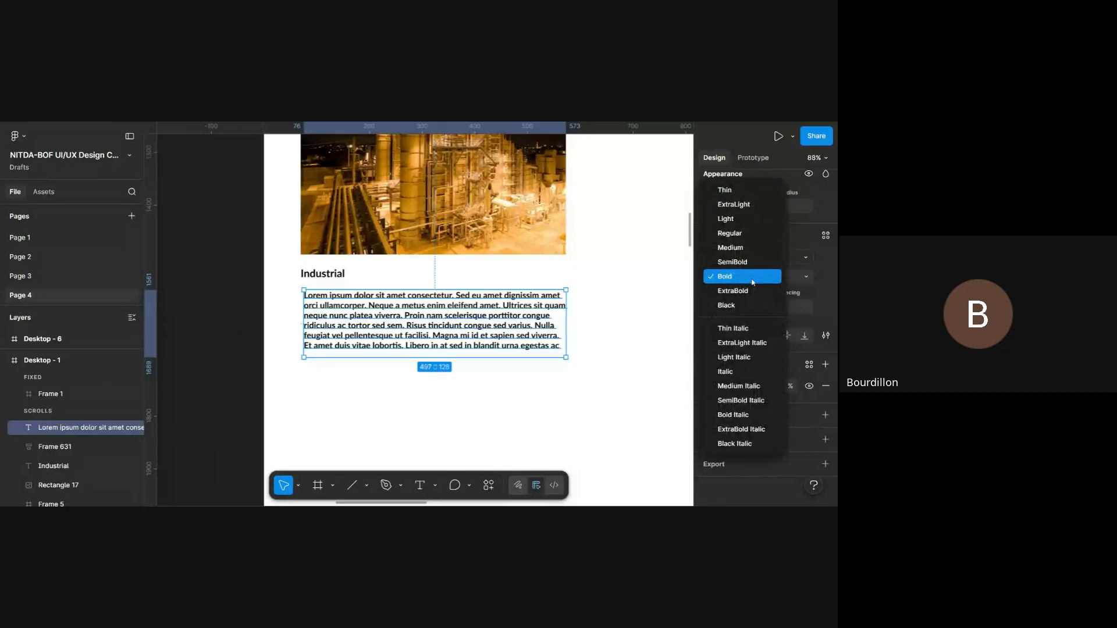
left_click(759, 242)
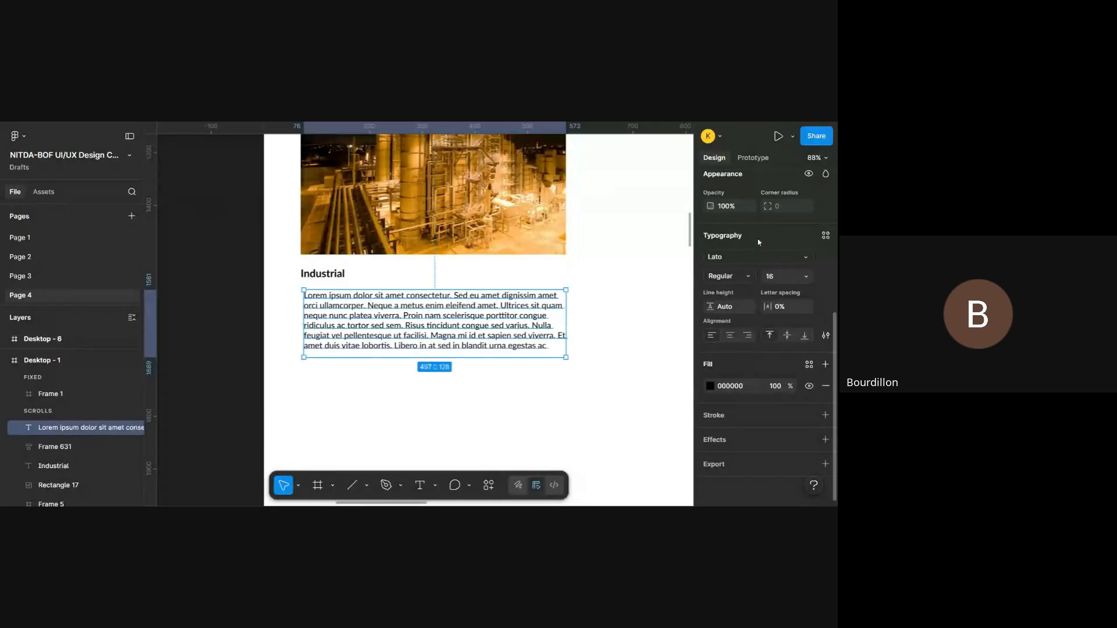
left_click_drag(507, 362, 508, 354)
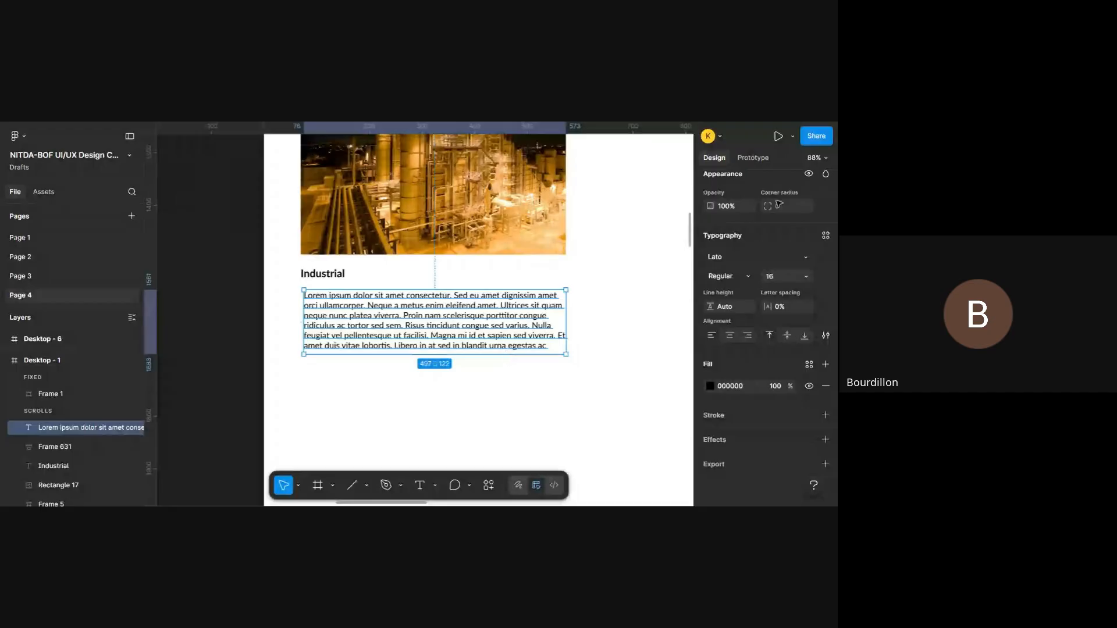
left_click(807, 276)
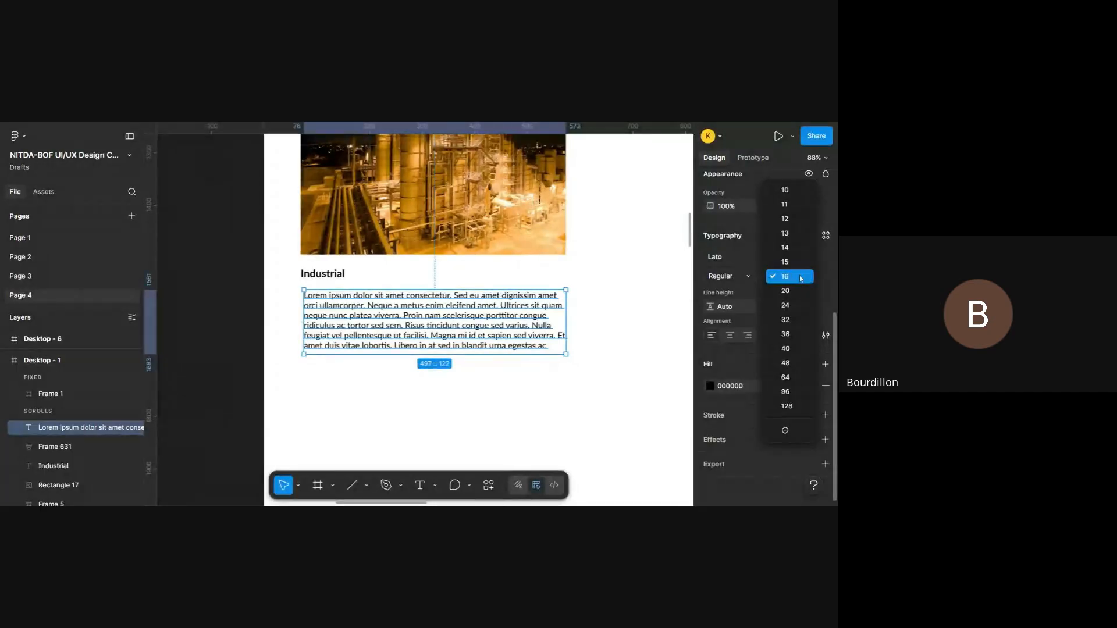
left_click(800, 277)
scroll(500, 383, "down", 2)
scroll(499, 383, "down", 8)
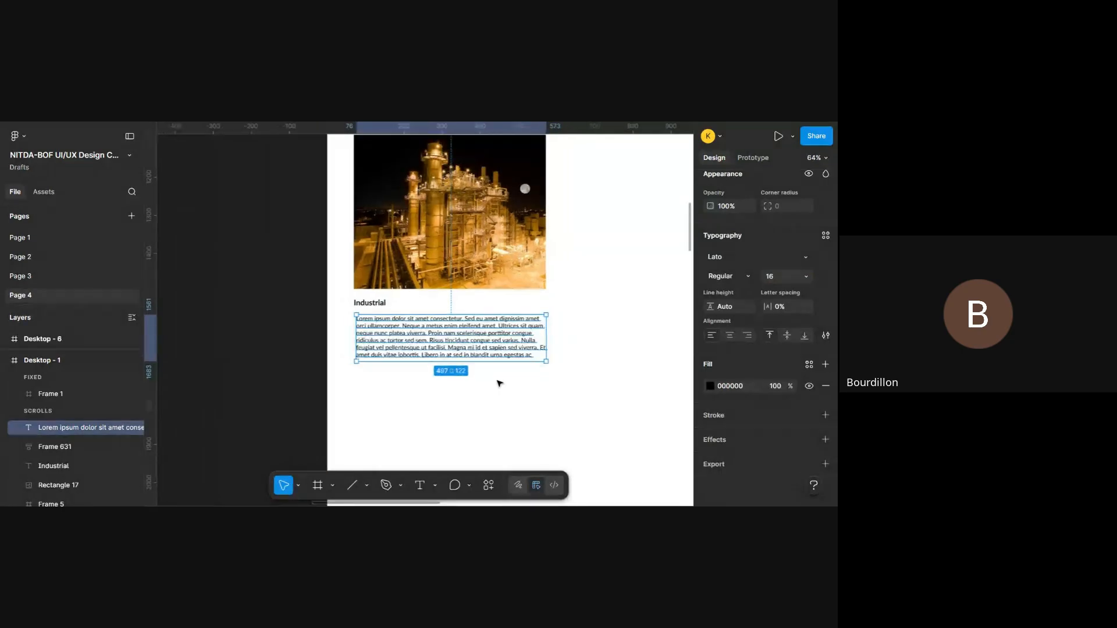
scroll(497, 381, "up", 5)
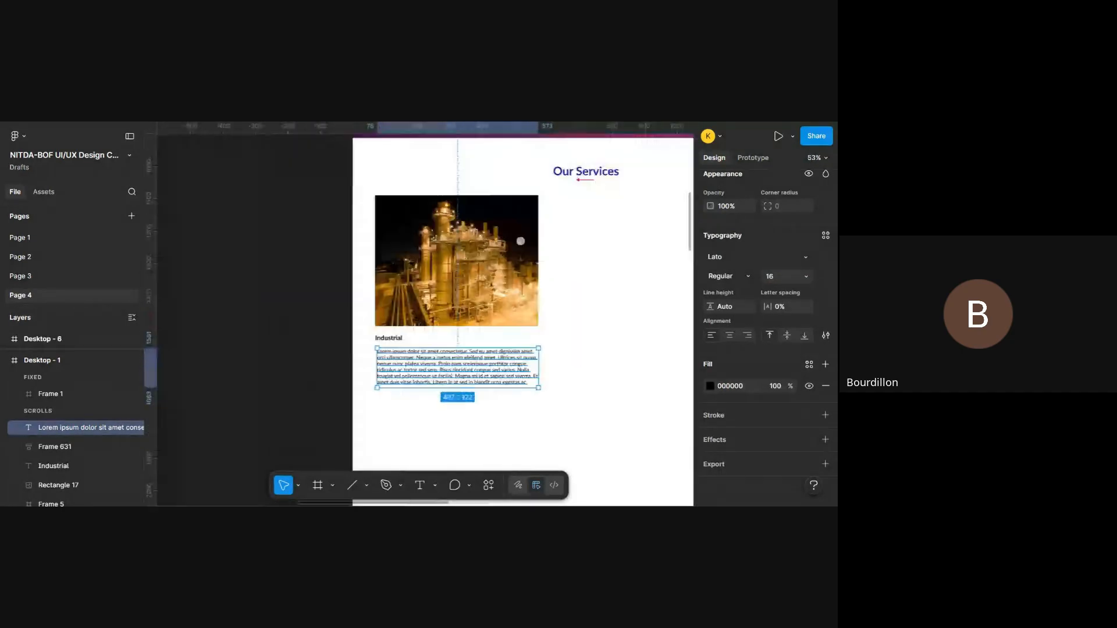
left_click(578, 365)
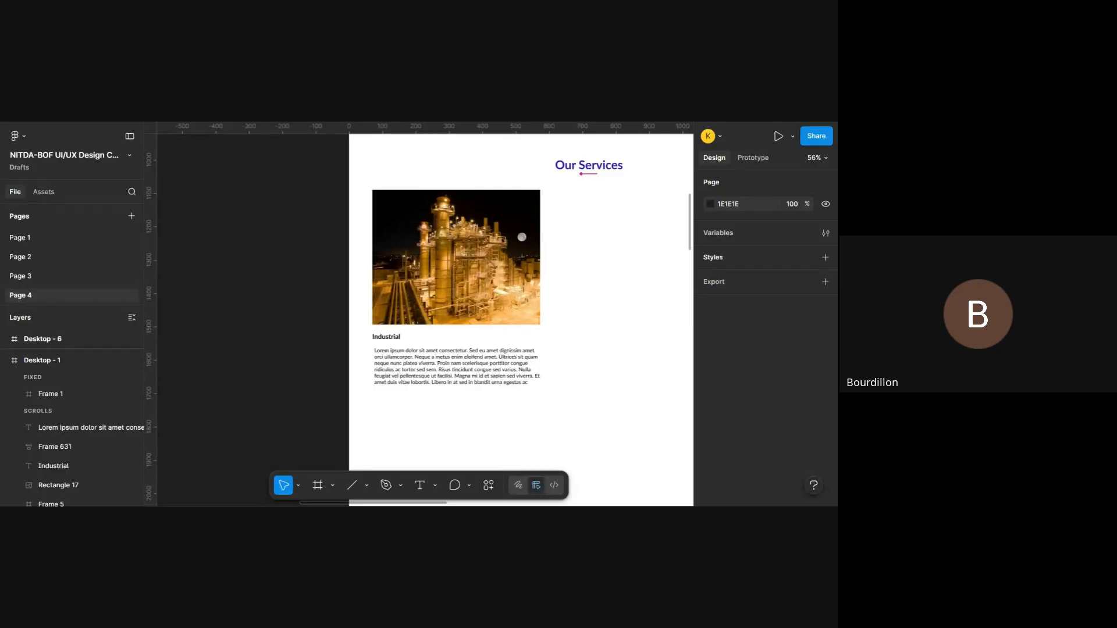
- Wrap the Industrial caption and its description in a vertical auto layout frame and collapse that frame's layers
scroll(424, 320, "right", 2)
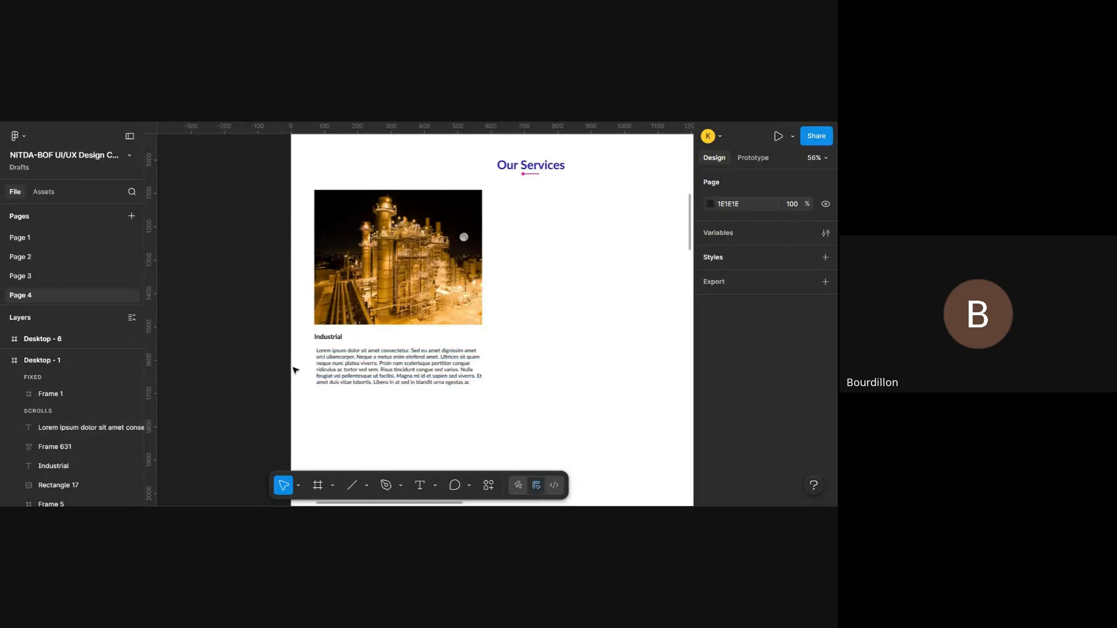
left_click(379, 369)
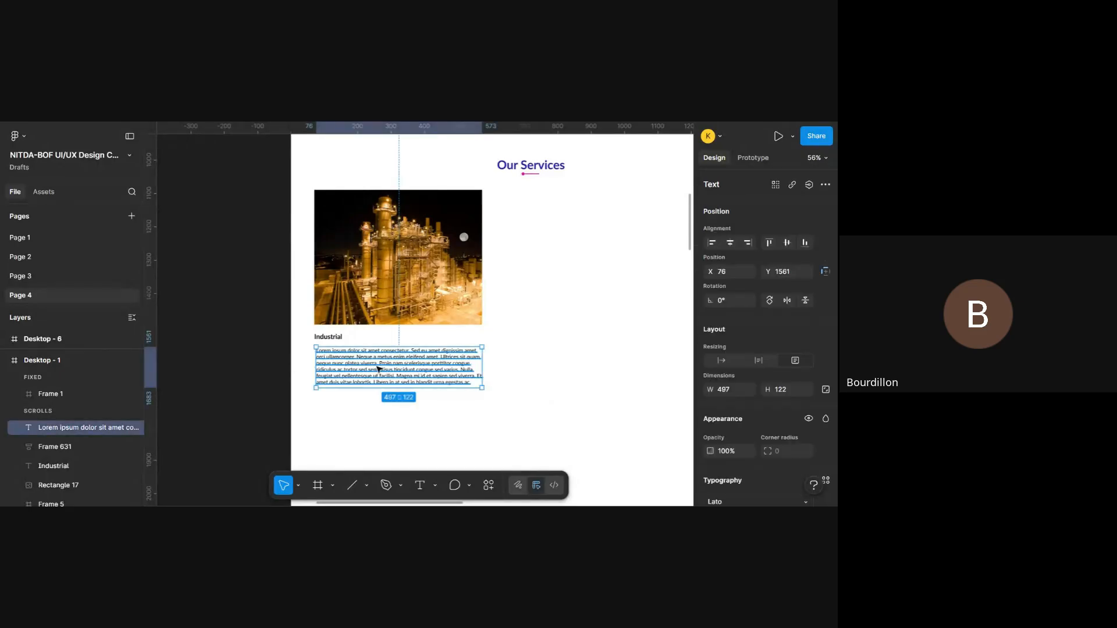
left_click(335, 338, "shift")
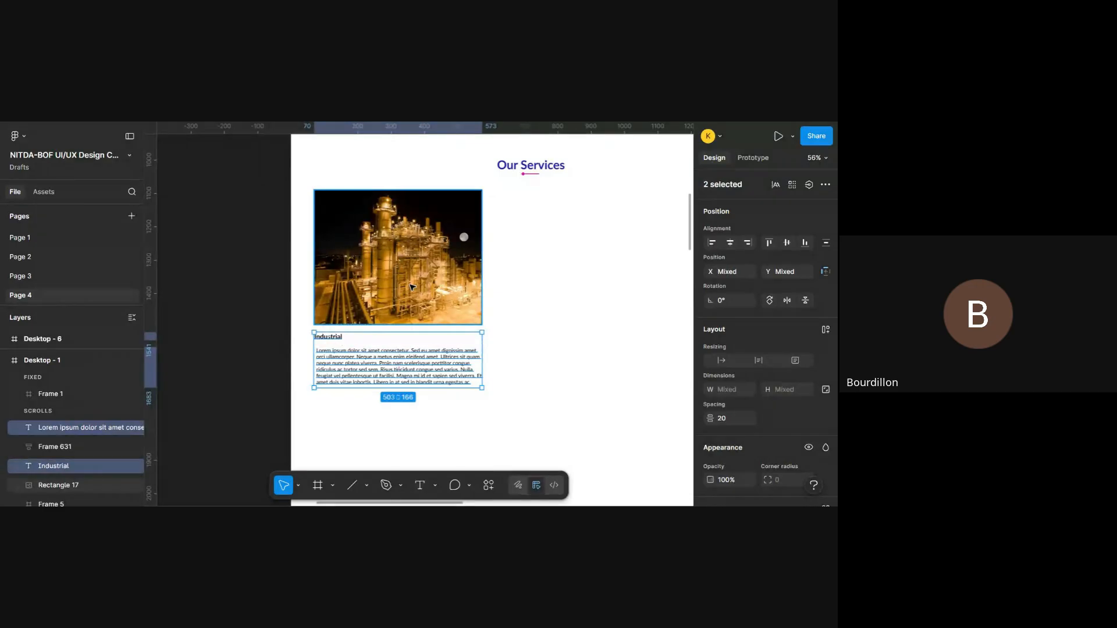
left_click(565, 327)
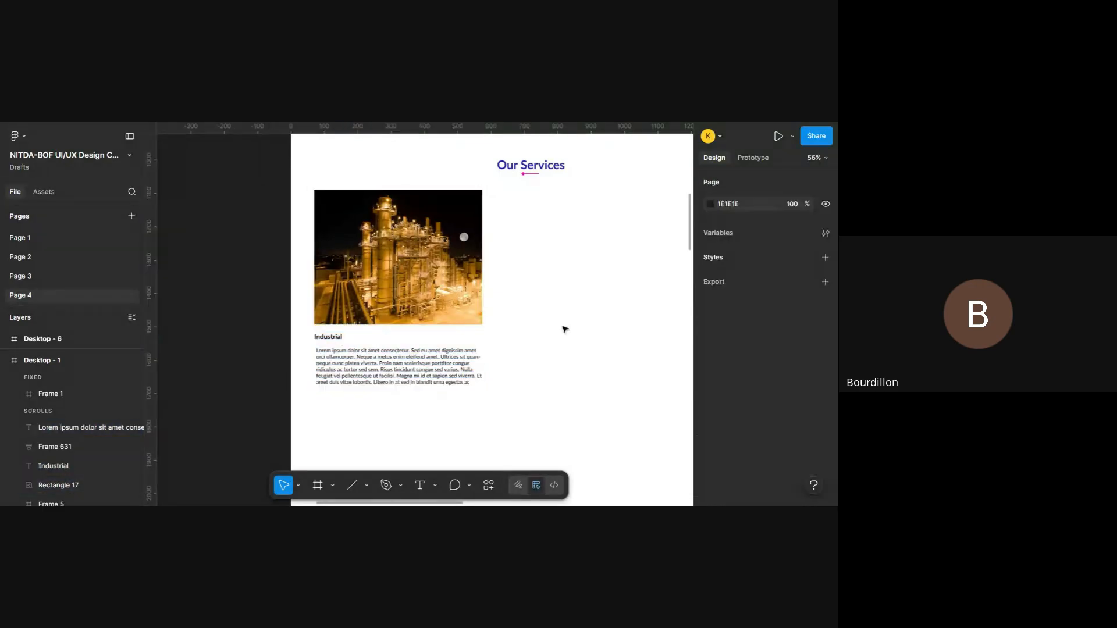
left_click(401, 376)
left_click(339, 342, "shift")
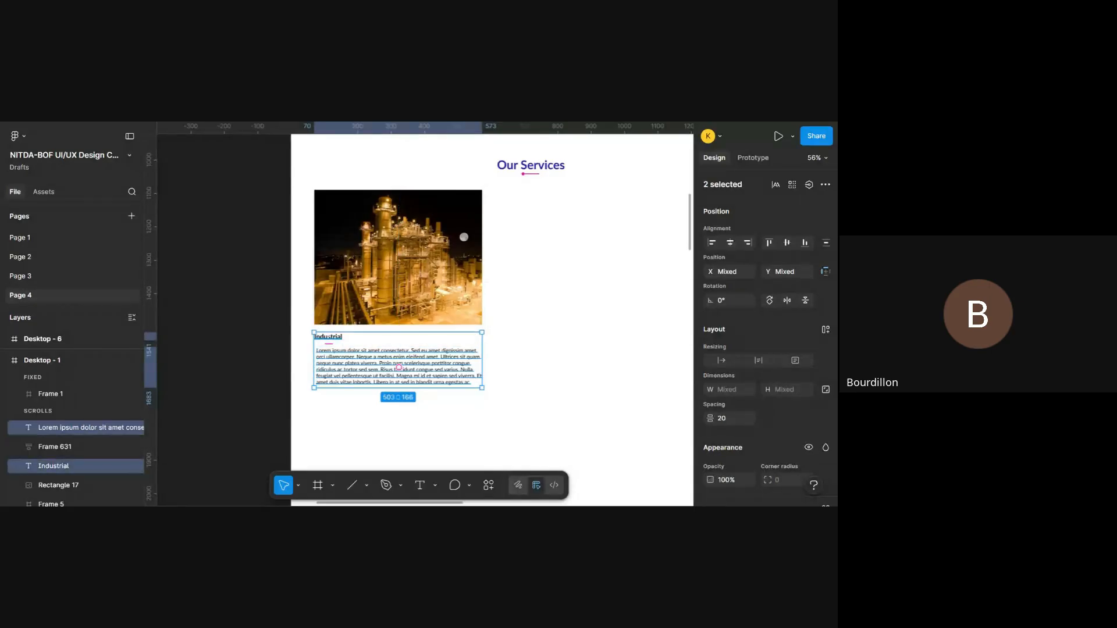
key("shift+a")
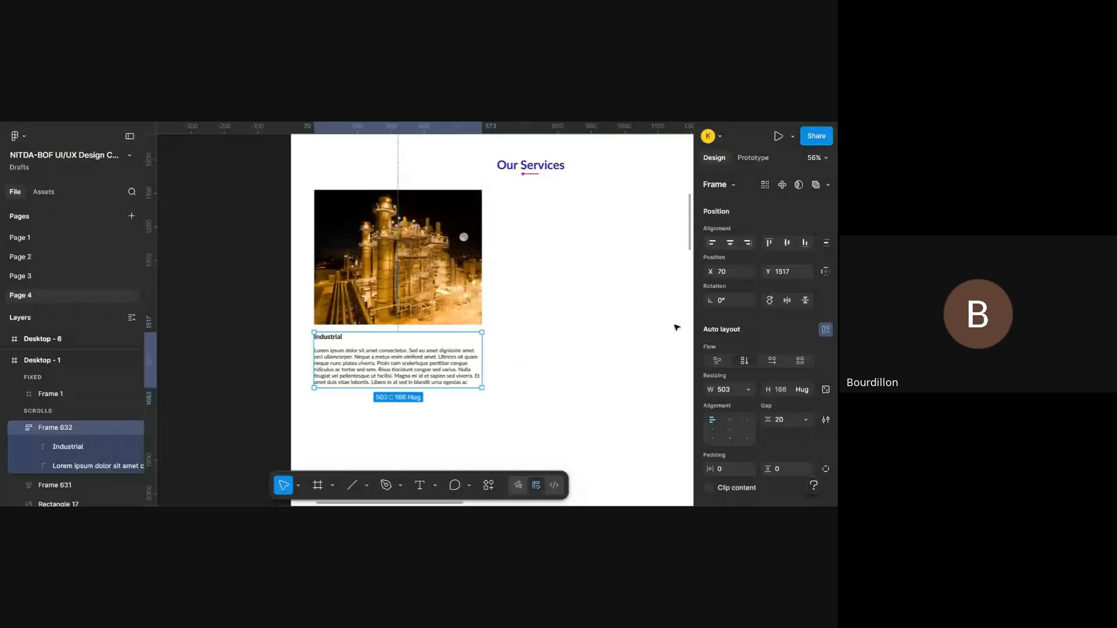
scroll(88, 402, "down", 2)
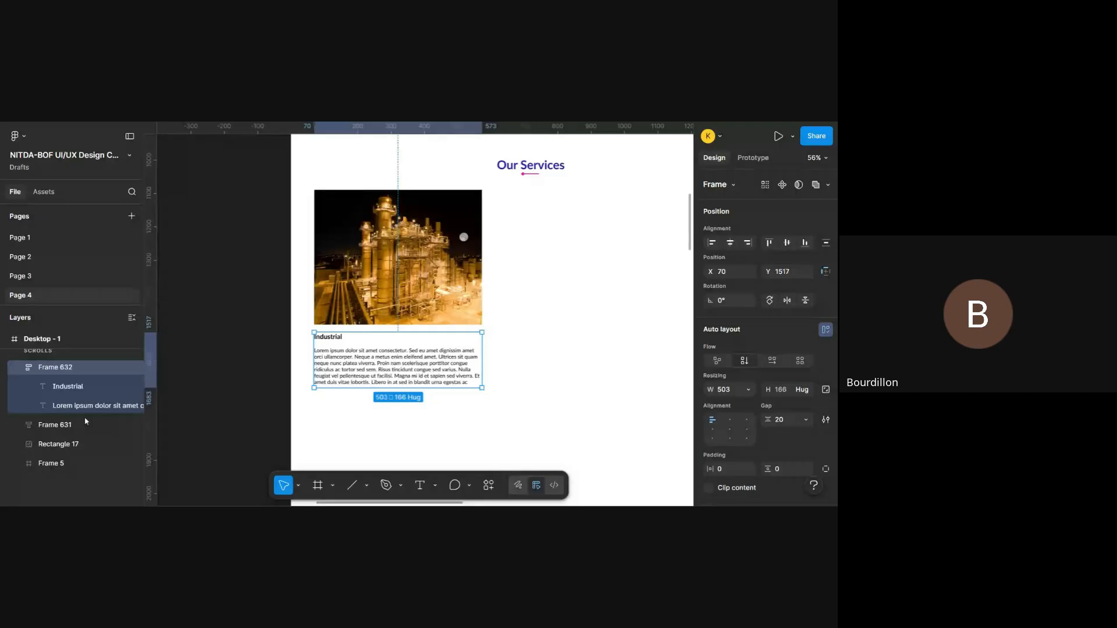
left_click(17, 368)
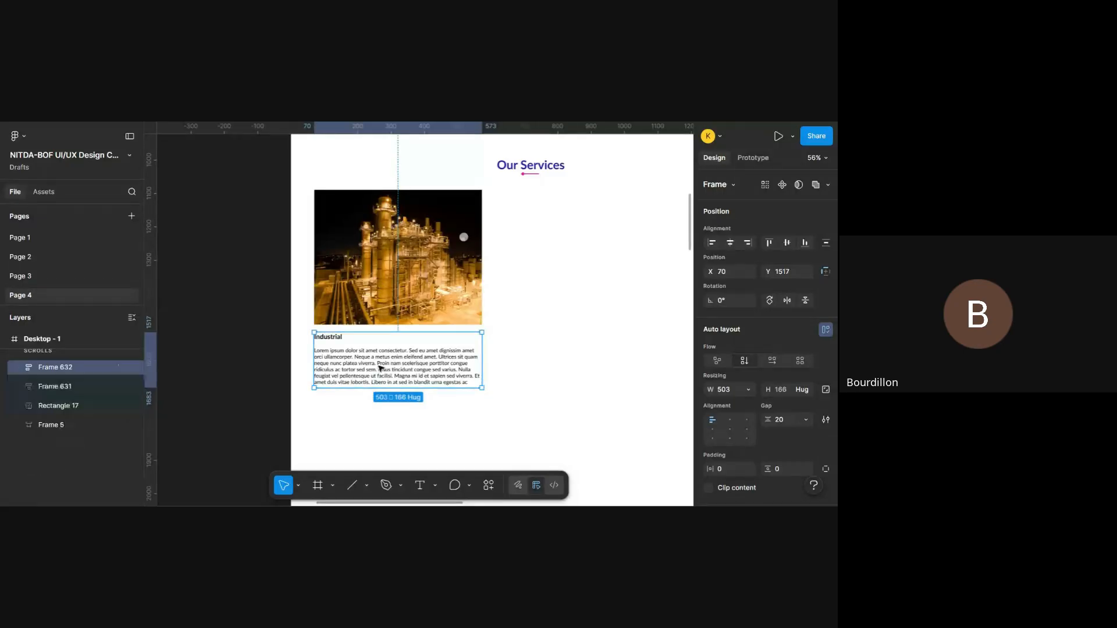
- Wrap the industrial photo and its caption-and-description frame together in a vertical auto layout frame
scroll(390, 382, "up", 1)
scroll(389, 382, "up", 2)
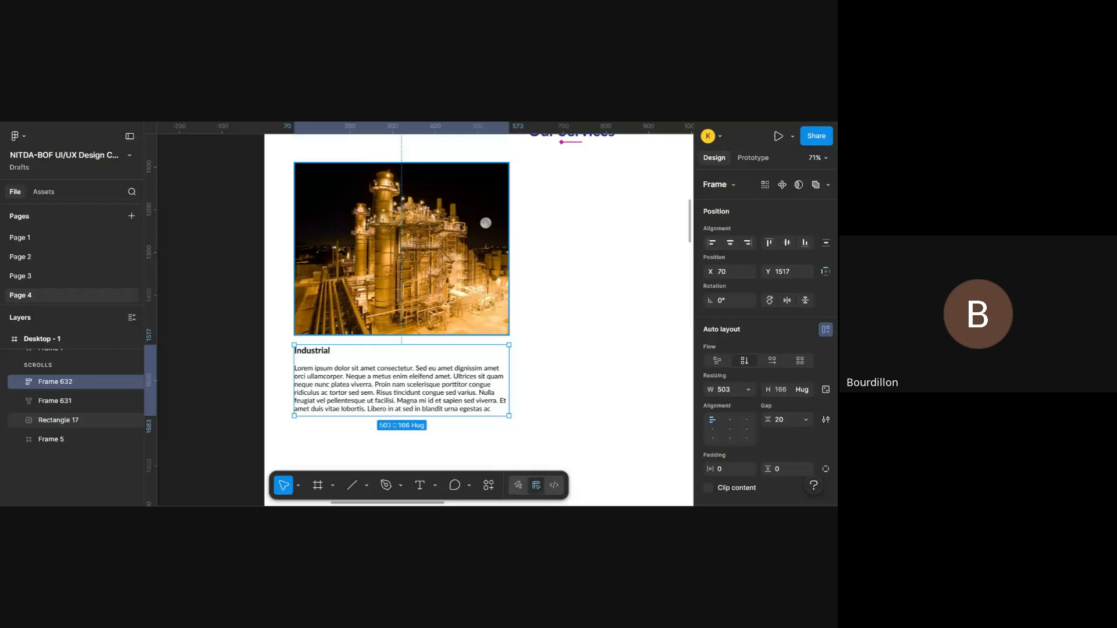
left_click(403, 252, "shift")
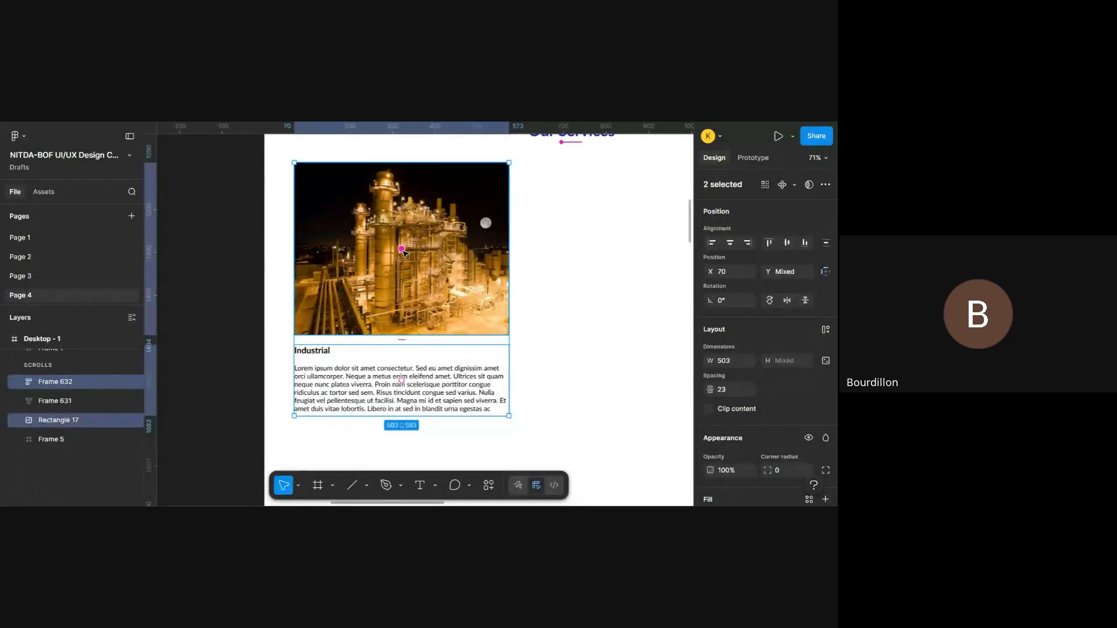
key("shift+a")
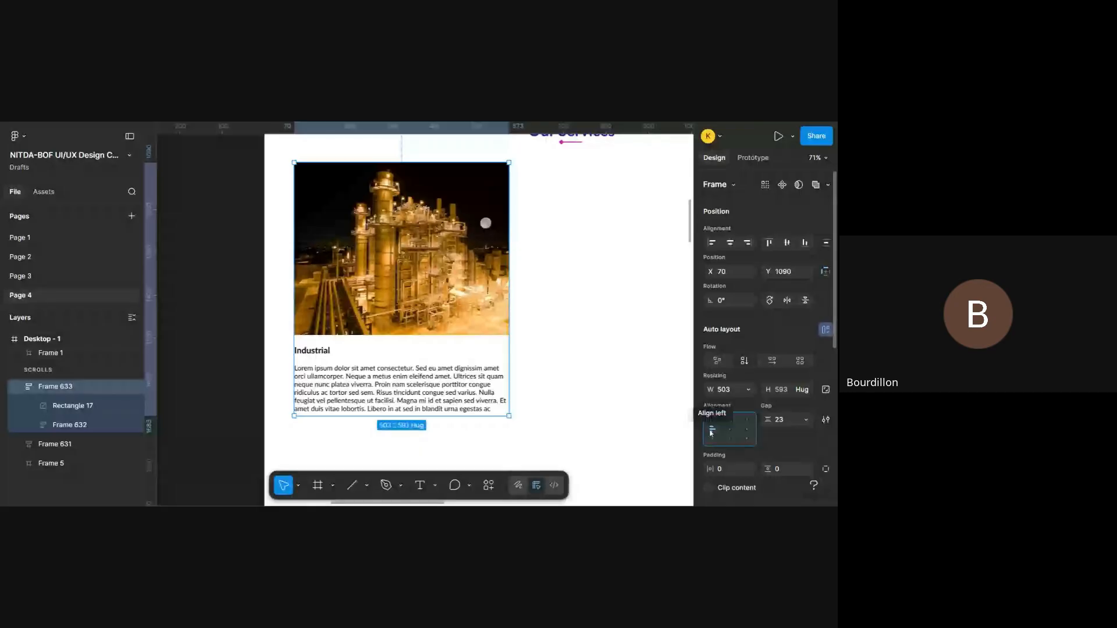
- Try a horizontal padding of 128 and a vertical padding of 23 on the caption-and-description frame, undoing each
left_click(360, 394)
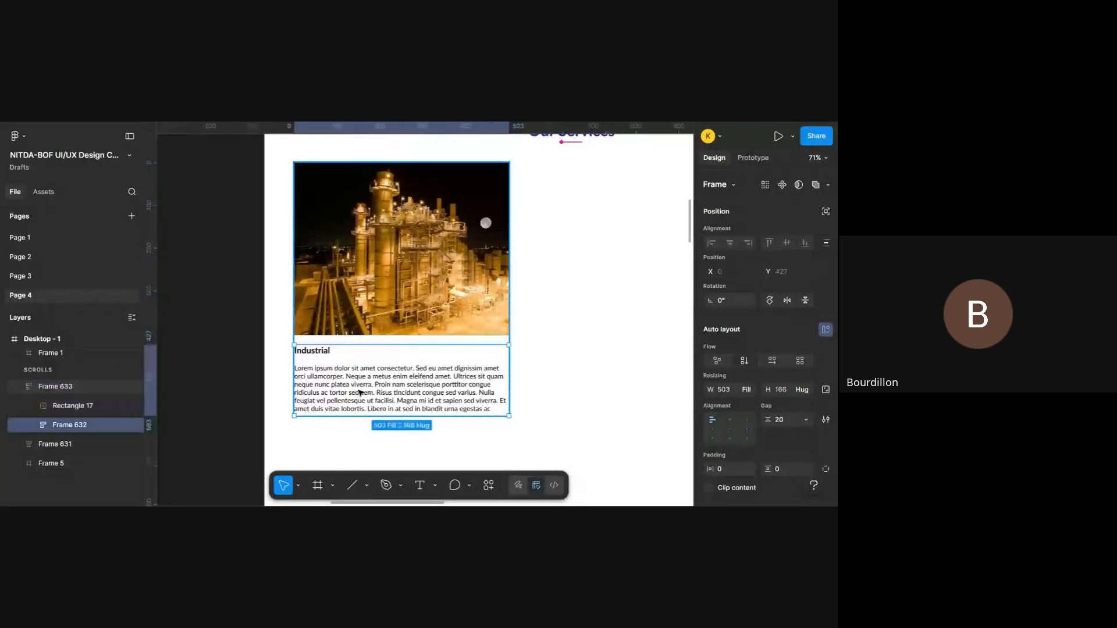
scroll(714, 403, "down", 2)
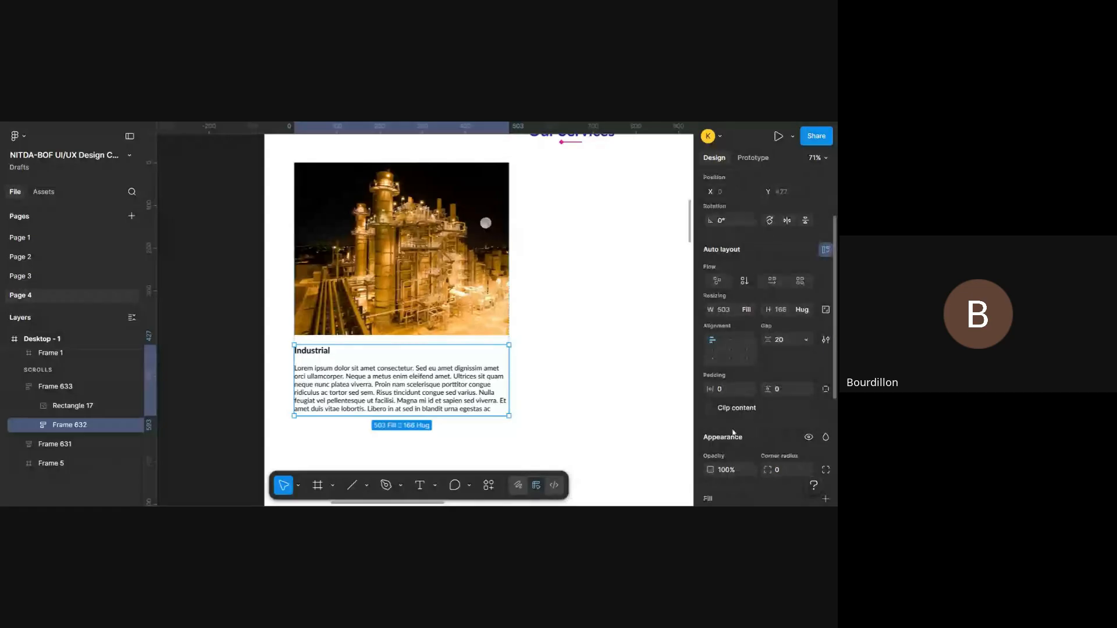
mouse_move(711, 390)
left_mouse_down()
mouse_move(803, 388)
mouse_move(23, 372)
mouse_move(711, 390)
left_mouse_up()
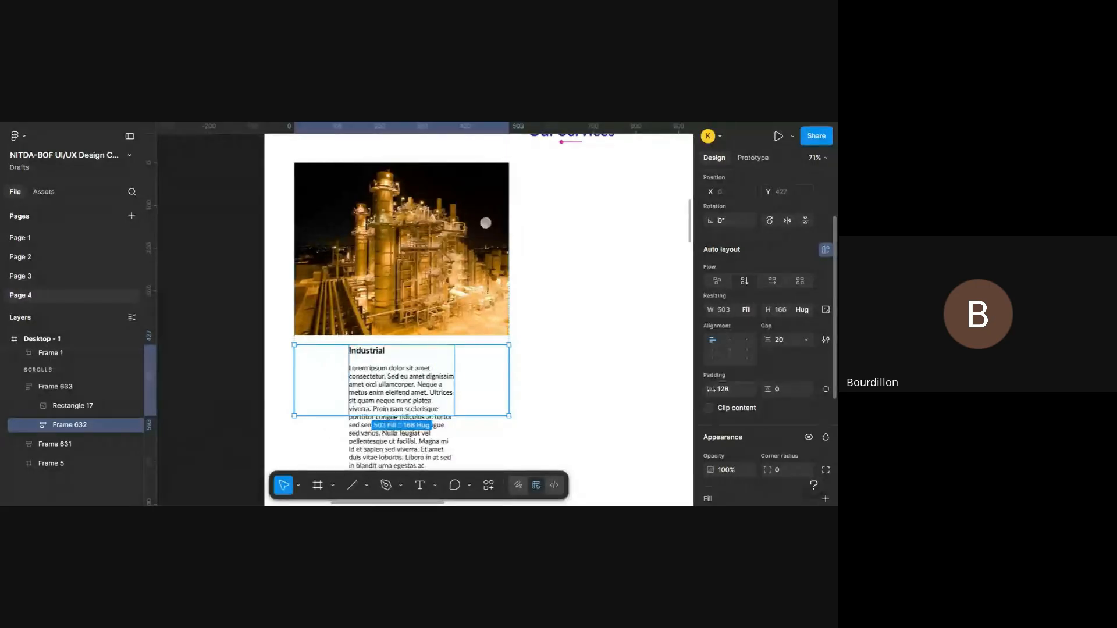
key("ctrl+z")
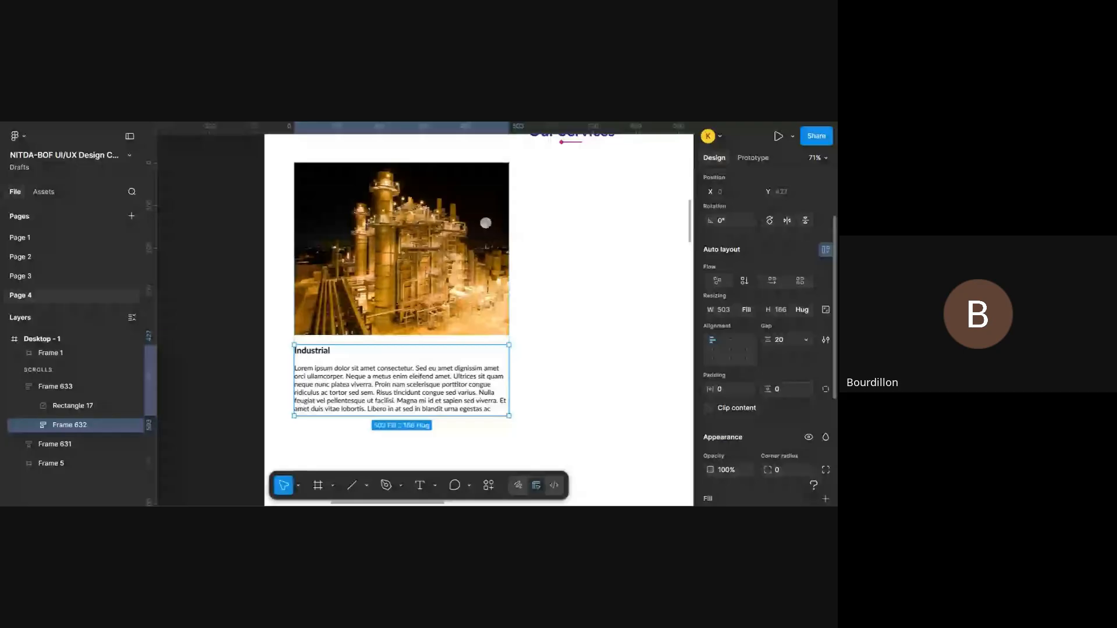
left_click_drag(766, 390, 772, 389)
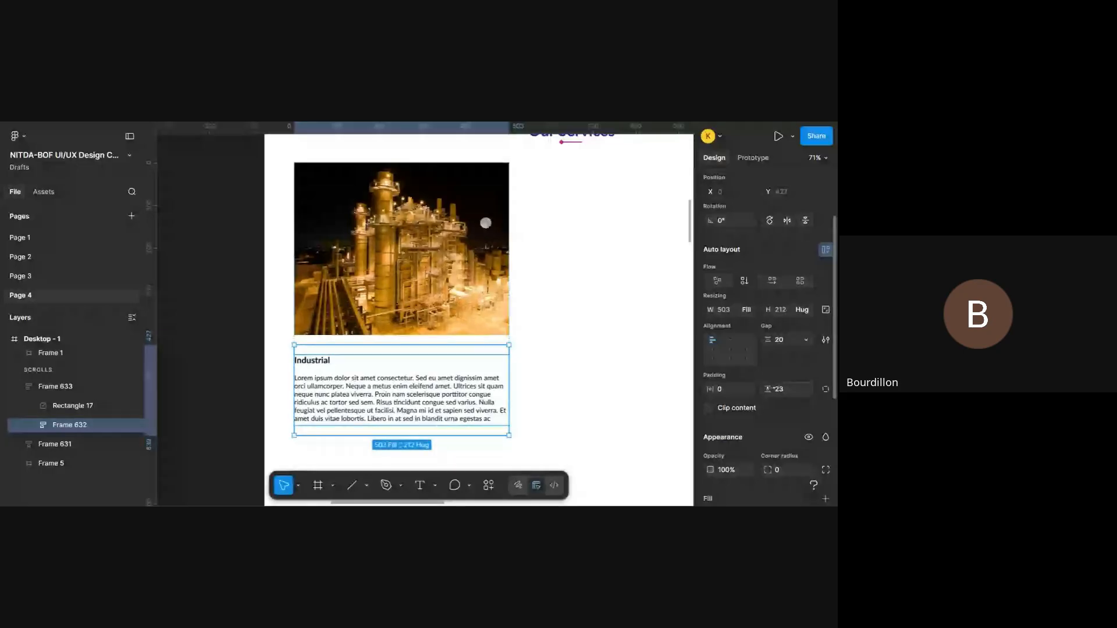
key("ctrl+z")
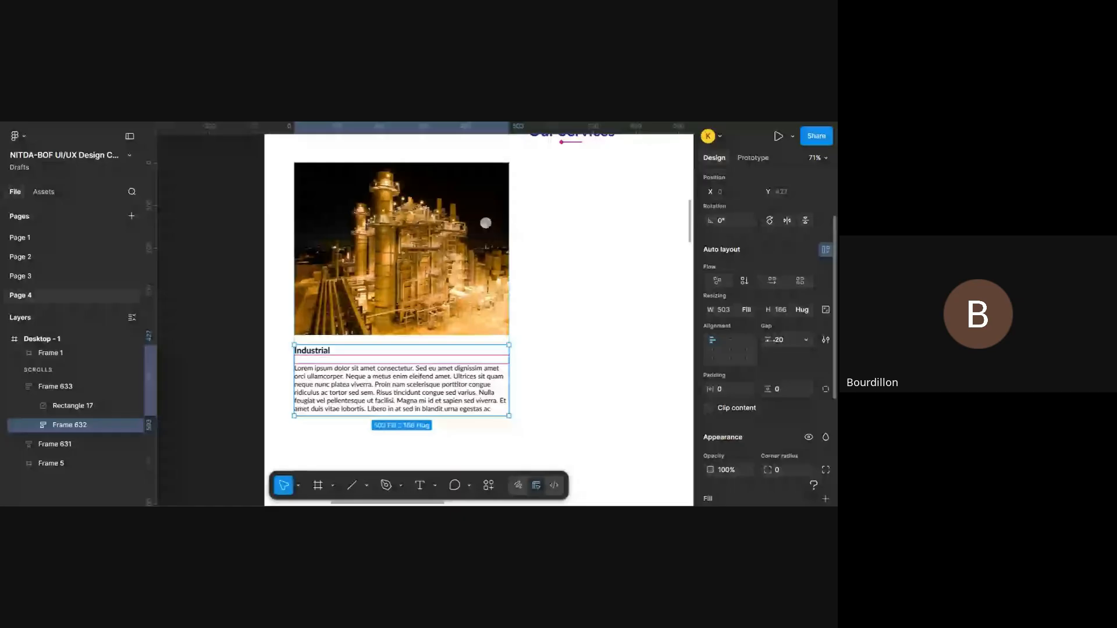
- Set the auto layout gap between the Industrial caption and its description to 10
left_click_drag(768, 340, 759, 363)
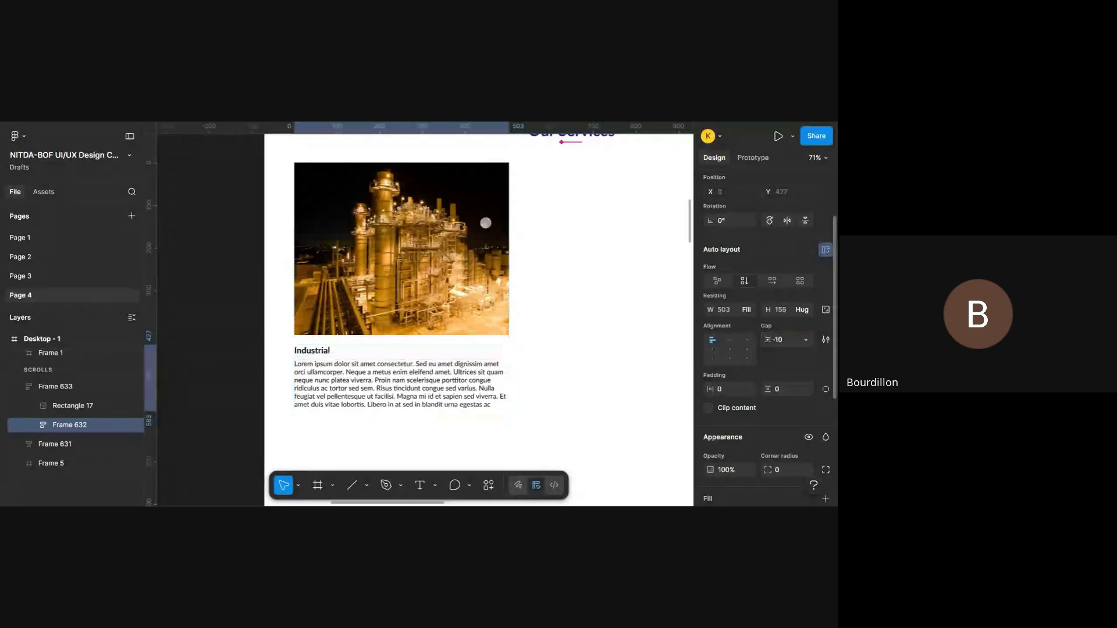
left_click(473, 381)
left_click_drag(434, 412, 433, 411)
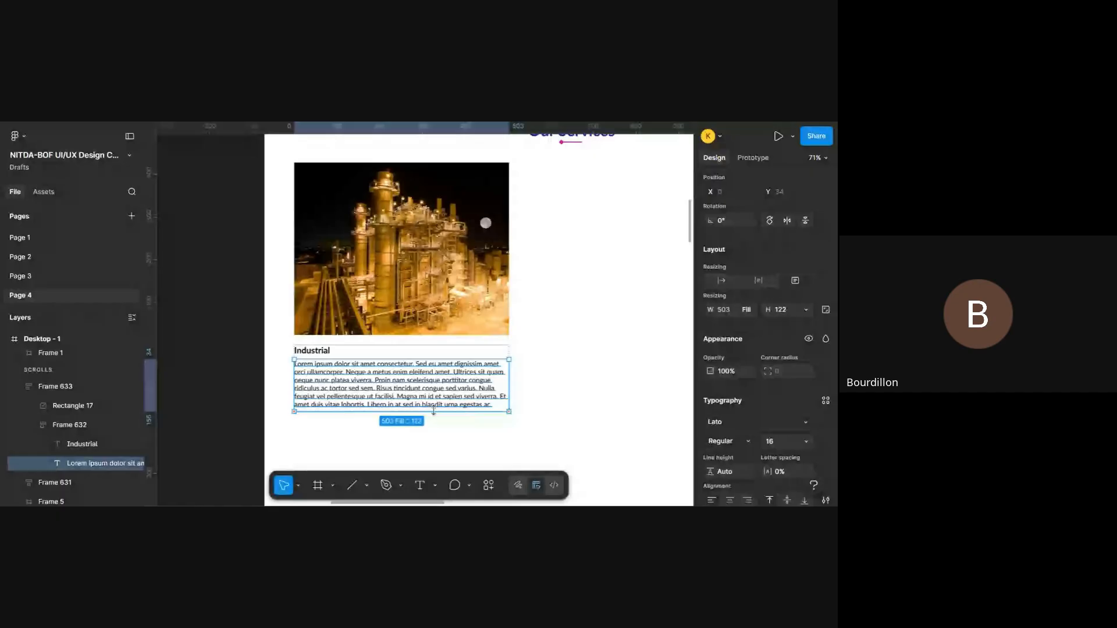
left_click(570, 362)
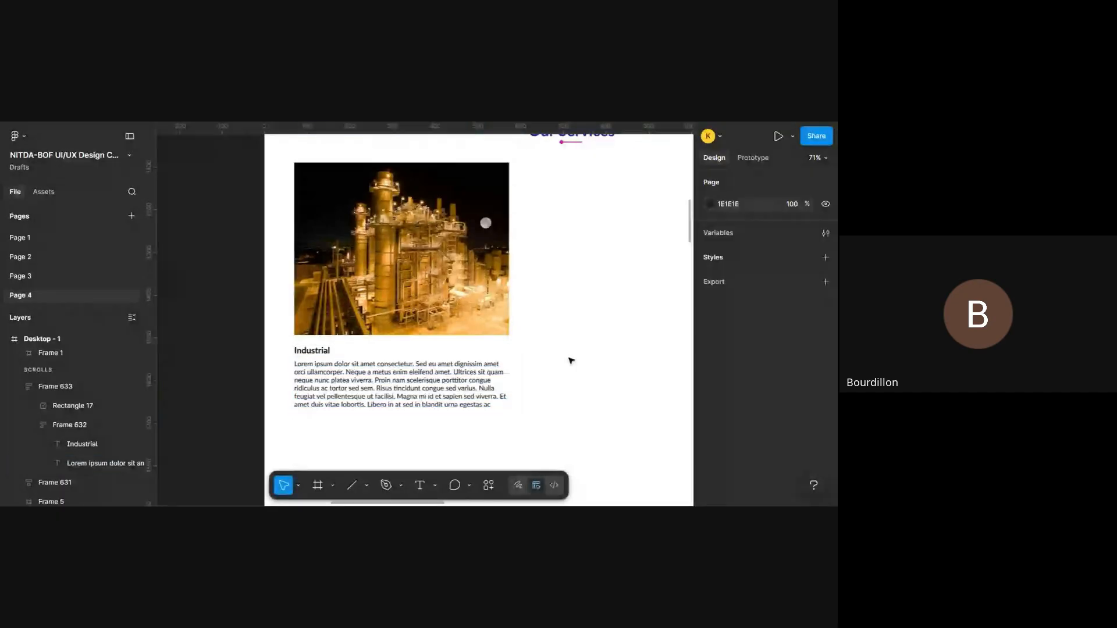
- Select the whole Industrial card frame and examine its layout beneath the Our Services heading
left_click(448, 262)
scroll(448, 262, "down", 5)
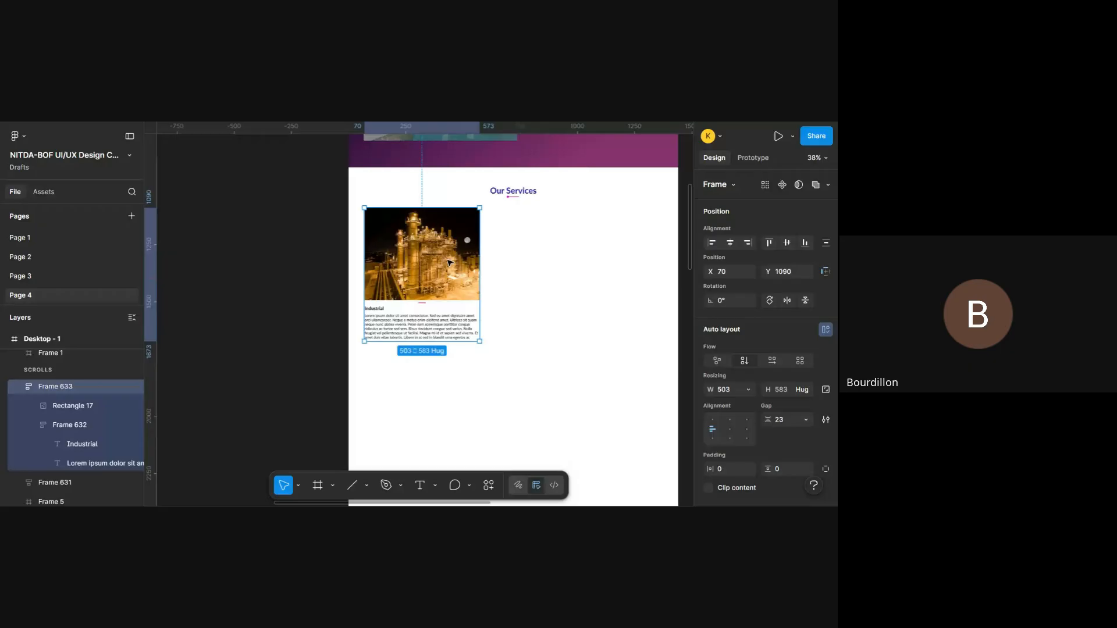
scroll(448, 263, "up", 4)
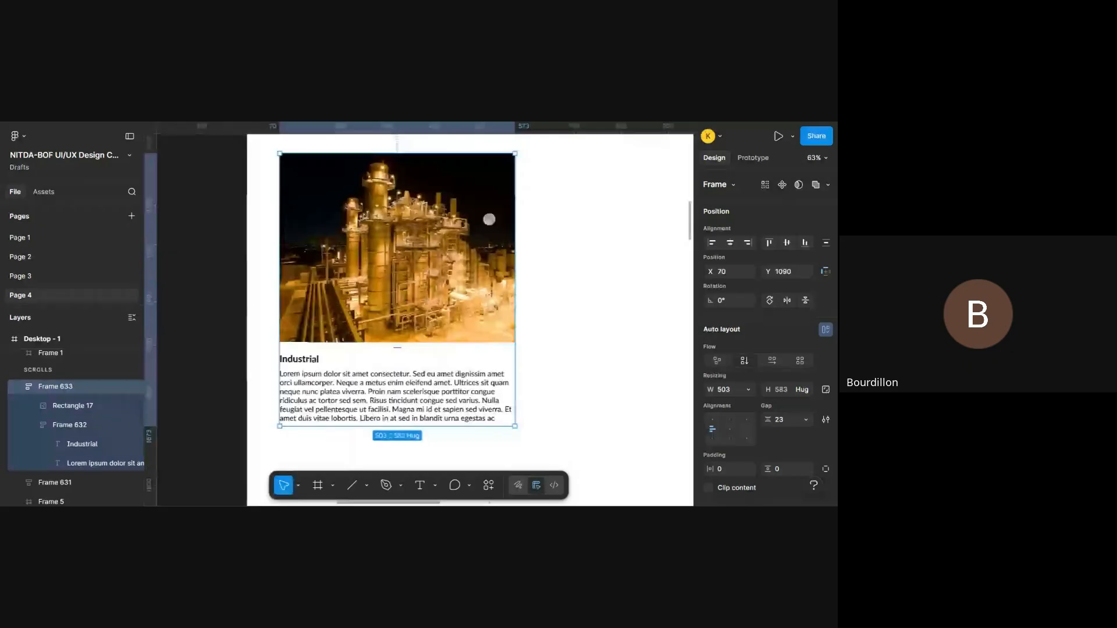
scroll(446, 259, "down", 2)
scroll(446, 259, "up", 1)
scroll(446, 258, "right", 1)
scroll(446, 259, "left", 1)
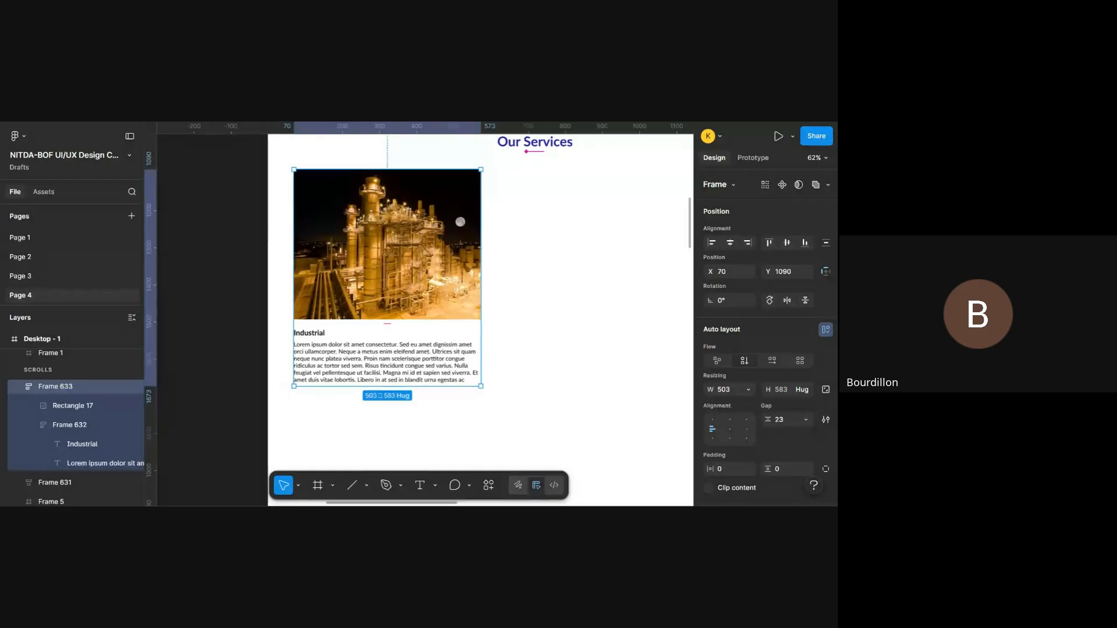
scroll(446, 259, "left", 1)
- Try a white FFFFFF fill on the Industrial card frame and remove it again
scroll(796, 274, "down", 5)
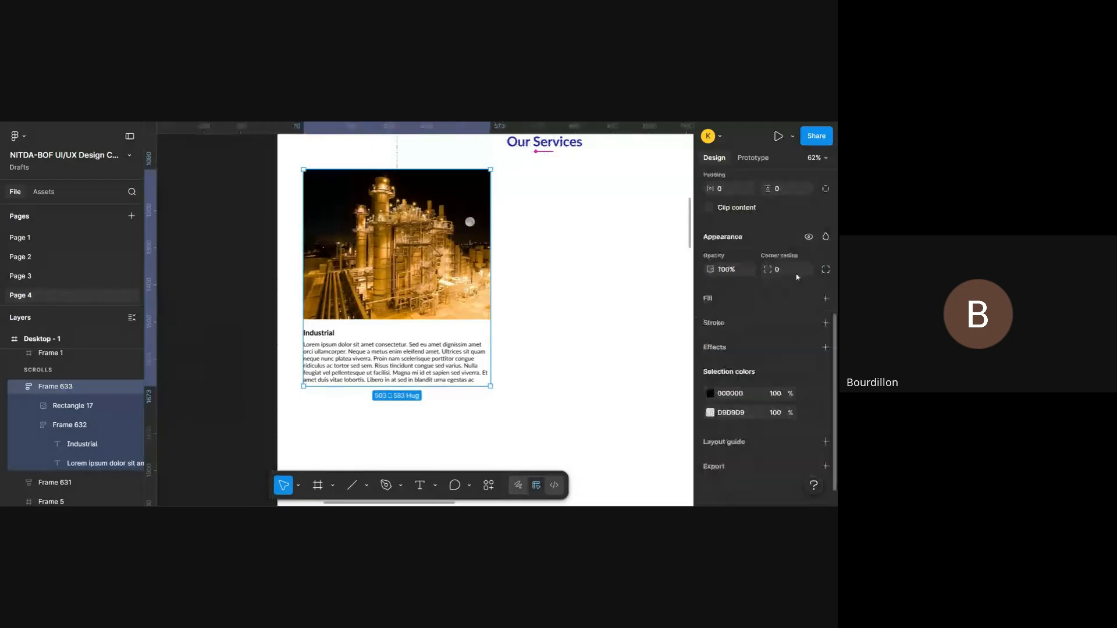
left_click(826, 297)
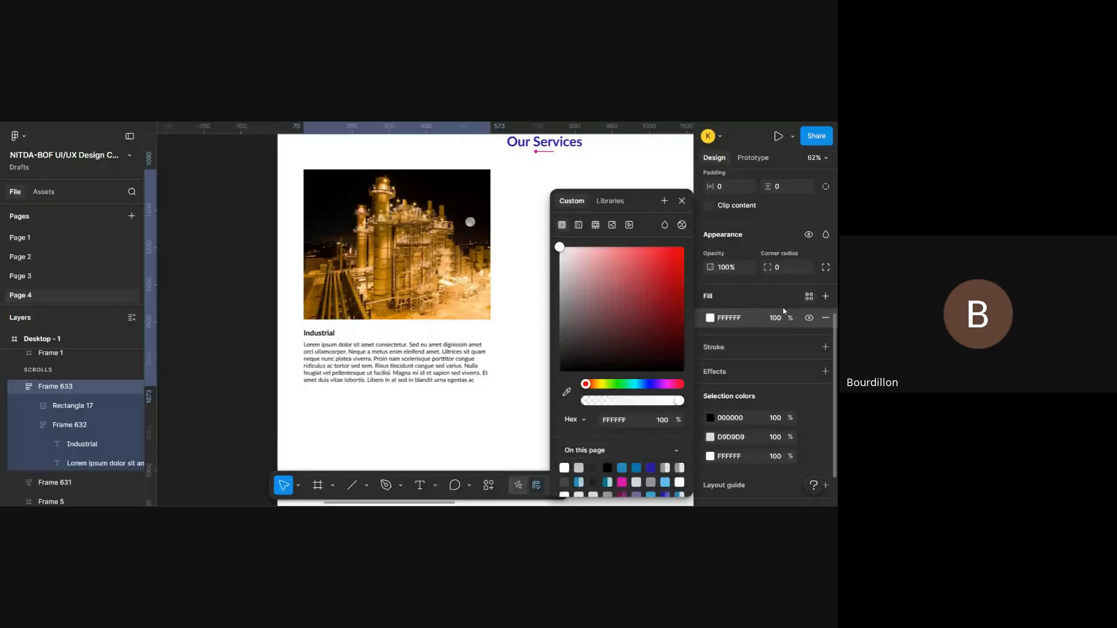
left_click(682, 201)
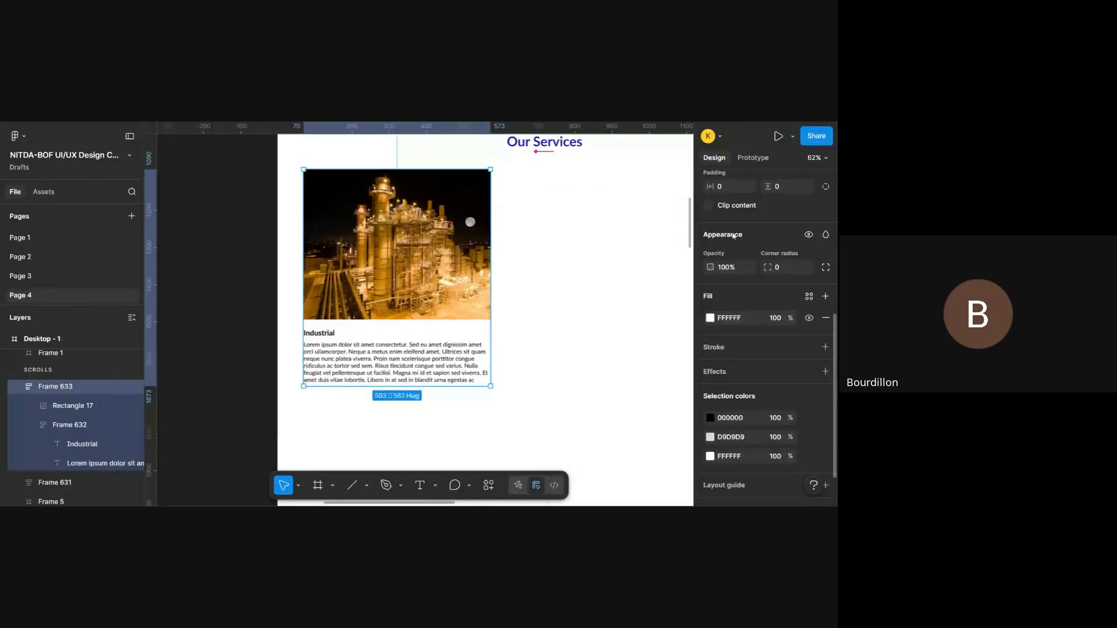
left_click(825, 318)
- Duplicate the Industrial card and place the copy beside the original in the same row, at about X 639
scroll(511, 333, "right", 3)
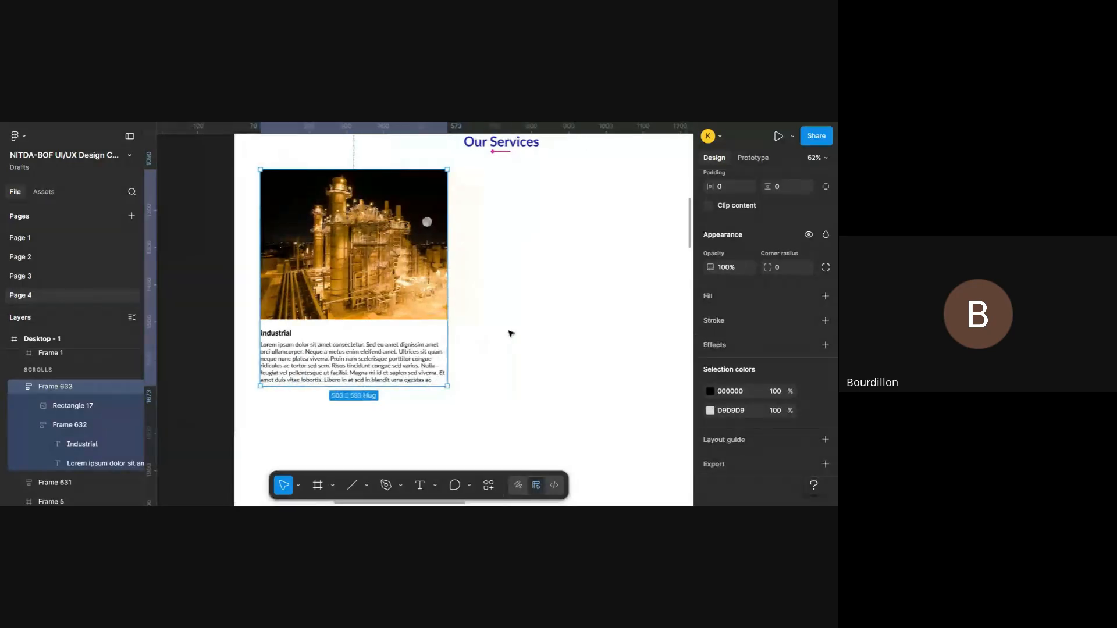
scroll(511, 333, "up", 1)
key("shift+a")
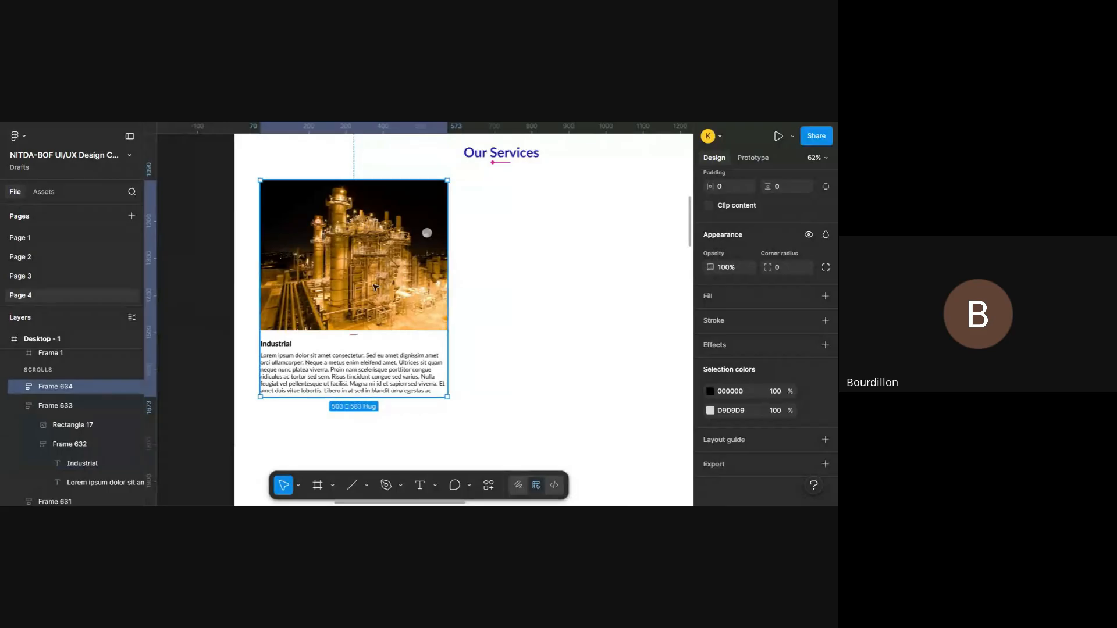
left_click_drag(375, 287, 602, 290)
scroll(587, 288, "right", 3)
scroll(586, 288, "left", 1)
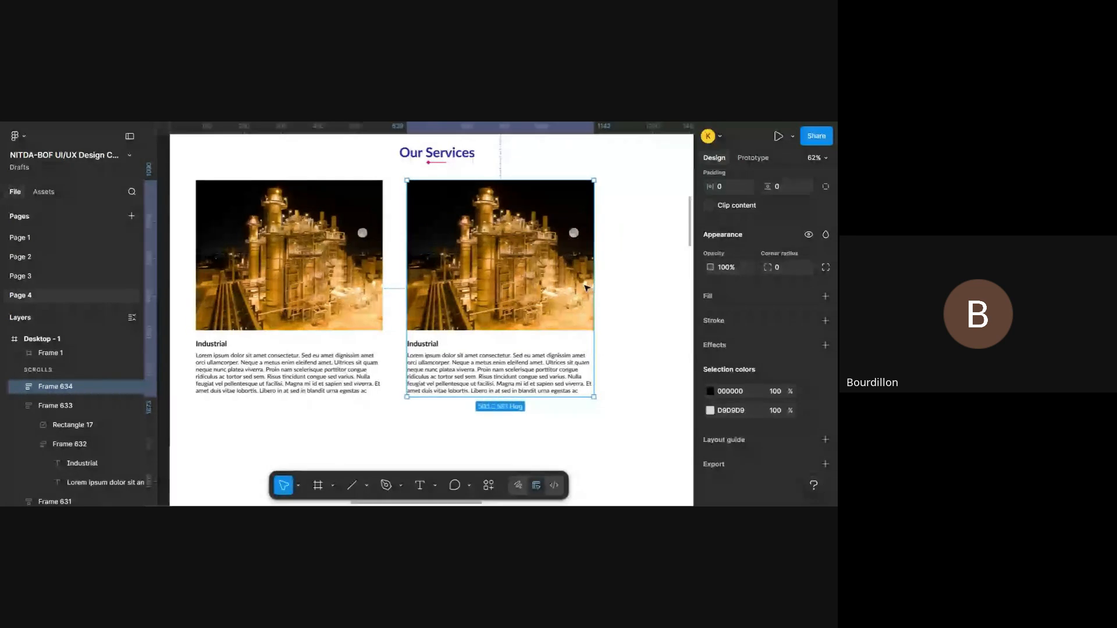
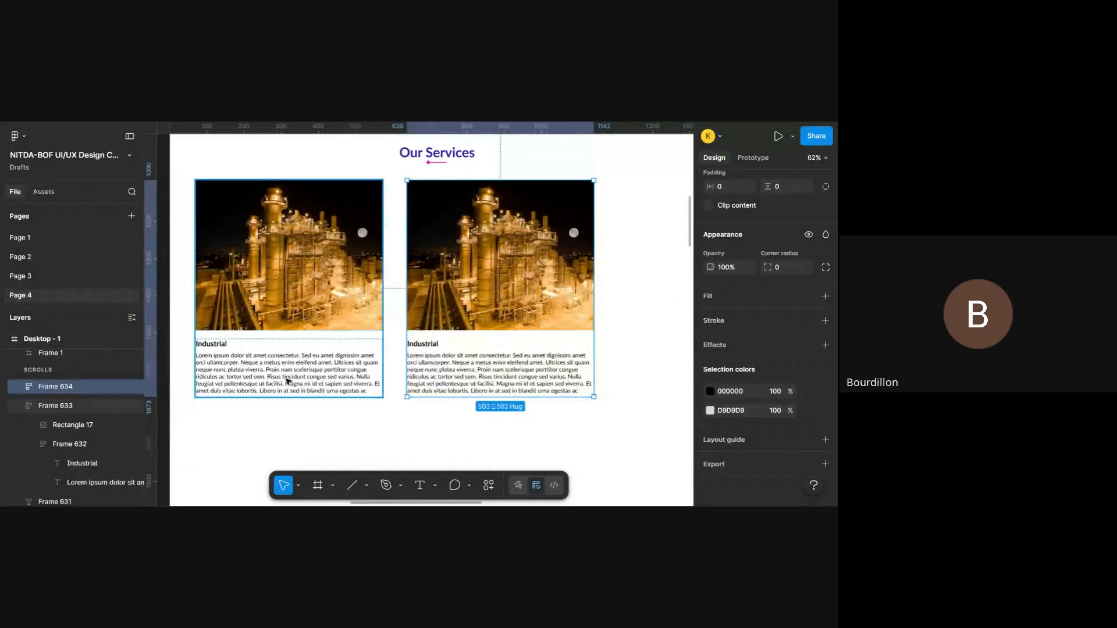
- Compare the photo and caption frame of the duplicated Industrial card with the original card's photo
double_click(506, 224)
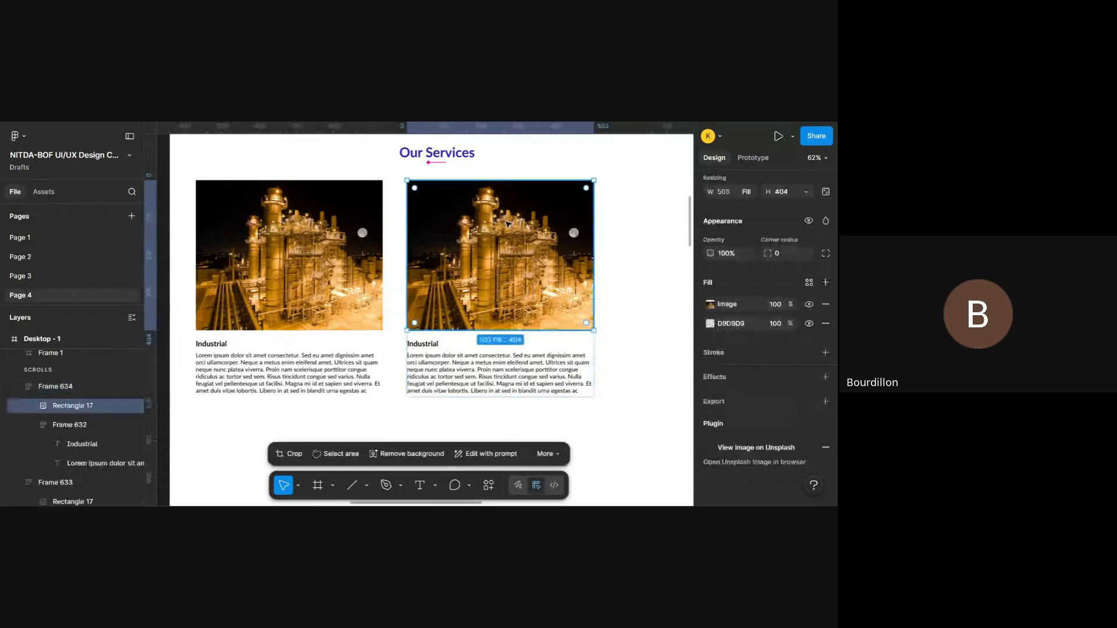
left_click(432, 349)
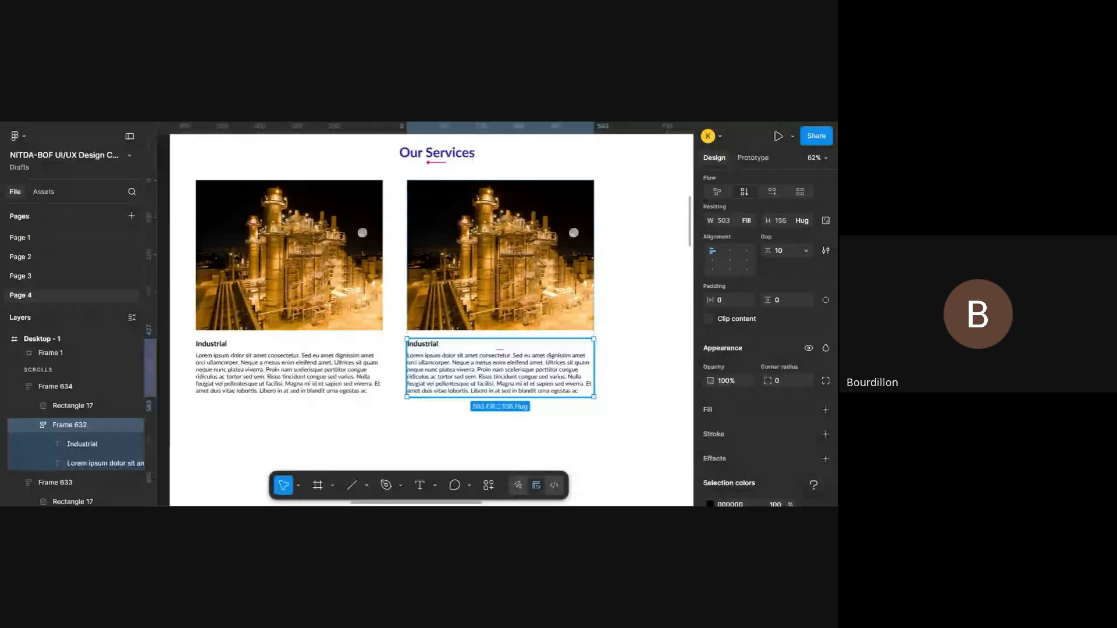
left_click(561, 222)
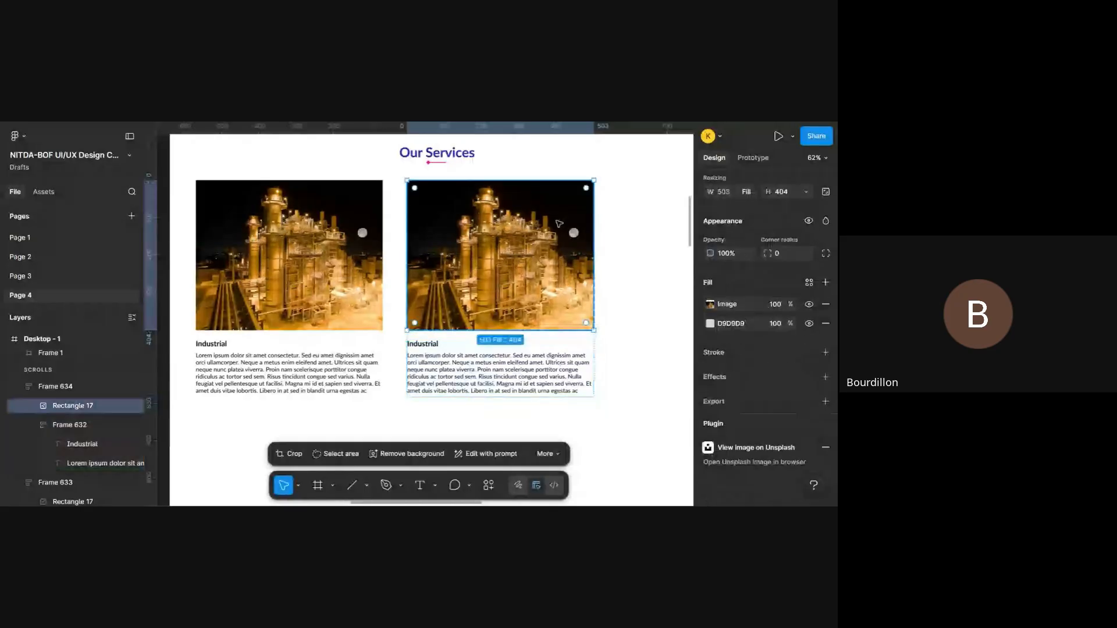
left_click(333, 234)
left_click(333, 235)
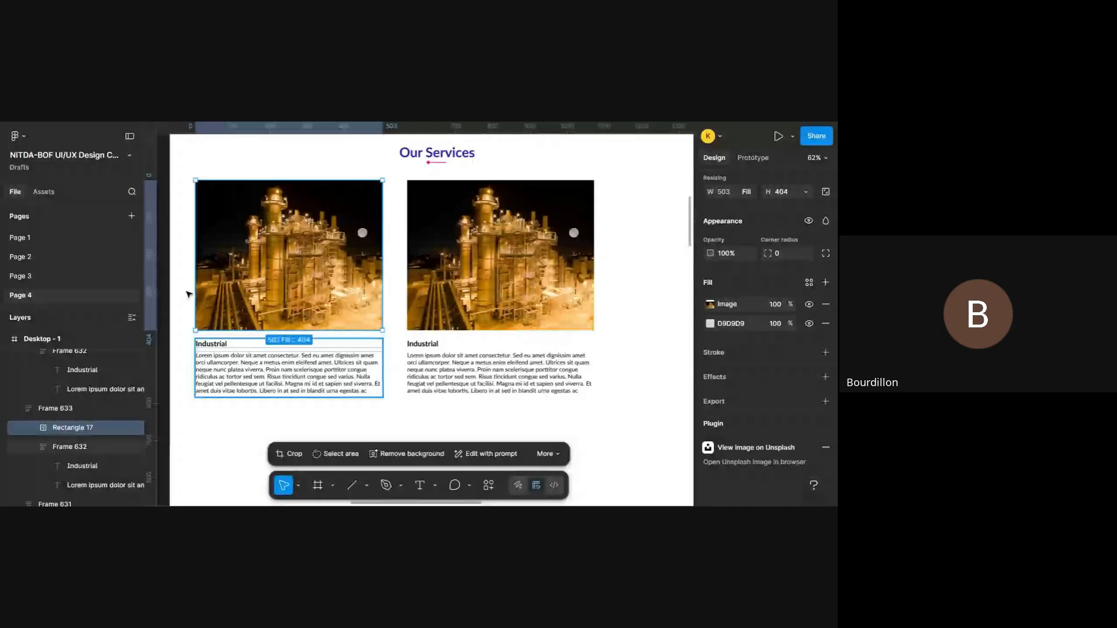
left_click(488, 315)
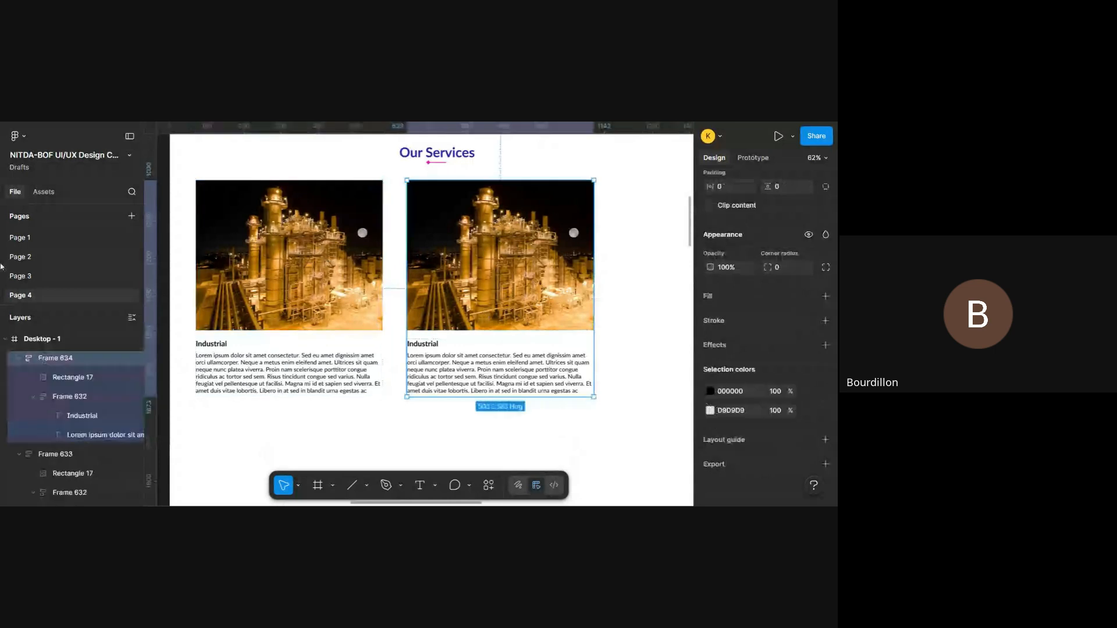
- Examine the duplicated card's nested layers: Rectangle 17, Frame 632, and the Industrial caption and description inside it
left_click(70, 382)
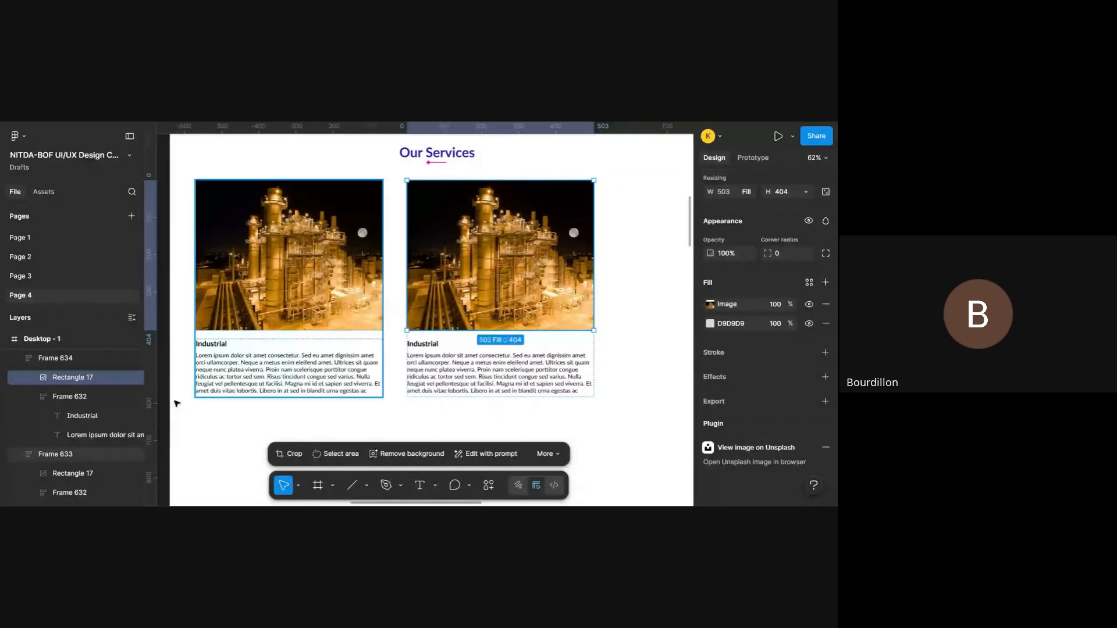
left_click(34, 398)
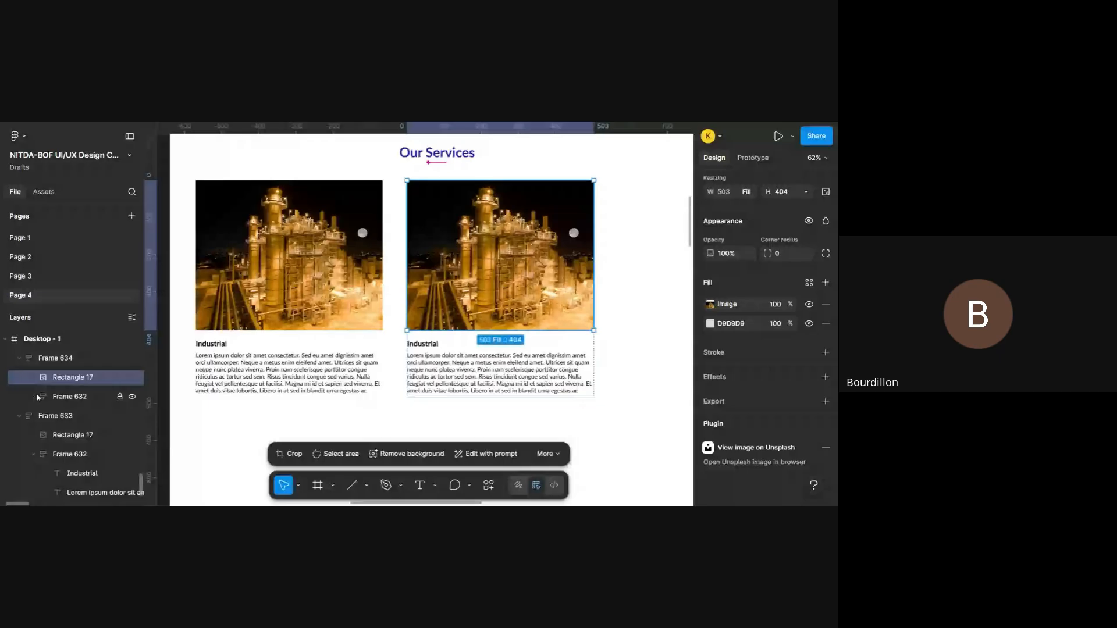
left_click(64, 359)
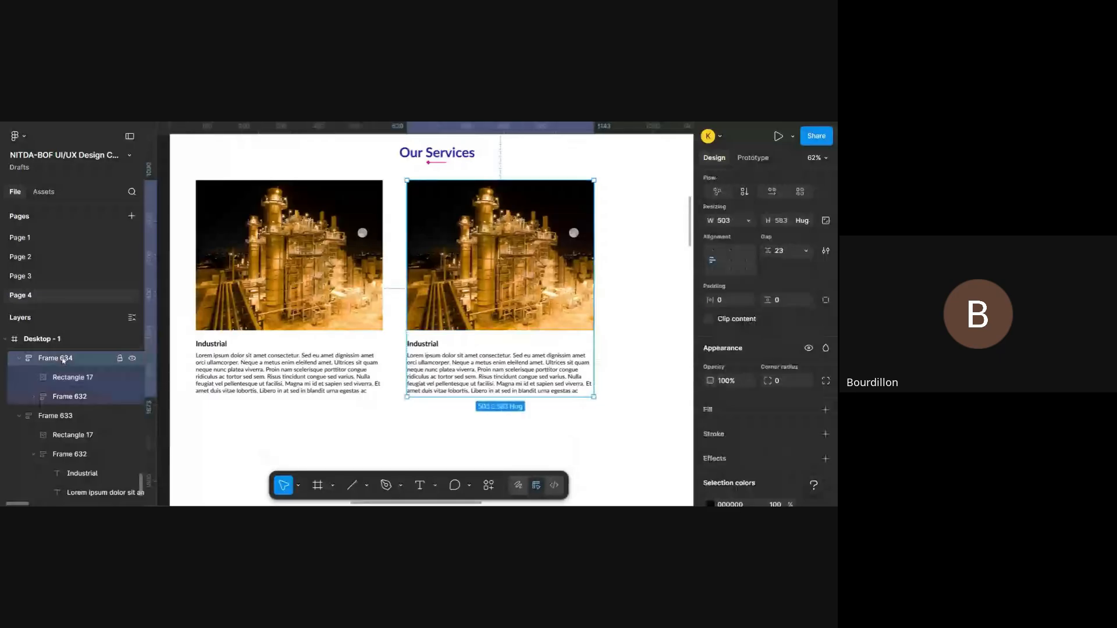
left_click(100, 379)
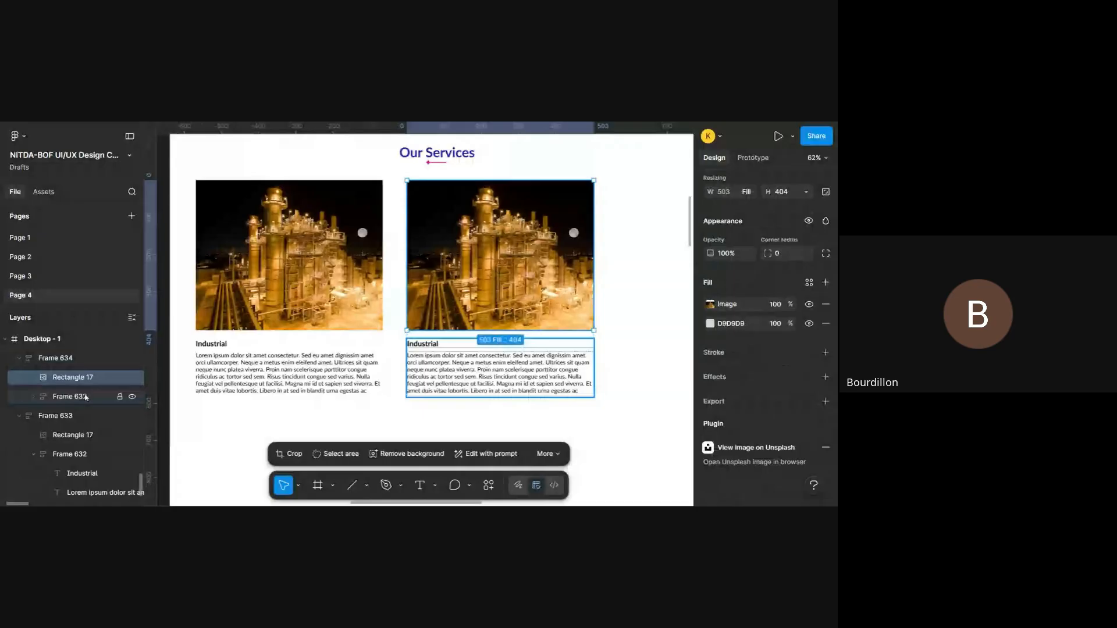
left_click(85, 397)
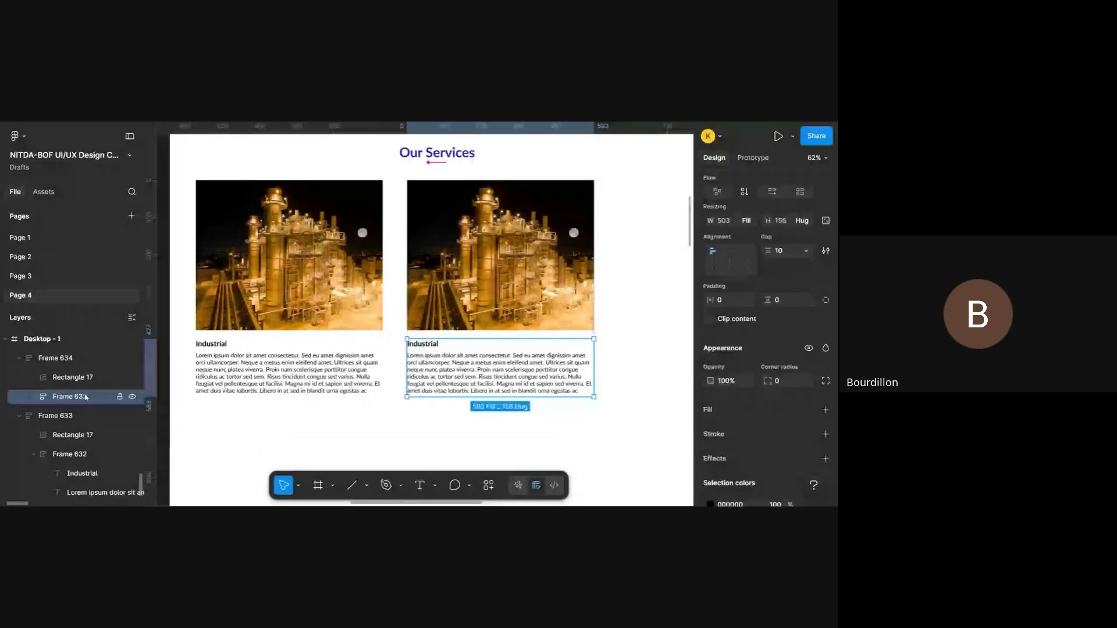
left_click(35, 397)
scroll(37, 399, "down", 1)
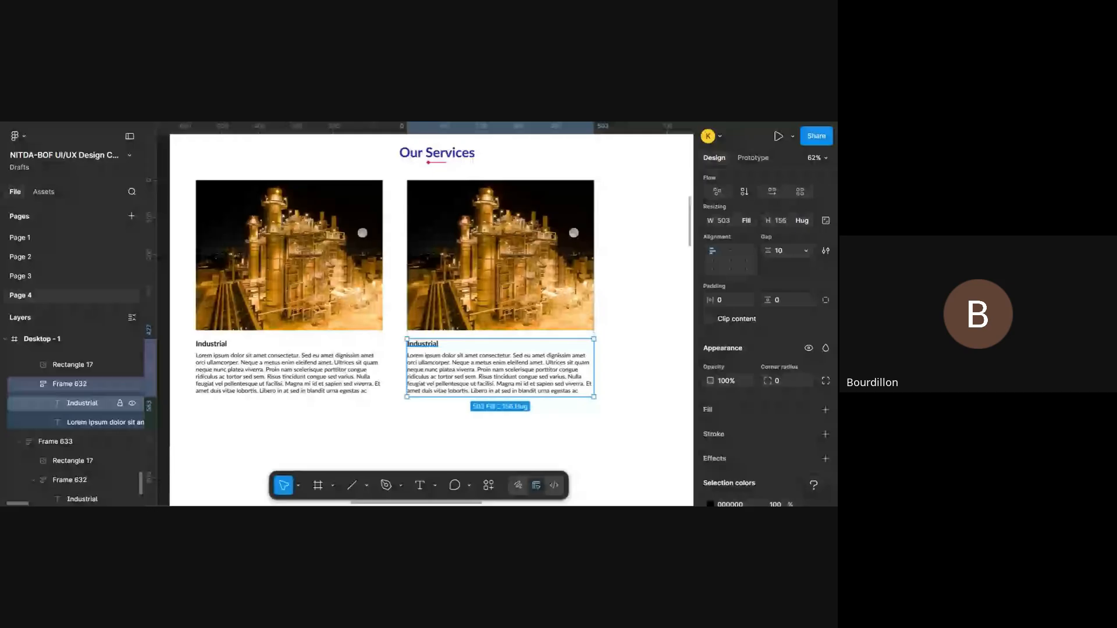
left_click(87, 404)
left_click(106, 428)
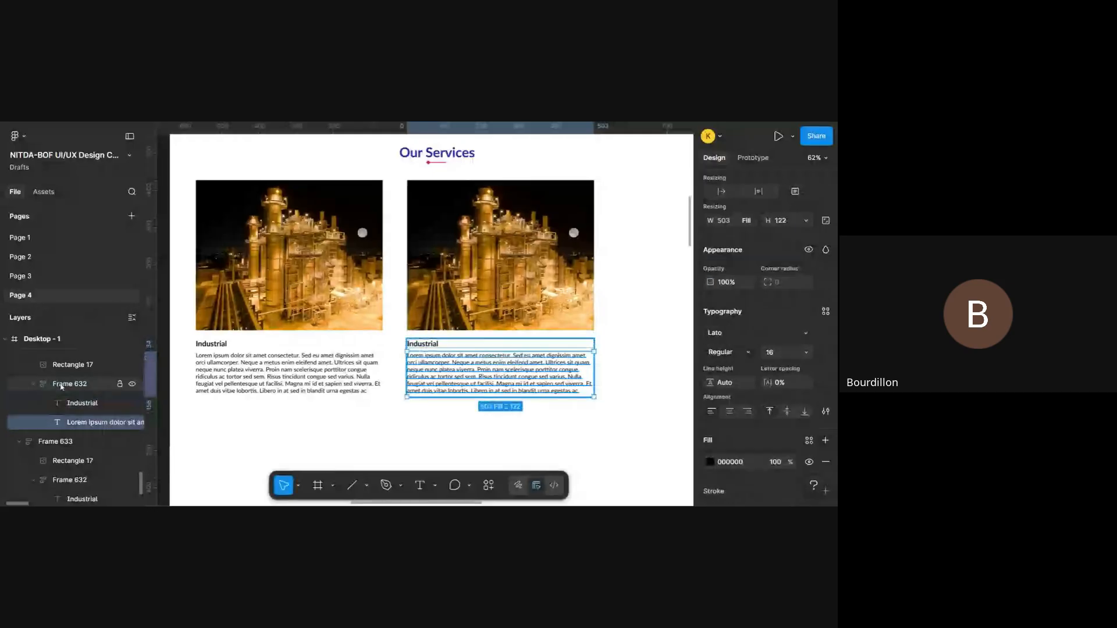
left_click(38, 387)
left_click(38, 387)
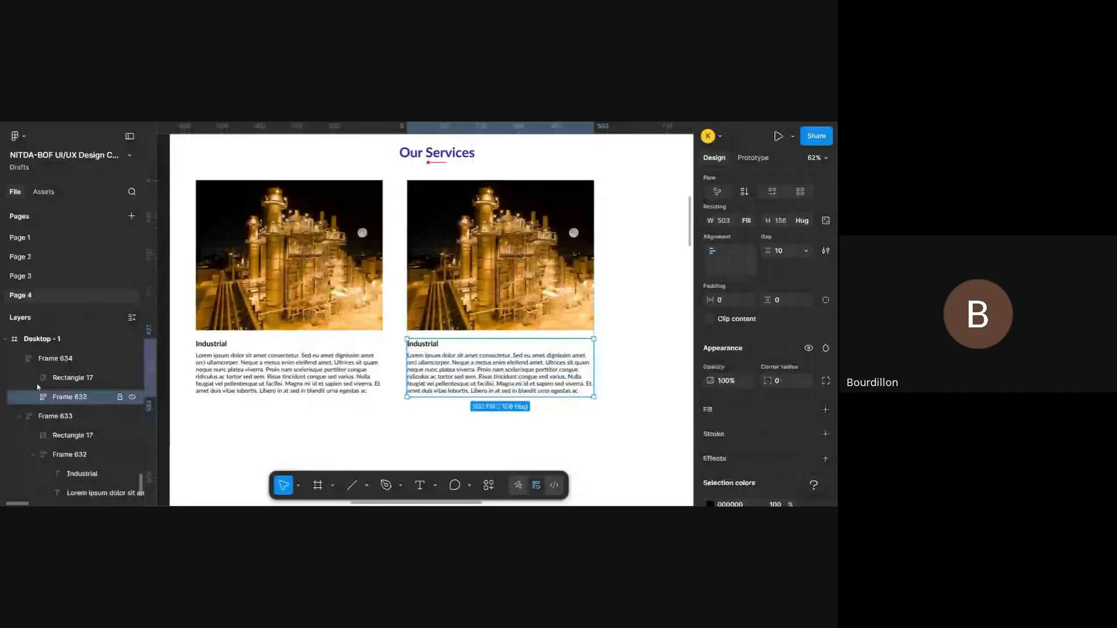
- Collapse and expand Frame 634 to review how it wraps the photo rectangle and the caption frame
left_click(56, 369)
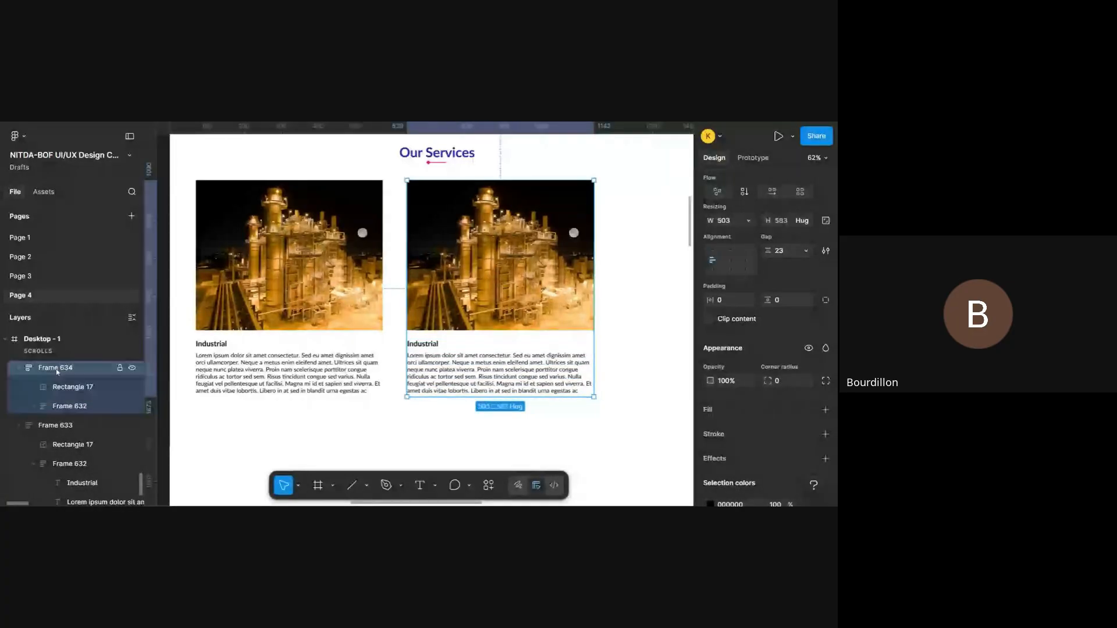
left_click(22, 370)
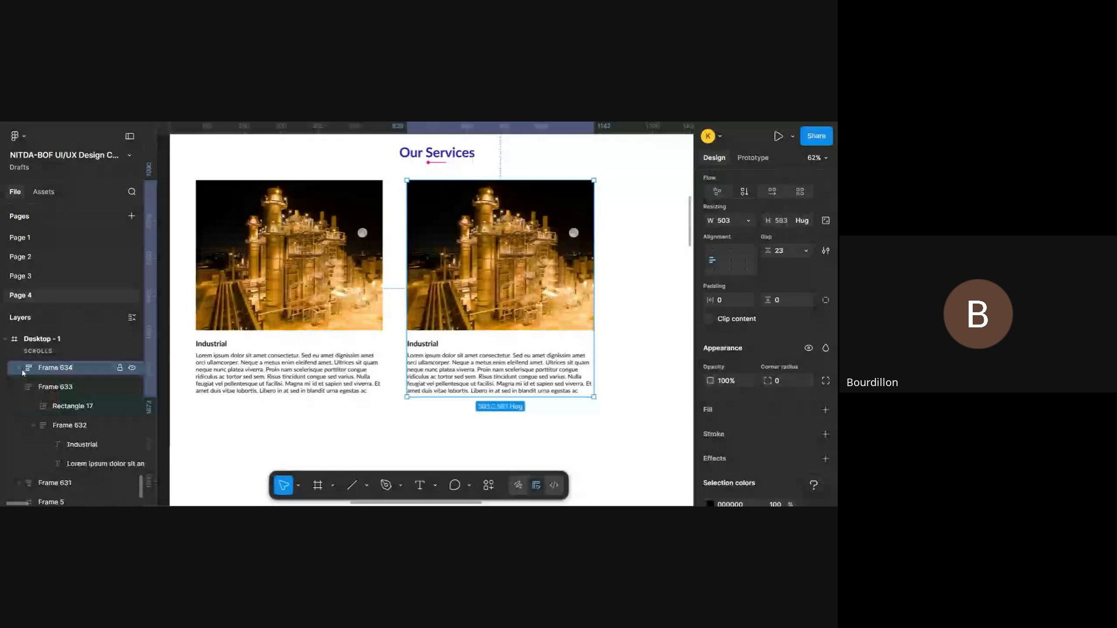
left_click(22, 370)
left_click(22, 370)
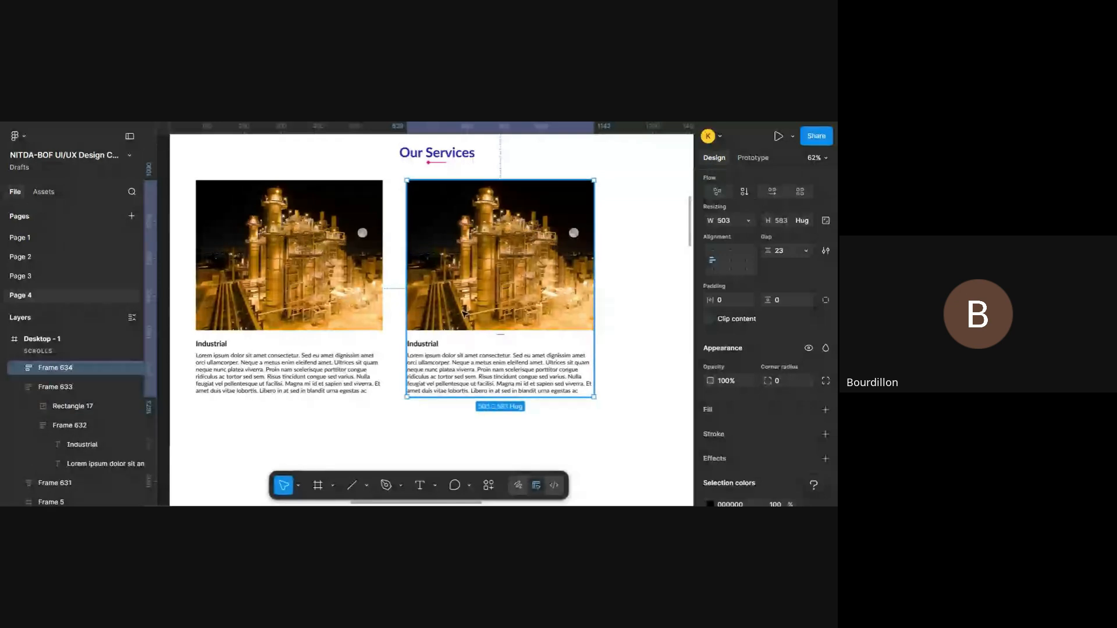
scroll(833, 301, "down", 2)
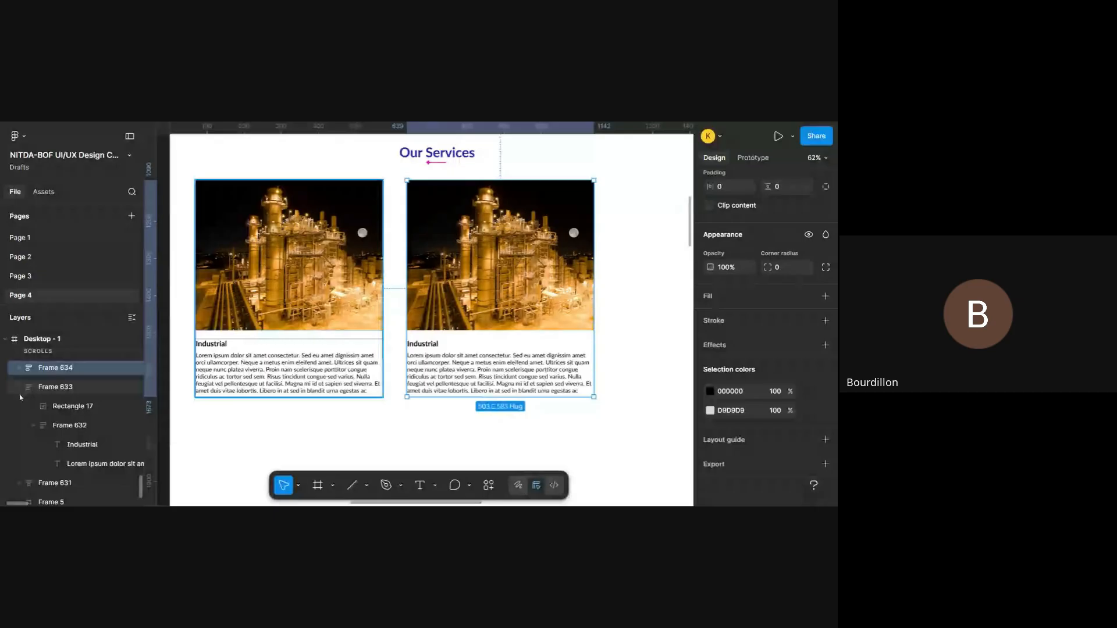
left_click(20, 368)
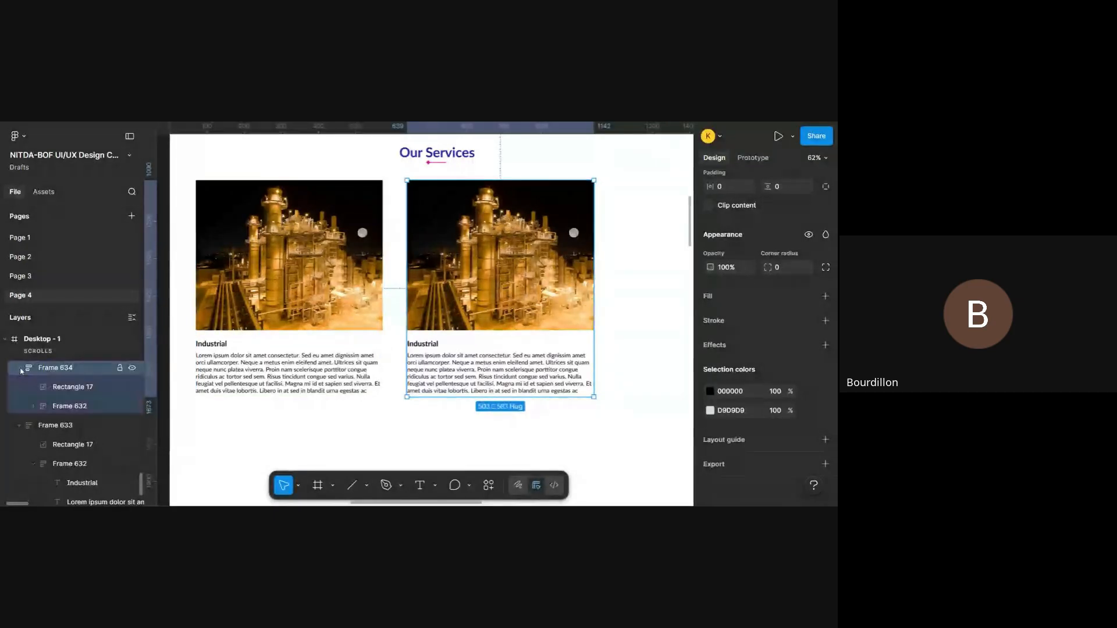
left_click(83, 388)
left_click(85, 407)
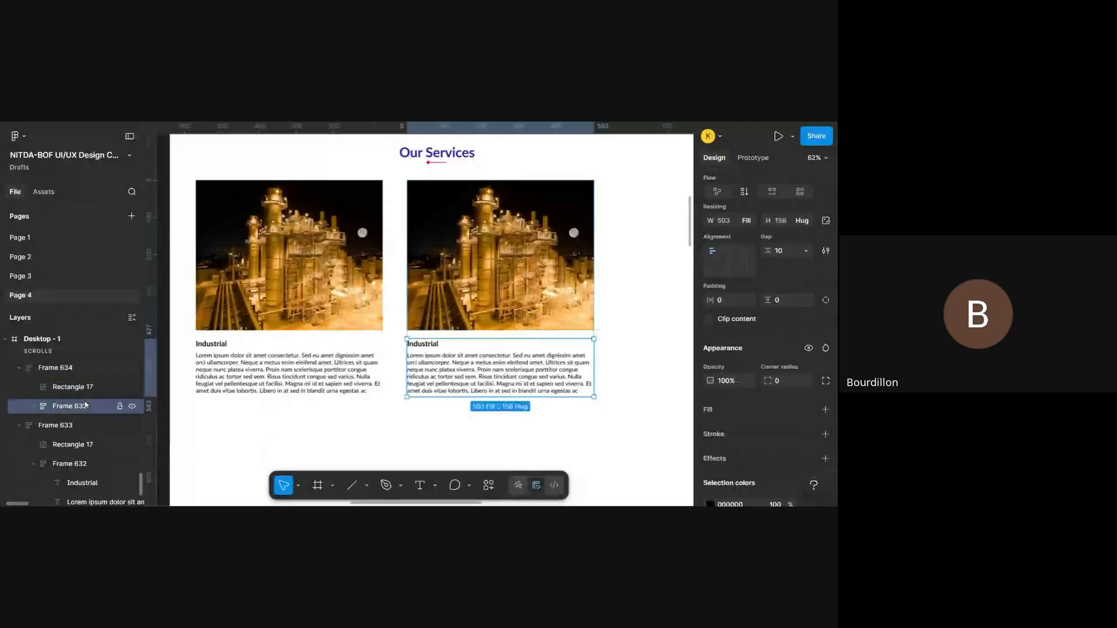
- Select the whole duplicated Industrial card, Frame 634, and add a white FFFFFF fill to it
left_click(71, 371)
scroll(825, 348, "down", 3)
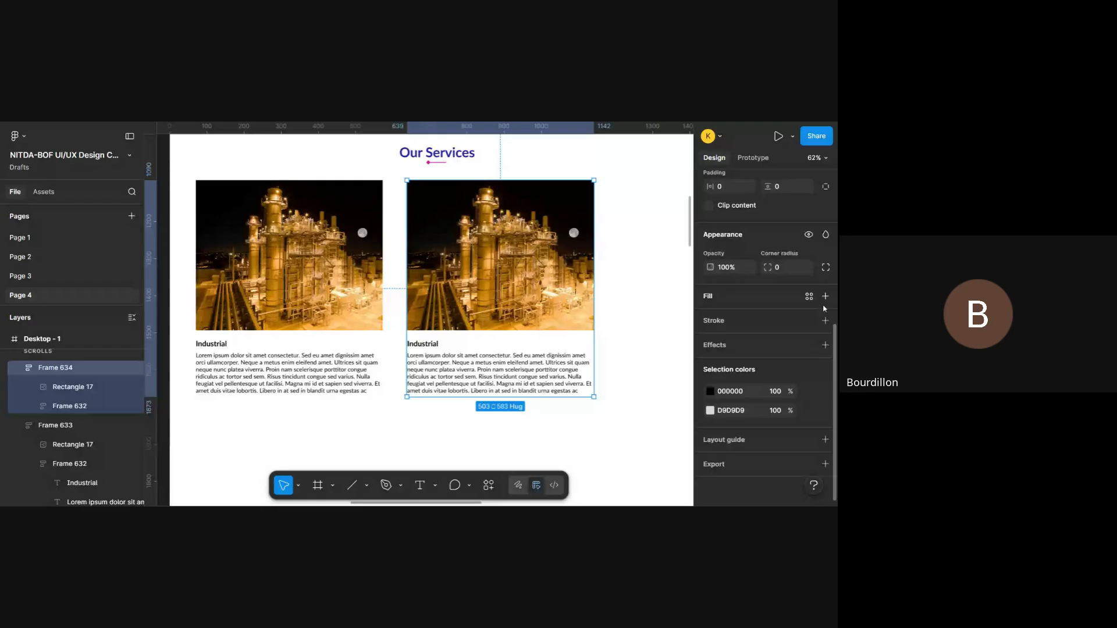
left_click(826, 297)
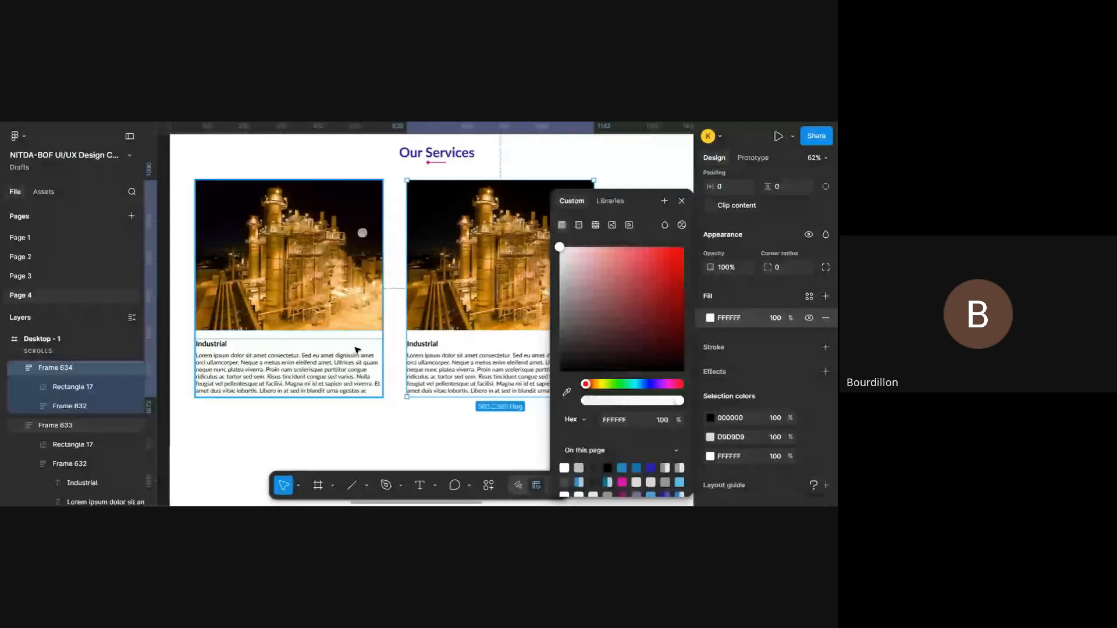
scroll(357, 349, "right", 3)
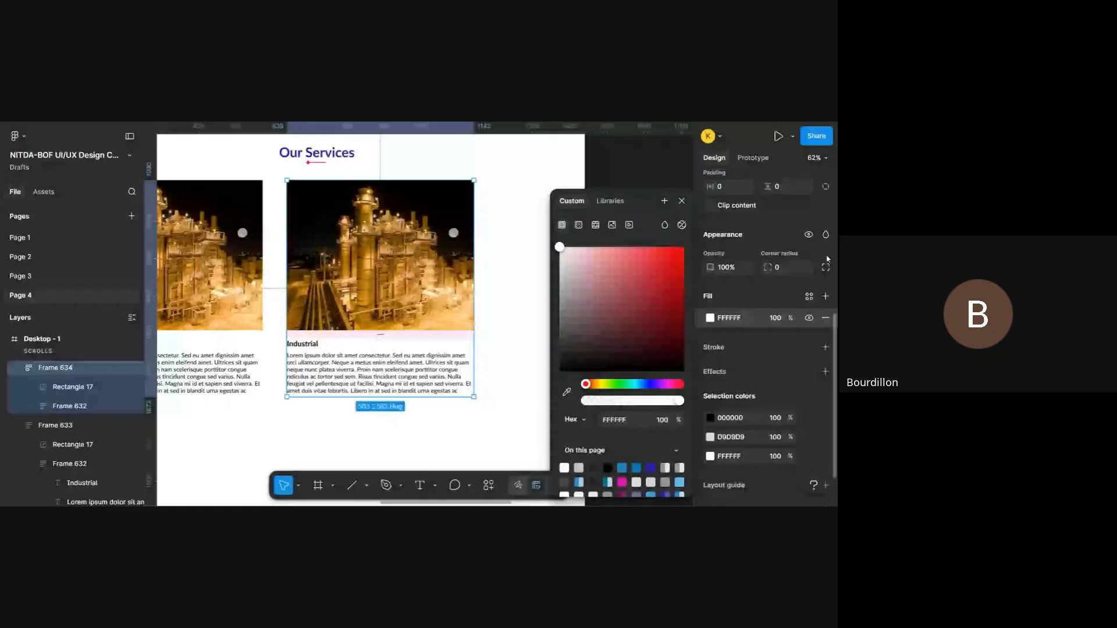
- Try a black 000000 fill on the duplicated Industrial card and undo it
left_click(729, 317)
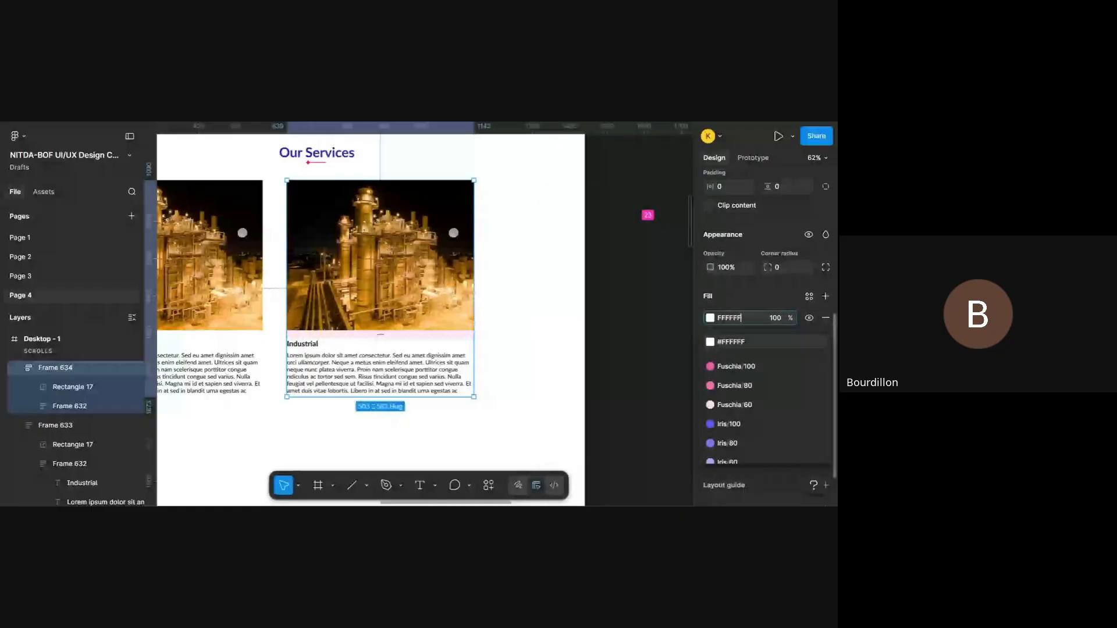
type("000000")
key("Return")
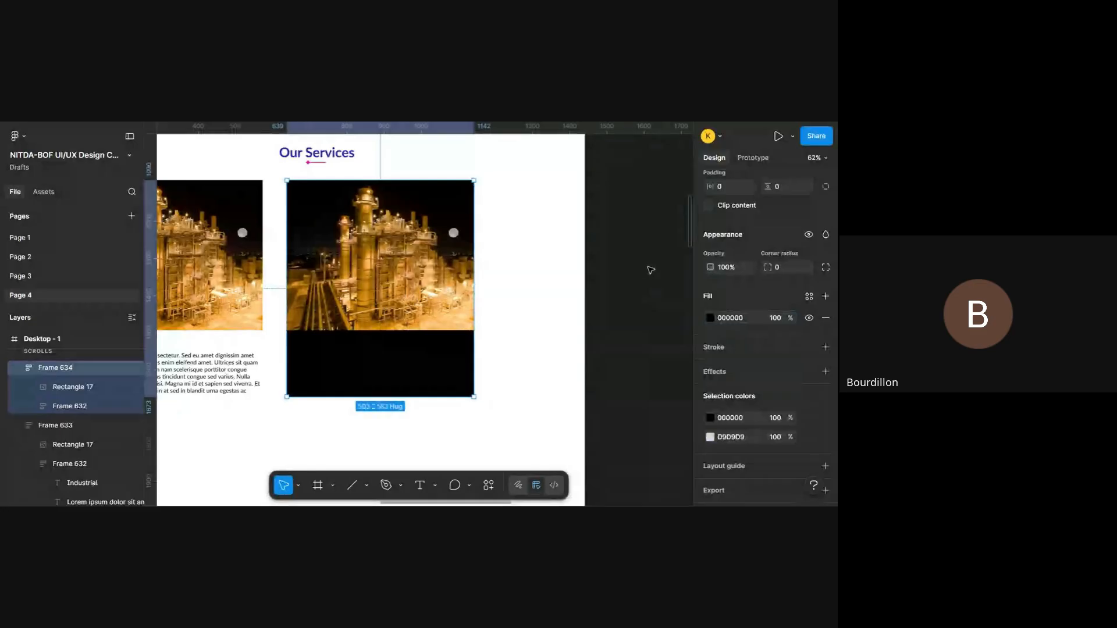
key("ctrl+z")
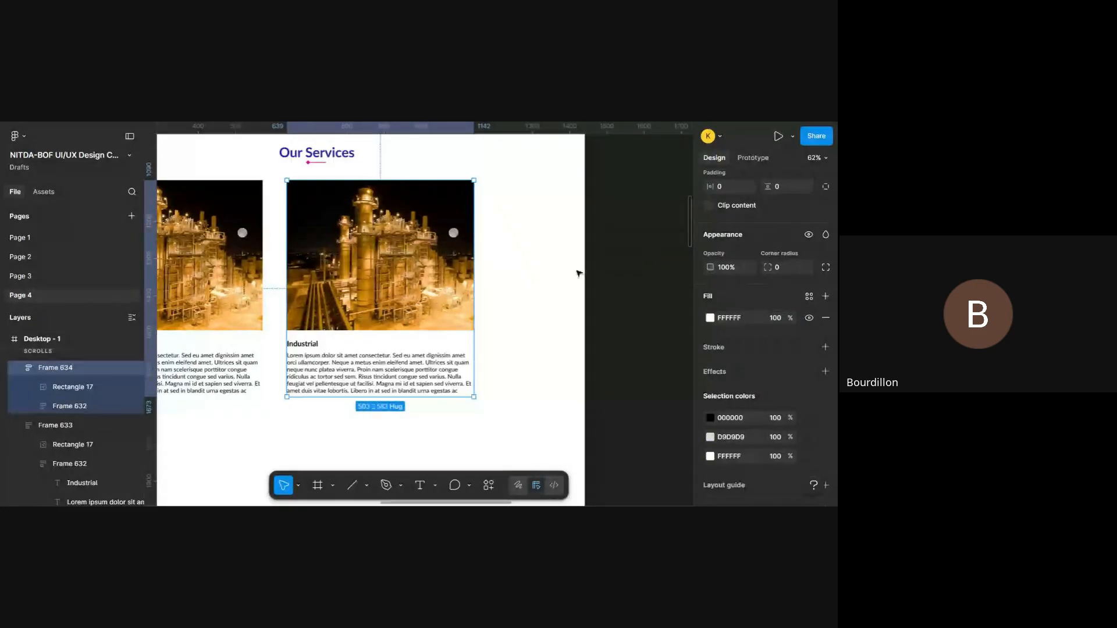
- Try a vertical padding of 28 and a gap of 46 on the duplicated card, and undo both changes
scroll(811, 302, "up", 2)
scroll(812, 340, "up", 2)
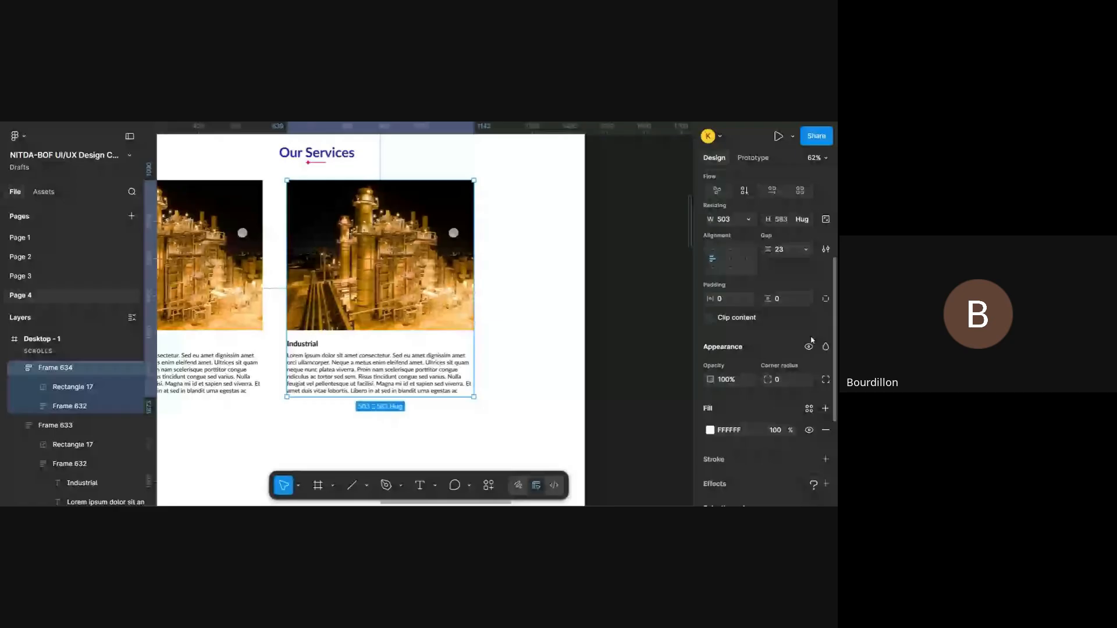
scroll(512, 338, "left", 2)
scroll(506, 338, "up", 1)
scroll(506, 338, "left", 1)
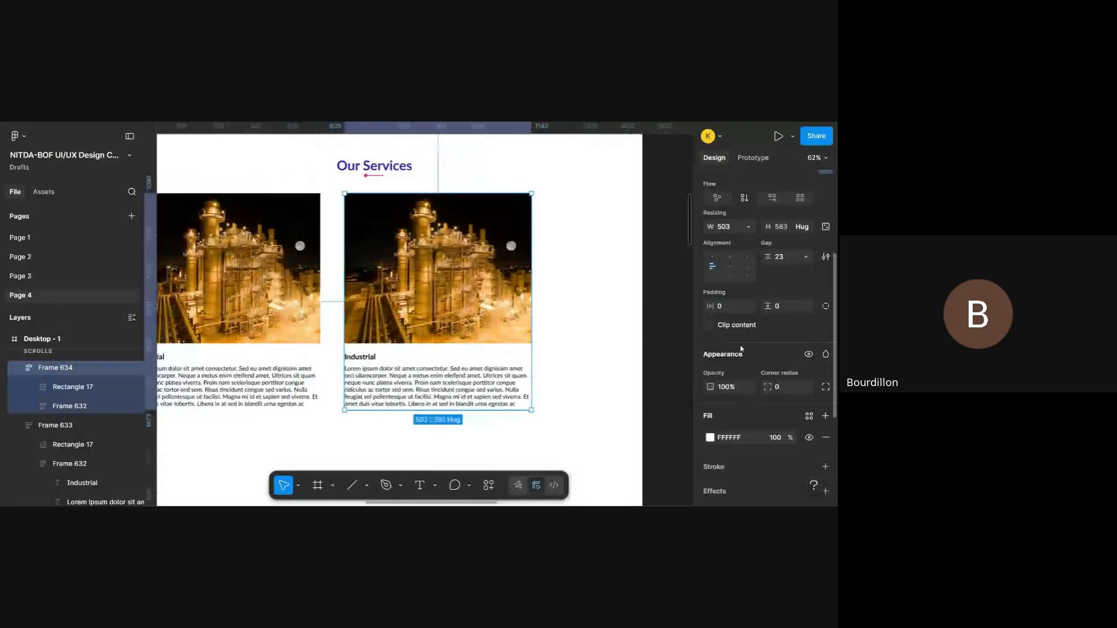
left_click_drag(711, 306, 806, 307)
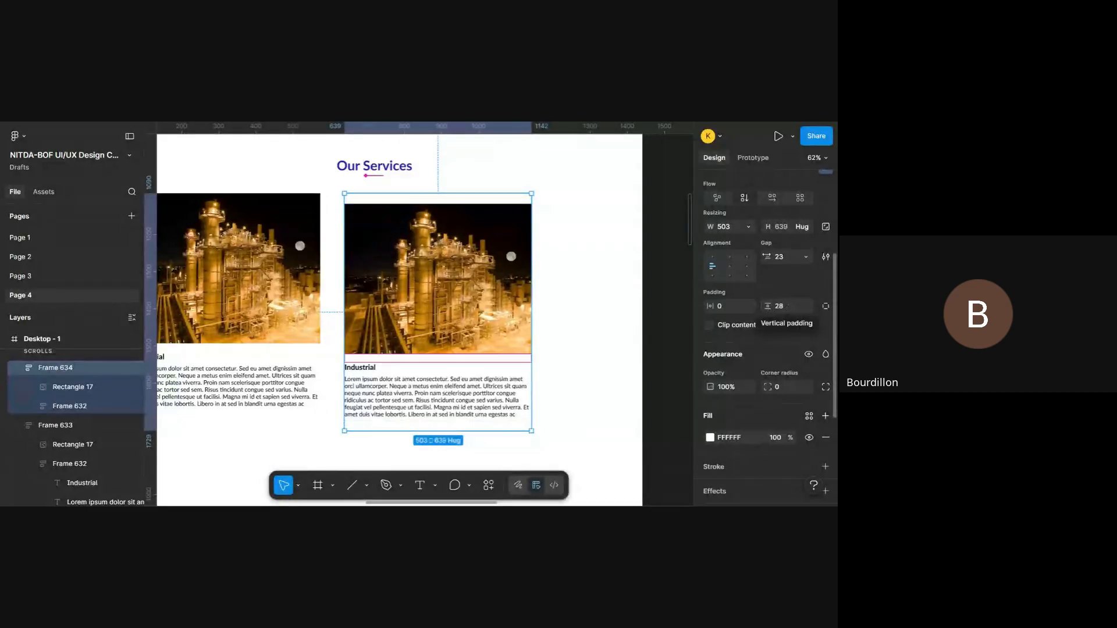
left_click_drag(767, 255, 794, 253)
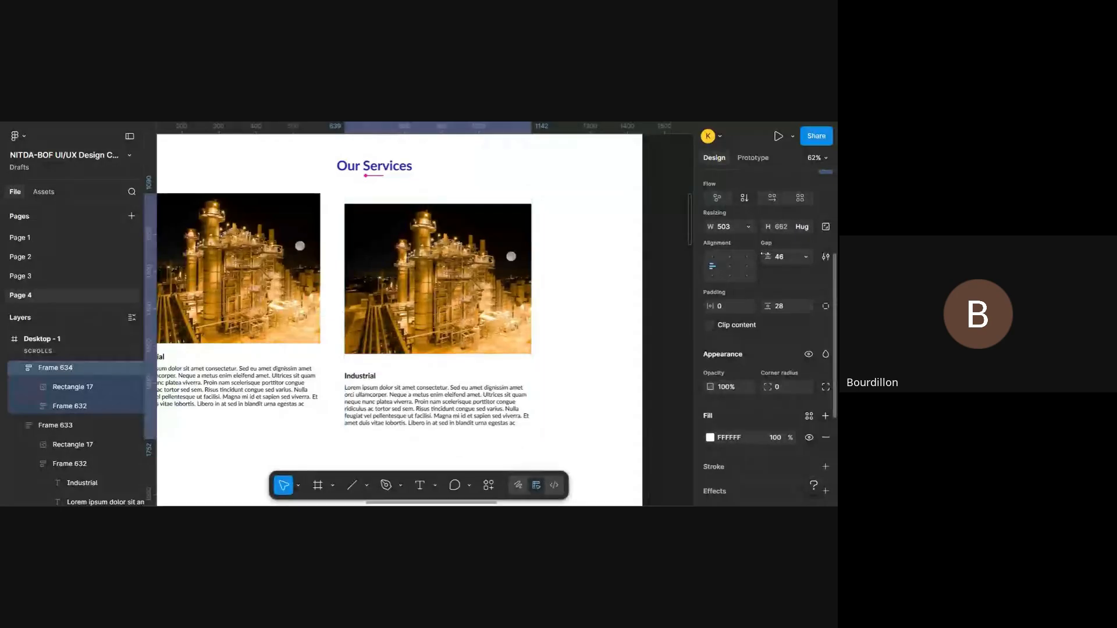
key("ctrl+z")
key("ctrl+z")
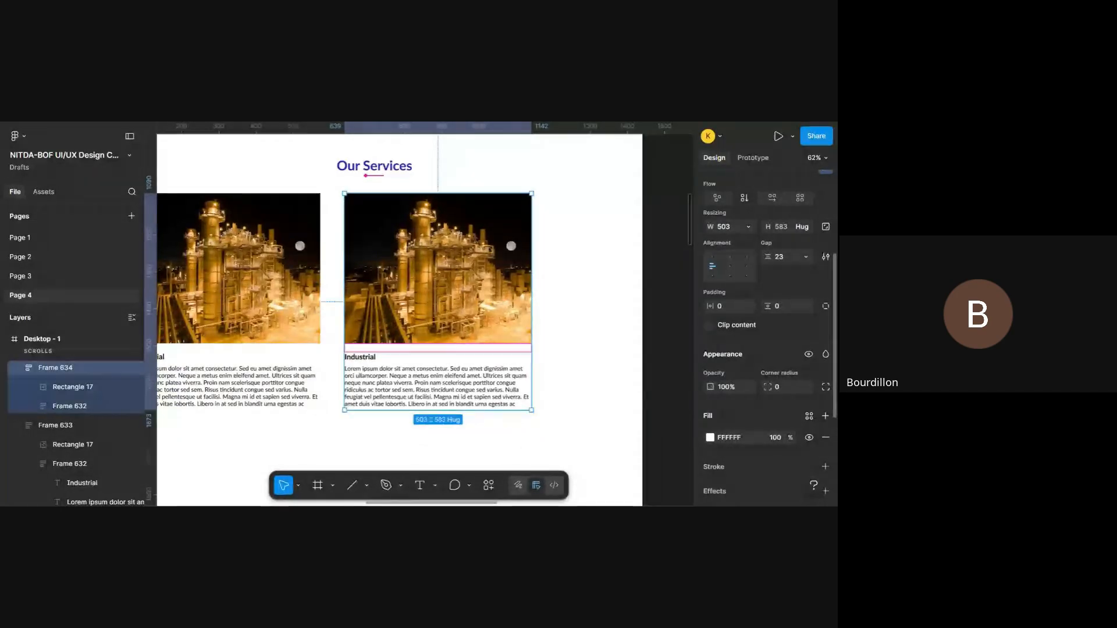
- Centre the duplicated card's auto layout alignment, then try a horizontal padding of 49 and undo only the padding
left_click(730, 266)
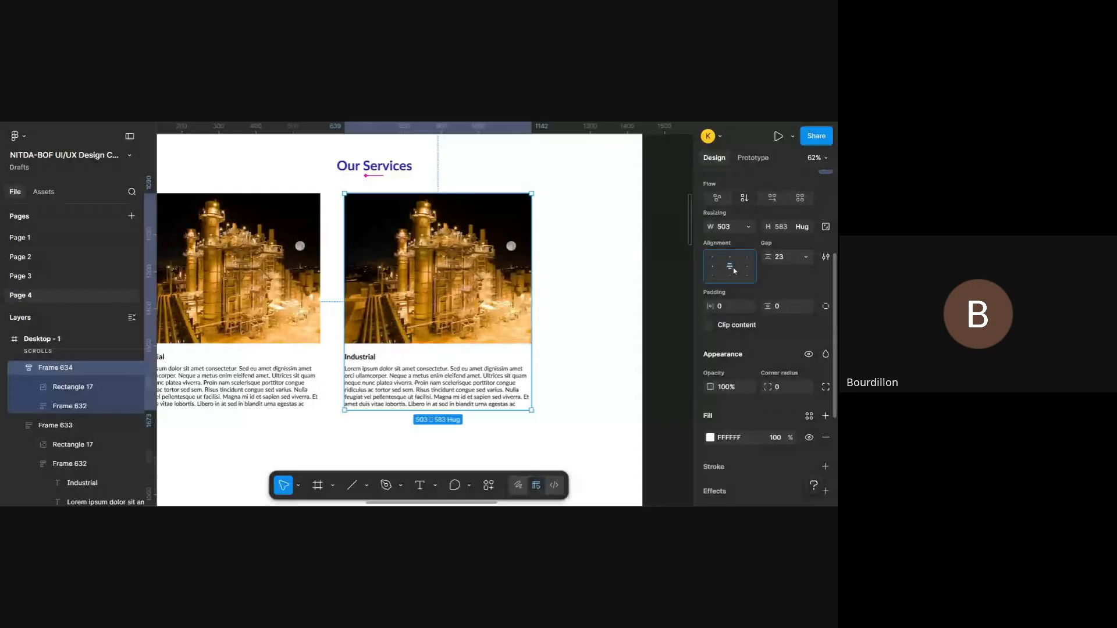
left_click_drag(711, 306, 771, 307)
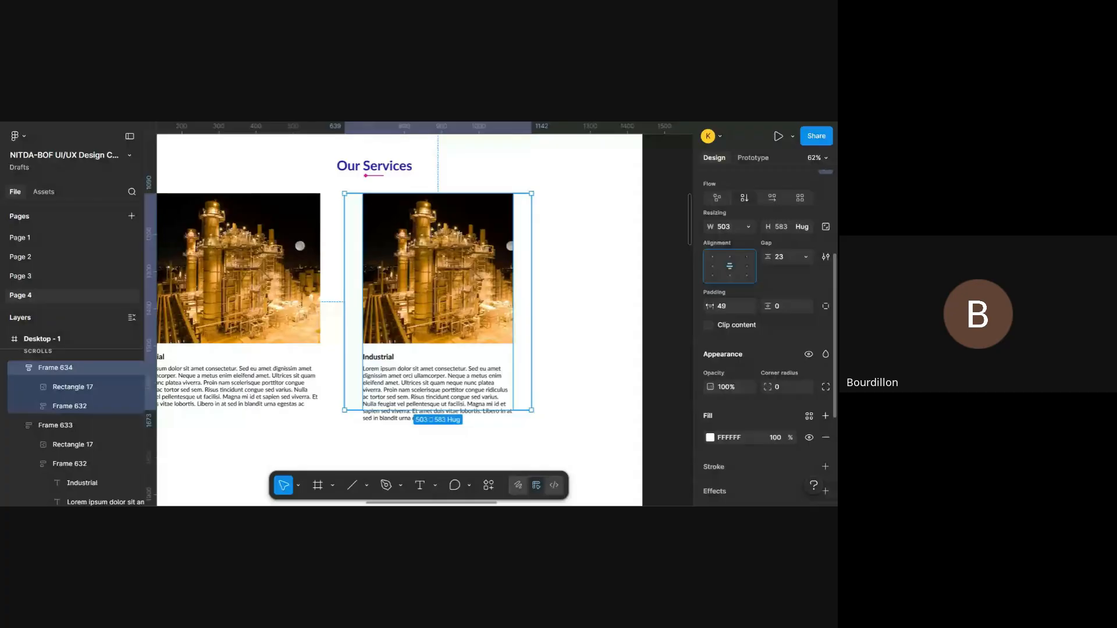
key("ctrl+z")
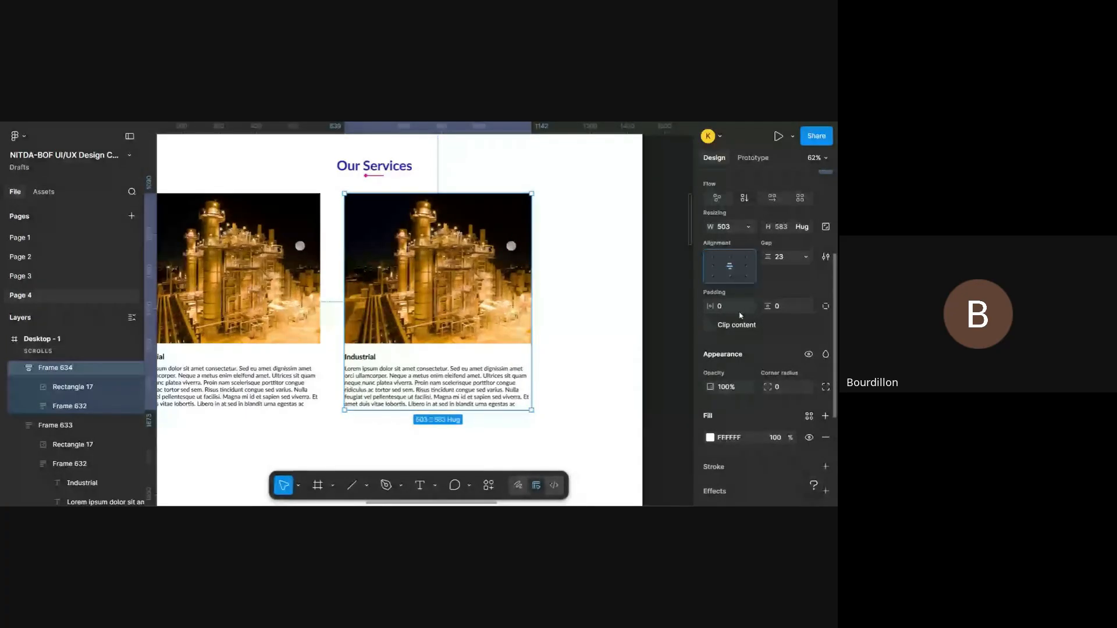
- Try a blue 2387C0 fill at 30% opacity on the duplicated Industrial card, Frame 634
scroll(772, 364, "down", 3)
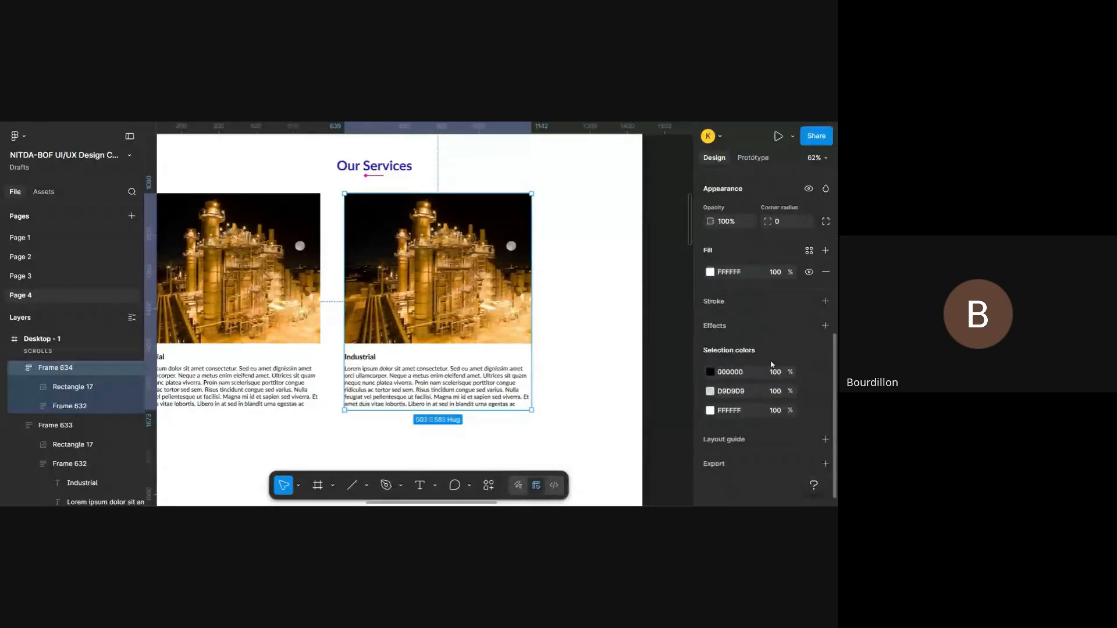
left_click(710, 272)
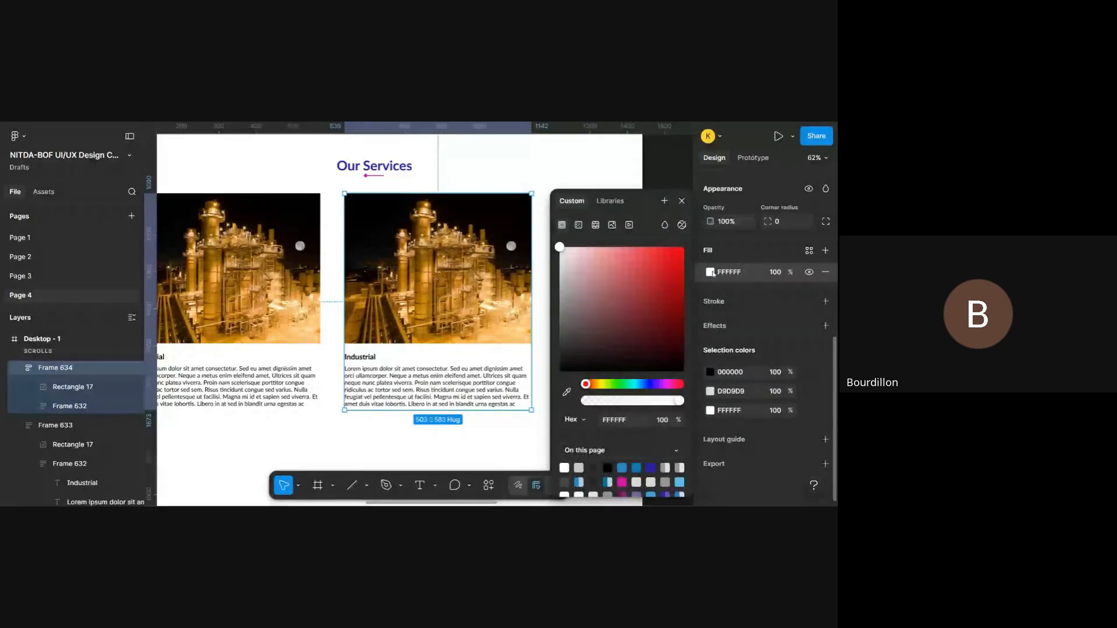
scroll(665, 368, "down", 1)
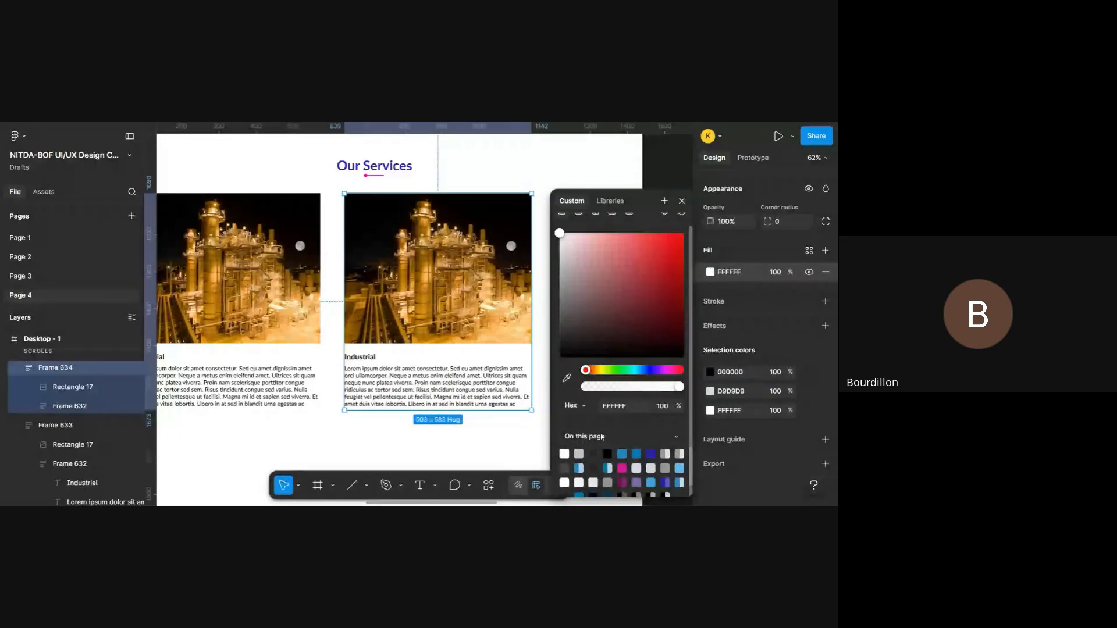
left_click(624, 467)
left_click(579, 468)
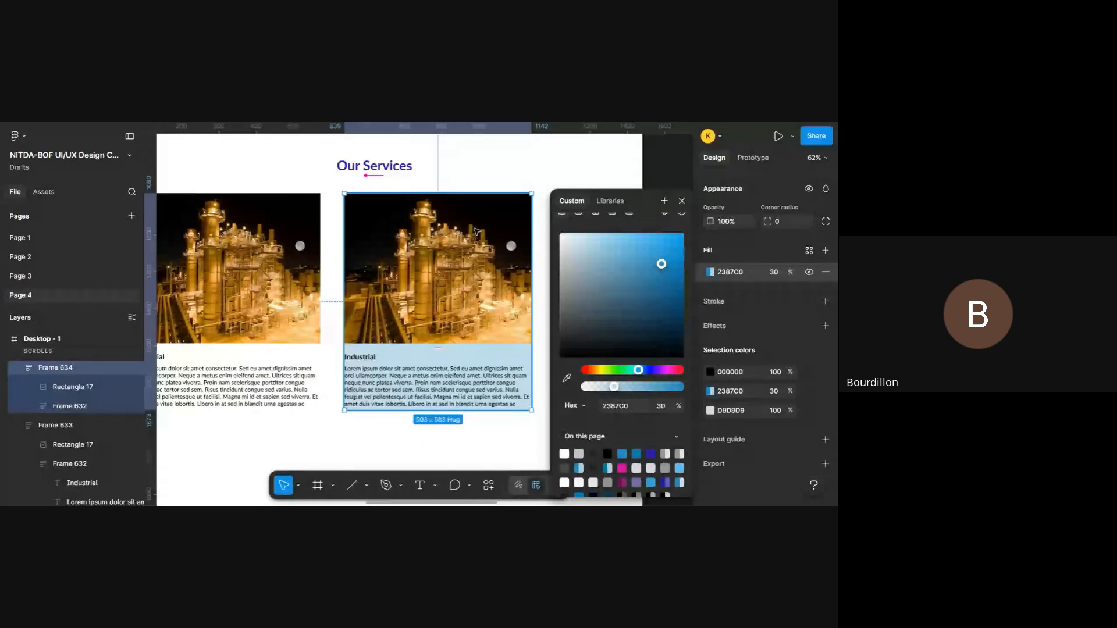
- Try widening the duplicated card from its right edge, and undo the resizing together with the blue fill
scroll(477, 231, "right", 3)
left_click_drag(458, 270, 494, 270)
key("ctrl+z")
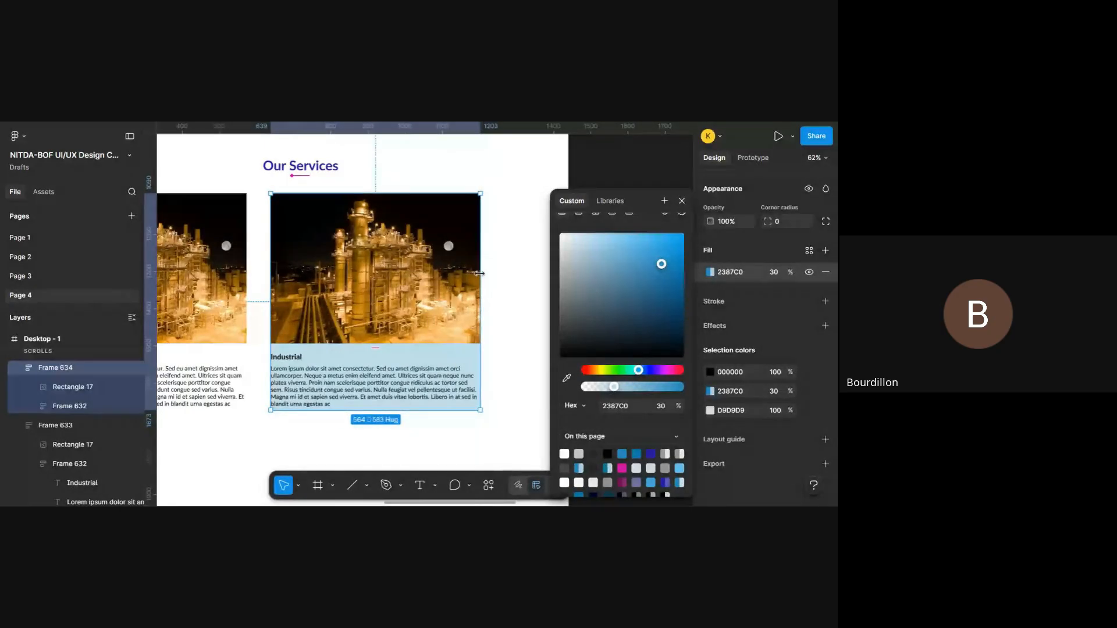
left_click(682, 201)
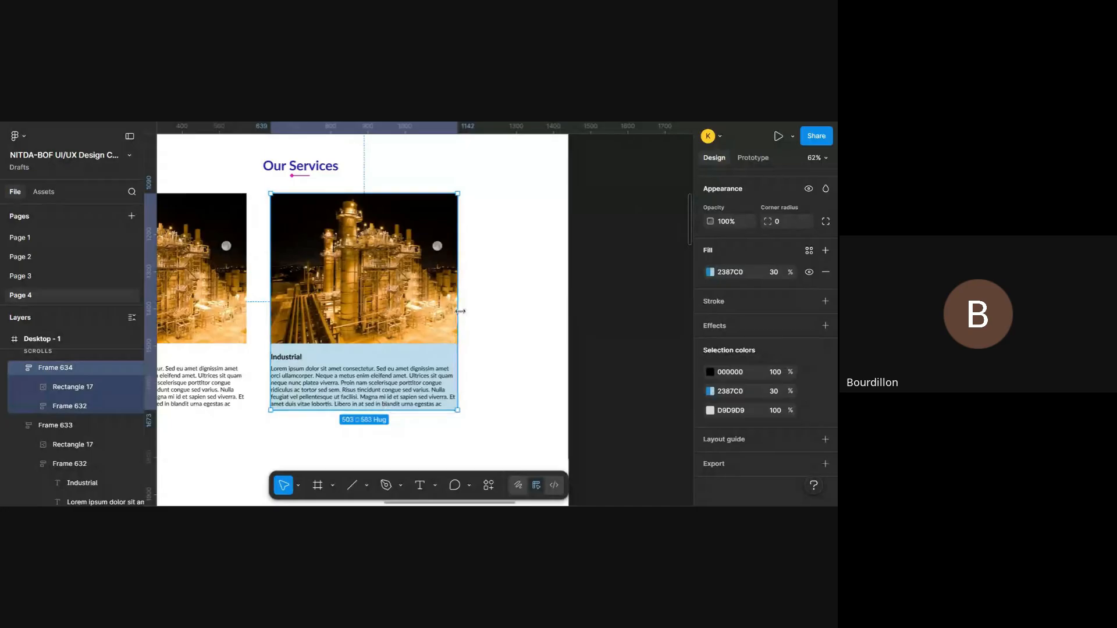
mouse_move(461, 311)
left_mouse_down()
mouse_move(501, 311)
mouse_move(479, 311)
left_mouse_up()
key("ctrl+z")
key("ctrl+z")
key("ctrl+z")
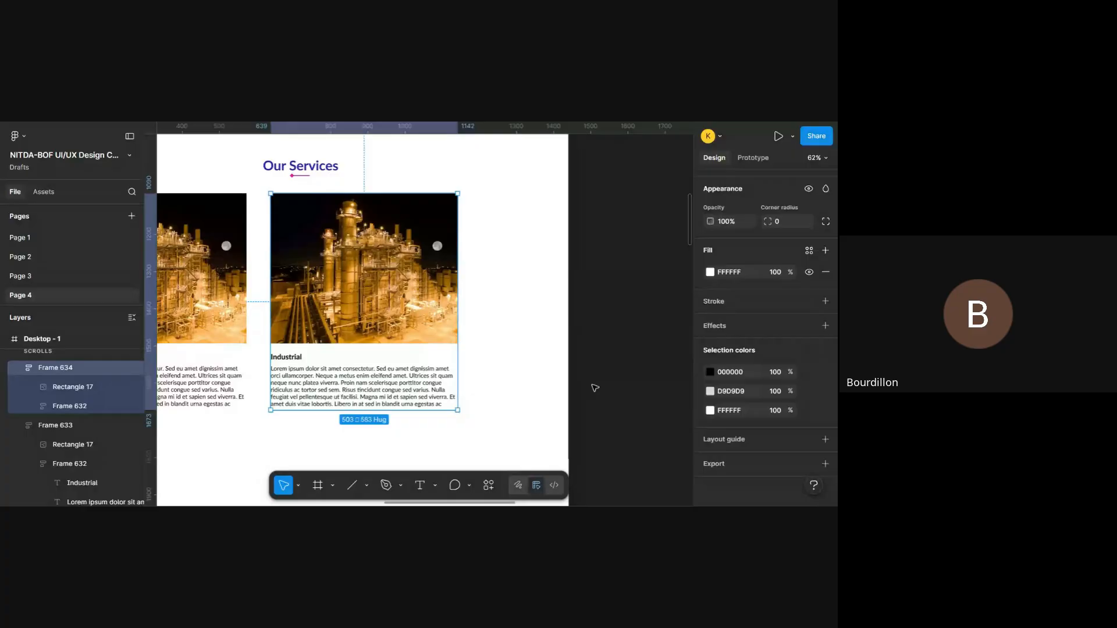
- Wrap the duplicated Industrial card in a new auto layout frame, then try widening that frame and undo the resize
scroll(409, 330, "left", 3)
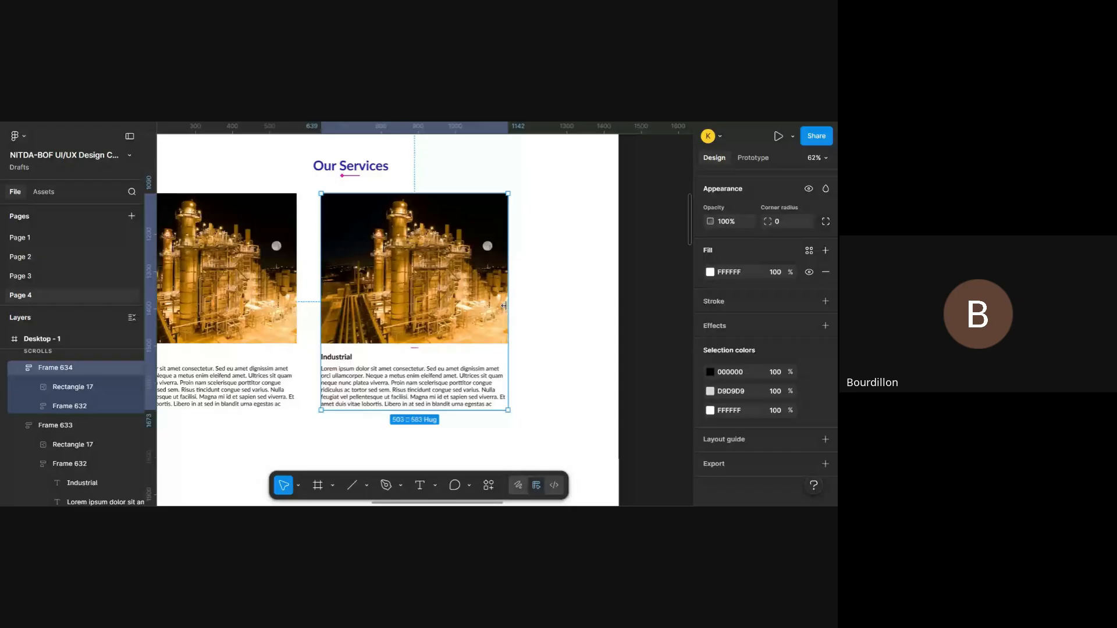
key("shift+a")
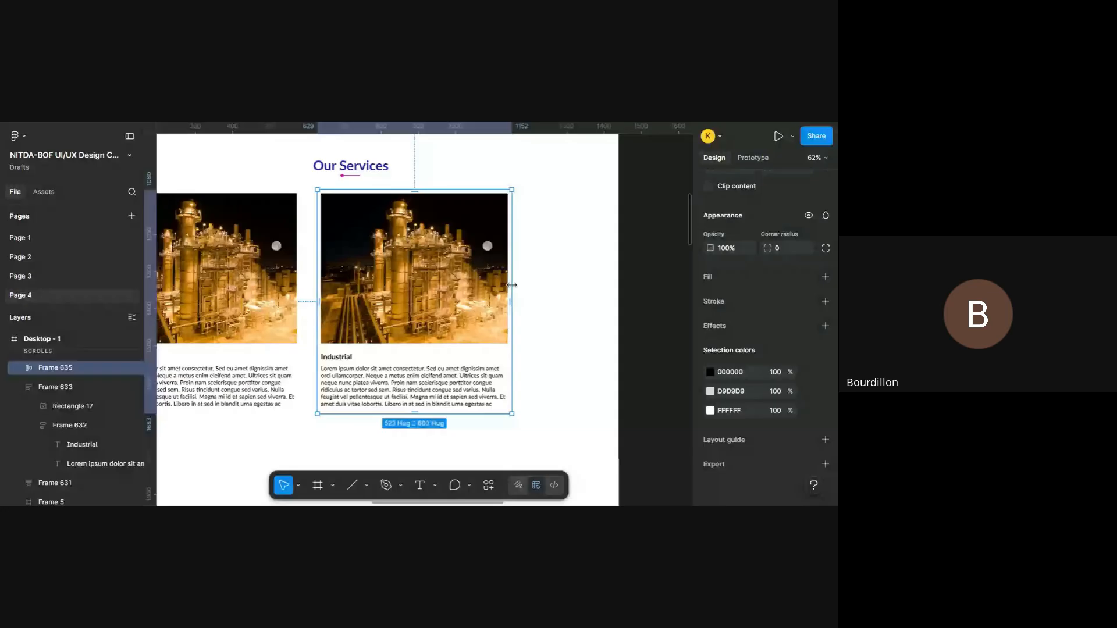
left_click_drag(512, 285, 546, 289)
key("ctrl+z")
- Try a horizontal padding of 89 and a vertical padding of 45 on the new outer frame, and undo both
scroll(810, 320, "up", 5)
scroll(810, 319, "down", 2)
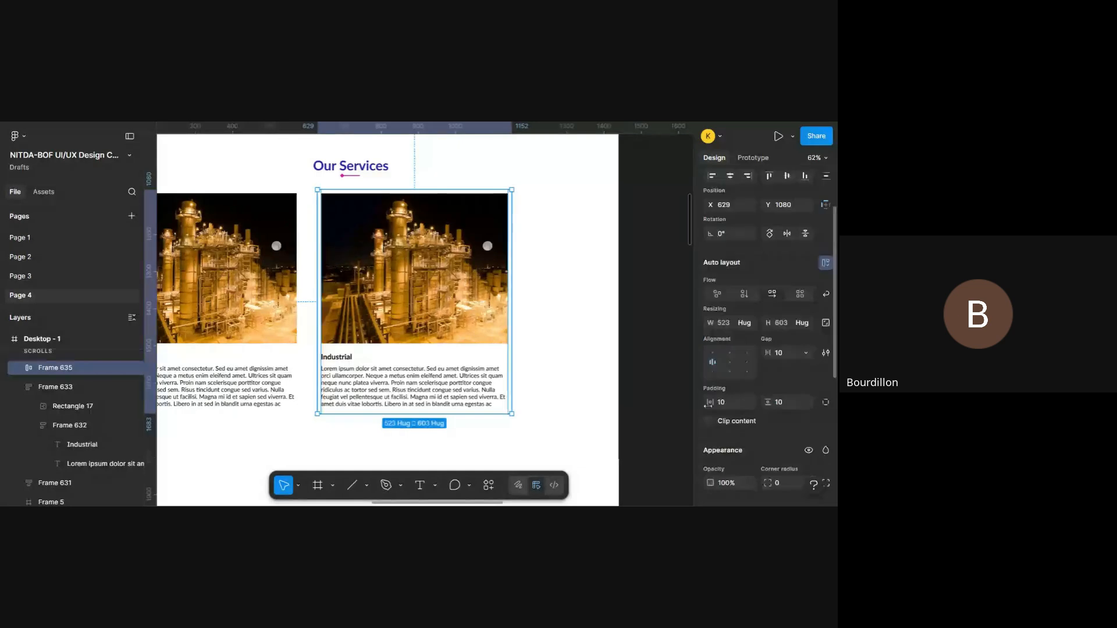
left_click_drag(722, 401, 809, 405)
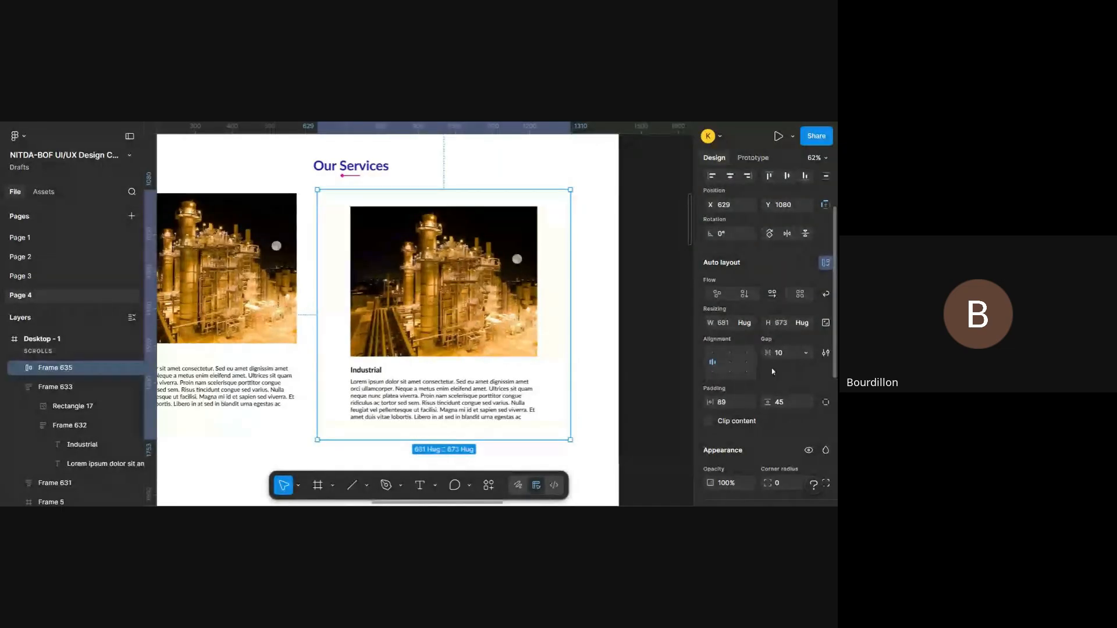
key("ctrl+z")
key("ctrl+z")
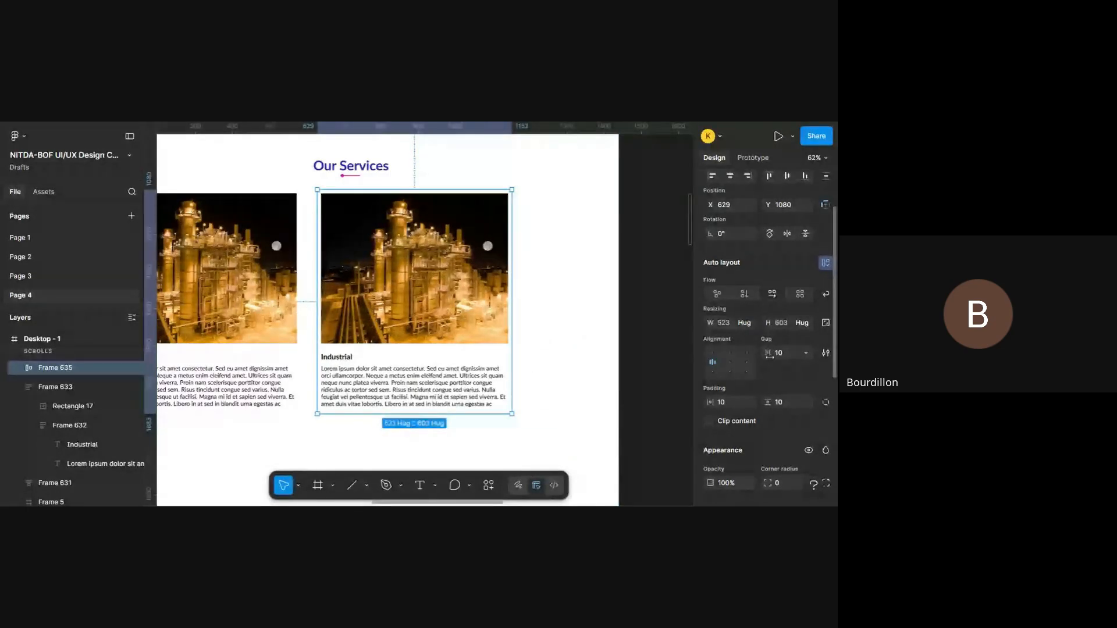
- Set the outer frame's vertical padding to 37 and its horizontal padding to 38
scroll(784, 418, "down", 1)
left_click_drag(768, 388, 793, 391)
left_click_drag(713, 387, 722, 387)
scroll(715, 387, "down", 4)
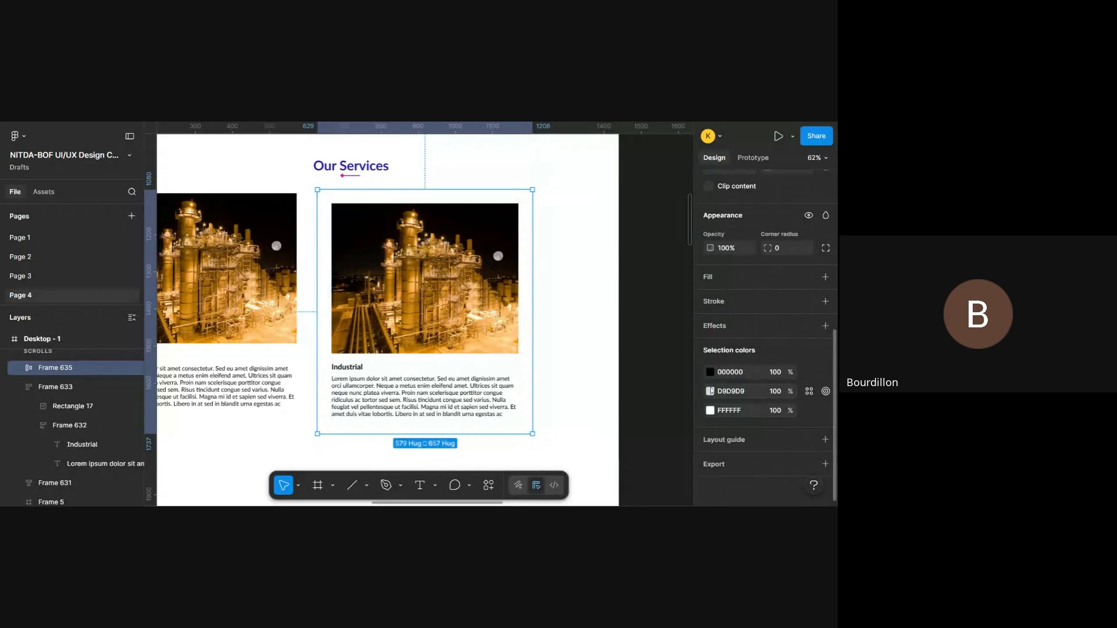
- Add a fill to the outer frame and try the blue 2387C0 page colour at 30% opacity
scroll(806, 374, "up", 1)
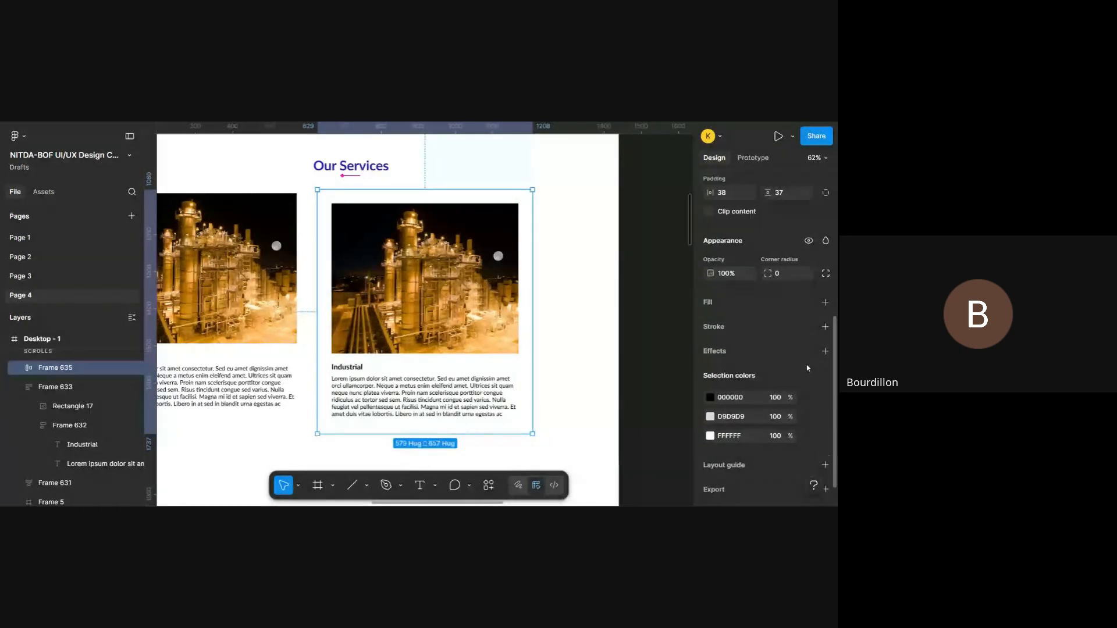
left_click(825, 302)
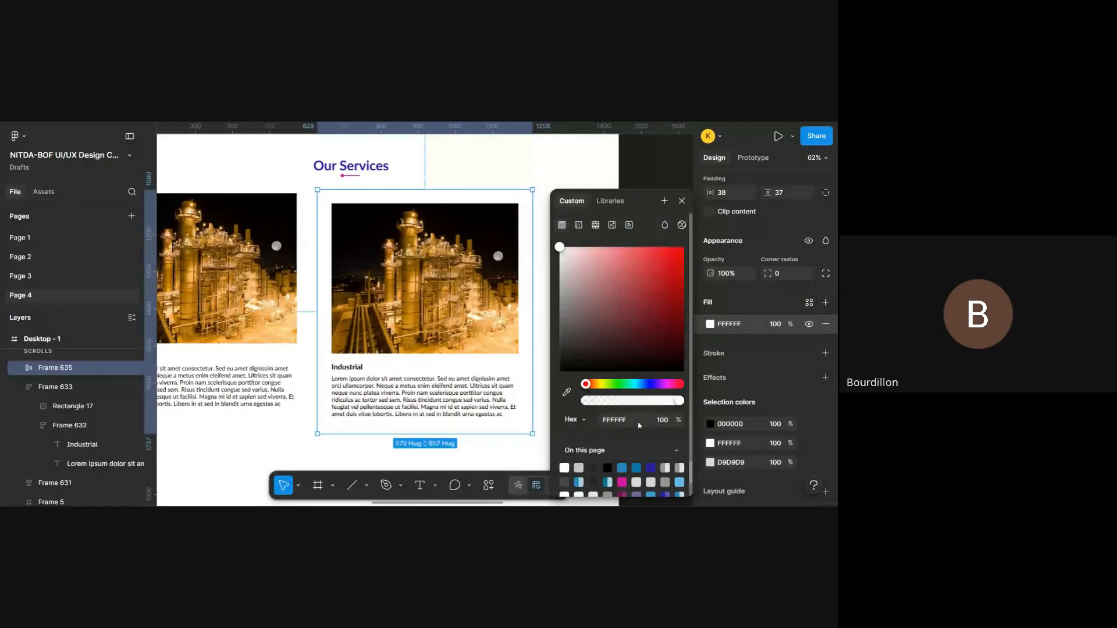
scroll(639, 426, "down", 1)
left_click(579, 469)
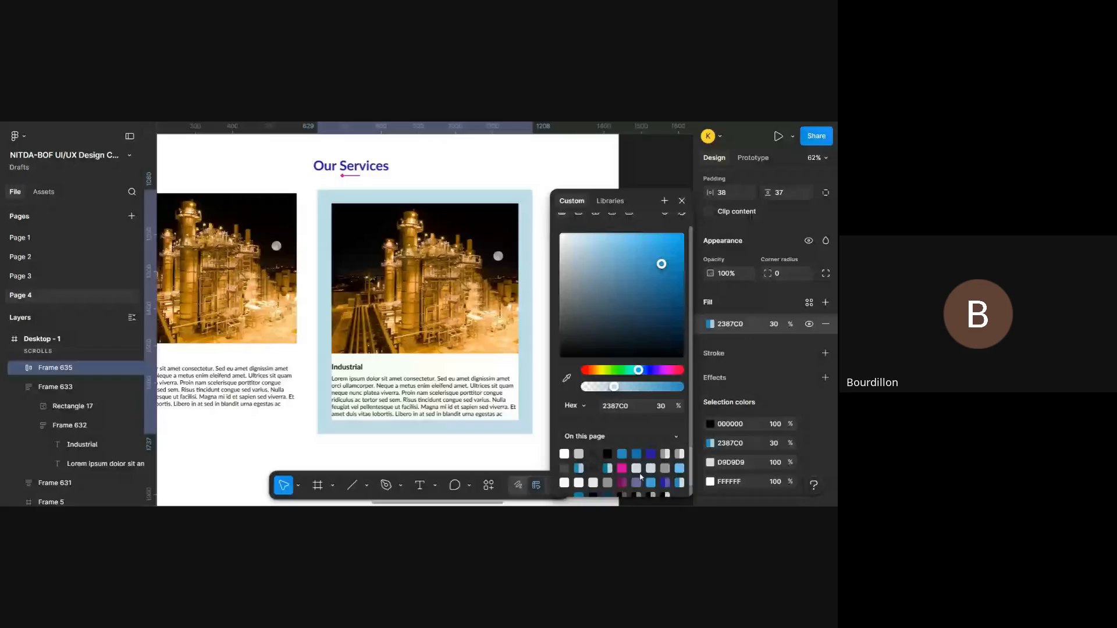
scroll(630, 451, "down", 1)
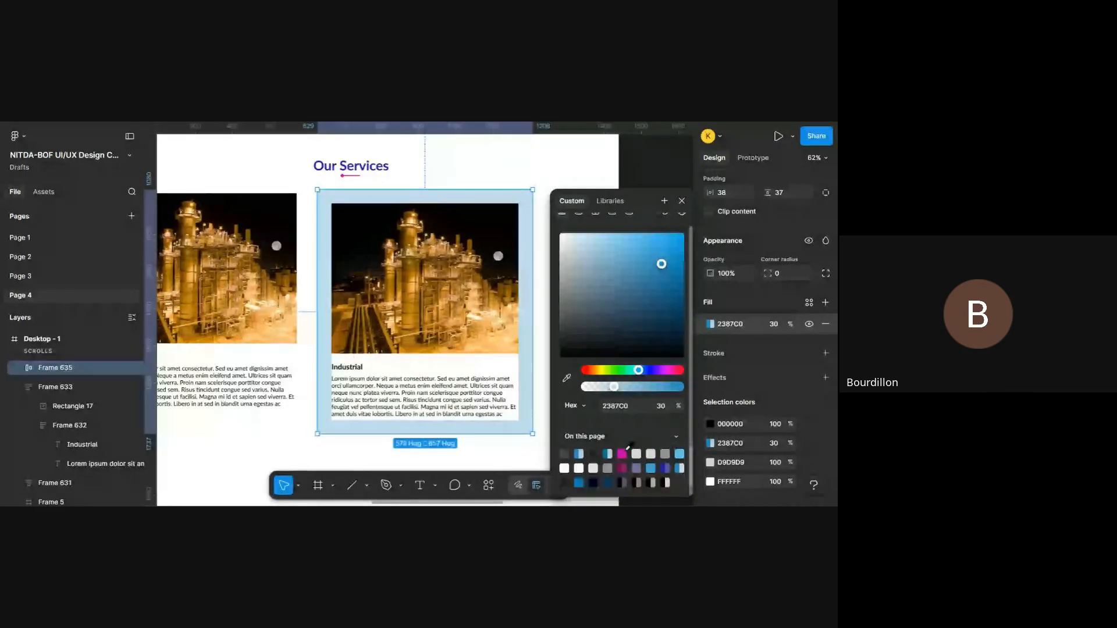
scroll(629, 446, "up", 1)
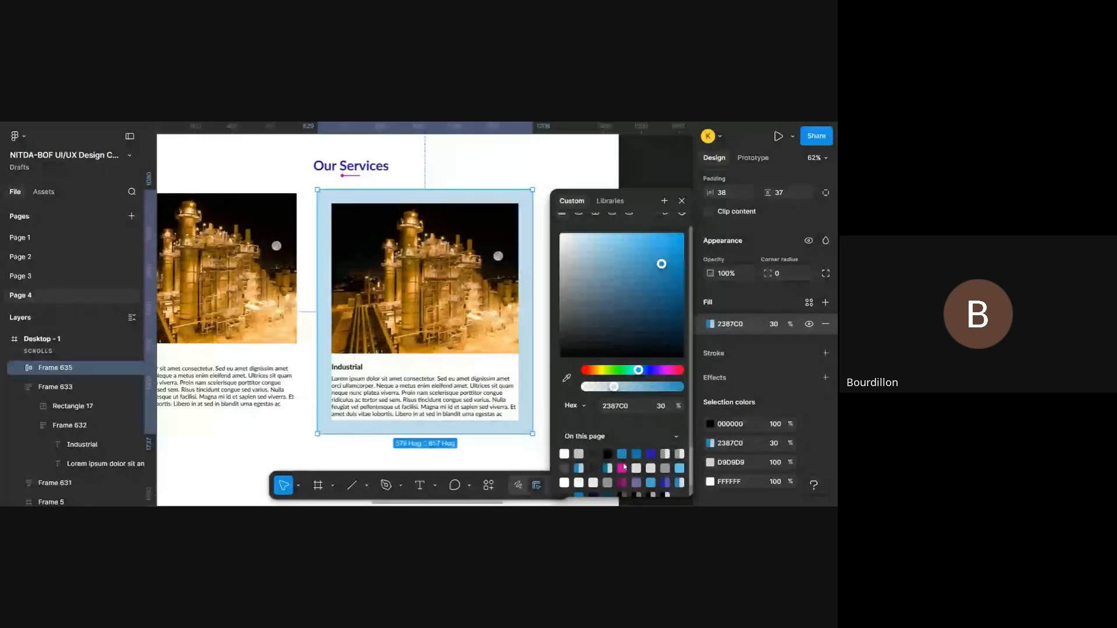
- Change the outer frame's fill to pink DA1BA4 at 6% opacity
left_click(622, 468)
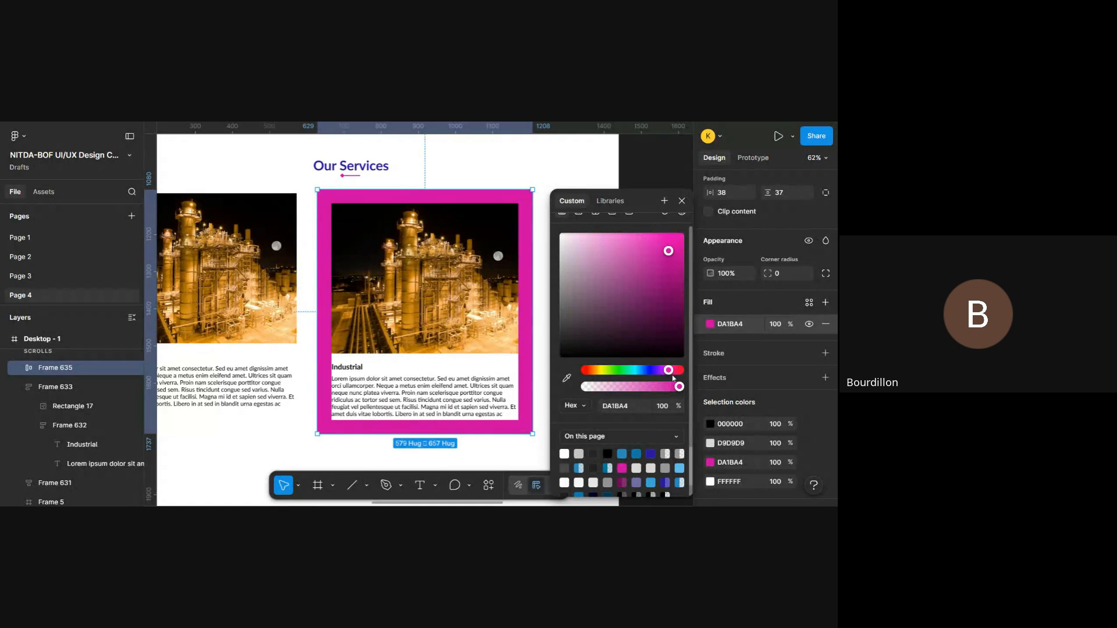
left_click_drag(679, 388, 591, 406)
scroll(351, 366, "down", 3)
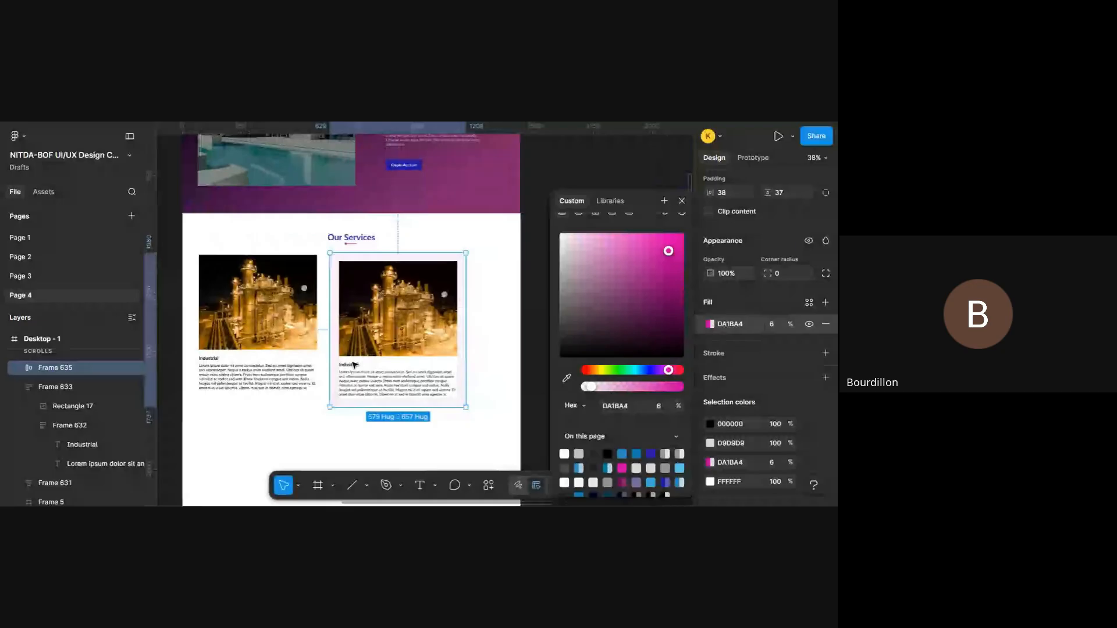
scroll(499, 308, "up", 1)
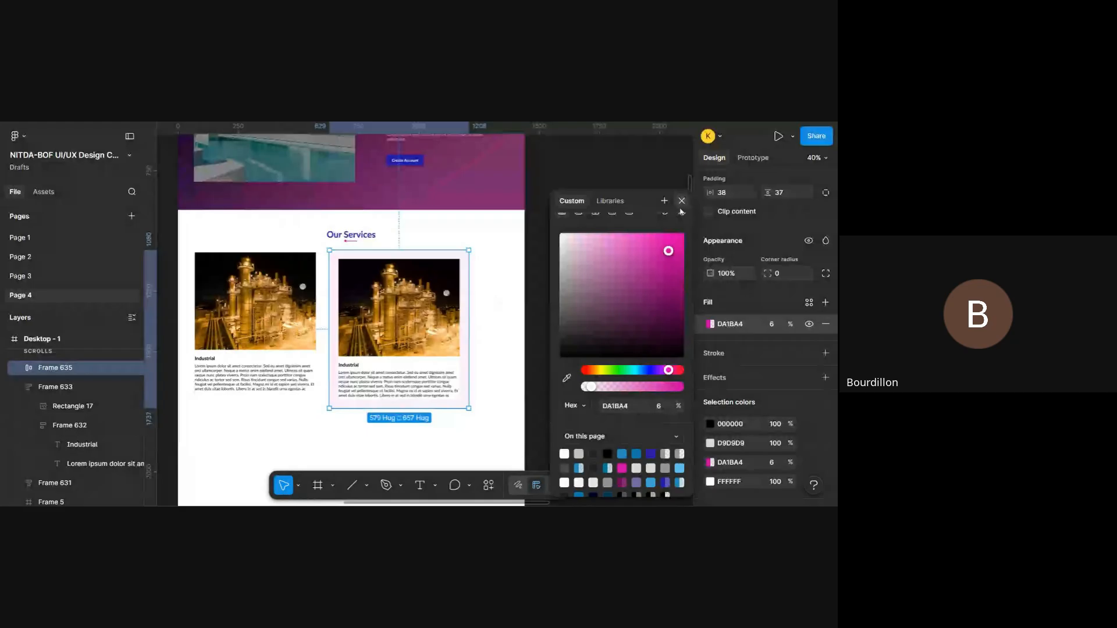
key("Escape")
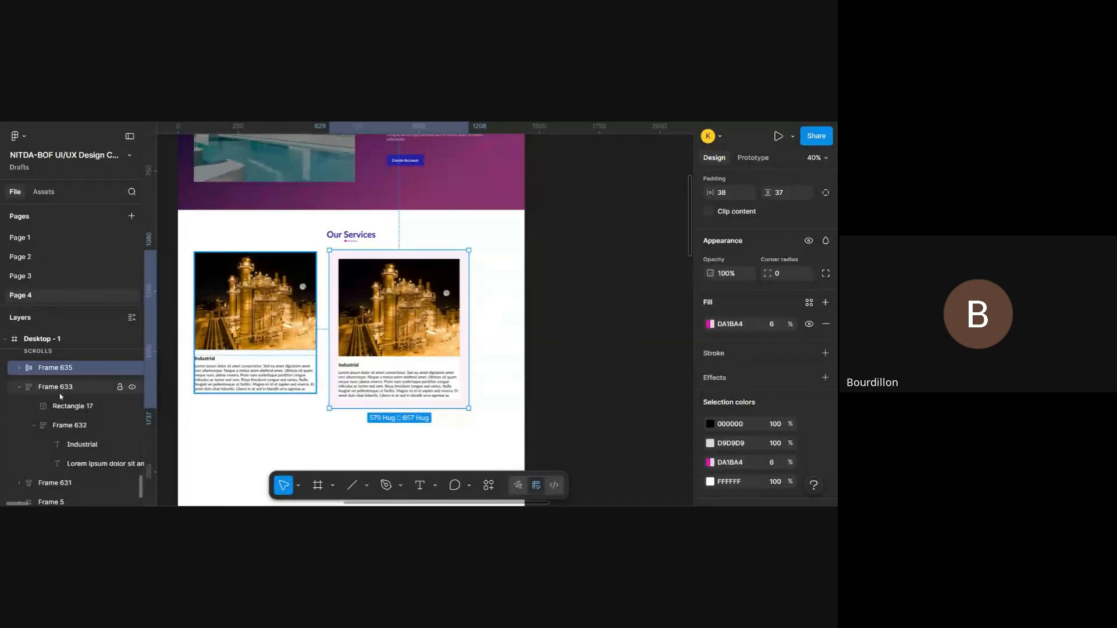
- Move the photo layer Rectangle 17 out of the nested Frame 634 so it sits directly inside Frame 635
left_click(21, 367)
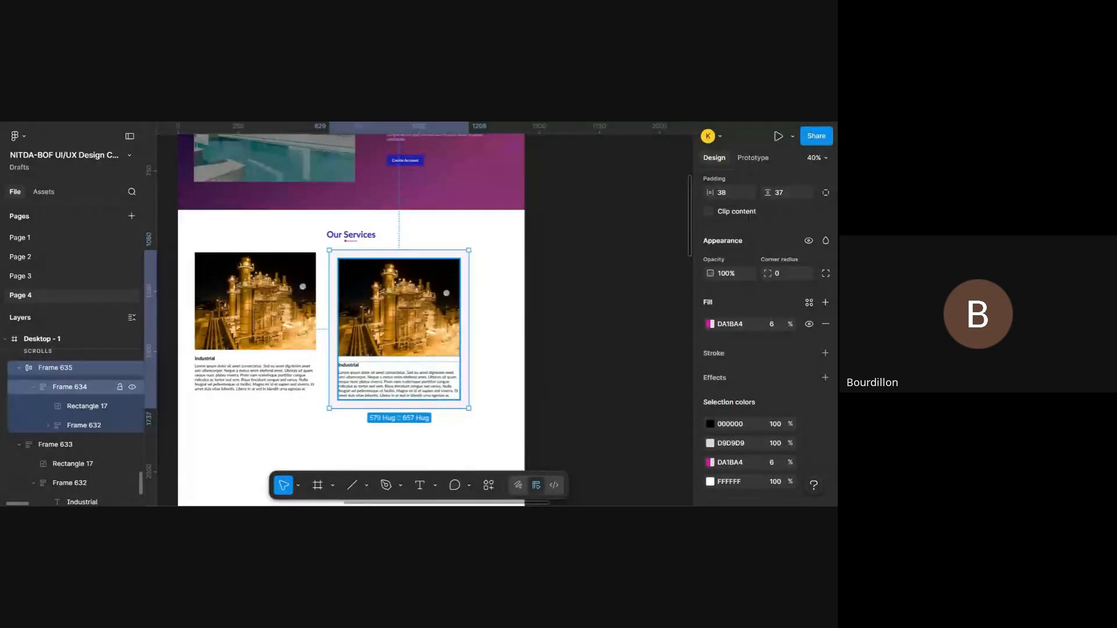
left_click(95, 389)
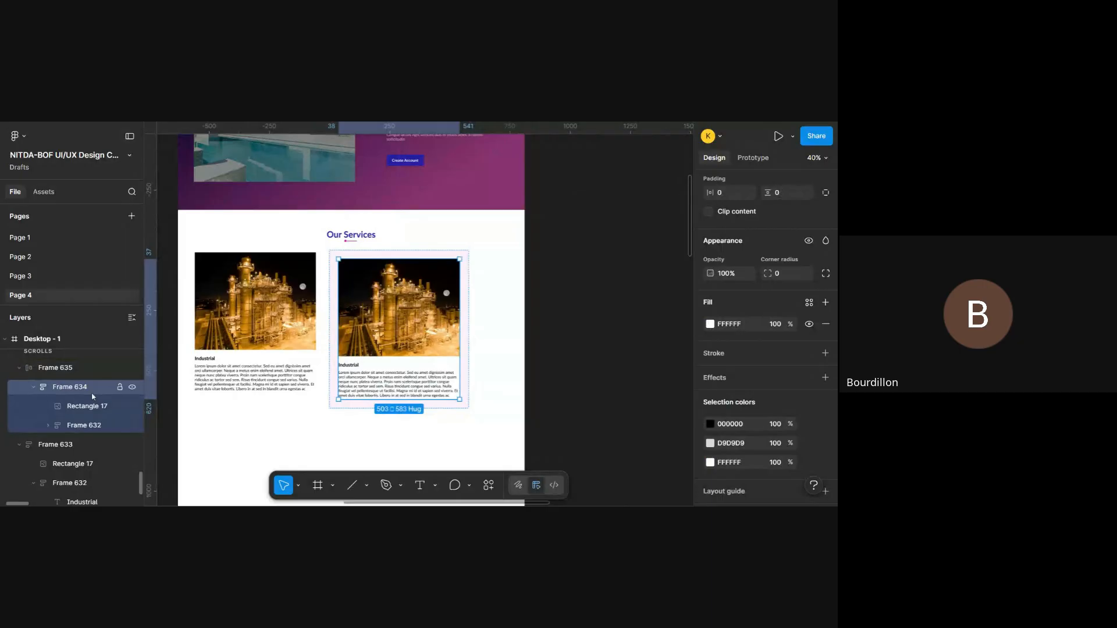
scroll(405, 290, "up", 3)
scroll(425, 274, "down", 3)
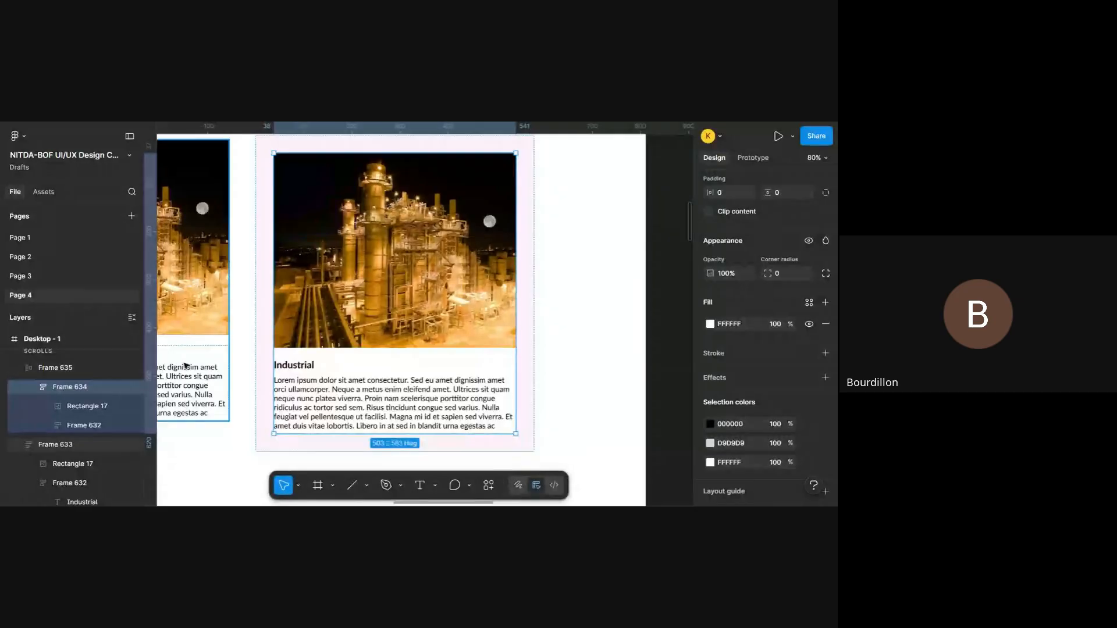
scroll(185, 365, "left", 5)
scroll(185, 365, "right", 5)
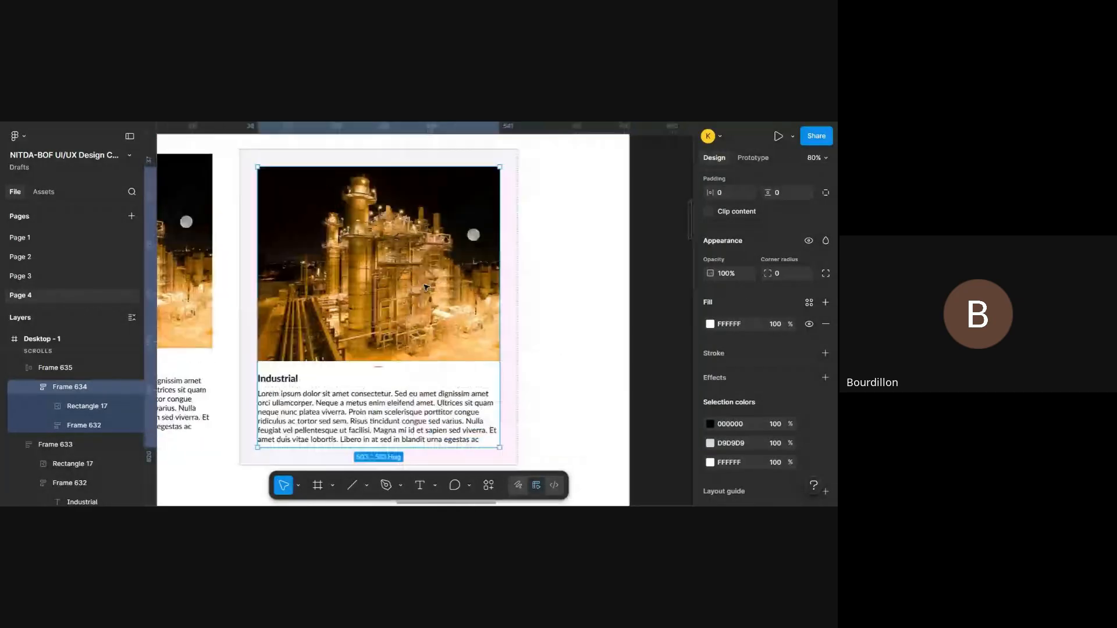
left_click(88, 407)
left_click(91, 426)
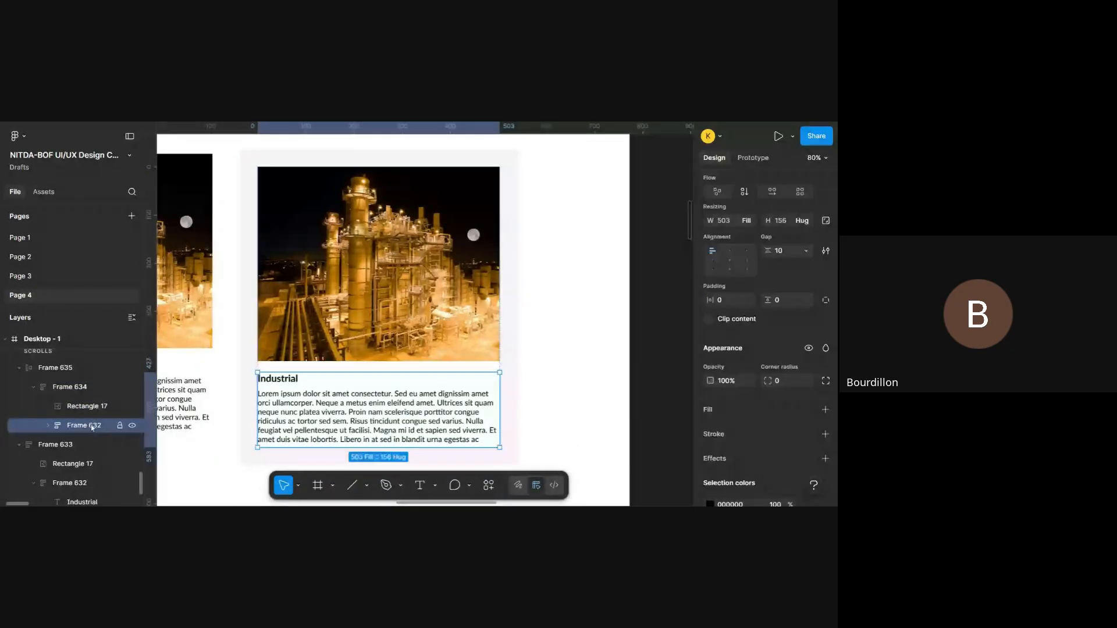
left_click(81, 404)
left_click_drag(80, 402, 81, 378)
- Move the text group Frame 632 directly into Frame 635 and delete the emptied Frame 634
left_click(95, 425)
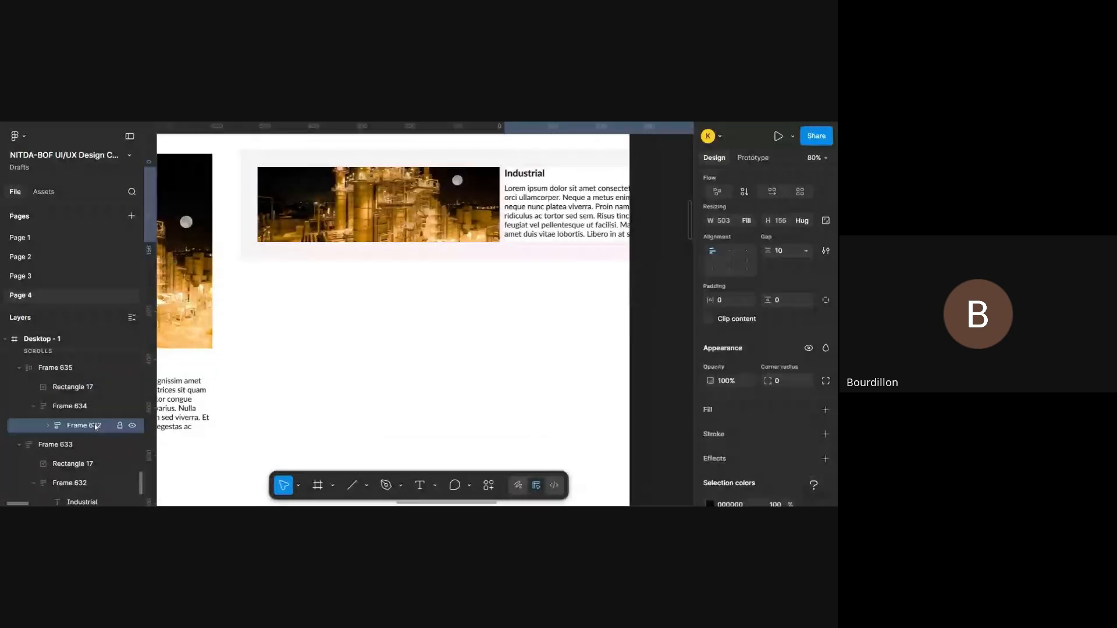
left_click_drag(95, 425, 81, 407)
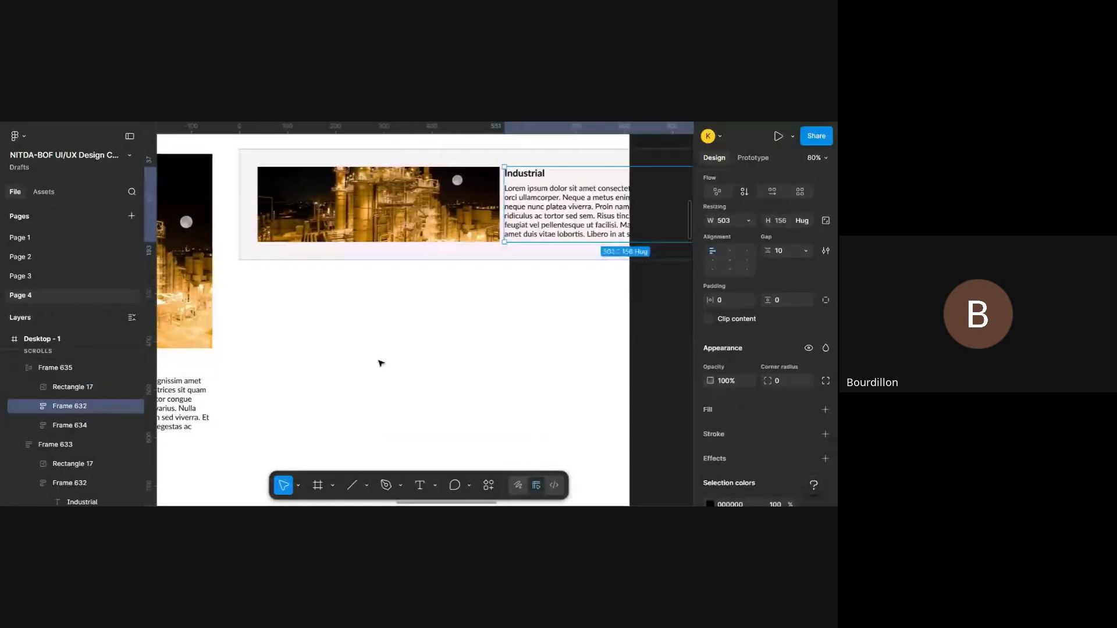
left_click(78, 425)
key("Delete")
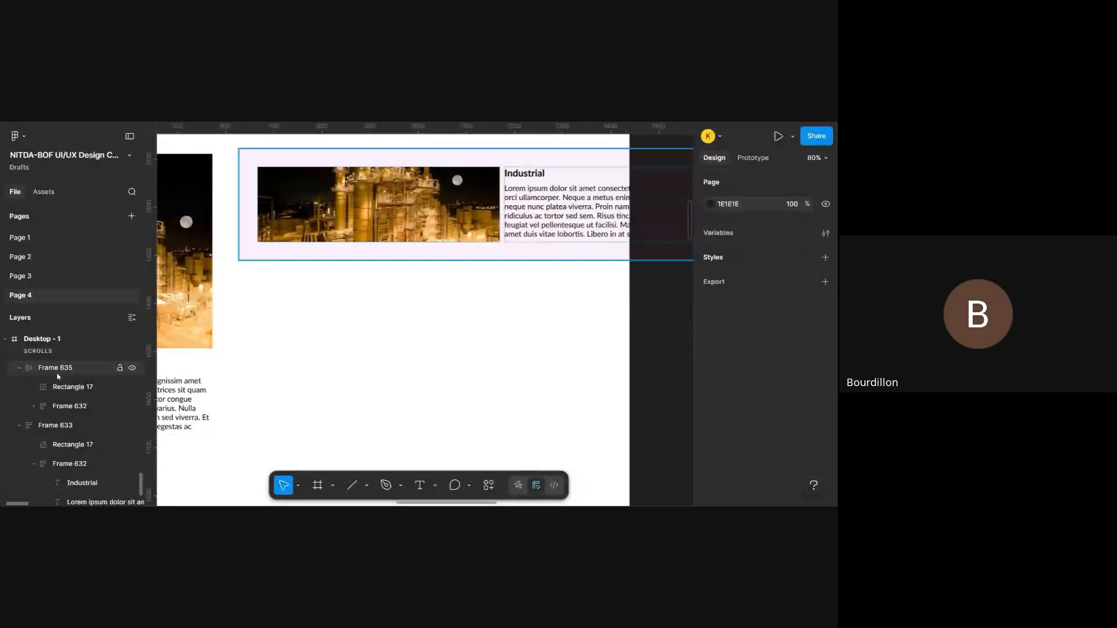
- Switch Frame 635's auto layout flow to vertical and stretch the frame to a height of about 724
left_click(58, 374)
scroll(771, 299, "down", 5)
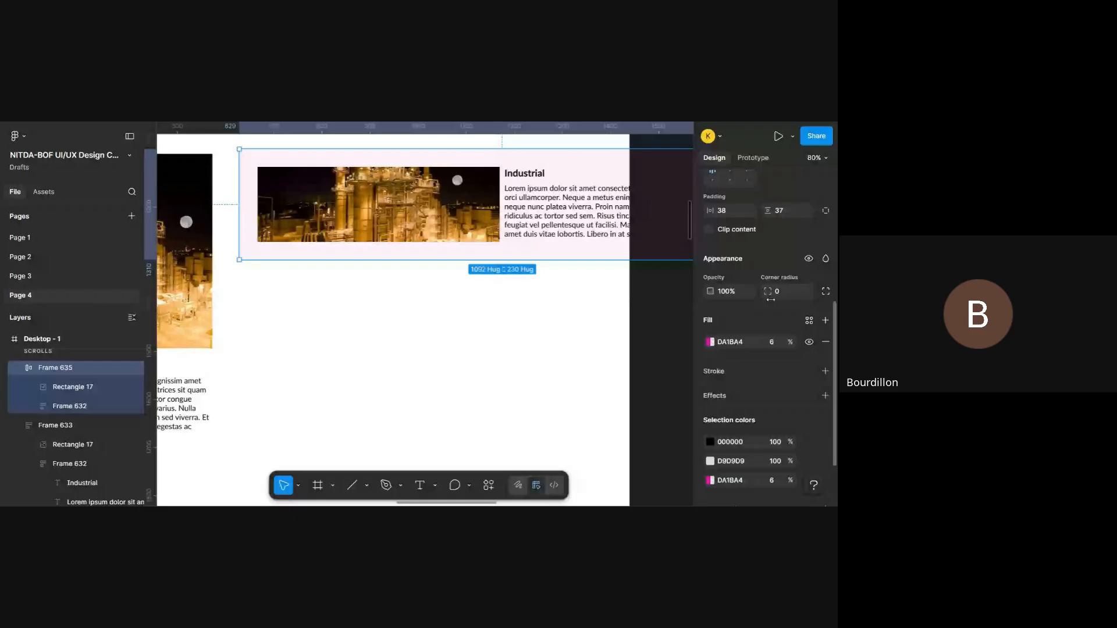
scroll(756, 303, "up", 4)
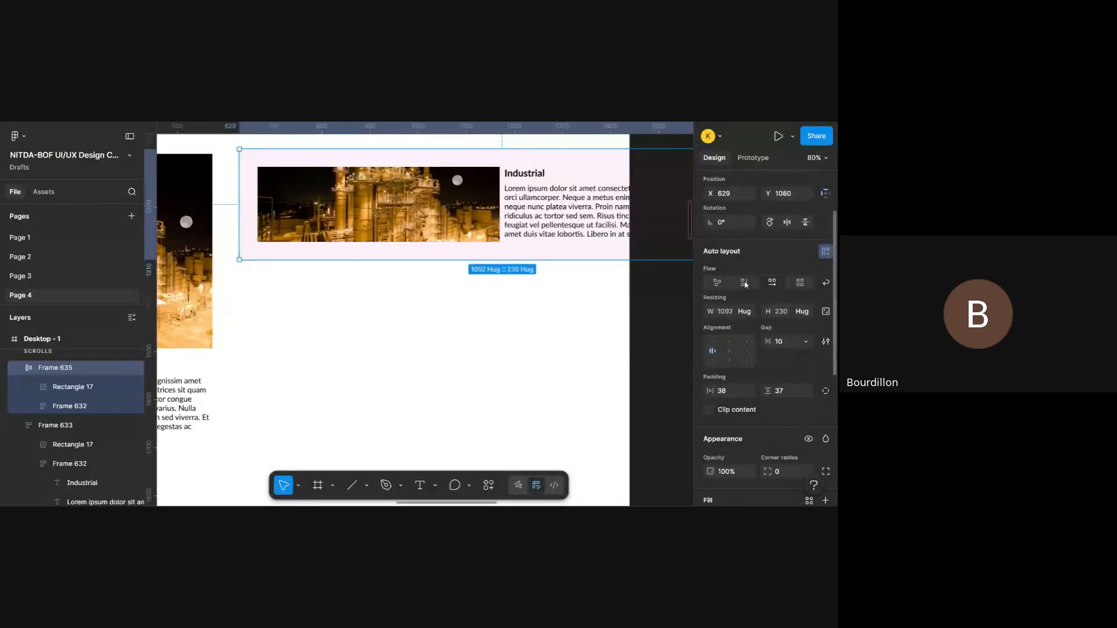
left_click(745, 283)
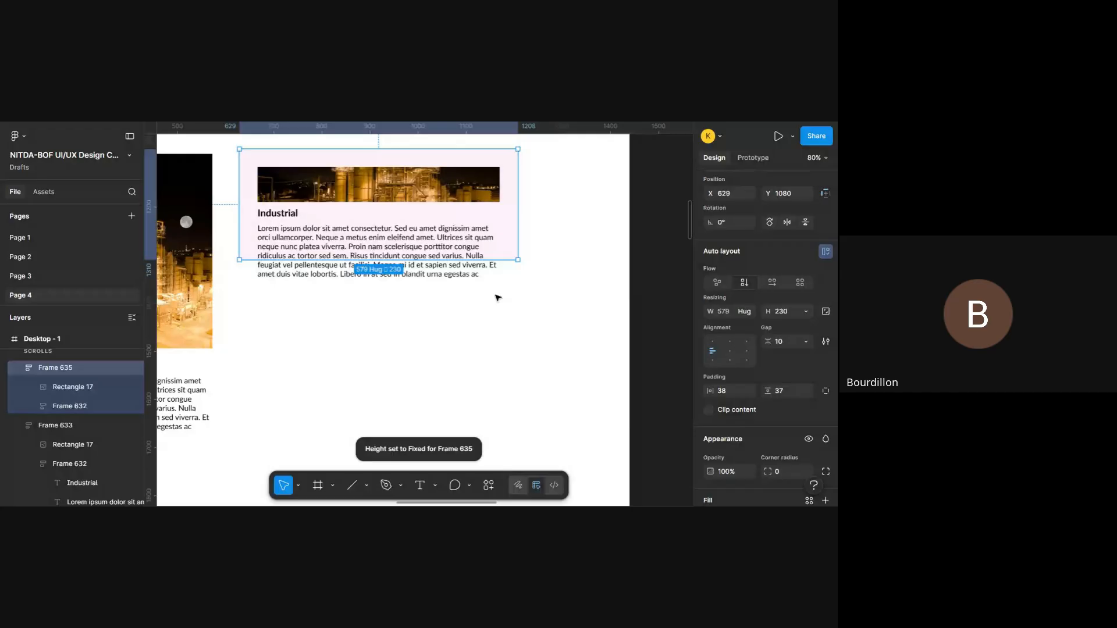
left_click_drag(465, 260, 465, 428)
scroll(466, 429, "up", 2)
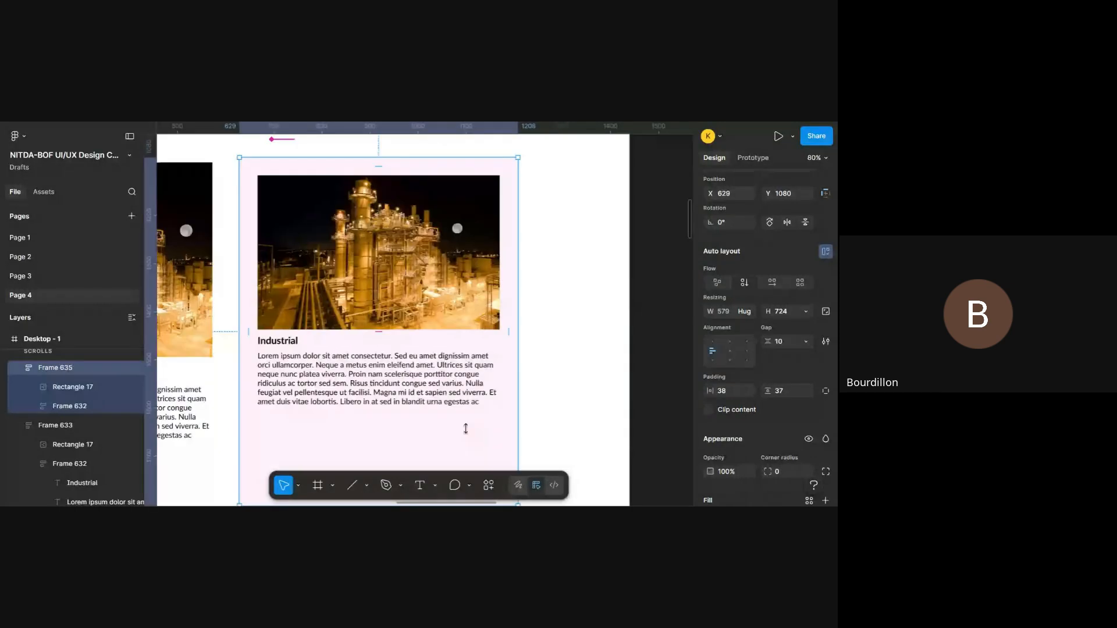
scroll(466, 429, "down", 1)
scroll(465, 429, "up", 2)
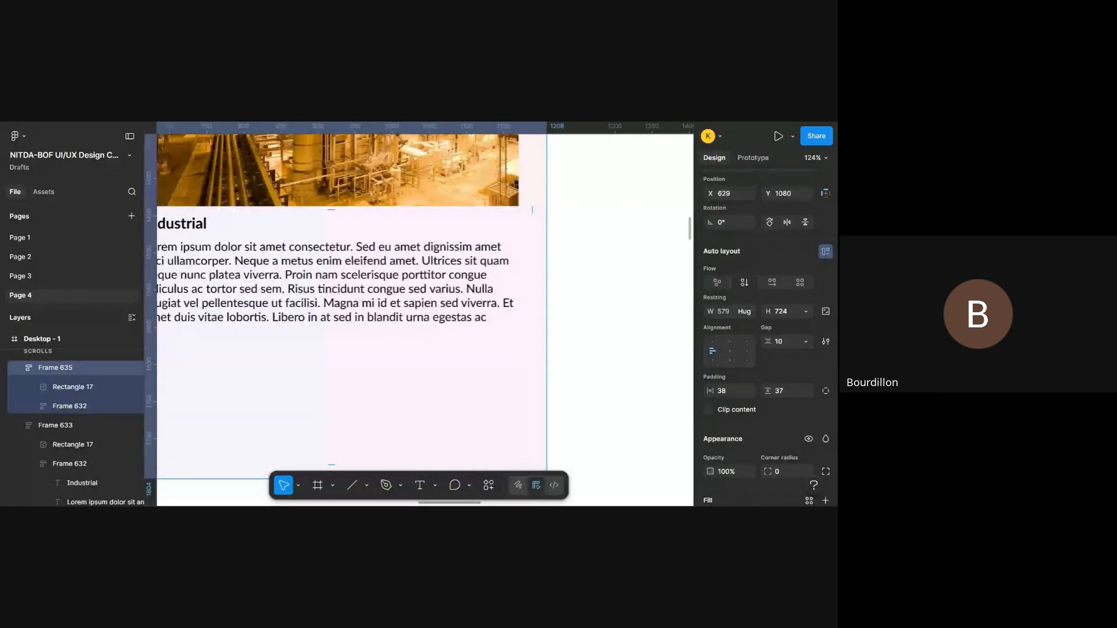
- Inside Frame 635, stretch the photo to a height of about 382 and shorten the text group Frame 632 to about 184
scroll(465, 429, "down", 3)
mouse_move(455, 451)
left_mouse_down()
mouse_move(463, 348)
mouse_move(458, 456)
mouse_move(458, 447)
left_mouse_up()
left_click(458, 308)
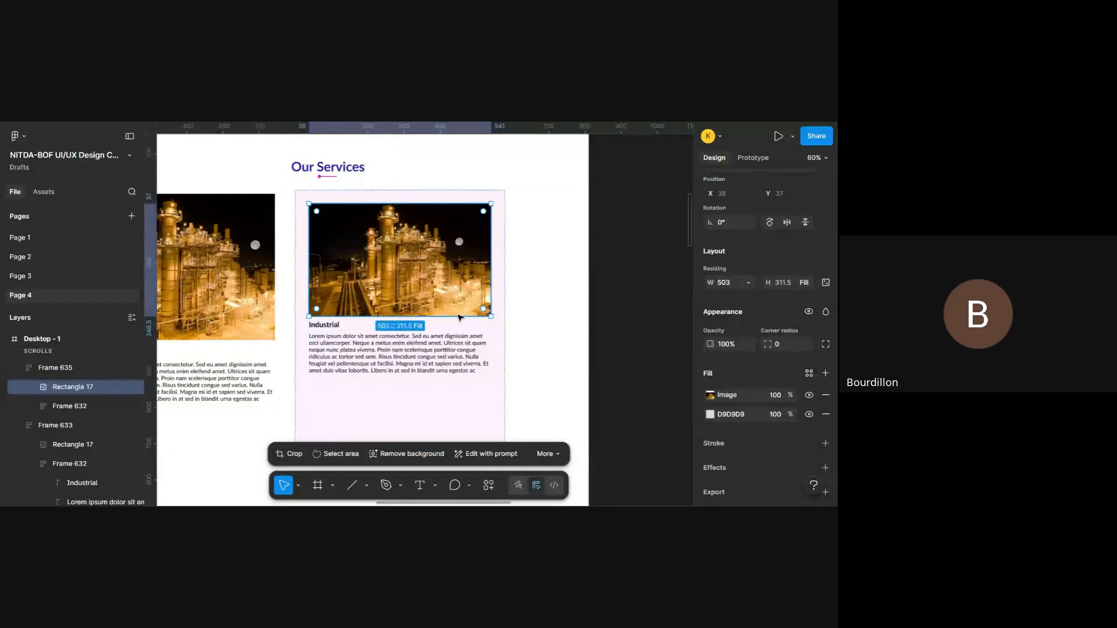
left_click_drag(458, 316, 458, 342)
scroll(463, 342, "down", 2)
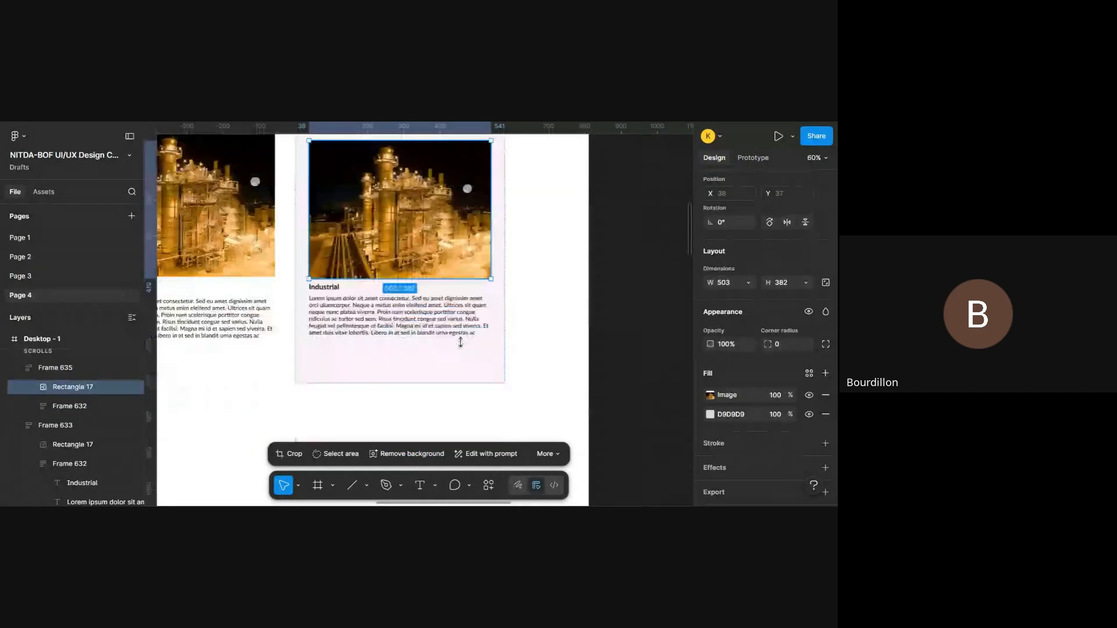
left_click(449, 365)
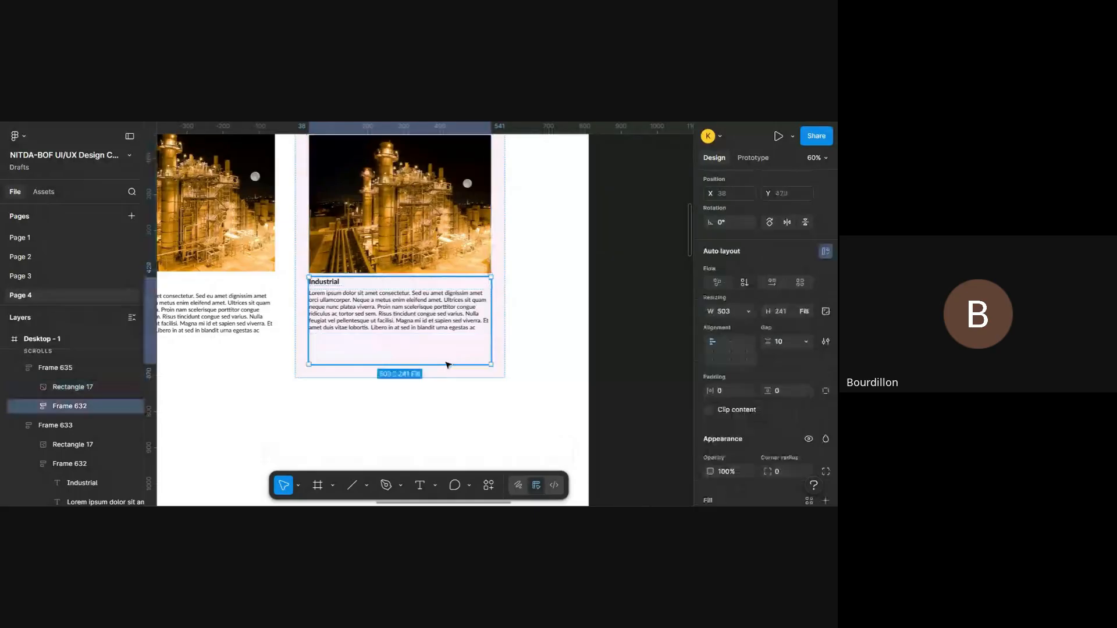
left_click_drag(449, 364, 448, 344)
scroll(515, 326, "up", 2)
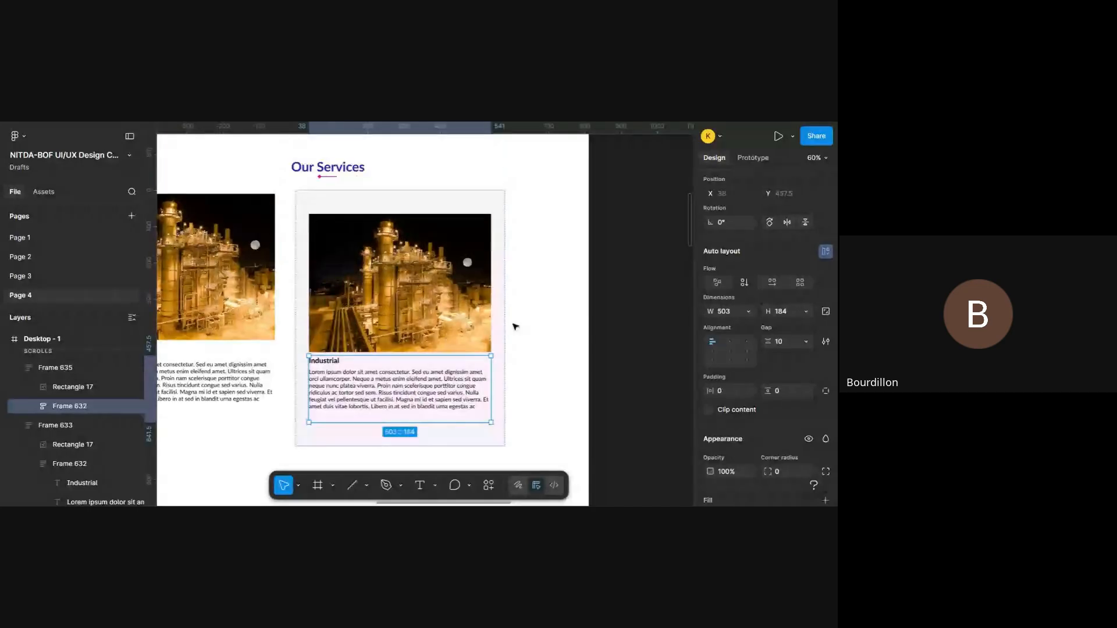
left_click(567, 310)
- Try shortening Frame 635 to heights of about 686 and 653, undoing each resize
left_click(434, 364)
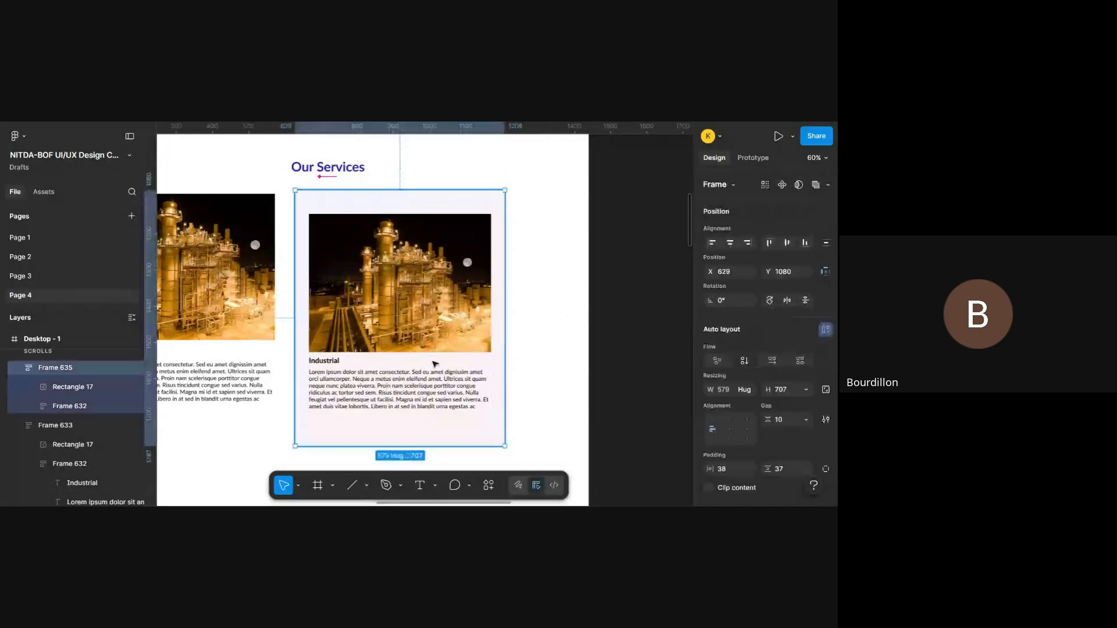
mouse_move(449, 443)
left_mouse_down()
mouse_move(454, 402)
mouse_move(454, 439)
left_mouse_up()
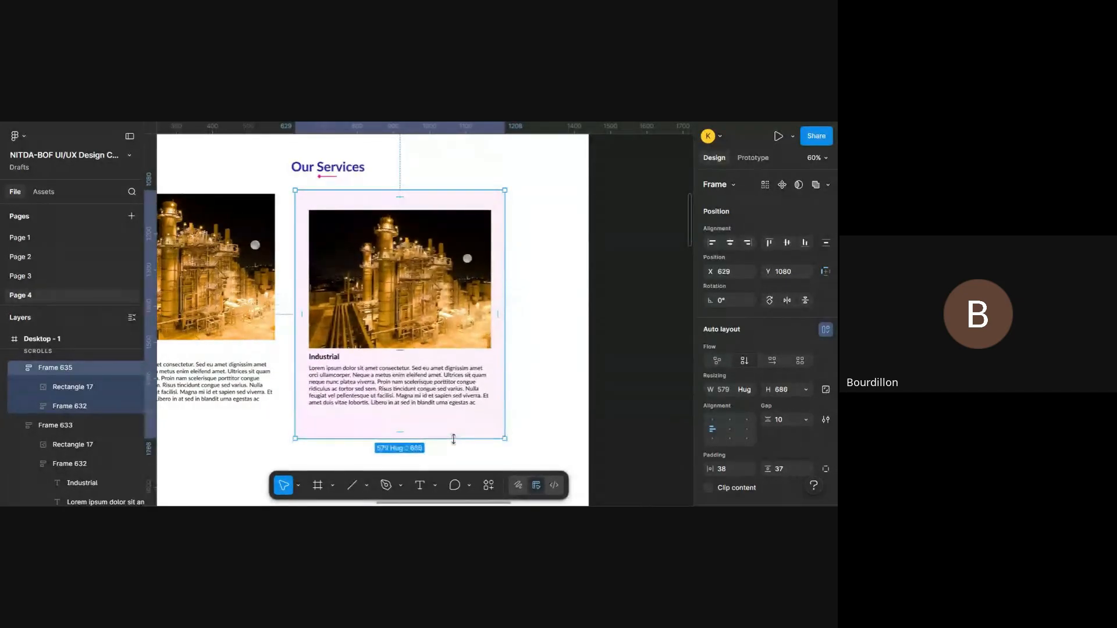
key("ctrl+z")
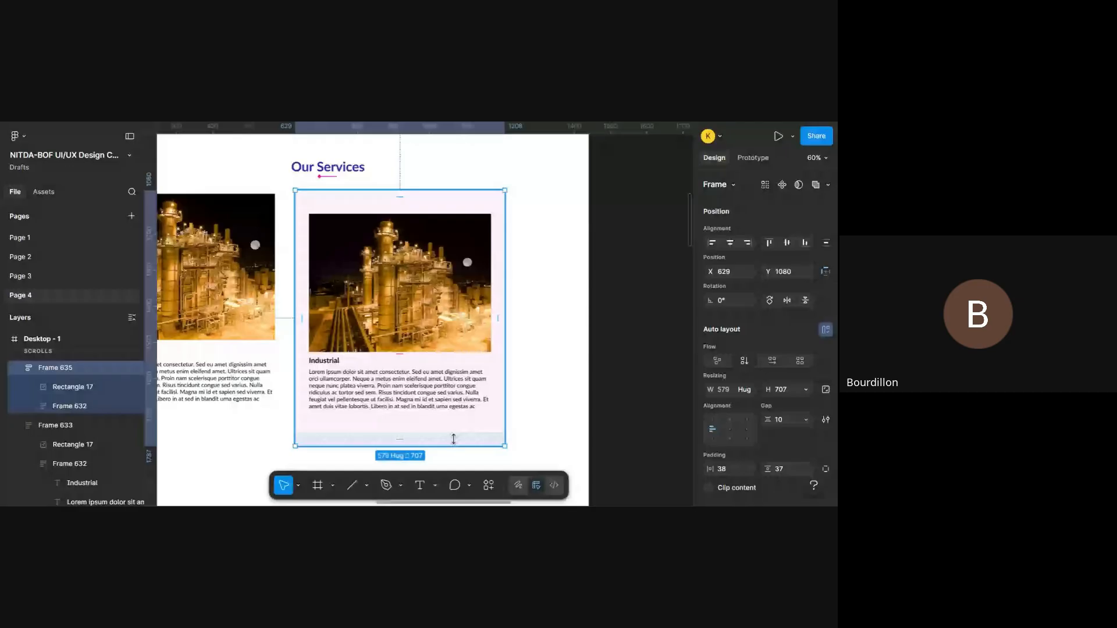
left_click_drag(454, 439, 456, 426)
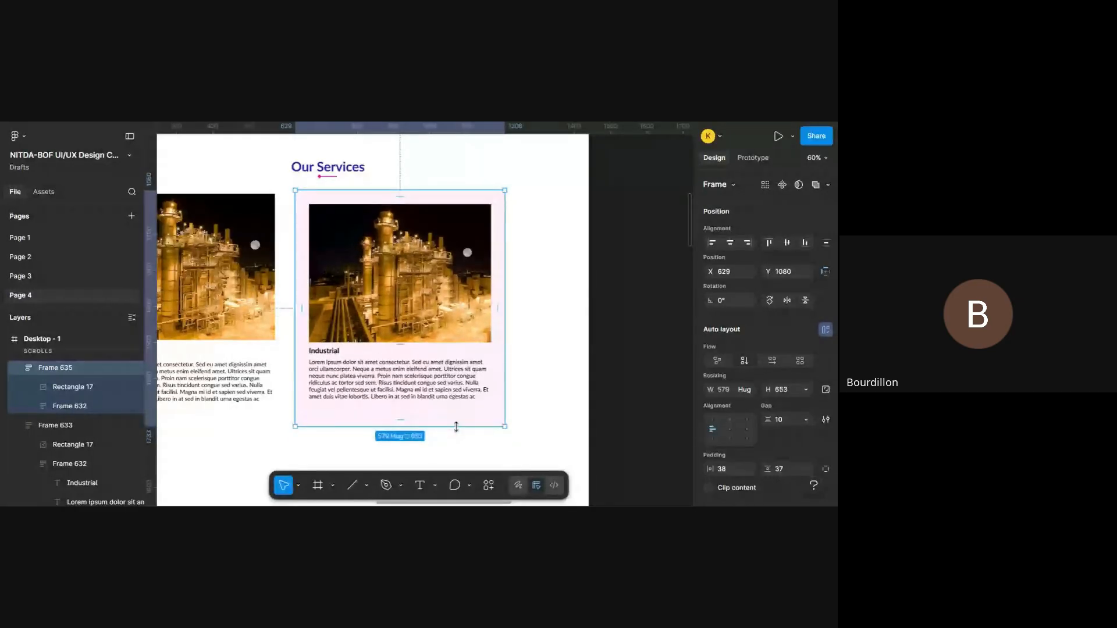
key("ctrl+z")
- Center Frame 635's auto layout contents with a gap of 10 and shorten the frame to a height of about 642
left_click(731, 429)
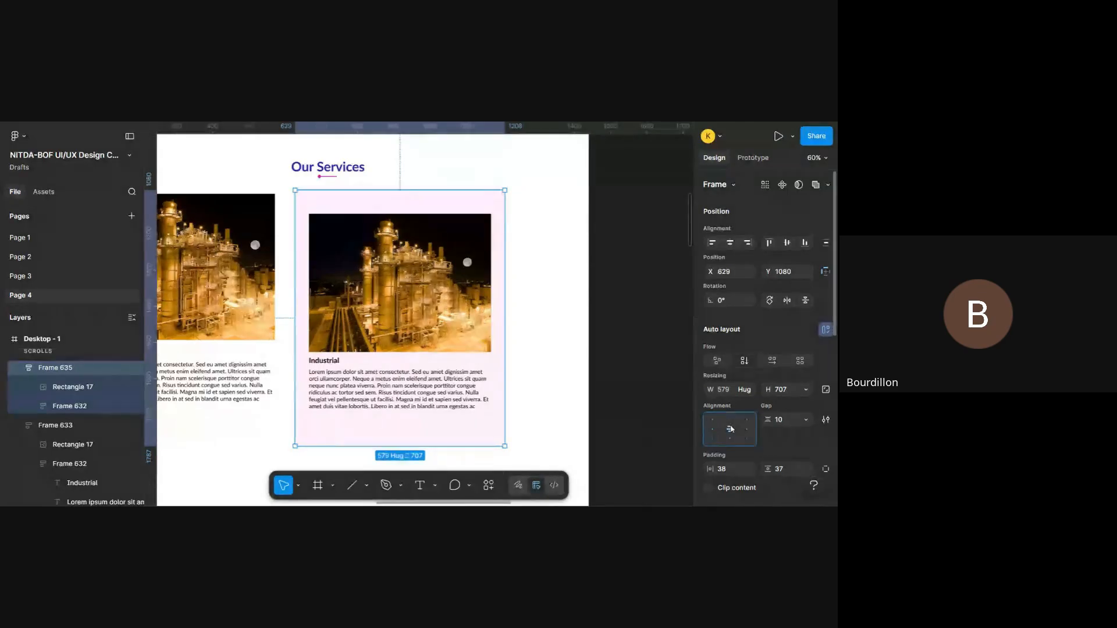
double_click(730, 429)
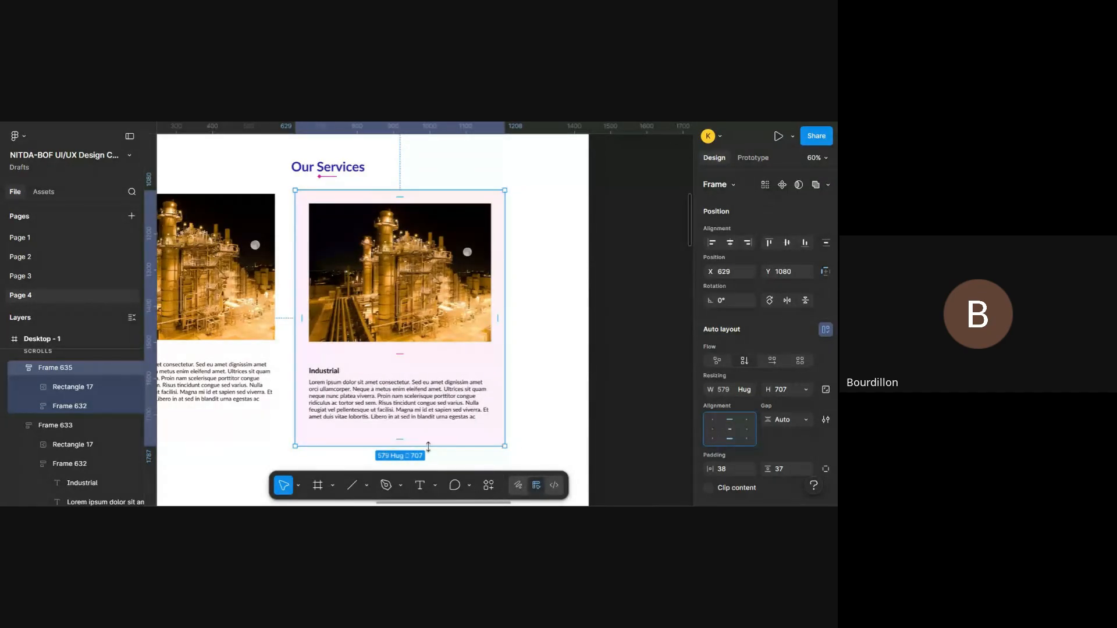
mouse_move(428, 446)
left_mouse_down()
mouse_move(434, 419)
mouse_move(437, 446)
left_mouse_up()
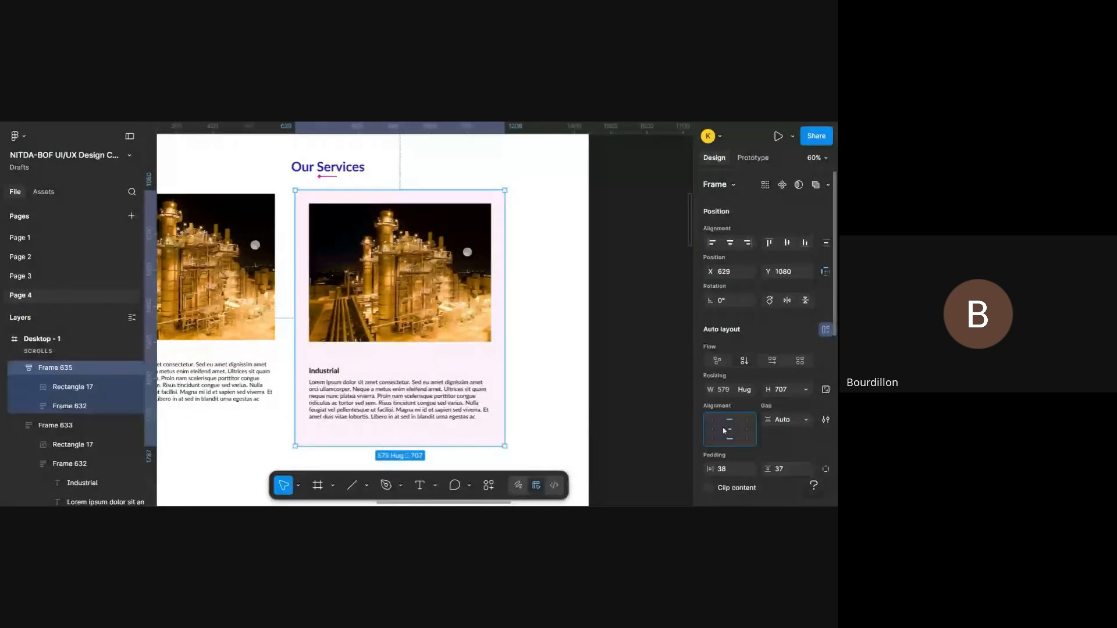
left_click(806, 420)
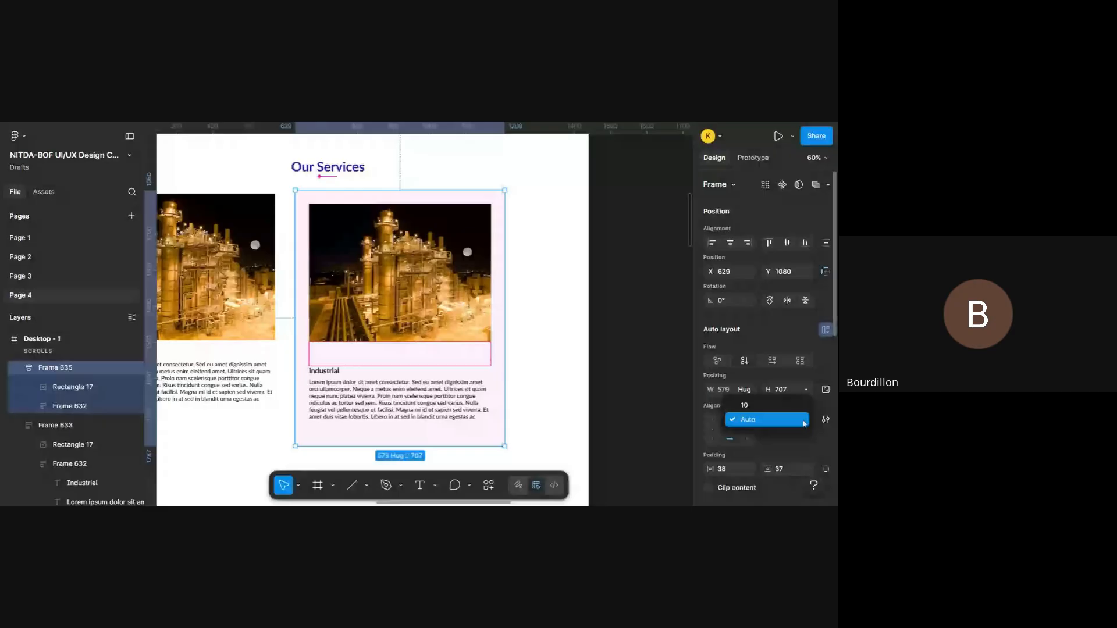
left_click(745, 405)
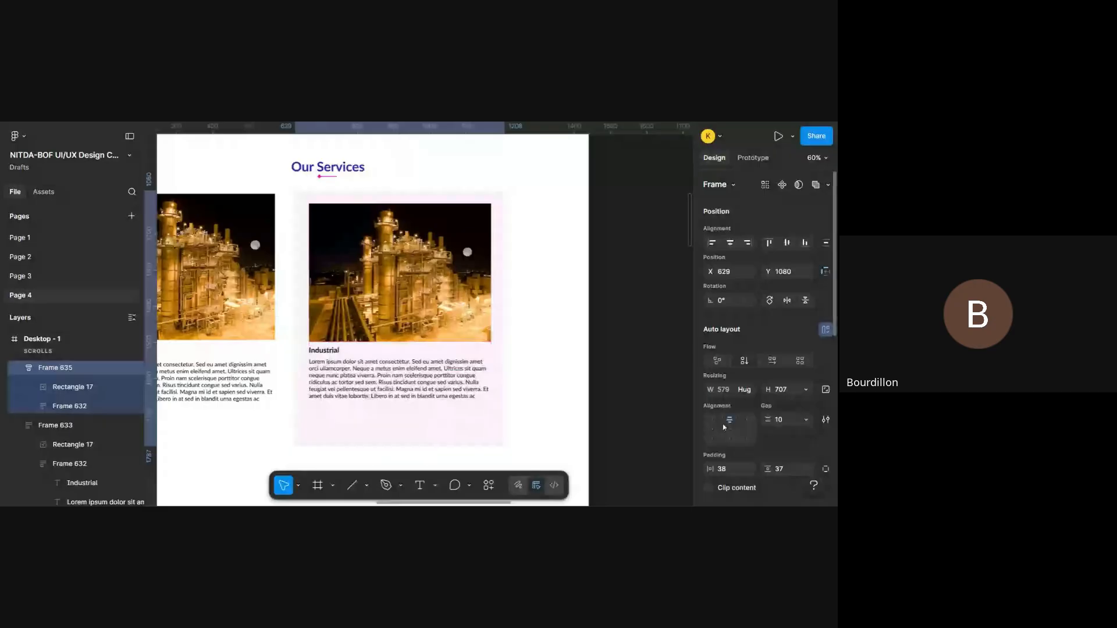
left_click(727, 428)
left_click_drag(446, 445, 453, 424)
scroll(757, 407, "down", 2)
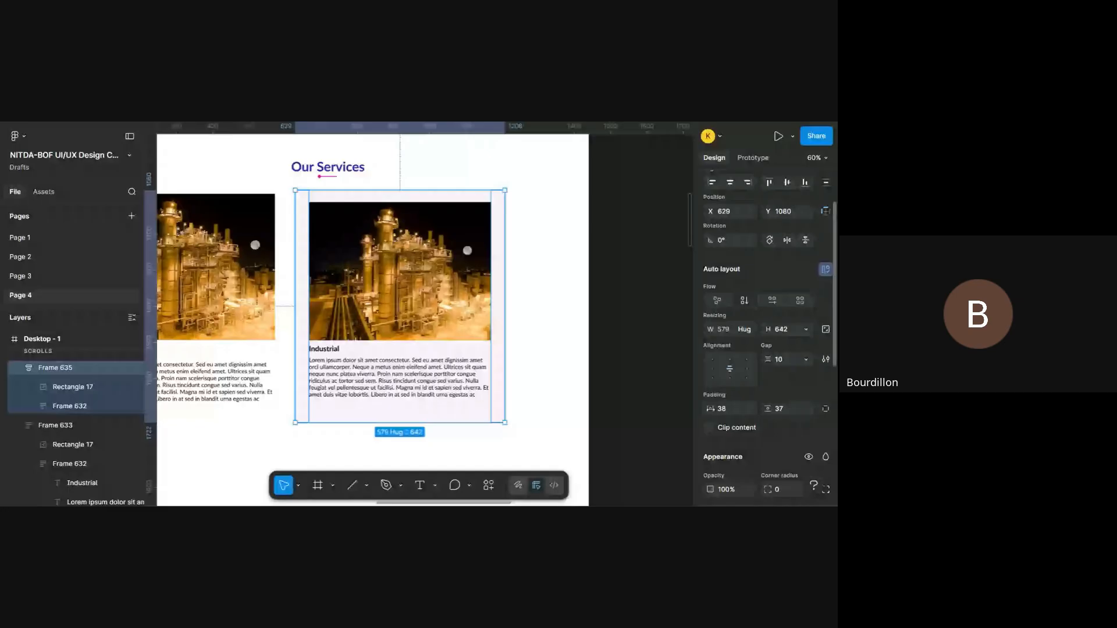
- Set Frame 635's padding to 39 horizontal and 0 vertical, then try a gap of 78 and undo the gap change
mouse_move(710, 409)
left_mouse_down()
mouse_move(794, 406)
mouse_move(719, 402)
left_mouse_up()
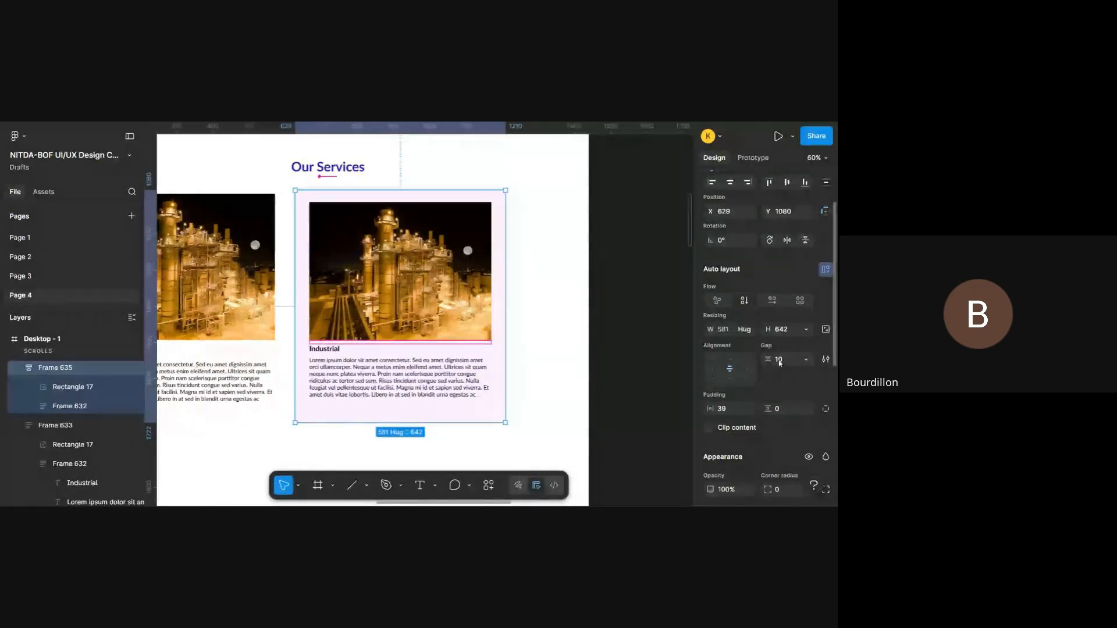
left_click_drag(780, 363, 847, 365)
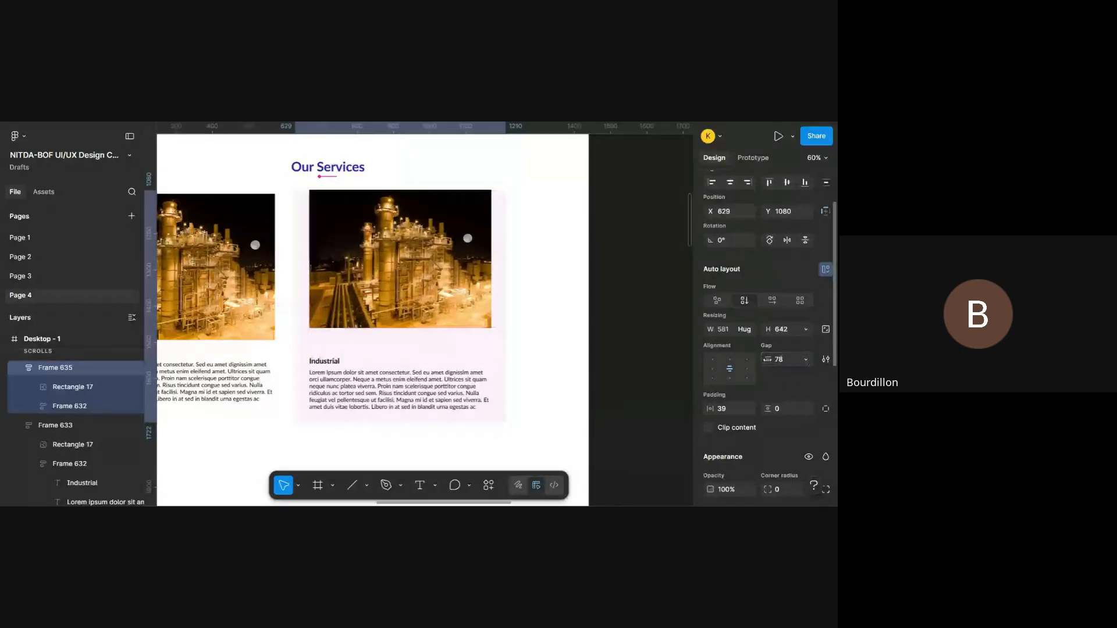
scroll(522, 377, "right", 2)
key("ctrl+z")
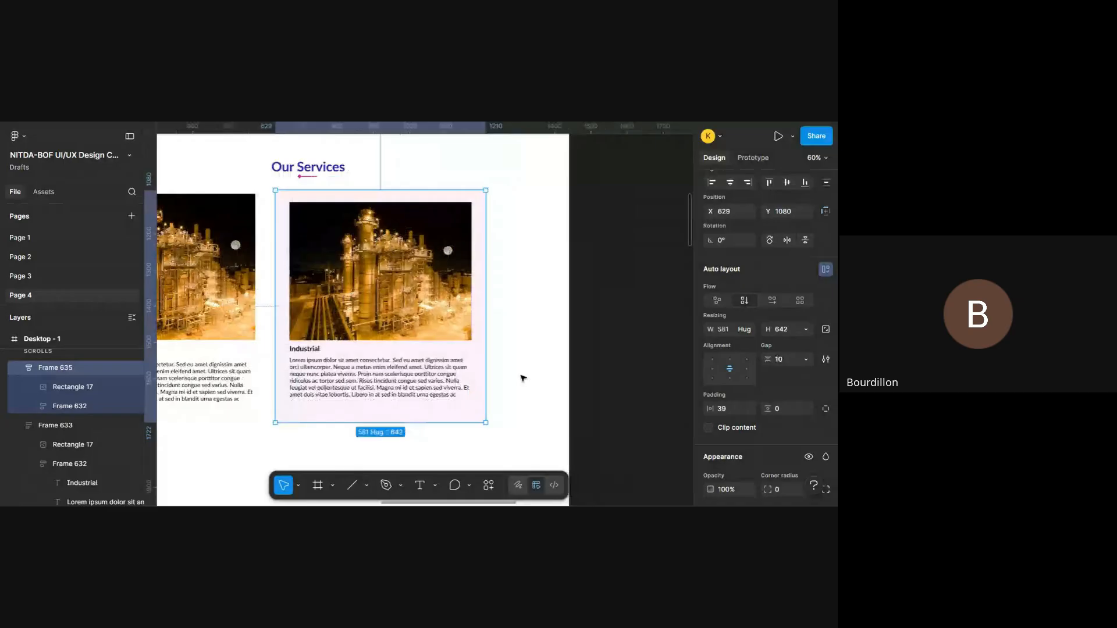
- Move the photo Rectangle 17 and the text group Frame 632 out of Frame 635 and delete the emptied frame
left_click(70, 394)
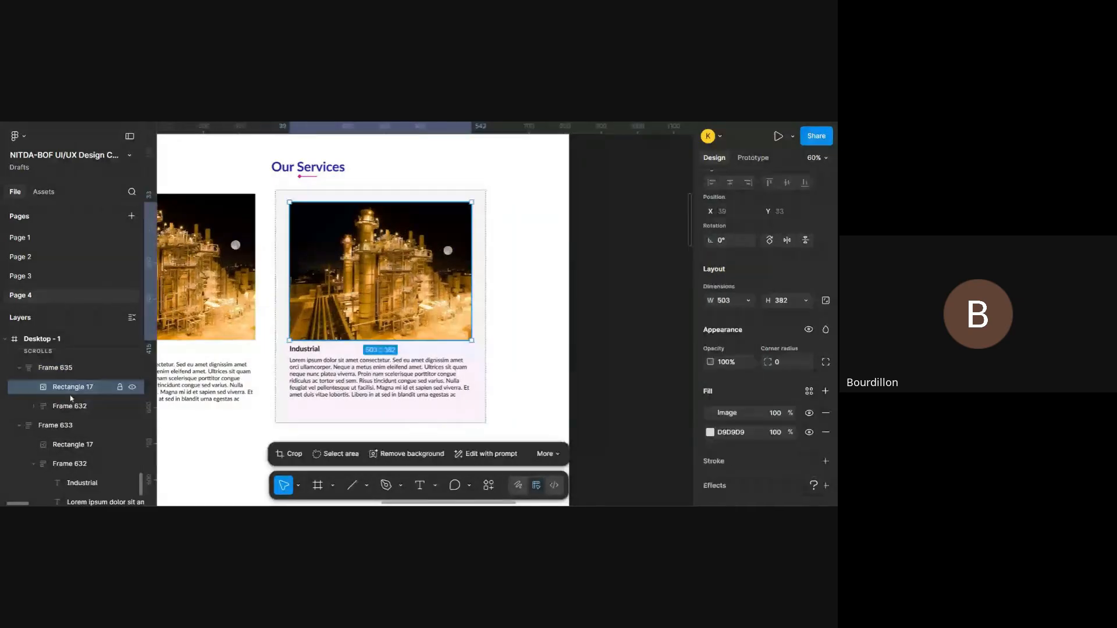
left_click_drag(71, 398, 72, 363)
left_click(81, 406)
left_click_drag(82, 405, 82, 383)
left_click(85, 402)
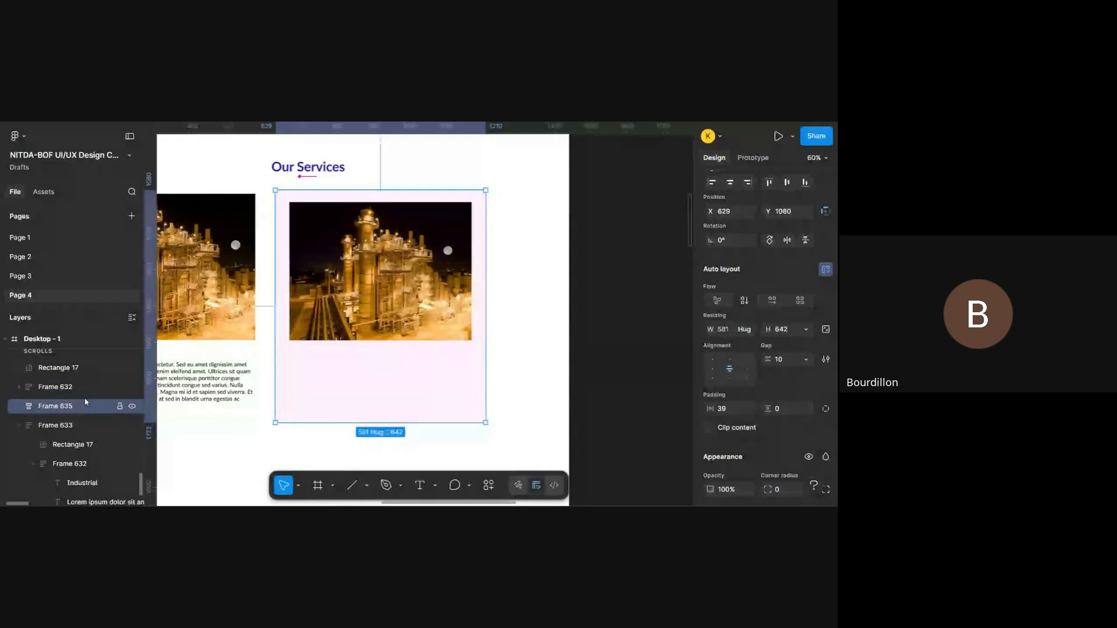
key("Delete")
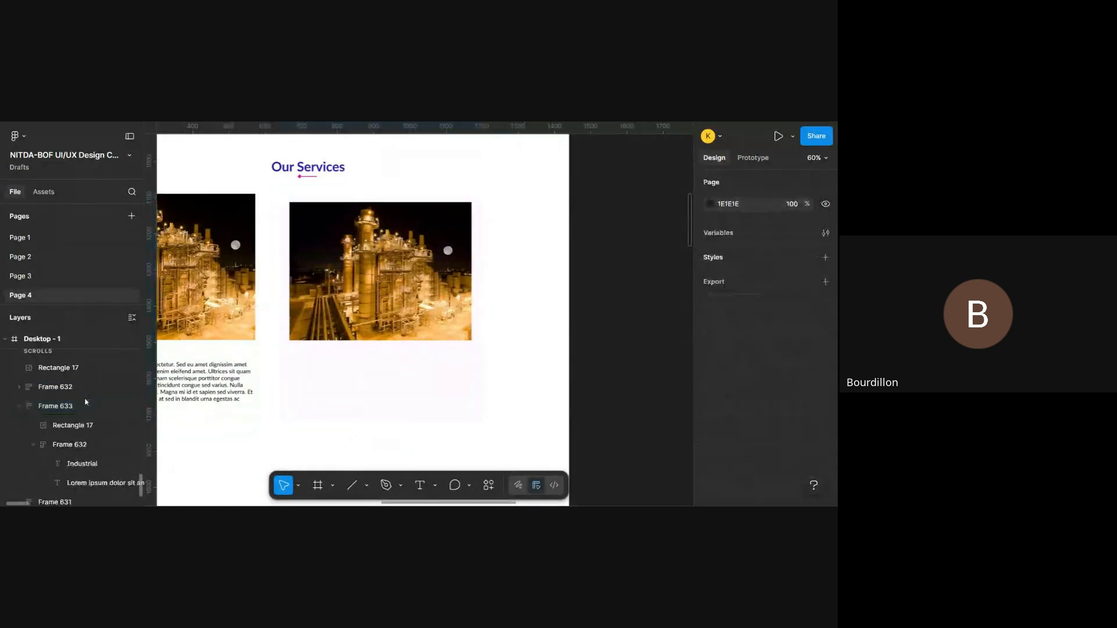
- Move the loose text group below its photo at about Y 1532 and shorten it to a height of about 156
left_click(23, 388)
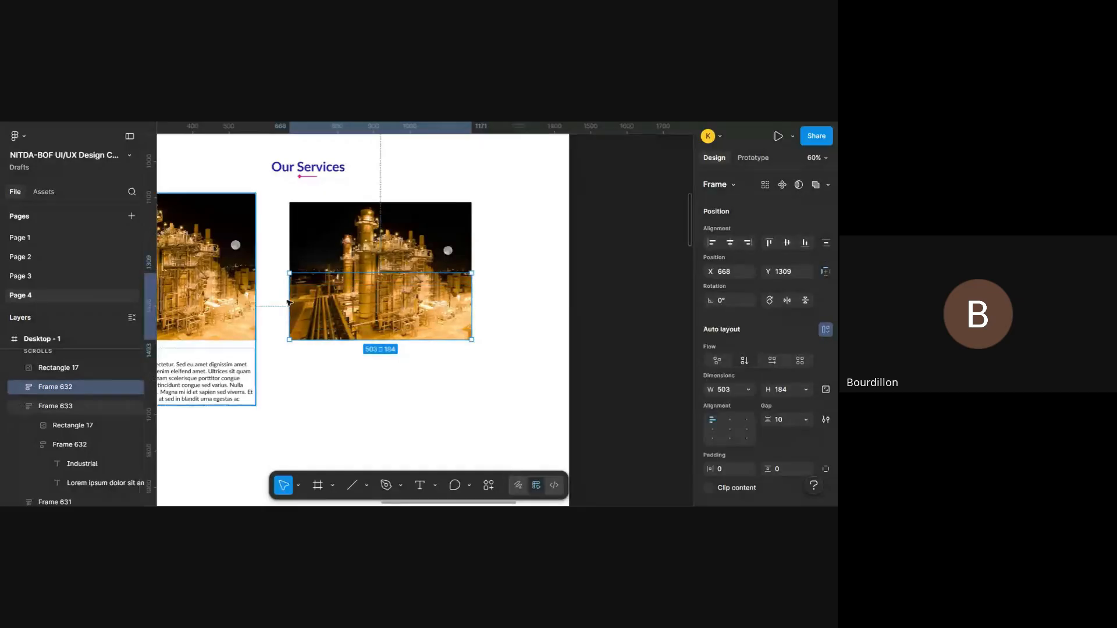
left_click_drag(352, 307, 352, 390)
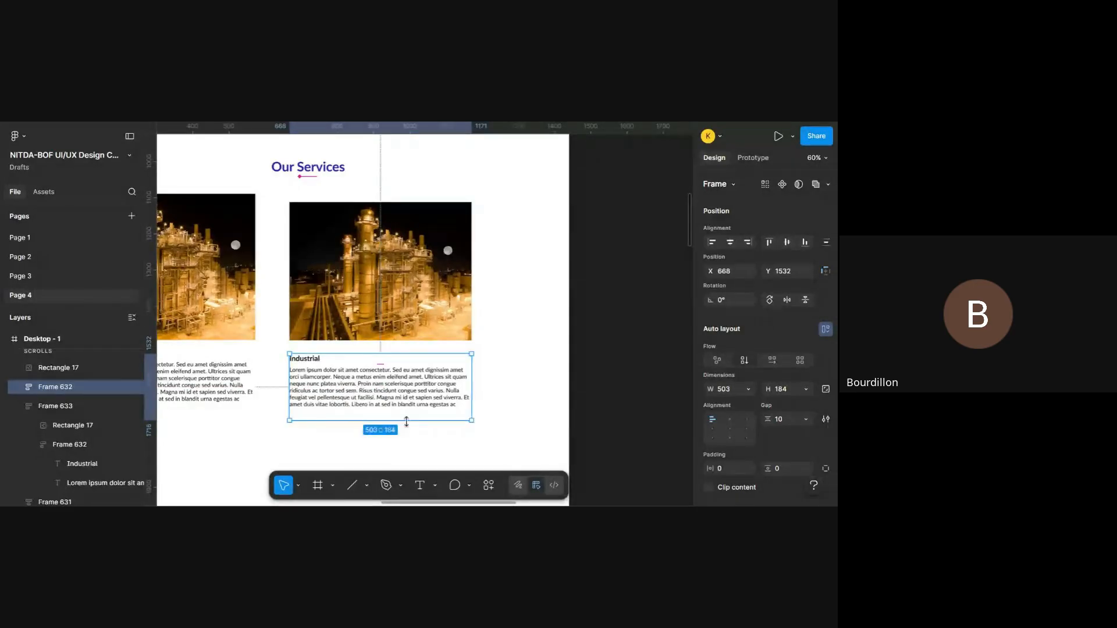
left_click_drag(407, 421, 407, 410)
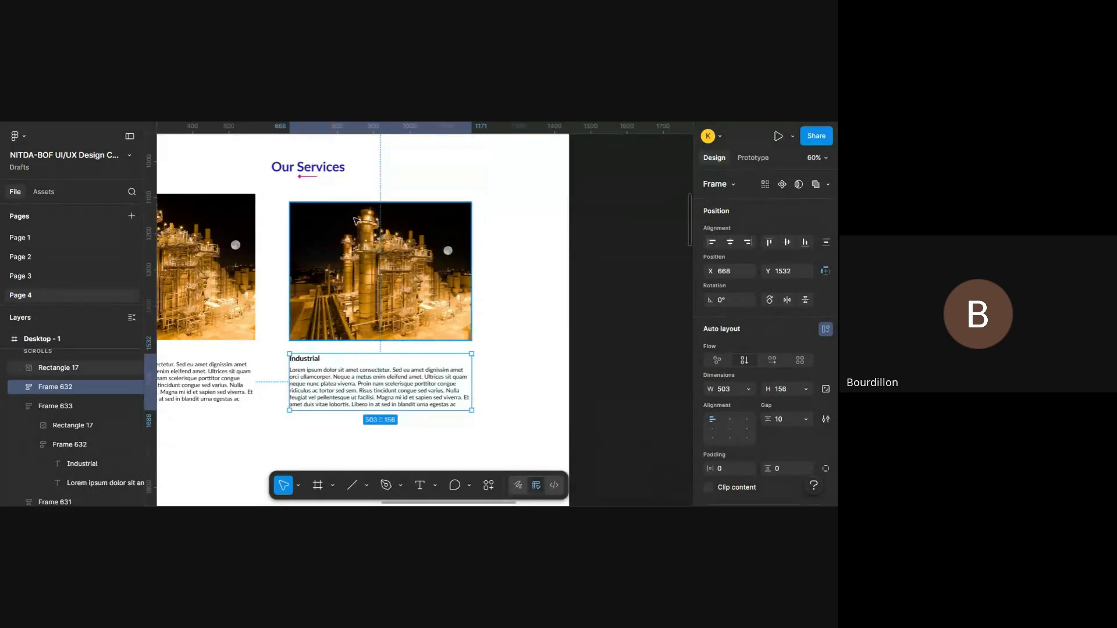
left_click(512, 301)
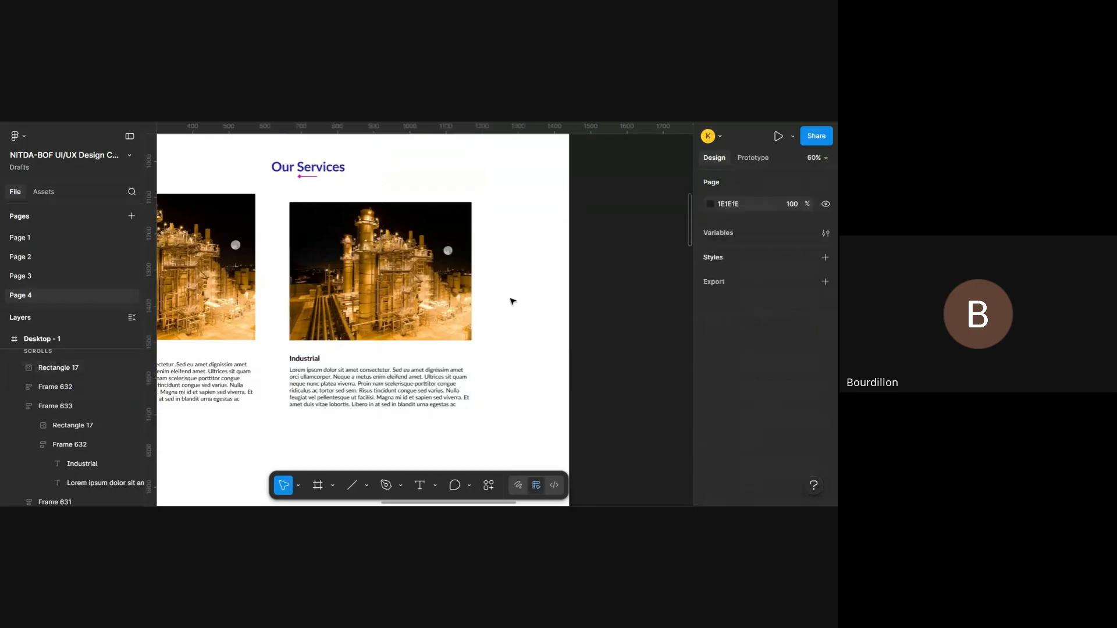
- Try drawing a frame about 572 by 616 around the loose photo and text group, then undo it
key("f")
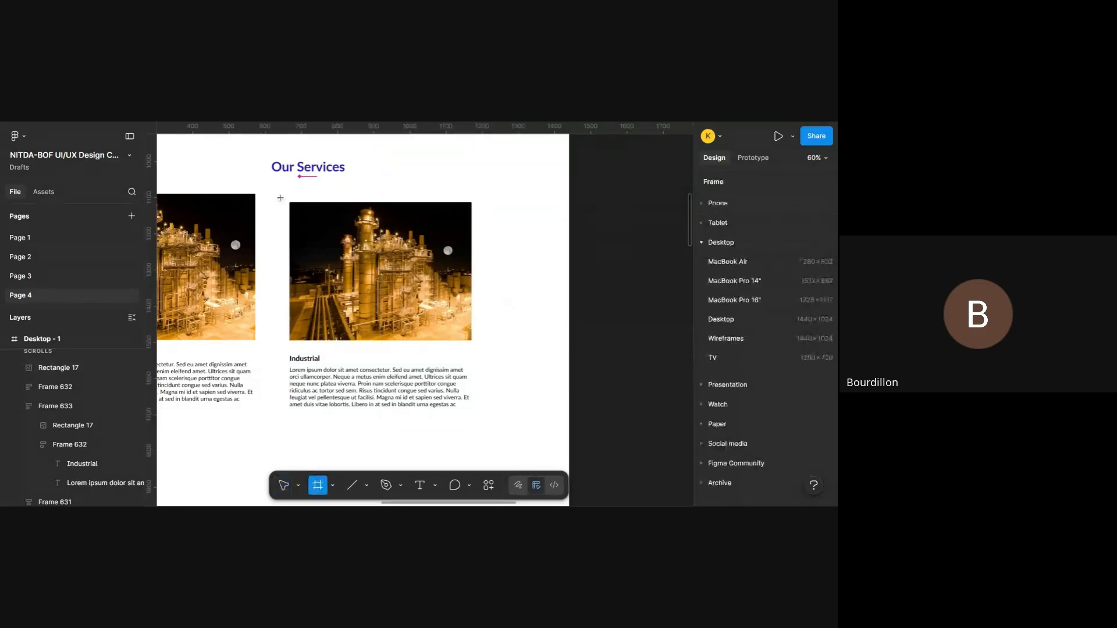
left_click_drag(280, 198, 487, 421)
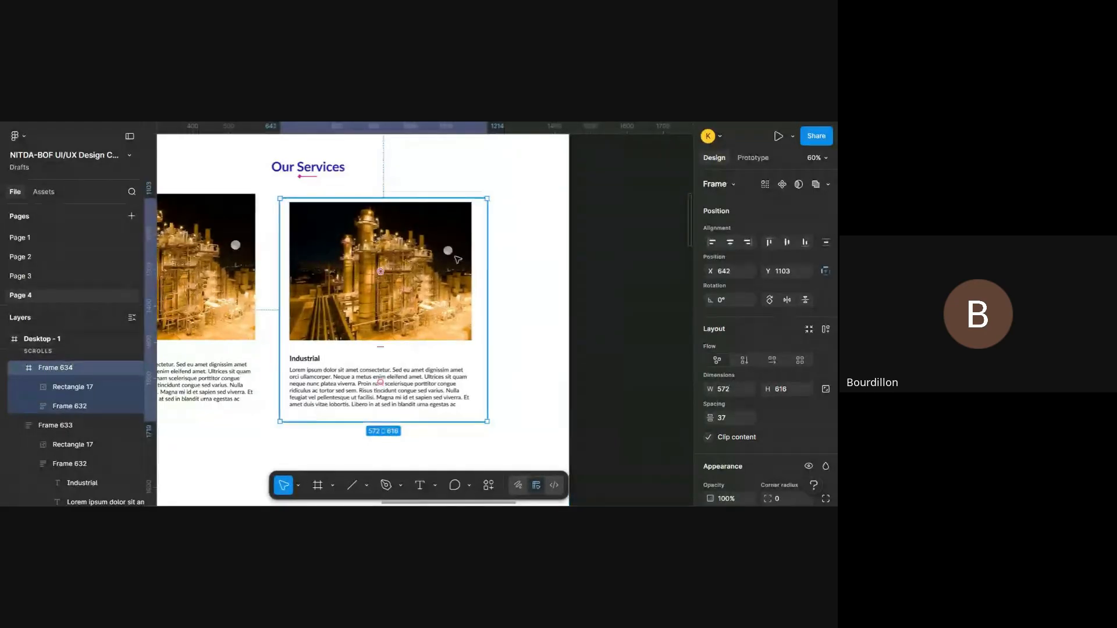
key("ctrl+z")
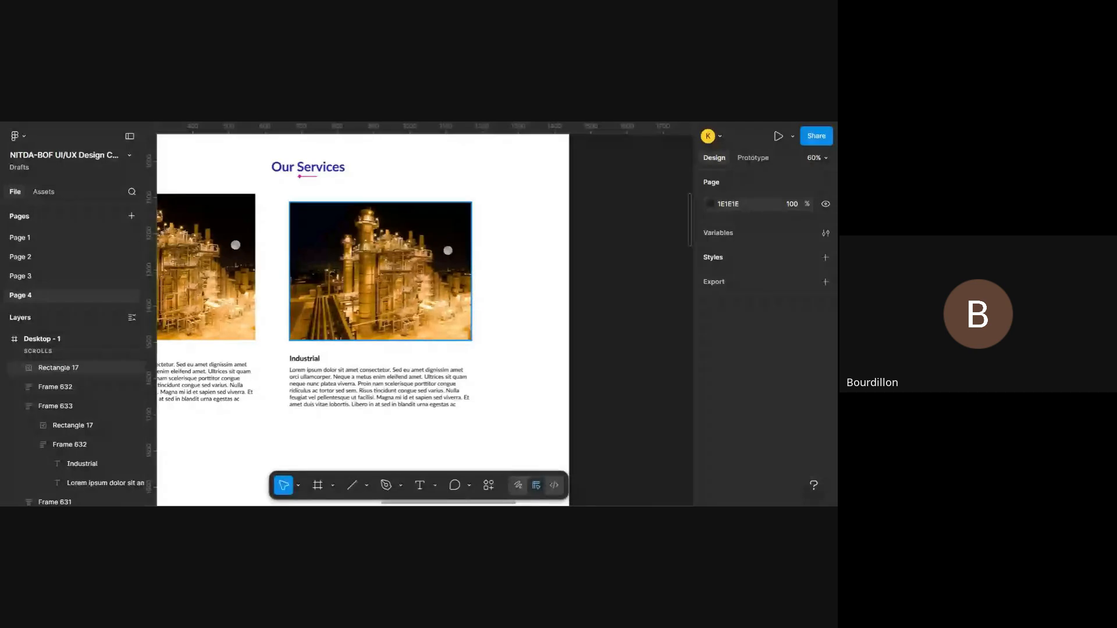
- Draw a new frame about 565 wide around the loose photo and text group, adjusting its height to about 643
key("f")
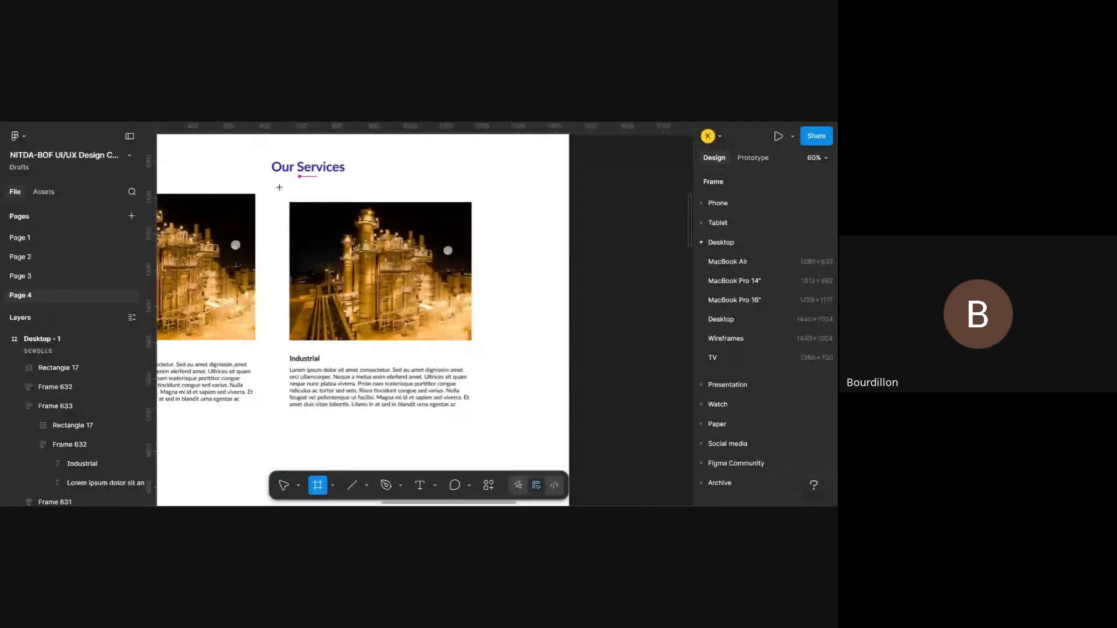
left_click_drag(280, 187, 483, 421)
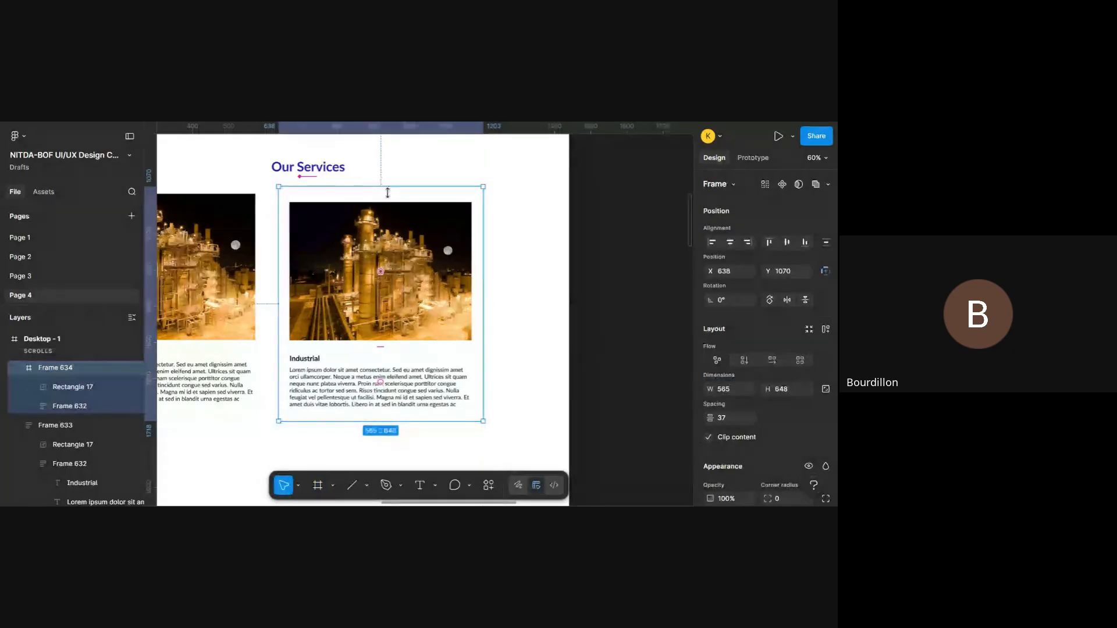
mouse_move(391, 187)
left_mouse_down()
mouse_move(399, 204)
mouse_move(403, 191)
left_mouse_up()
key("ctrl+z")
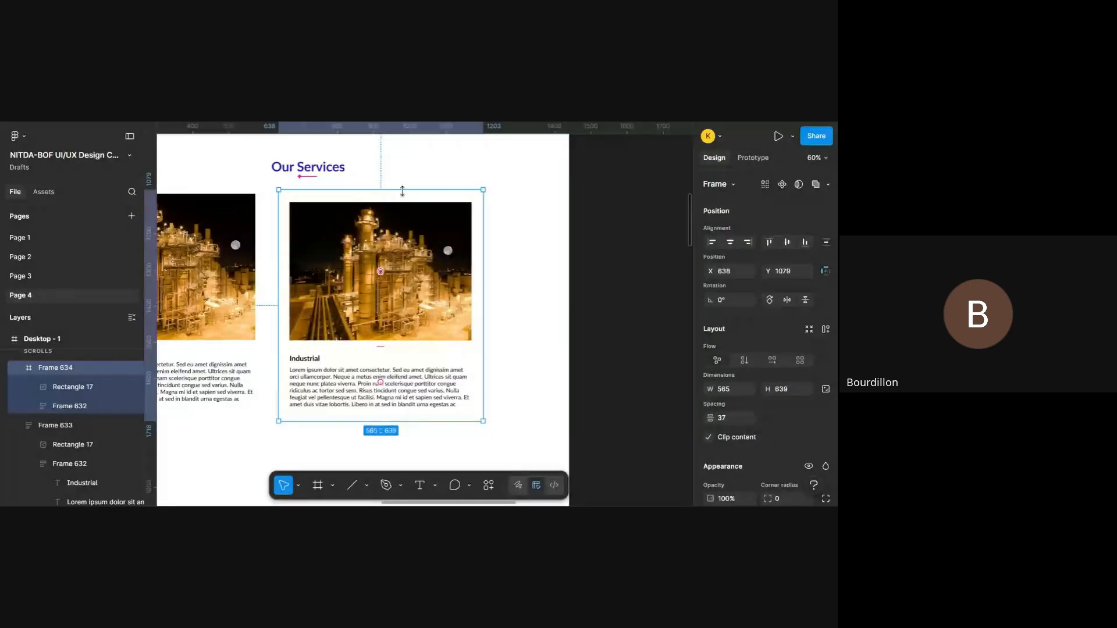
left_click_drag(422, 421, 424, 423)
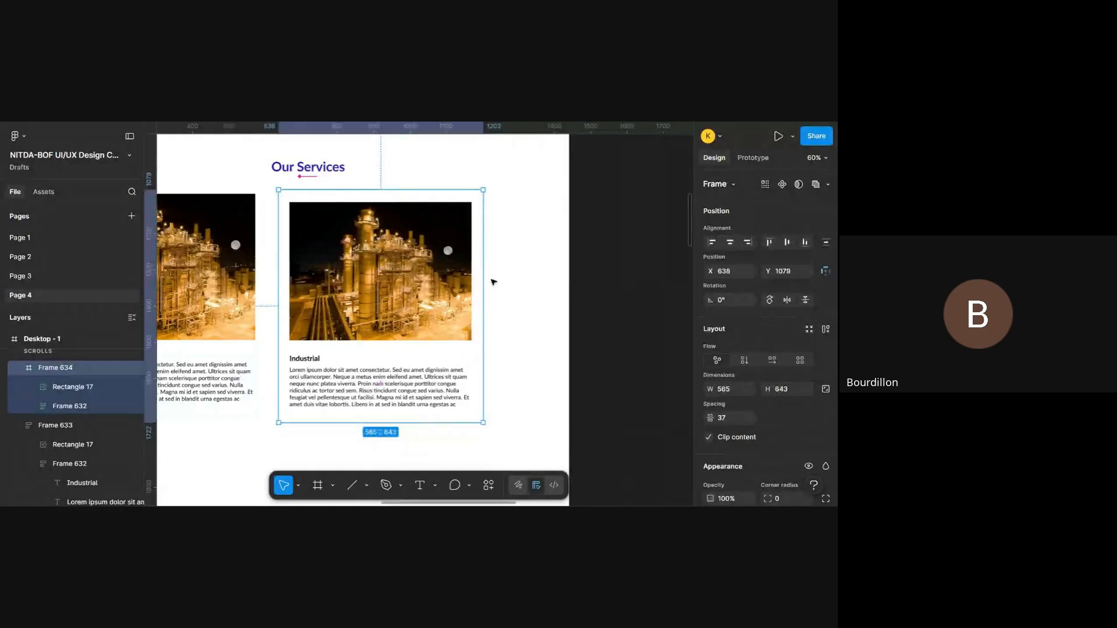
left_click_drag(483, 282, 483, 282)
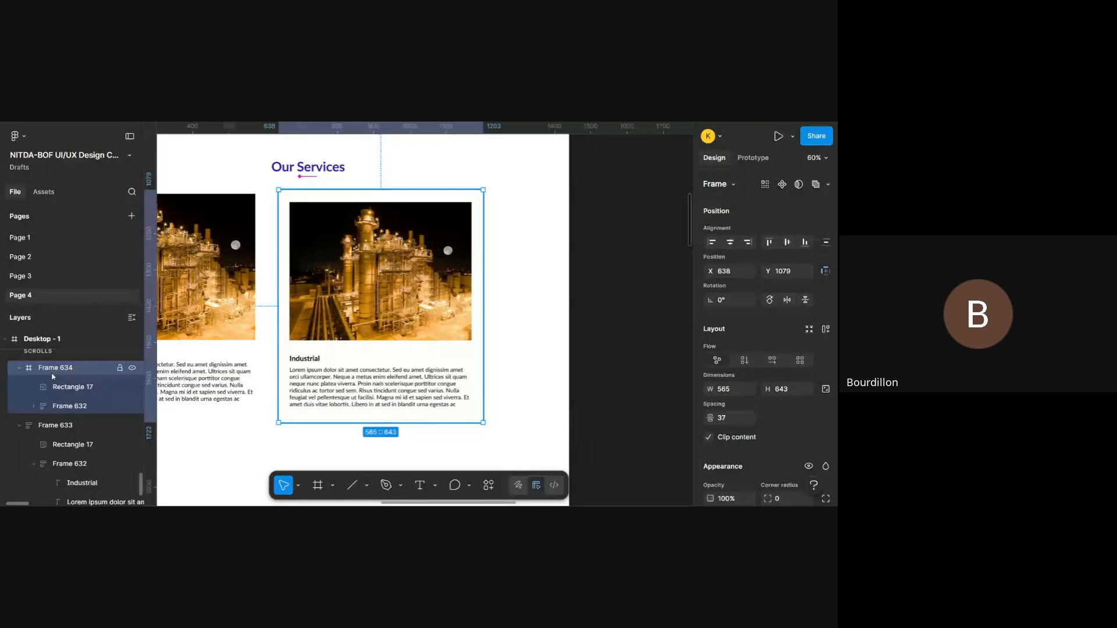
left_click(85, 389)
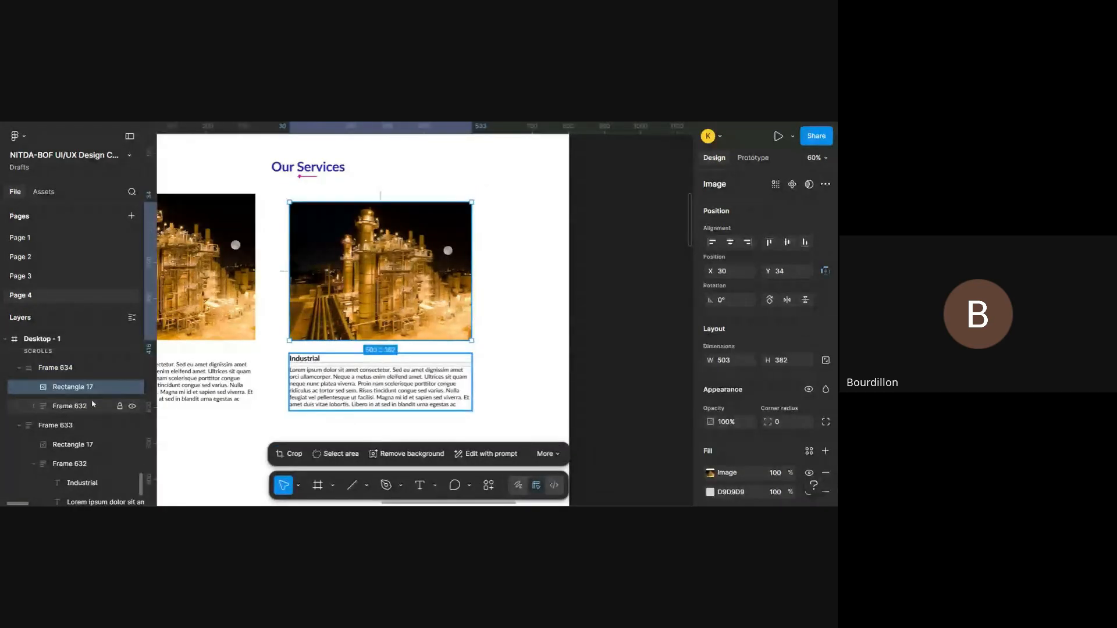
left_click(93, 406)
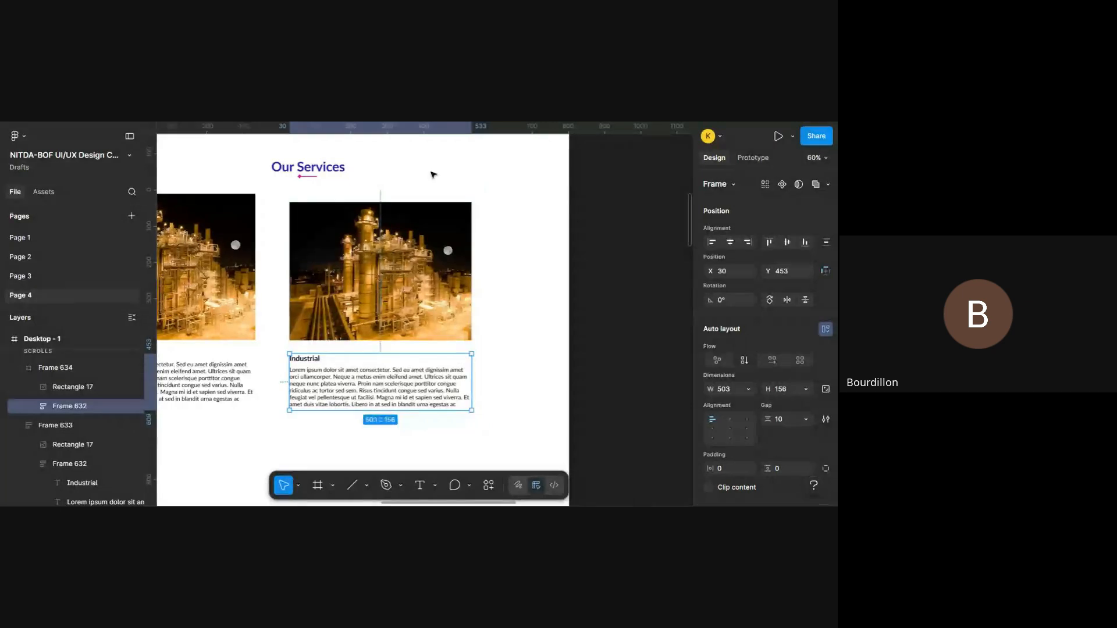
left_click(449, 197)
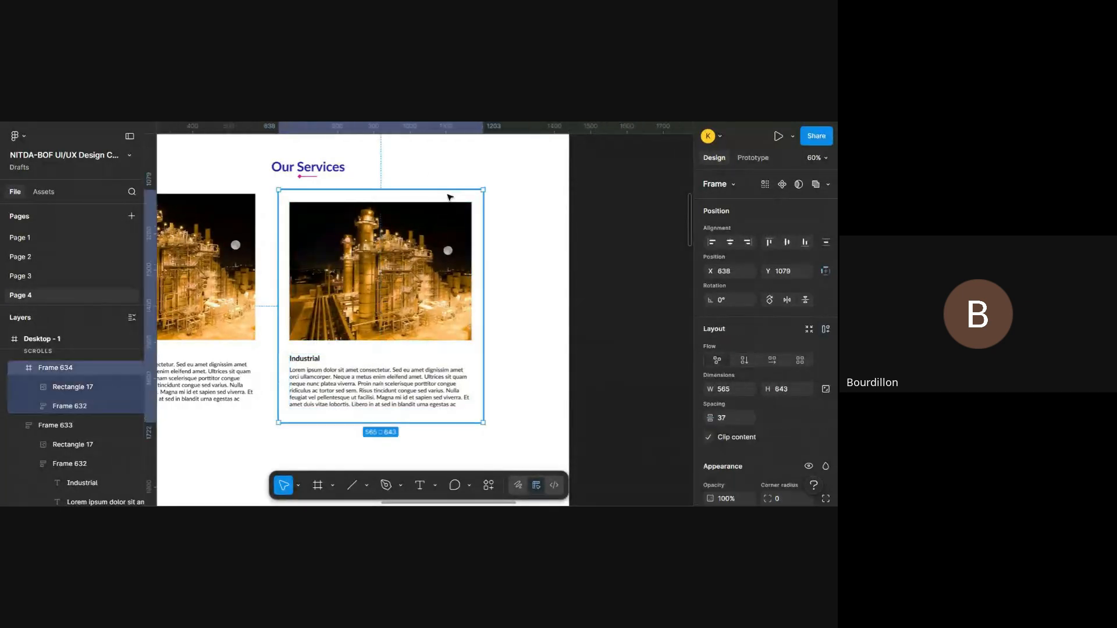
- Add a fill to Frame 634, try the blue 2387C0 page colour, and settle on 271EA5 at 17% opacity
scroll(762, 320, "down", 4)
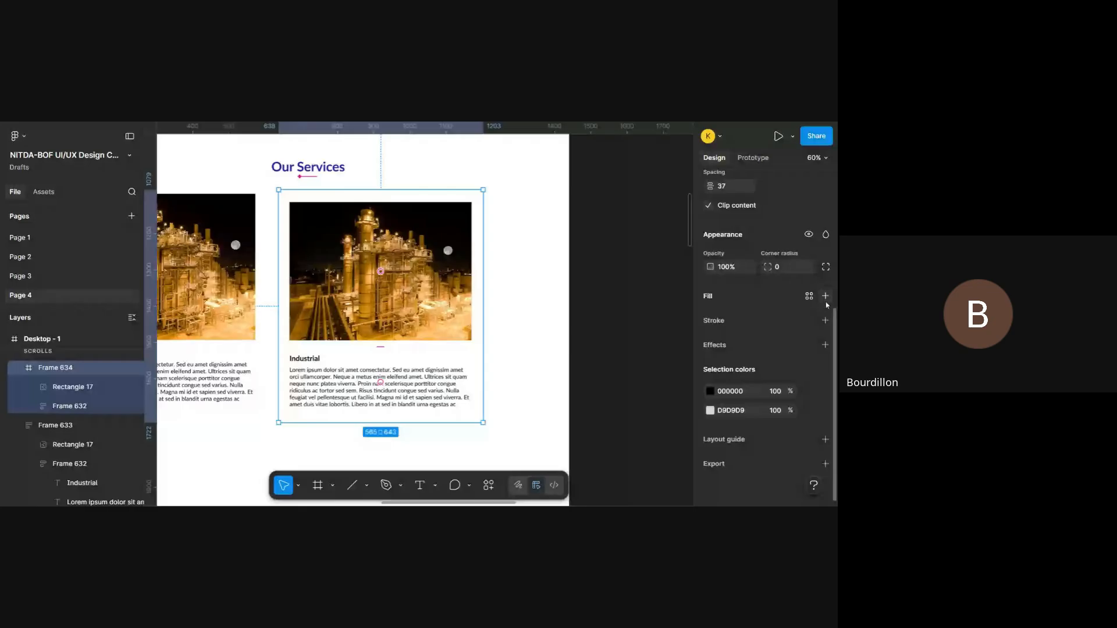
left_click(710, 318)
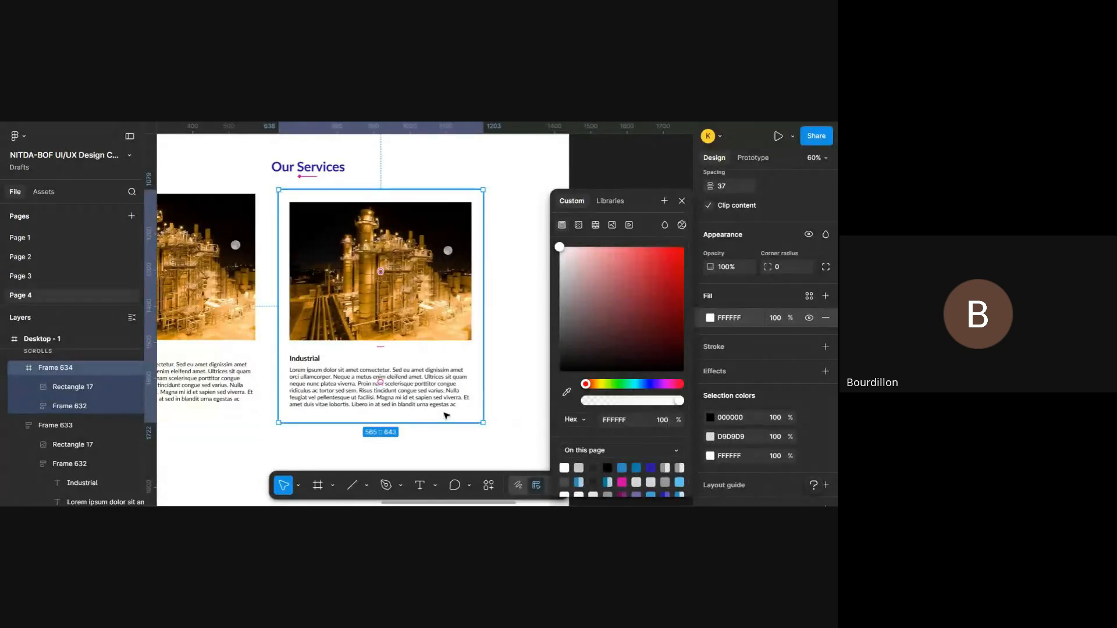
scroll(519, 417, "down", 1)
scroll(664, 461, "down", 1)
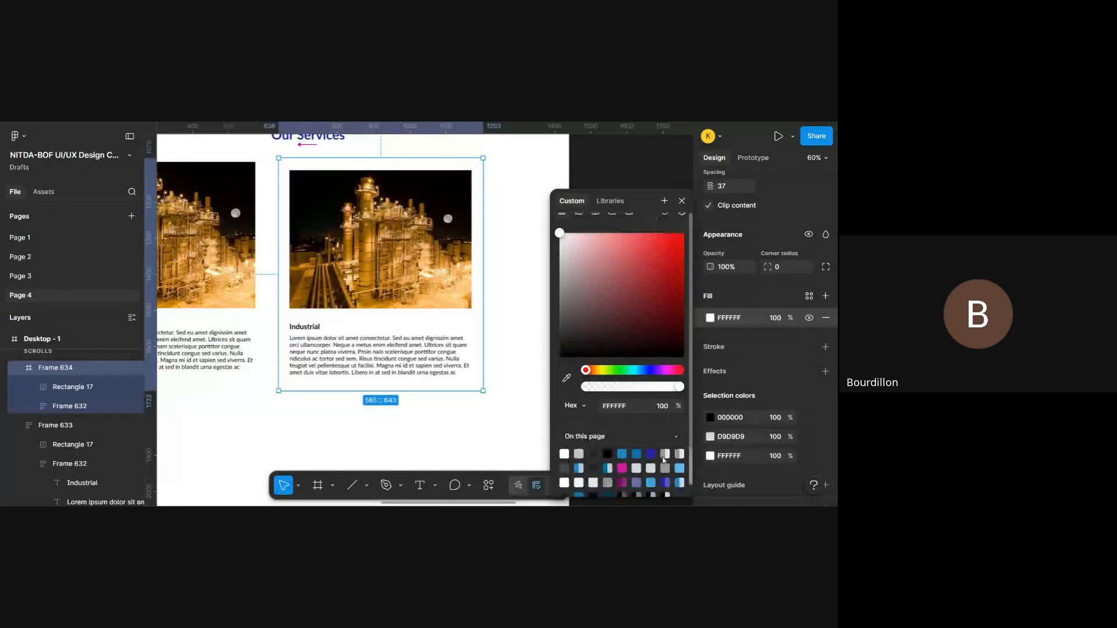
left_click(579, 468)
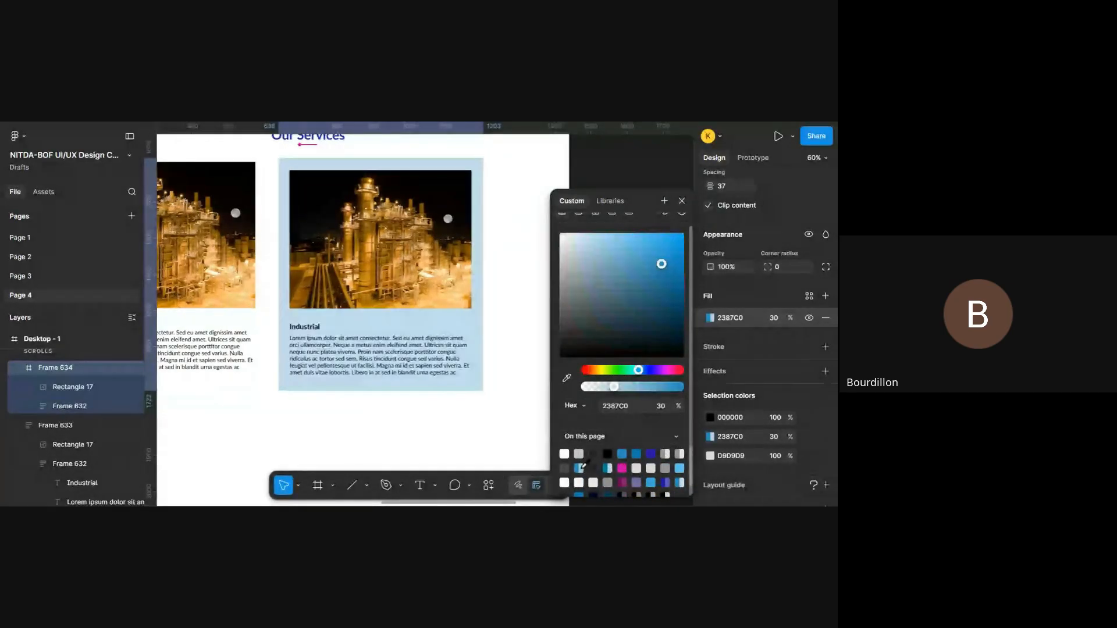
left_click(654, 451)
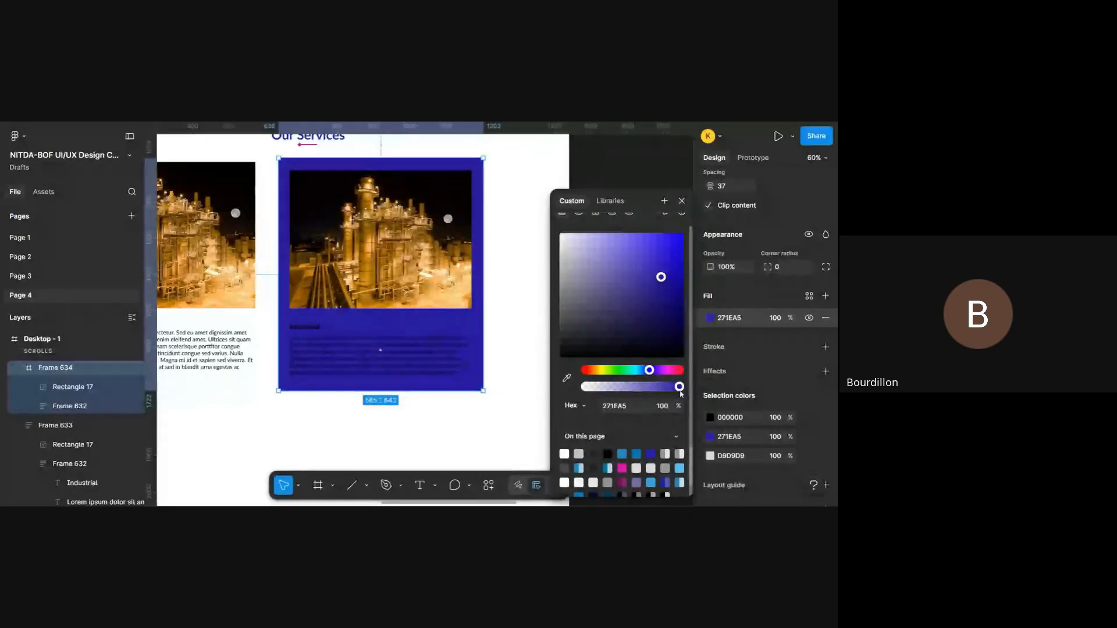
left_click_drag(680, 388, 604, 398)
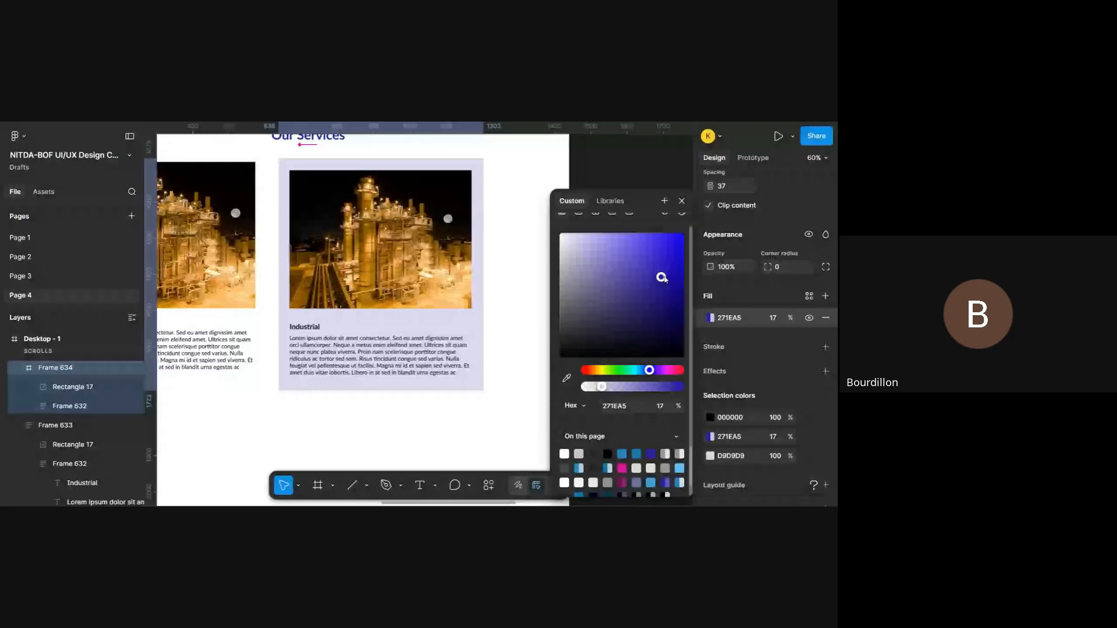
- Try the lighter shade 625ACD, then set Frame 634's fill to page colour 271EA5 at 6% opacity
left_click_drag(665, 280, 631, 265)
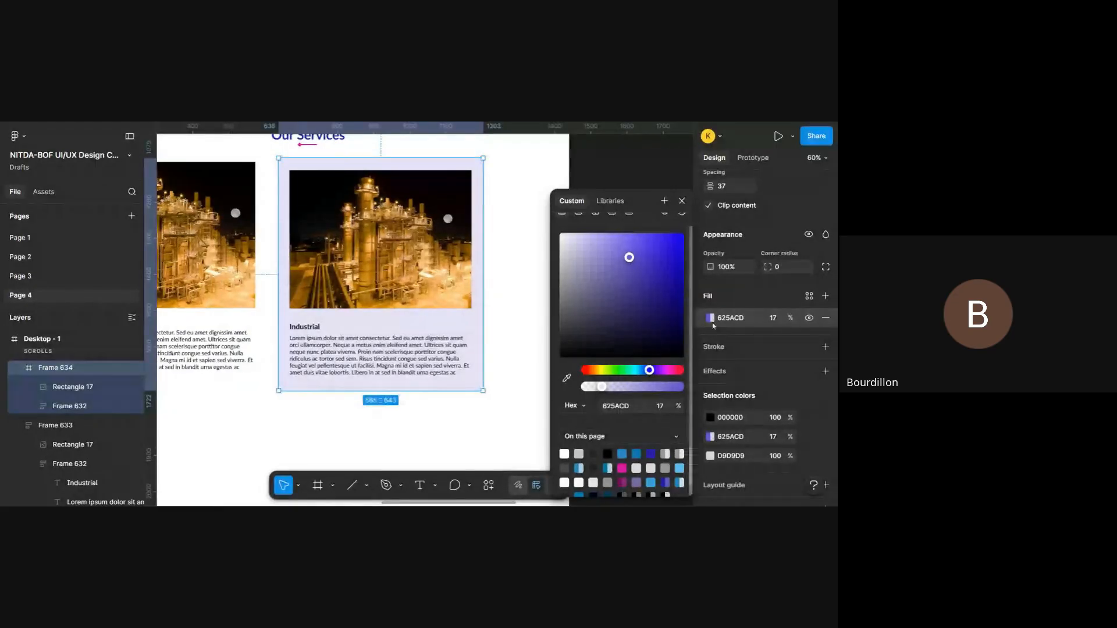
left_click(663, 482)
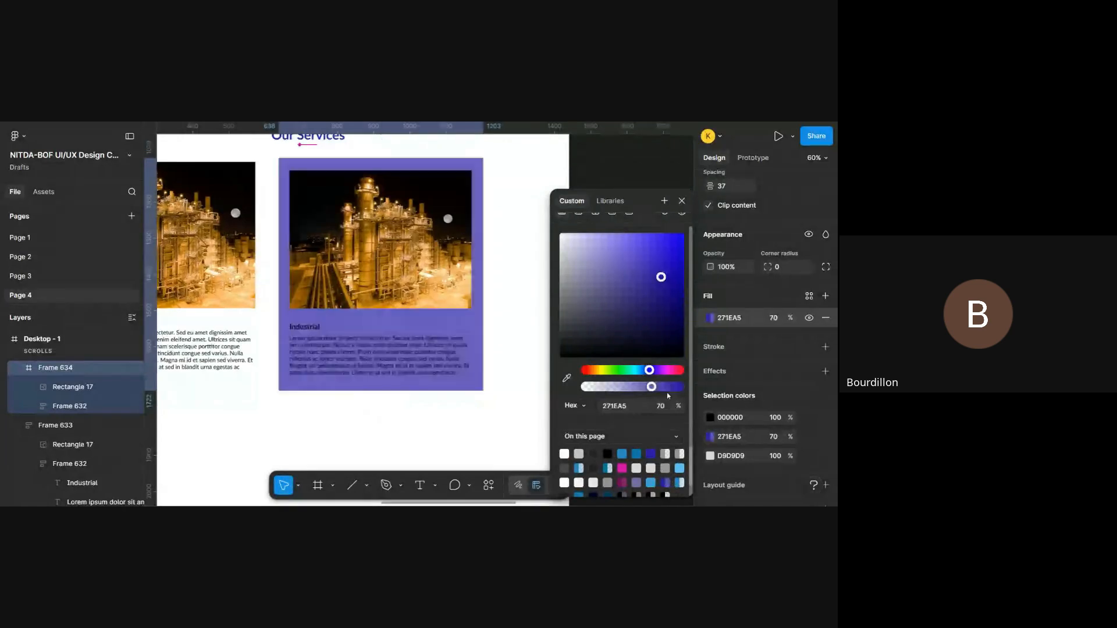
left_click_drag(655, 387, 606, 389)
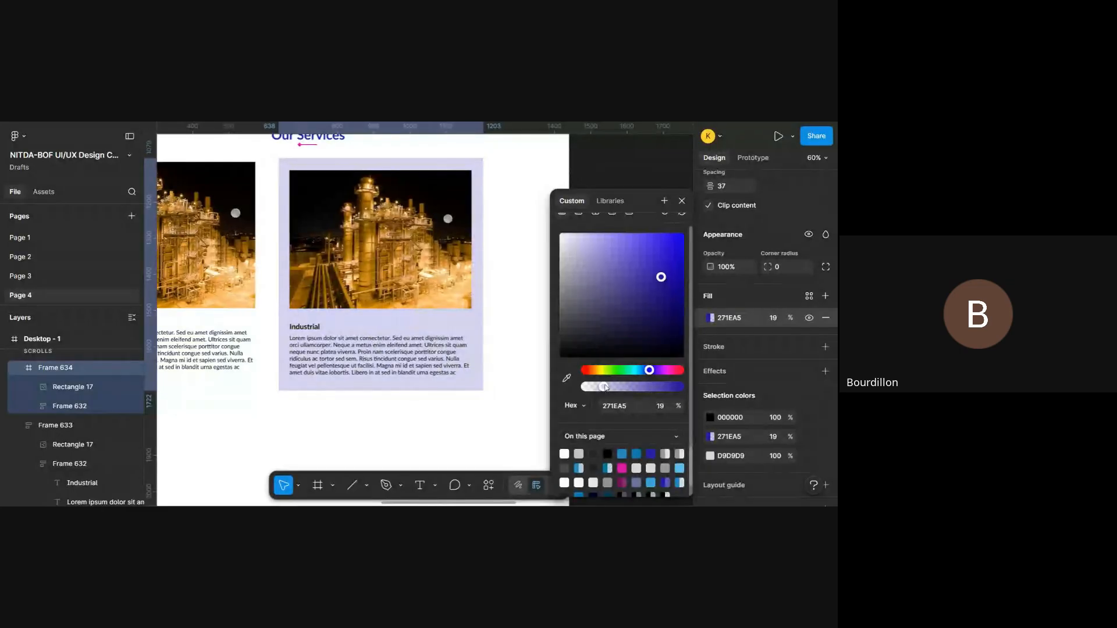
left_click_drag(605, 388, 594, 386)
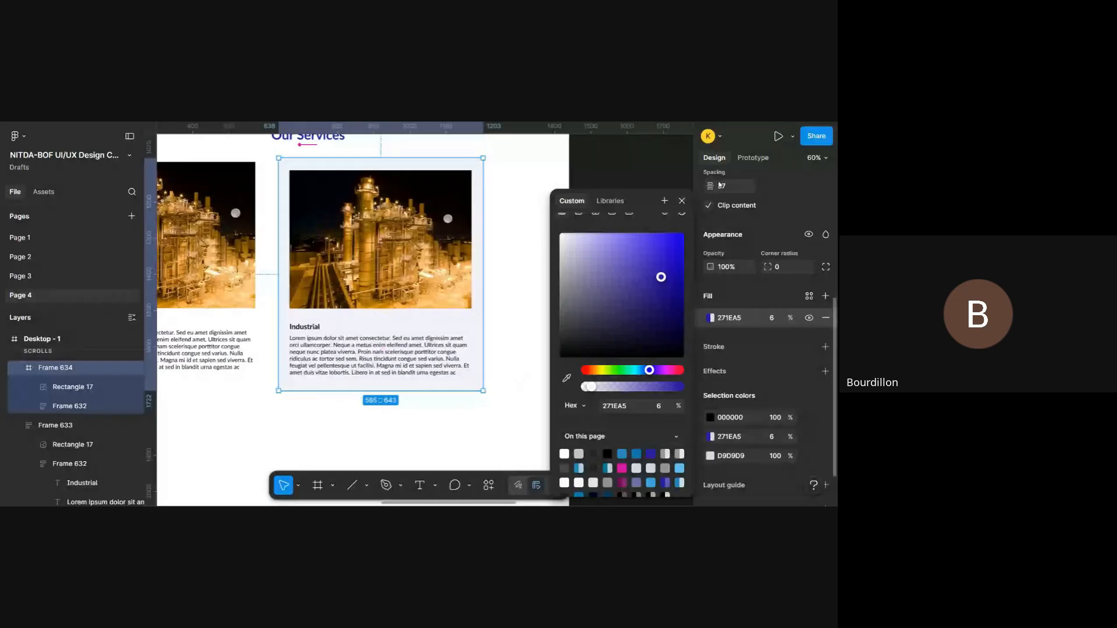
left_click(682, 200)
- Add a drop shadow effect to Frame 634 and change its type to inner shadow
scroll(829, 285, "down", 1)
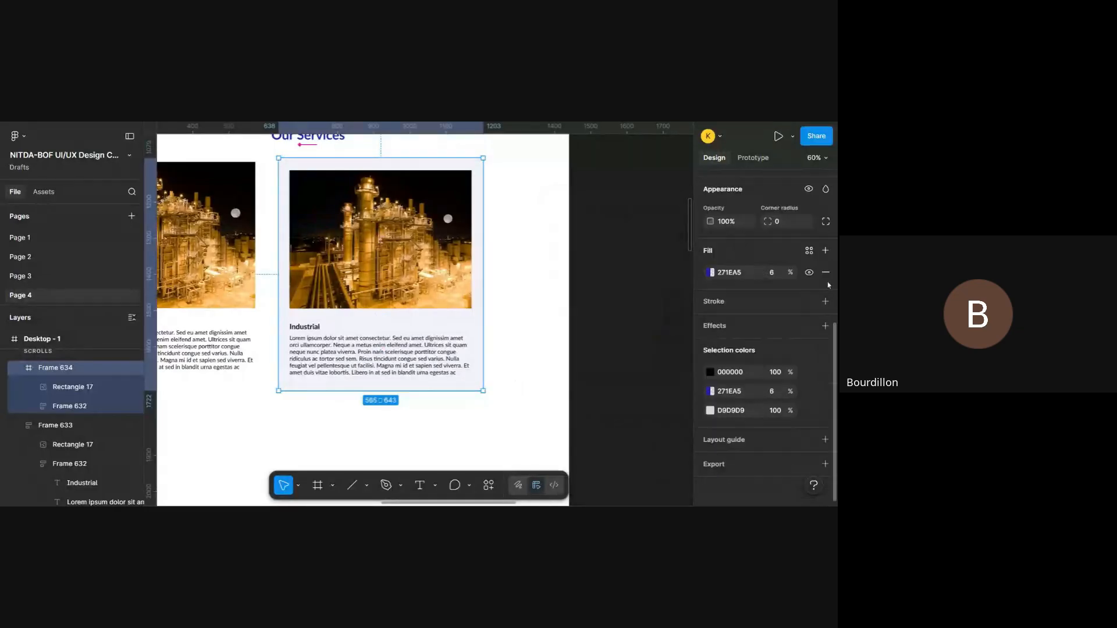
left_click(826, 326)
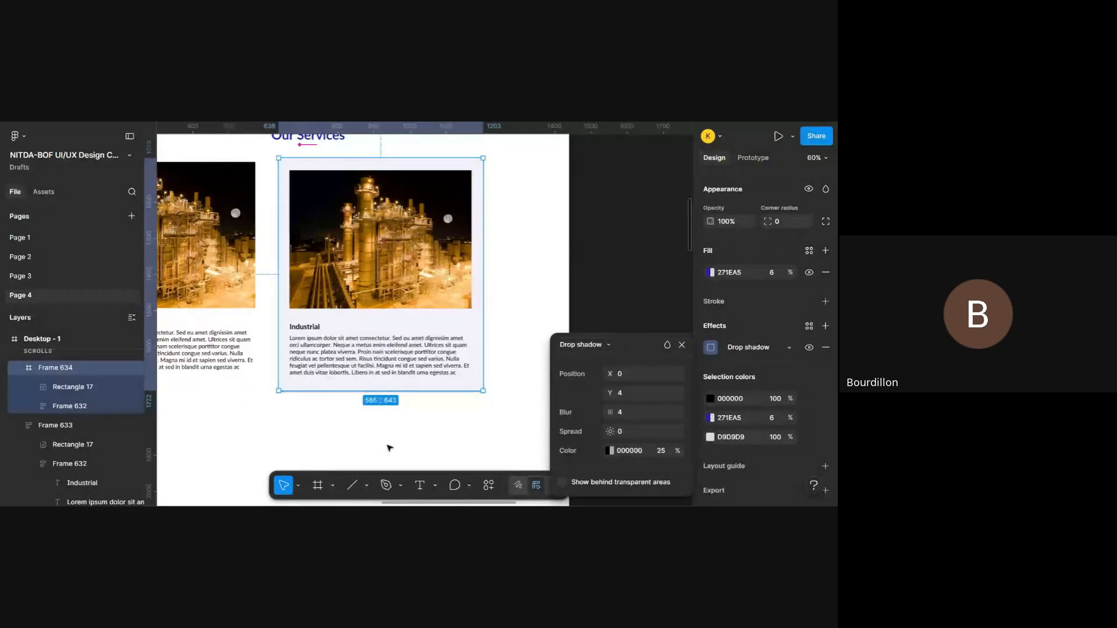
left_click(599, 345)
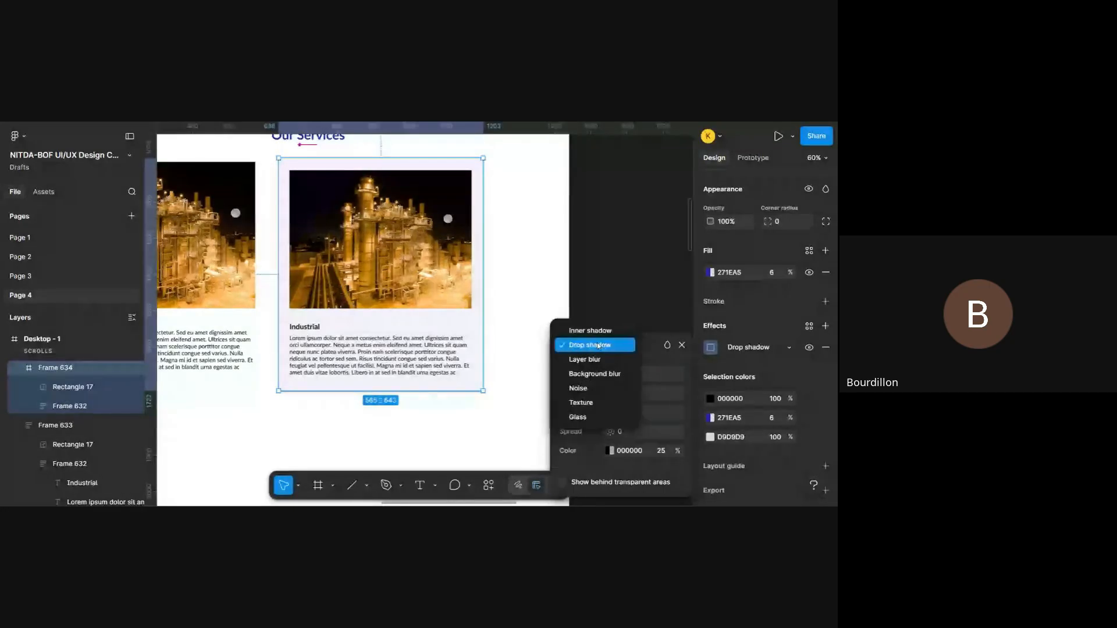
left_click(593, 332)
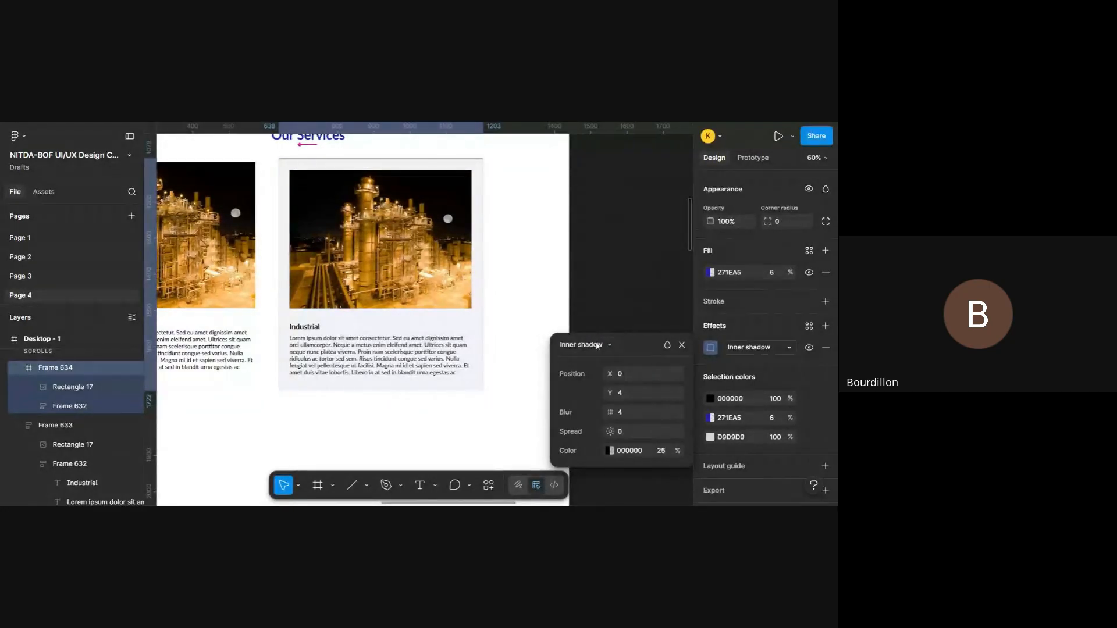
left_click(598, 346)
left_click(597, 345)
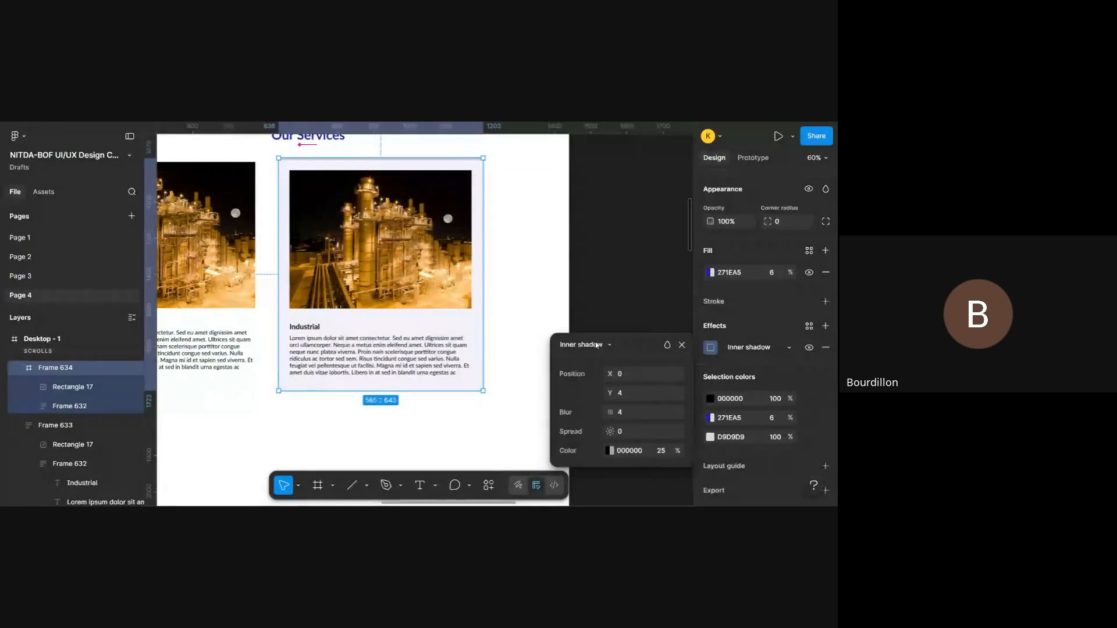
left_click(547, 241)
left_click(401, 273)
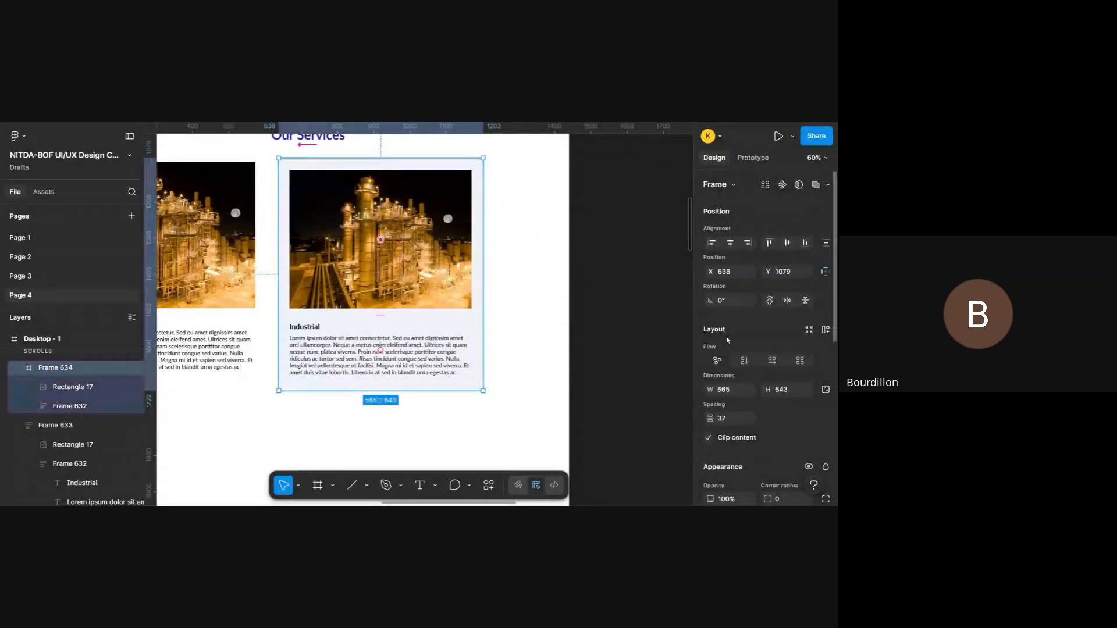
- Try layer blur and background blur on Frame 634 in place of the inner shadow
scroll(745, 349, "down", 6)
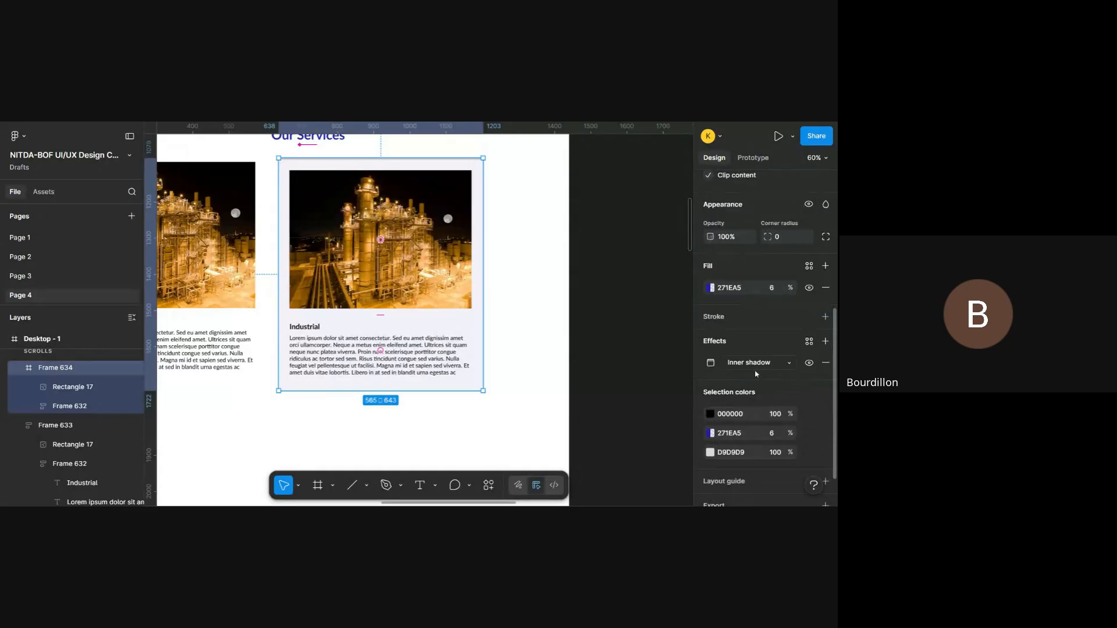
left_click(756, 368)
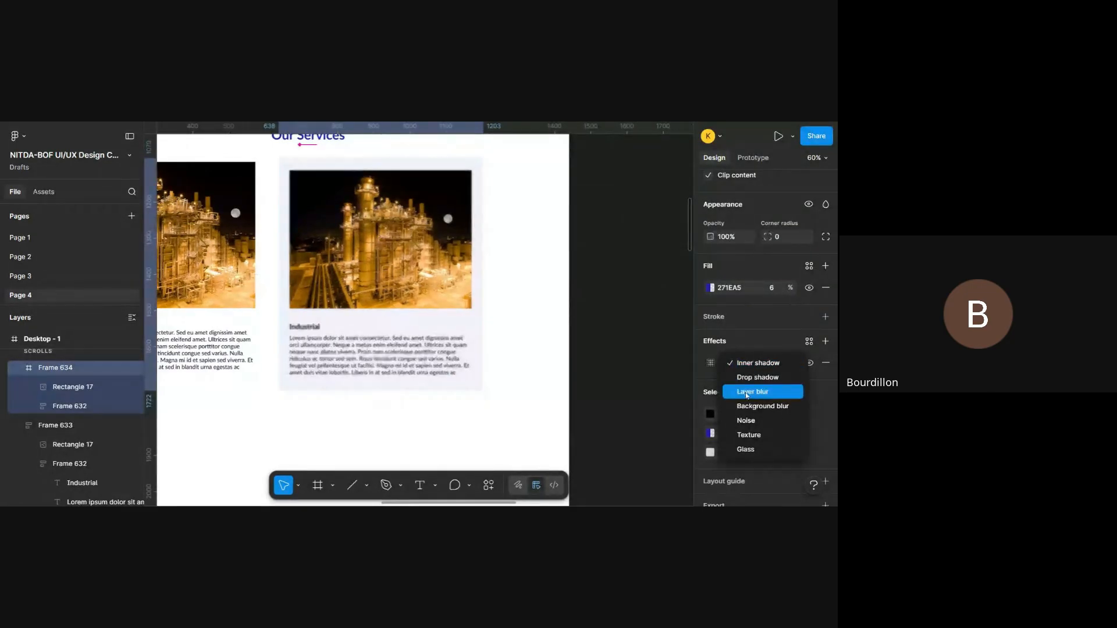
left_click(758, 391)
left_click(768, 363)
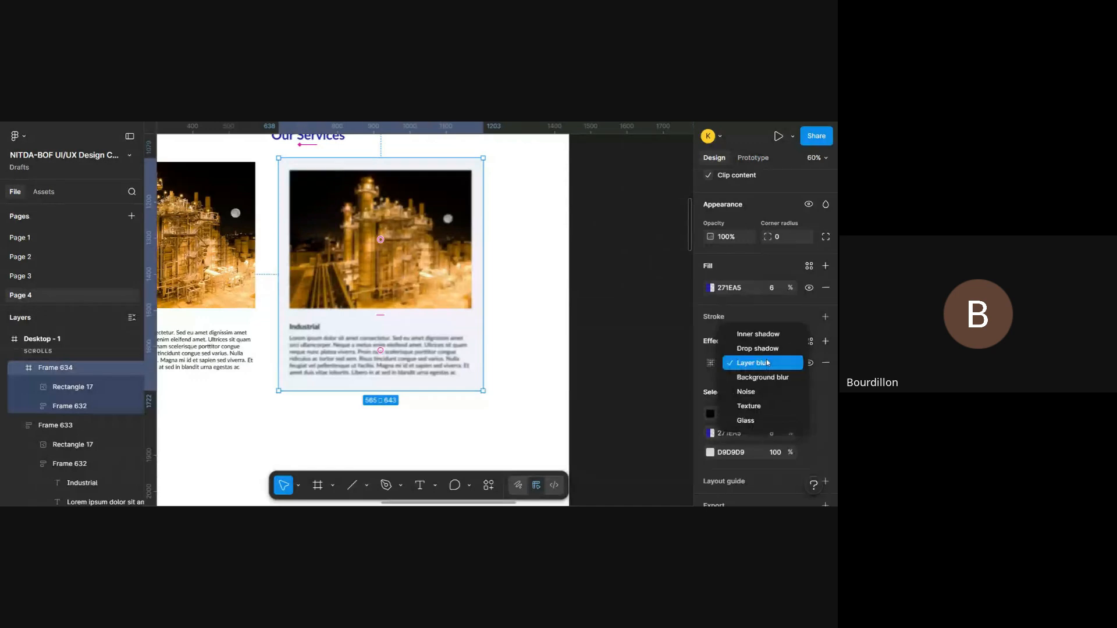
left_click(770, 378)
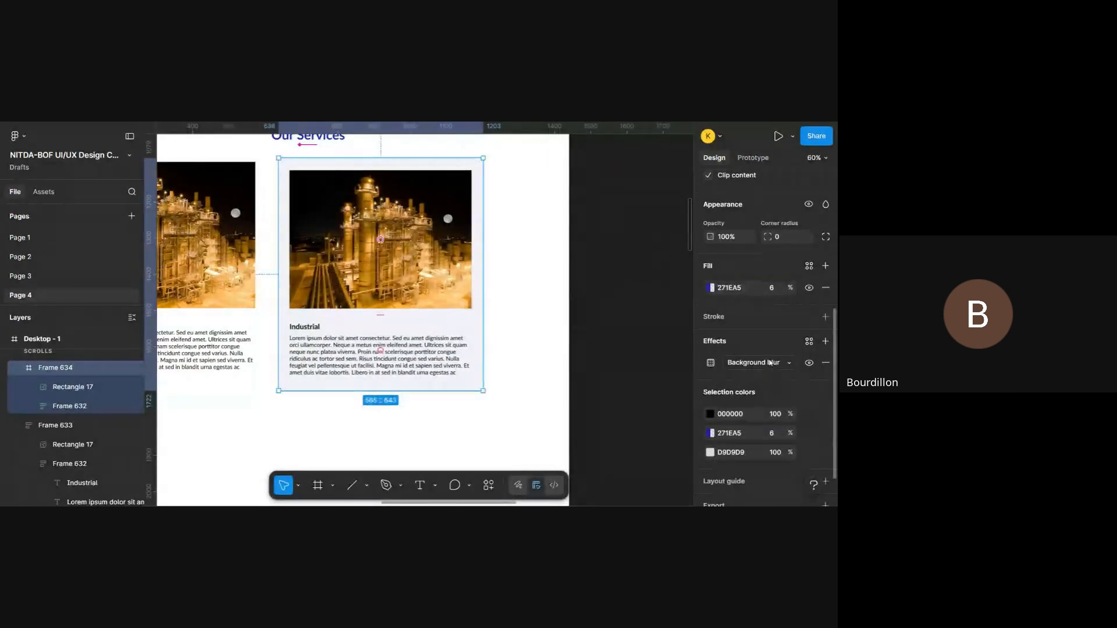
left_click(768, 363)
left_click(756, 350)
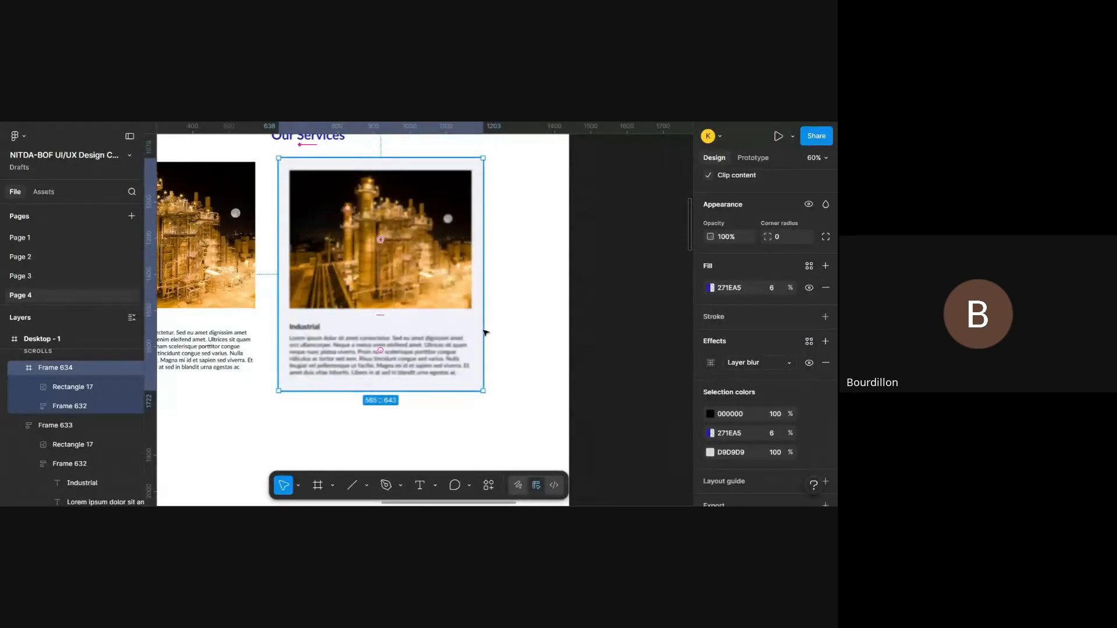
left_click(772, 365)
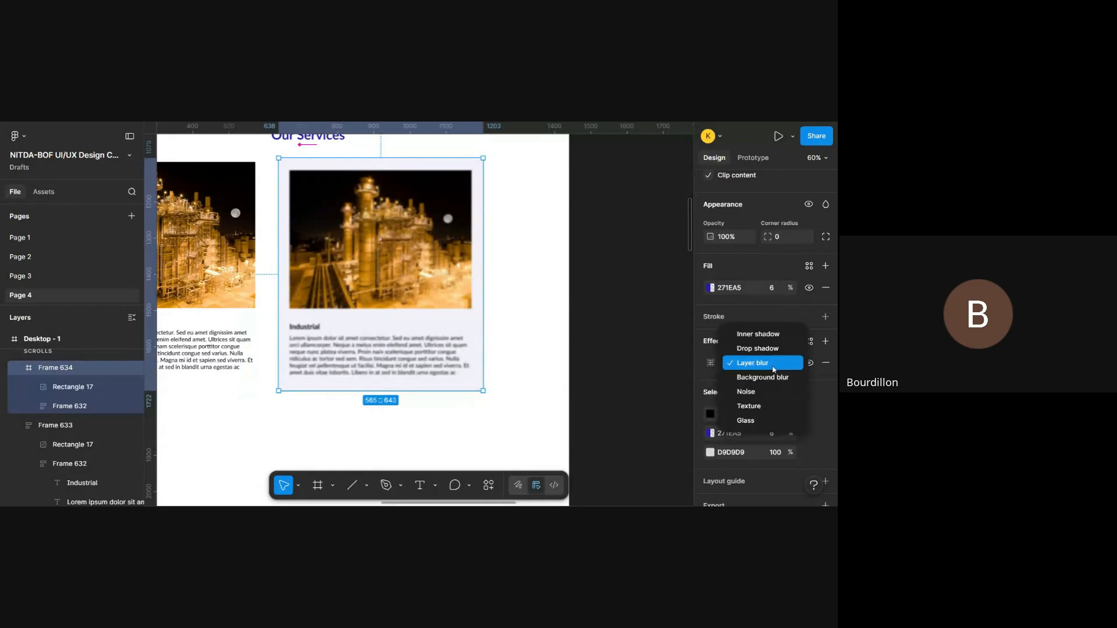
left_click(777, 375)
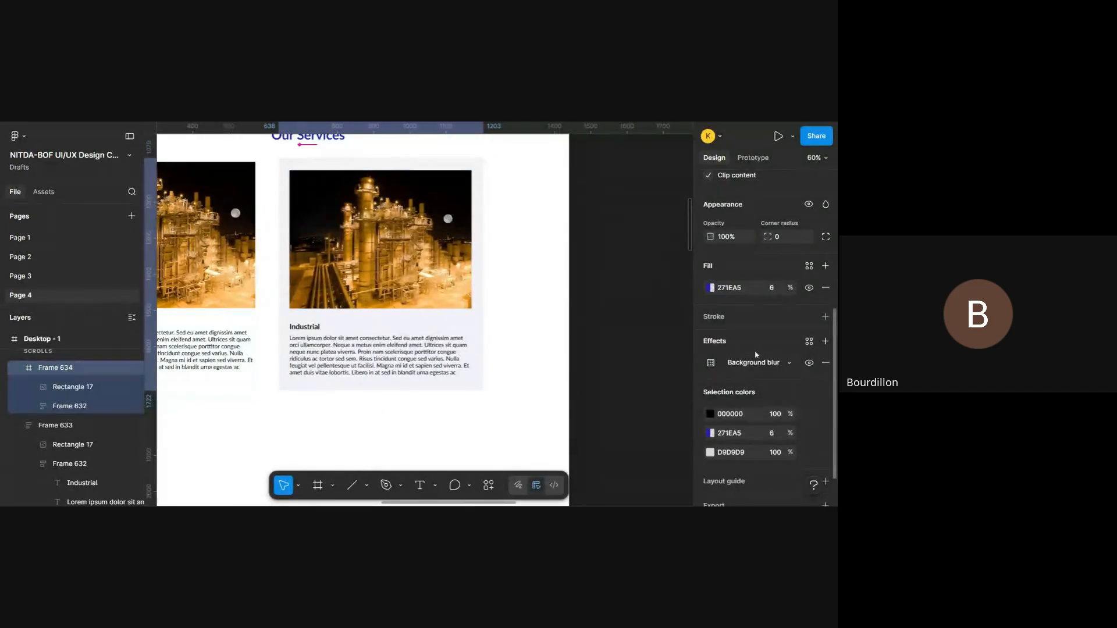
left_click(764, 363)
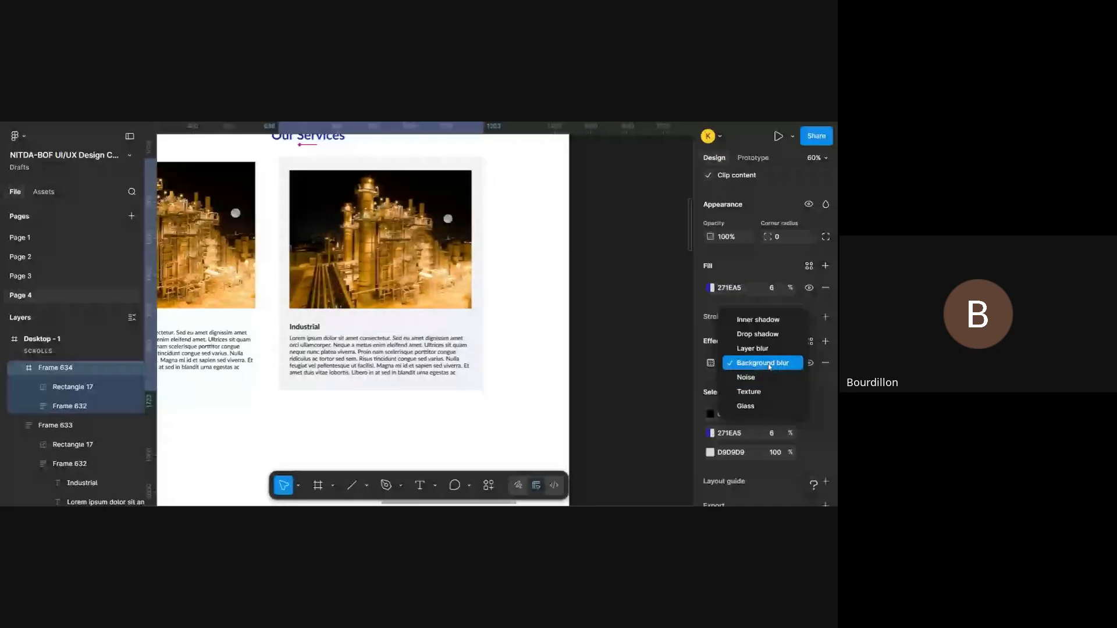
left_click(763, 363)
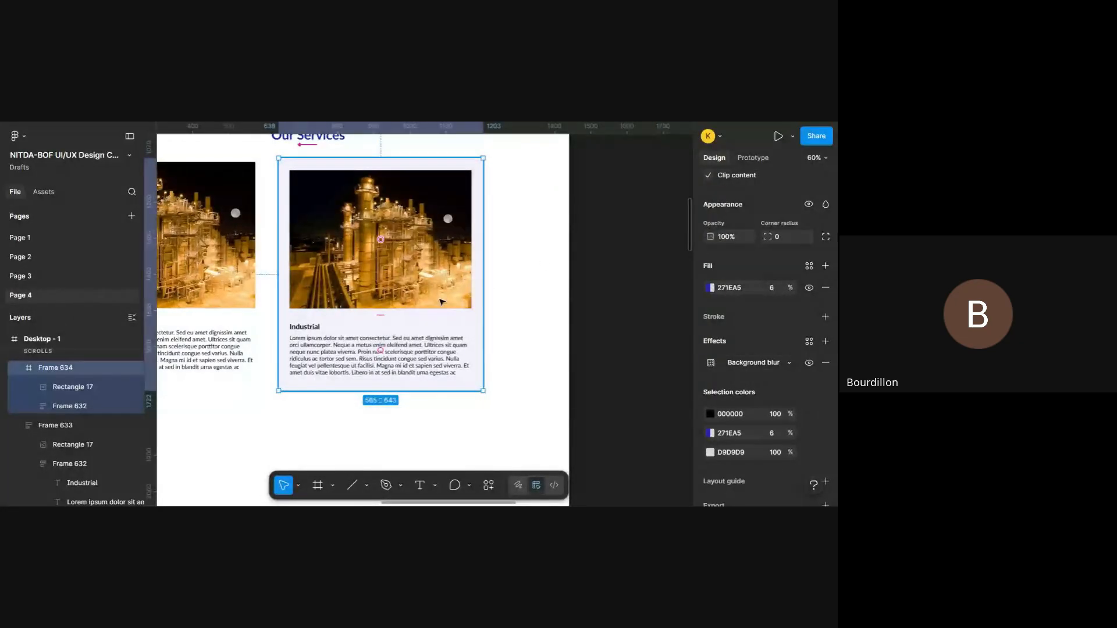
- Try the noise and glass effects on Frame 634 in place of the background blur
left_click(759, 364)
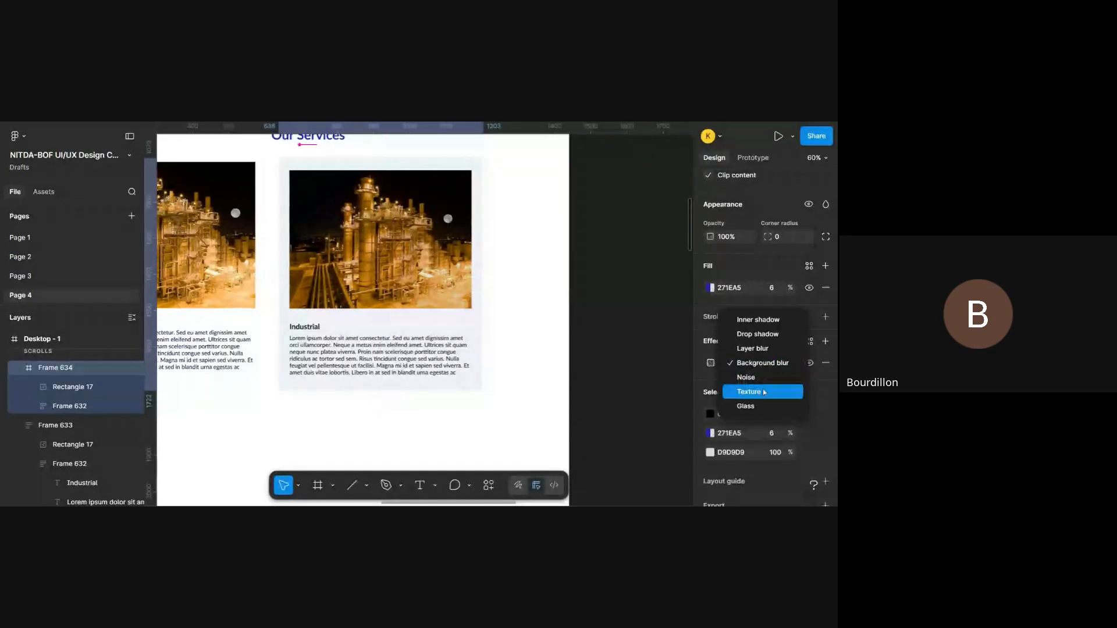
left_click(760, 378)
left_click(756, 363)
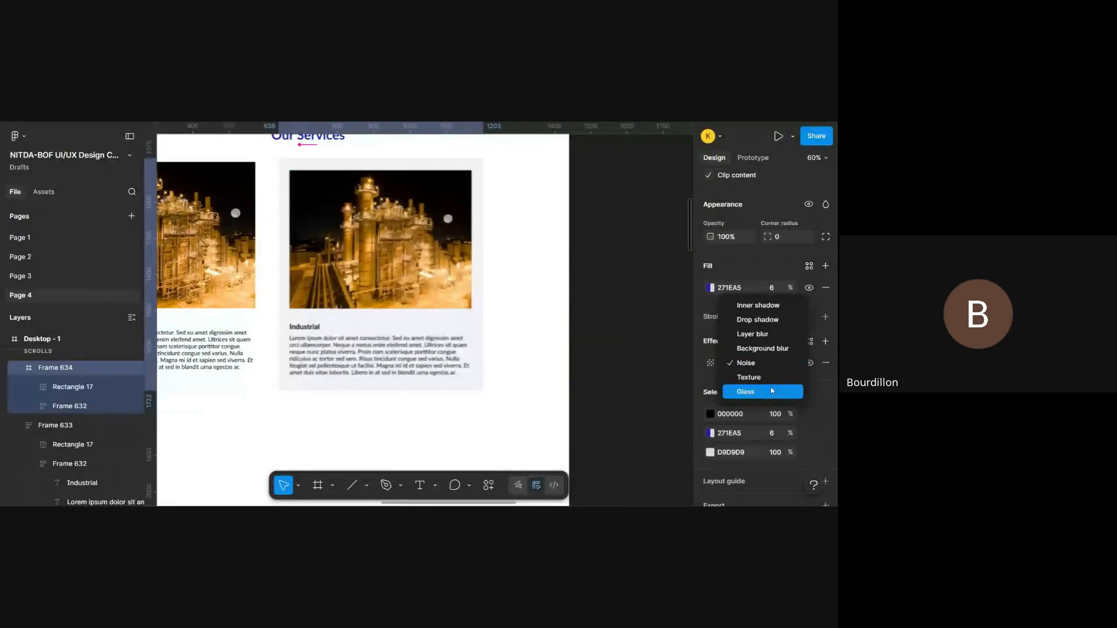
left_click(772, 390)
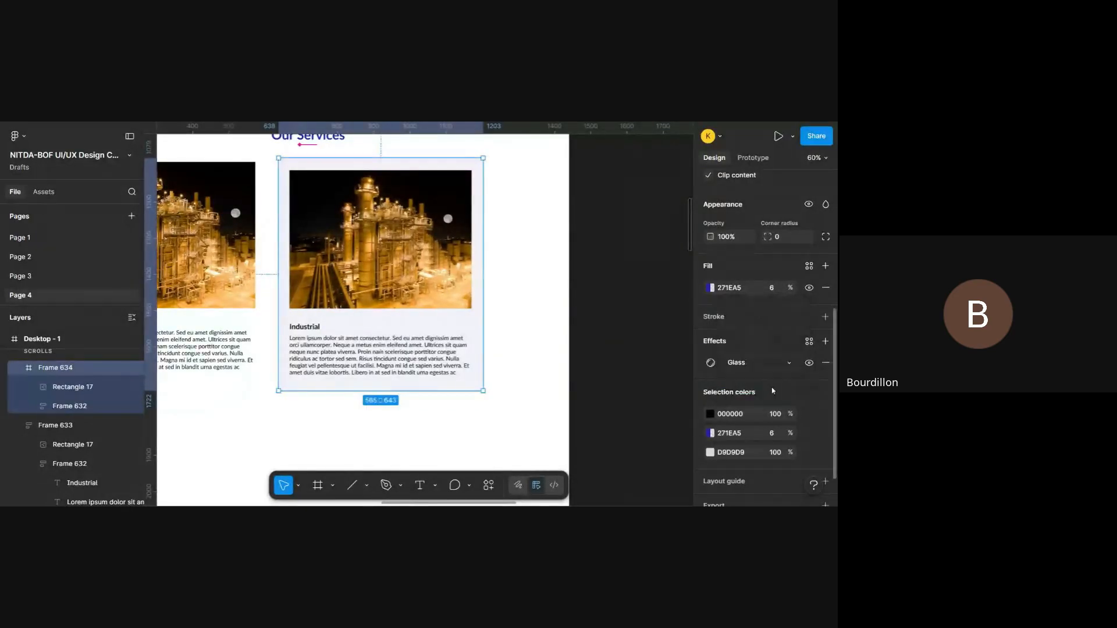
- Change Frame 634's effect to drop shadow and open the shadow's settings
left_click(747, 365)
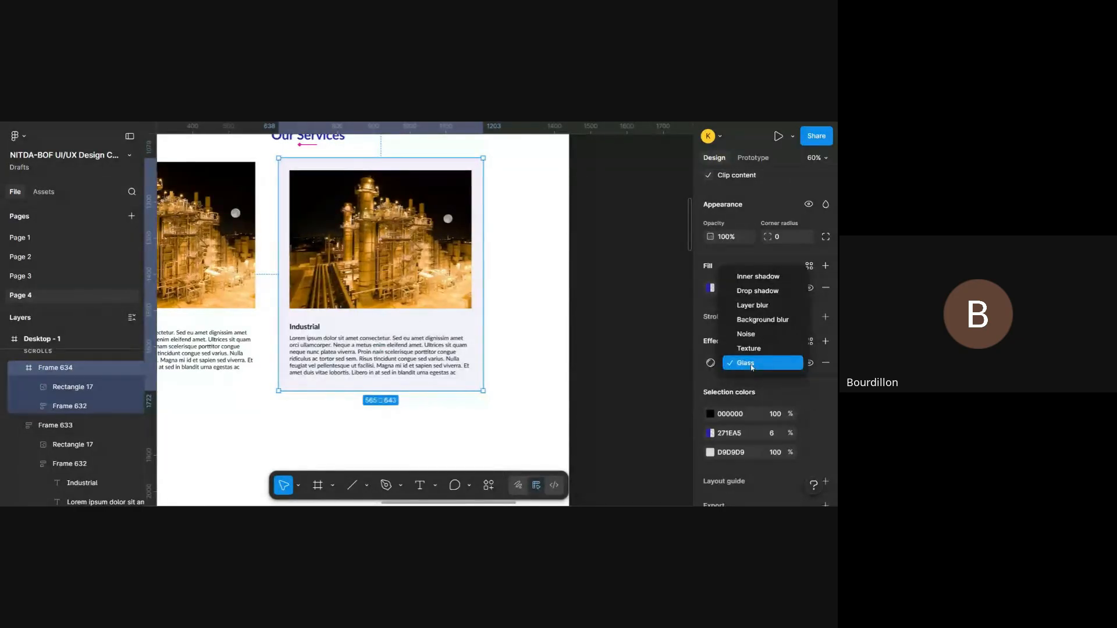
left_click(764, 291)
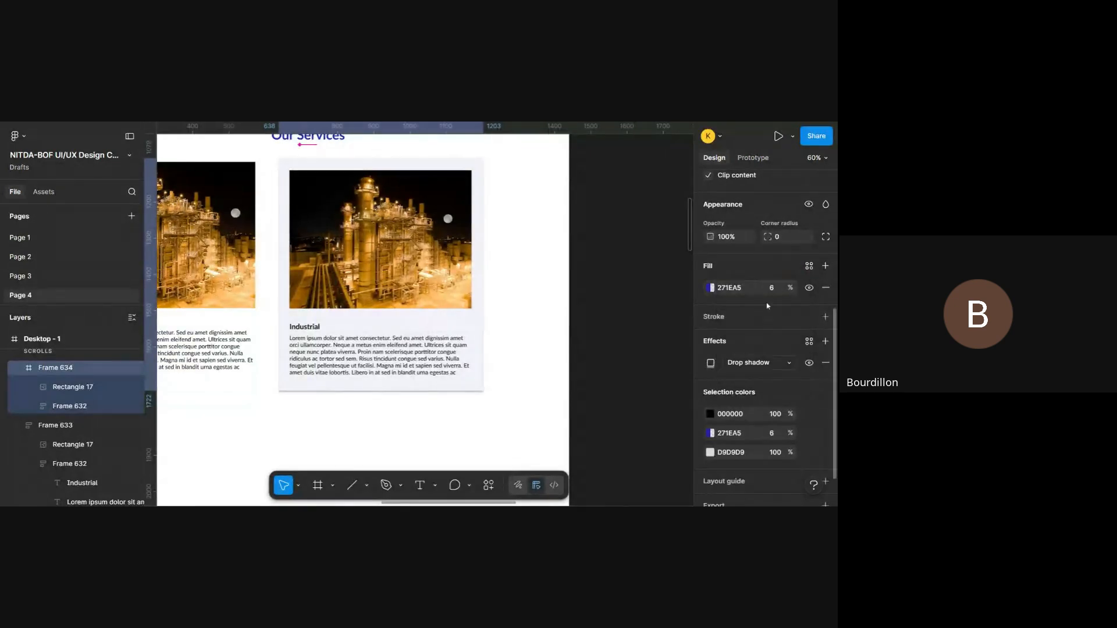
left_click(711, 363)
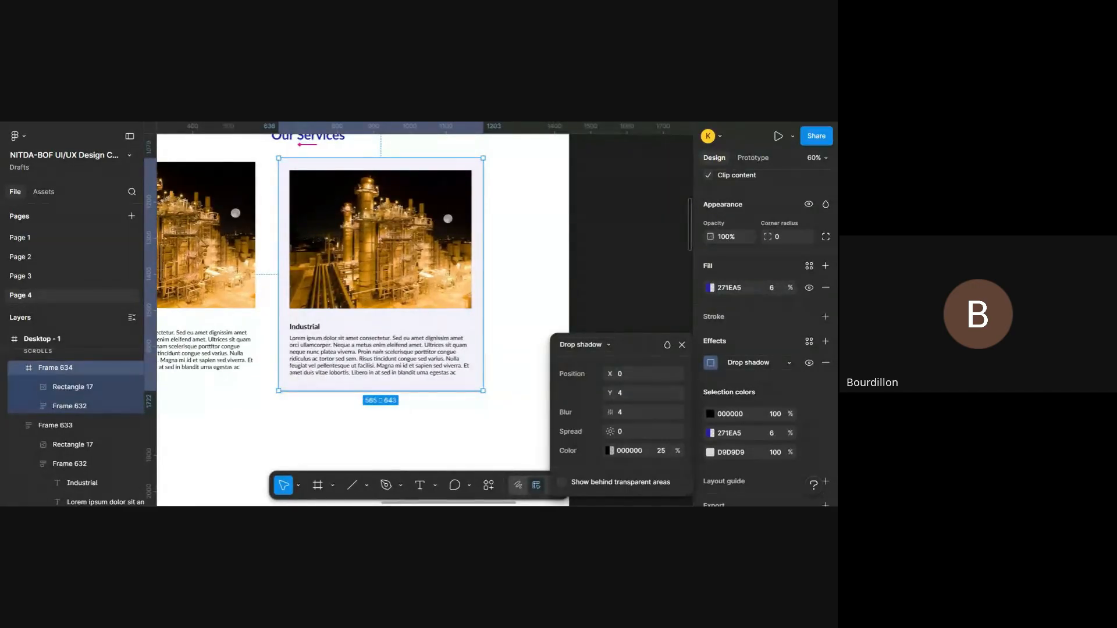
- Run the saved Beautiful Shadows plugin on Frame 634
right_click(624, 296)
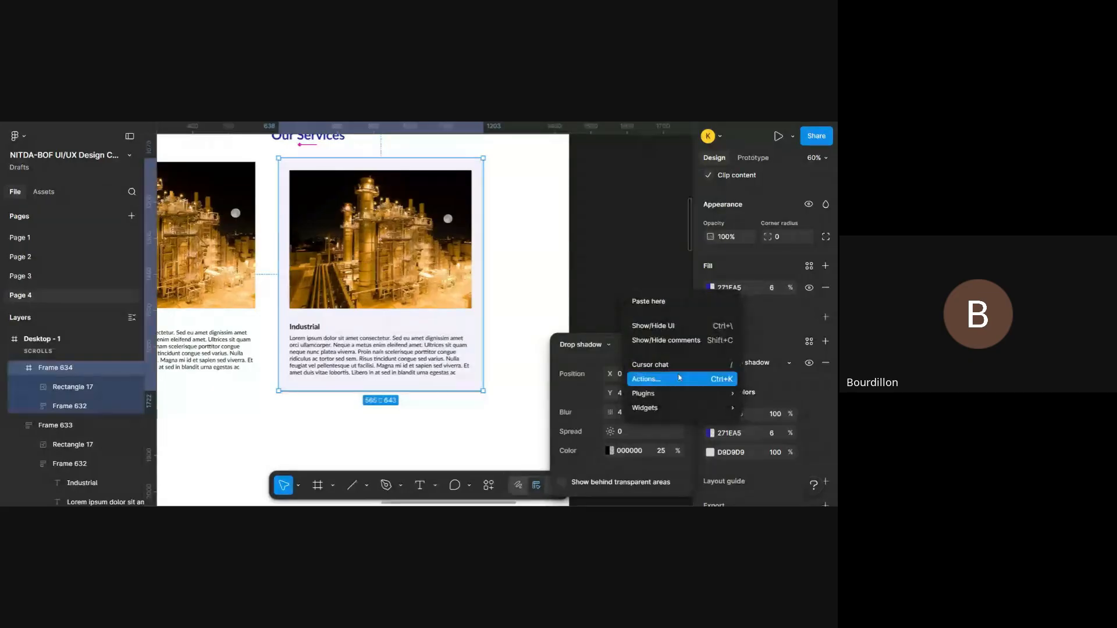
mouse_move(703, 393)
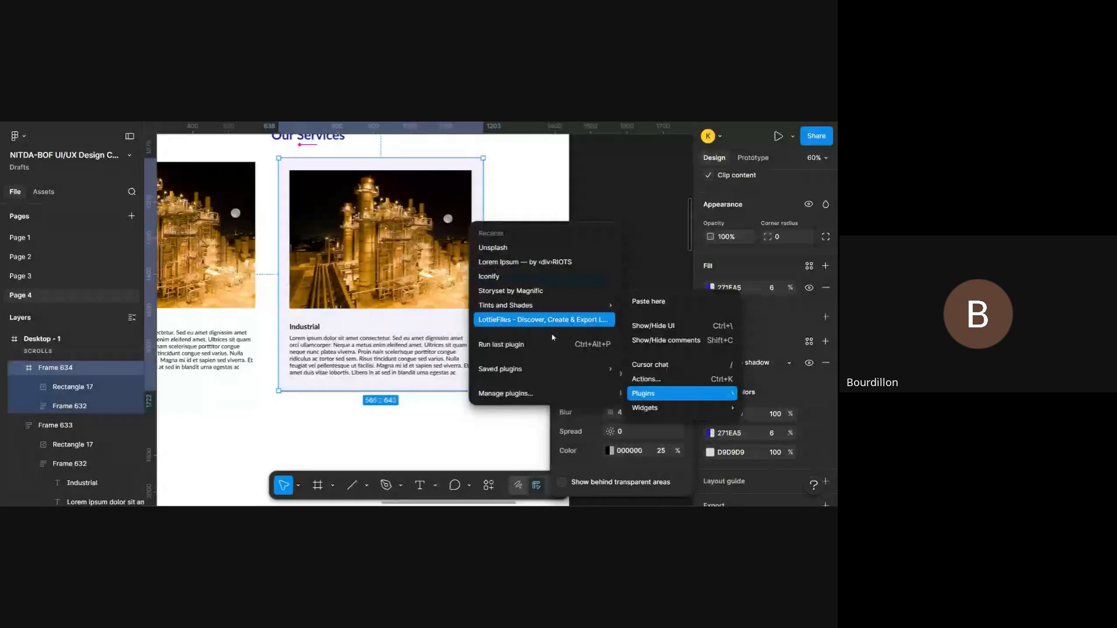
mouse_move(541, 369)
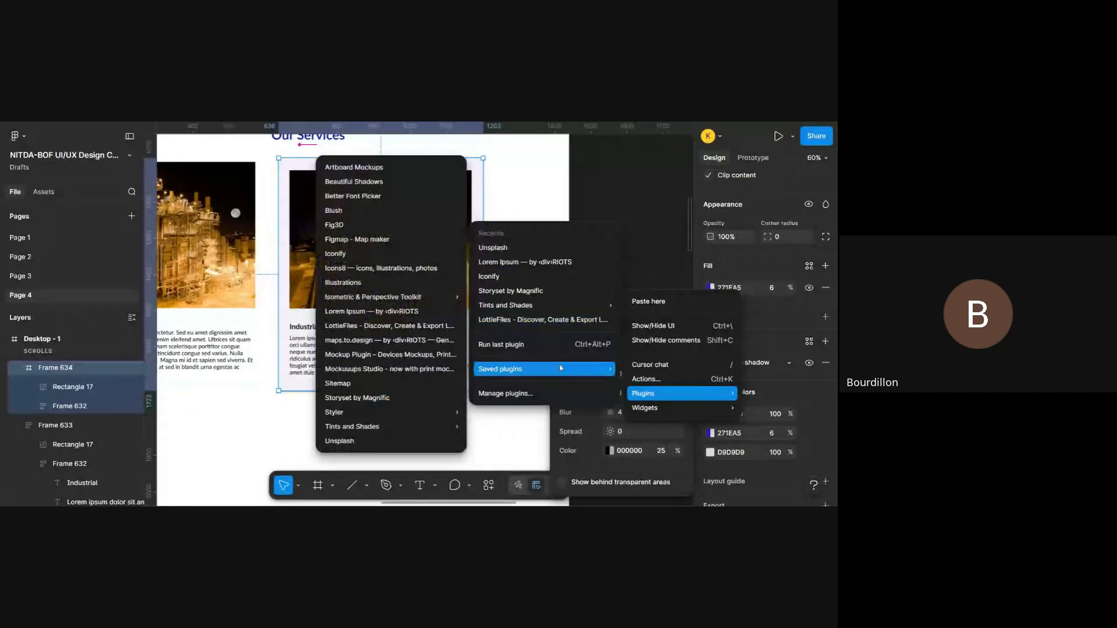
mouse_move(393, 413)
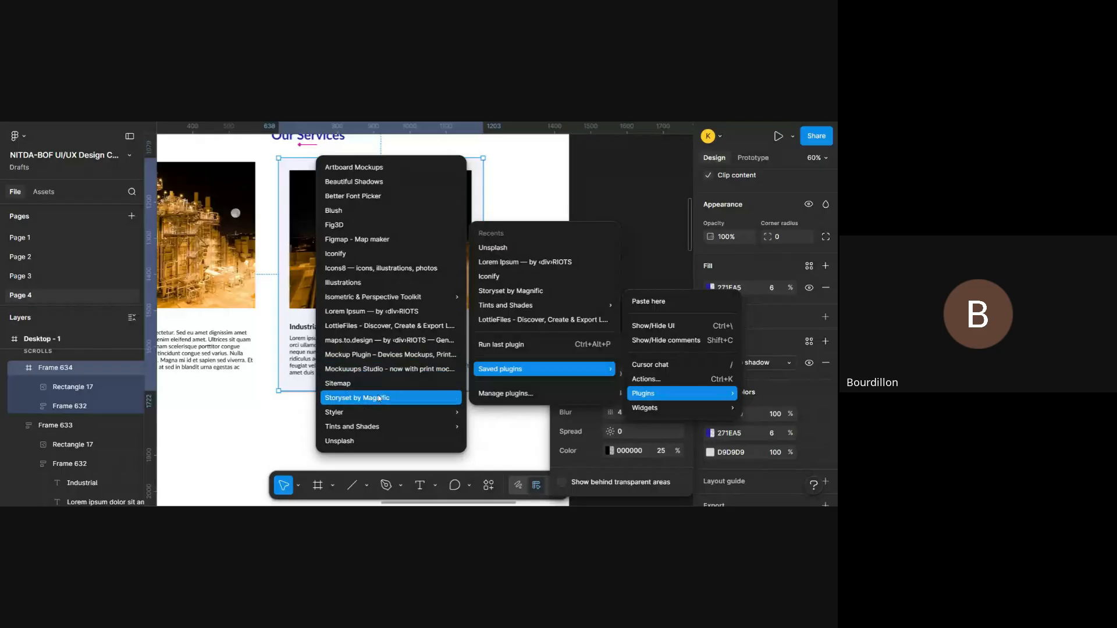
mouse_move(368, 429)
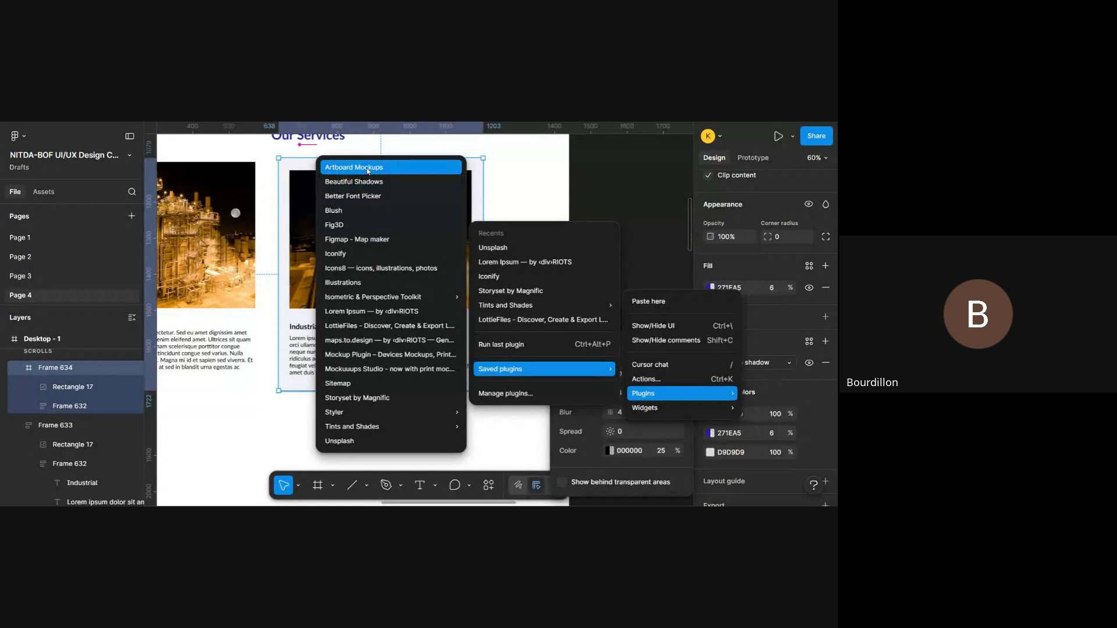
left_click(392, 179)
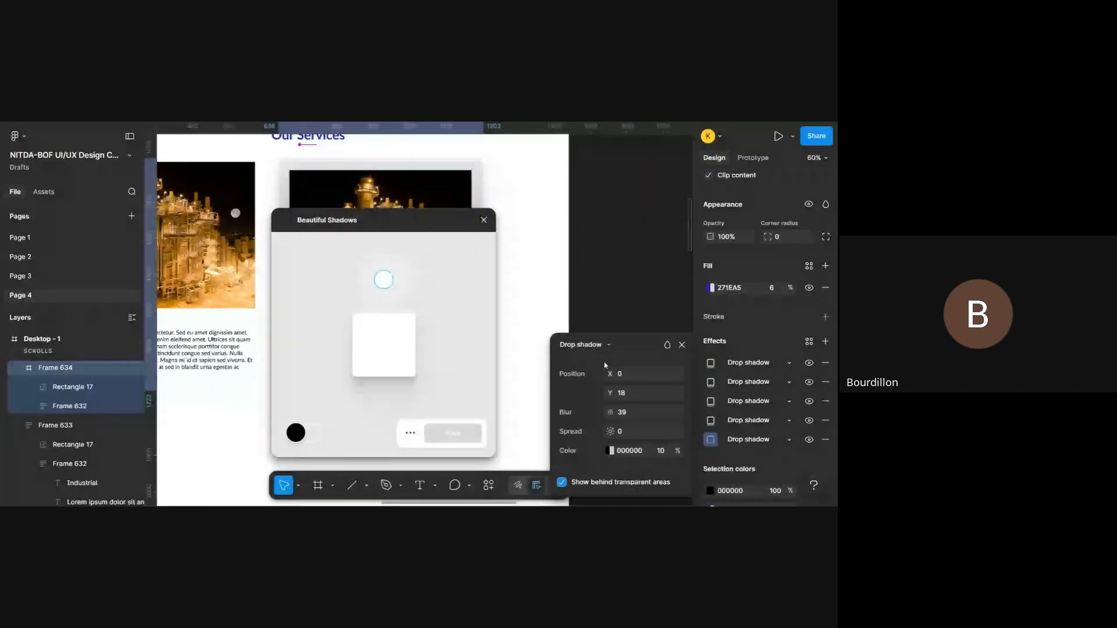
- Move the Beautiful Shadows window clear of the second card so the whole frame can be seen beside it
scroll(196, 328, "right", 3)
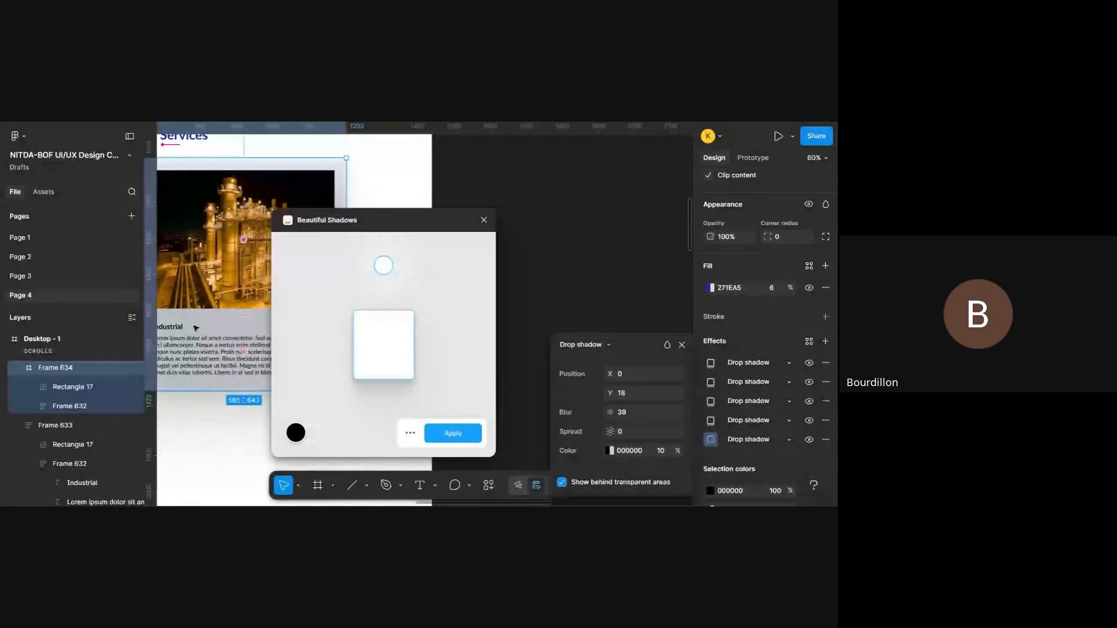
scroll(195, 328, "up", 3)
scroll(195, 328, "down", 4)
scroll(251, 335, "down", 1)
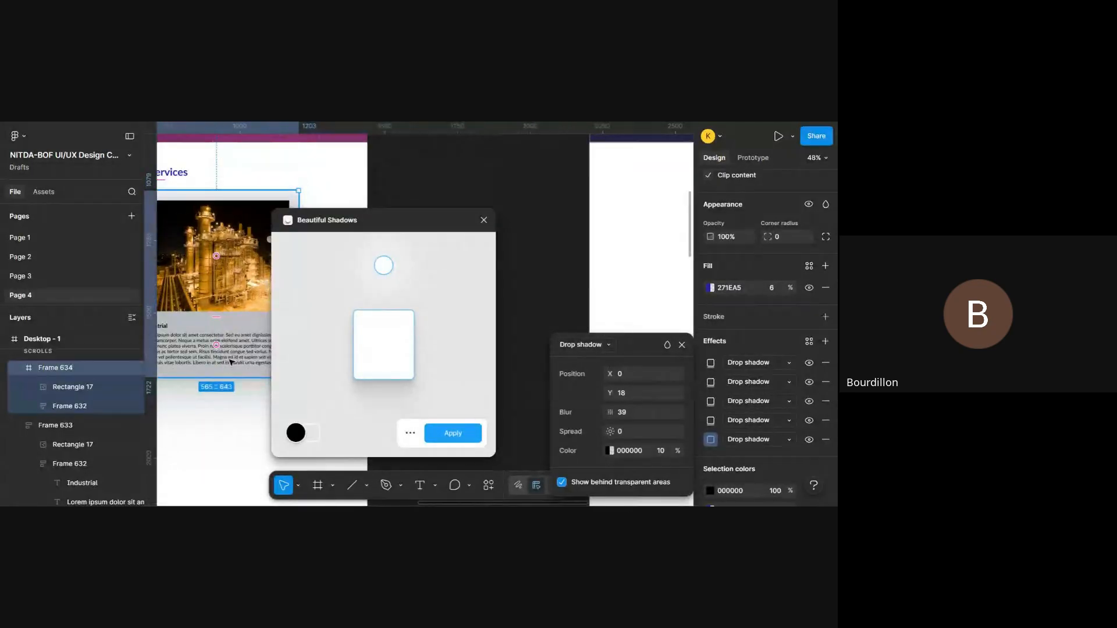
scroll(231, 362, "down", 4)
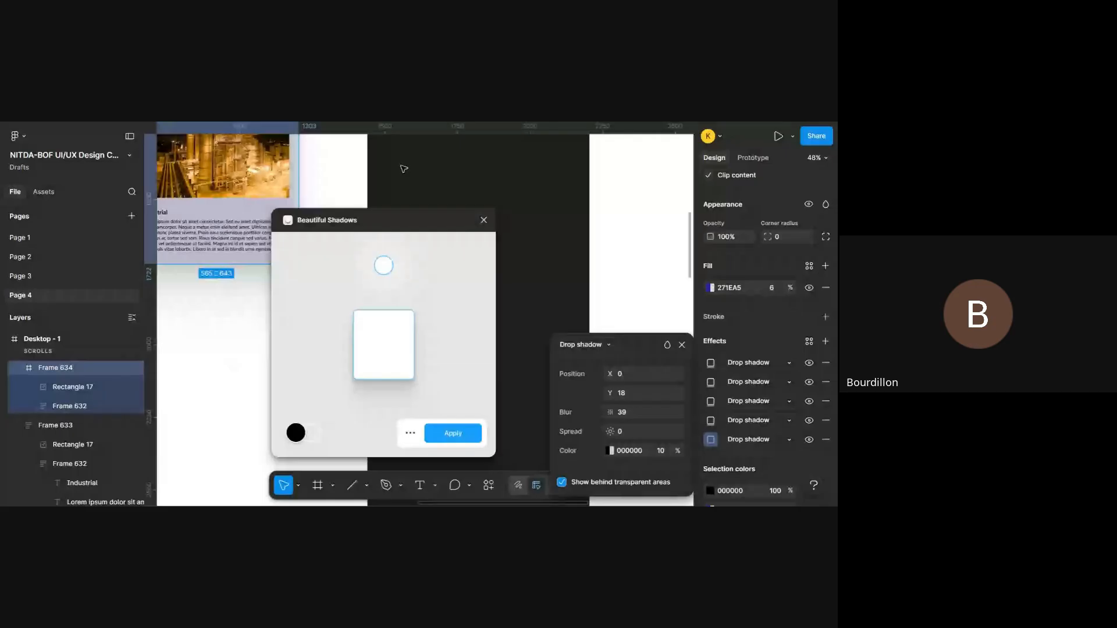
left_click_drag(445, 217, 534, 181)
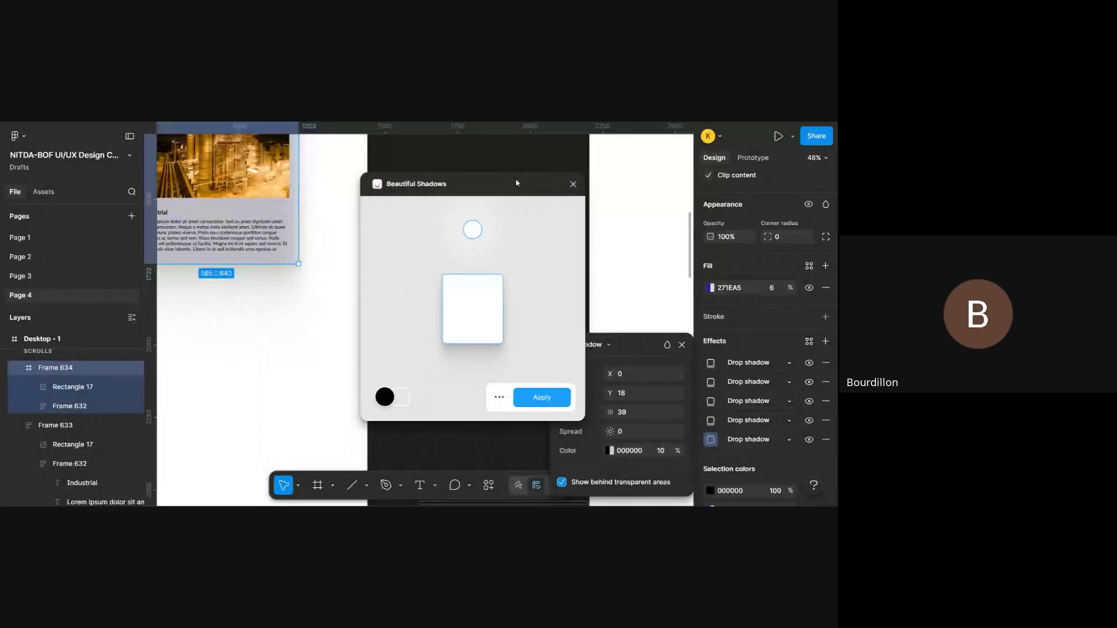
scroll(275, 260, "left", 3)
scroll(276, 260, "up", 3)
scroll(275, 261, "right", 1)
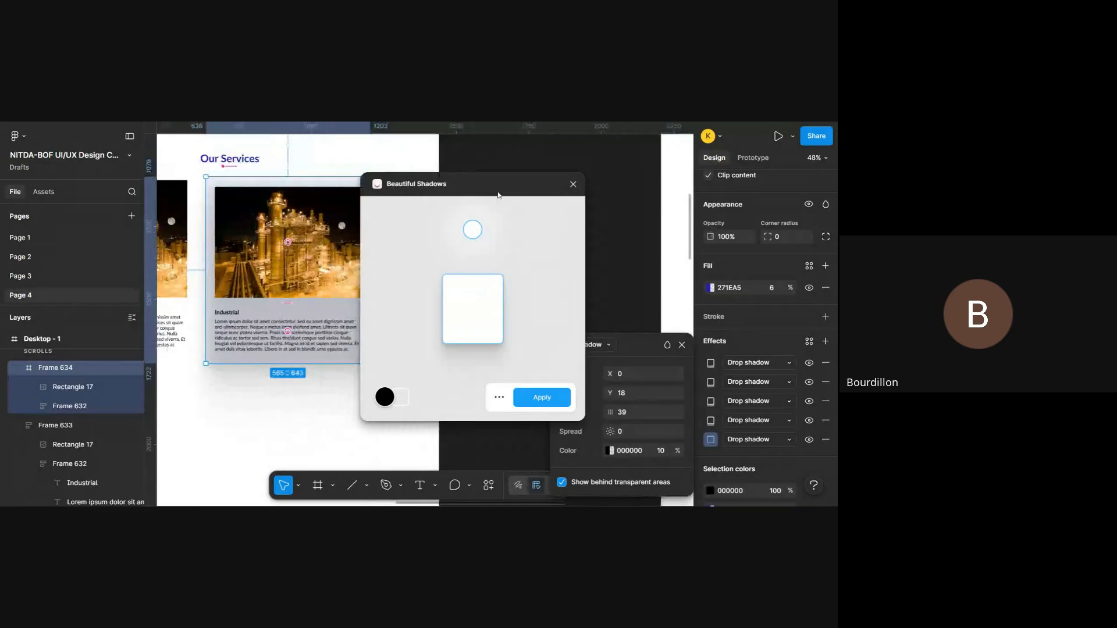
left_click_drag(513, 188, 569, 185)
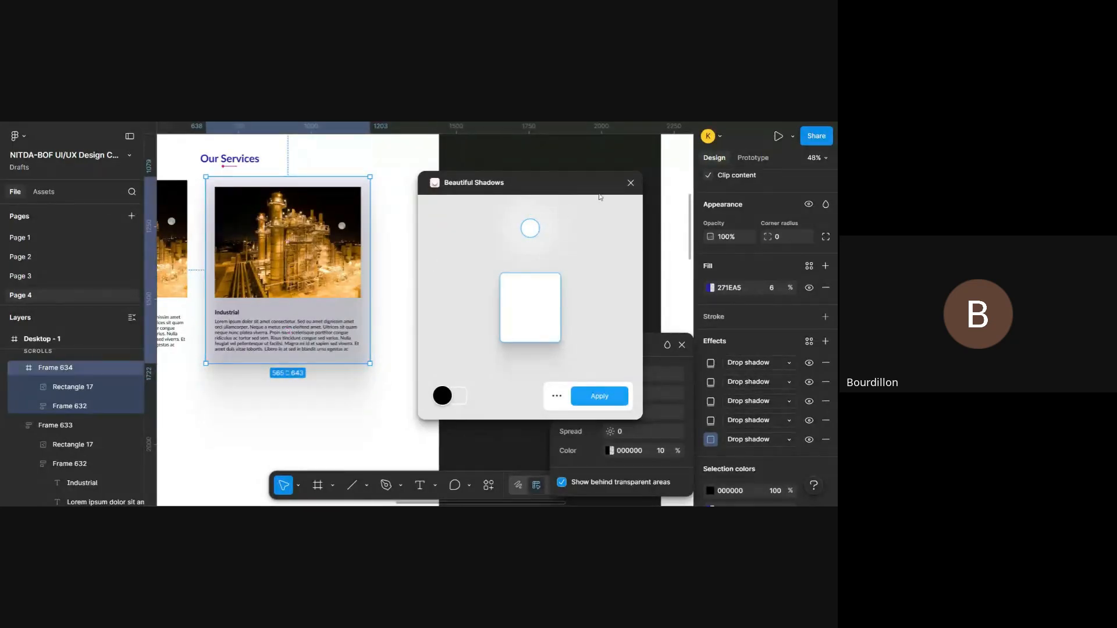
- Try several light positions around the Beautiful Shadows preview and a purple 4A12E2 shadow colour on Frame 634
left_click_drag(536, 234, 521, 271)
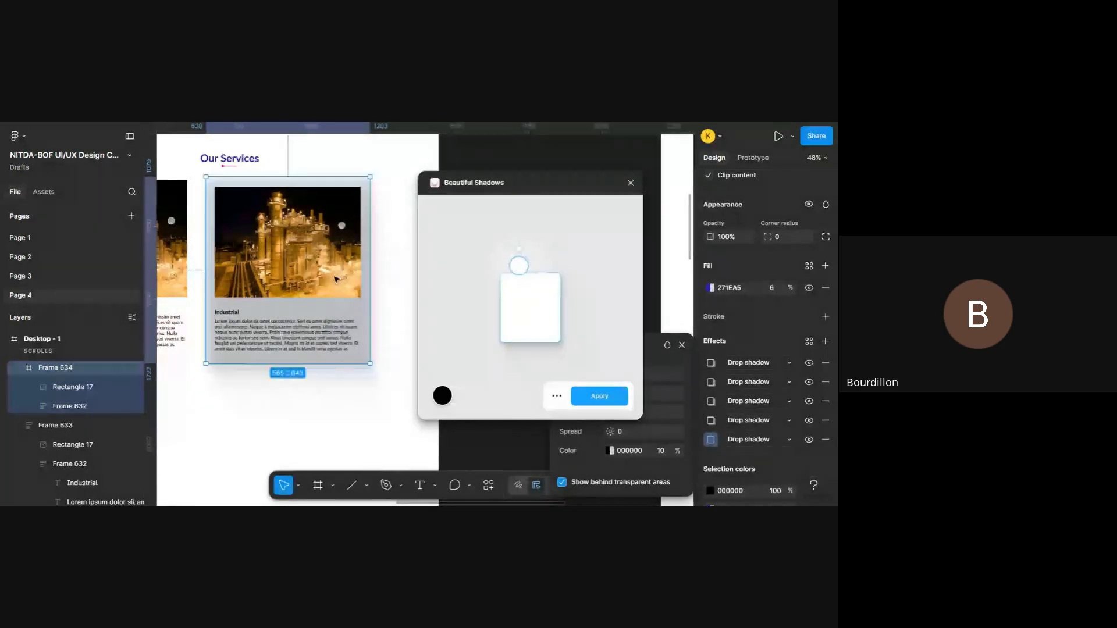
scroll(294, 285, "up", 3)
scroll(295, 285, "down", 3)
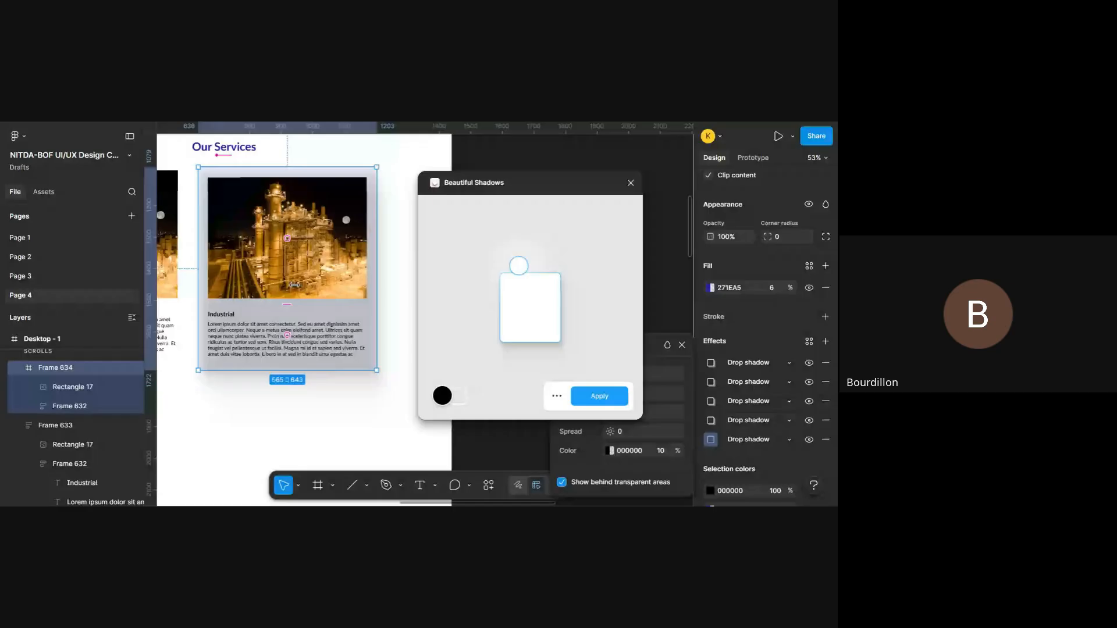
left_click_drag(526, 272, 572, 273)
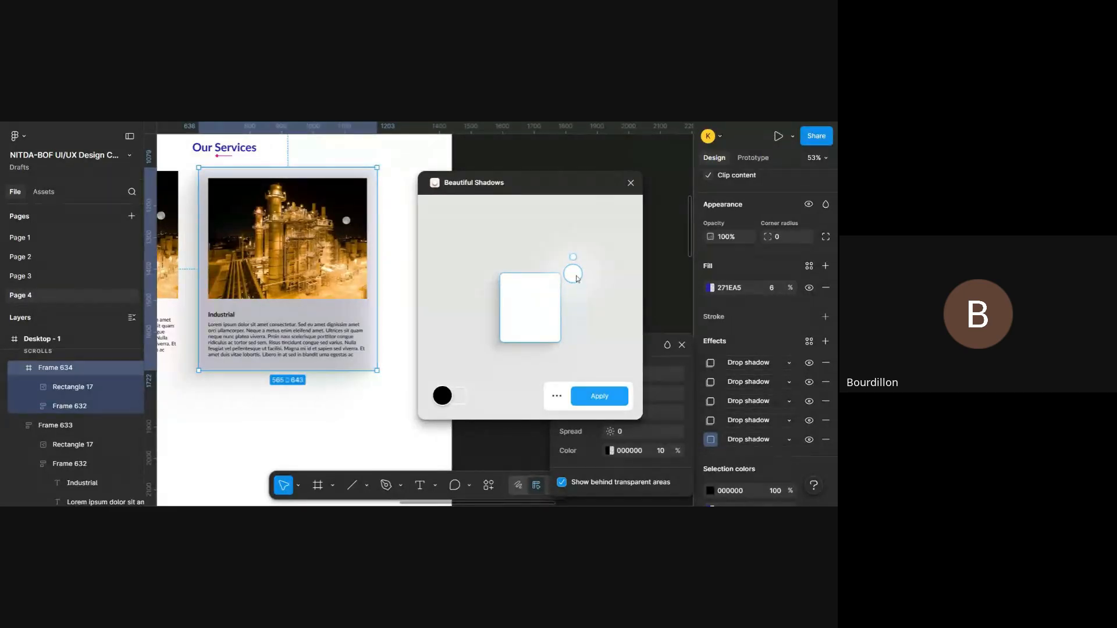
left_click_drag(576, 278, 535, 261)
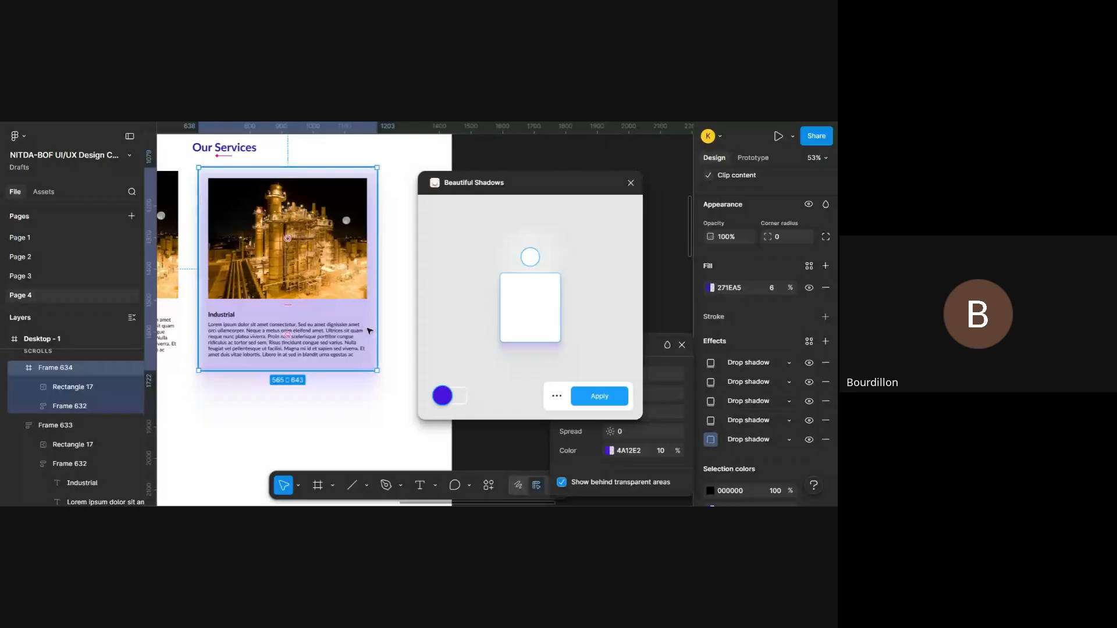
- Try a white FFFFFF shadow colour on Frame 634 and compare the card with the rest of Desktop - 1
scroll(371, 330, "up", 1)
scroll(370, 330, "left", 1)
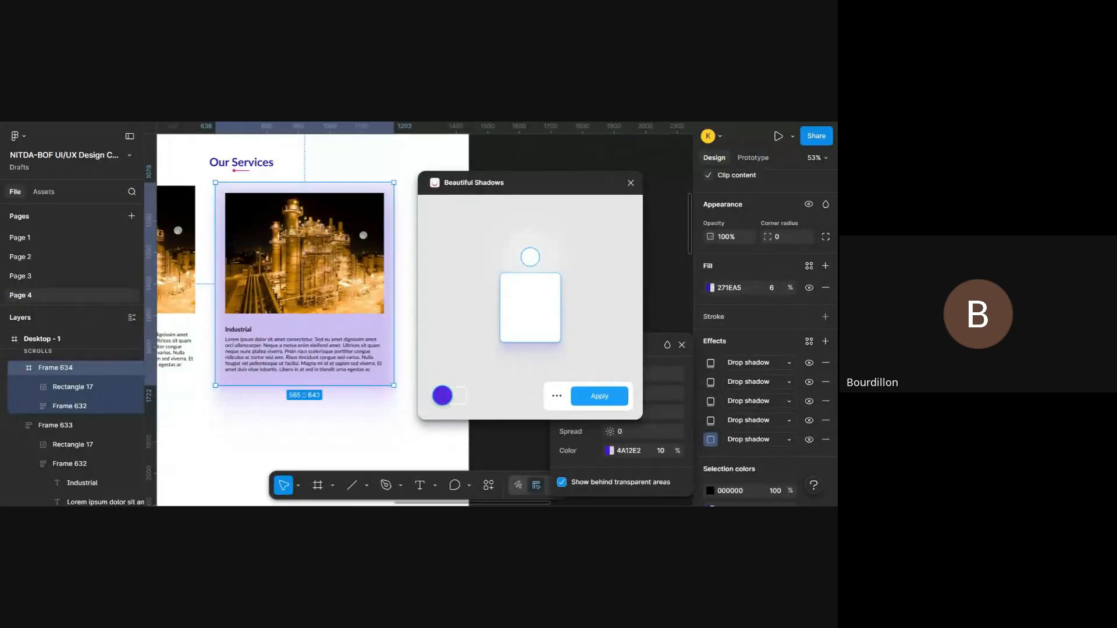
scroll(332, 222, "up", 5)
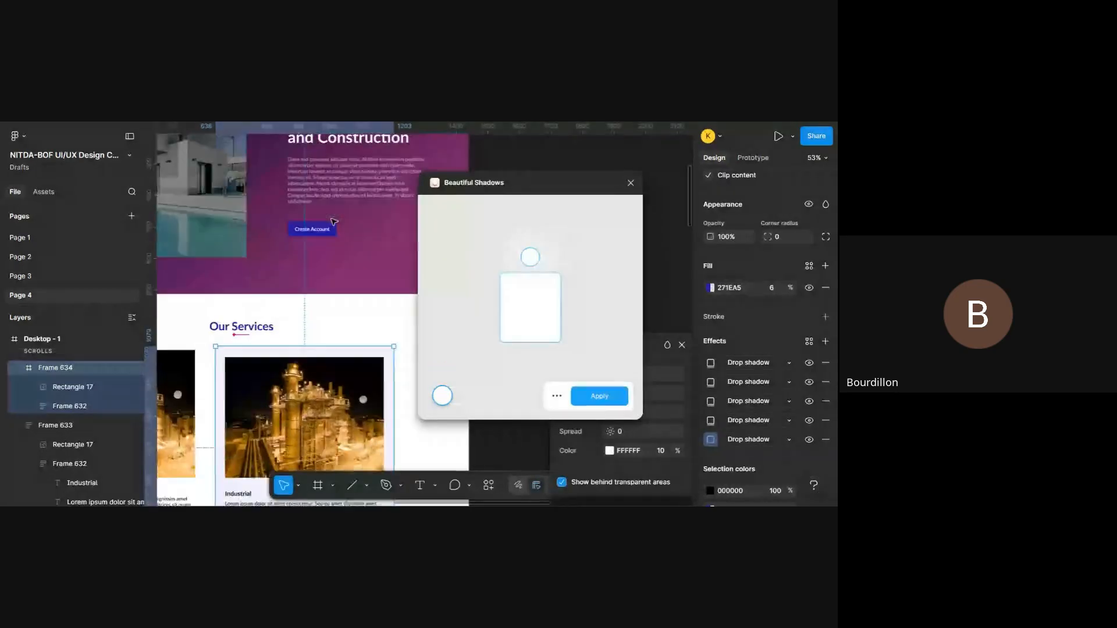
scroll(333, 221, "down", 6)
scroll(332, 221, "up", 2)
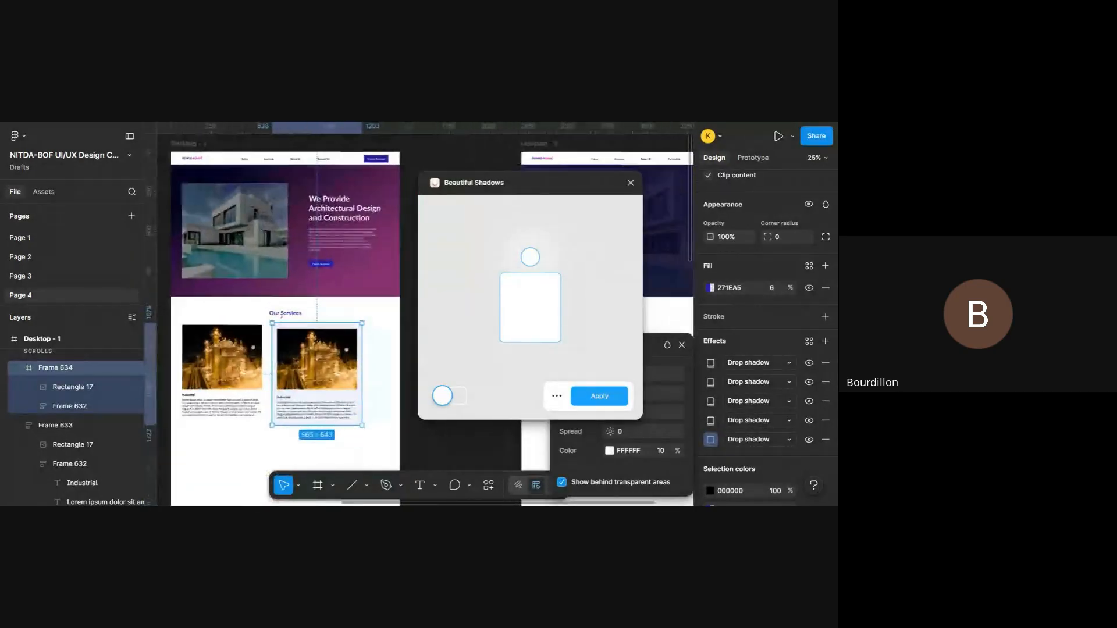
scroll(314, 326, "right", 2)
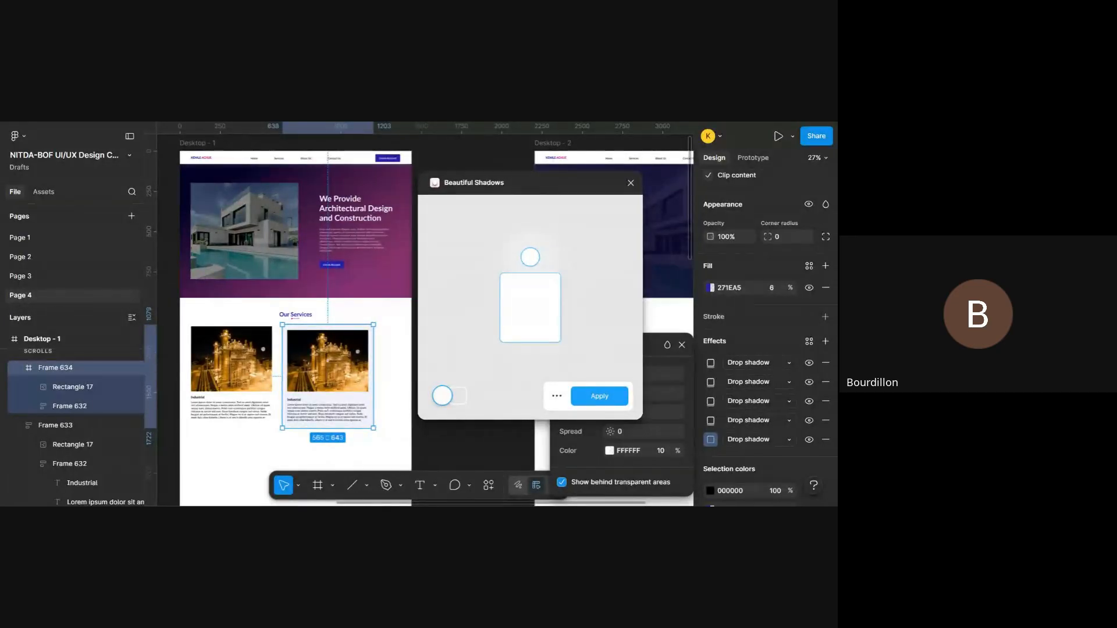
- Try blue 271EA5 and 3A32AB, green 31AA96 and blue 3931AA as Frame 634's shadow colour in Beautiful Shadows
left_click(445, 396)
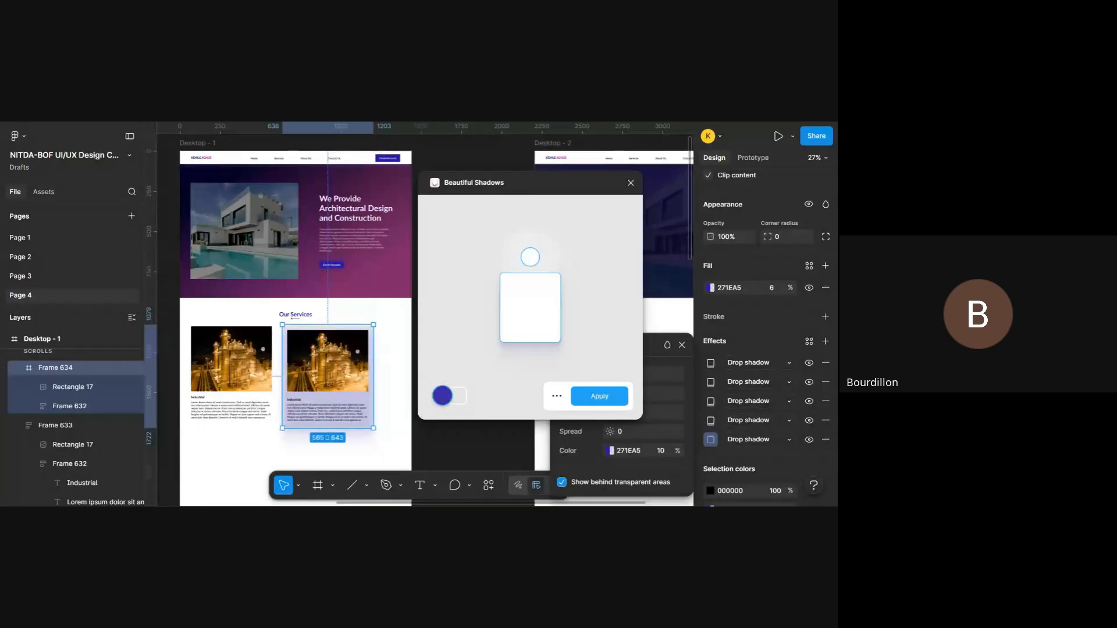
left_click(446, 399)
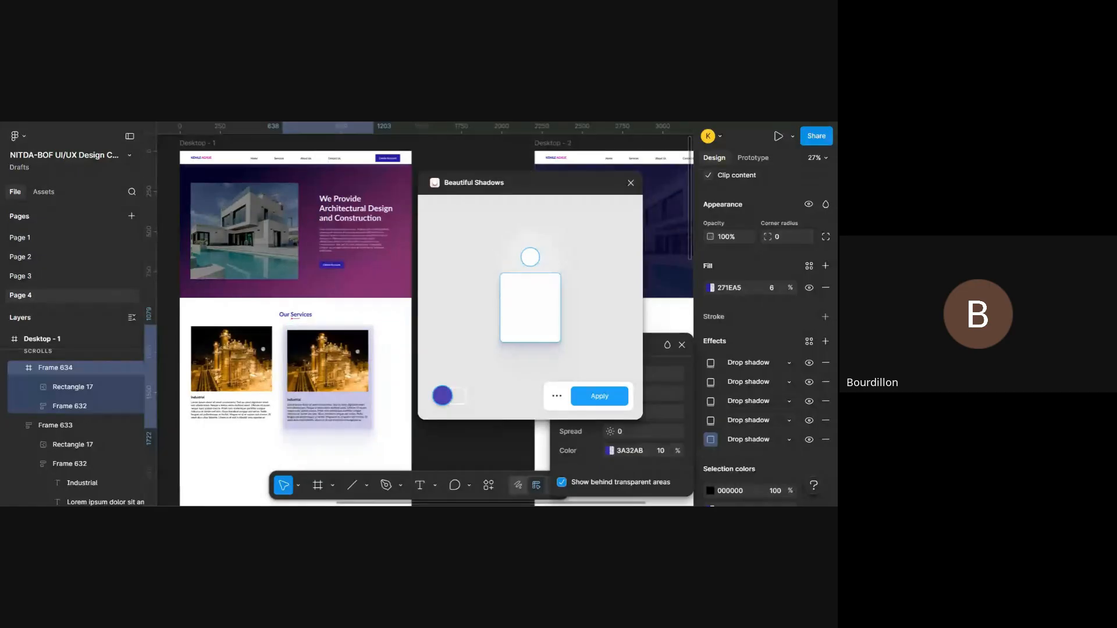
left_click(448, 393)
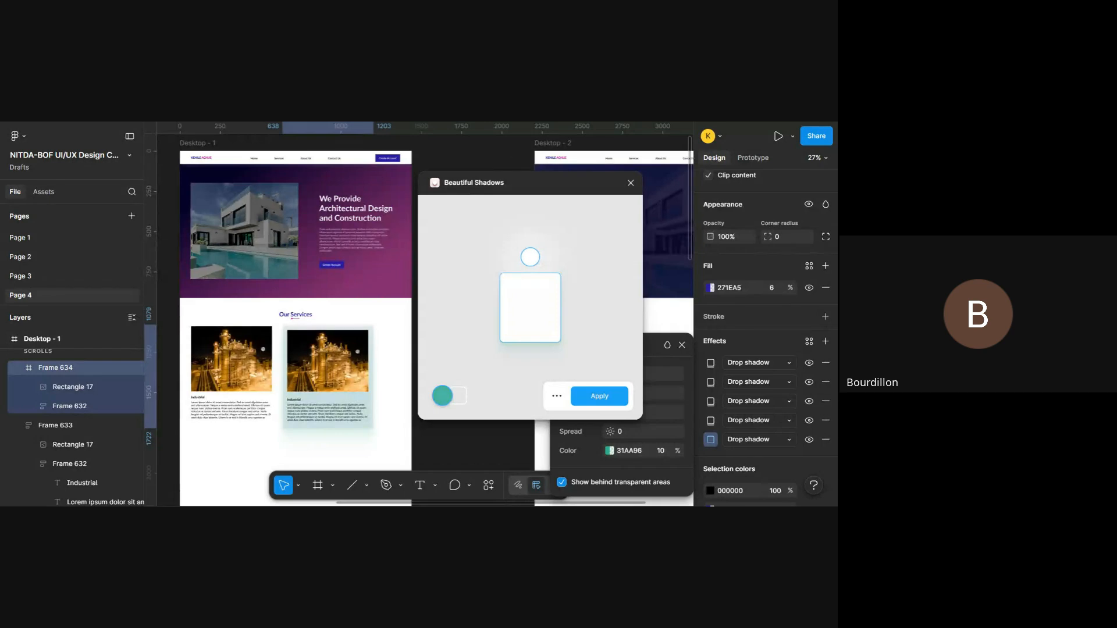
left_click(443, 396)
left_click(442, 396)
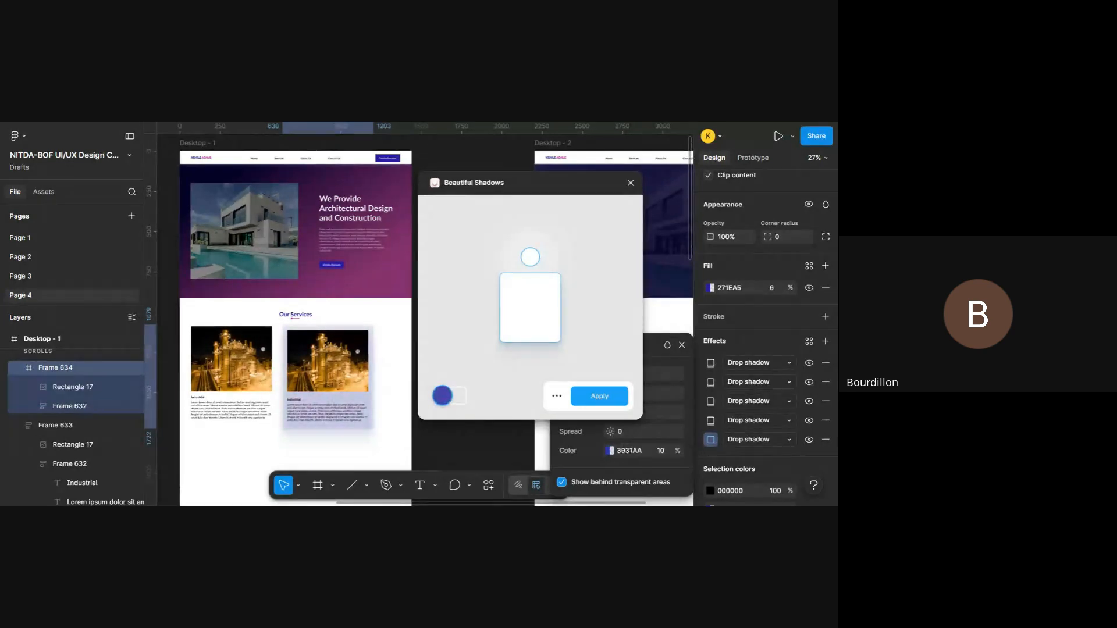
scroll(325, 429, "up", 5)
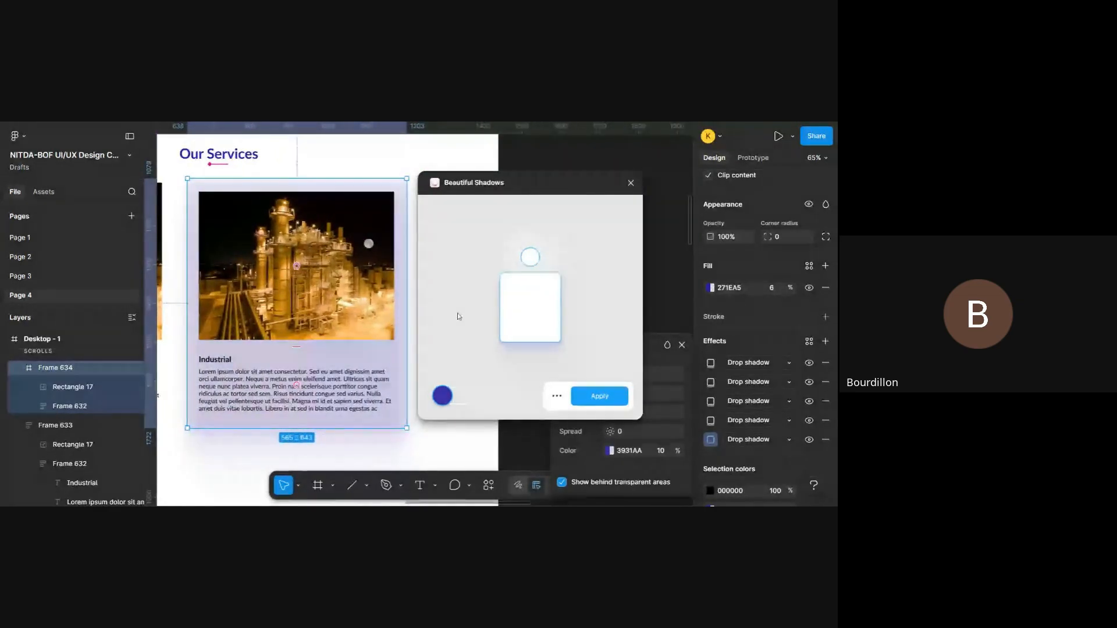
- Close Beautiful Shadows without applying the shadow and reopen Frame 634's drop shadow settings
left_click(630, 182)
scroll(782, 351, "down", 1)
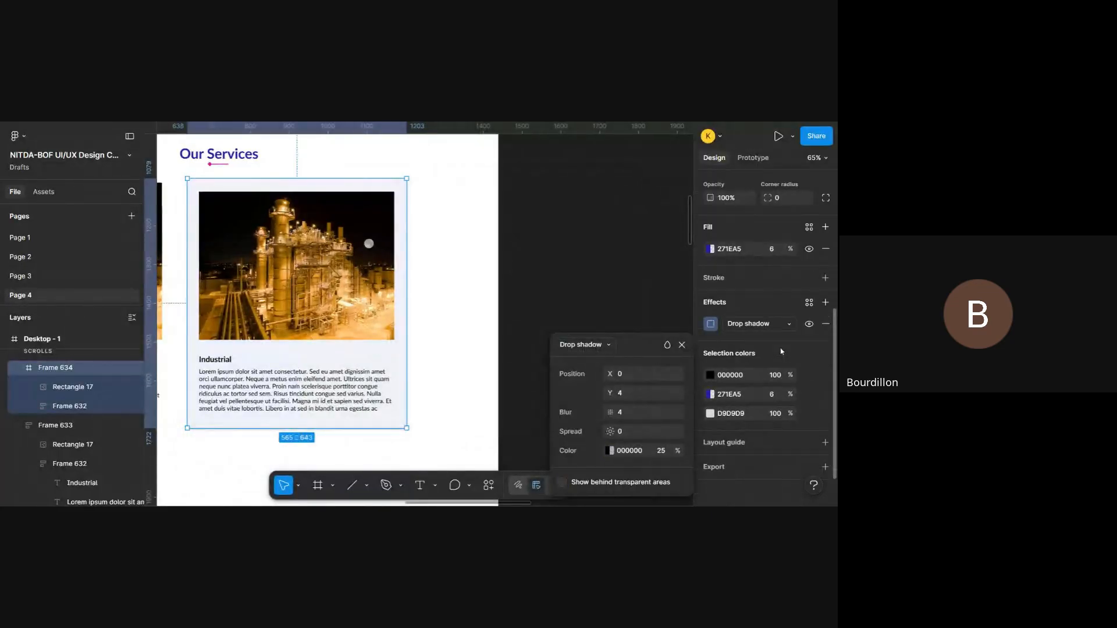
left_click(578, 314)
left_click(393, 349)
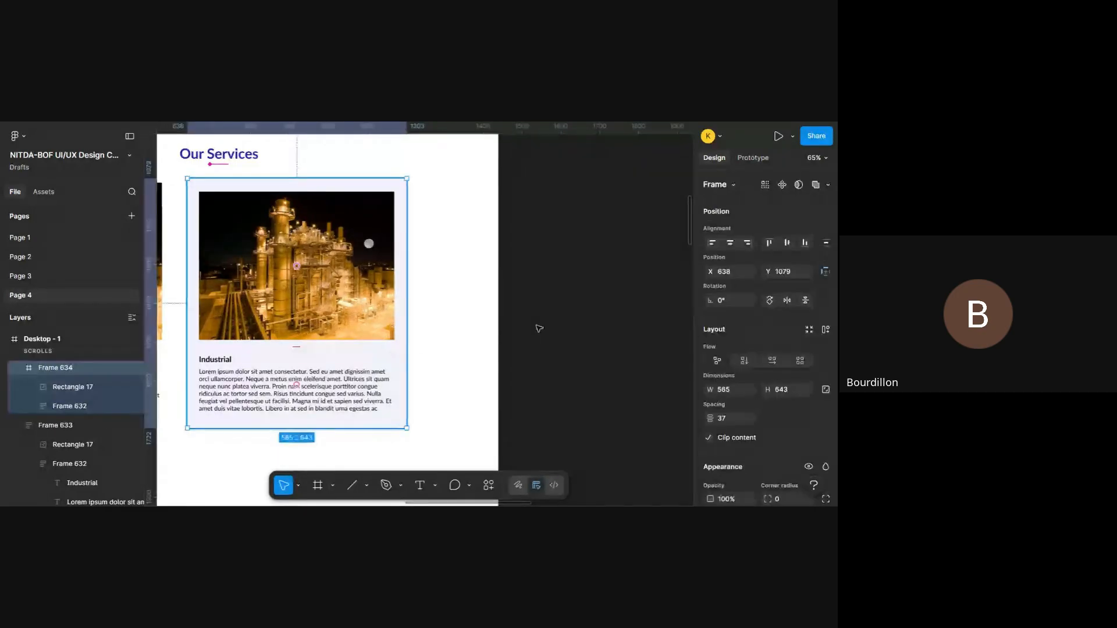
scroll(713, 321, "down", 5)
left_click(712, 321)
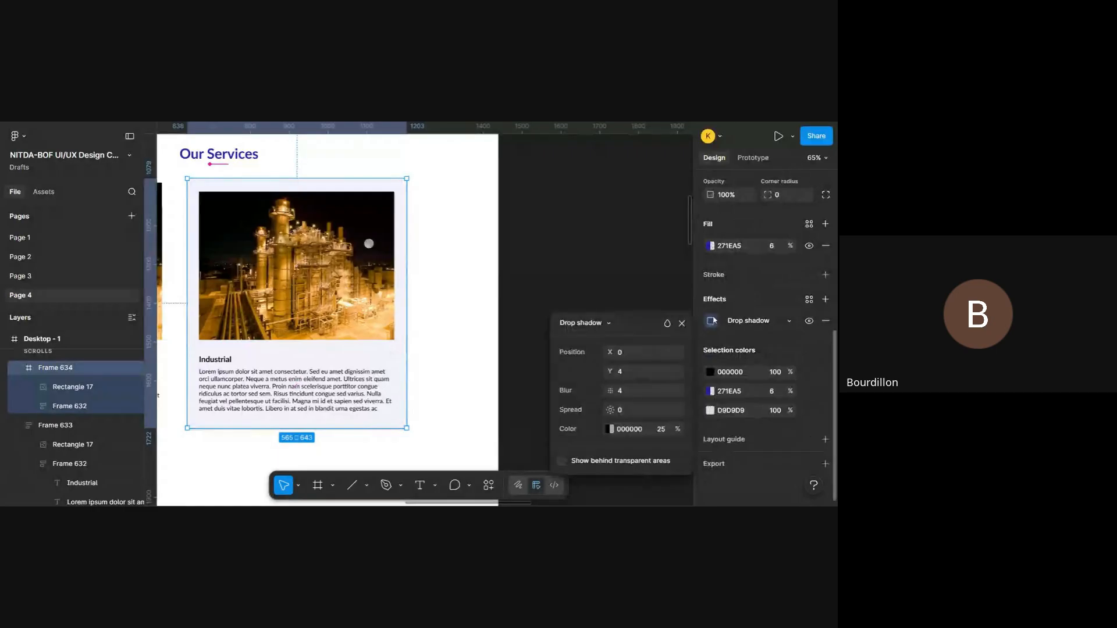
- Close the drop shadow settings and run the Beautiful Shadows plugin again
left_click(625, 291)
right_click(626, 291)
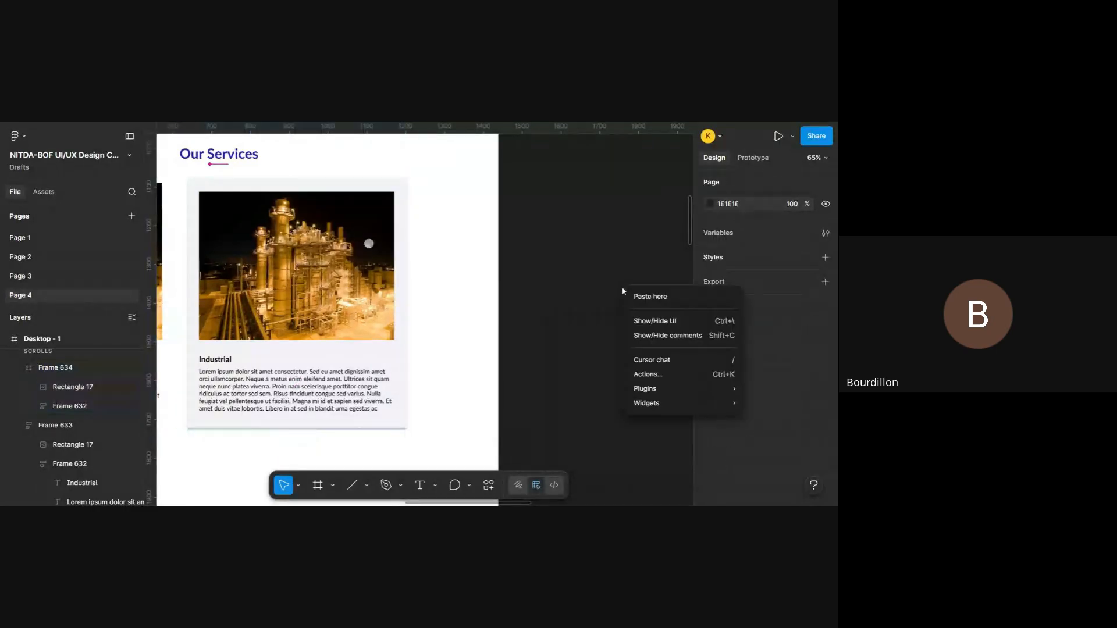
mouse_move(670, 388)
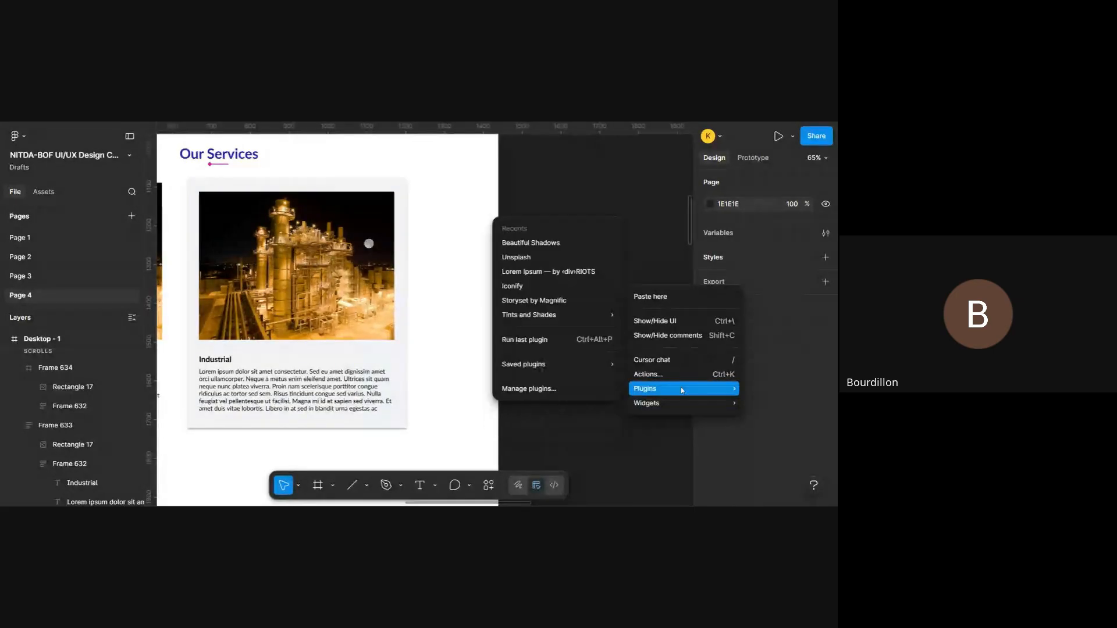
left_click(558, 245)
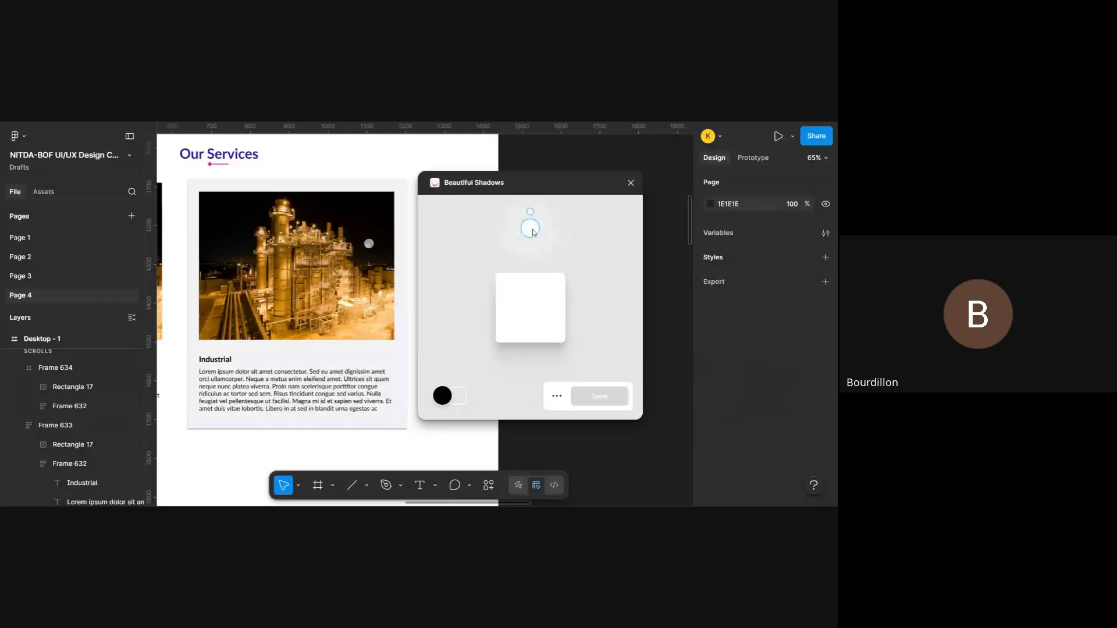
- Select Frame 634, place the Beautiful Shadows light just above the preview shape, and apply the black shadow
left_click_drag(531, 236, 542, 359)
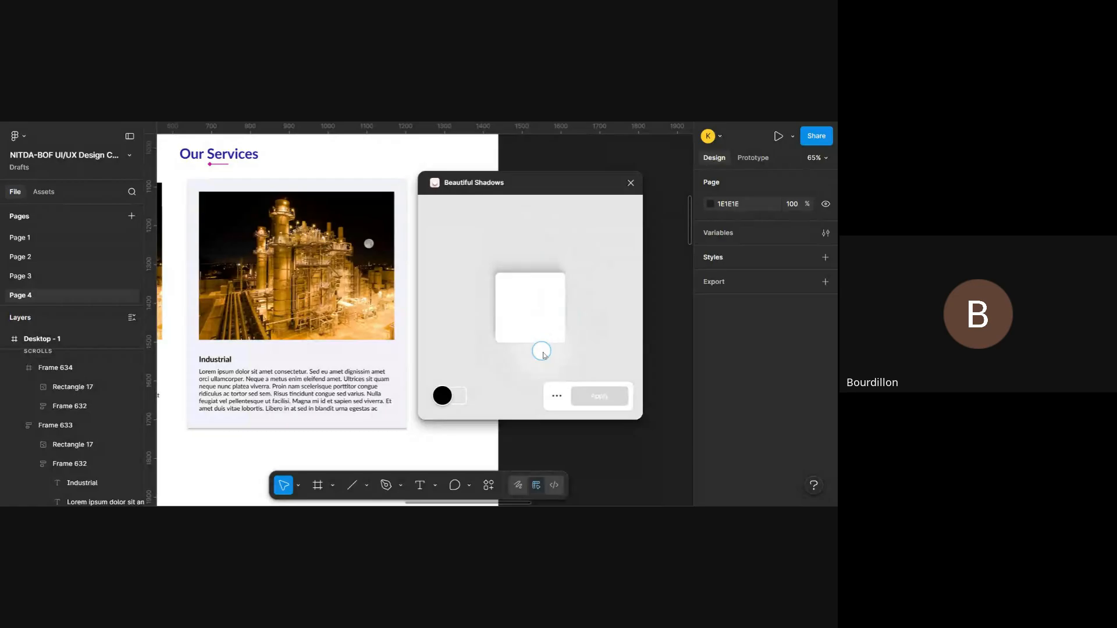
left_click(404, 298)
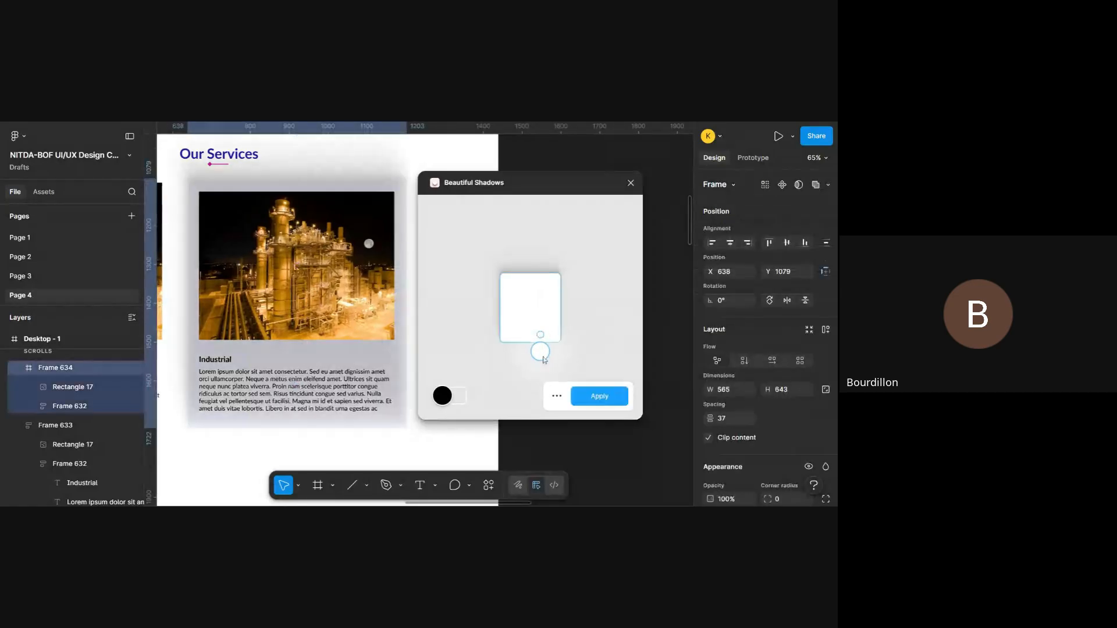
left_click_drag(545, 359, 539, 256)
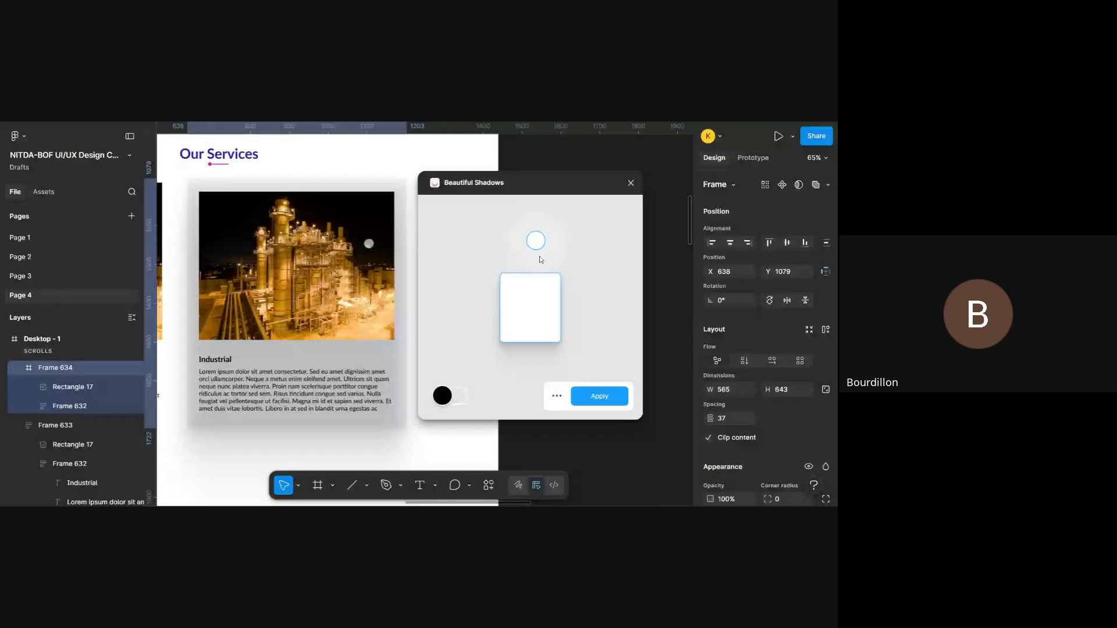
left_click(609, 399)
scroll(764, 326, "down", 8)
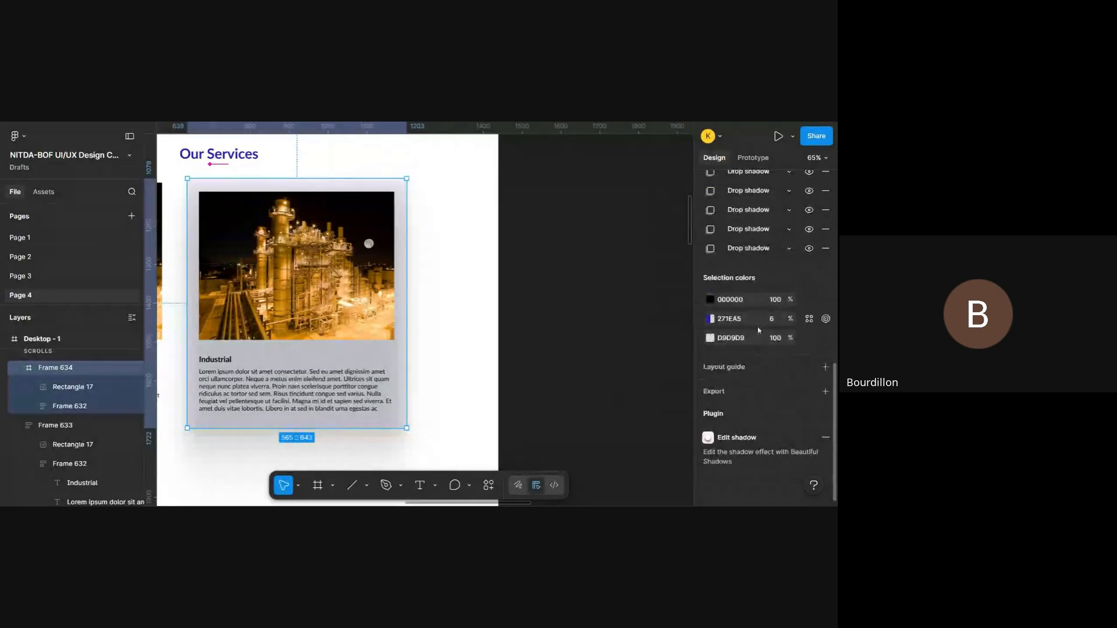
- Inspect the settings of Frame 634's last drop shadow against the card, then close them and clear the selection
scroll(540, 358, "left", 2)
scroll(540, 357, "up", 1)
scroll(727, 294, "up", 3)
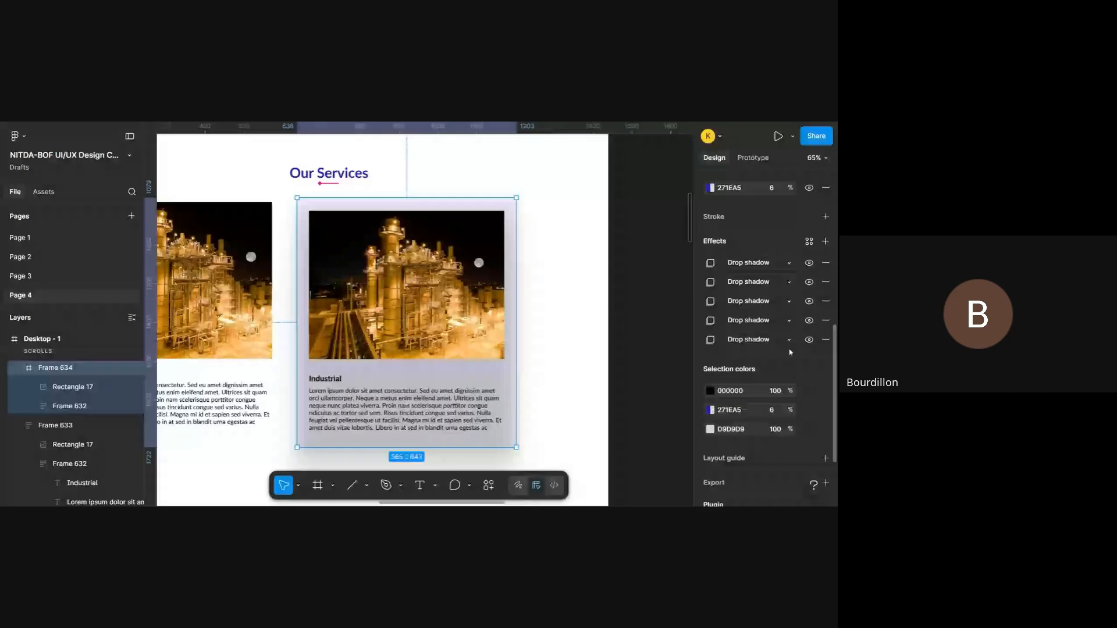
left_click(711, 340)
scroll(506, 383, "down", 3)
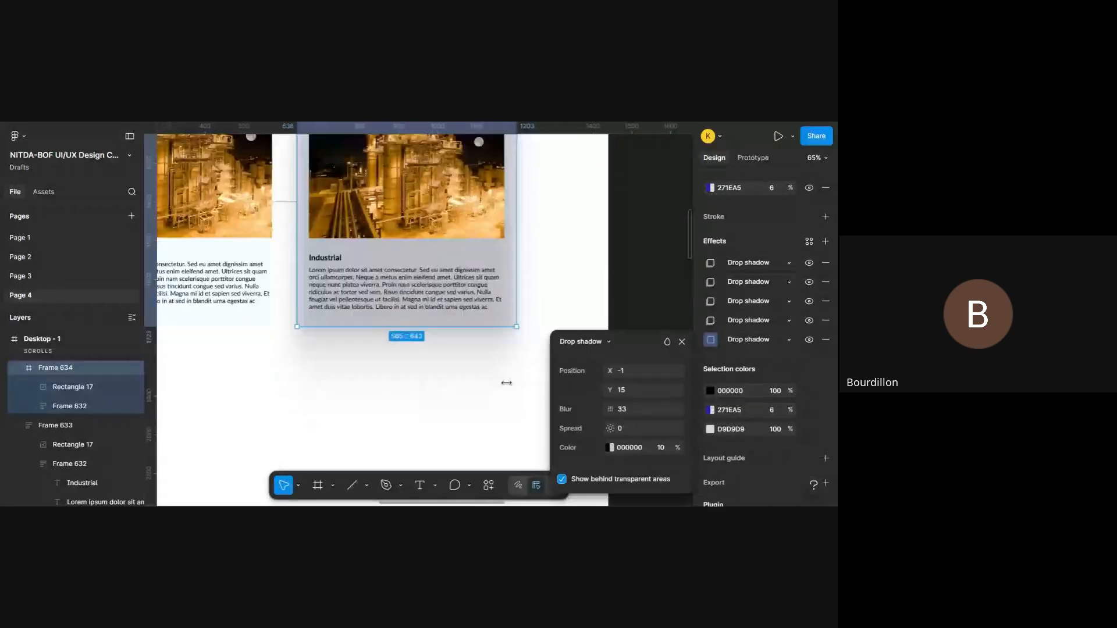
scroll(506, 383, "up", 2)
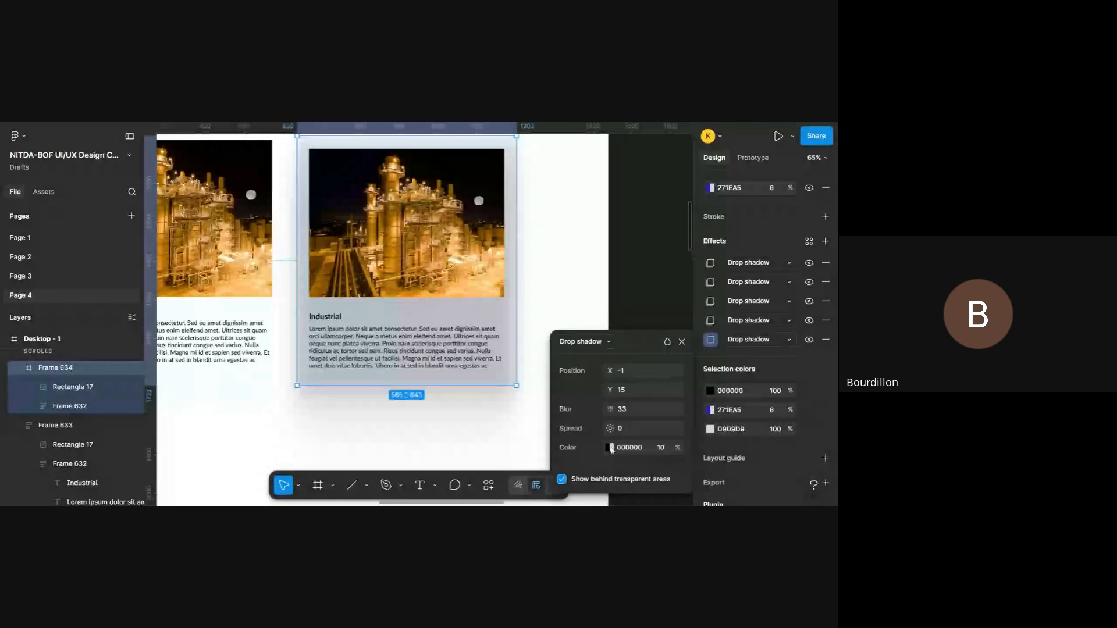
left_click(652, 253)
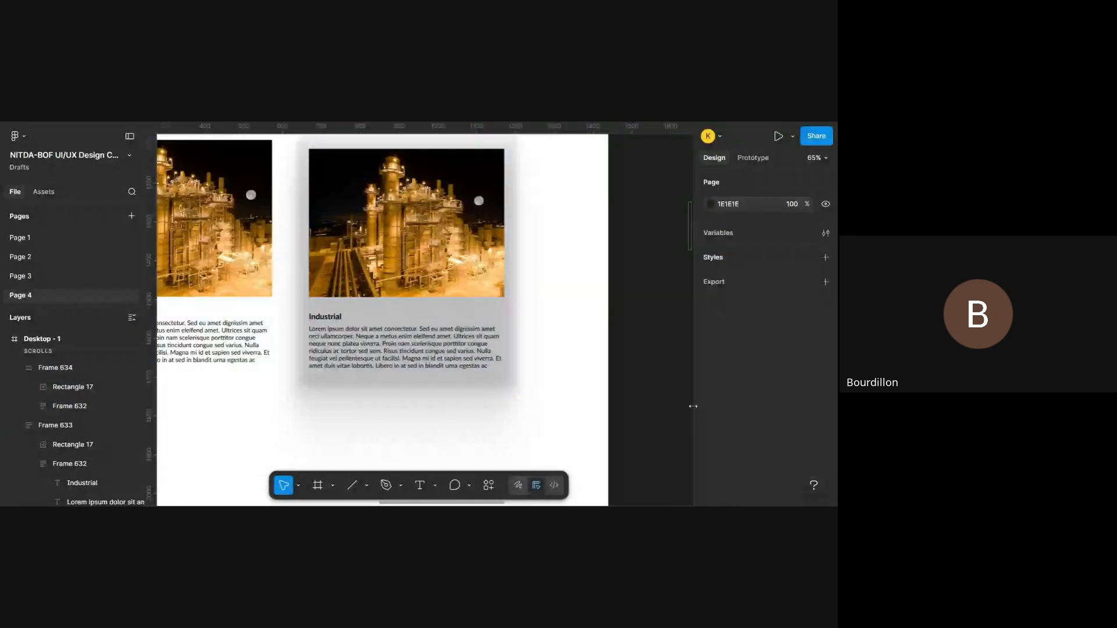
- Select Frame 634 again and change its fill colour to the brighter blue 2518DA
left_click(478, 326)
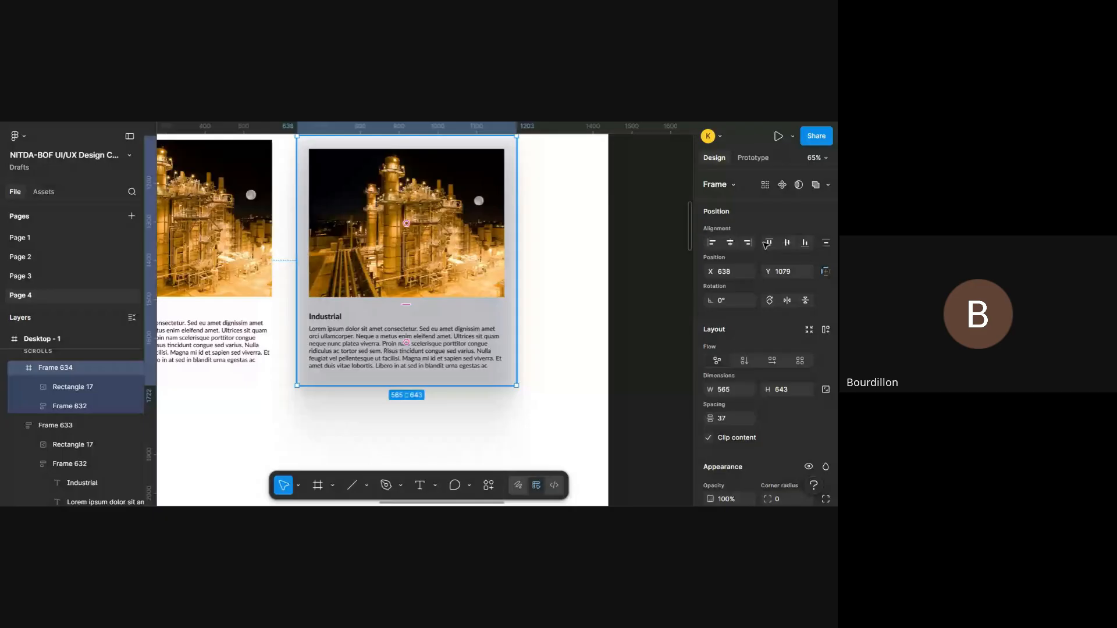
scroll(767, 245, "down", 10)
left_click(710, 318)
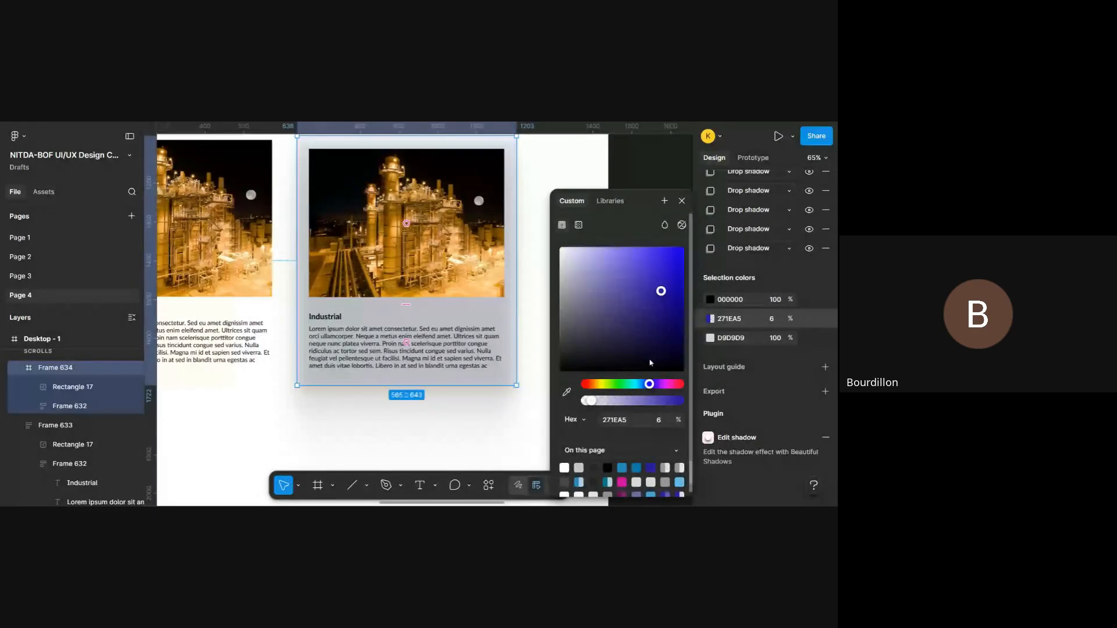
left_click_drag(661, 291, 671, 264)
left_click(711, 318)
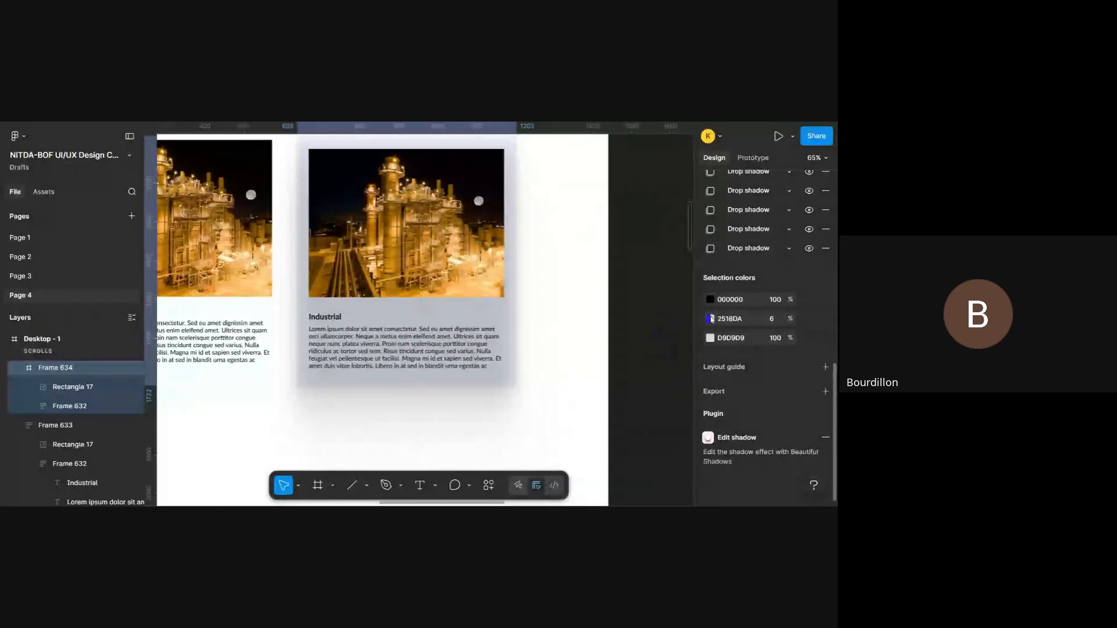
- Set Frame 634's fill to the dark navy 100649, keeping 6% opacity
scroll(711, 320, "up", 4)
scroll(711, 319, "up", 1)
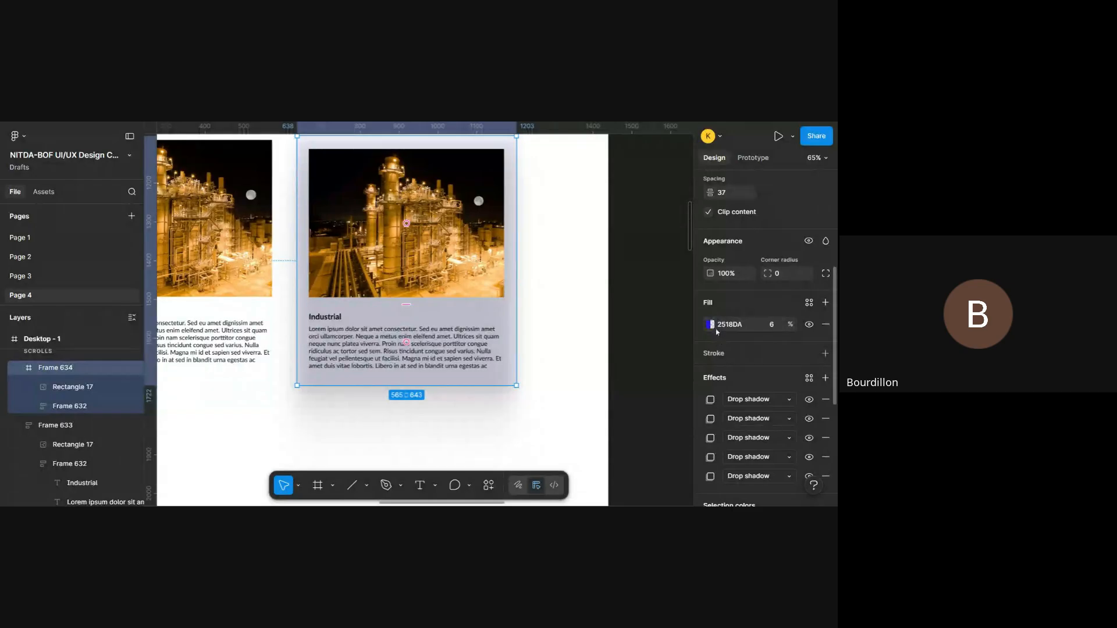
left_click(710, 326)
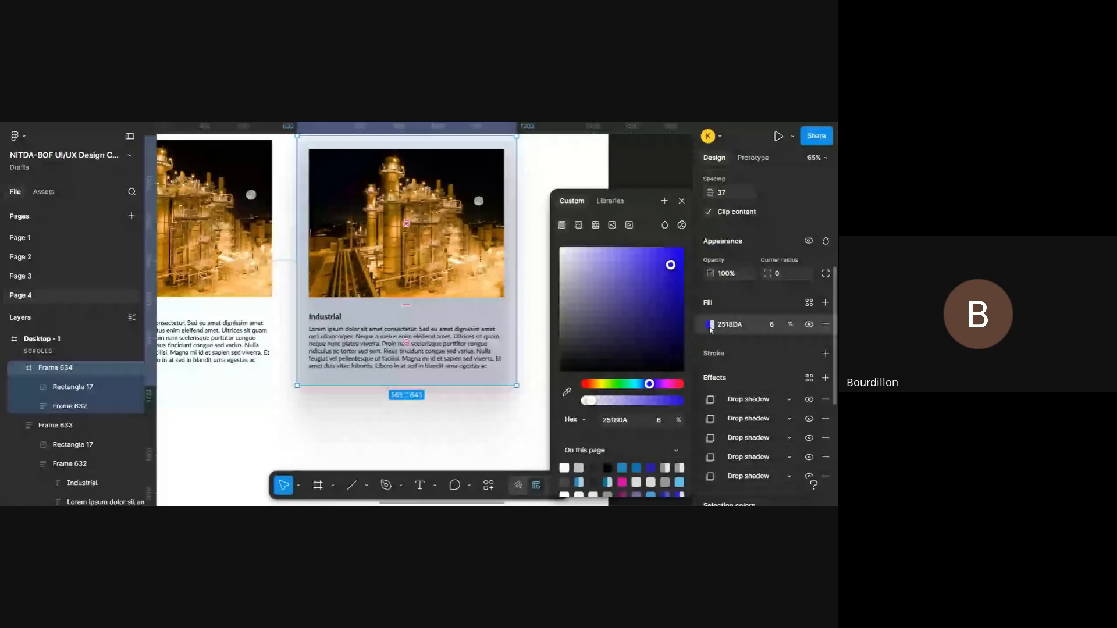
left_click_drag(665, 305, 676, 345)
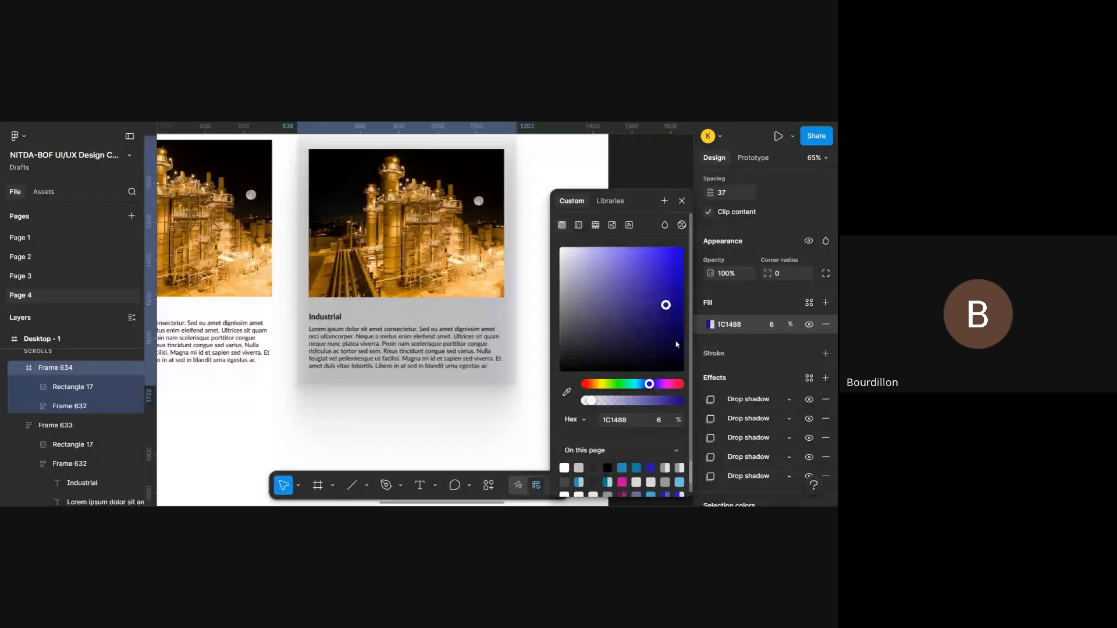
left_click(669, 384)
left_click_drag(669, 385, 651, 385)
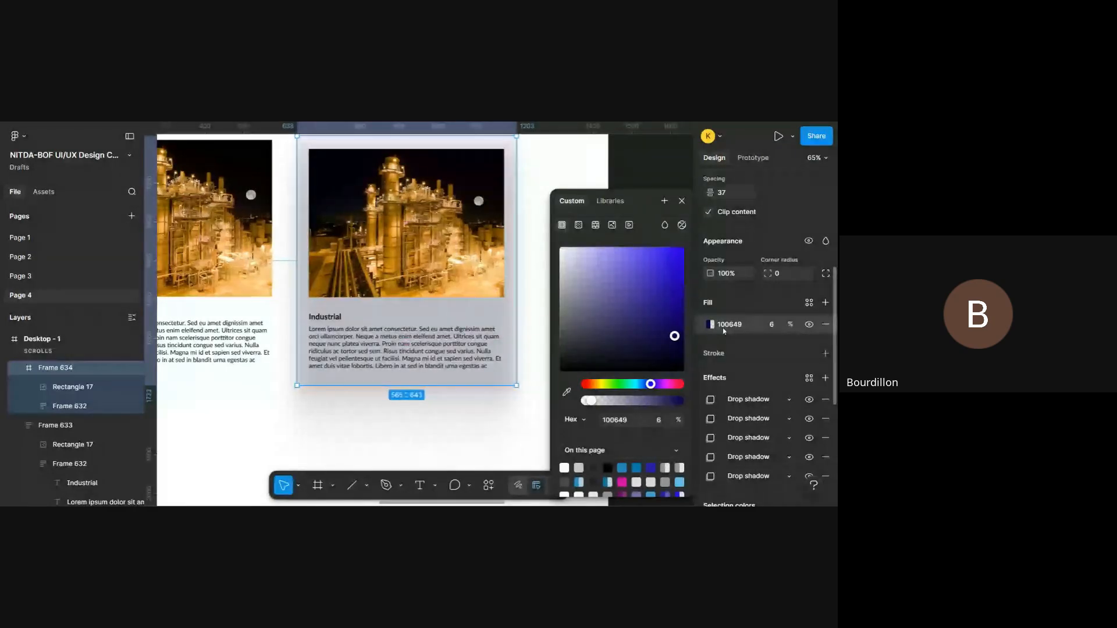
left_click(708, 324)
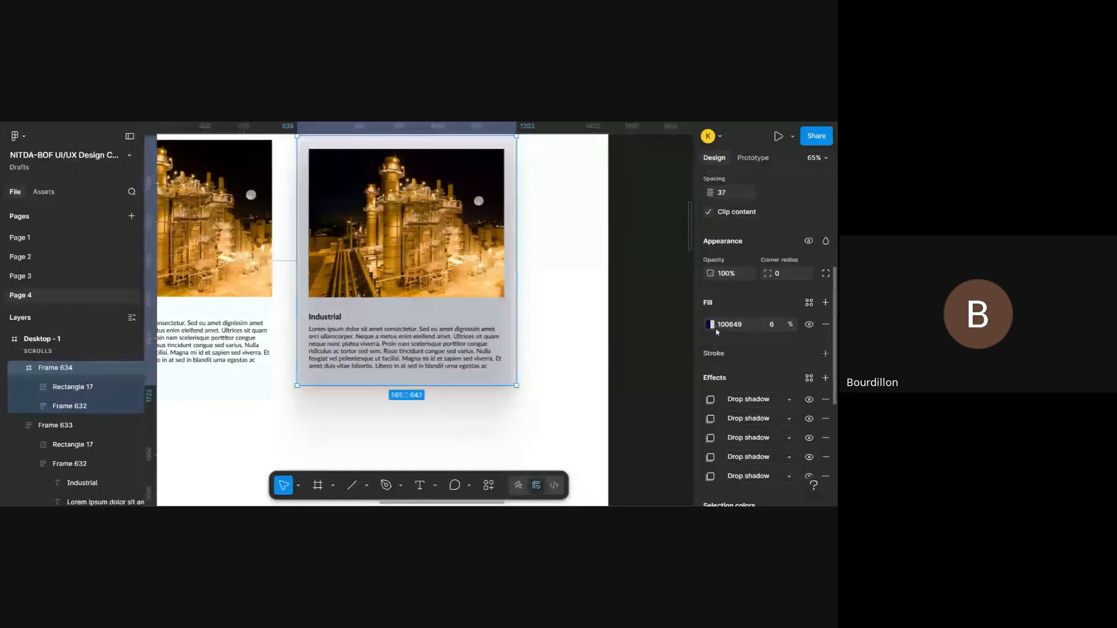
- Recolour Frame 634's last drop shadow to red D01111 and close its settings
scroll(717, 326, "down", 3)
left_click(711, 316)
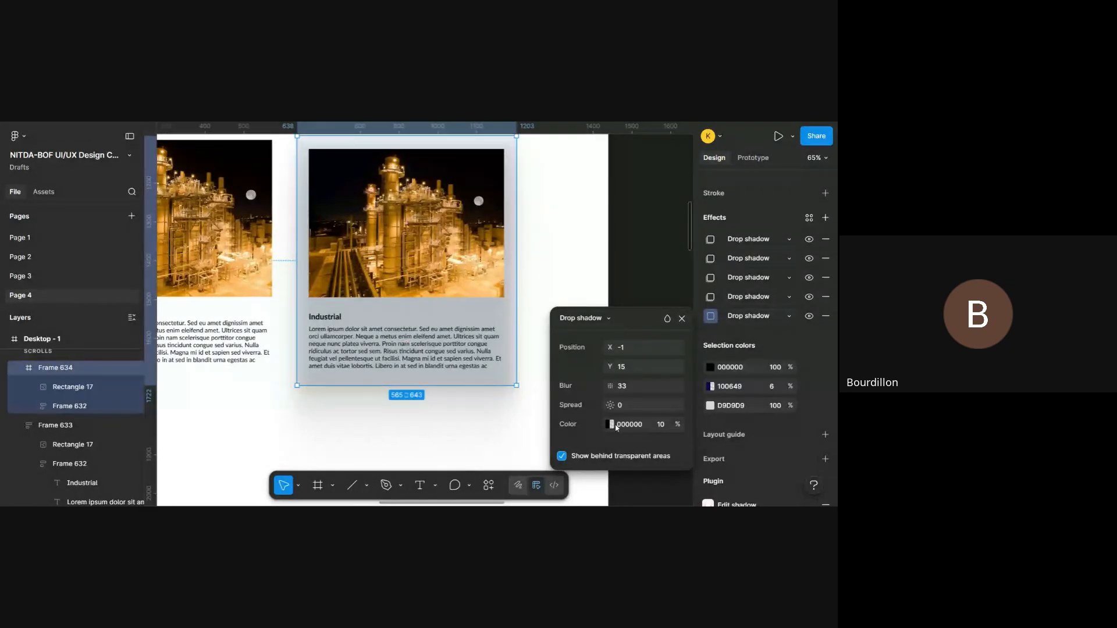
left_click(611, 425)
left_click(528, 236)
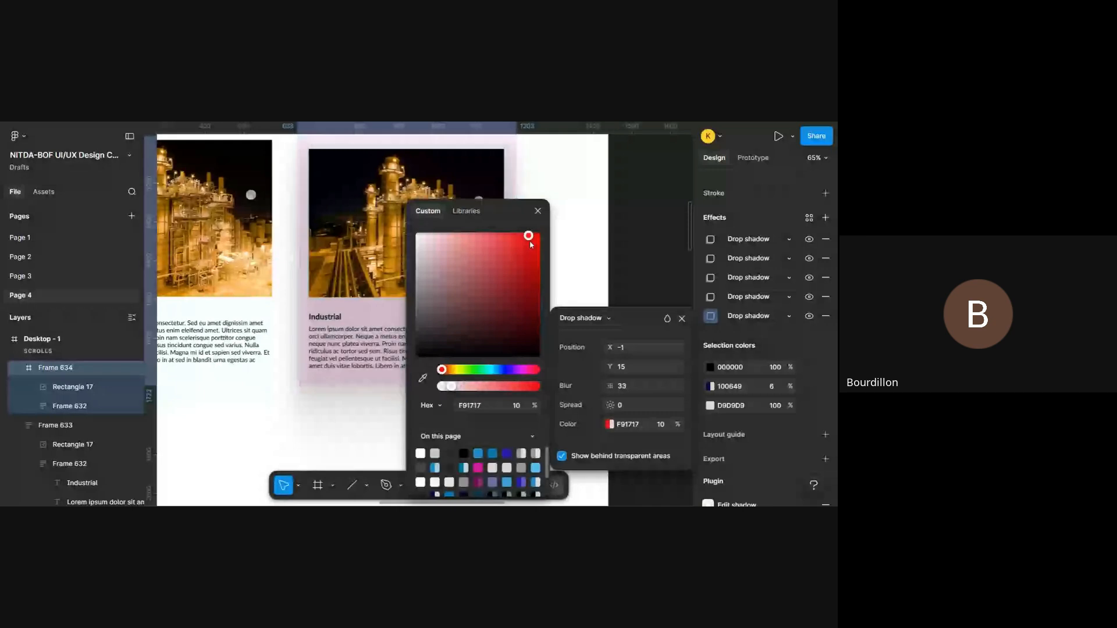
scroll(373, 324, "right", 3)
left_click_drag(528, 235, 530, 256)
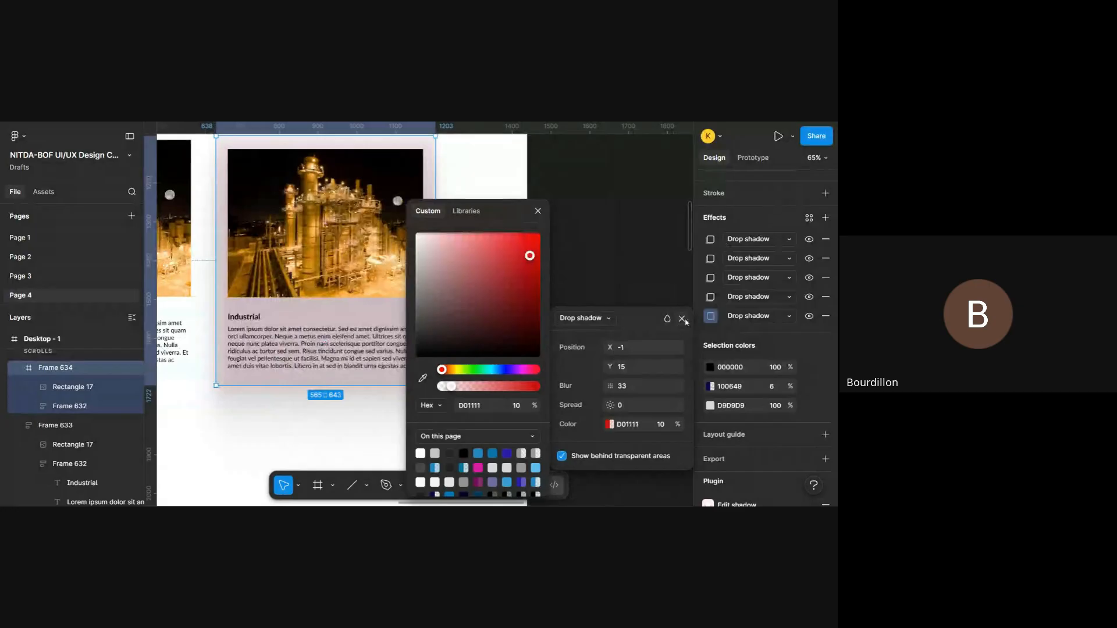
left_click(539, 214)
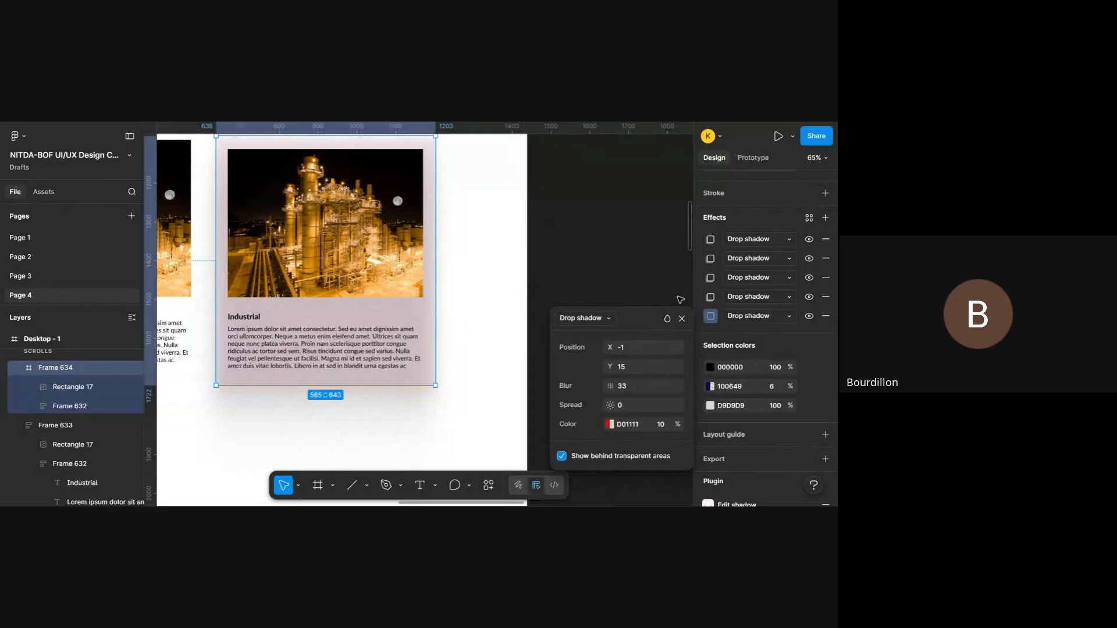
left_click(682, 319)
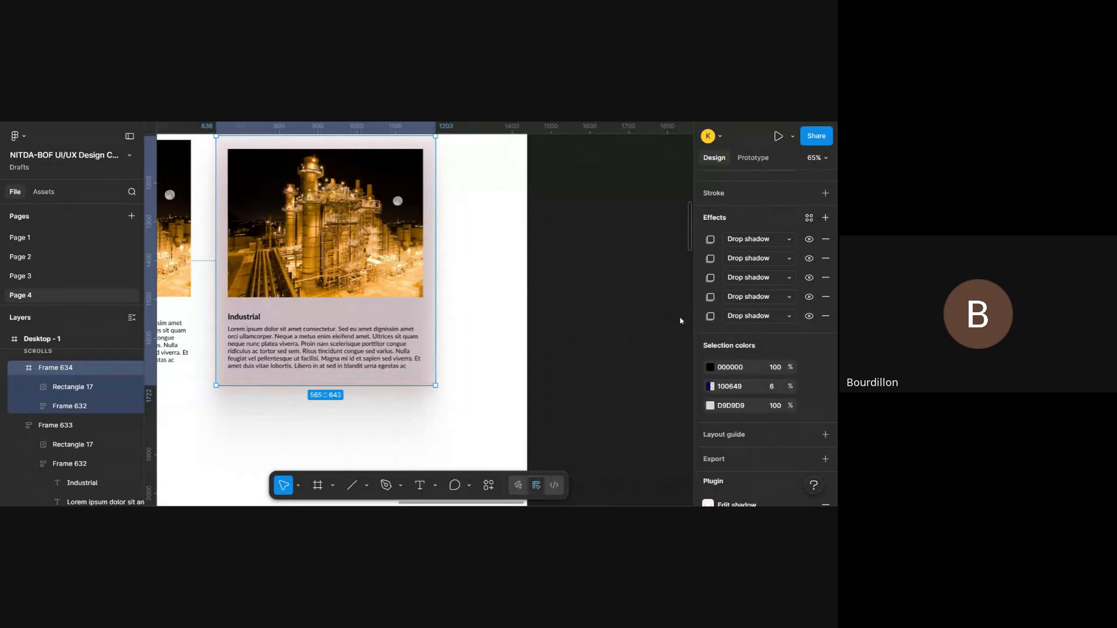
- Remove all five drop shadows from Frame 634
left_click(826, 239)
left_click(826, 240)
left_click(826, 239)
left_click(827, 240)
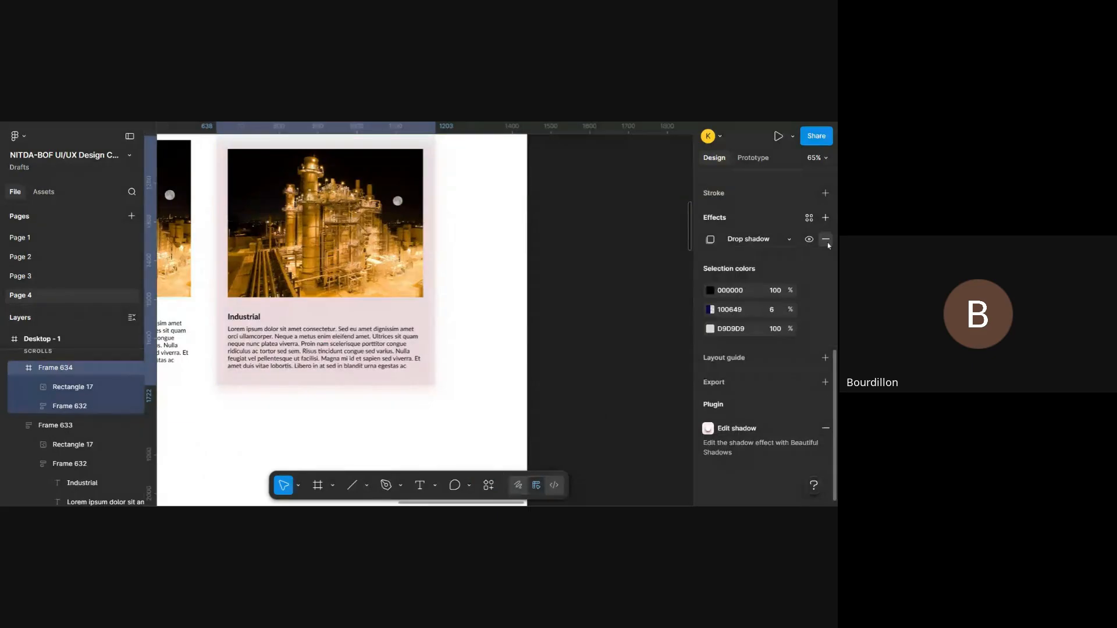
left_click(826, 240)
- Add a new drop shadow to Frame 634 and colour it pale pink FFE1F7 at 100% opacity
scroll(768, 295, "up", 2)
scroll(399, 278, "left", 1)
scroll(399, 278, "up", 1)
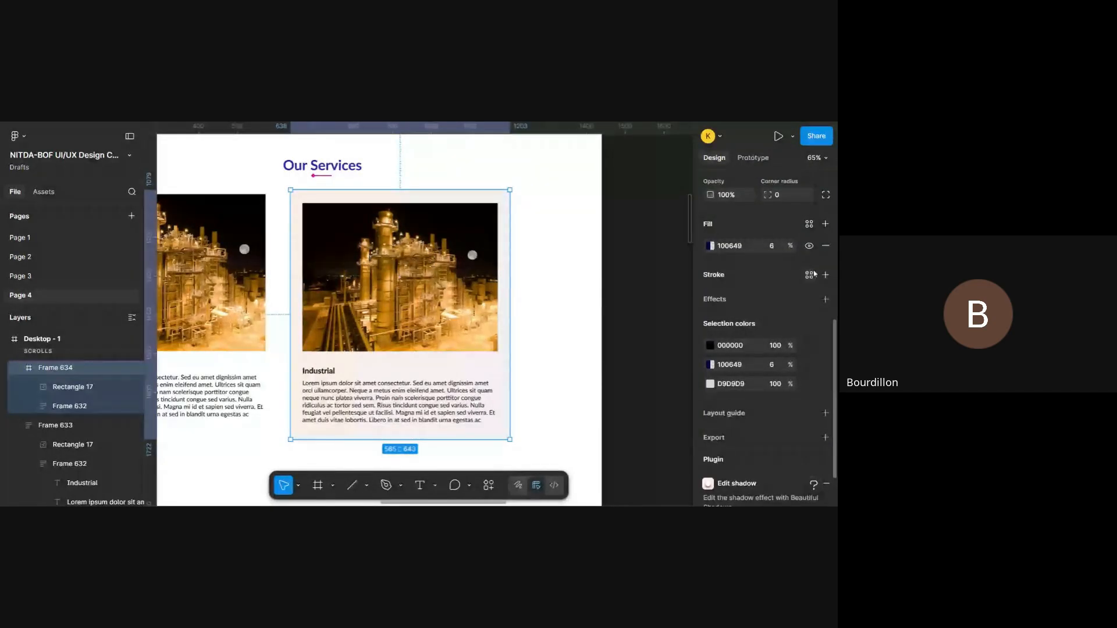
left_click(825, 299)
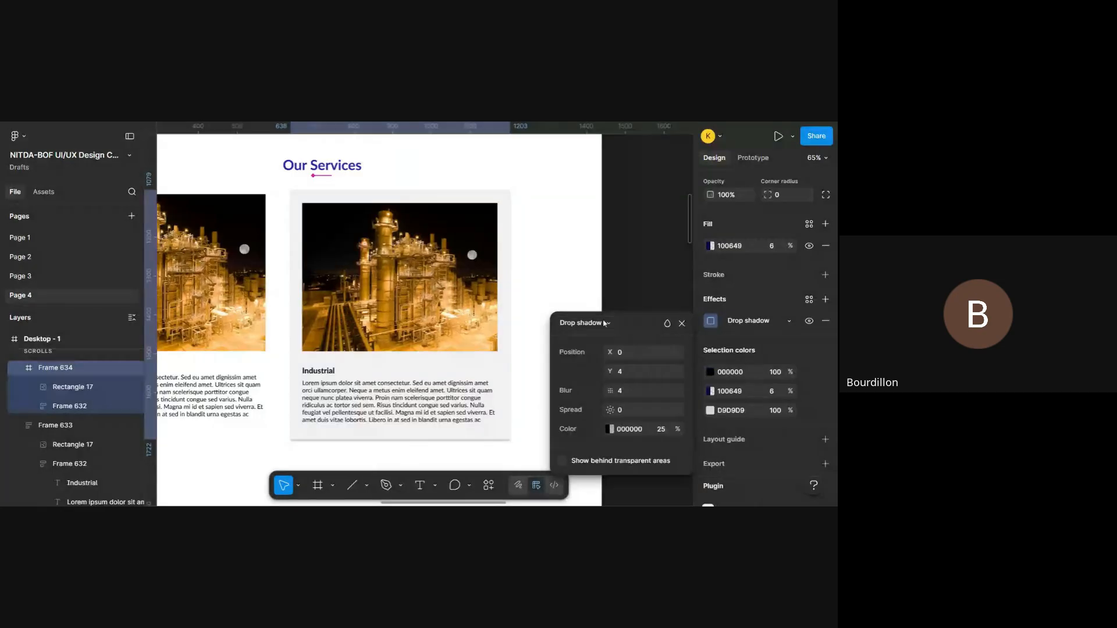
scroll(499, 370, "down", 1)
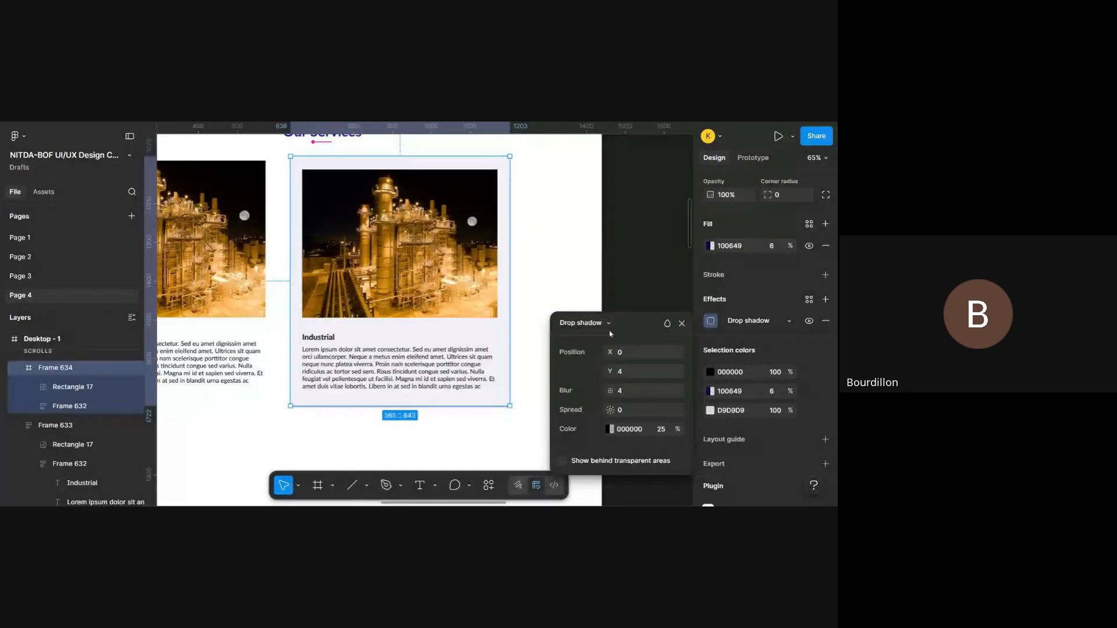
left_click(609, 429)
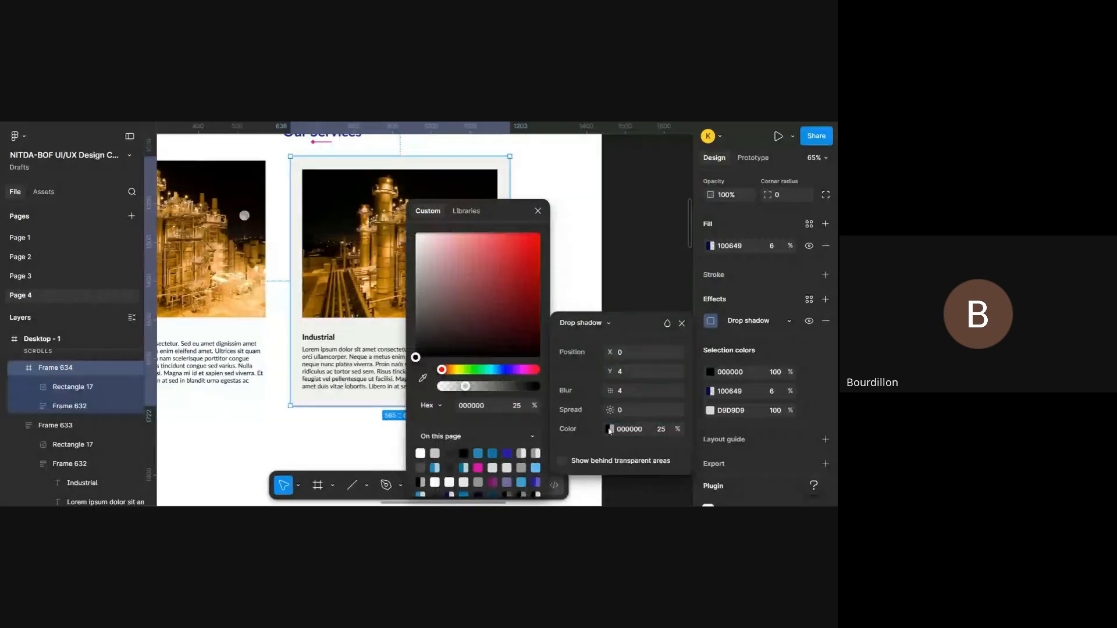
scroll(369, 384, "right", 3)
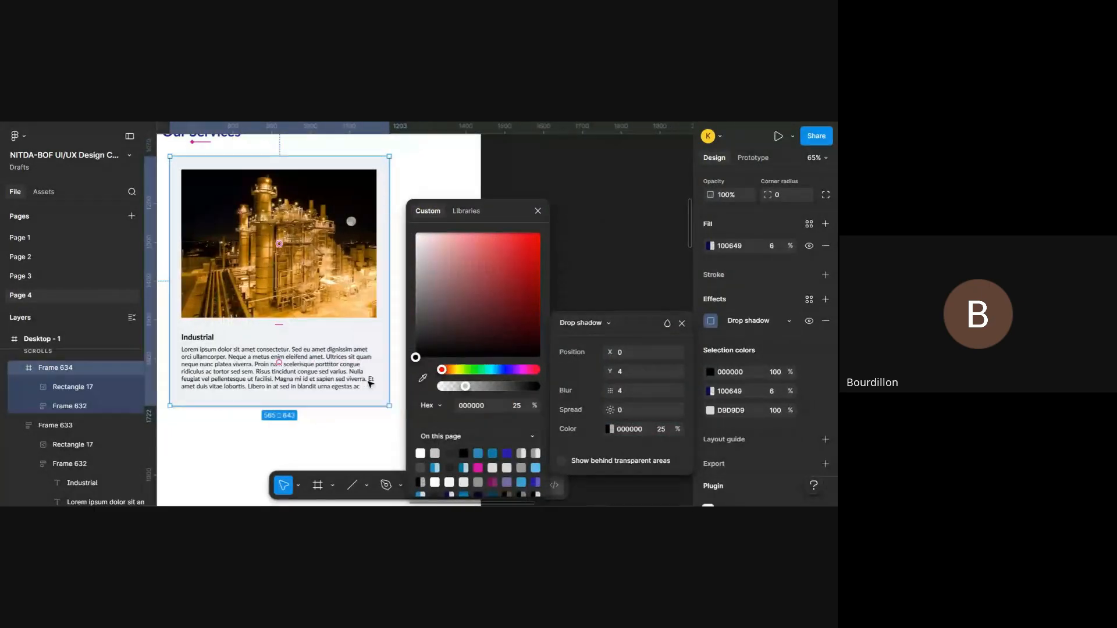
left_click(478, 468)
left_click_drag(525, 250, 441, 229)
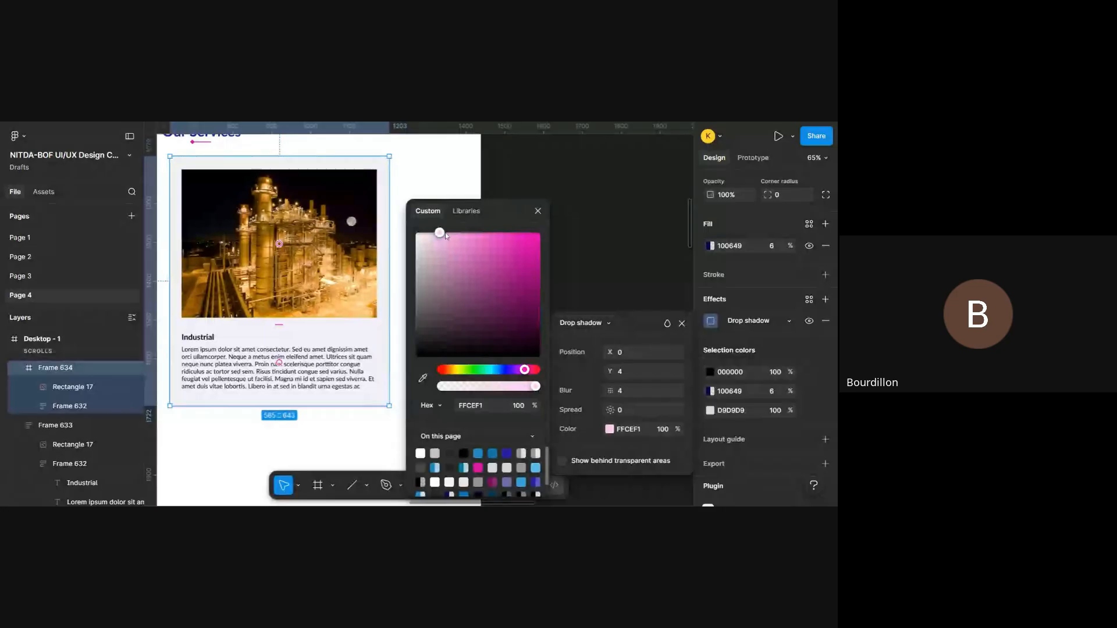
left_click_drag(446, 235, 435, 227)
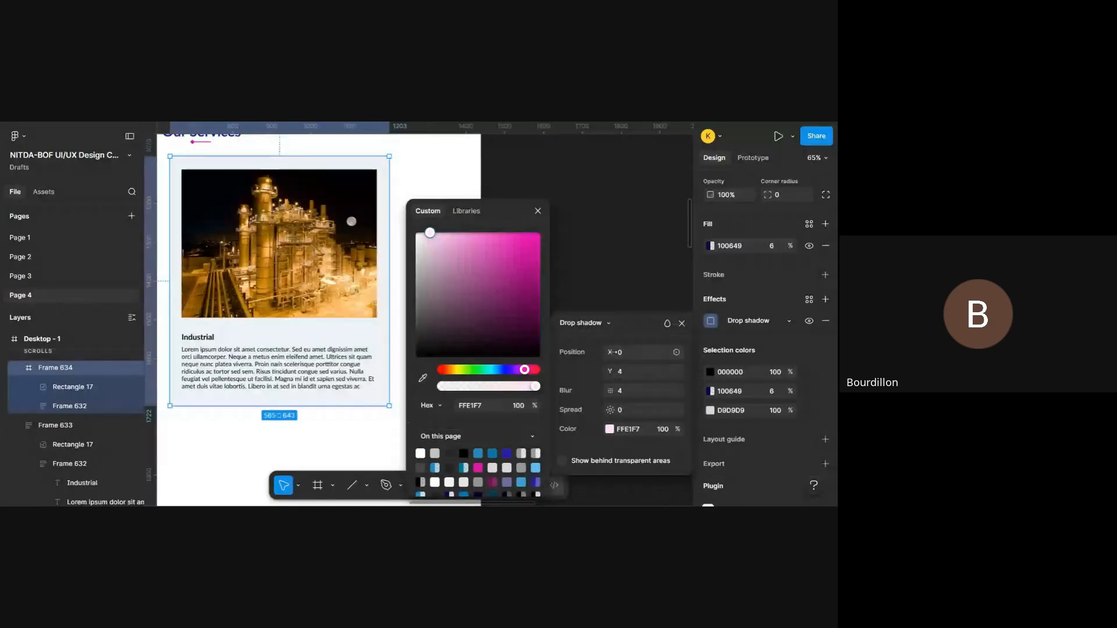
- Set Frame 634's drop shadow to a Y offset of 10 and a blur of 57.8, and close its settings
left_click(614, 352)
left_click_drag(614, 352, 112, 373)
left_click_drag(610, 410, 83, 413)
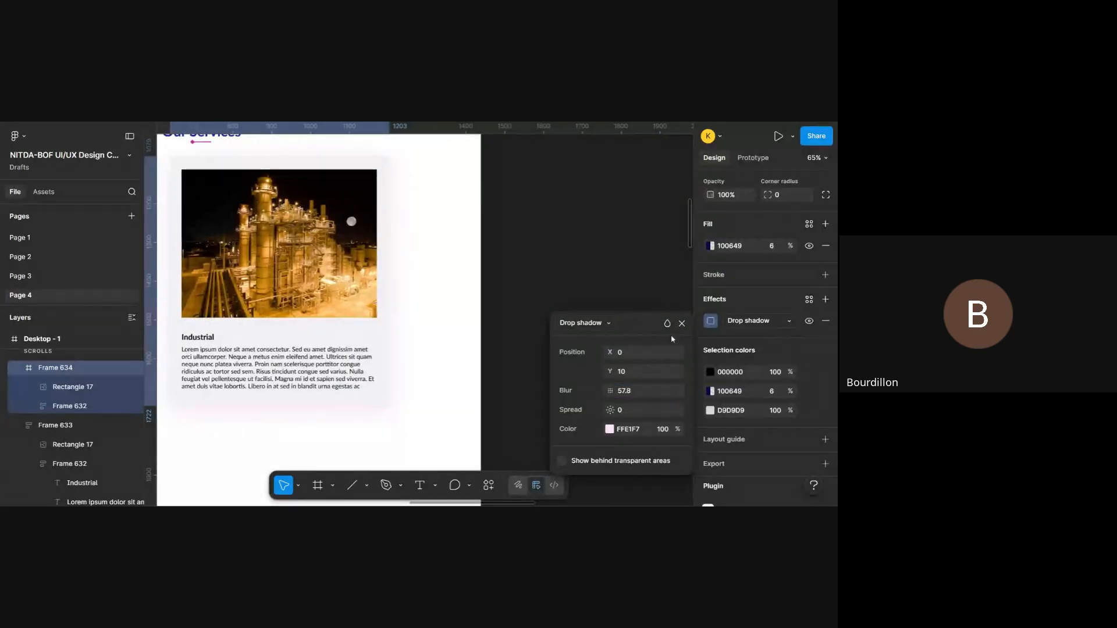
left_click(682, 324)
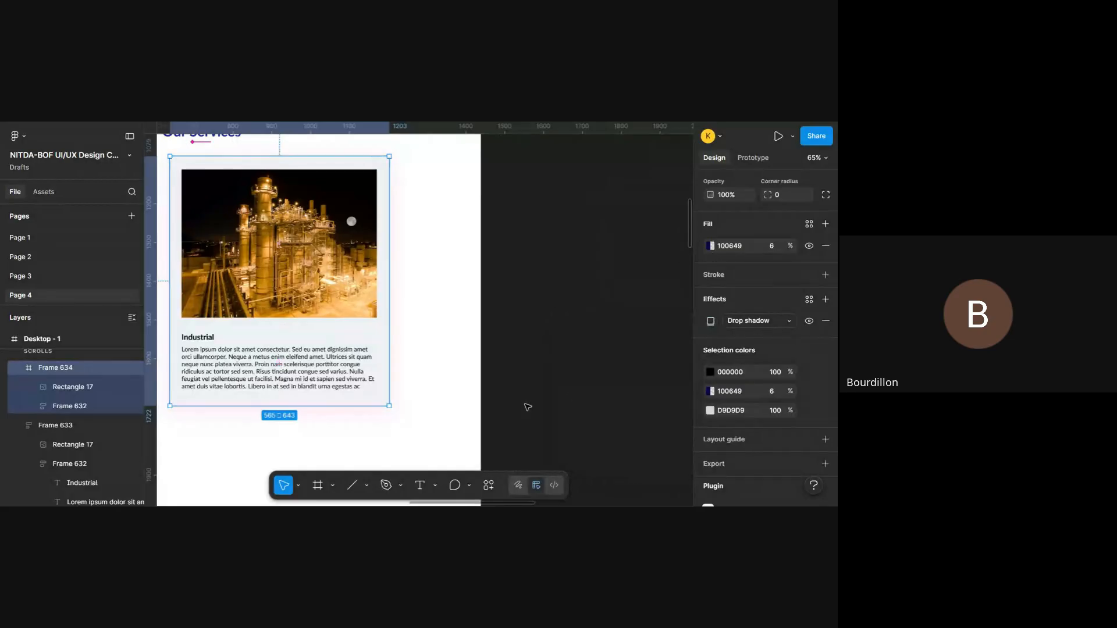
- Try Frame 634 without its fill, then undo the removal
scroll(528, 407, "left", 3)
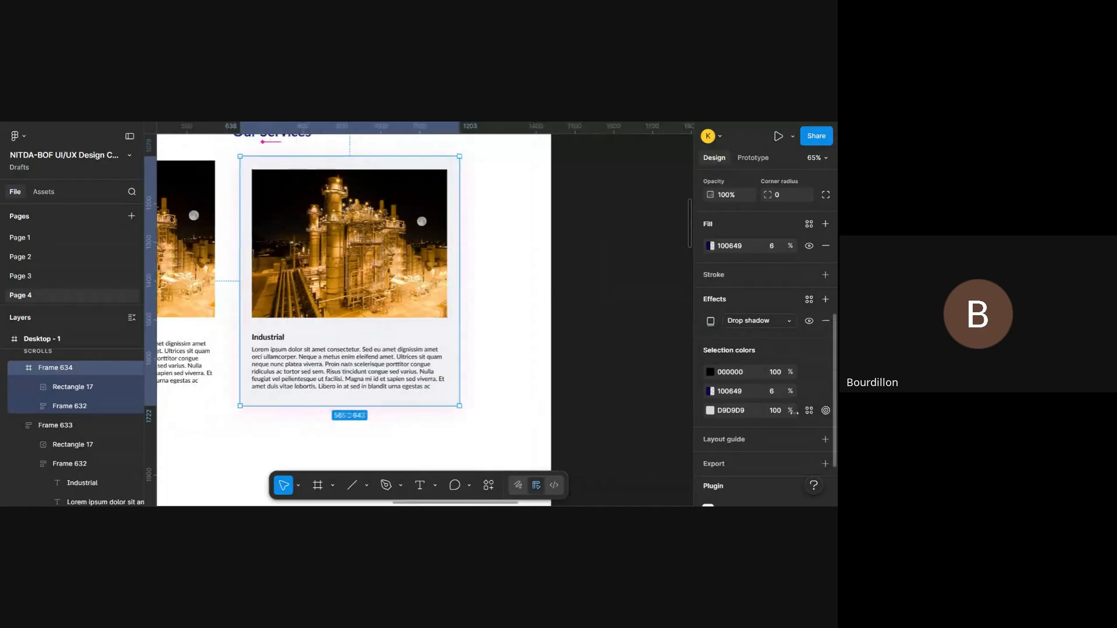
left_click(824, 245)
key("ctrl+z")
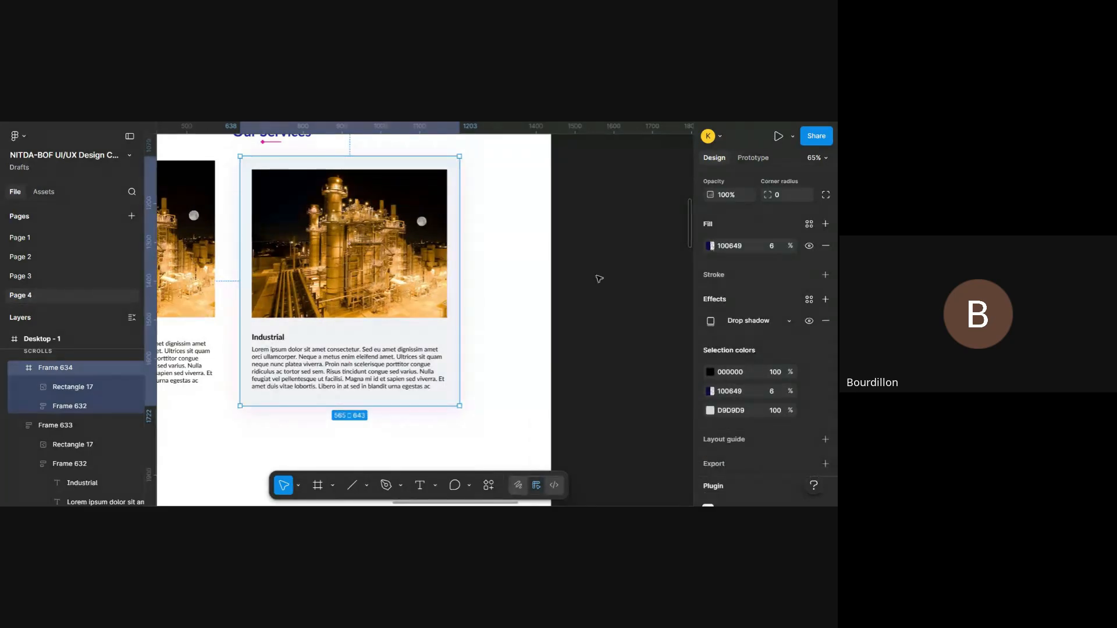
scroll(512, 291, "down", 5)
scroll(512, 292, "up", 3)
scroll(524, 283, "right", 1)
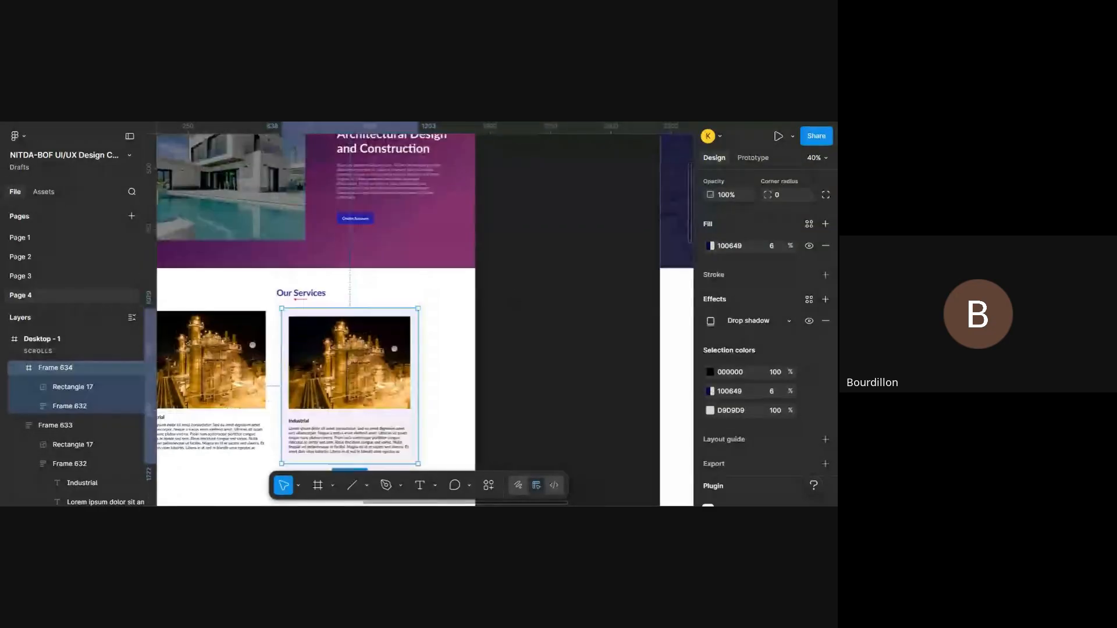
left_click(535, 273)
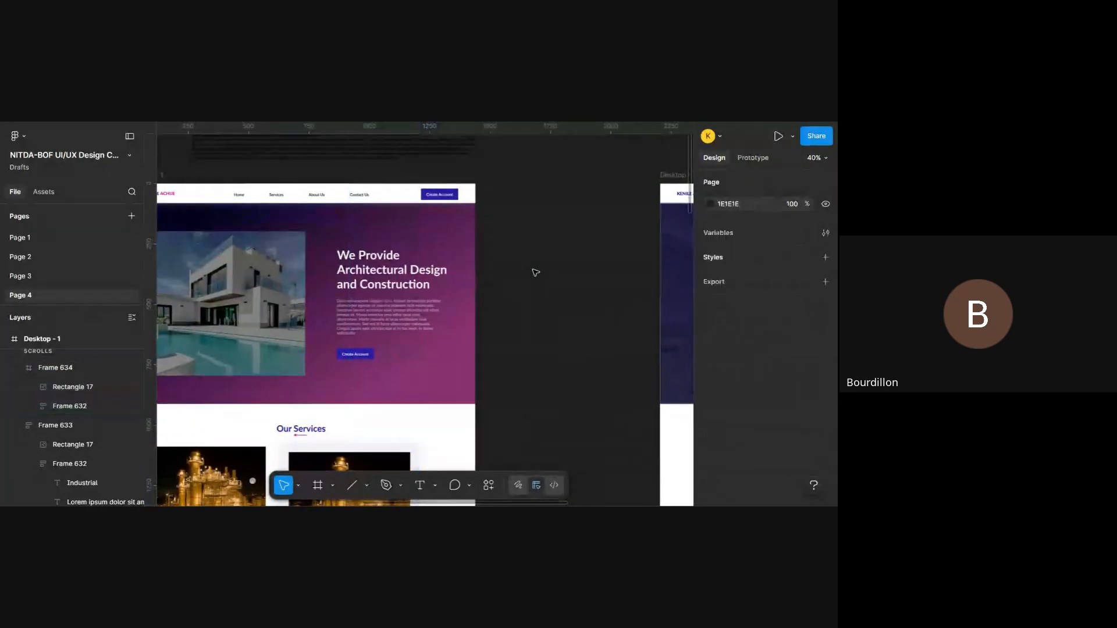
key("r")
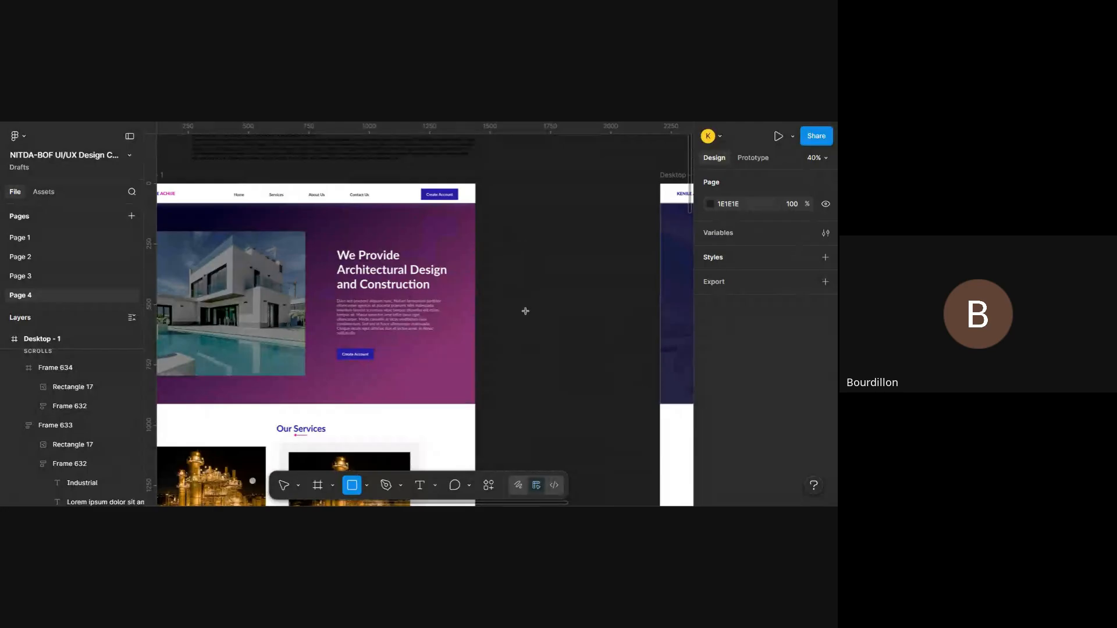
scroll(525, 311, "down", 3)
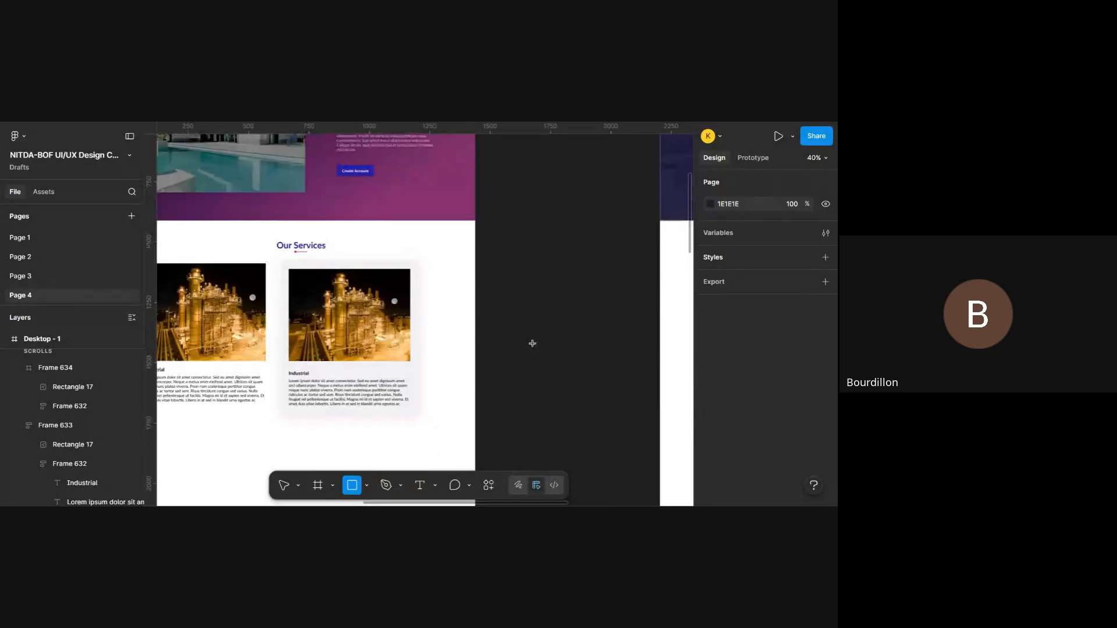
key("v")
- Change Frame 634's fill to a linear gradient and slightly tilt its end point near the card's bottom edge
left_click(413, 350)
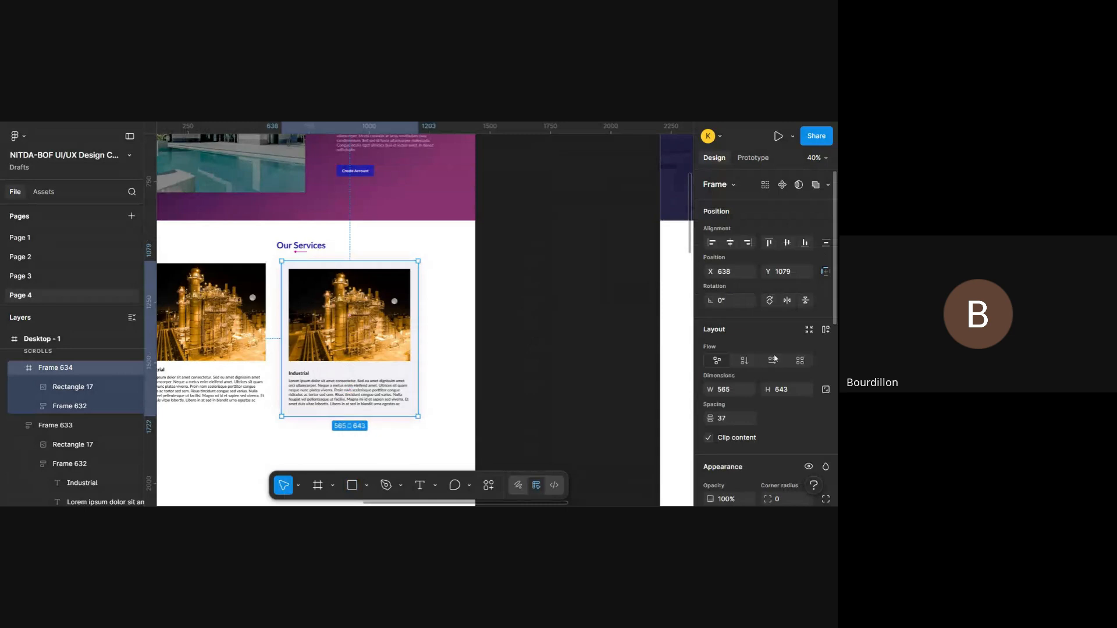
scroll(758, 380, "down", 5)
left_click(712, 292)
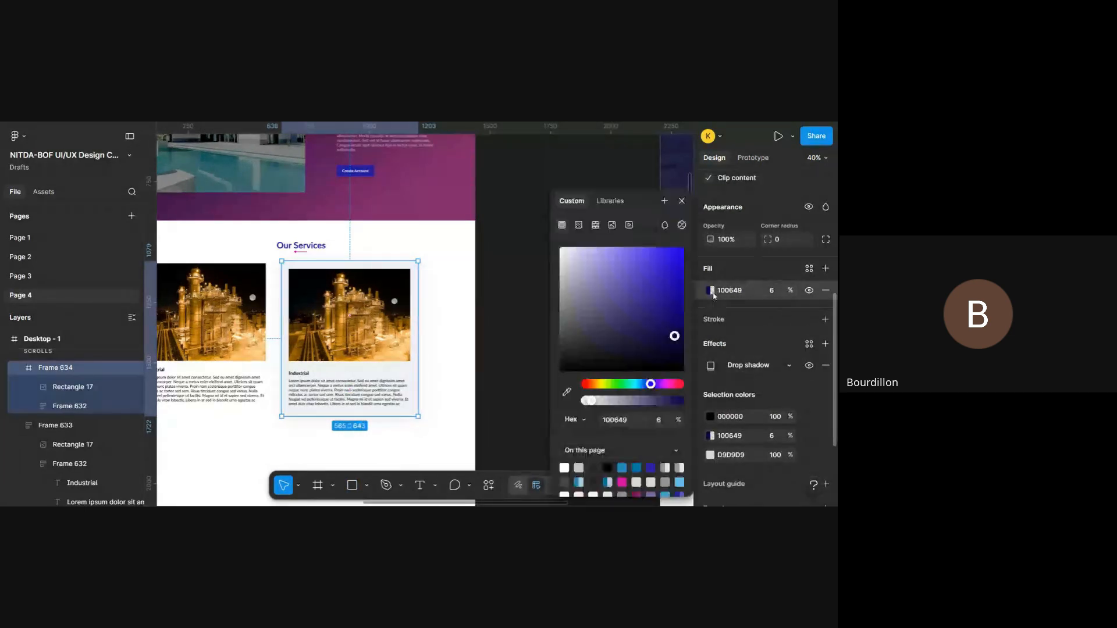
left_click(579, 226)
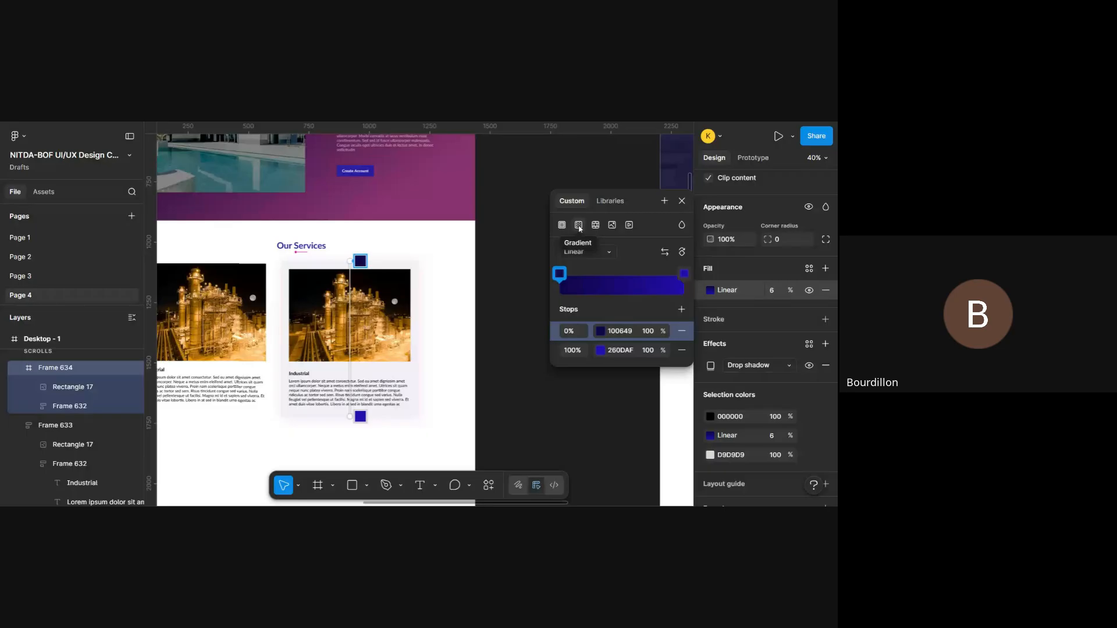
scroll(433, 323, "up", 3)
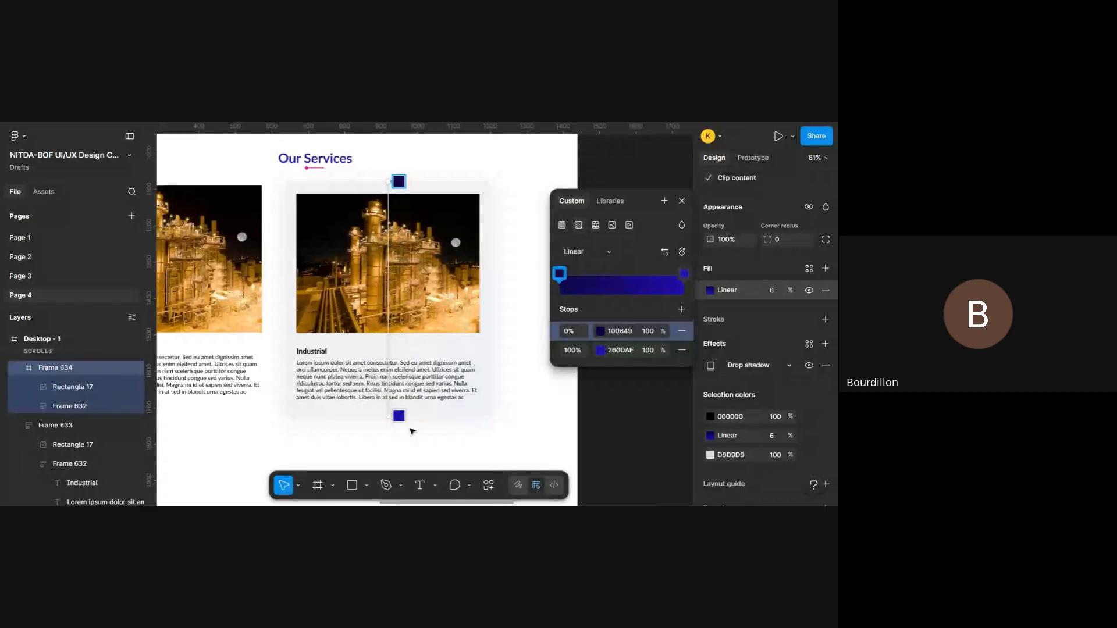
mouse_move(388, 419)
left_mouse_down()
mouse_move(360, 411)
mouse_move(387, 414)
mouse_move(399, 386)
mouse_move(399, 409)
mouse_move(388, 411)
left_mouse_up()
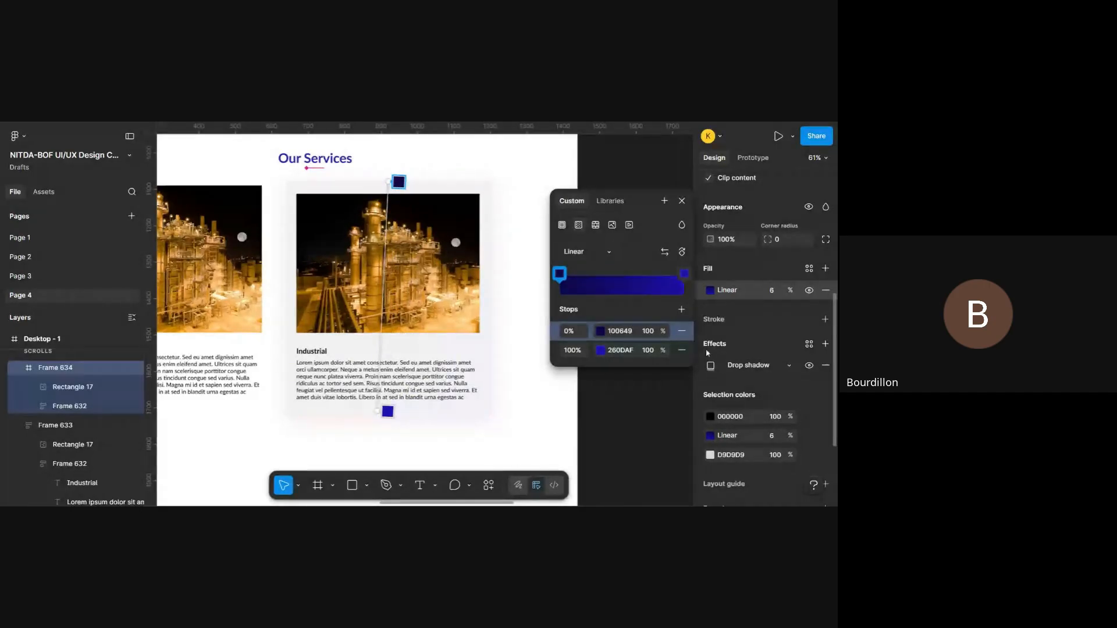
left_click(682, 201)
- Change the light grey D9D9D9 among Frame 634's selection colours to red D31D1D
scroll(767, 403, "down", 3)
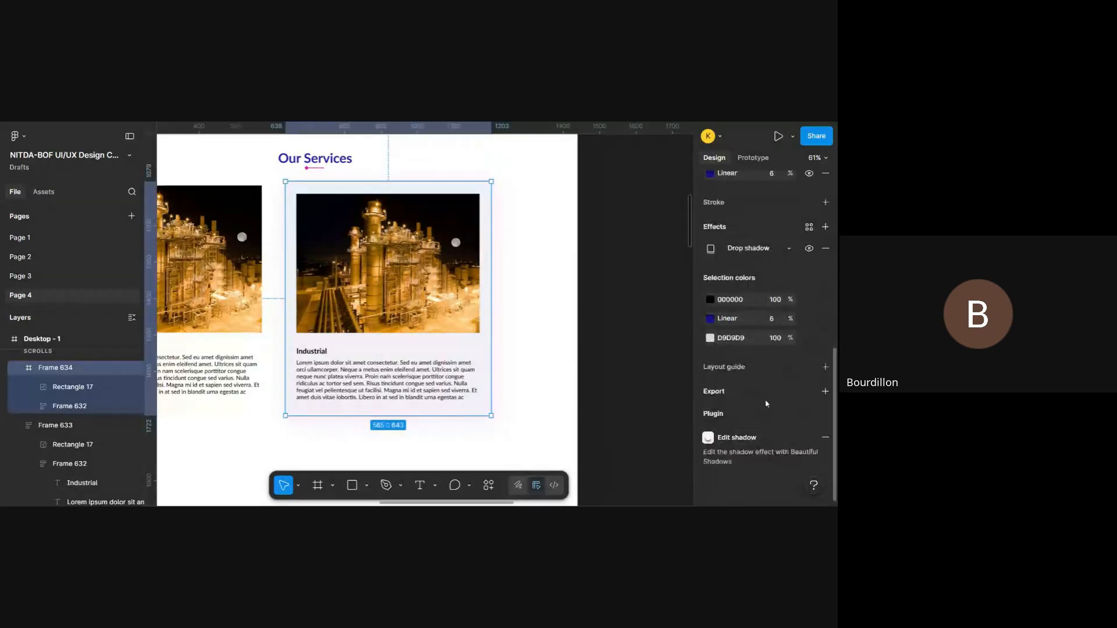
left_click(711, 338)
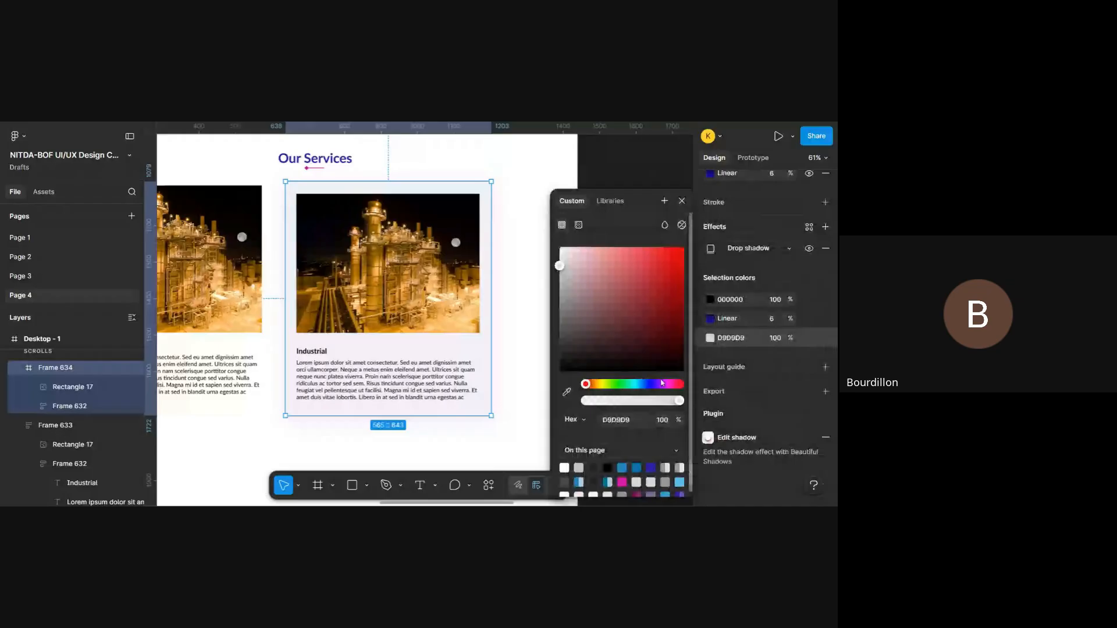
left_click(668, 269)
- Set Frame 634's linear gradient fill to 100% opacity and close the colour settings
scroll(768, 310, "up", 1)
scroll(767, 309, "up", 2)
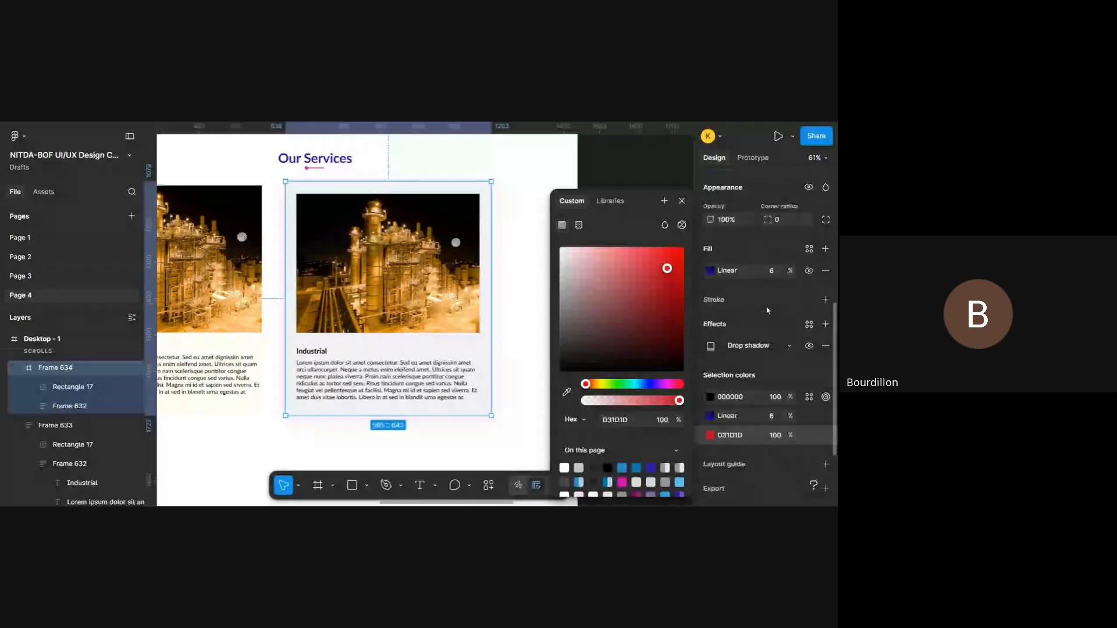
left_click(779, 275)
type("100")
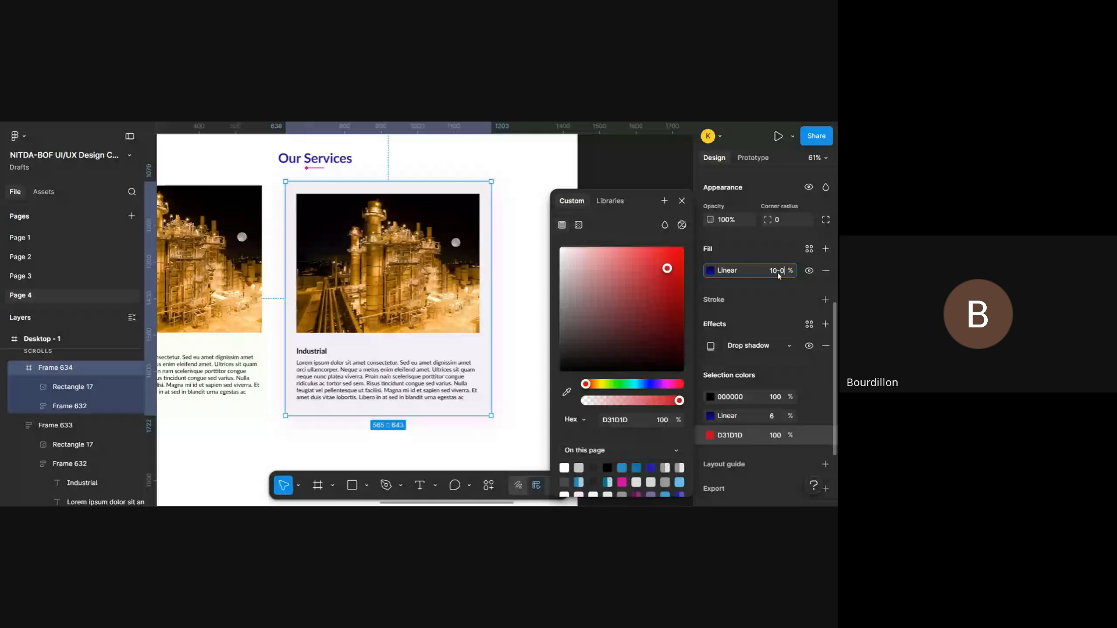
key("Return")
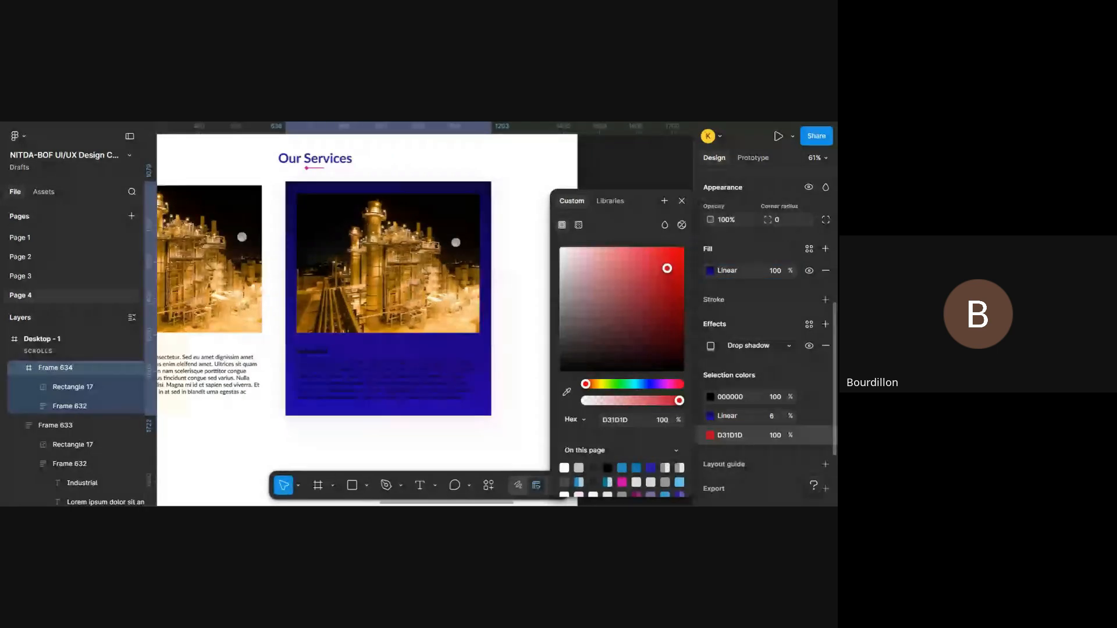
left_click(682, 200)
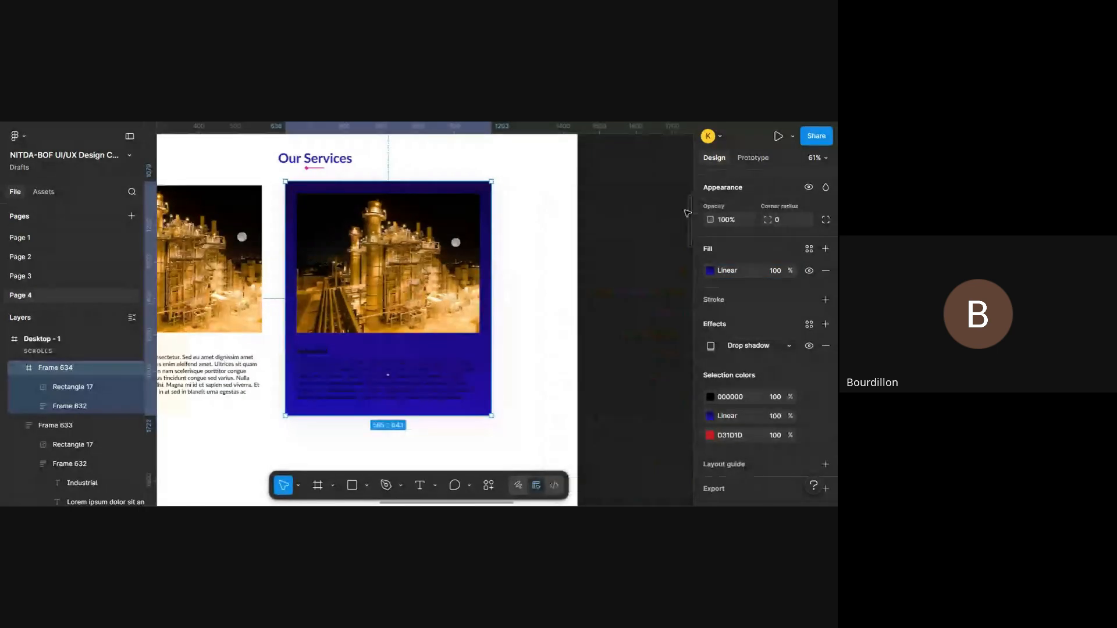
- Set the gradient's 0% stop to A595FF at 2% opacity and its 100% stop to 57% opacity
left_click(712, 272)
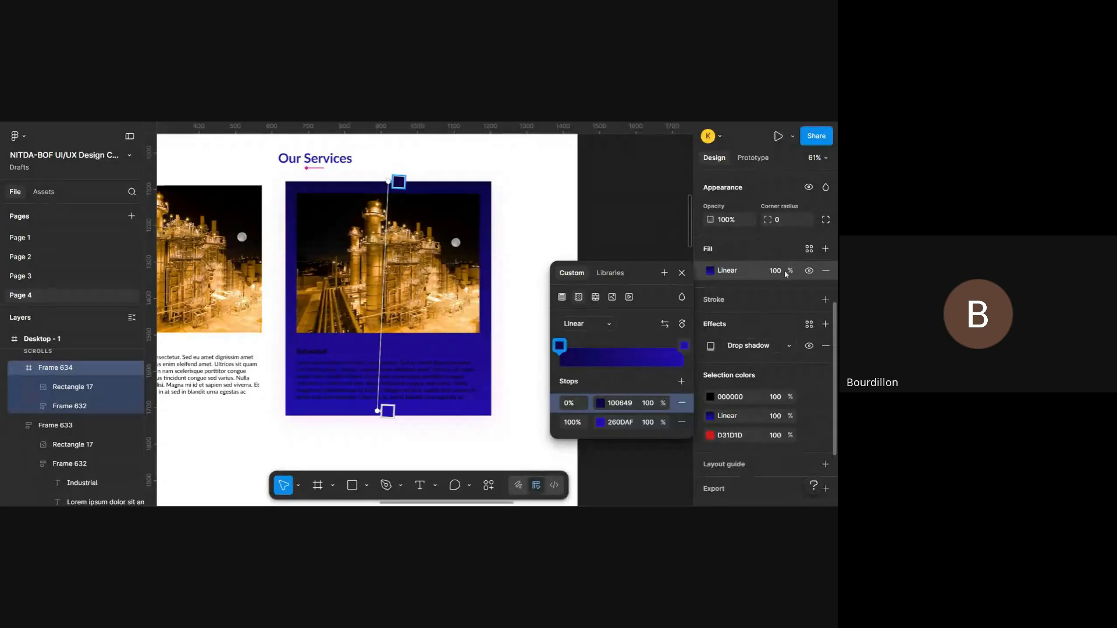
mouse_move(790, 270)
left_mouse_down()
mouse_move(772, 270)
mouse_move(790, 270)
left_mouse_up()
key("ctrl+z")
left_click(602, 404)
scroll(362, 385, "right", 3)
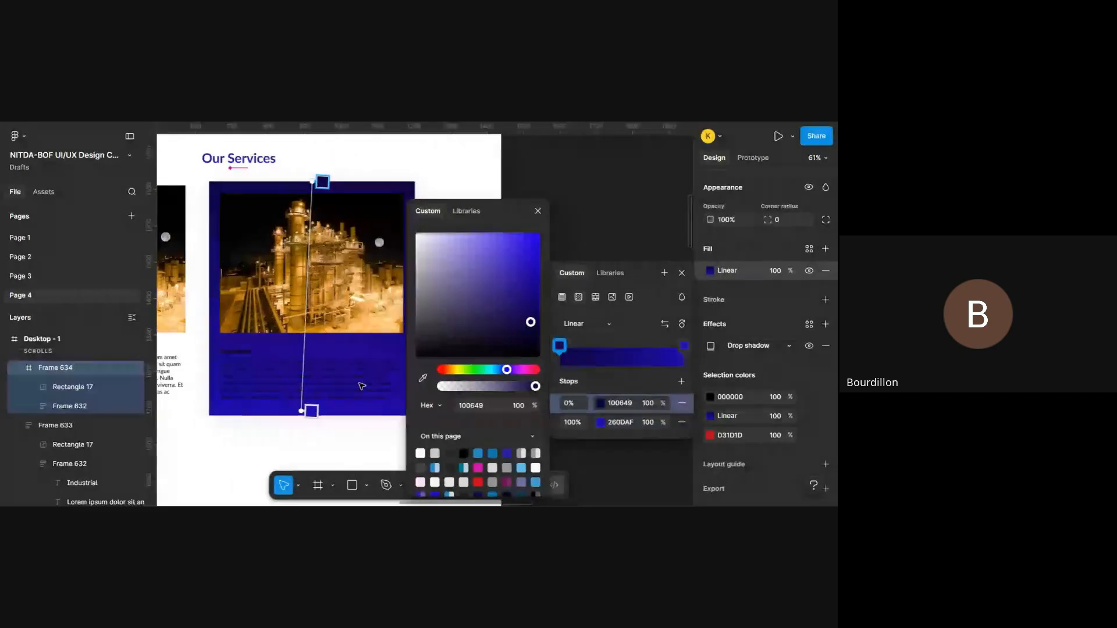
scroll(362, 386, "right", 1)
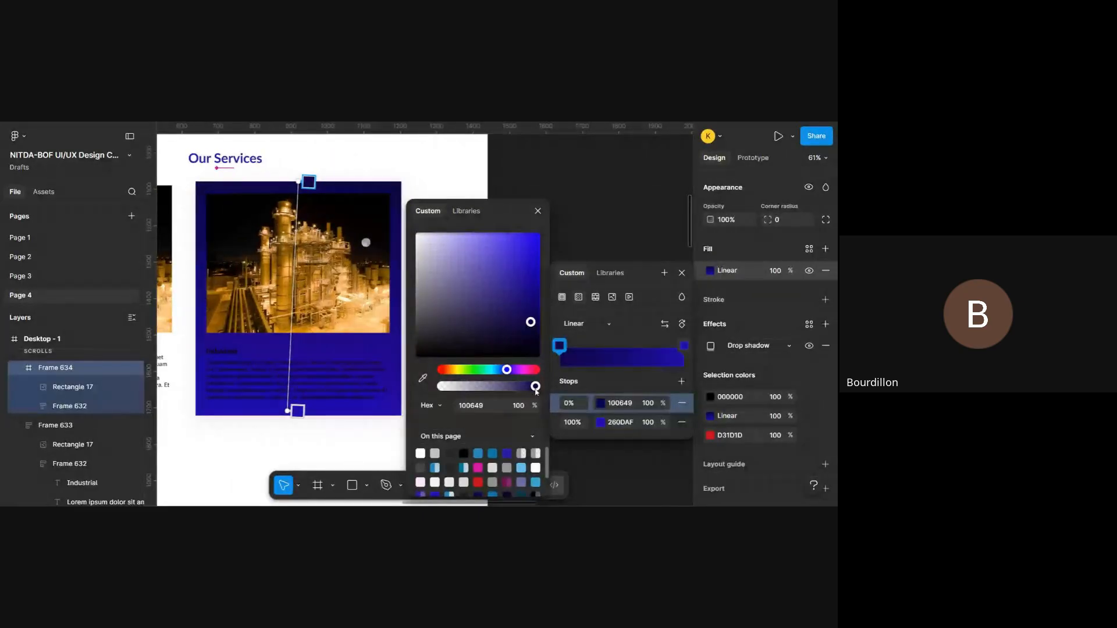
left_click_drag(536, 391, 446, 391)
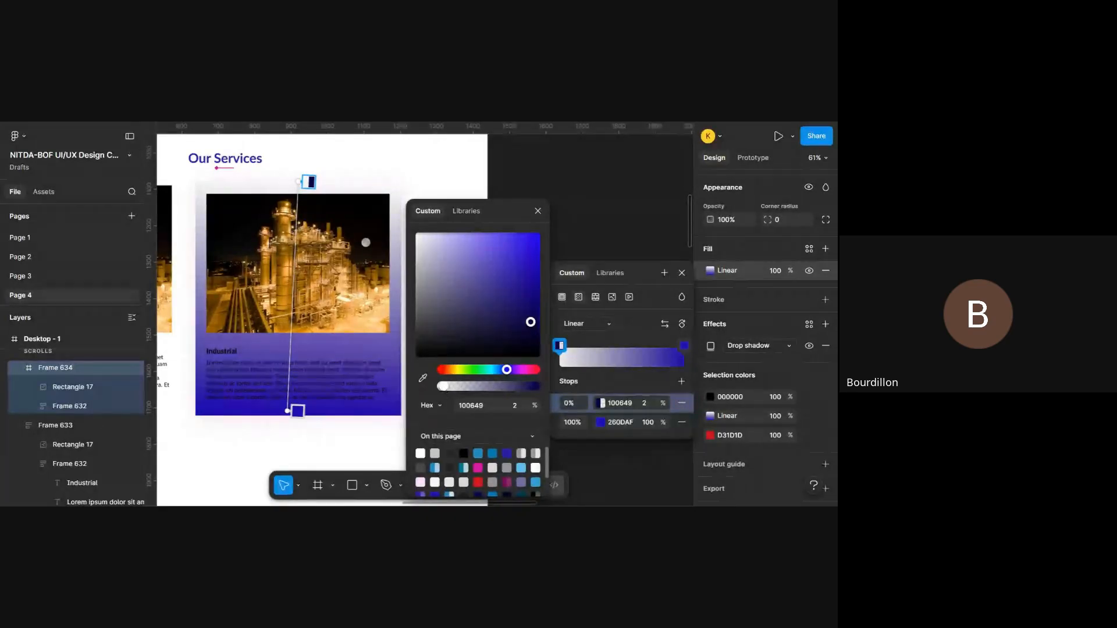
left_click_drag(531, 323, 469, 235)
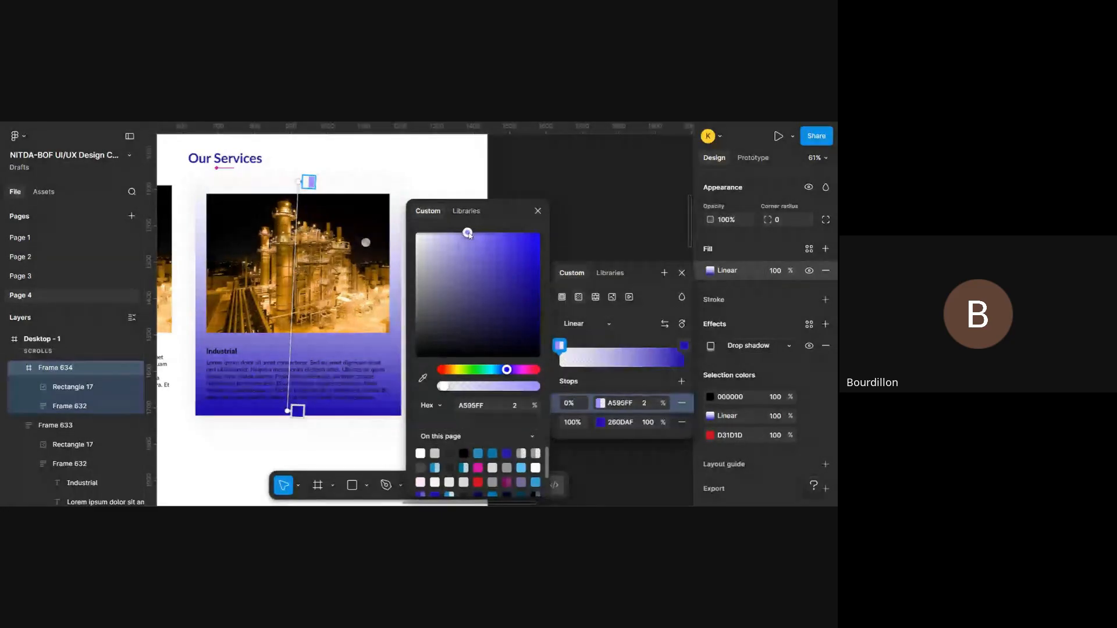
left_click(684, 346)
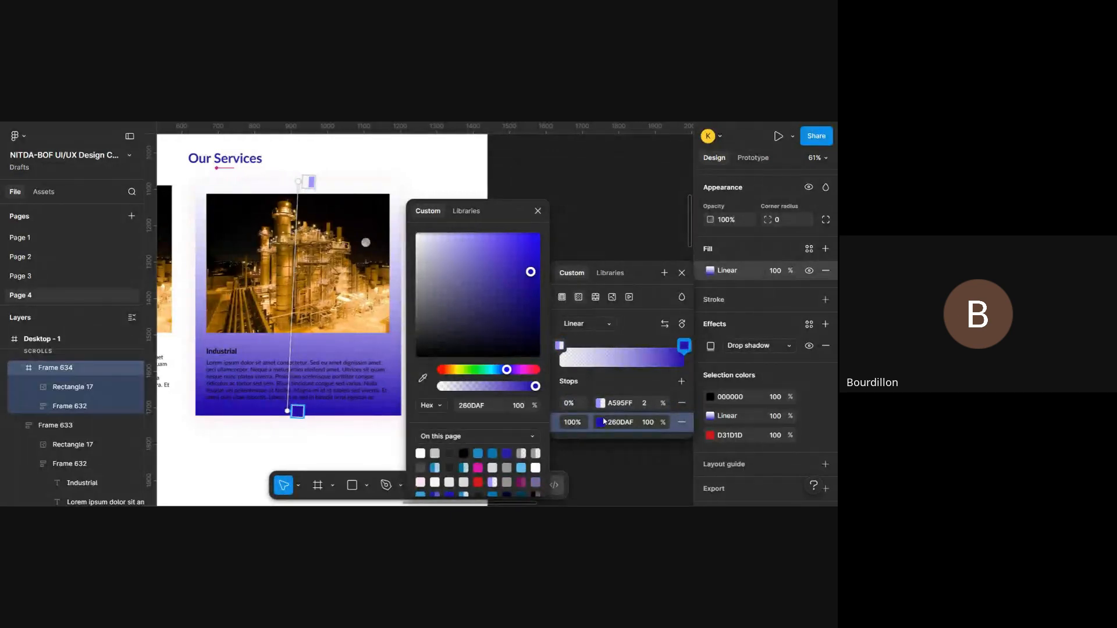
left_click_drag(536, 388, 499, 389)
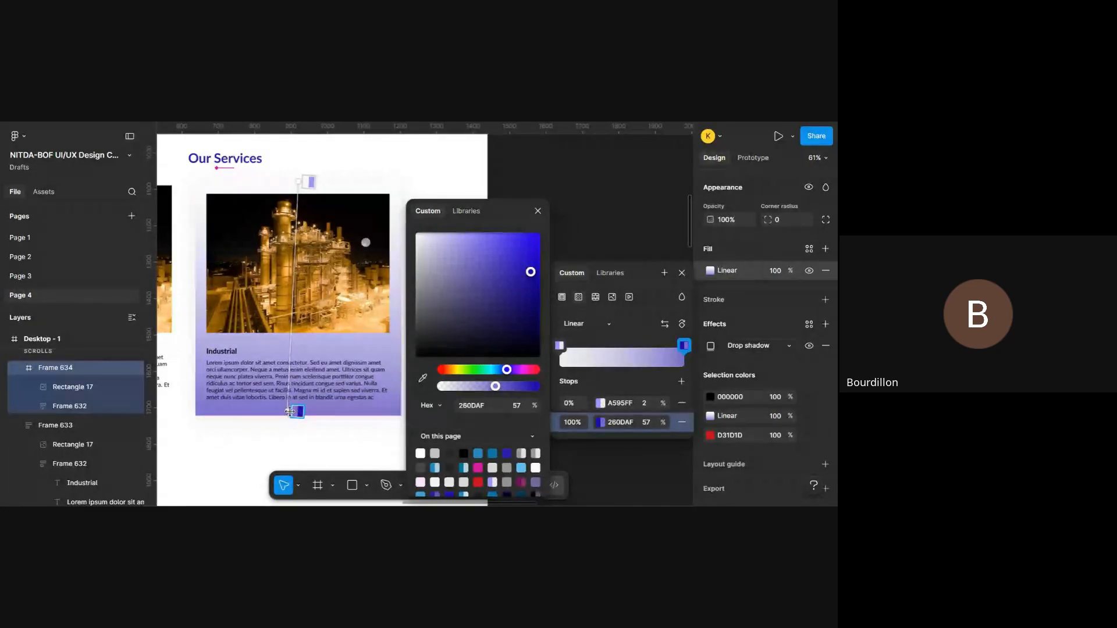
- Reorient Frame 634's gradient diagonally from the card's top-left corner to just beyond its bottom-right corner
left_click_drag(291, 411, 401, 406)
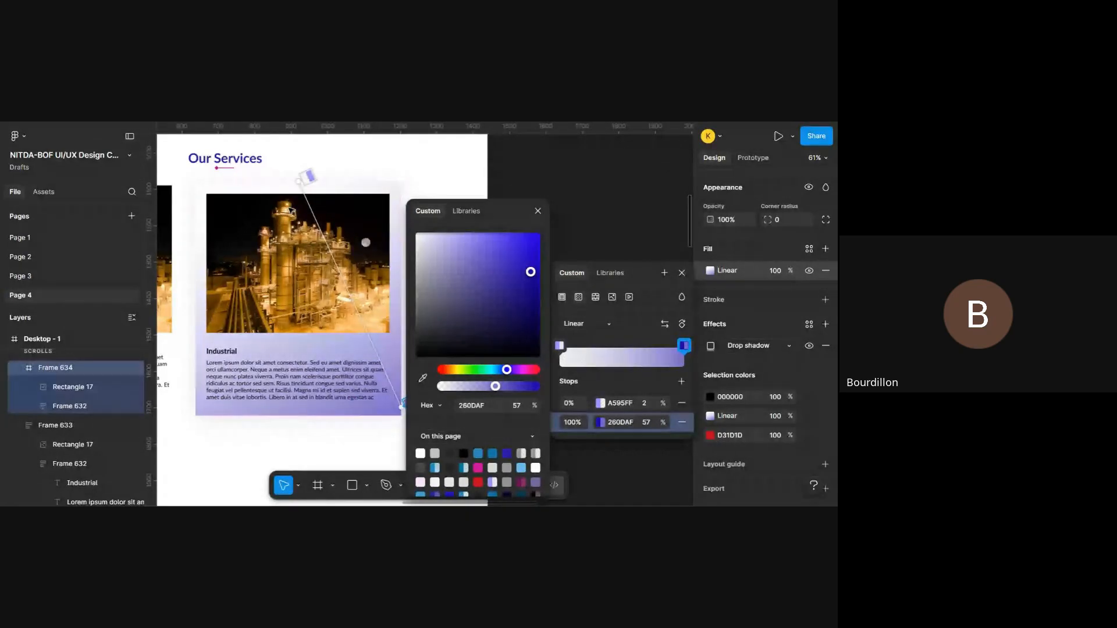
left_click_drag(298, 182, 213, 188)
scroll(213, 188, "right", 2)
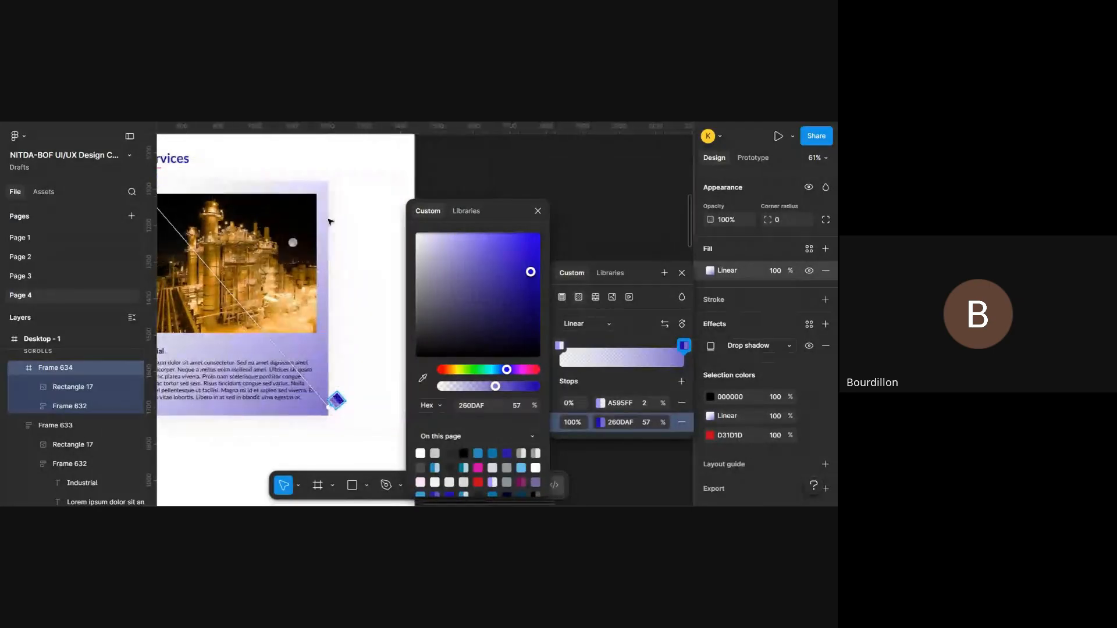
scroll(330, 221, "down", 3)
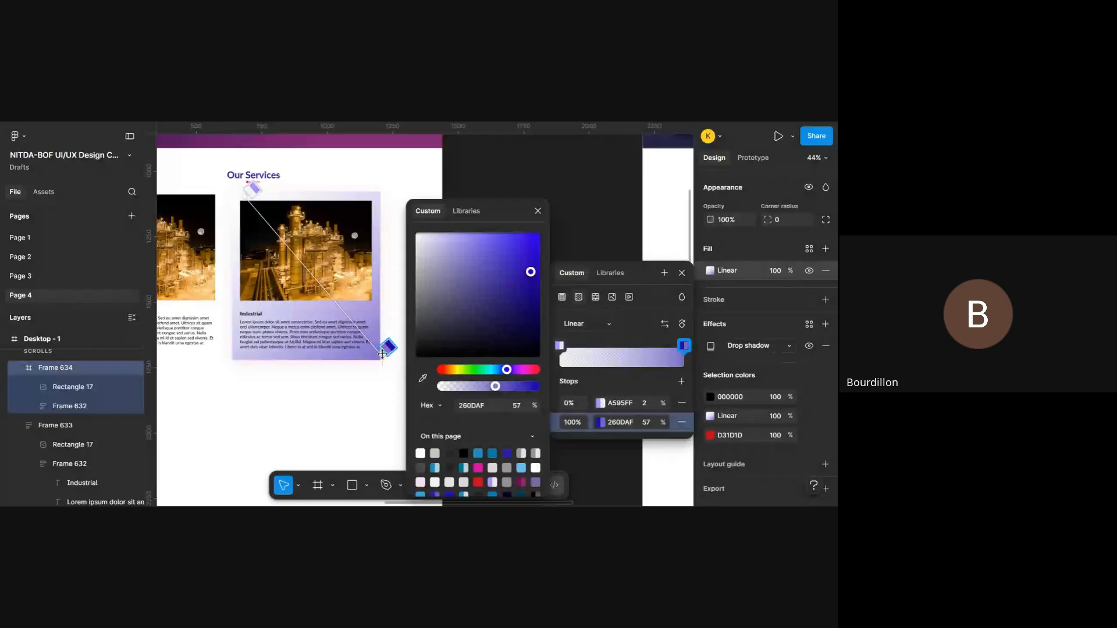
left_click_drag(382, 353, 361, 333)
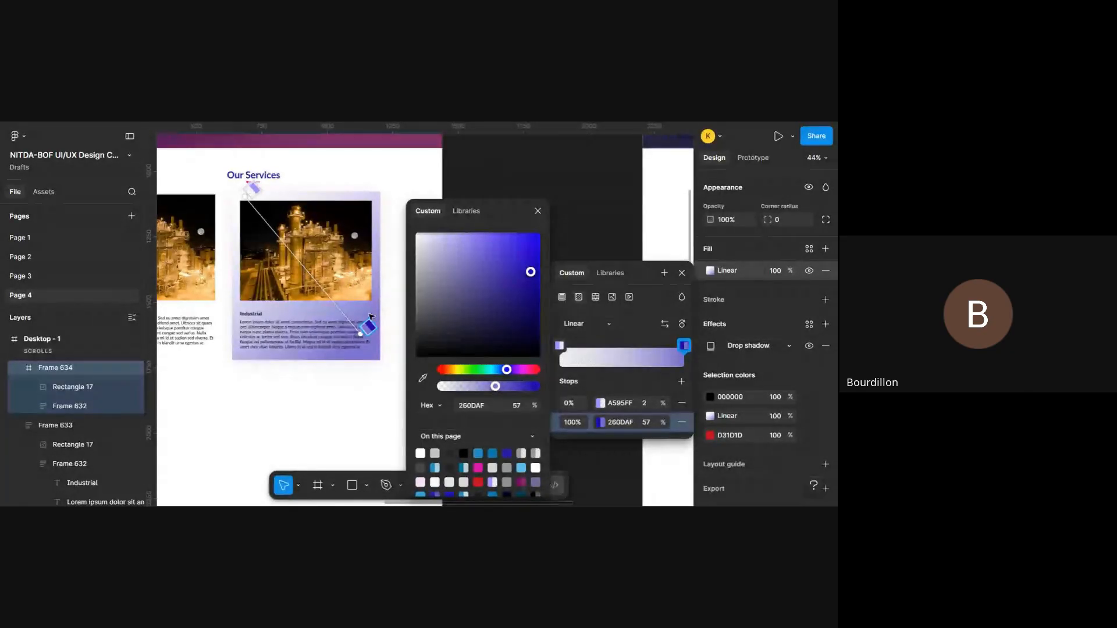
left_click_drag(359, 335, 399, 384)
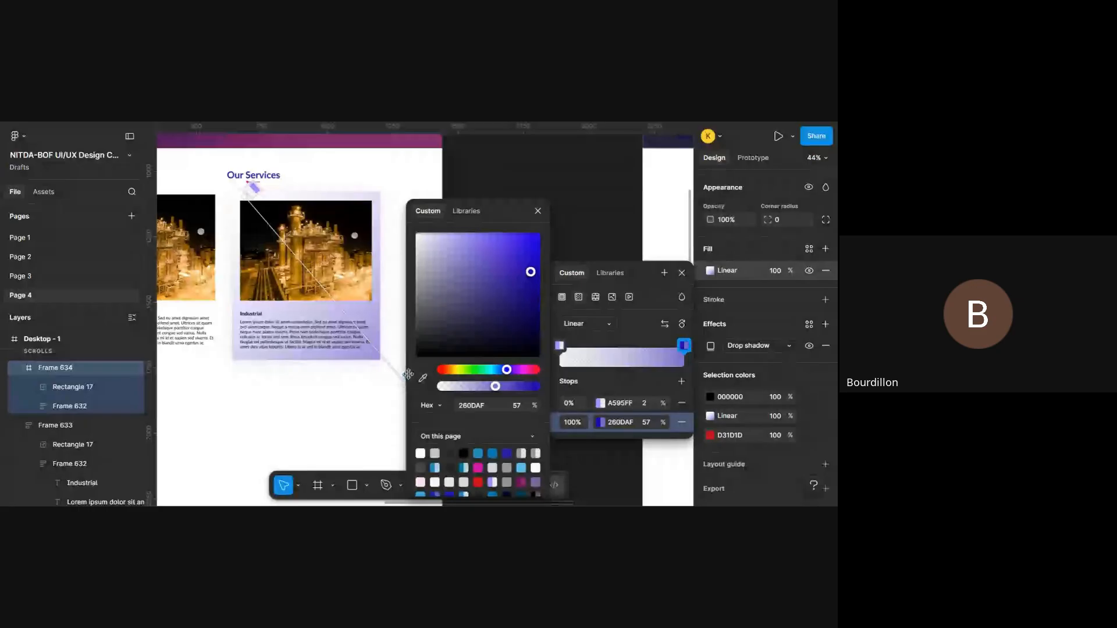
- Set Frame 634's drop shadow to a Y offset of 24, a blur of 57.6 and a spread of 1
left_click(711, 346)
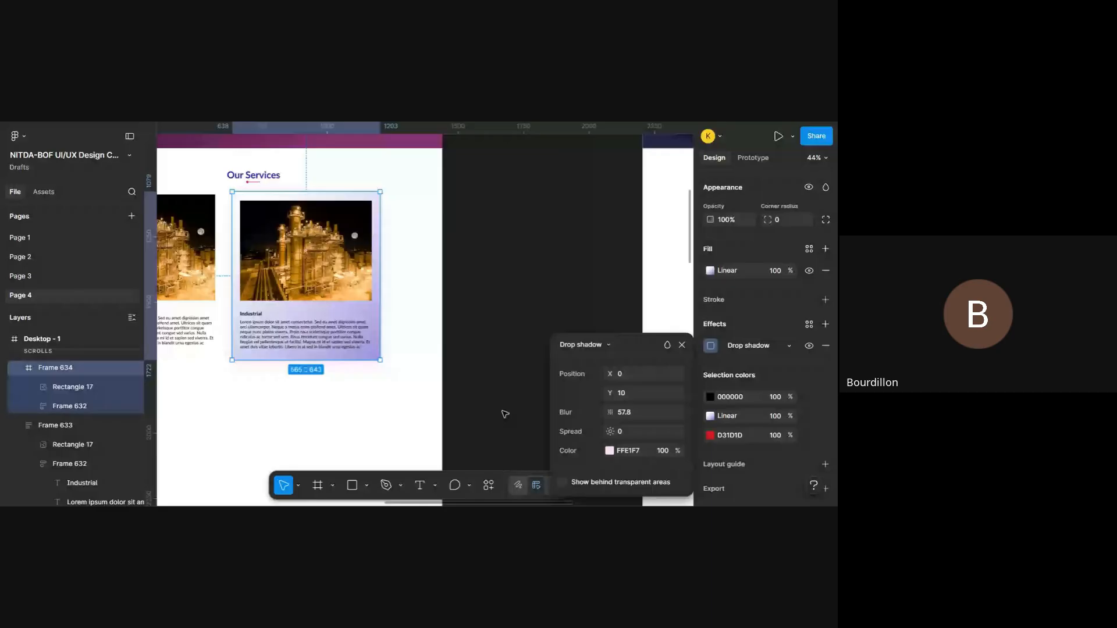
scroll(344, 404, "up", 5)
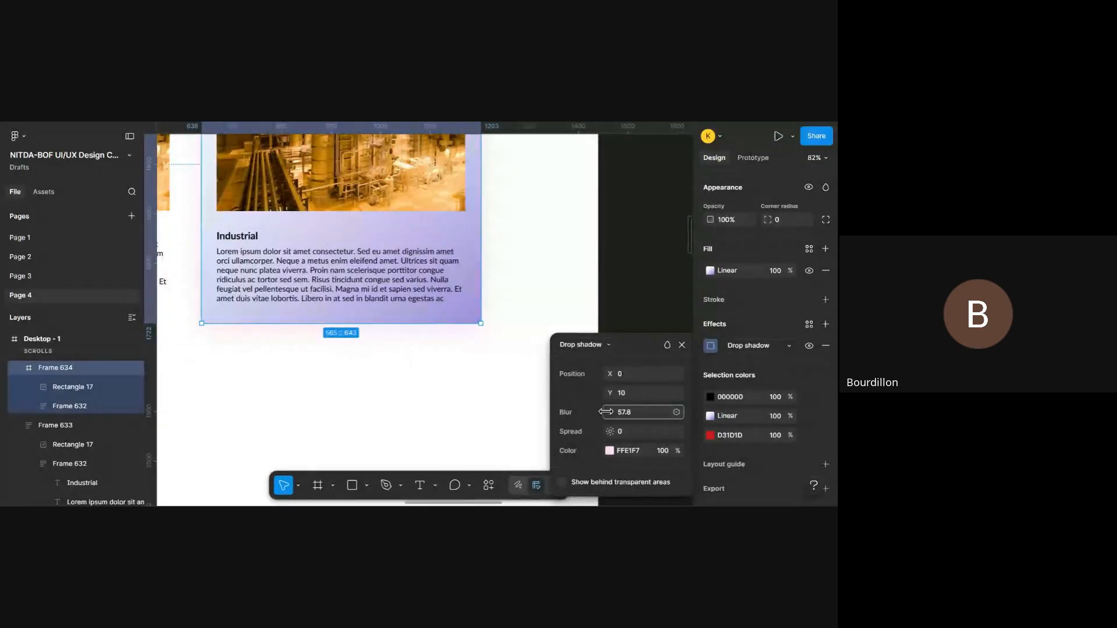
mouse_move(605, 412)
left_mouse_down()
mouse_move(666, 412)
mouse_move(399, 444)
mouse_move(18, 401)
mouse_move(207, 423)
mouse_move(485, 404)
mouse_move(636, 412)
mouse_move(604, 411)
mouse_move(629, 433)
mouse_move(611, 432)
left_mouse_up()
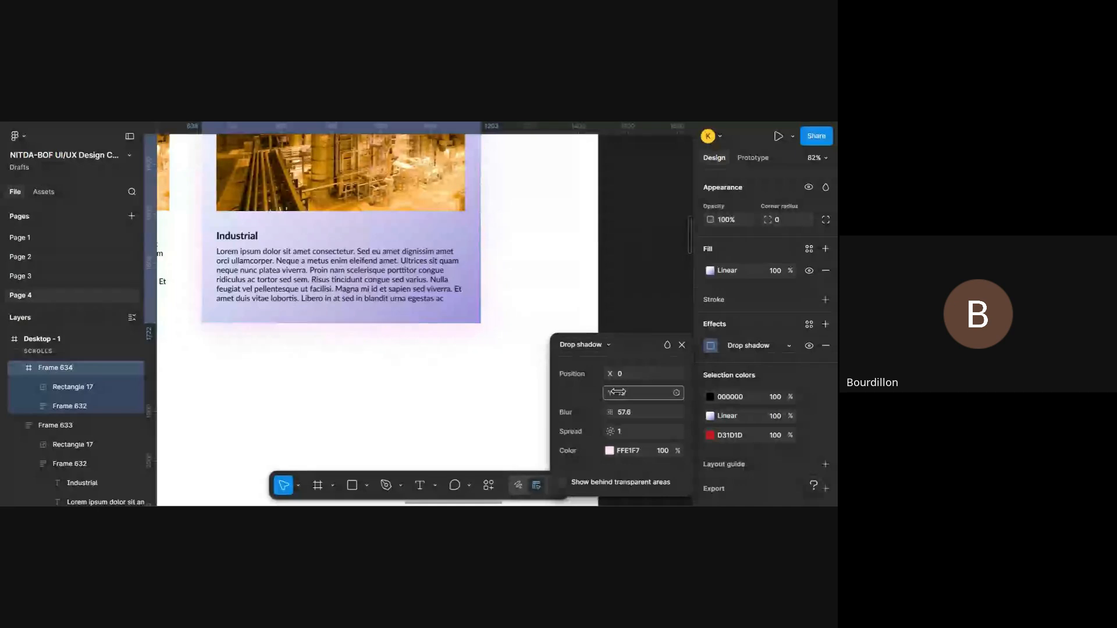
mouse_move(620, 392)
left_mouse_down()
mouse_move(645, 400)
mouse_move(619, 396)
left_mouse_up()
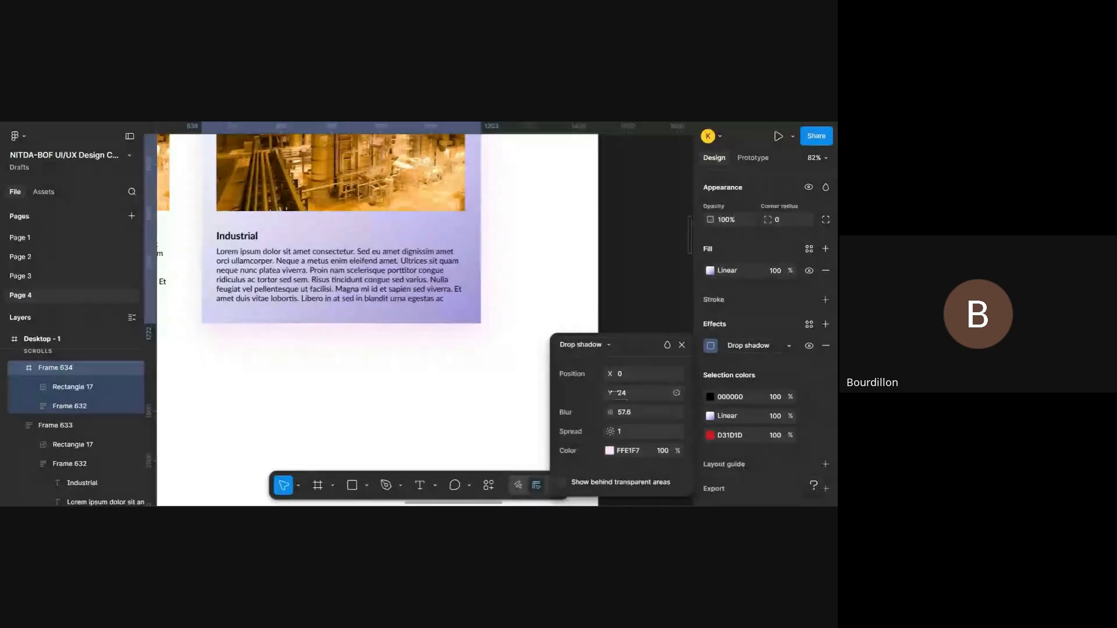
- Recolour Frame 634's drop shadow to pink FB9EE0 at 32% opacity and close its settings
left_click(620, 454)
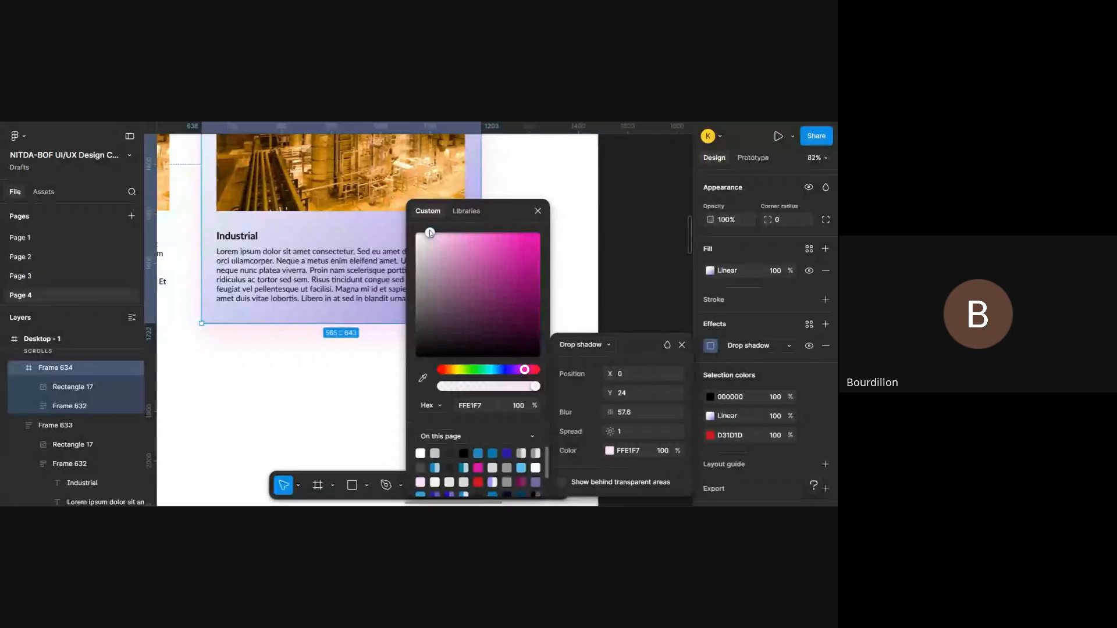
left_click_drag(430, 233, 462, 235)
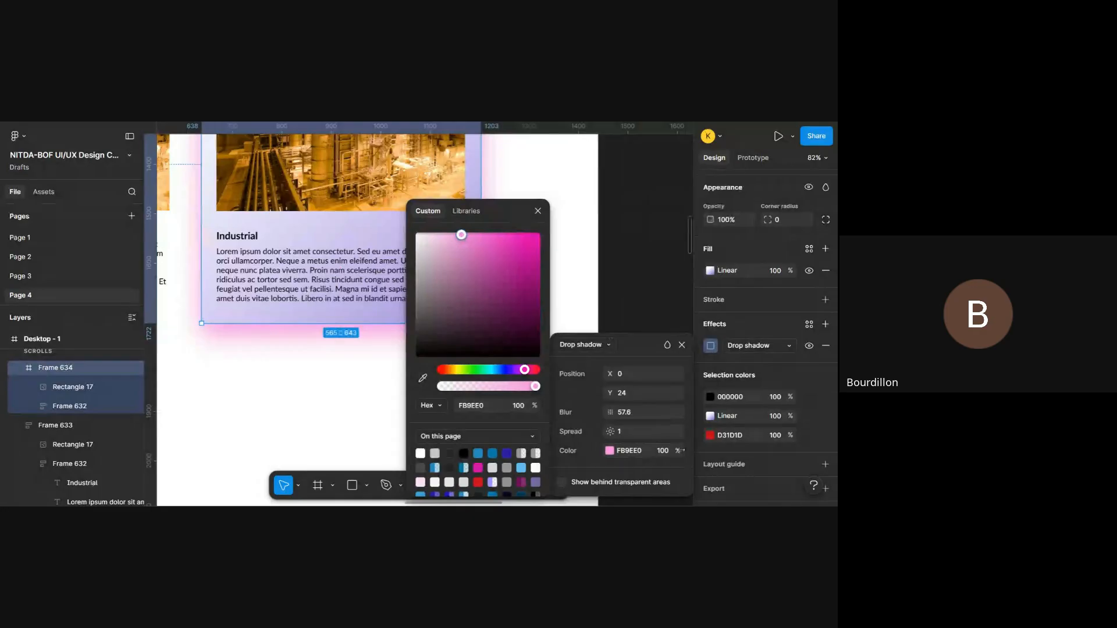
left_click_drag(676, 450, 574, 457)
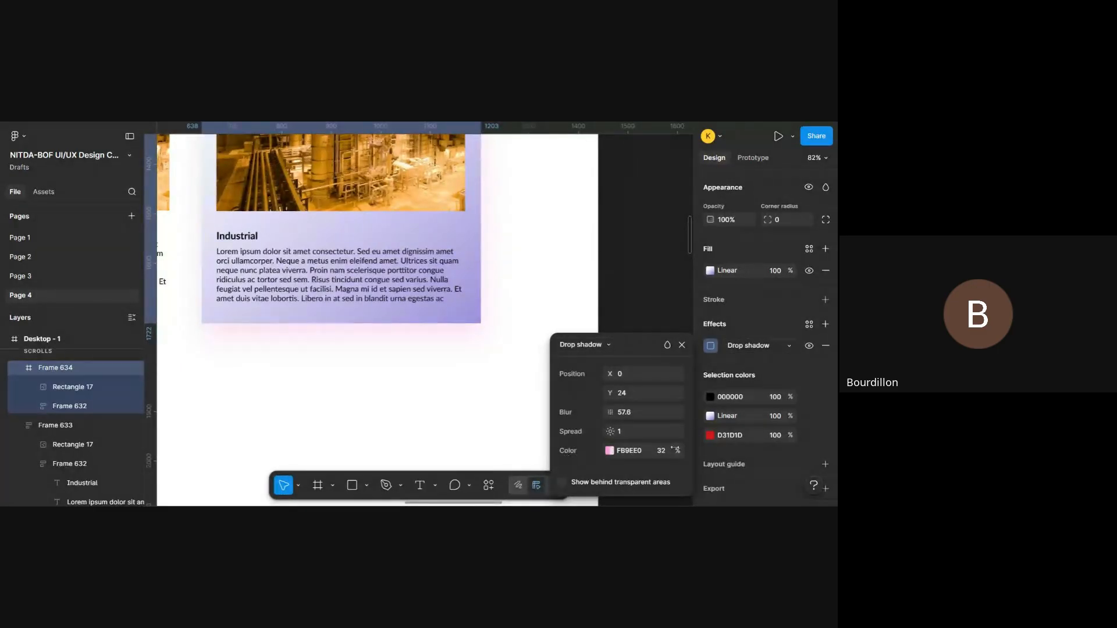
left_click(682, 344)
- Deselect Frame 634 and show the layout guides over the Our Services cards
scroll(529, 371, "down", 3)
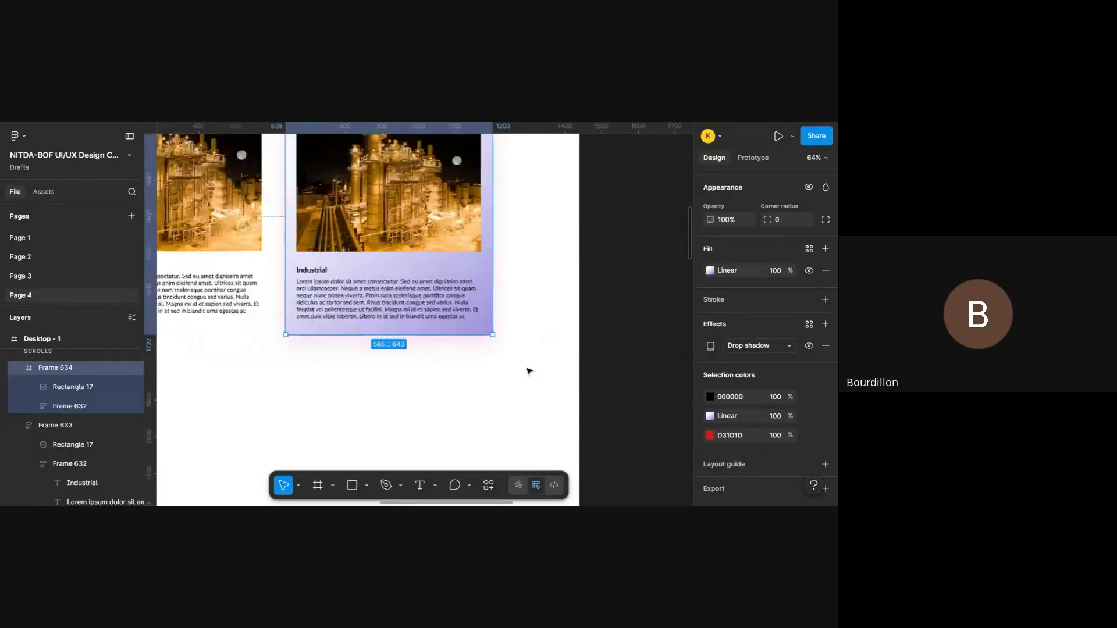
scroll(530, 371, "down", 3)
left_click(529, 372)
scroll(530, 372, "up", 2)
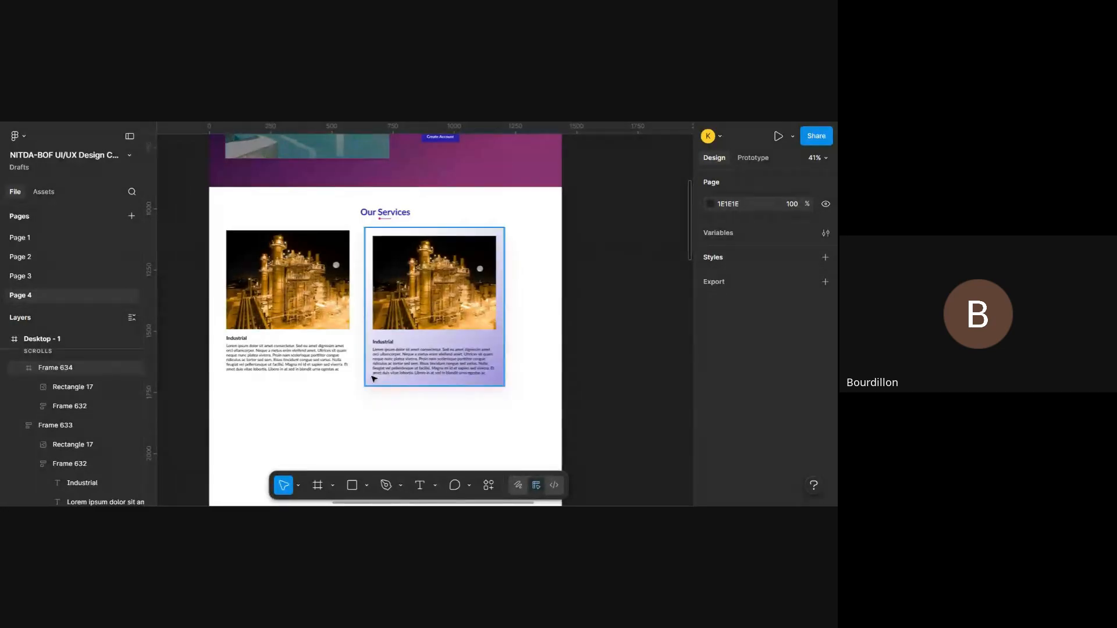
key("ctrl+shift+4")
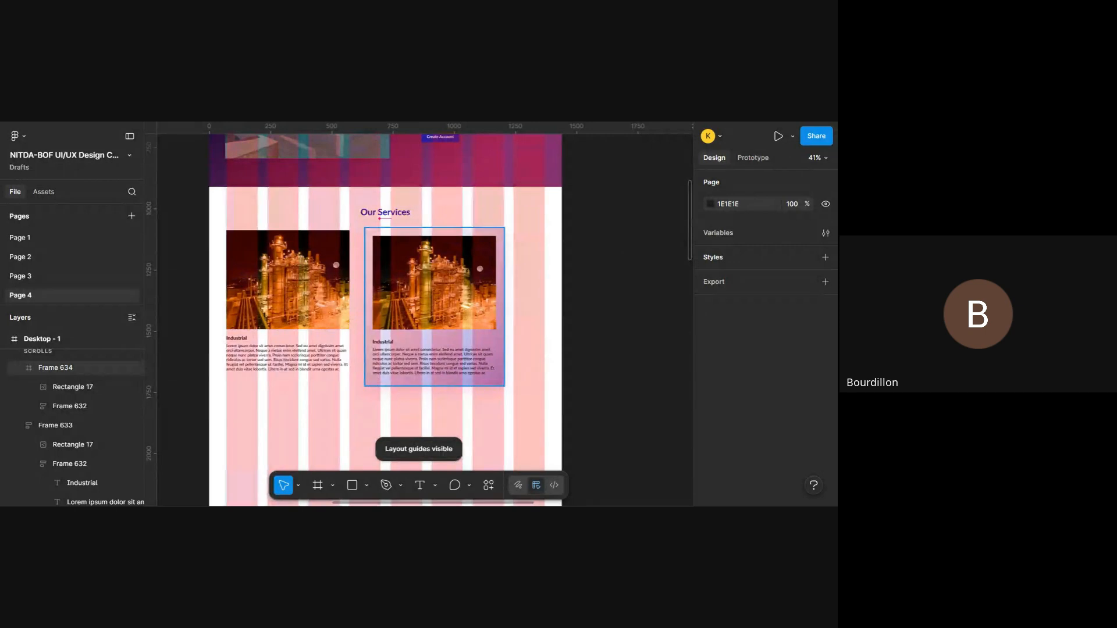
scroll(418, 320, "left", 3)
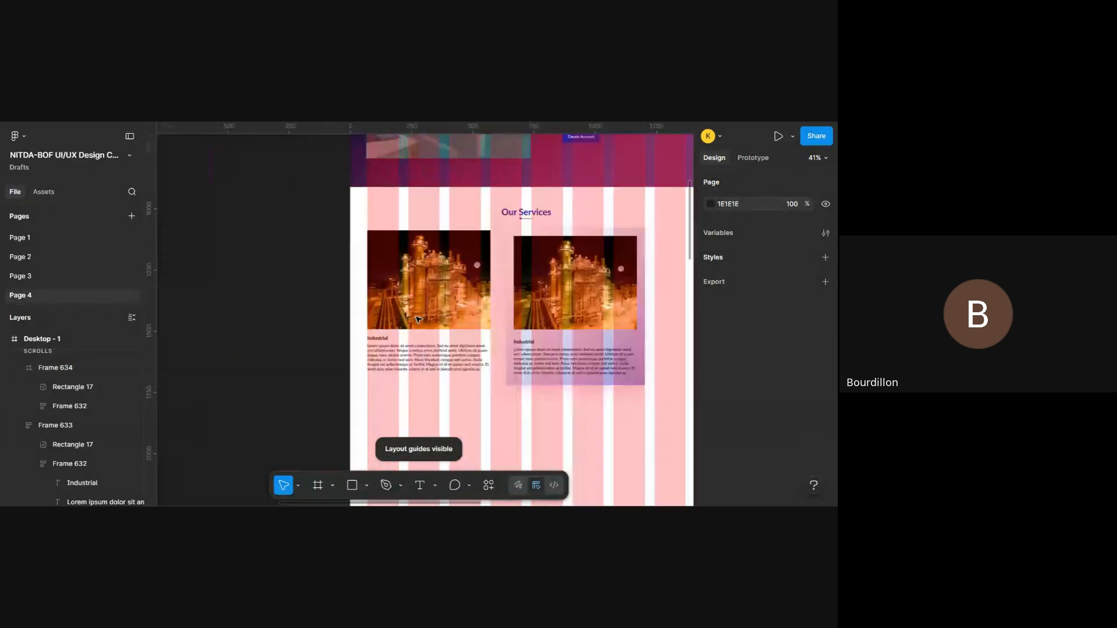
scroll(418, 319, "up", 2)
scroll(418, 320, "down", 2)
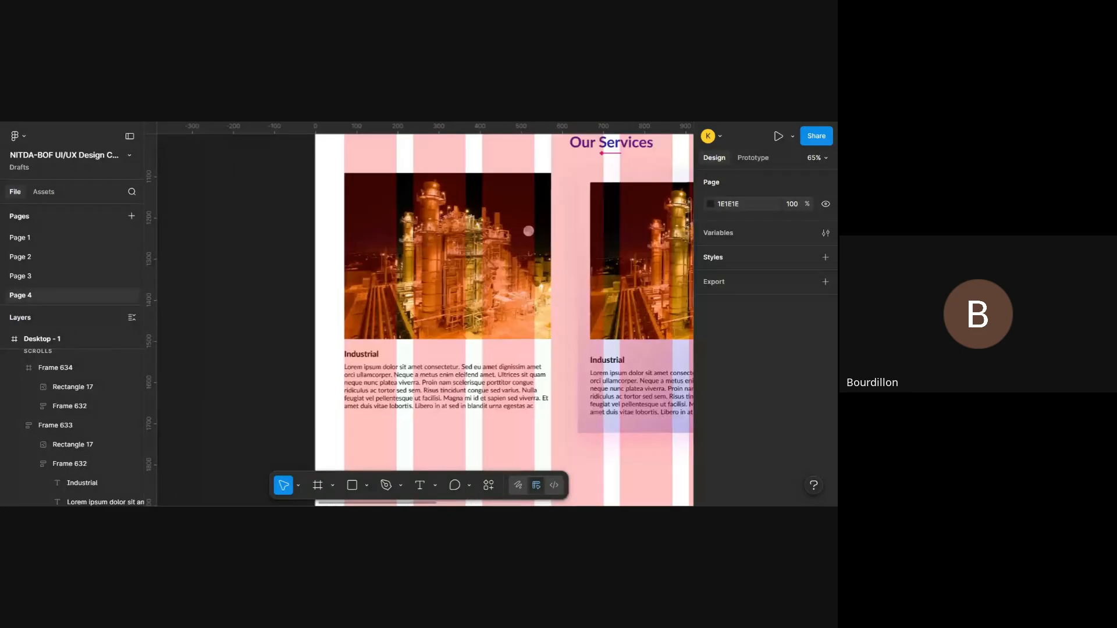
scroll(522, 125, "down", 2)
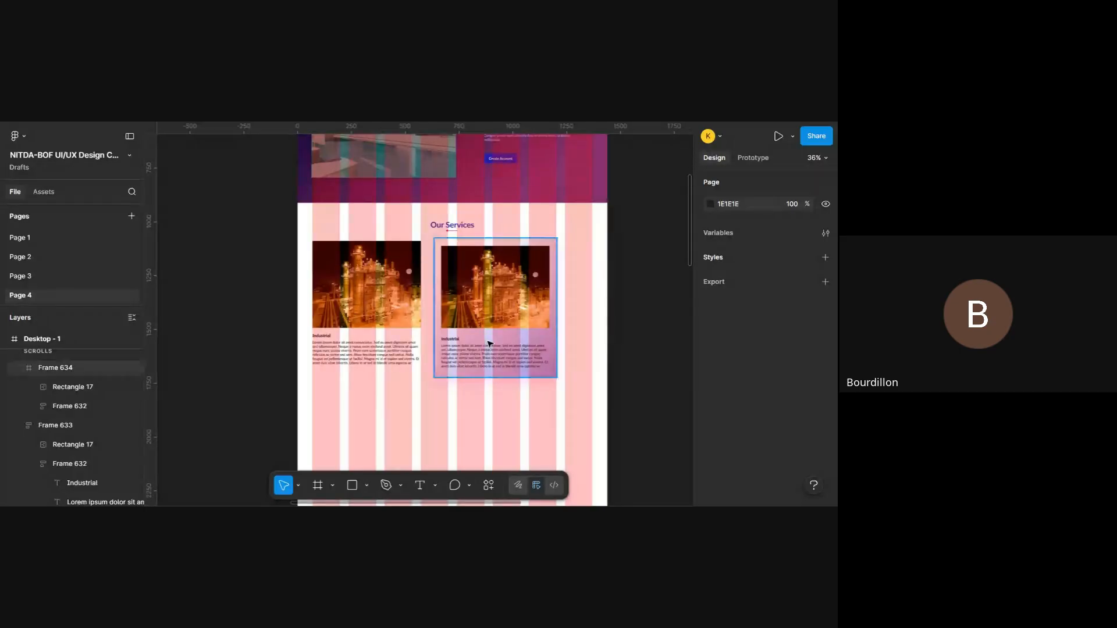
scroll(490, 343, "up", 3)
scroll(490, 344, "up", 1)
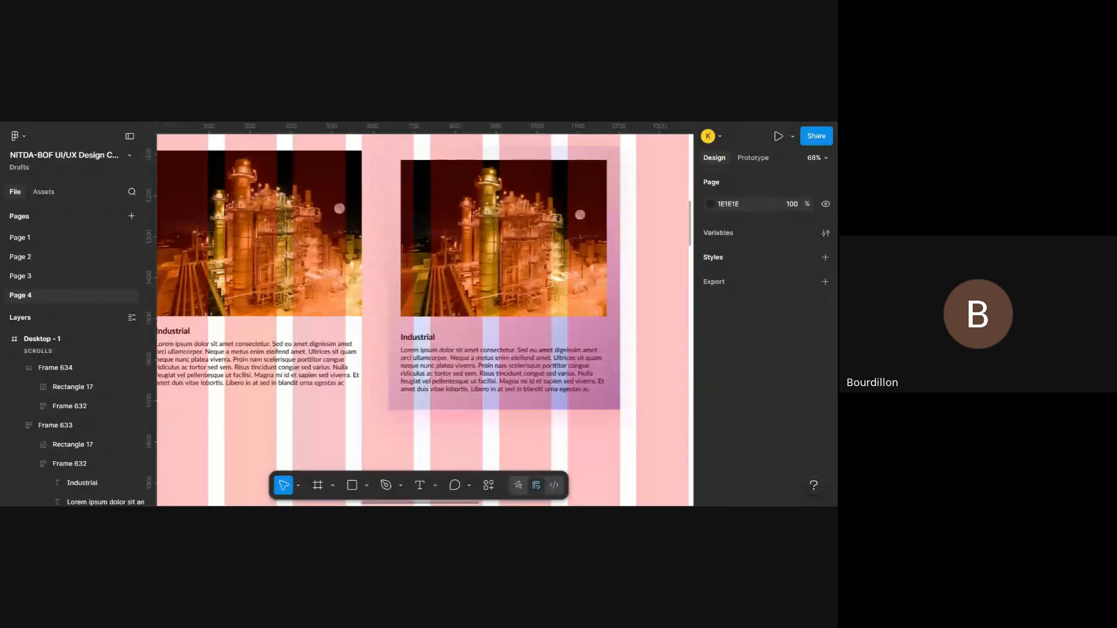
- Examine the two service cards in the prototype preview, then return to the design with the layout guides shown
key("ctrl+Tab")
scroll(477, 260, "up", 9)
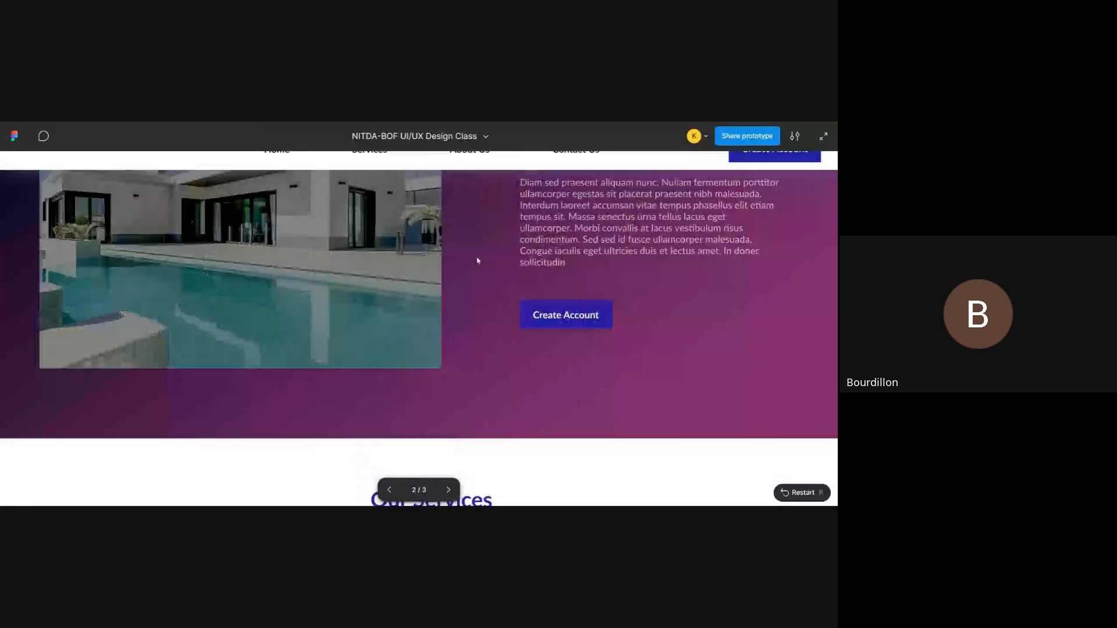
scroll(477, 260, "down", 9)
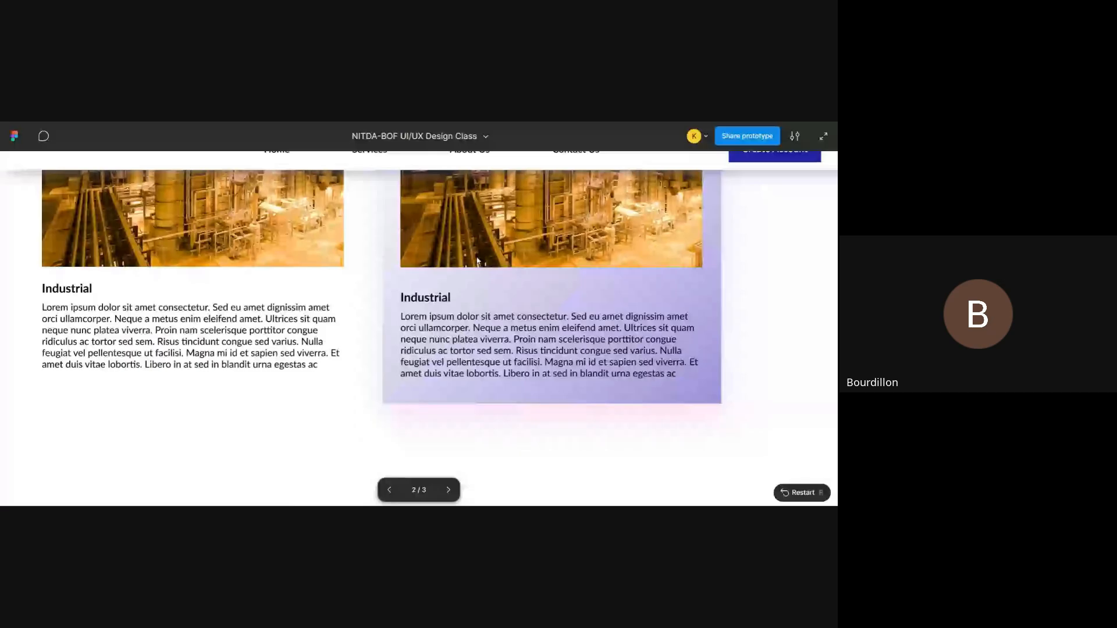
scroll(478, 261, "up", 3)
scroll(477, 261, "down", 2)
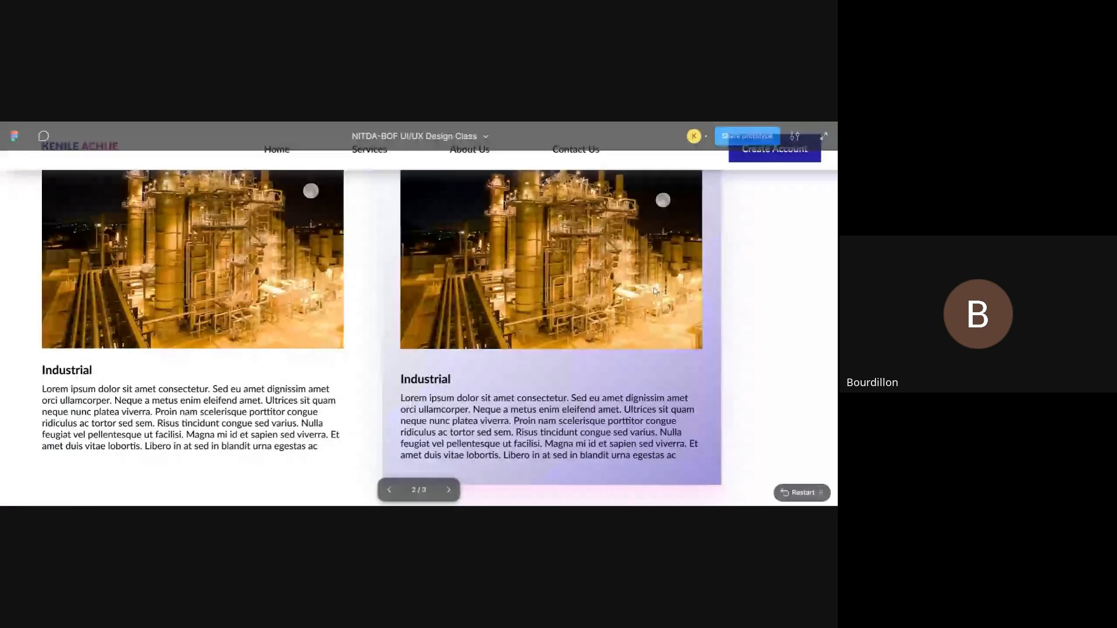
scroll(618, 322, "up", 2)
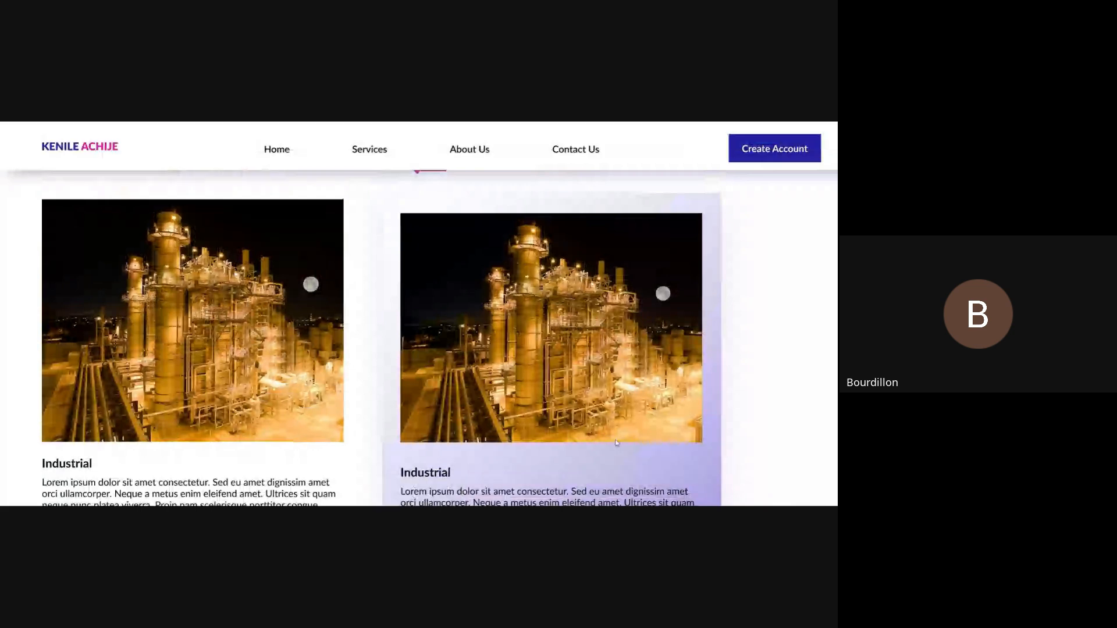
scroll(611, 332, "down", 1)
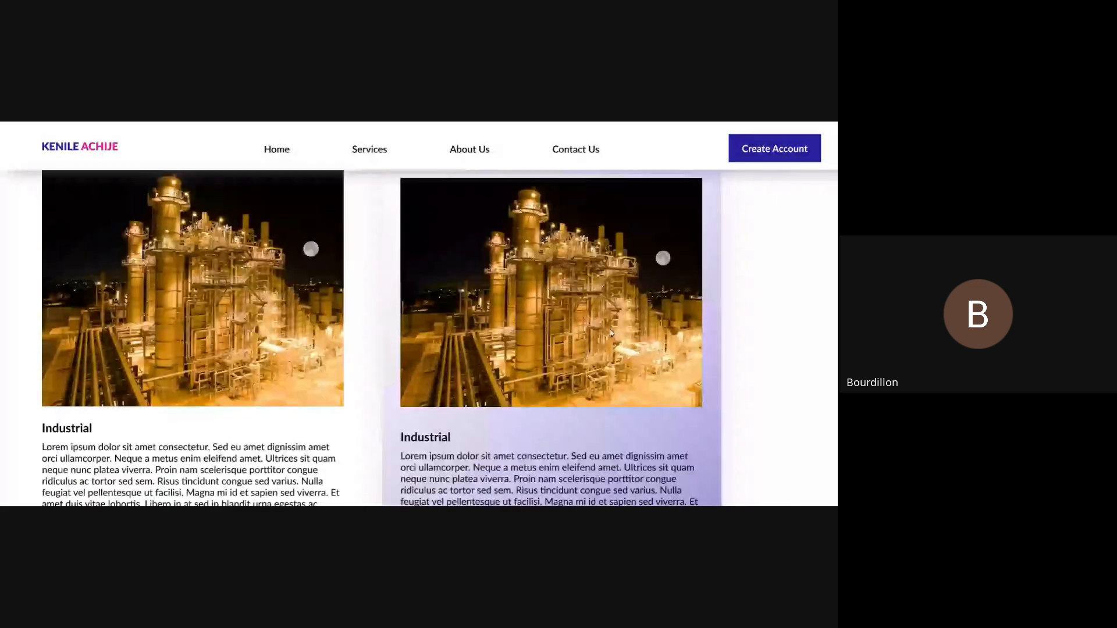
scroll(611, 332, "up", 1)
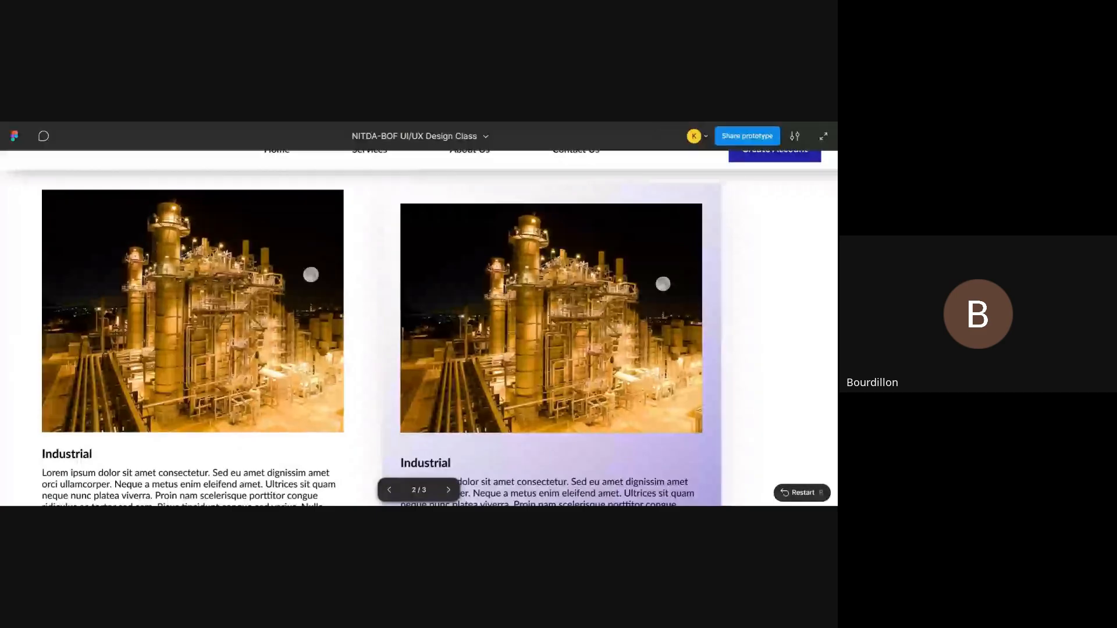
scroll(530, 217, "down", 3)
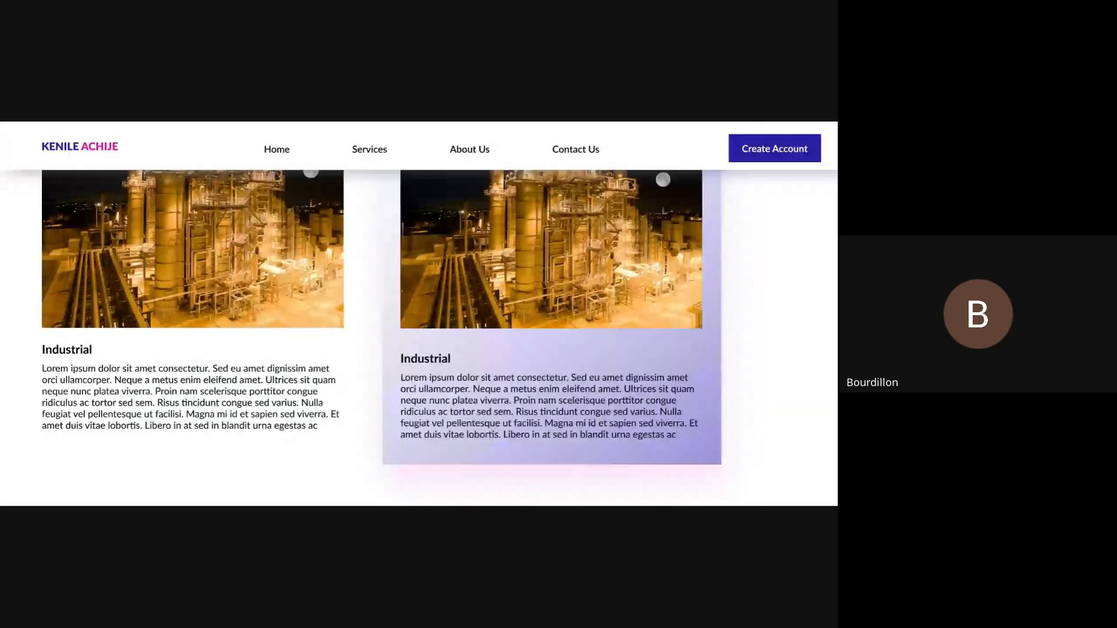
mouse_move(495, 123)
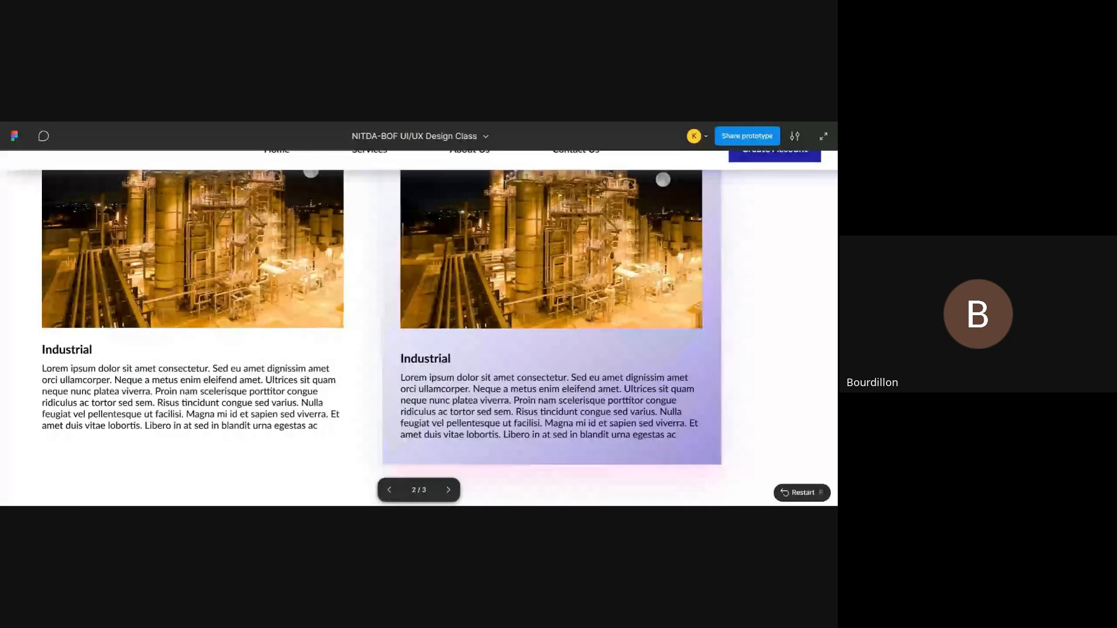
key("ctrl+Tab")
key("shift+g")
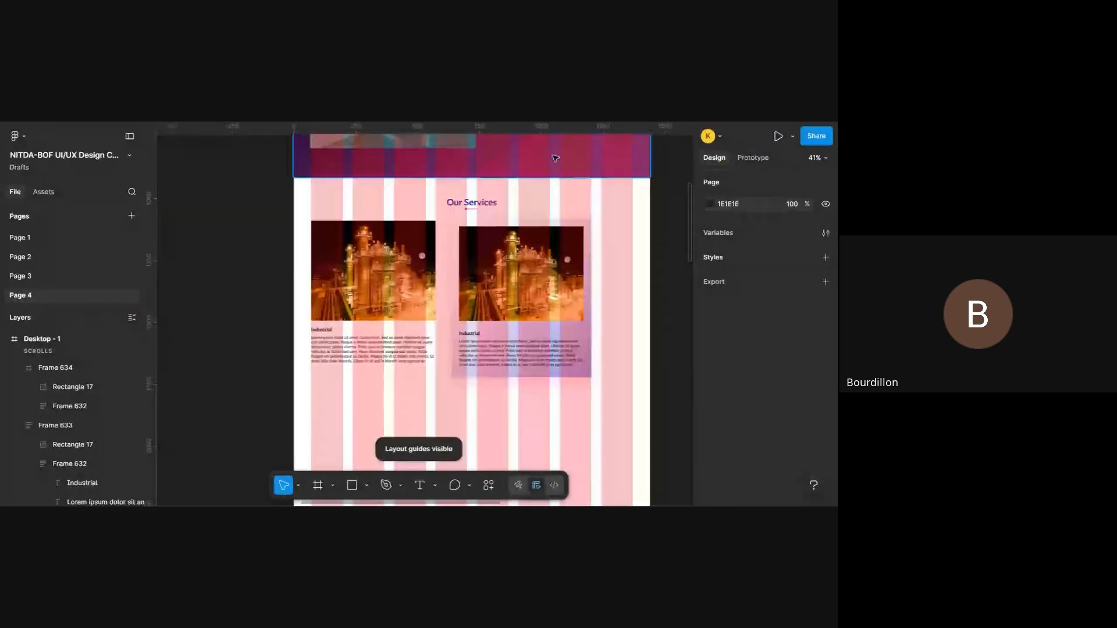
double_click(543, 279)
scroll(543, 279, "up", 3, "ctrl")
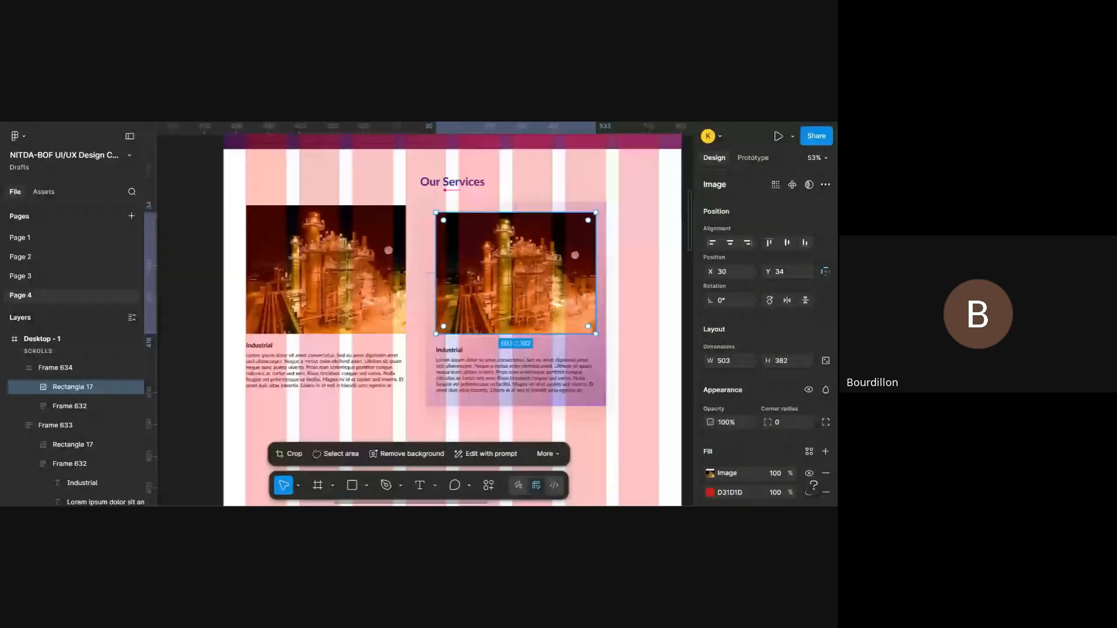
scroll(543, 278, "up", 1, "ctrl")
key("k")
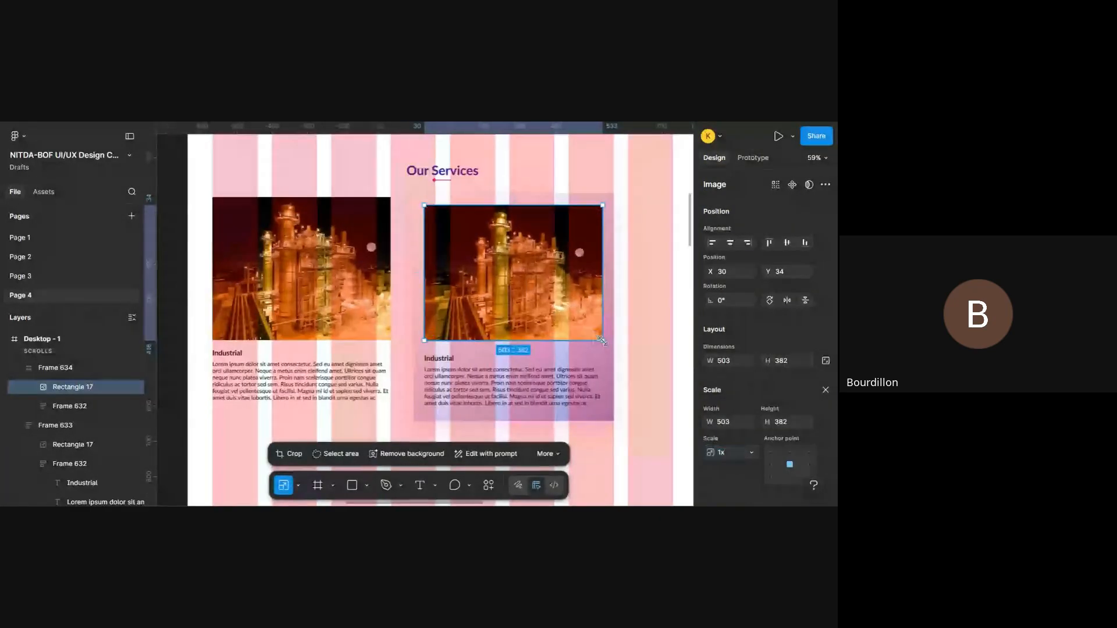
left_click_drag(601, 340, 551, 309)
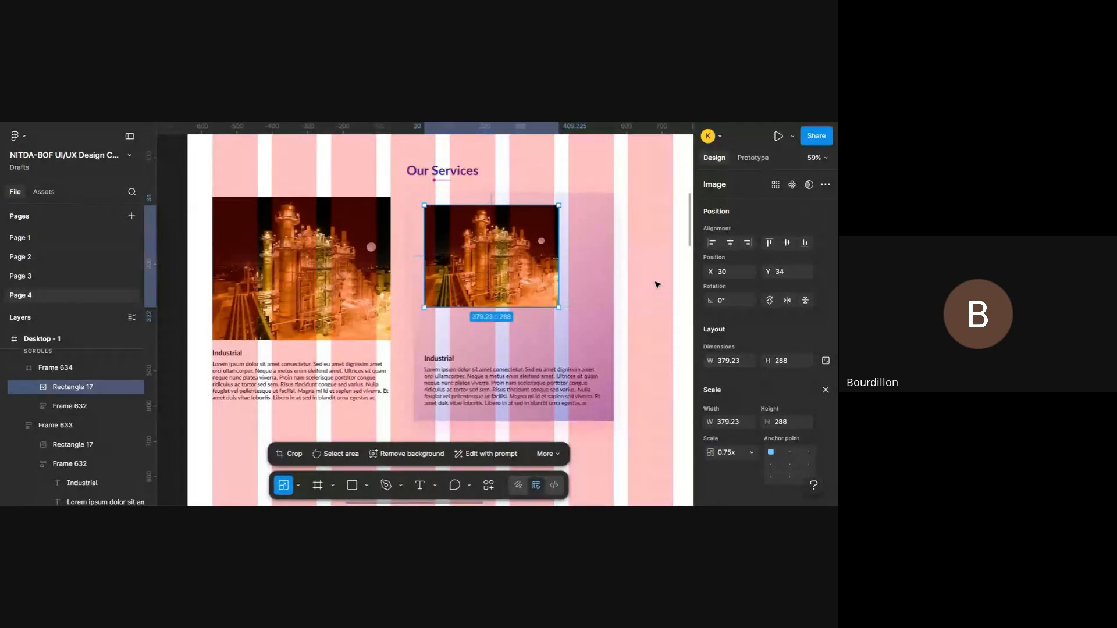
key("ctrl+z")
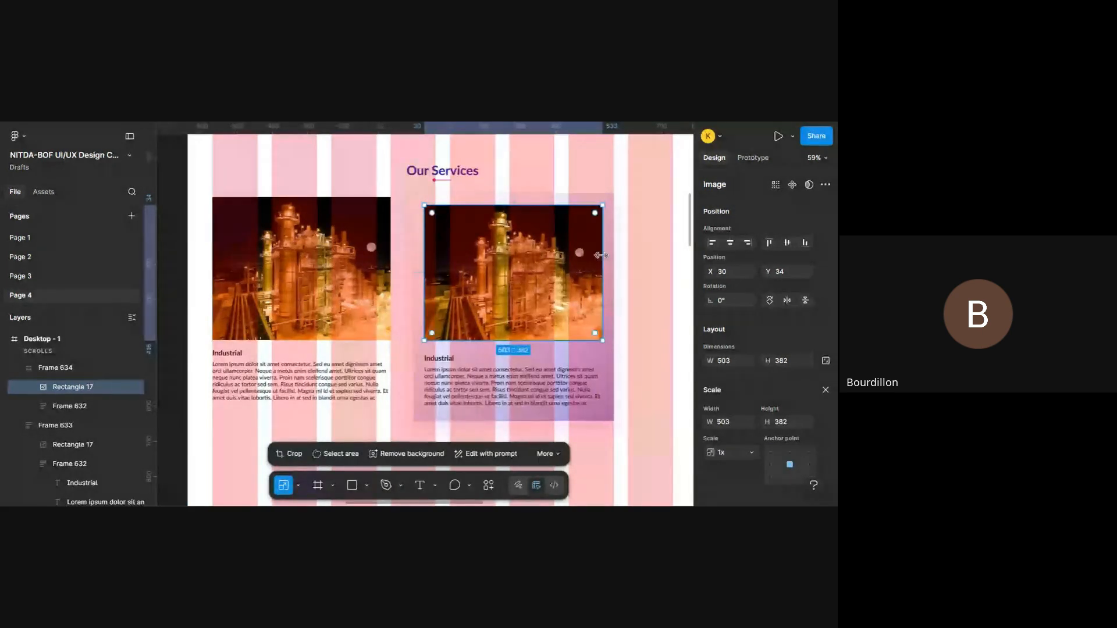
- Apply auto layout to Frame 634 and scale its industrial image down to about 353 px wide
left_click(612, 257)
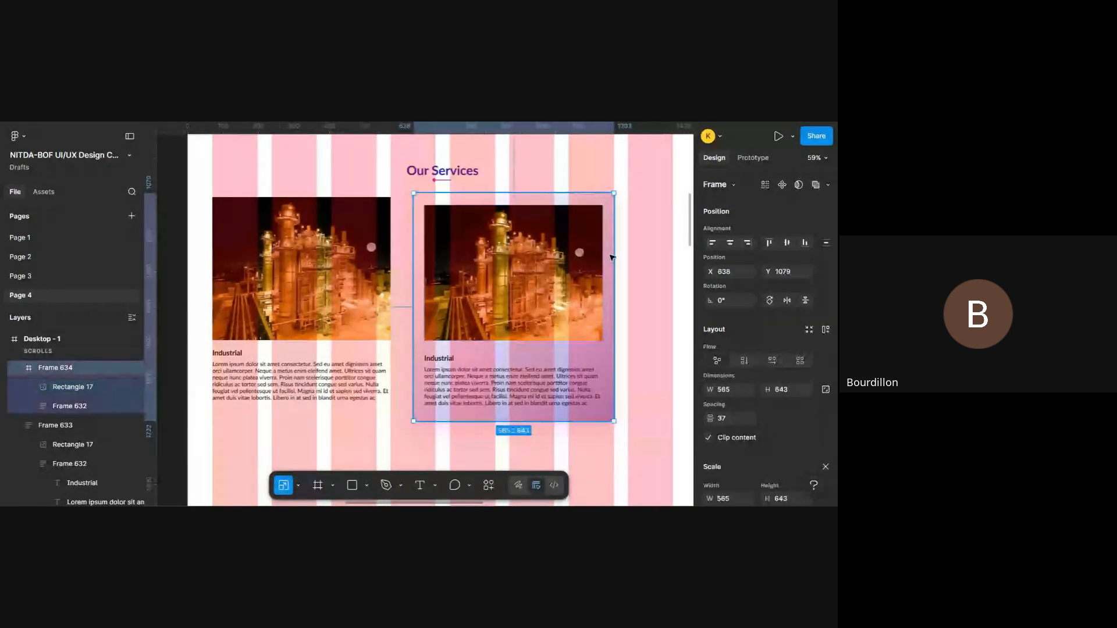
key("shift+a")
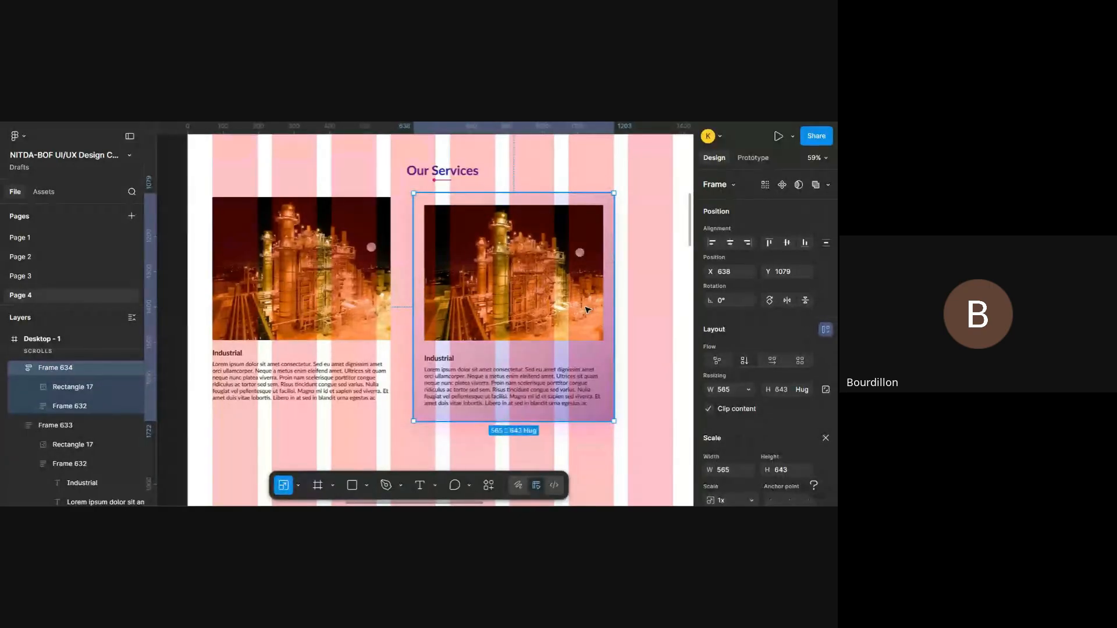
left_click(587, 309)
left_click_drag(603, 339, 550, 300)
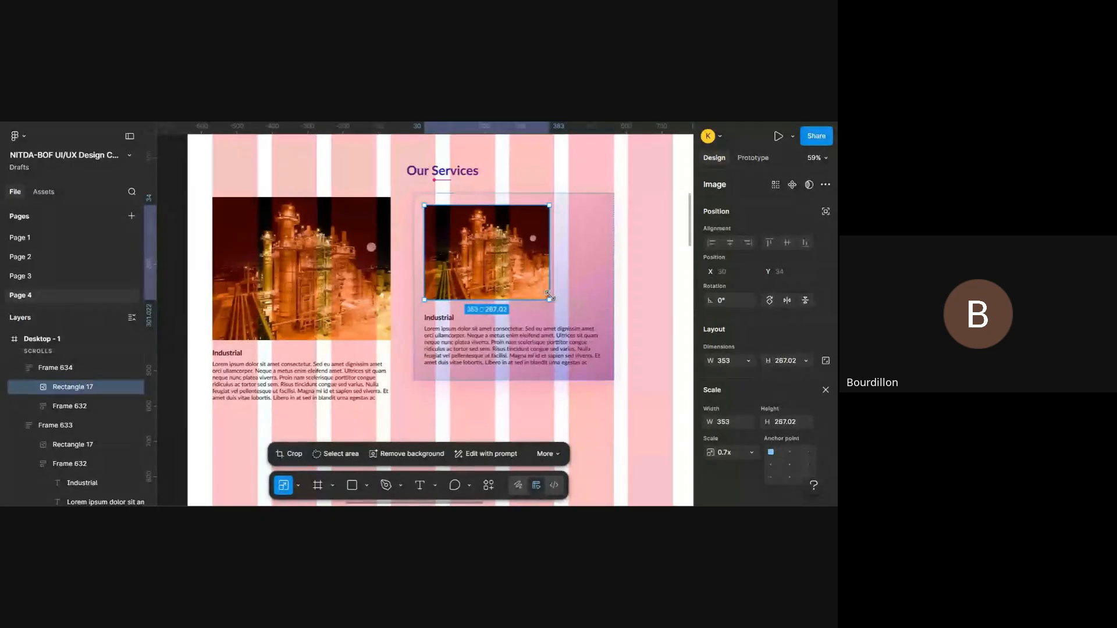
- Scale the Industrial text block, Frame 632, in the lilac card down to about 365 px wide
left_click(596, 353)
left_click_drag(604, 366, 553, 344)
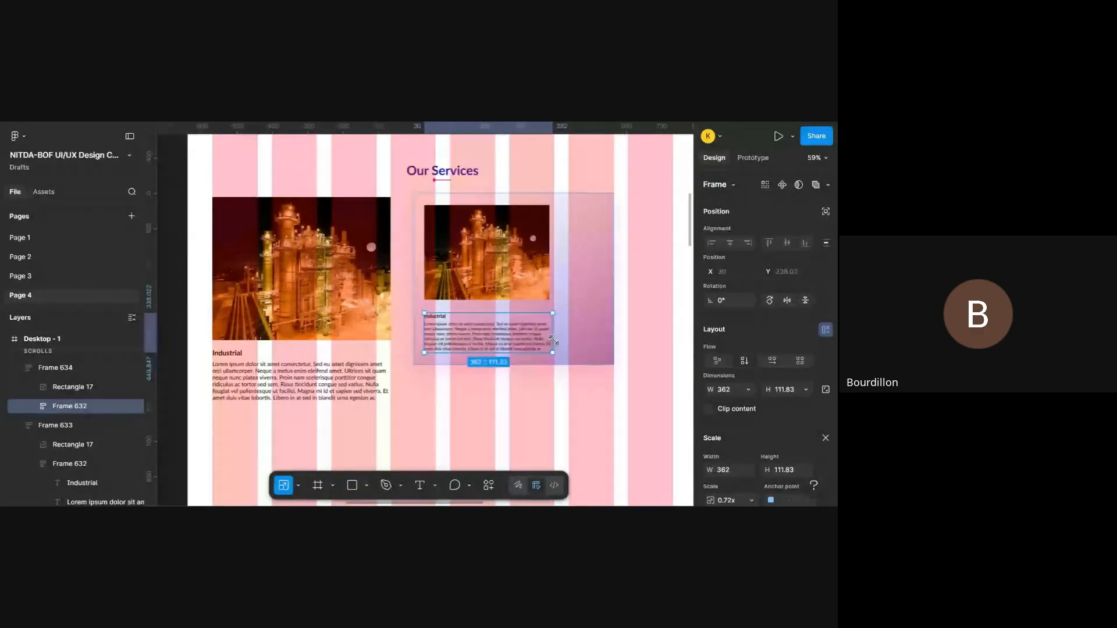
key("v")
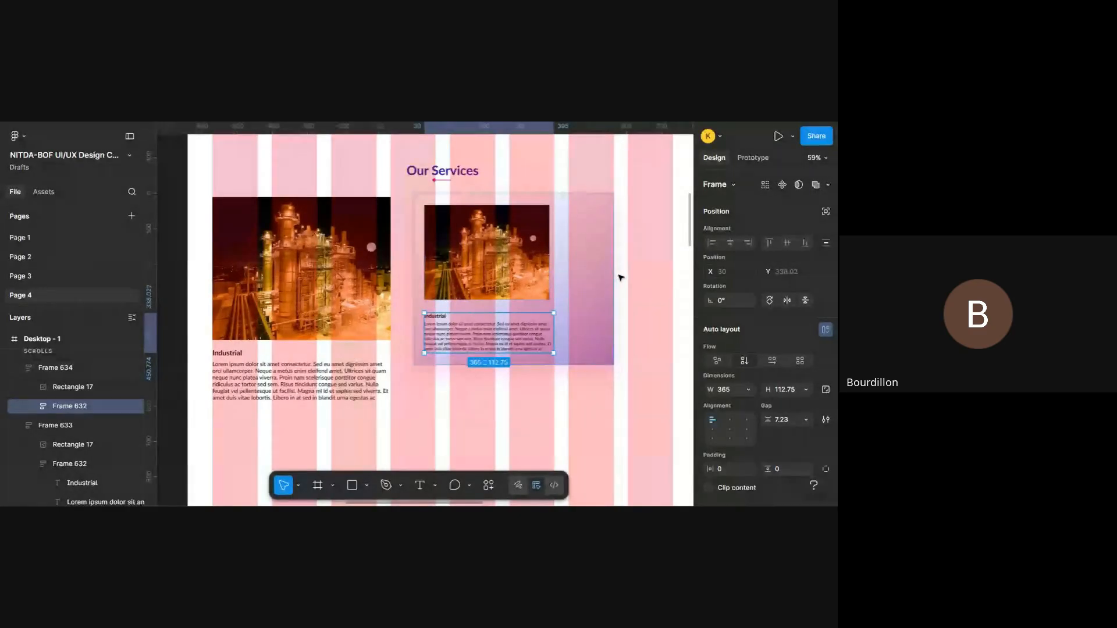
- Narrow Frame 634 to about 437 px around its contents and set its auto layout alignment to centre
left_click(604, 261)
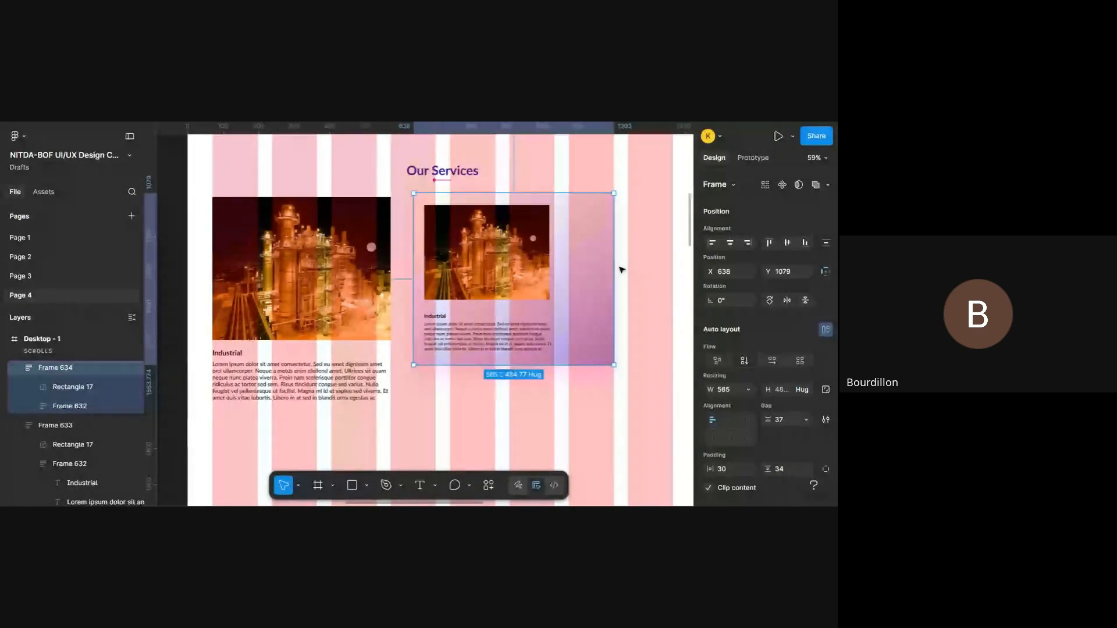
left_click_drag(615, 263, 566, 260)
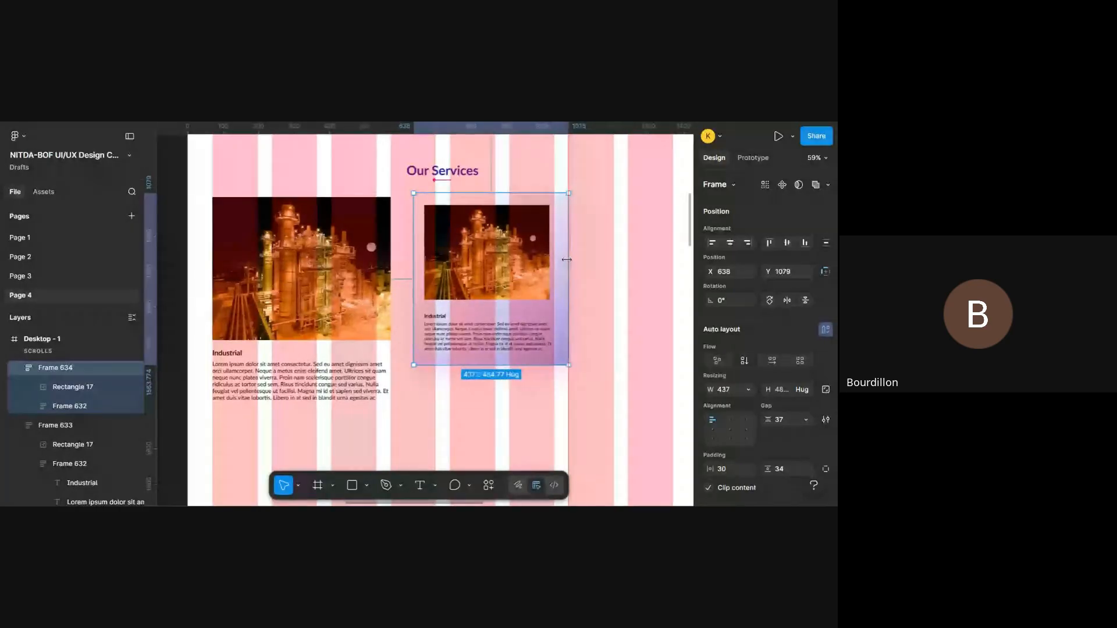
left_click(731, 430)
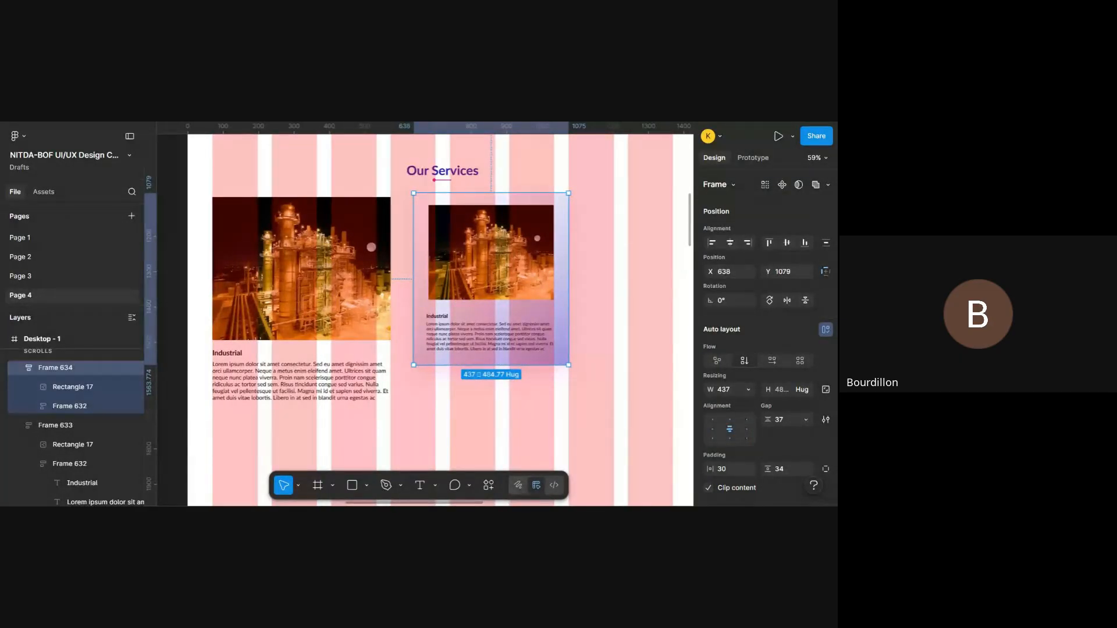
- Examine the size and spacing of the reduced lilac card against the larger card in the prototype preview
key("ctrl+Tab")
scroll(479, 222, "down", 2)
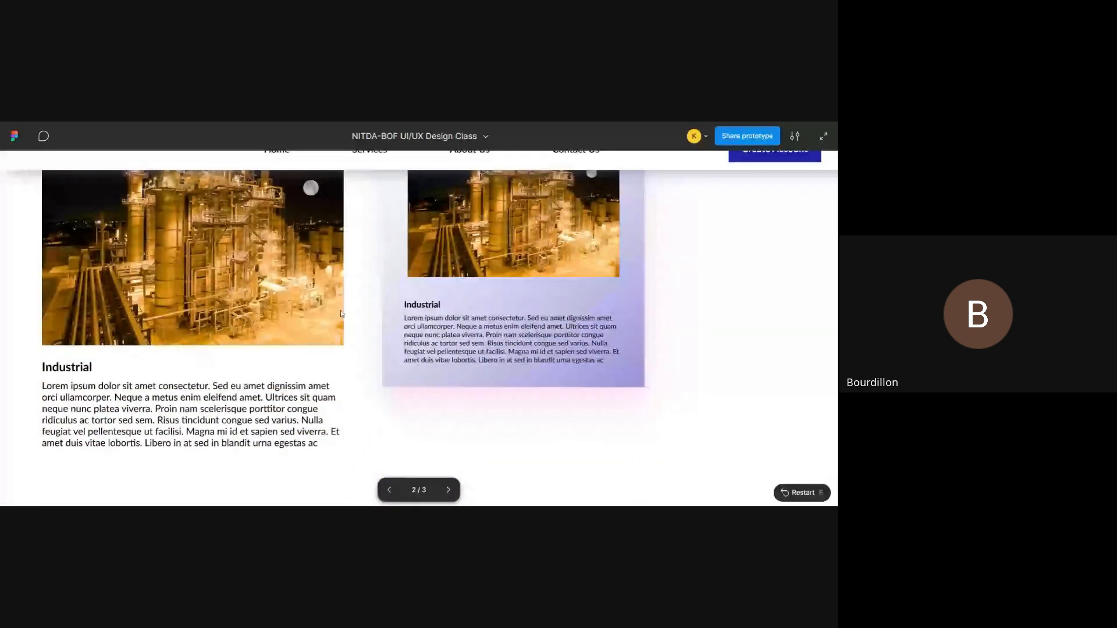
scroll(575, 394, "up", 2)
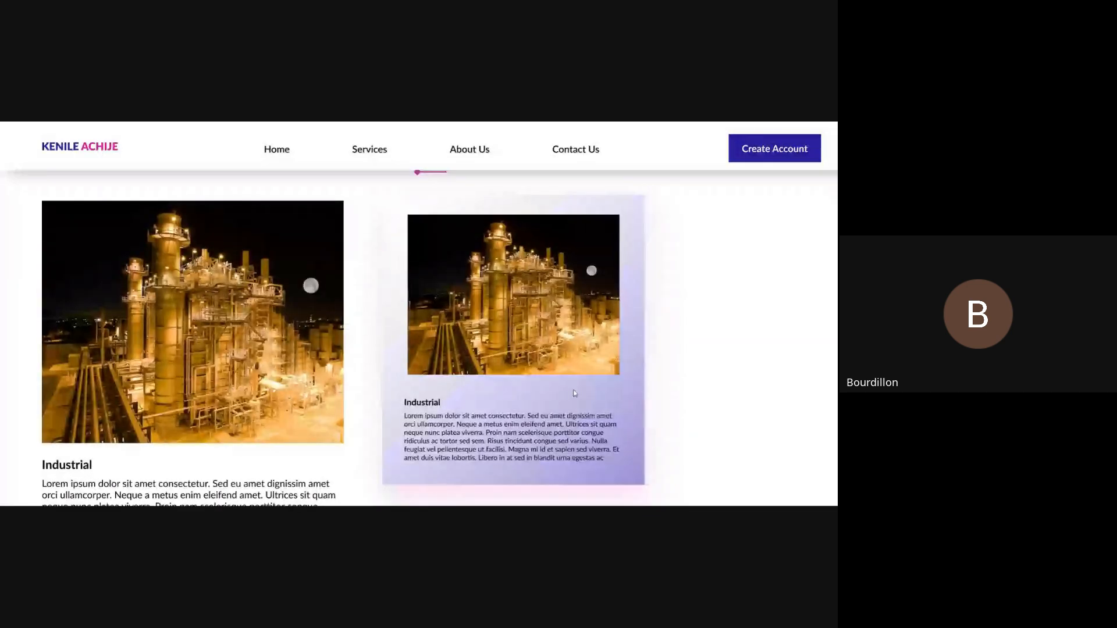
scroll(574, 393, "down", 1)
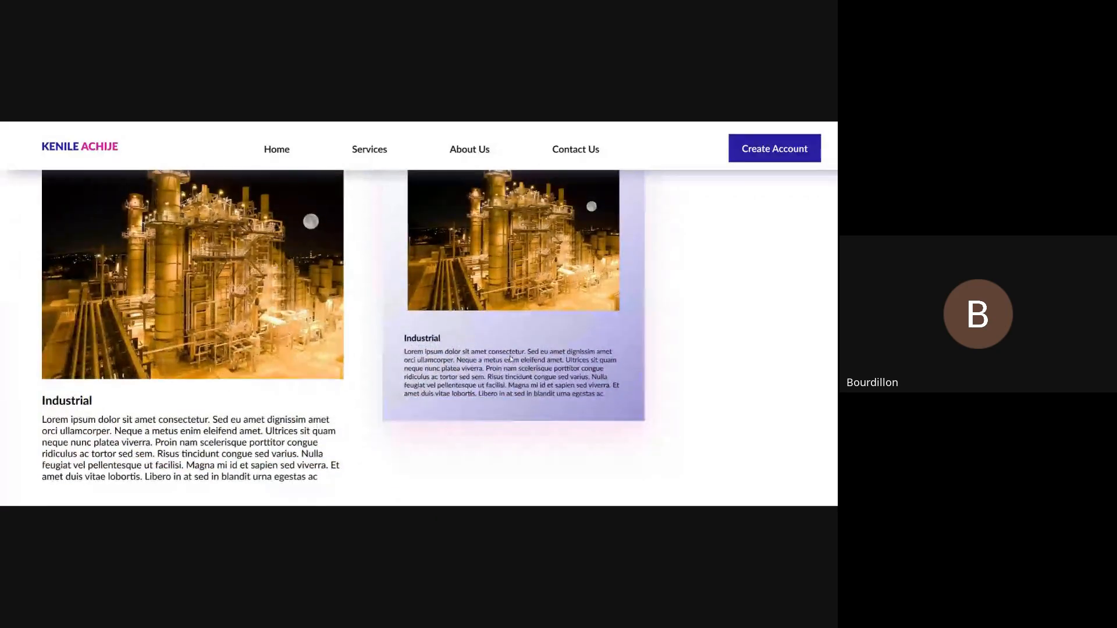
scroll(510, 358, "up", 2)
scroll(510, 355, "down", 2)
scroll(510, 355, "up", 1)
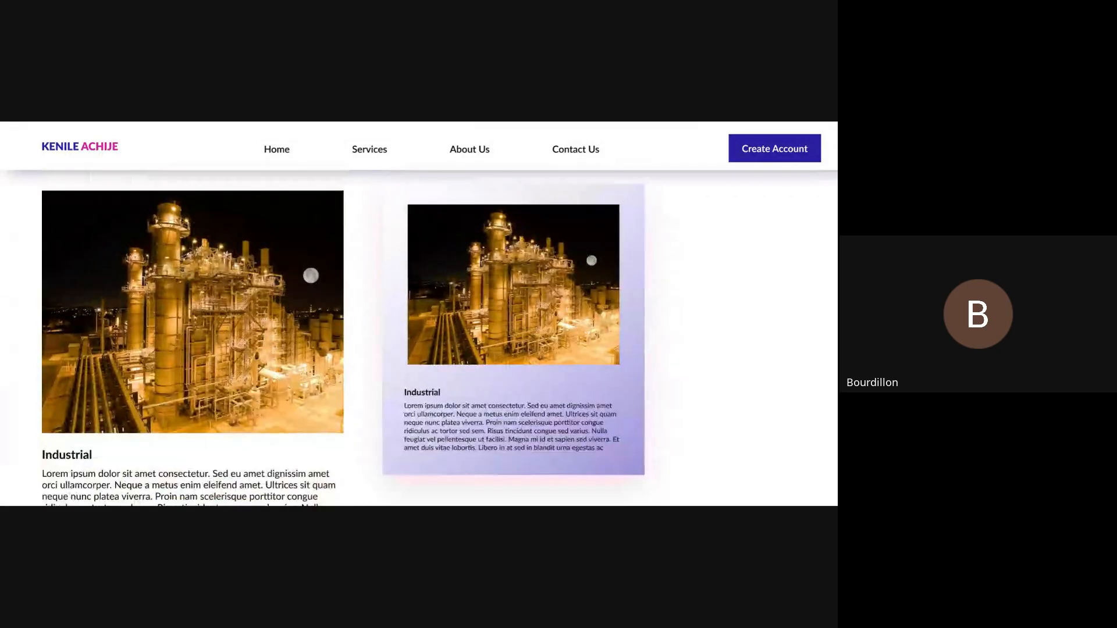
scroll(494, 125, "down", 2)
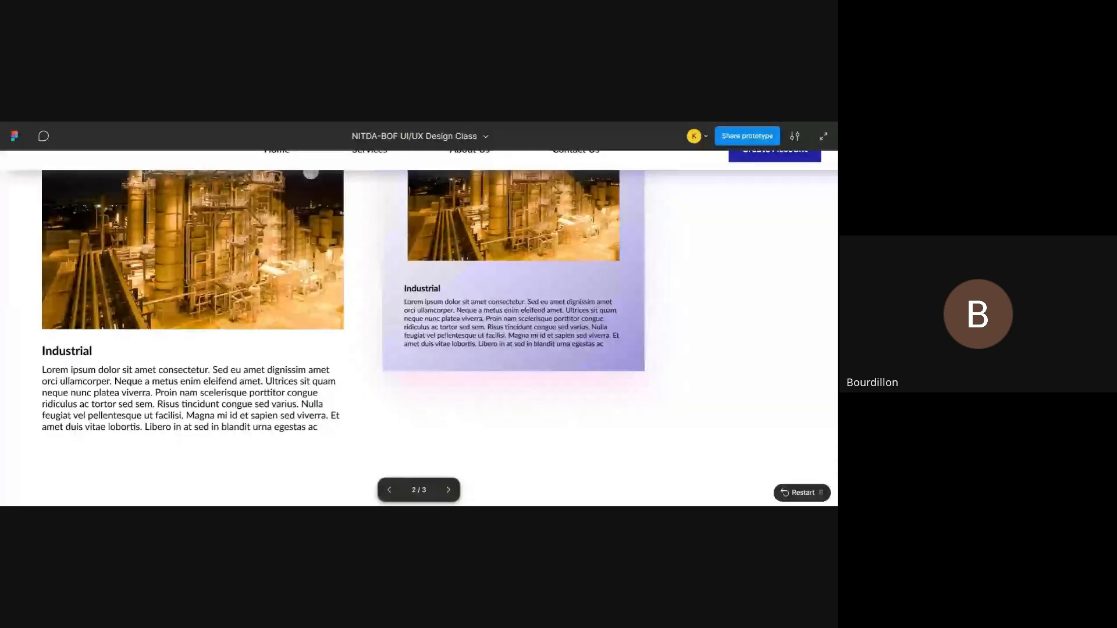
- Delete the plain Frame 633 card from the design and move Frame 634 into its place at X 70, Y 1069
key("ctrl+shift+Tab")
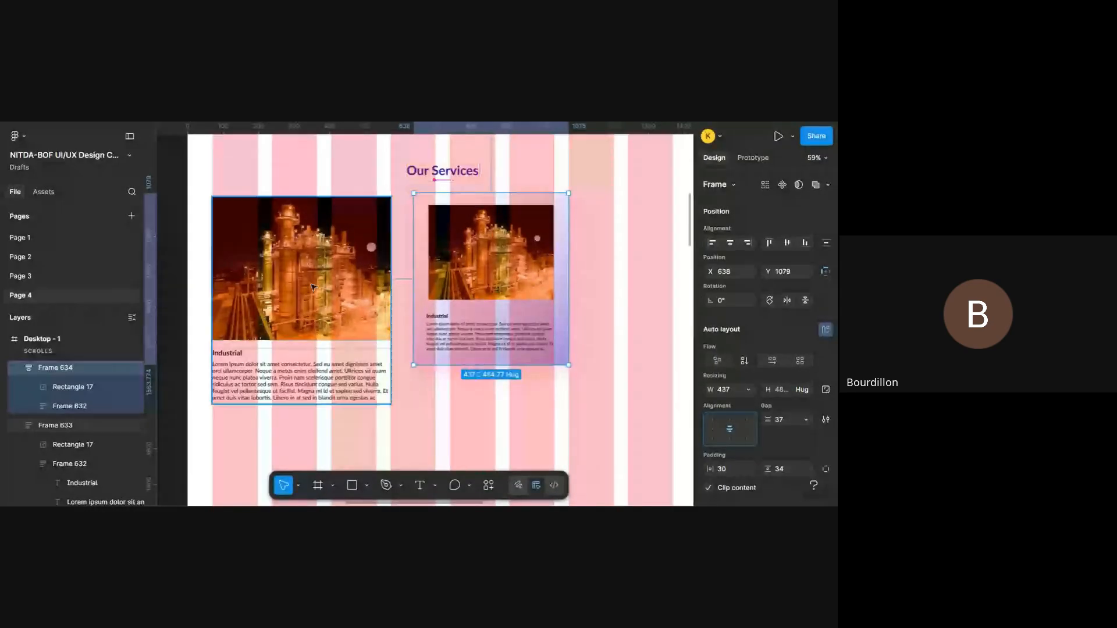
left_click(313, 287)
key("Delete")
left_click(475, 271)
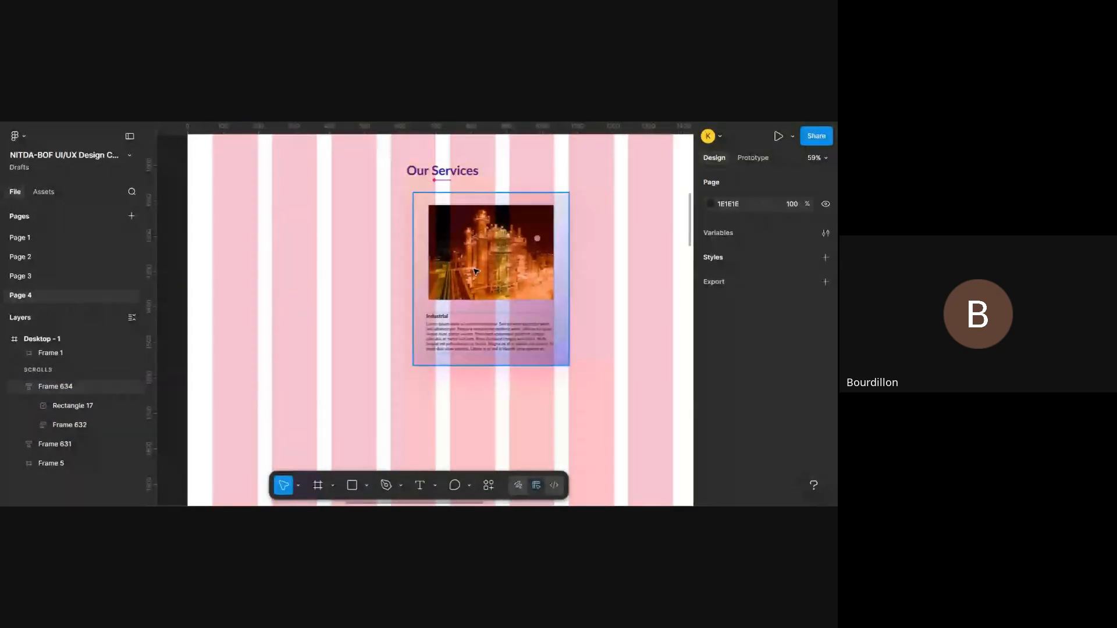
left_click_drag(475, 271, 274, 267)
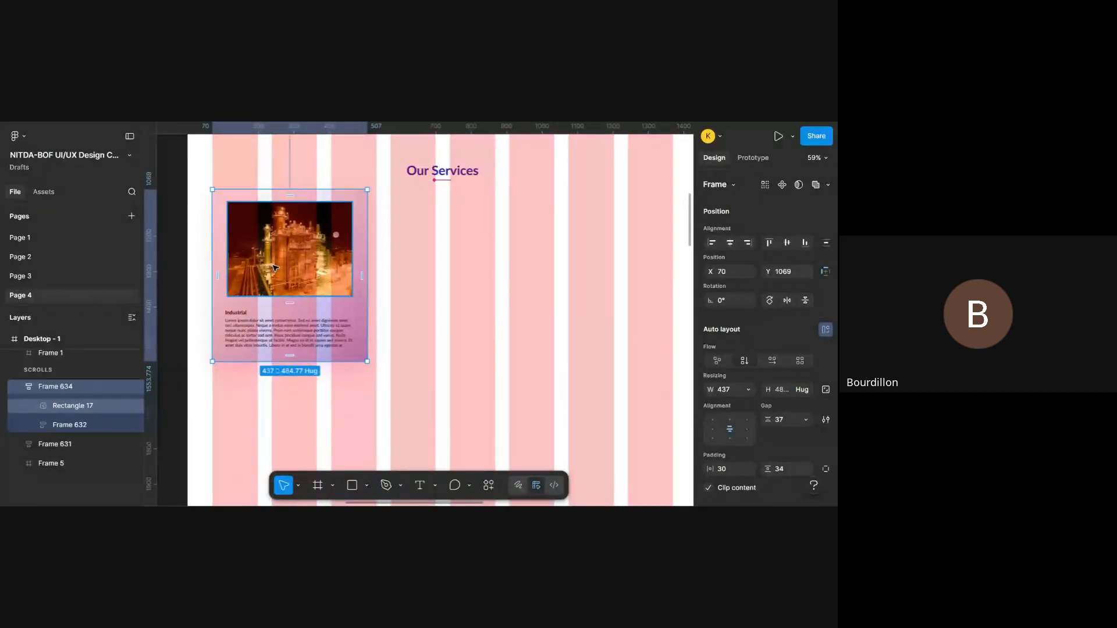
- Duplicate Frame 634, place the copy beside it at about X 573, Y 1083, and reselect the original card
key("ctrl+d")
left_click_drag(287, 267, 452, 273)
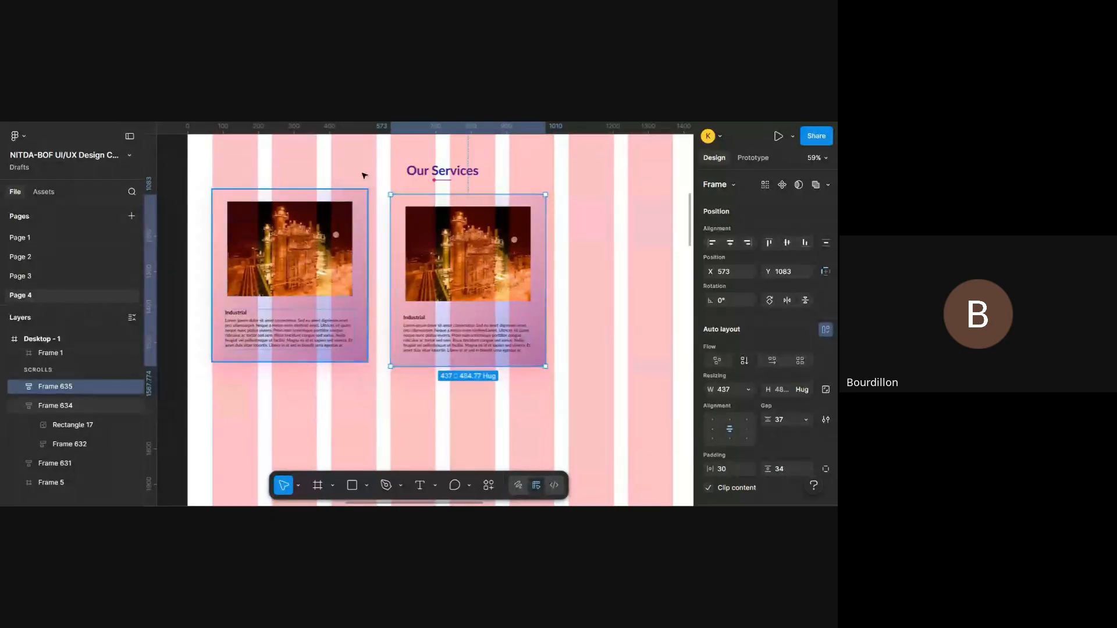
scroll(534, 281, "right", 3)
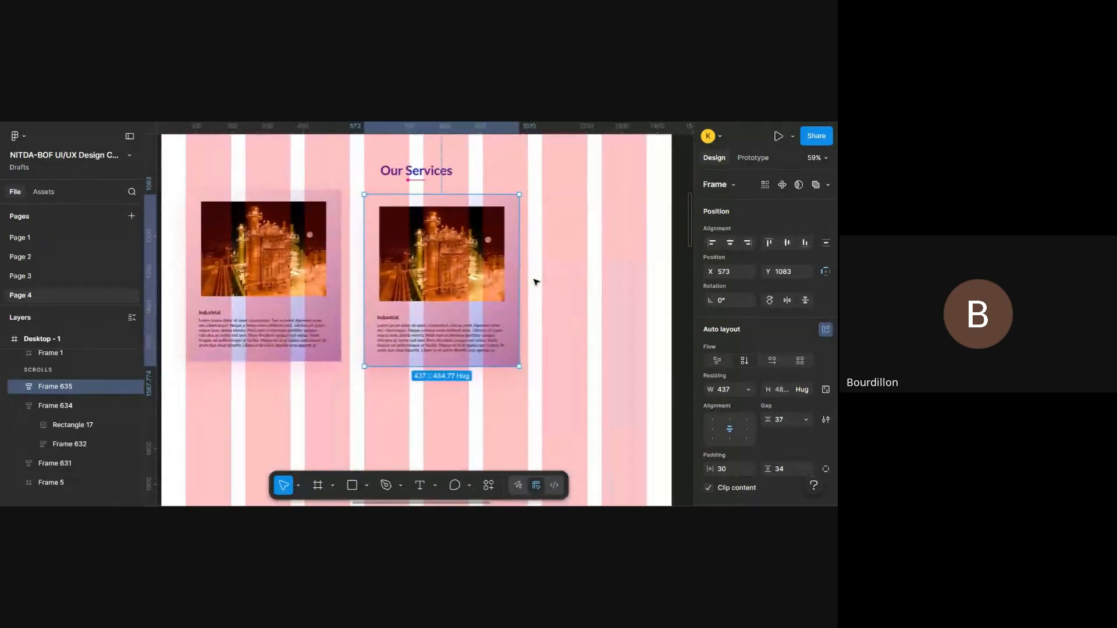
left_click(311, 307)
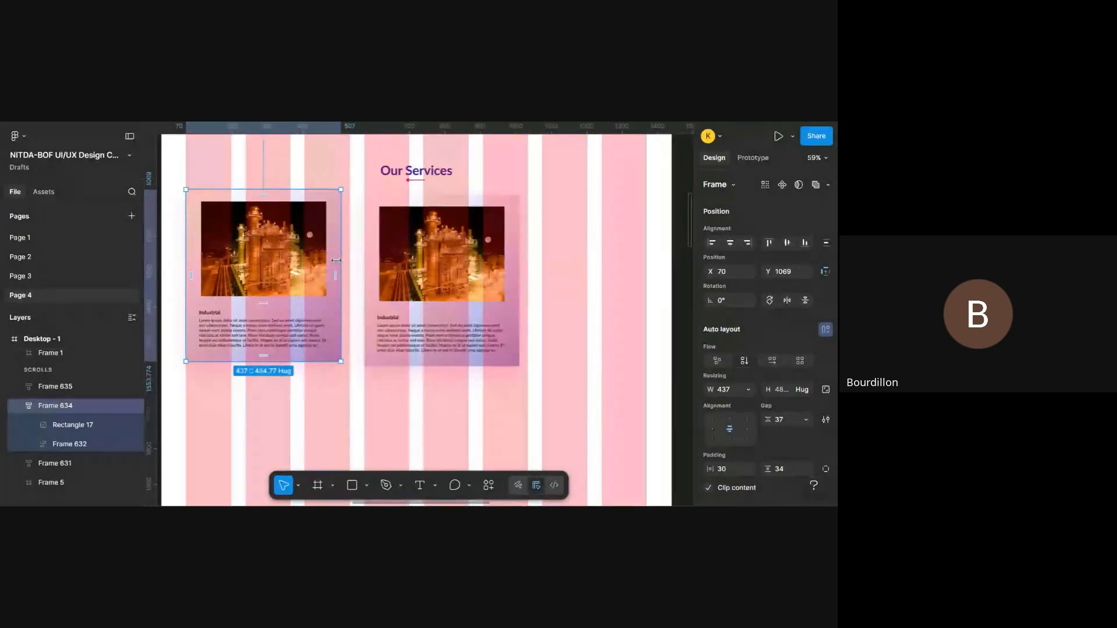
- Widen the Frame 634 card to 463 px so it ends on a layout column edge, and delete the narrower copy beside it
left_click_drag(341, 263, 353, 264)
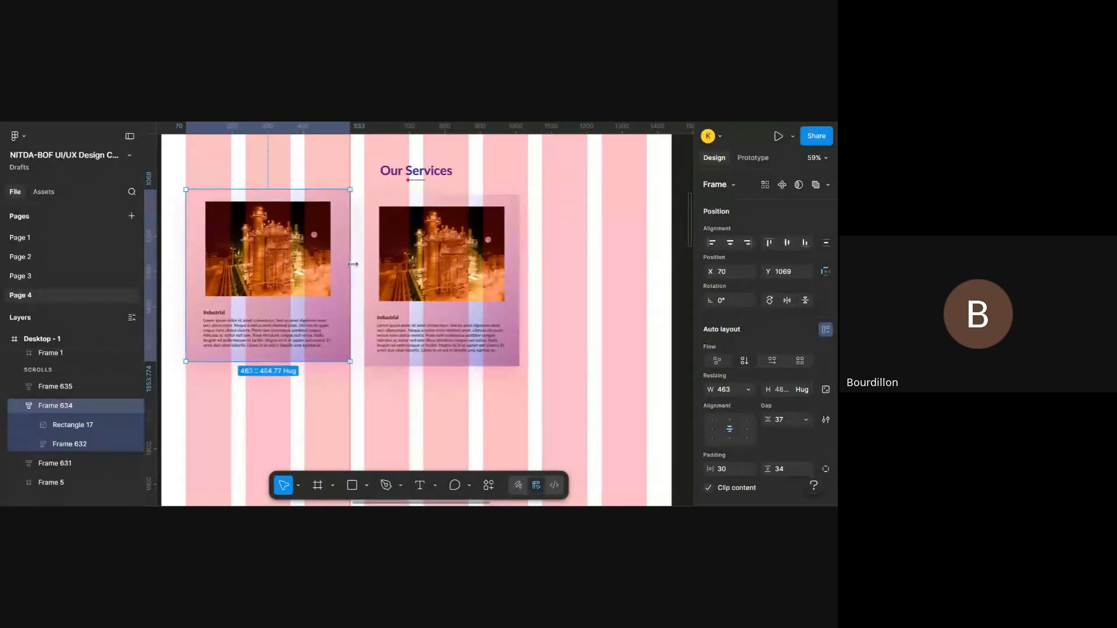
left_click(455, 261)
key("Delete")
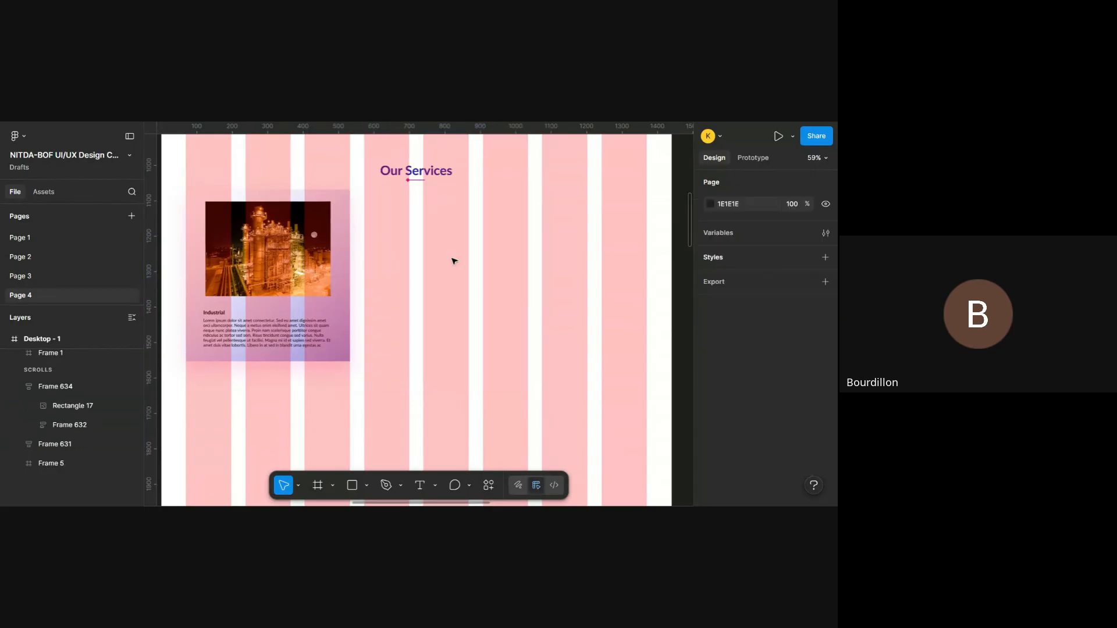
- Duplicate the widened Frame 634 card twice in an evenly spaced row, placing the copies at X 572 and X 1074, Y 1069
left_click(285, 276)
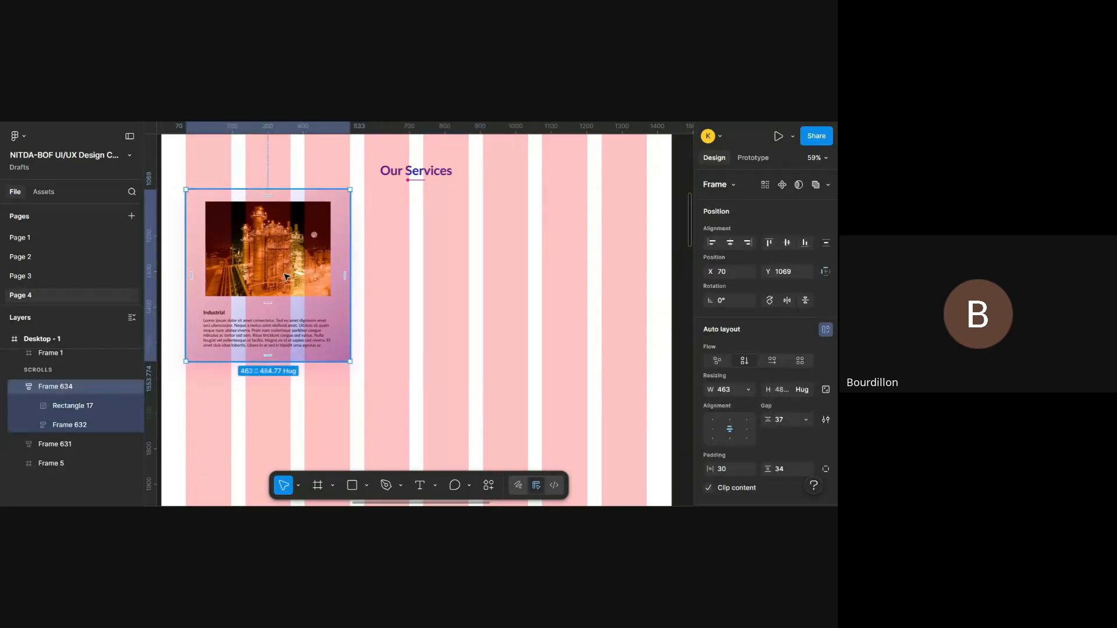
left_click_drag(285, 275, 463, 275)
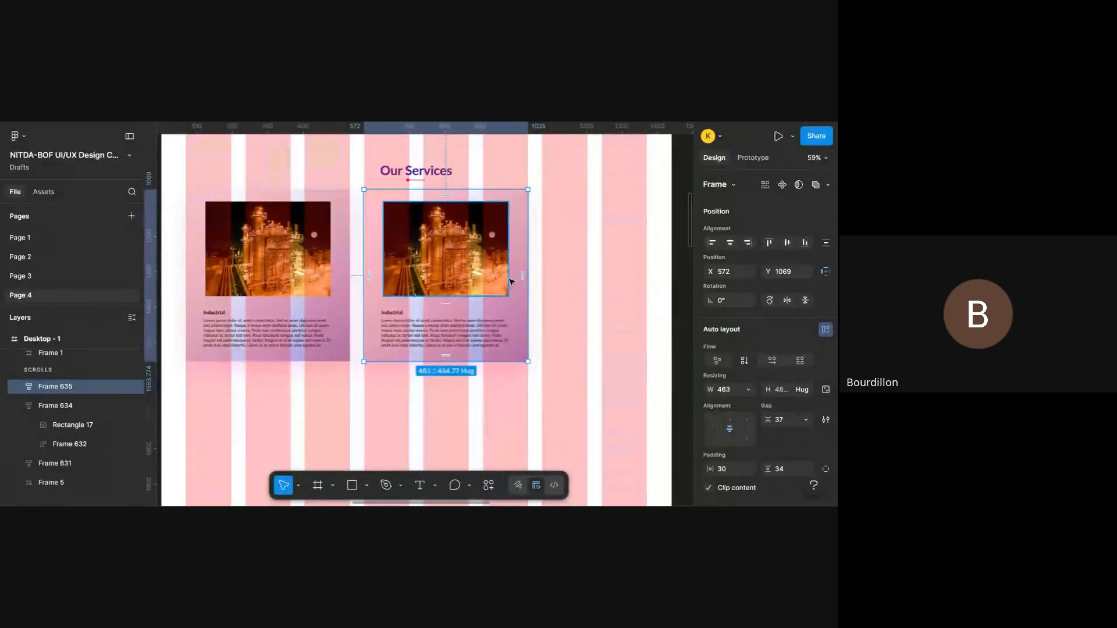
key("ctrl+d")
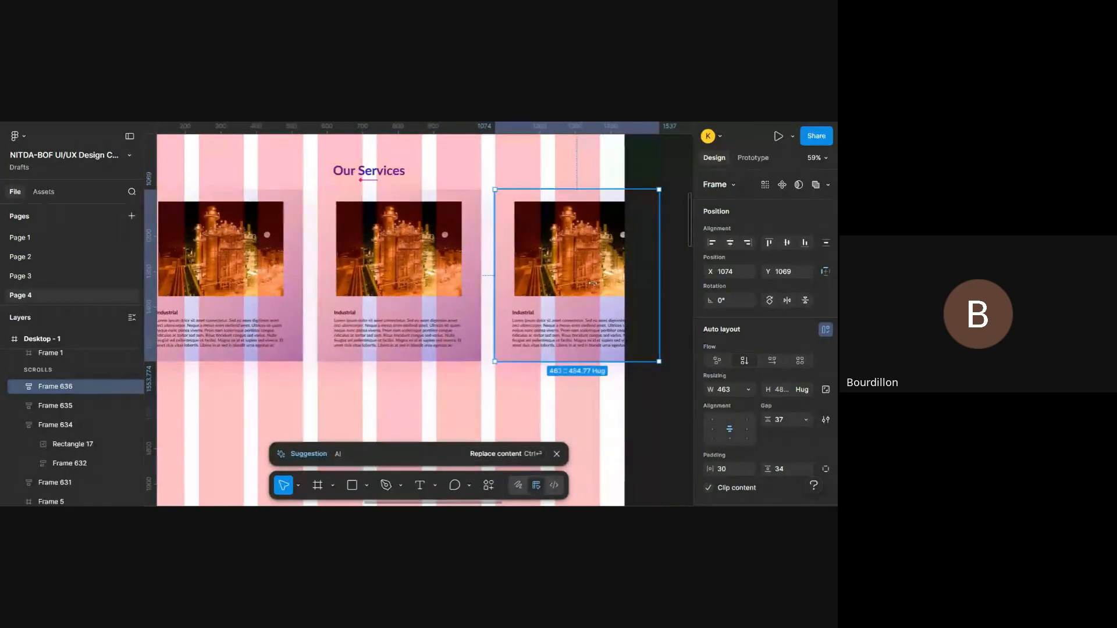
scroll(533, 269, "left", 1)
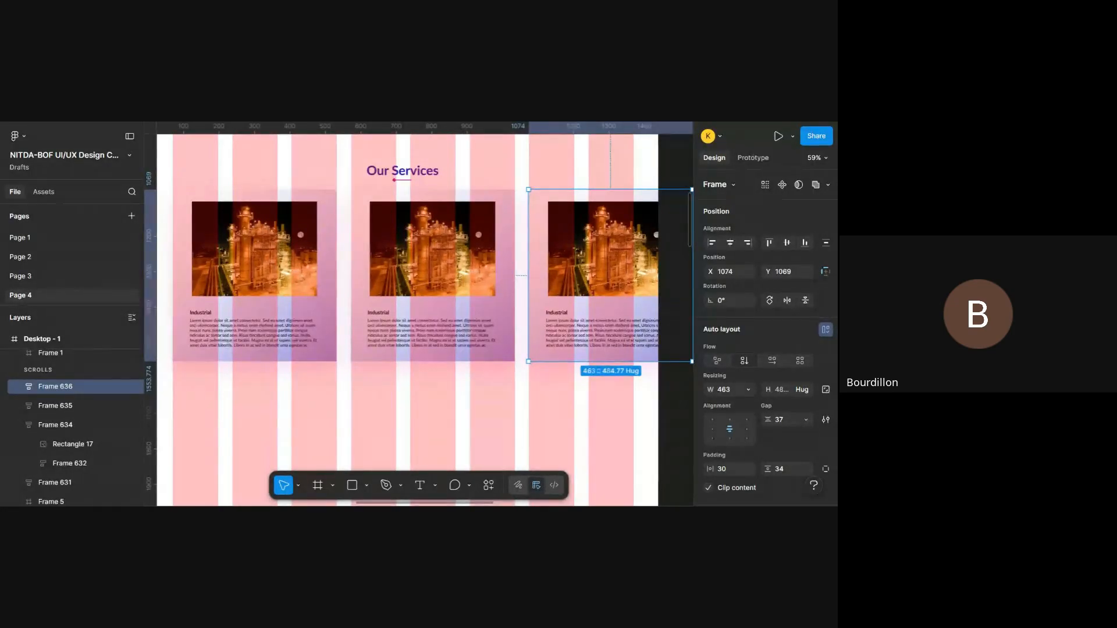
- Switch to the prototype preview and examine the row of three service cards, including its sideways overflow
key("ctrl+Tab")
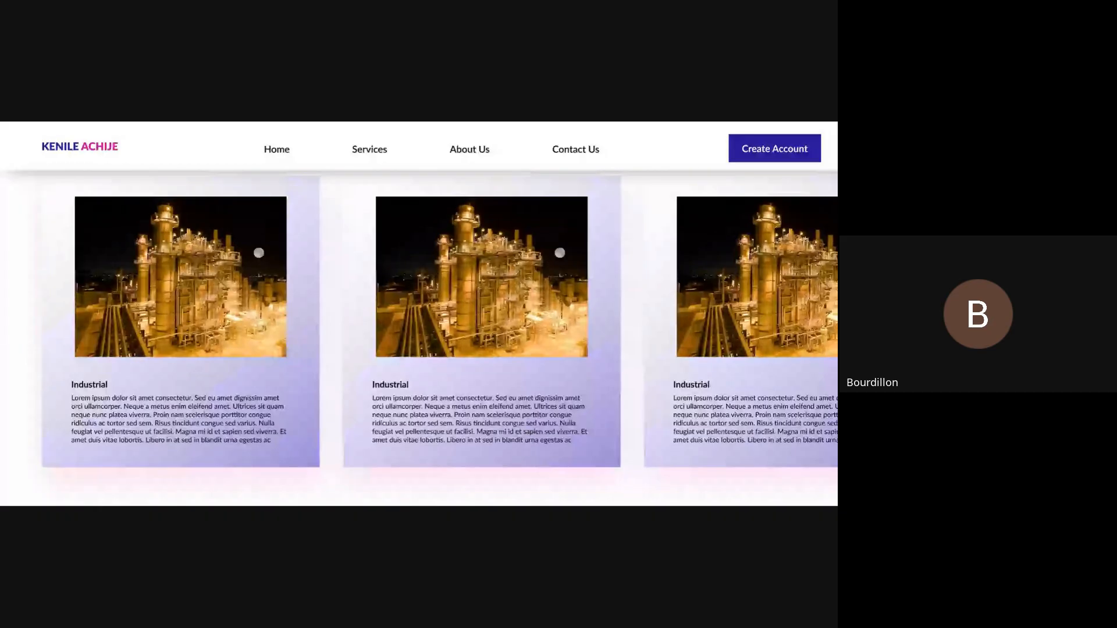
scroll(281, 326, "right", 1)
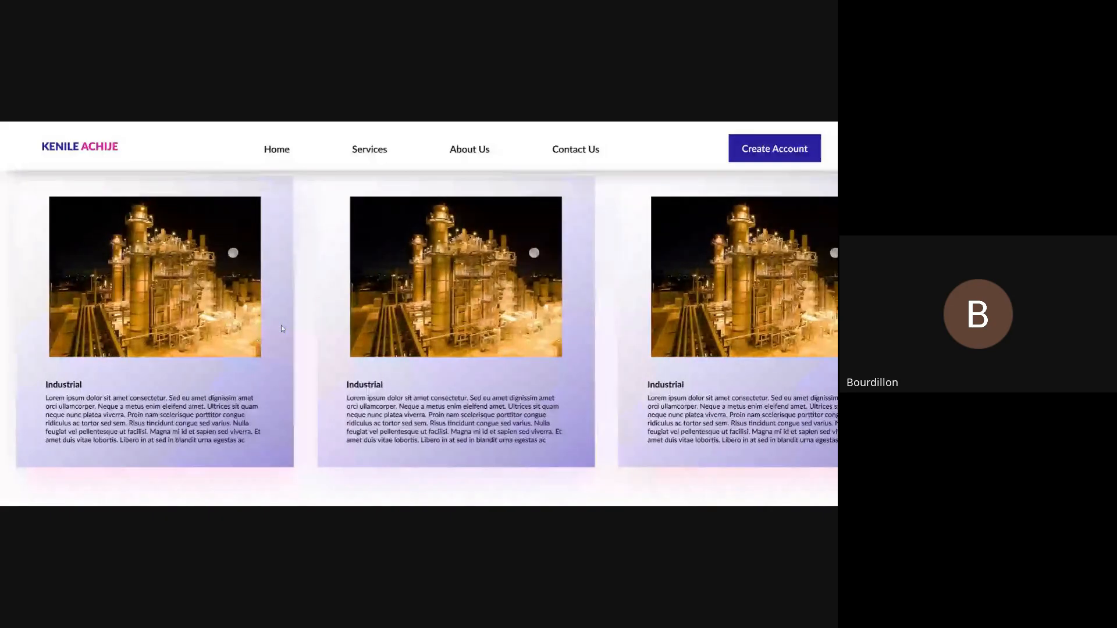
scroll(258, 343, "left", 1)
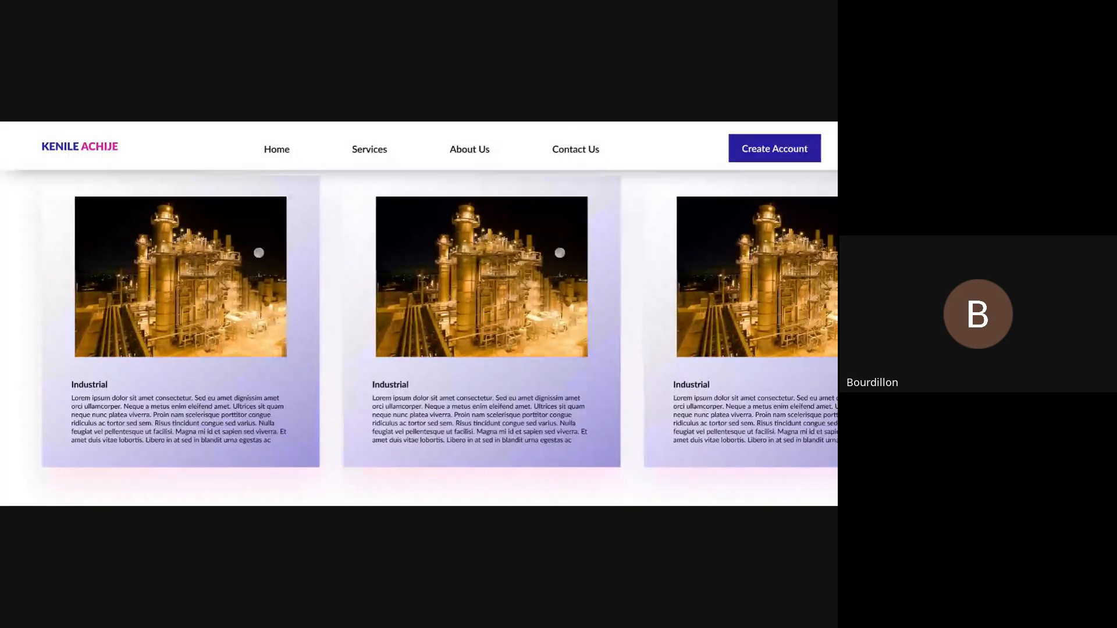
- Return to the design canvas, delete both copies of the service card, and narrow the remaining Frame 634 card to 414 px
key("ctrl+shift+Tab")
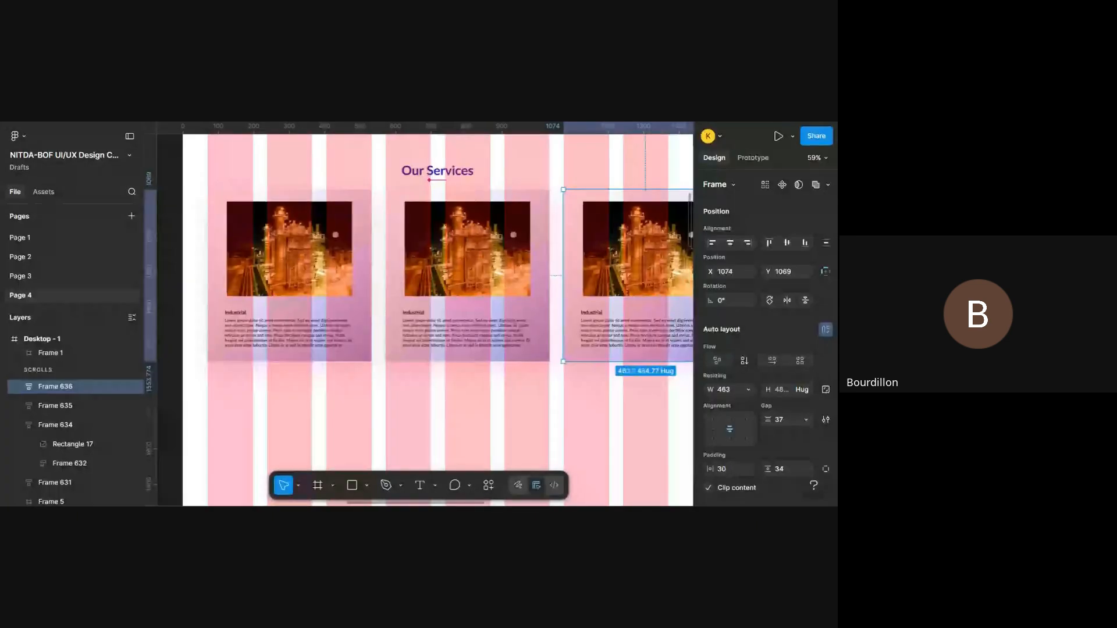
scroll(633, 212, "right", 2)
key("Delete")
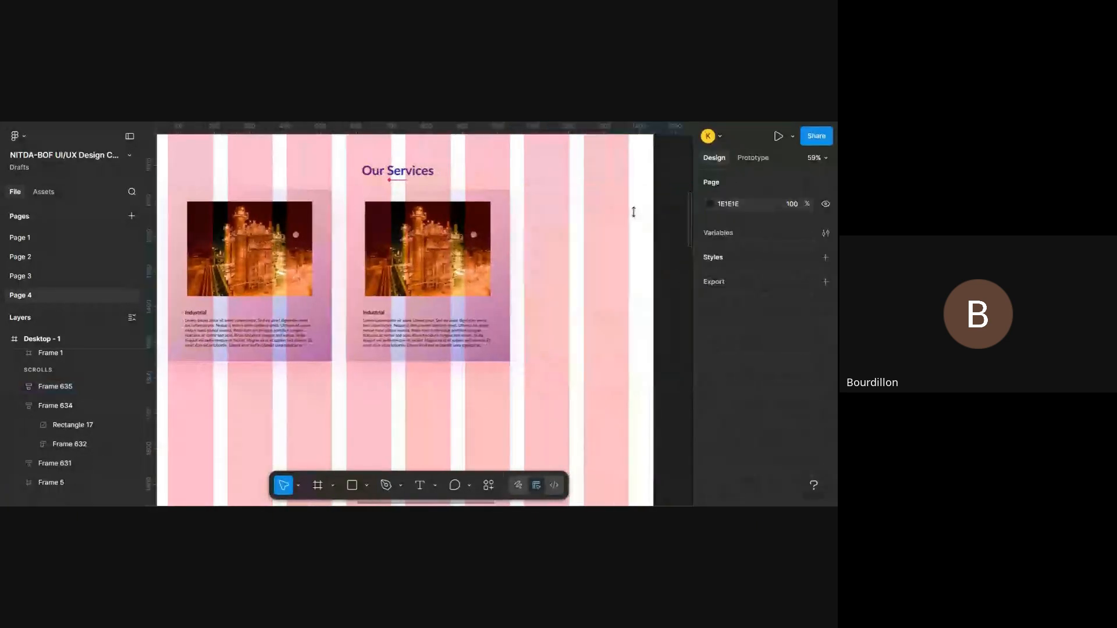
scroll(274, 302, "left", 2)
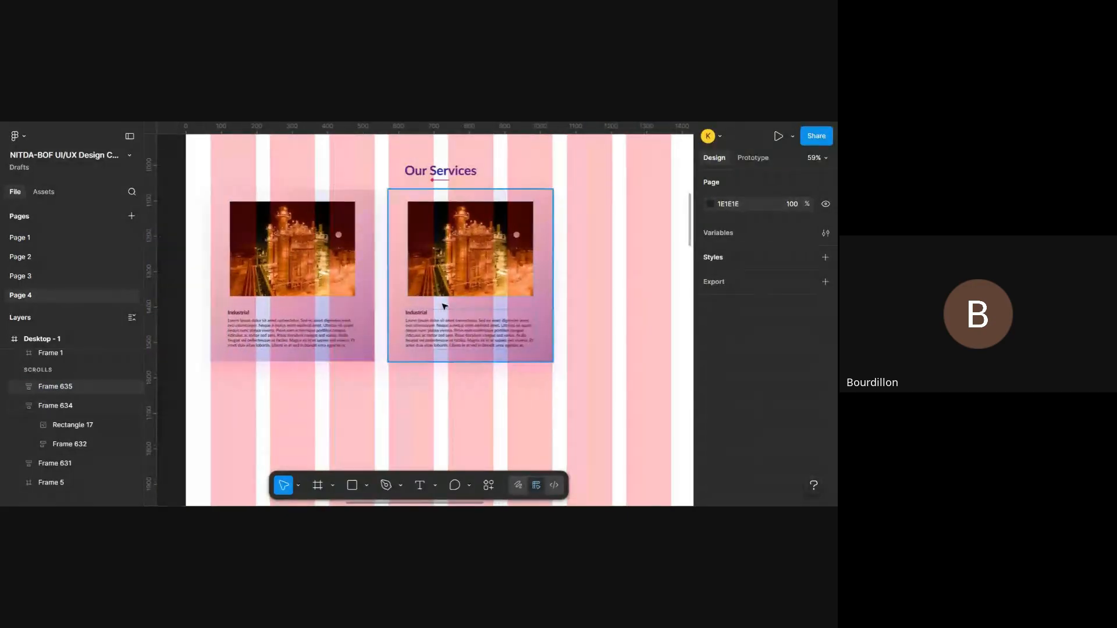
left_click(446, 307)
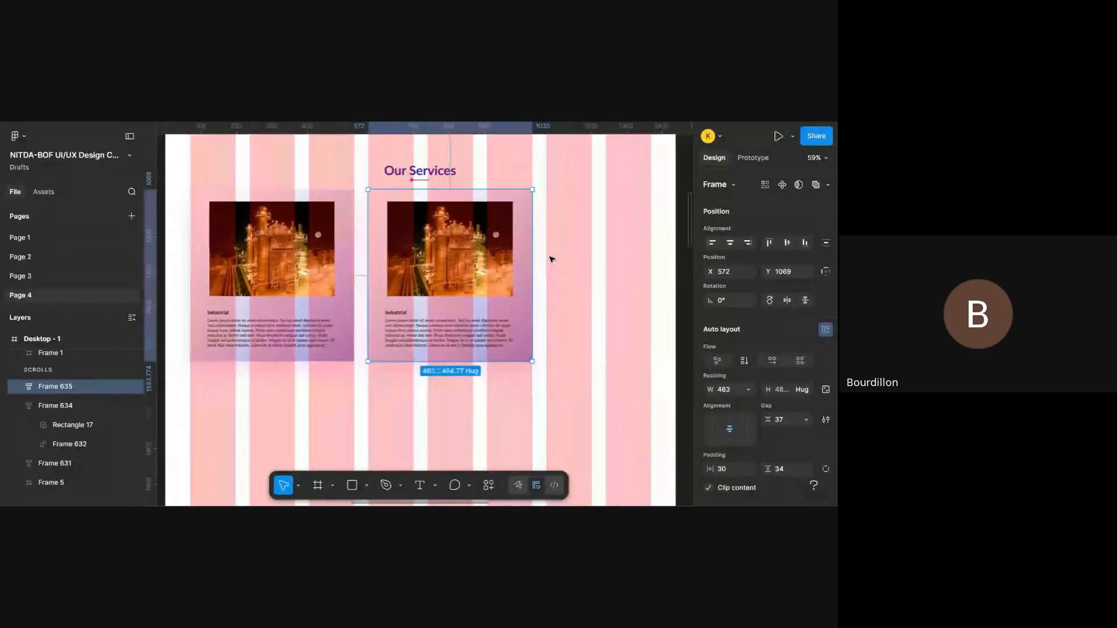
scroll(551, 257, "up", 1)
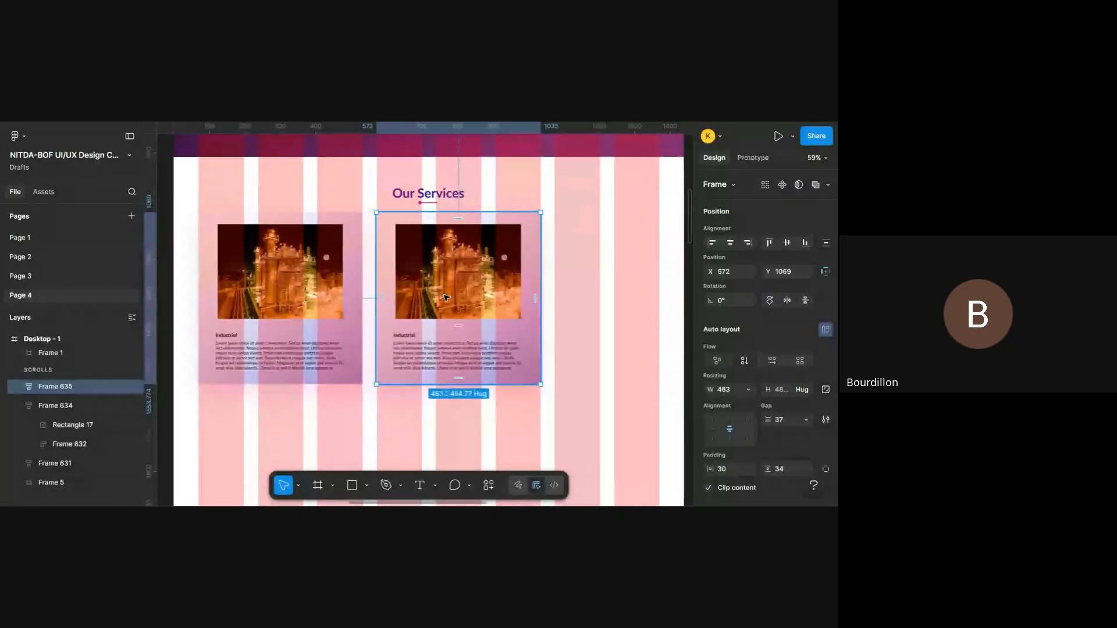
key("Delete")
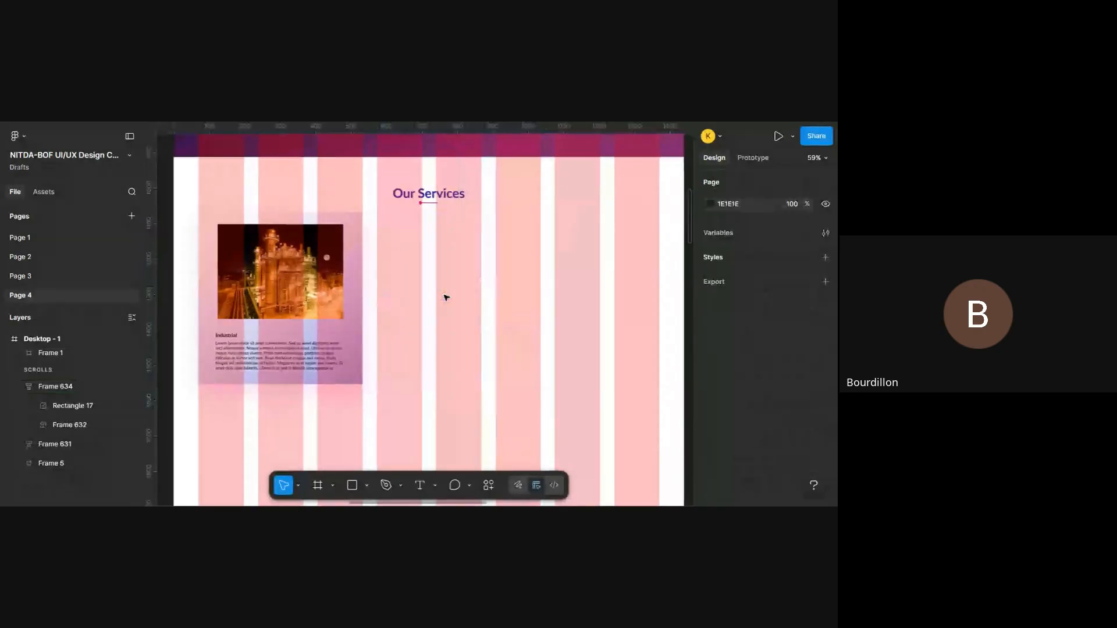
left_click(269, 323)
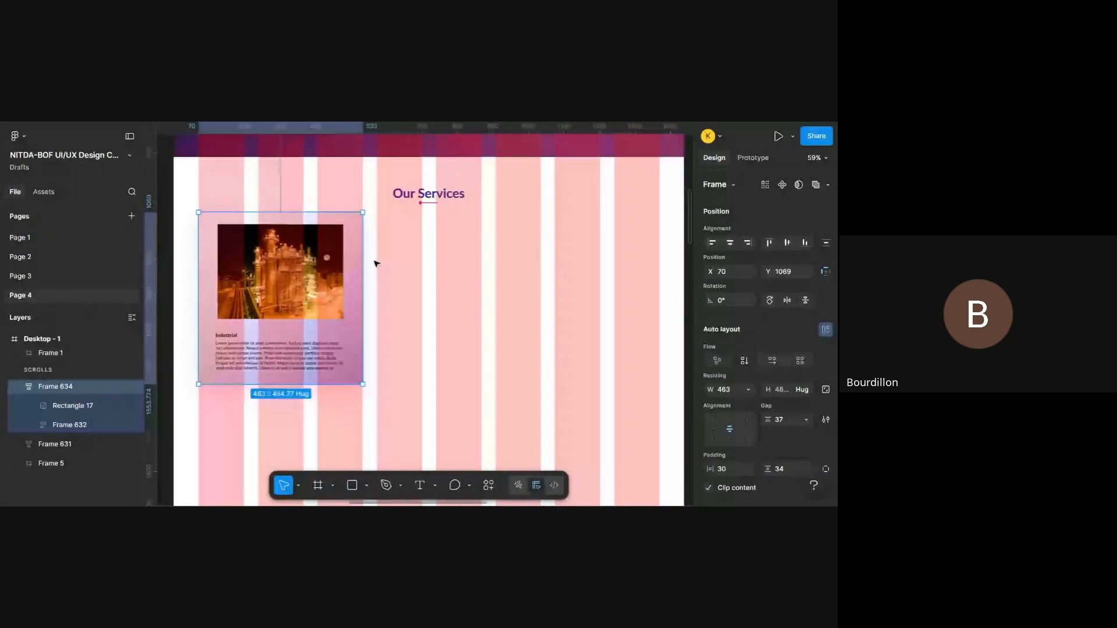
left_click_drag(363, 276, 346, 278)
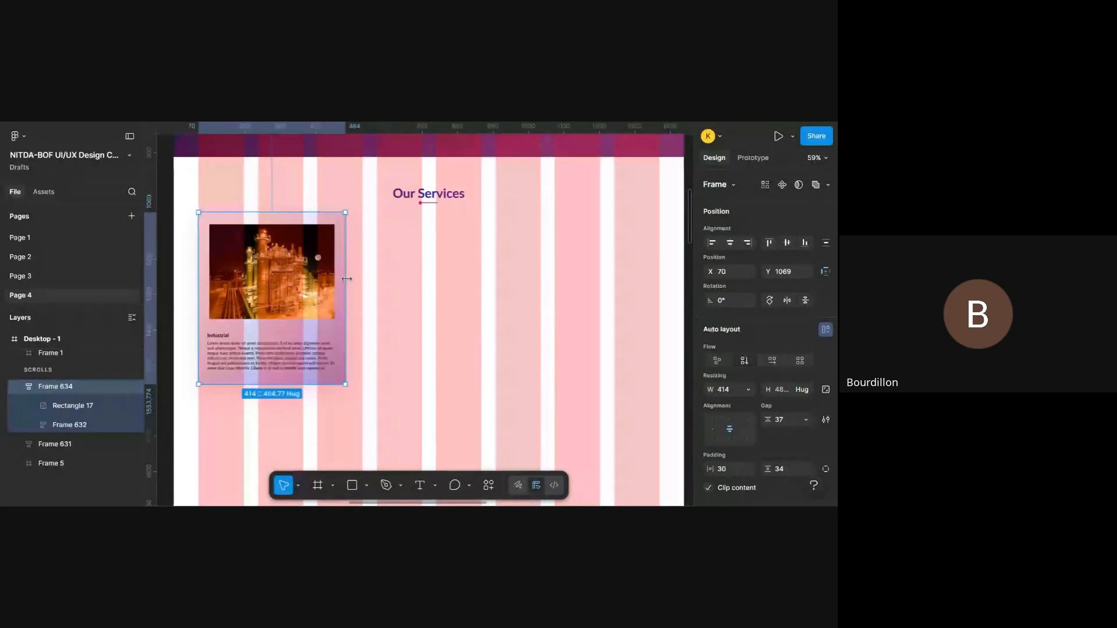
- Undo the recent card edits back through the widening of Frame 634 to 463 px
key("ctrl+z")
key("ctrl+z")
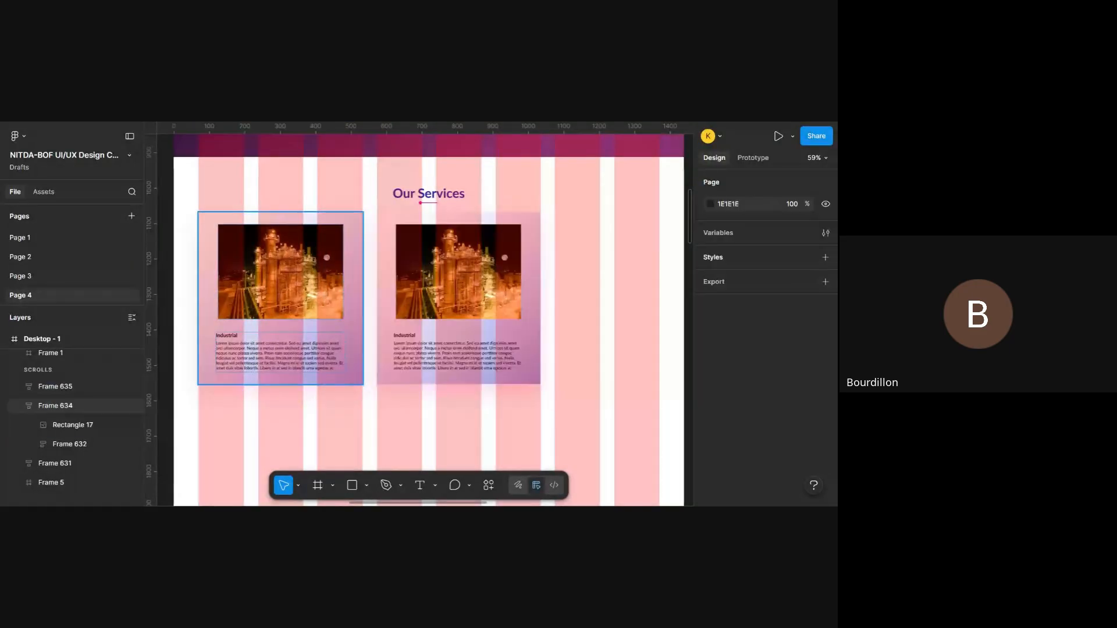
key("ctrl+z")
key("Escape")
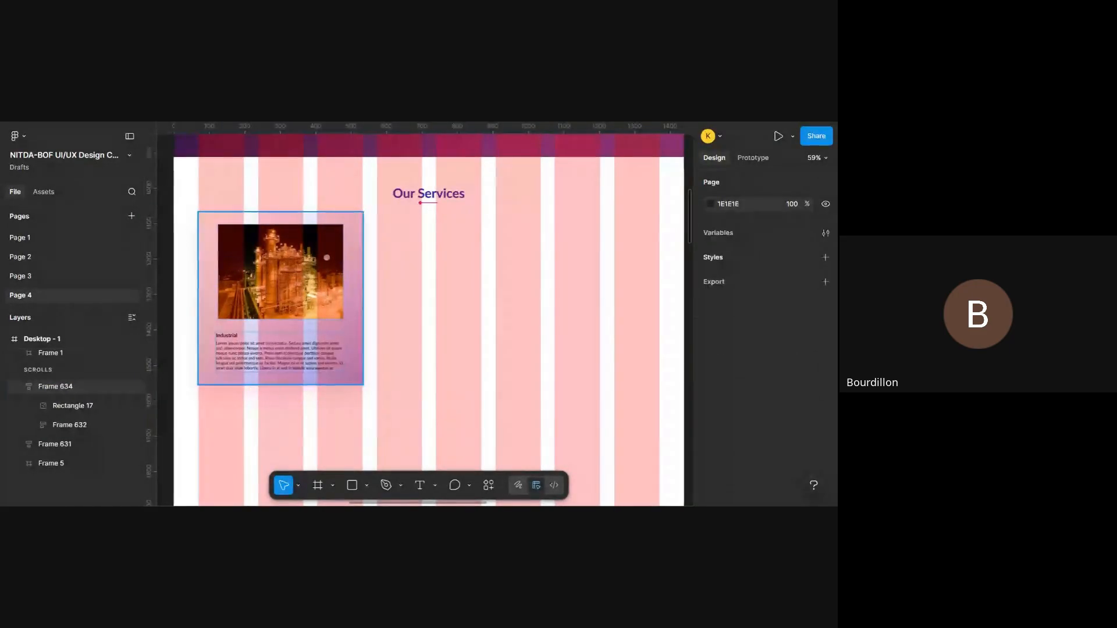
key("ctrl+shift+z")
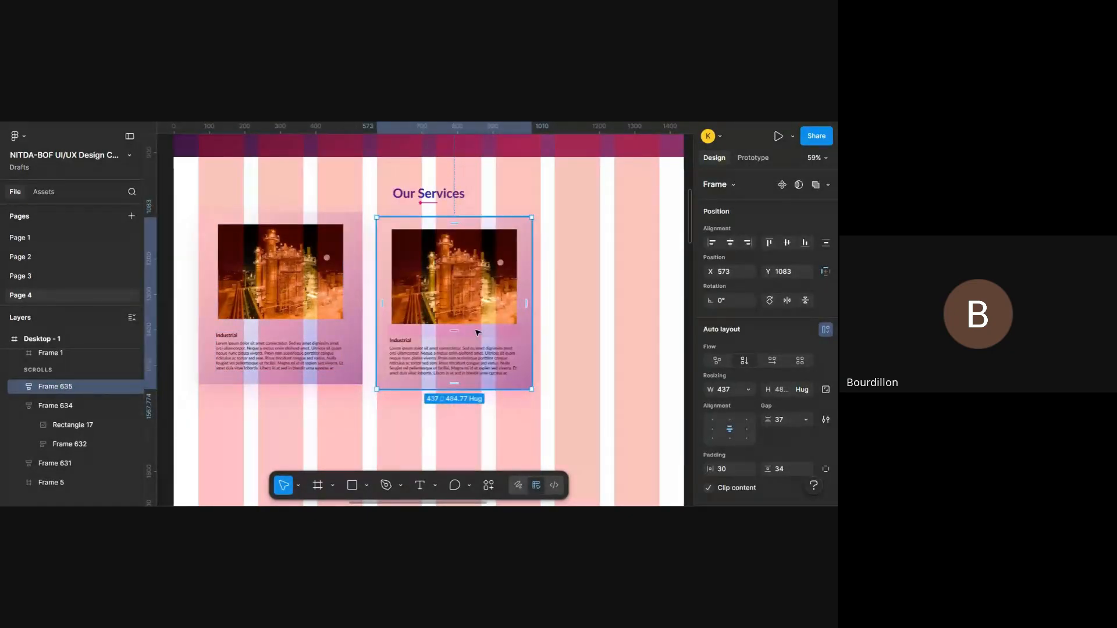
key("ctrl+z")
key("ctrl+z")
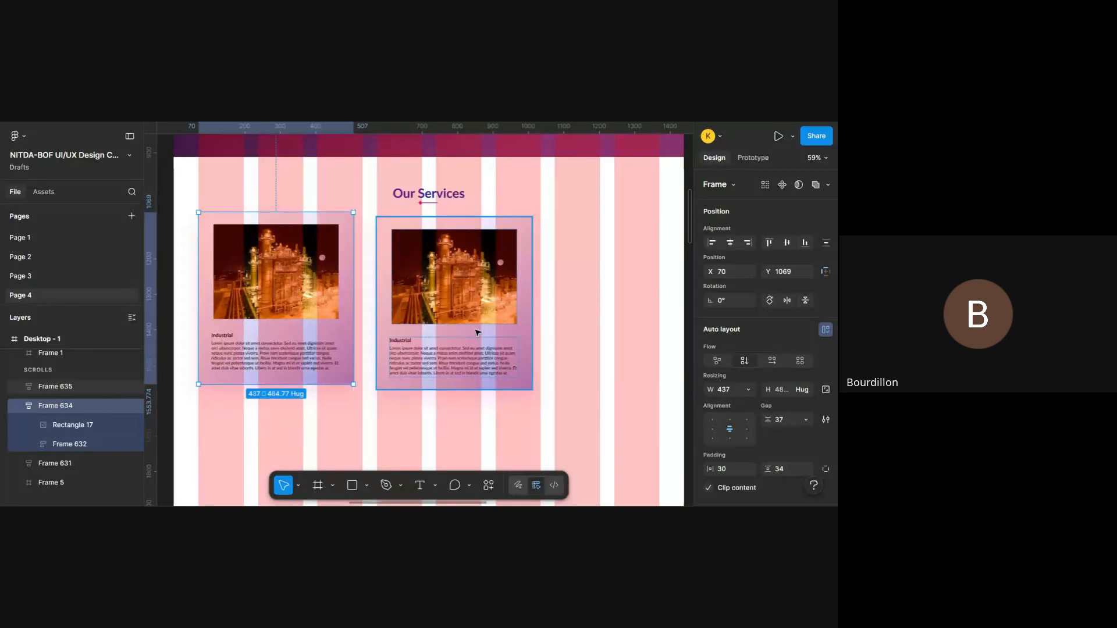
- Delete the misaligned card copy and duplicate Frame 634 beside the original at X 558, Y 1069
left_click(477, 332)
key("Delete")
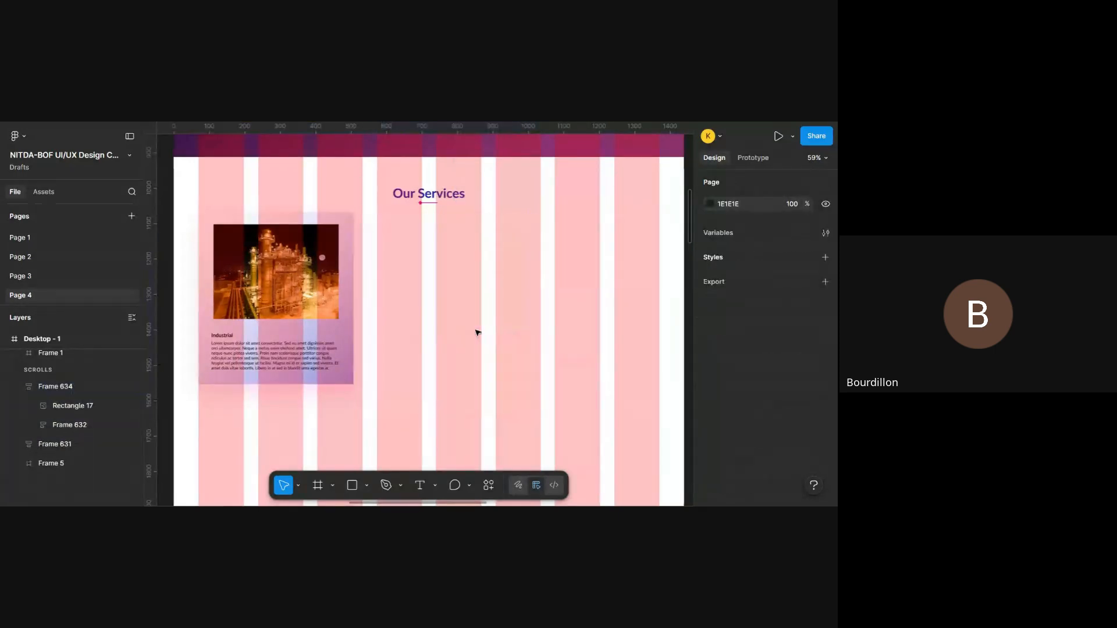
left_click(310, 303)
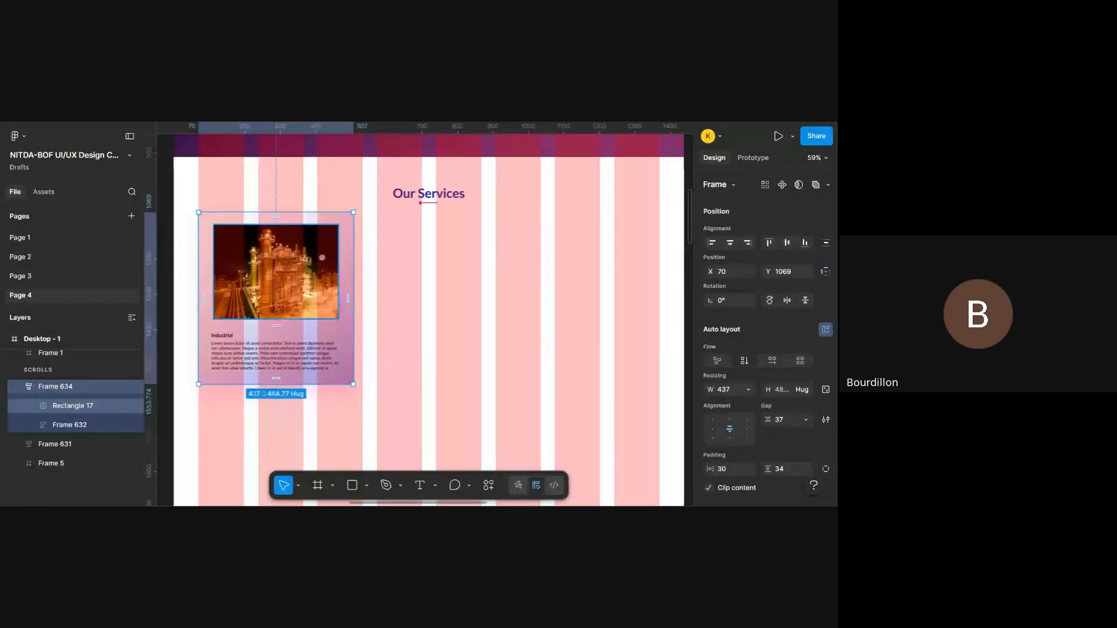
left_click_drag(315, 304, 481, 305)
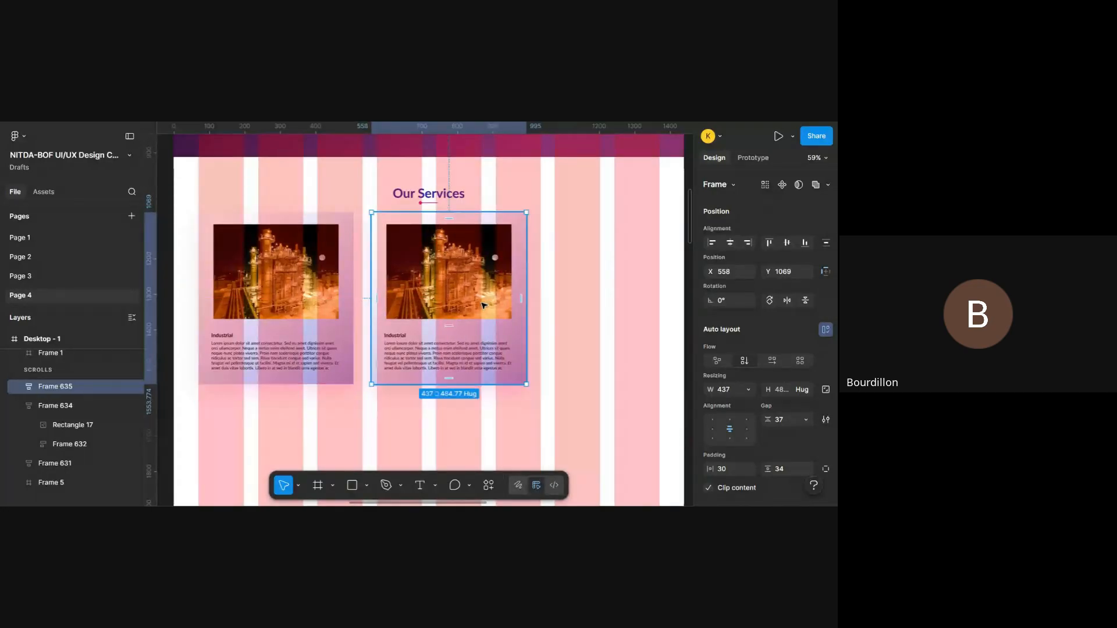
- Wrap both service cards in a horizontal auto layout frame and duplicate the second card inside it as a third
left_click(334, 271, "shift")
key("shift+a")
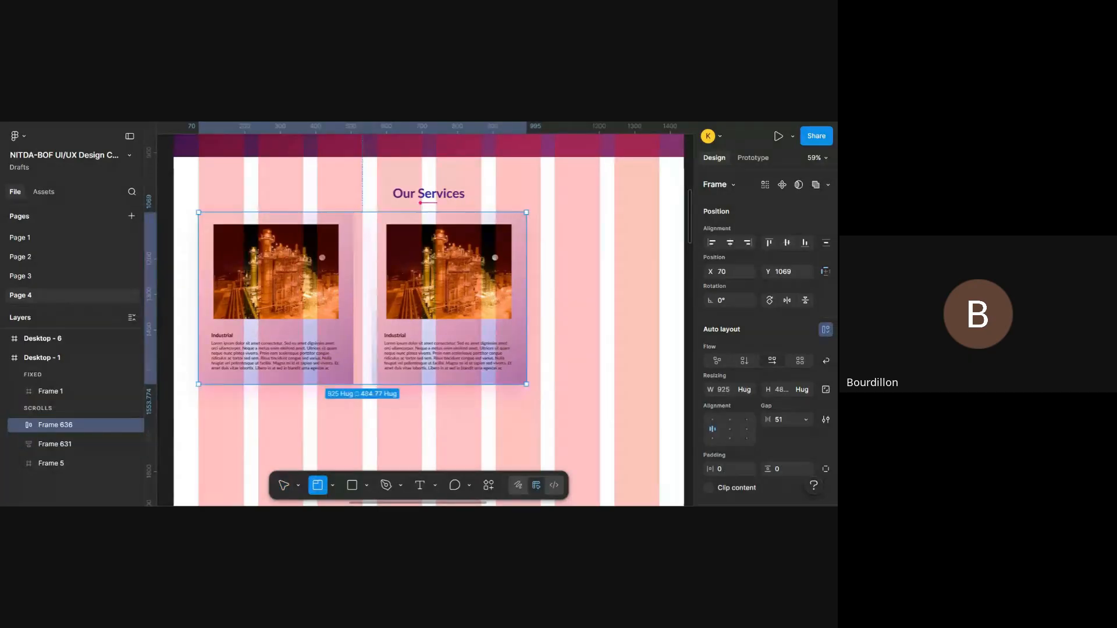
key("v")
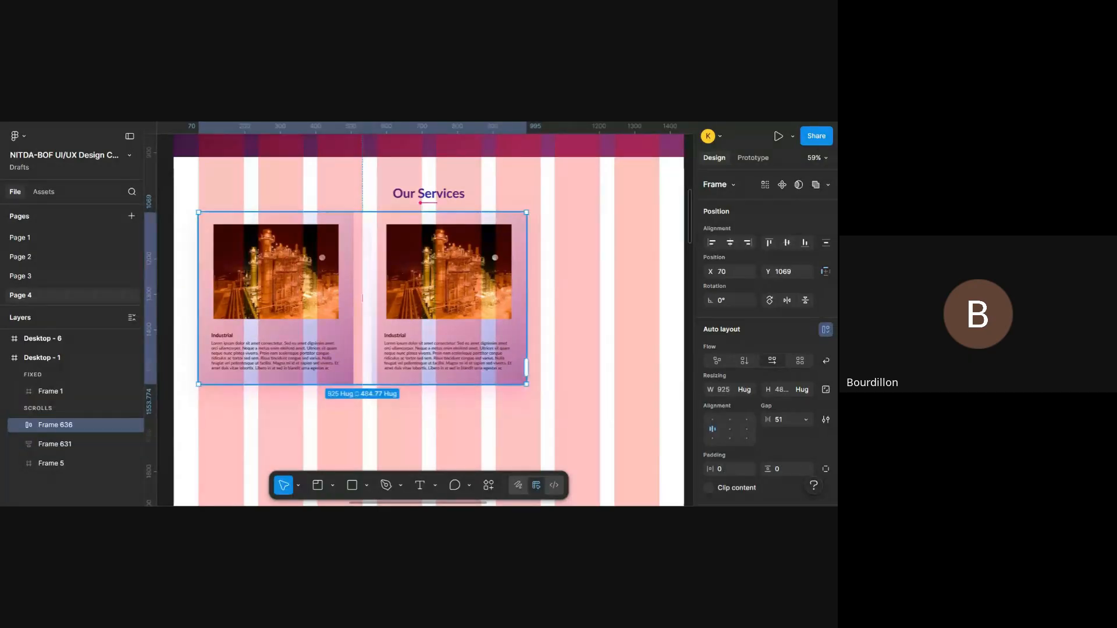
left_click(481, 291)
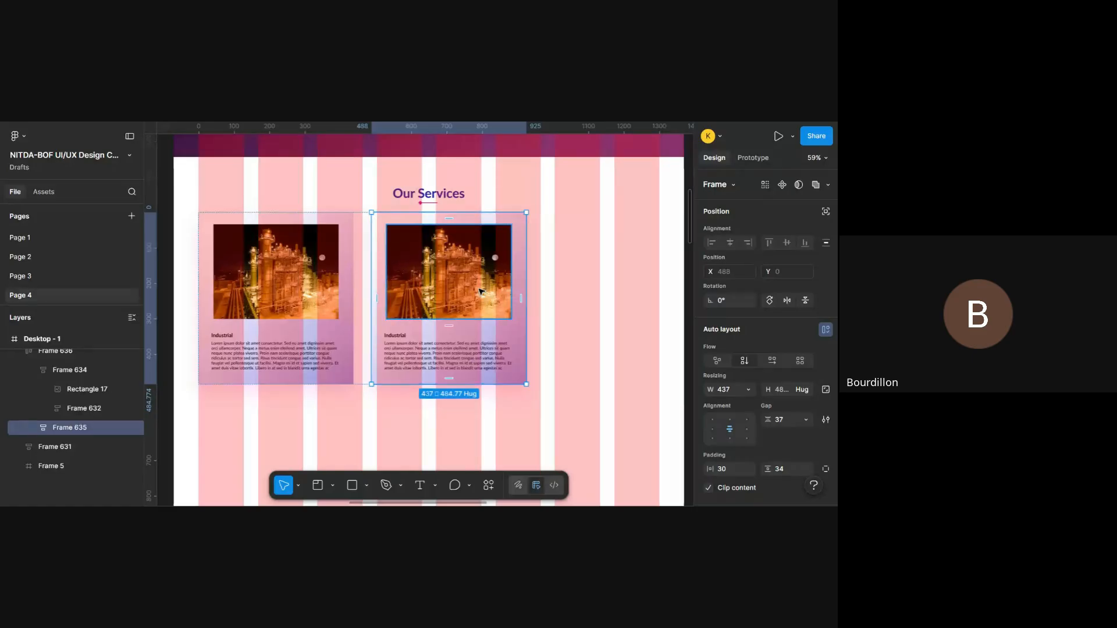
key("ctrl+d")
- Set the gap between the cards in the auto layout row to -6 and hide the layout guides
left_click(452, 243)
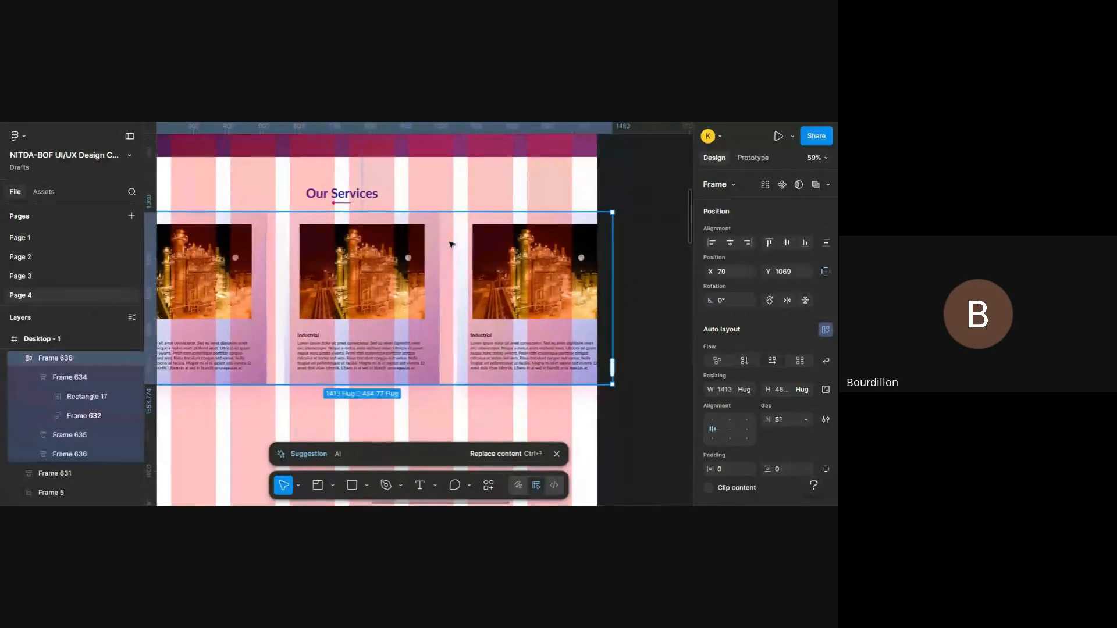
scroll(451, 245, "right", 2)
scroll(712, 316, "down", 2)
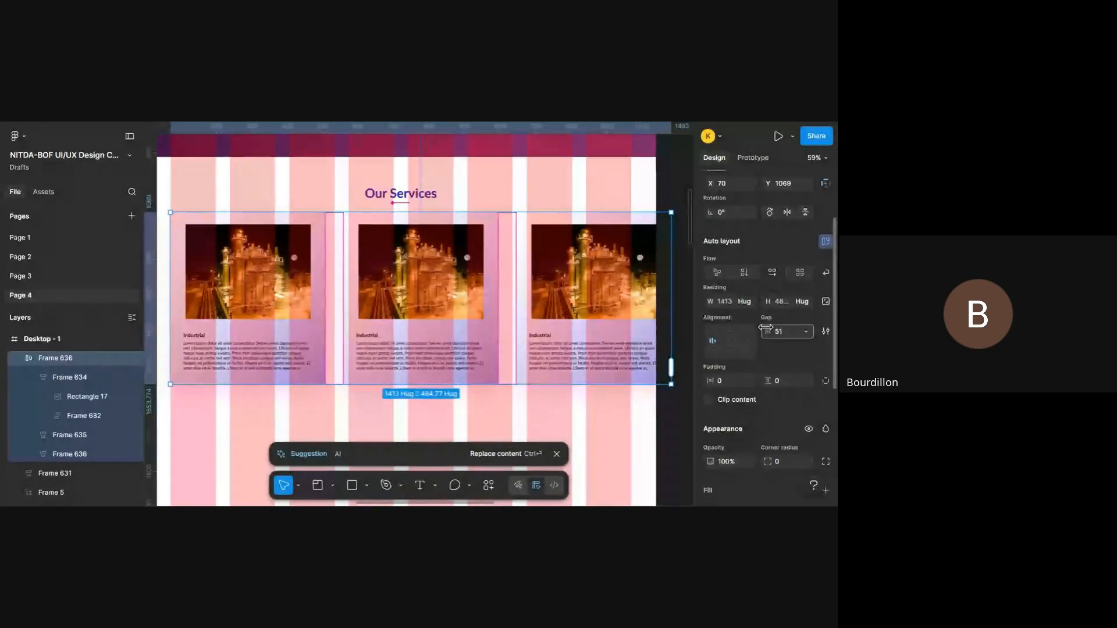
left_click_drag(768, 331, 698, 336)
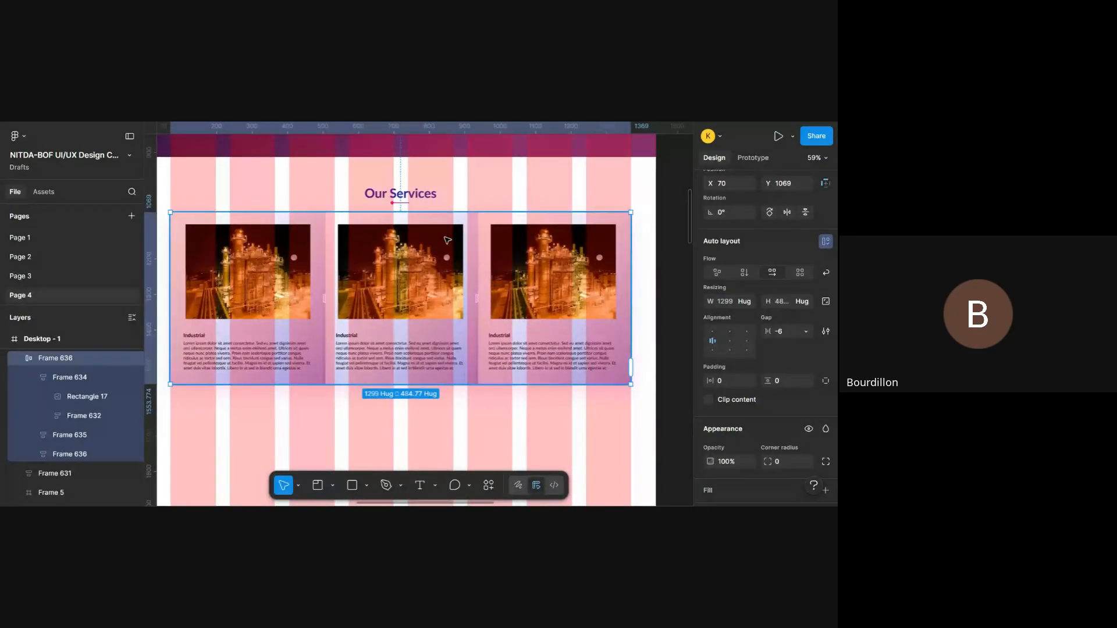
key("ctrl+shift+4")
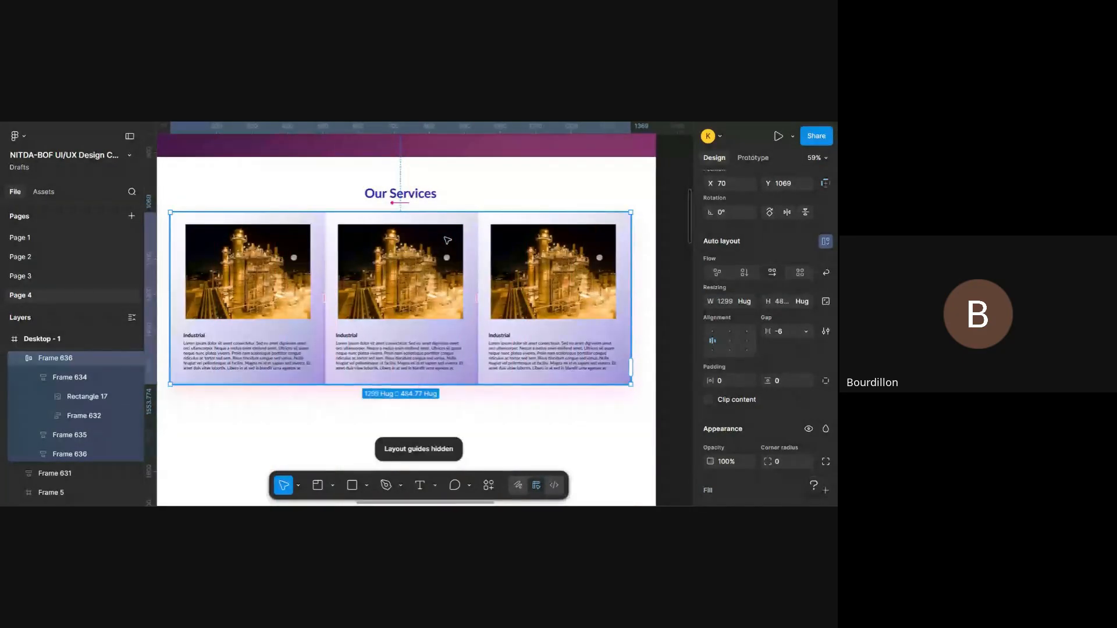
left_click(309, 285)
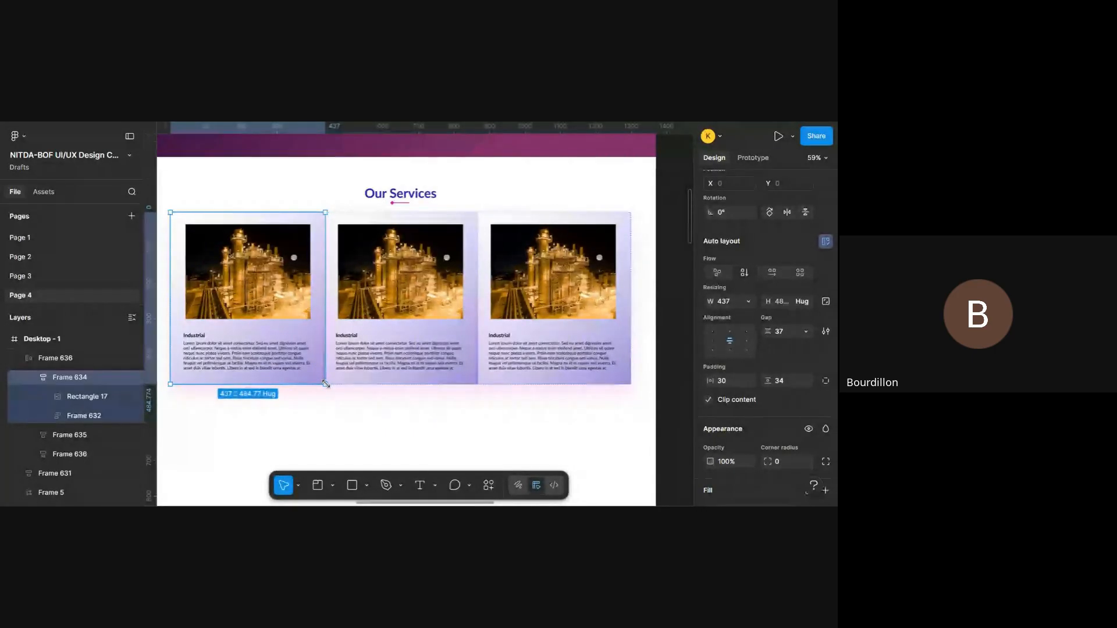
key("k")
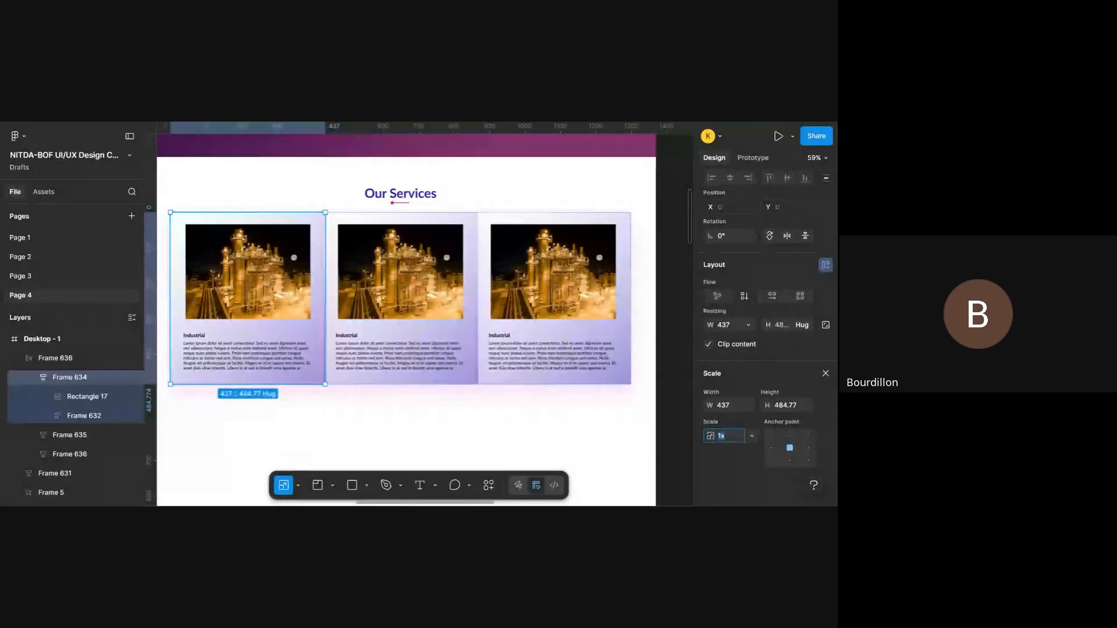
scroll(421, 368, "left", 1)
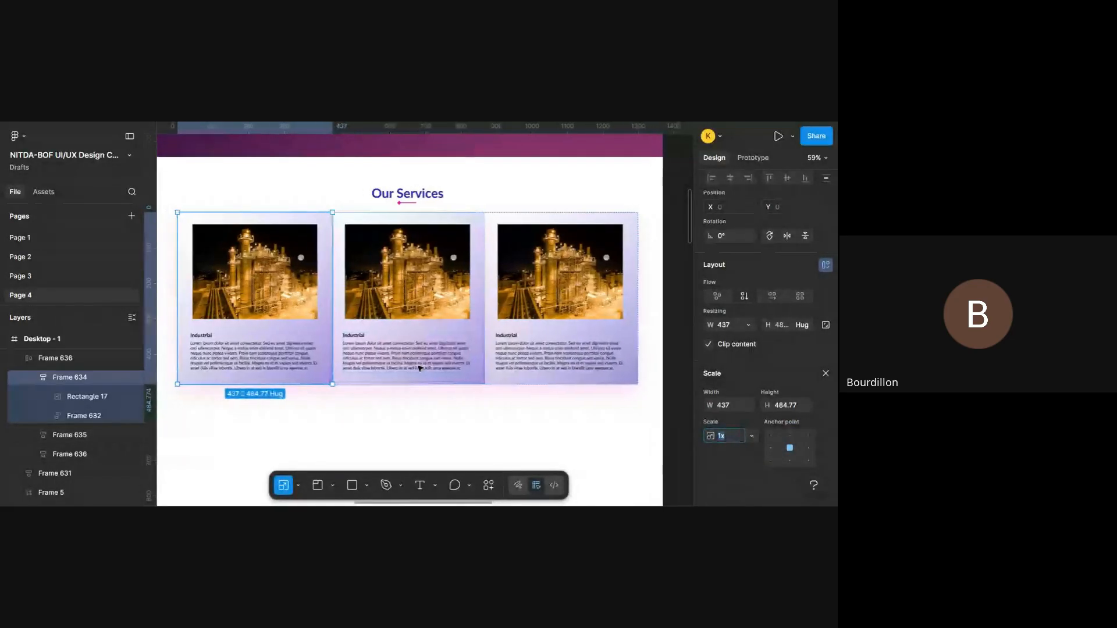
scroll(420, 368, "left", 1)
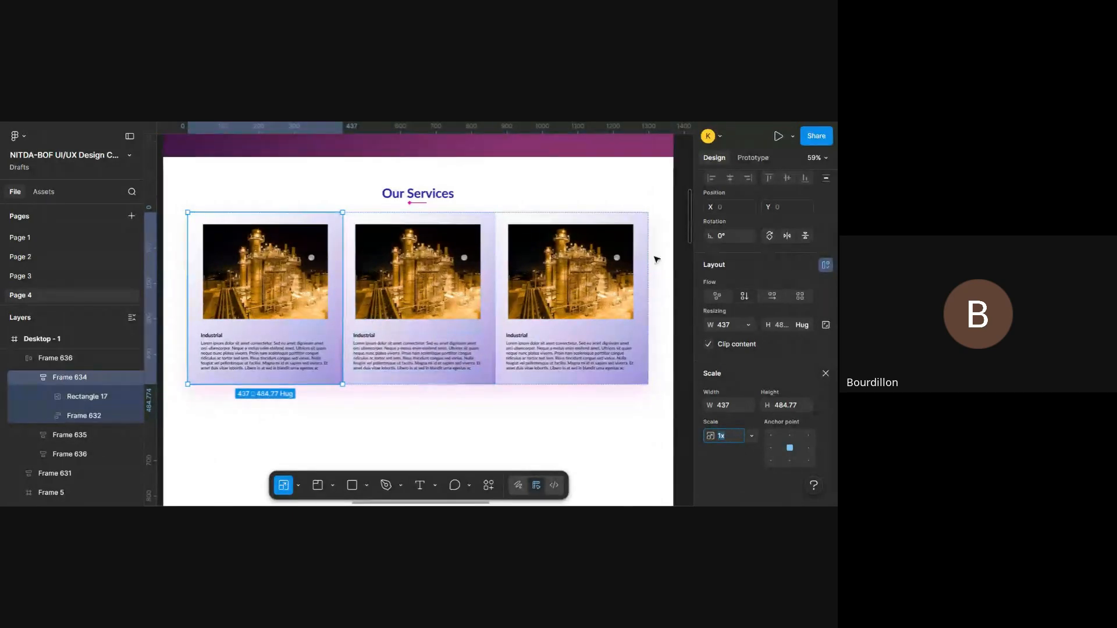
scroll(607, 350, "down", 6)
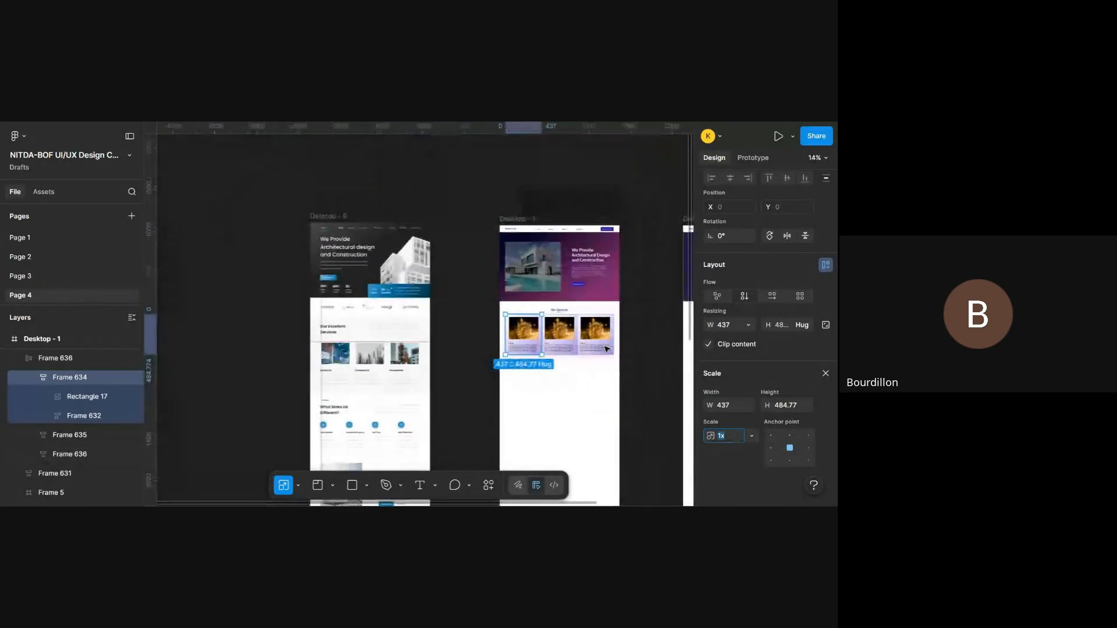
scroll(607, 350, "up", 4)
scroll(607, 350, "up", 2)
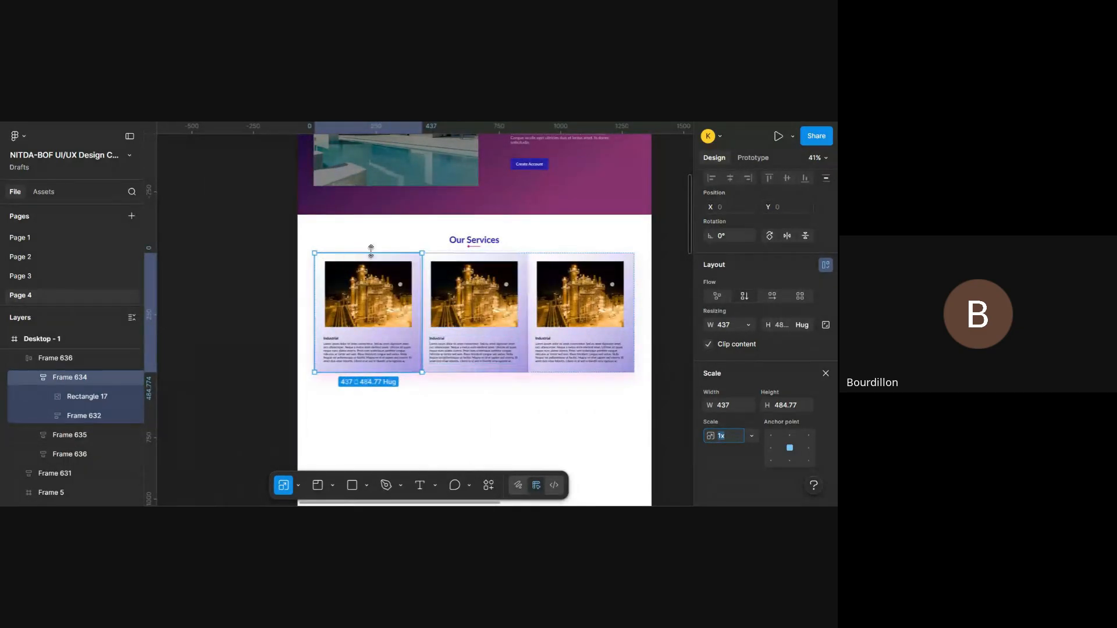
scroll(471, 373, "up", 3)
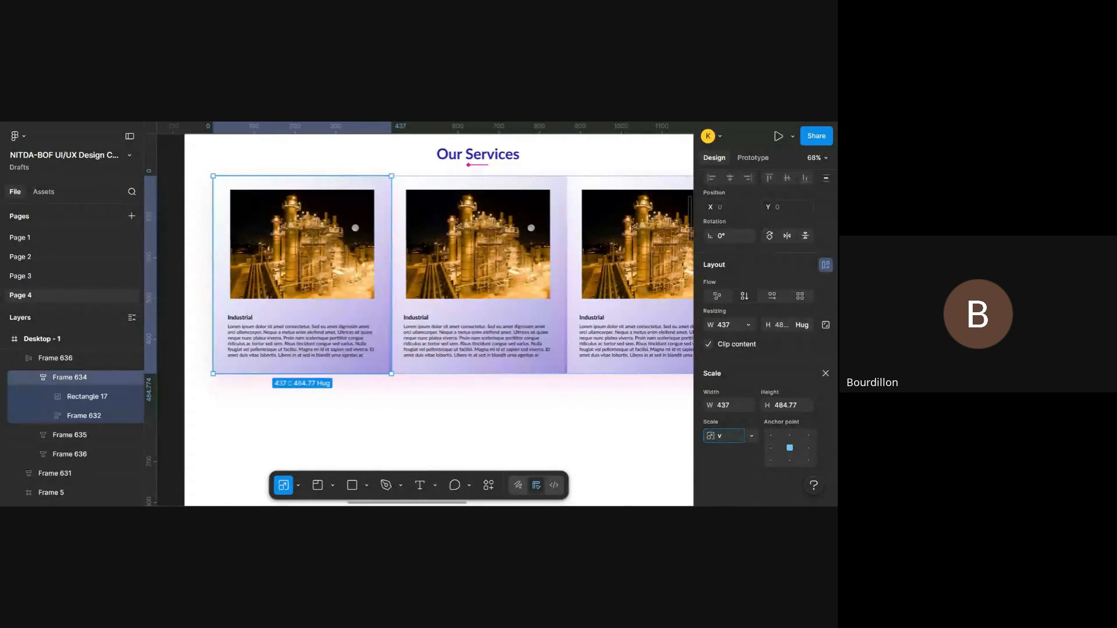
type("v")
- Leave the Scale tool and narrow the first service card, Frame 634, to 386 px wide
left_click(385, 235)
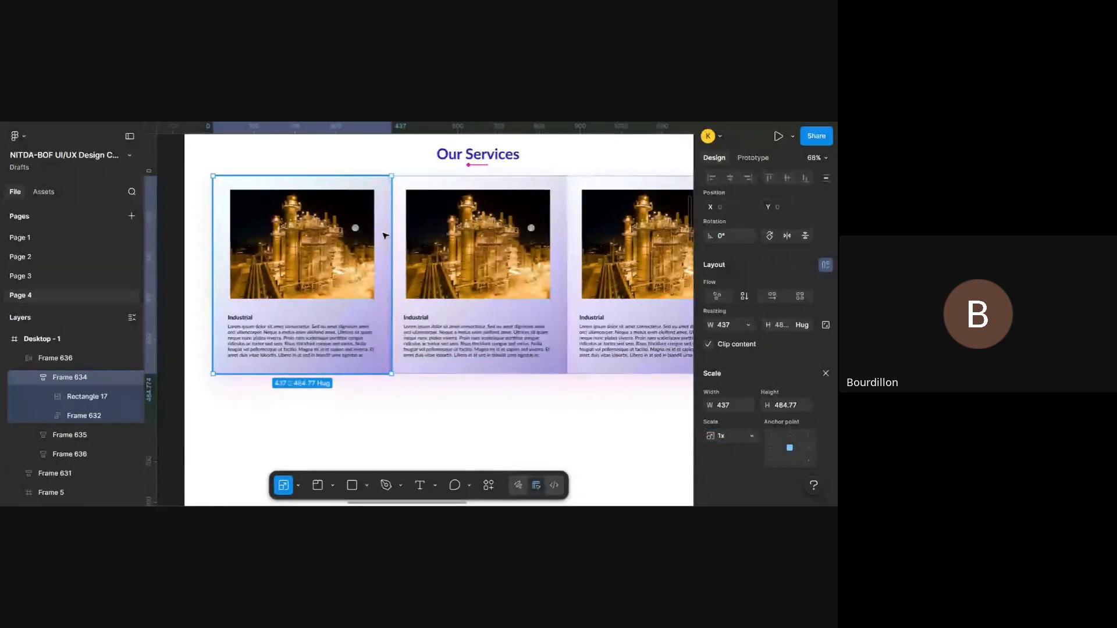
key("v")
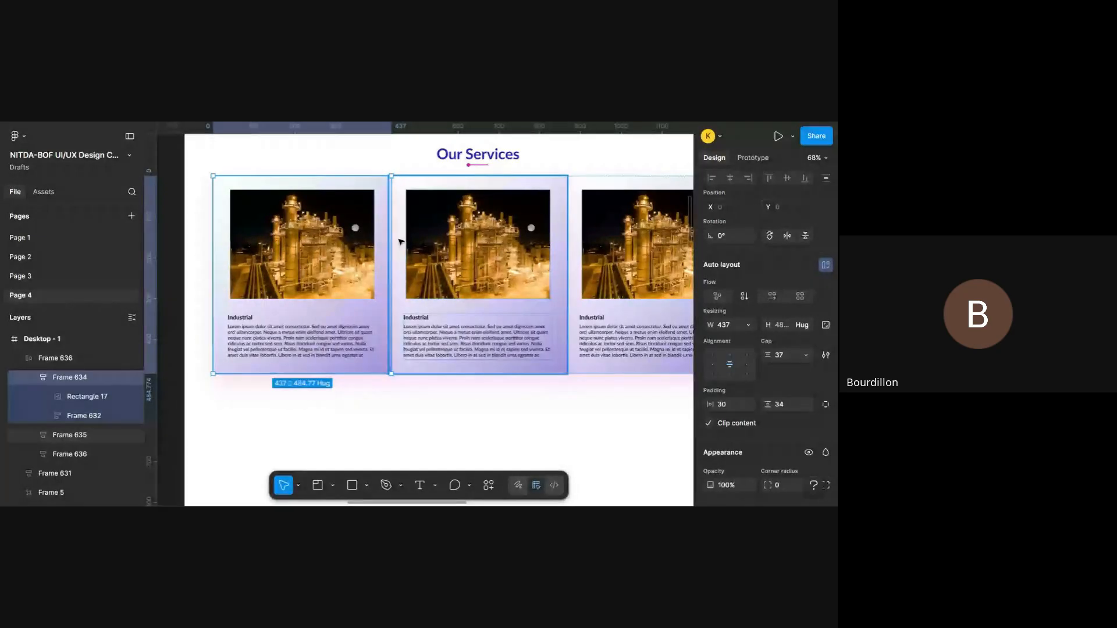
left_click_drag(388, 237, 372, 237)
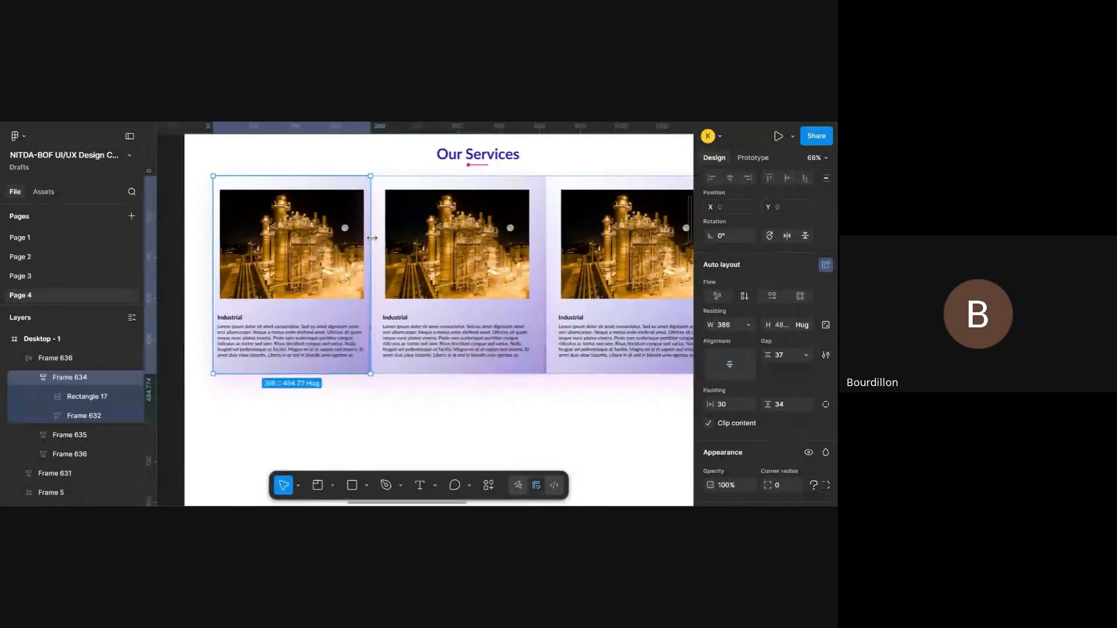
scroll(372, 238, "right", 2)
scroll(371, 238, "up", 1)
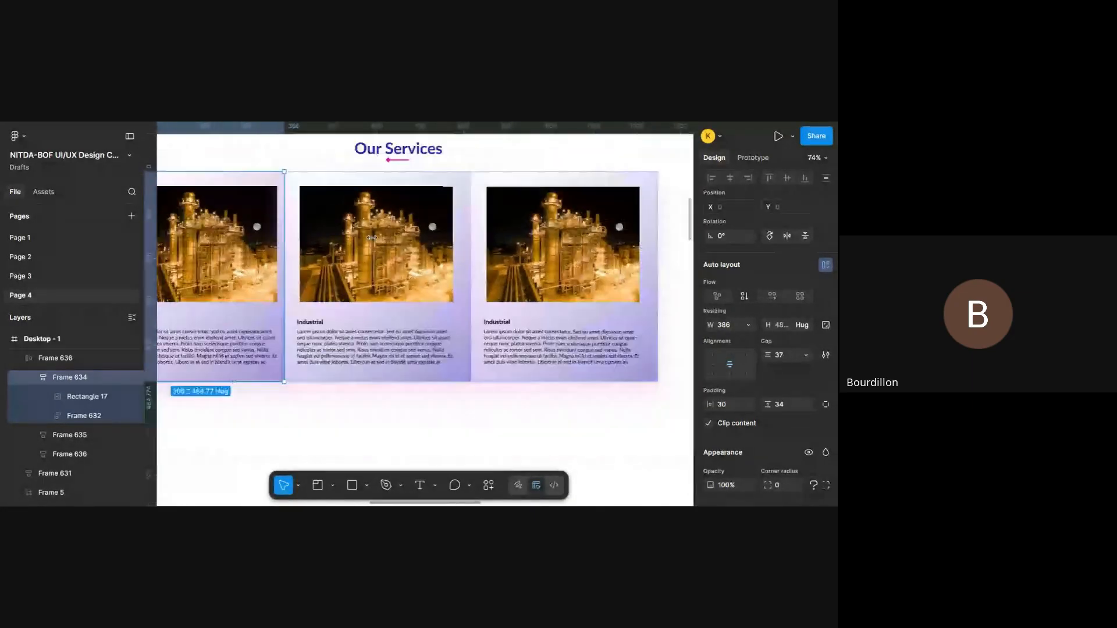
- Delete the third and second service cards from the auto layout row, keeping only Frame 634
scroll(372, 237, "down", 3)
left_click(460, 238)
key("Delete")
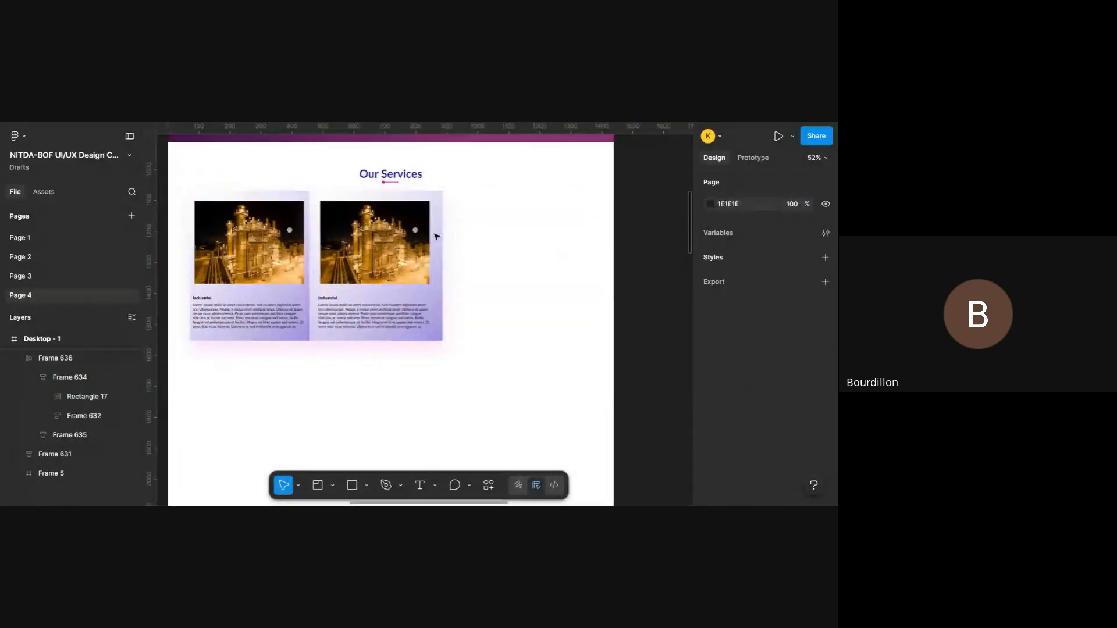
left_click(396, 242)
left_click(395, 243)
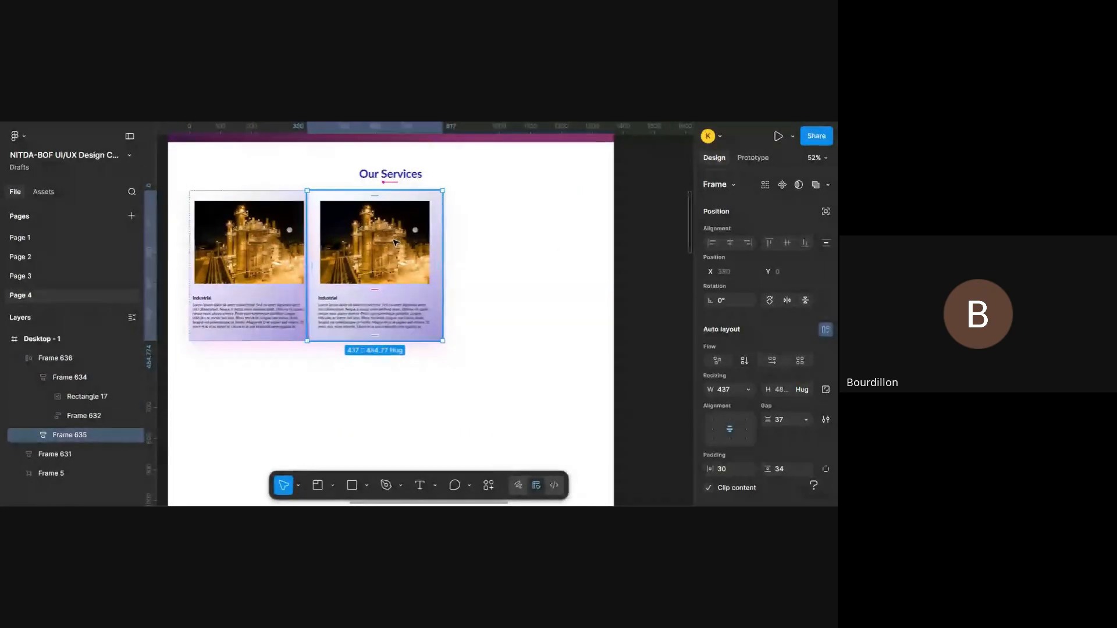
key("Delete")
- Try to shorten Frame 636 from its top and bottom edges, undoing each resize
scroll(245, 291, "up", 3)
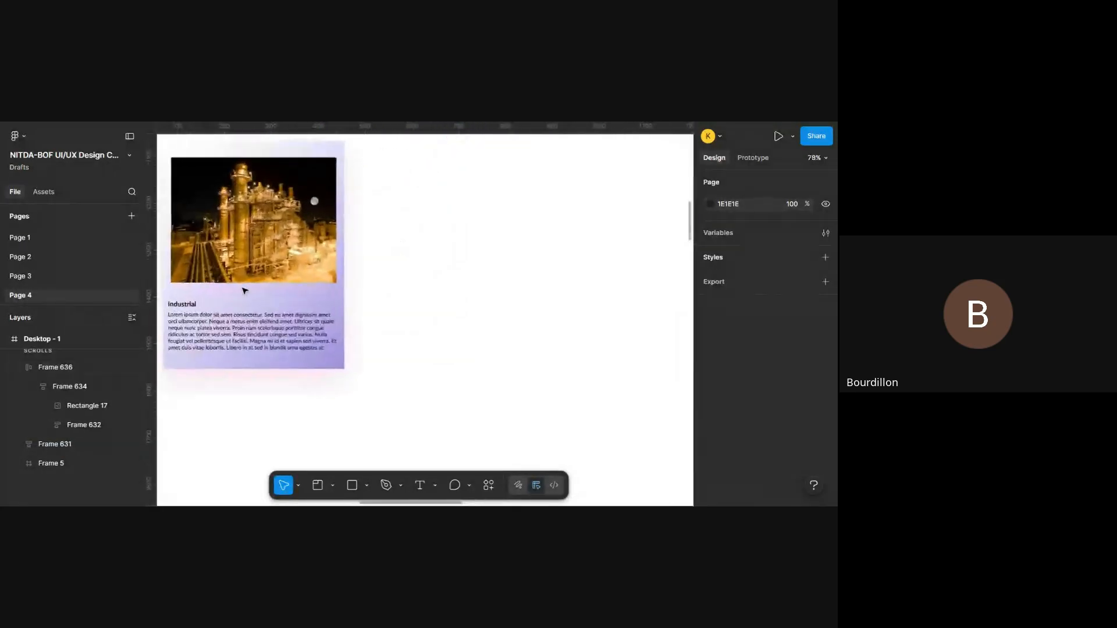
scroll(244, 291, "left", 2)
left_click(349, 196)
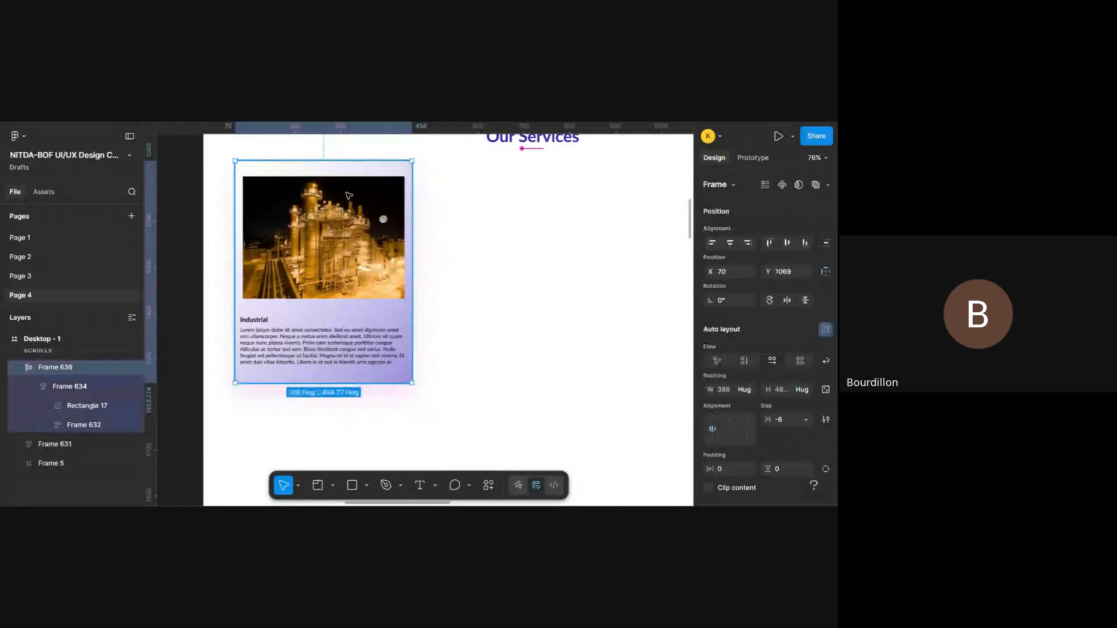
left_click_drag(336, 161, 337, 168)
key("ctrl+z")
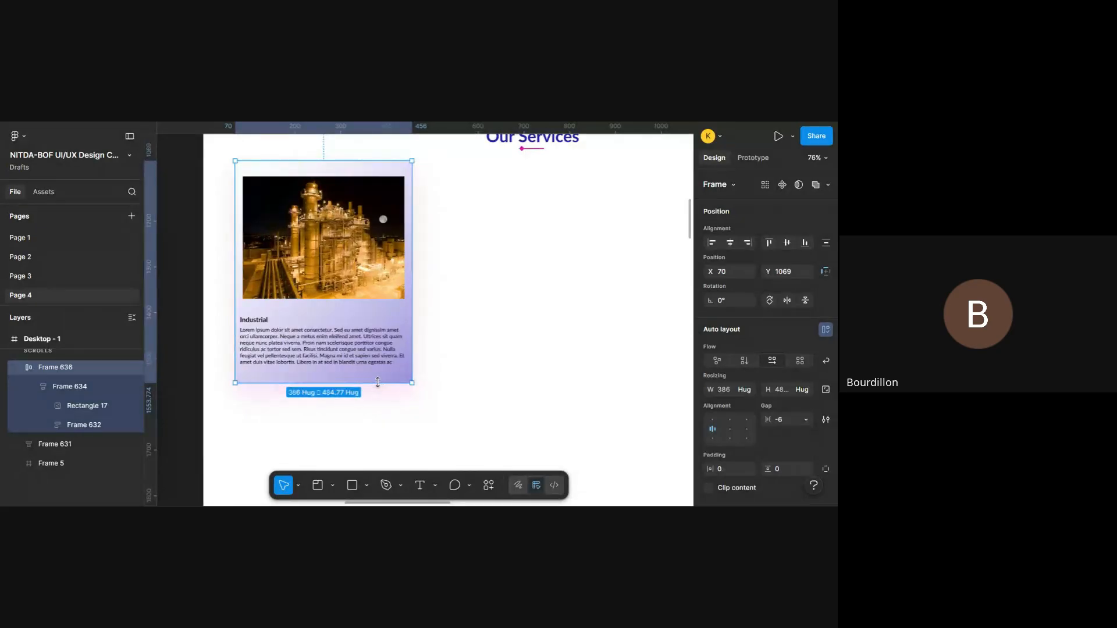
left_click_drag(378, 382, 377, 373)
key("ctrl+z")
key("shift+d")
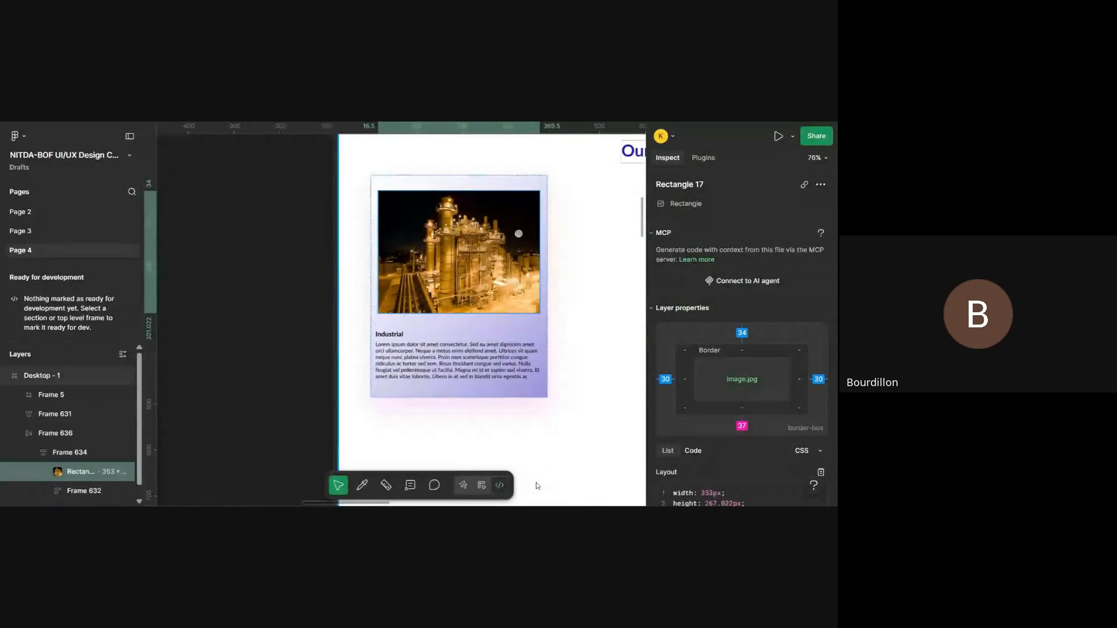
left_click(480, 339)
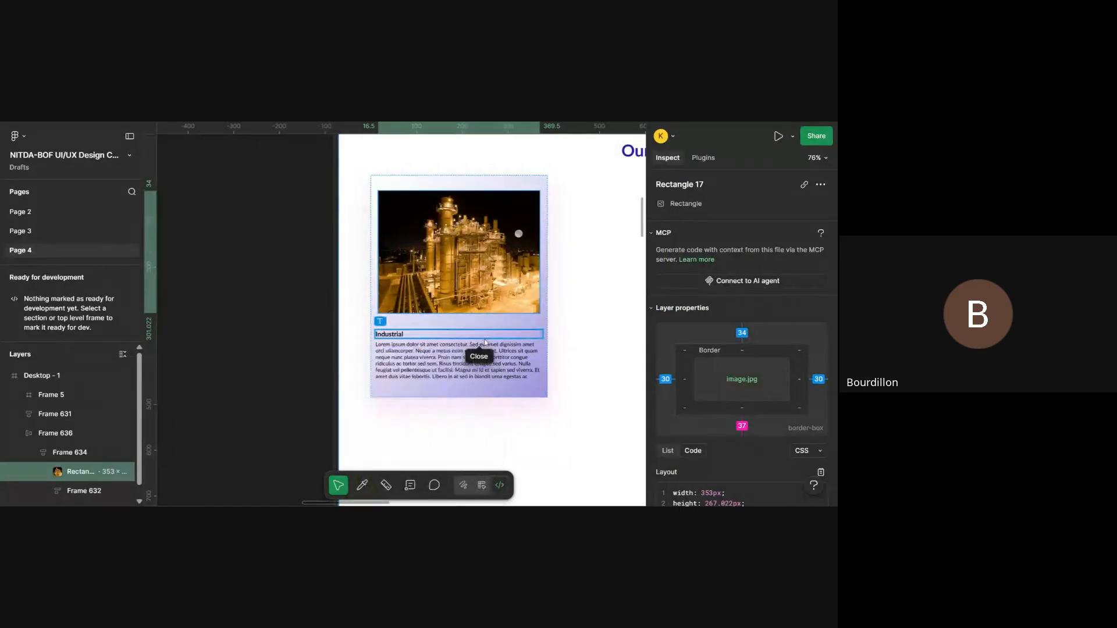
left_click(481, 486)
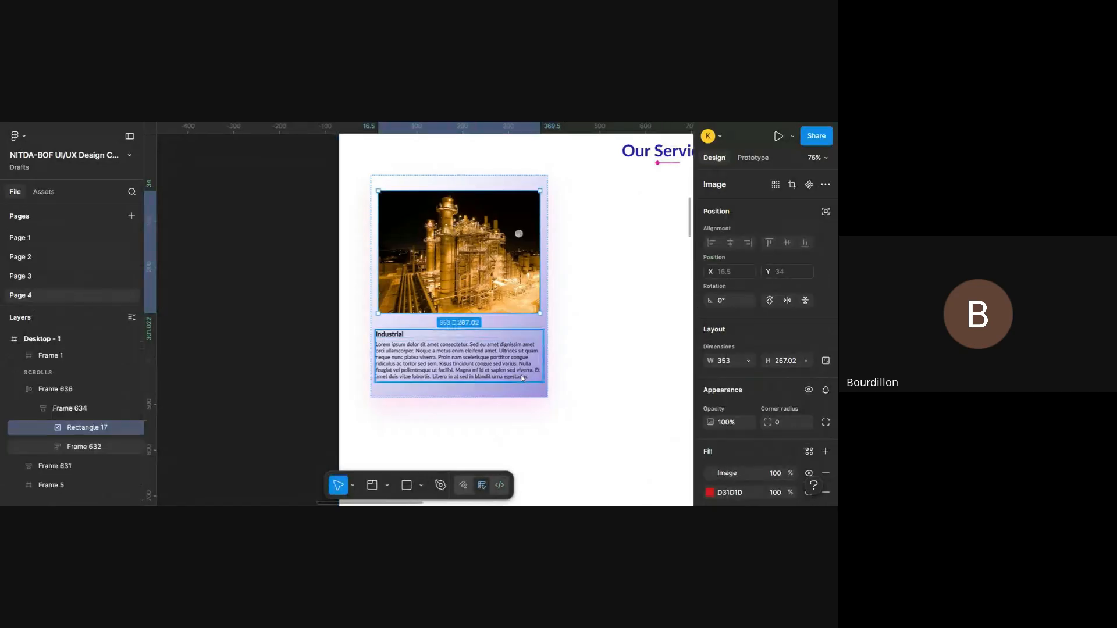
- Duplicate Frame 636 beside the original at X 495, Y 1069, and repeat the duplication for a third card at X 920
left_click(387, 319)
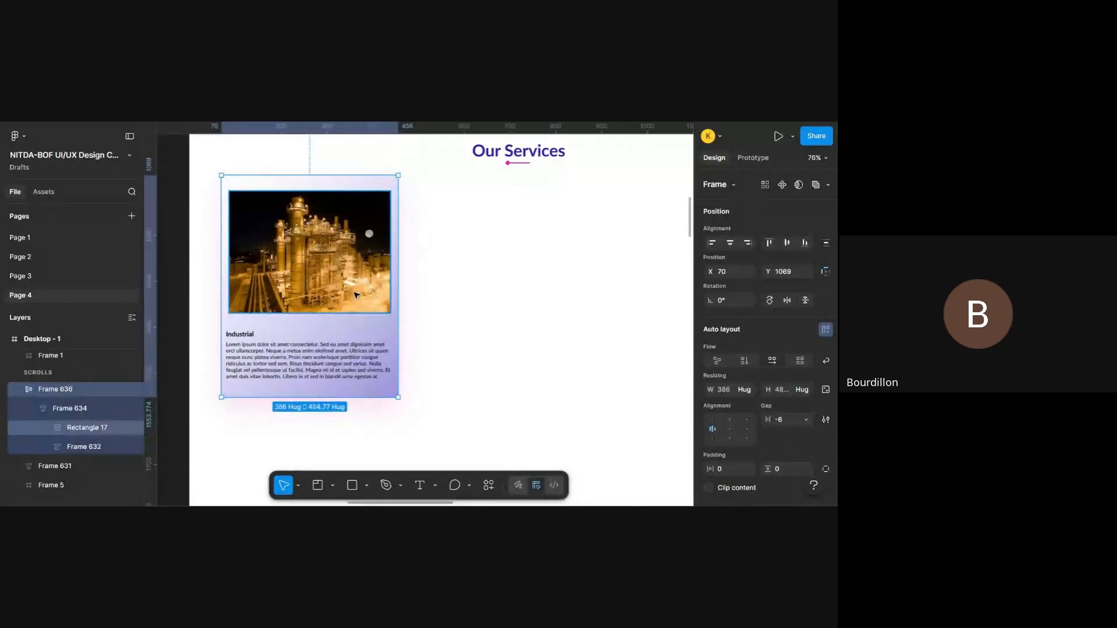
left_click_drag(356, 295, 551, 294)
scroll(551, 294, "right", 2)
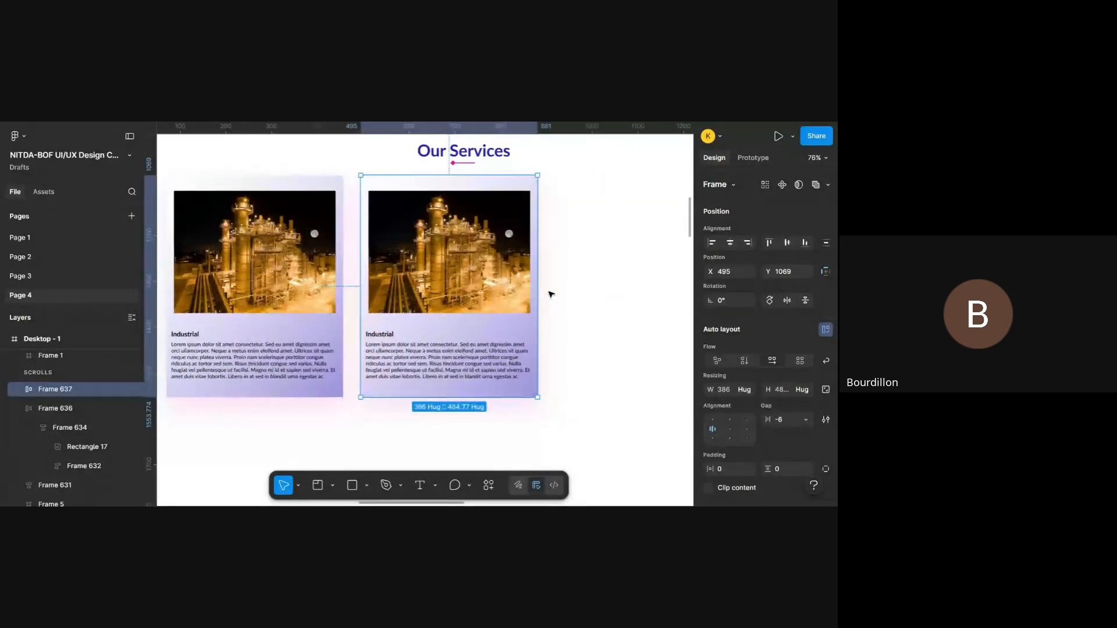
key("ctrl+d")
scroll(551, 294, "right", 5)
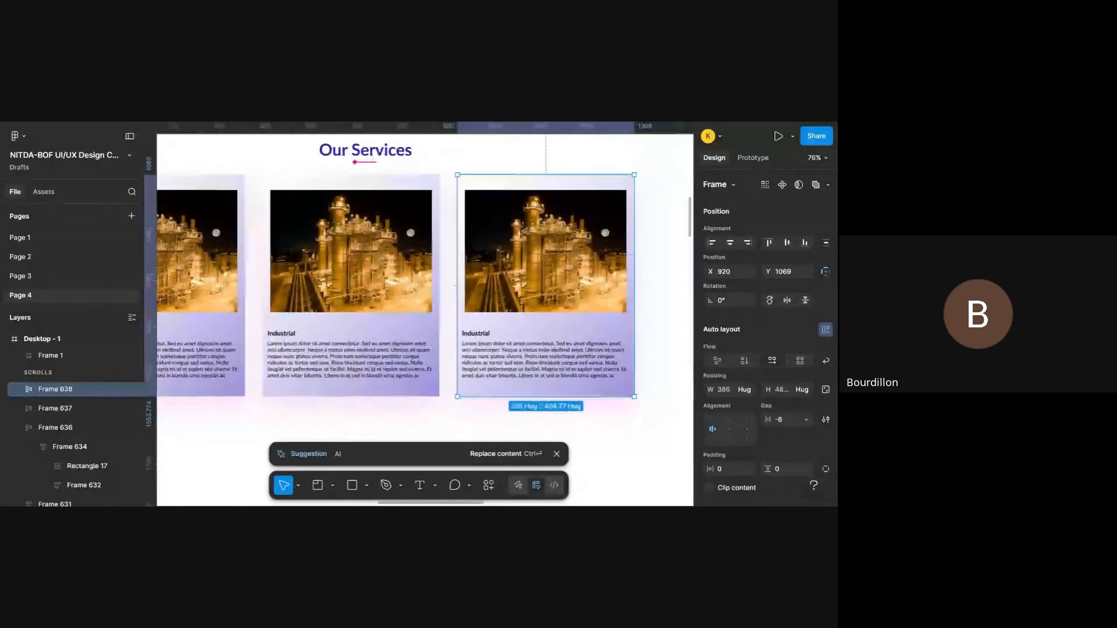
scroll(589, 298, "left", 5)
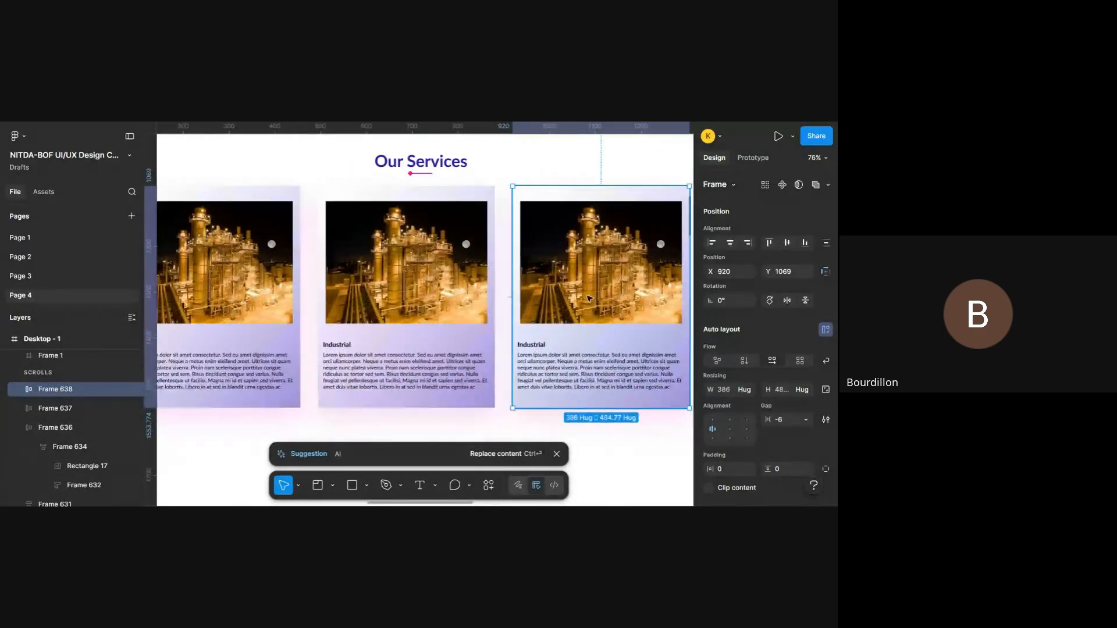
- Show the layout guides and delete the third card, Frame 638
key("ctrl+shift+4")
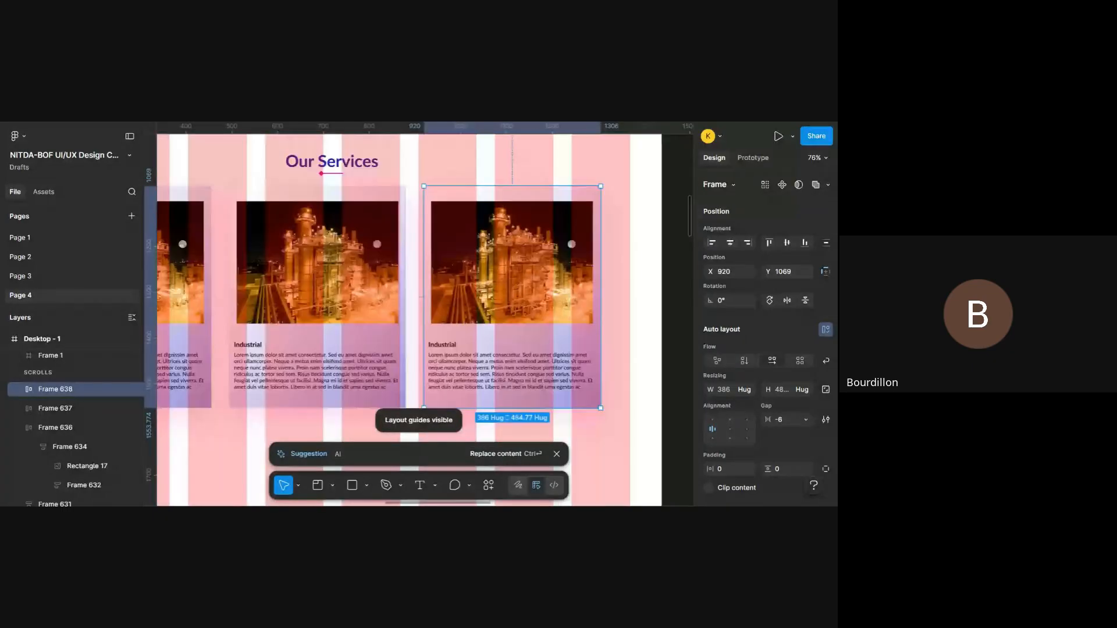
scroll(589, 298, "right", 2)
scroll(611, 303, "down", 3)
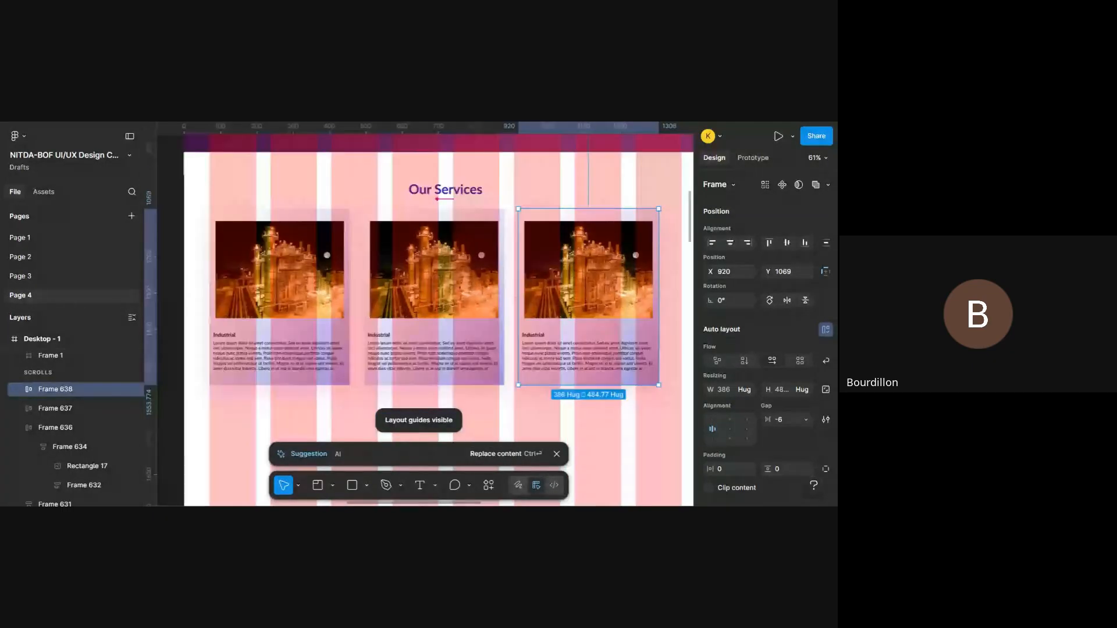
key("Delete")
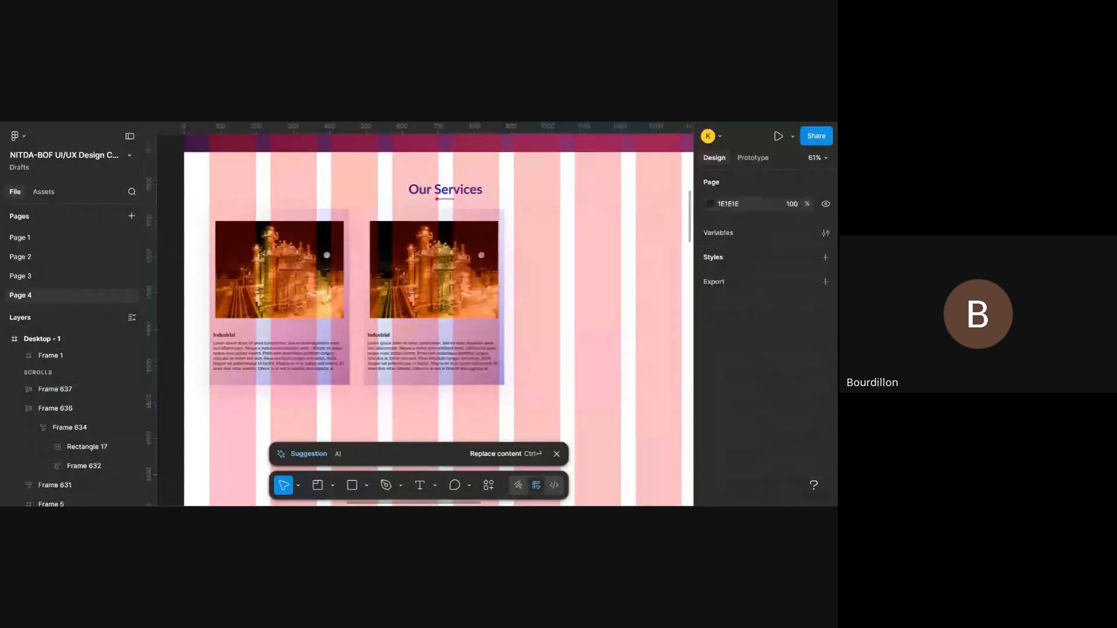
- Wrap Frame 636 and Frame 637 in a horizontal auto layout frame and duplicate Frame 637 inside it as a third card
left_click(446, 328)
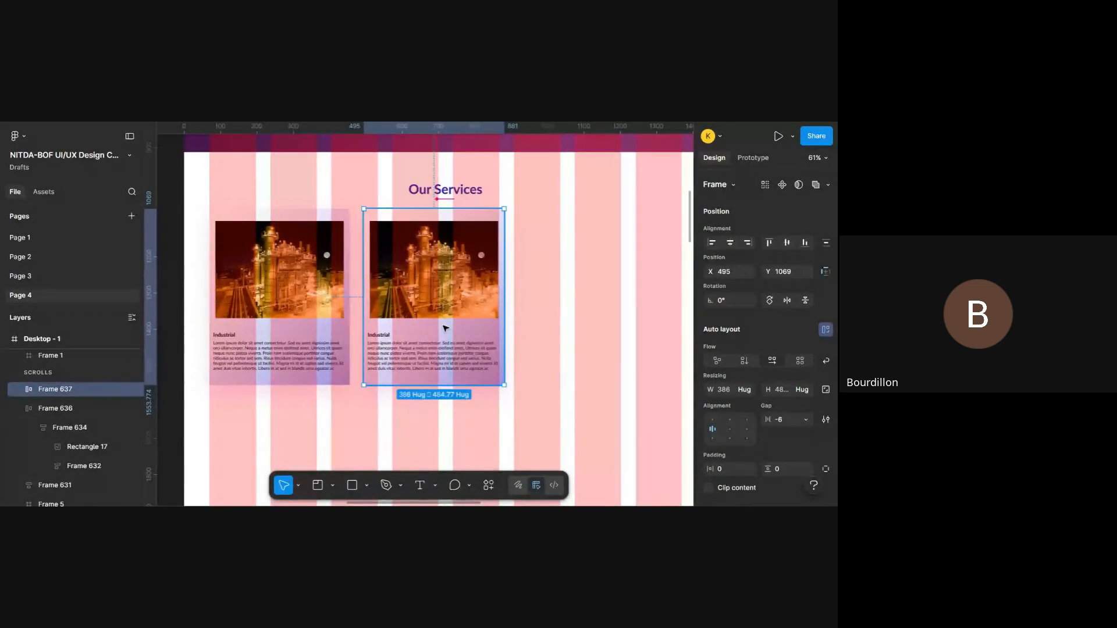
left_click(306, 331, "shift")
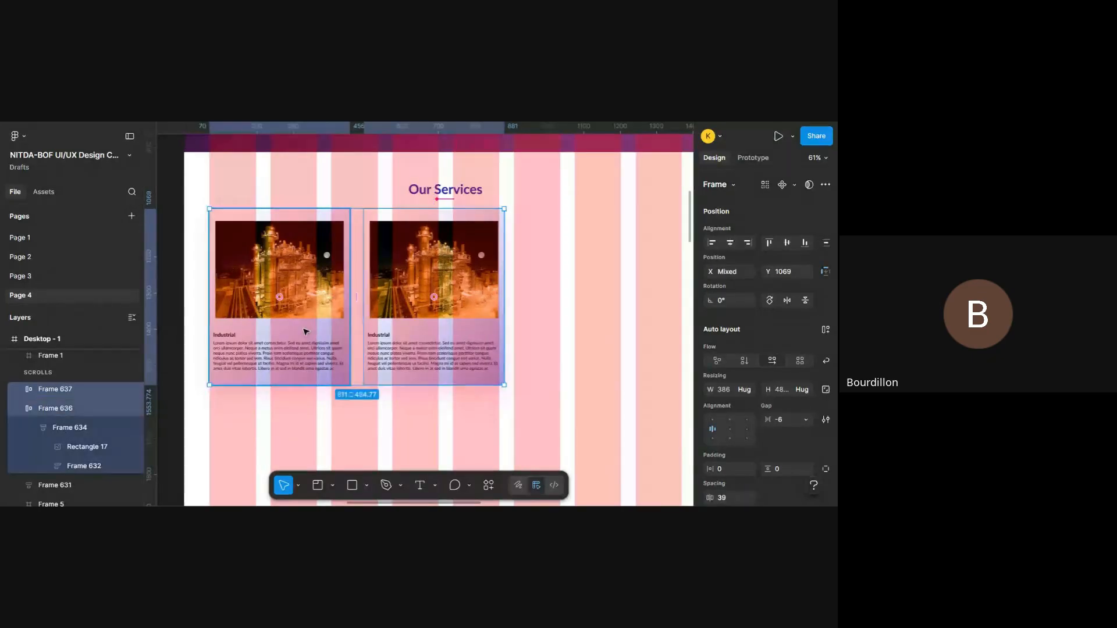
key("shift+a")
scroll(305, 331, "right", 2)
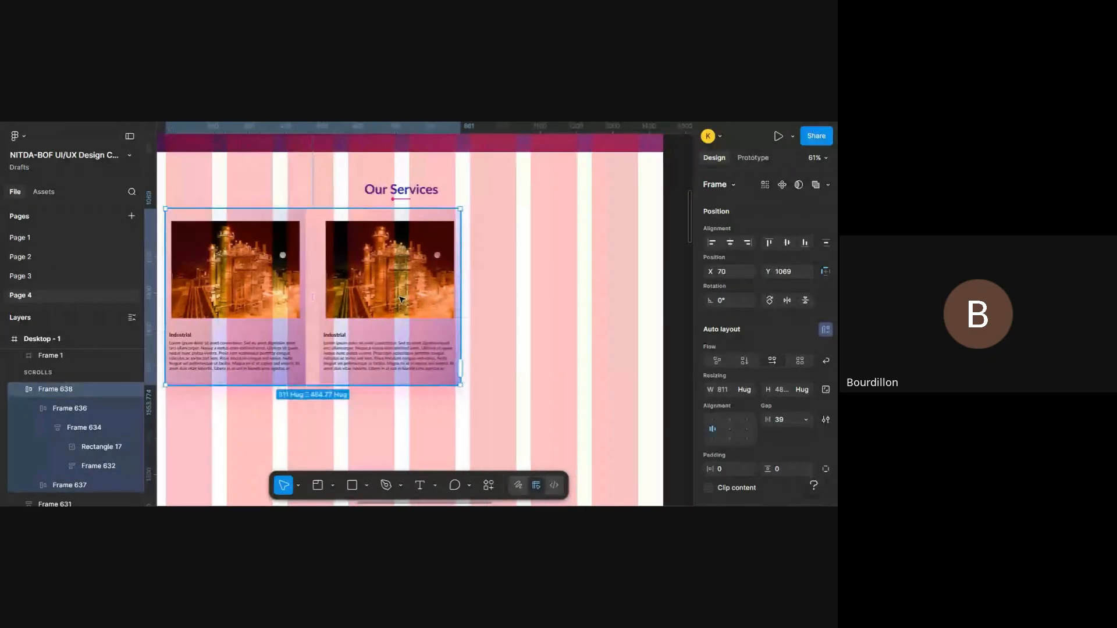
left_click(401, 300)
key("ctrl+d")
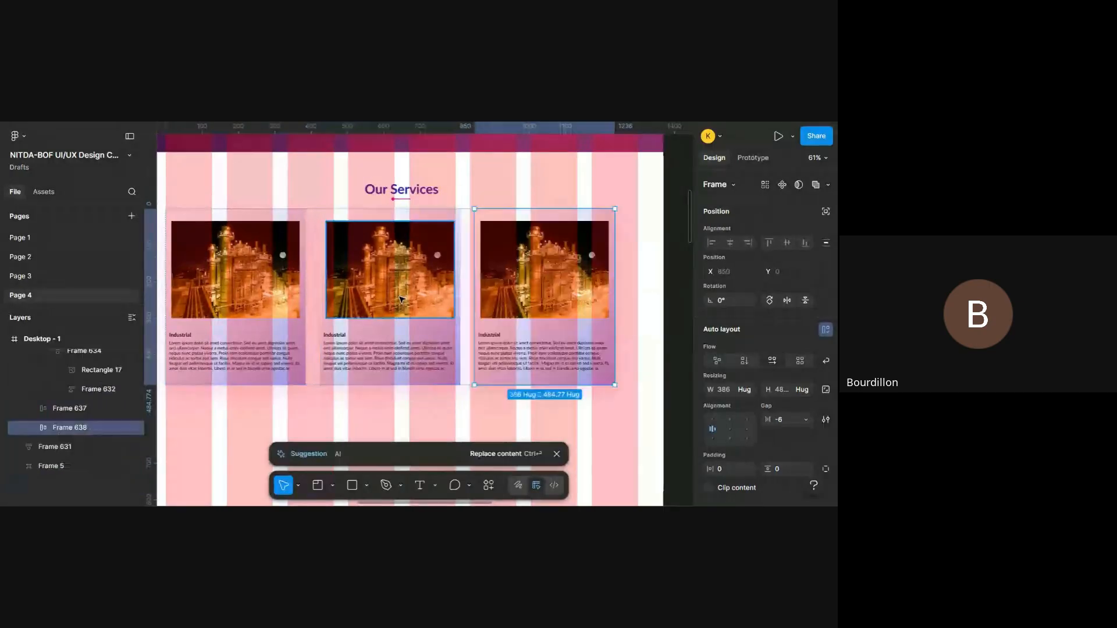
left_click(631, 382)
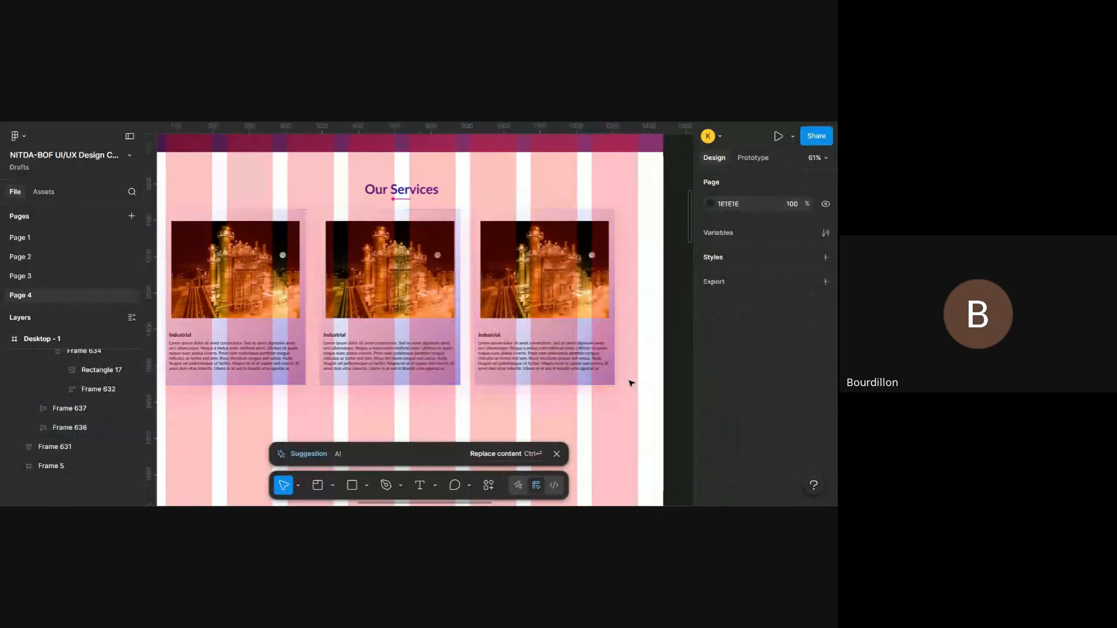
- Set the gap between the three cards in the auto layout row to 70
left_click(511, 352)
scroll(762, 222, "down", 2)
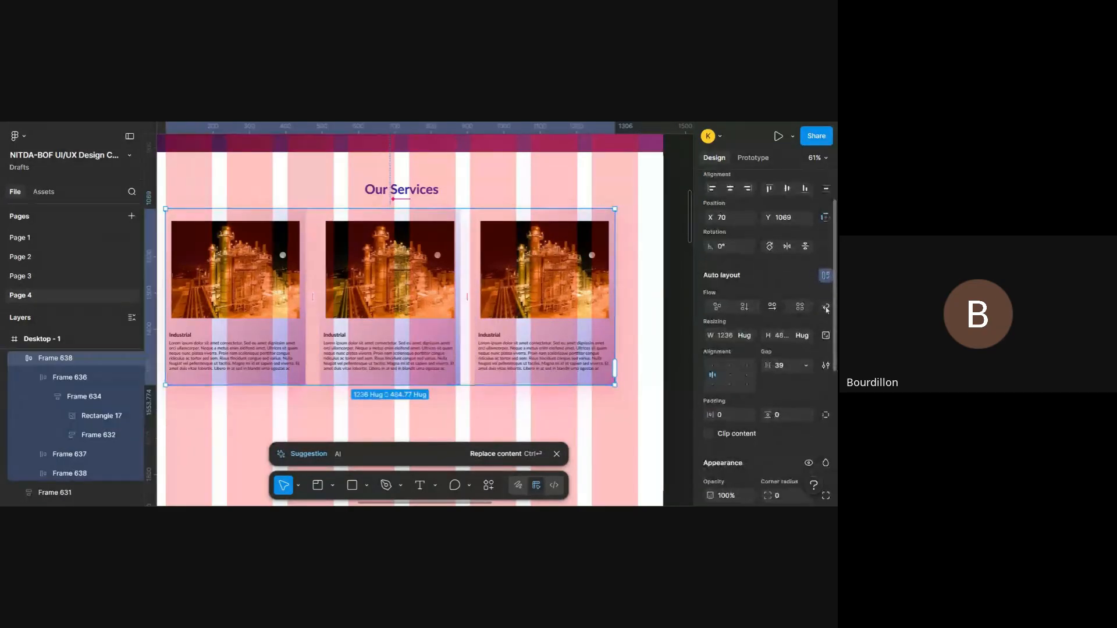
left_click_drag(769, 366, 811, 369)
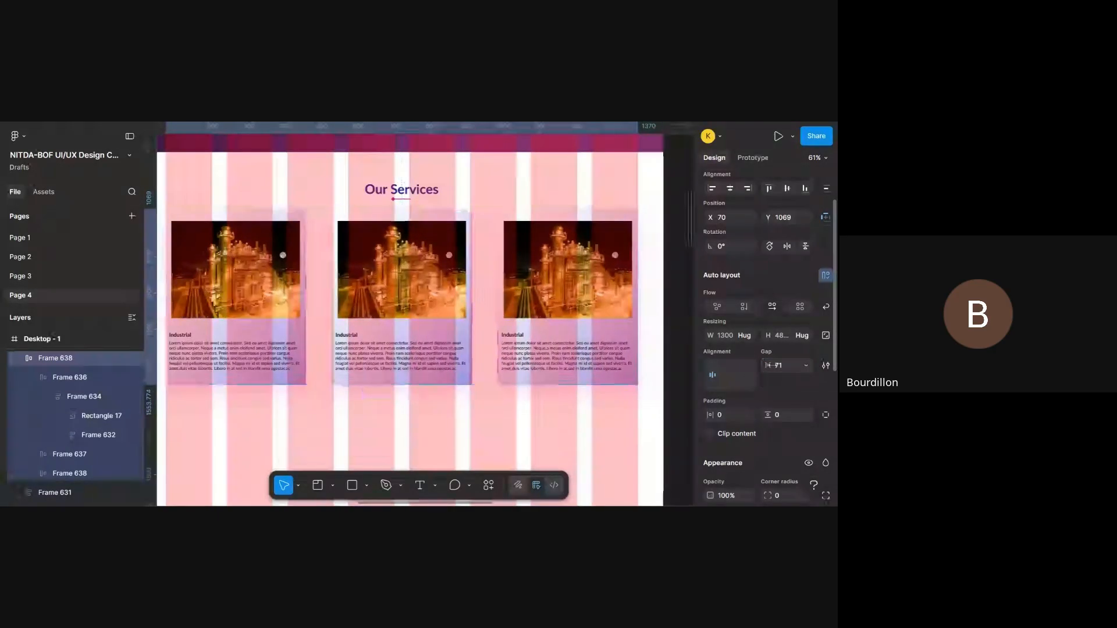
scroll(666, 365, "left", 2)
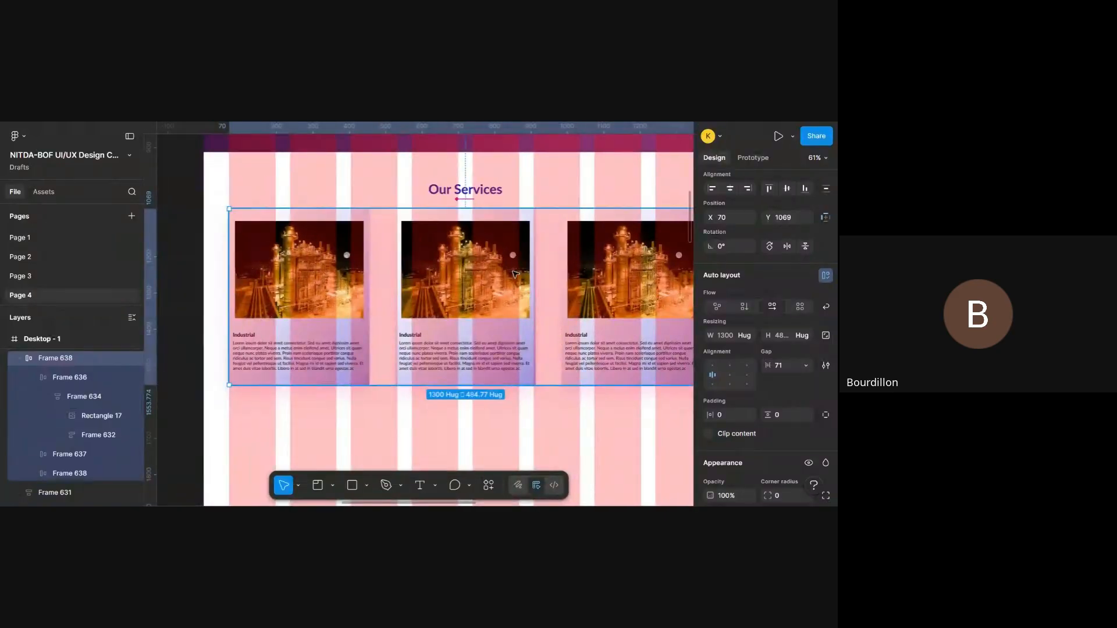
scroll(587, 363, "right", 3)
scroll(564, 212, "left", 2)
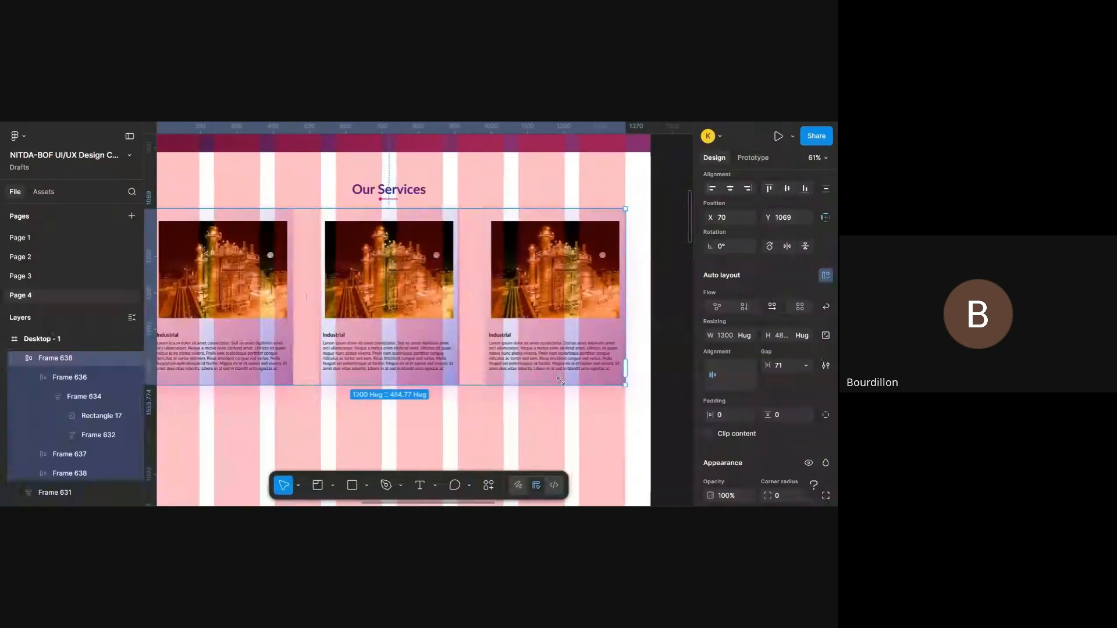
scroll(570, 352, "down", 3)
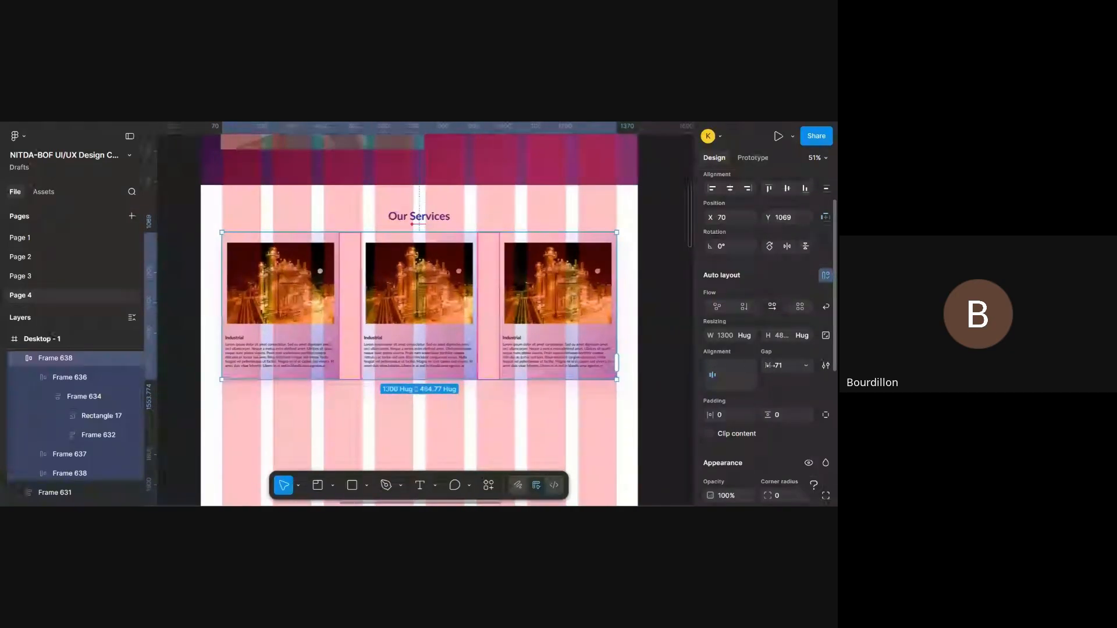
left_click_drag(769, 366, 768, 365)
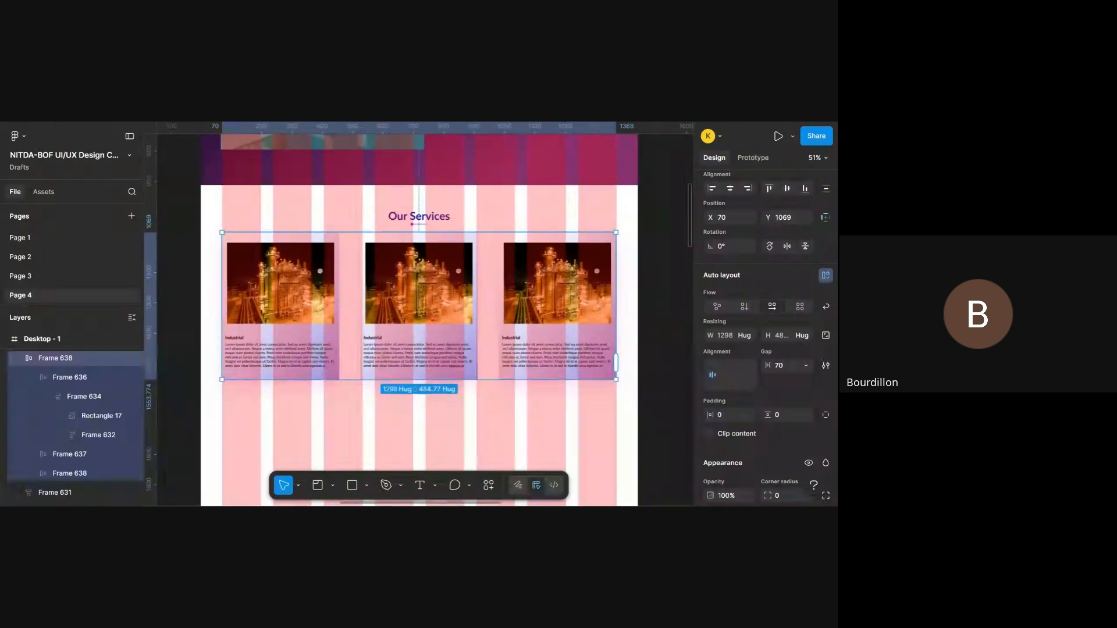
- Preview the Our Services section in the prototype and on the canvas, examining the cards' spacing, alignment and shadows
key("ctrl+Tab")
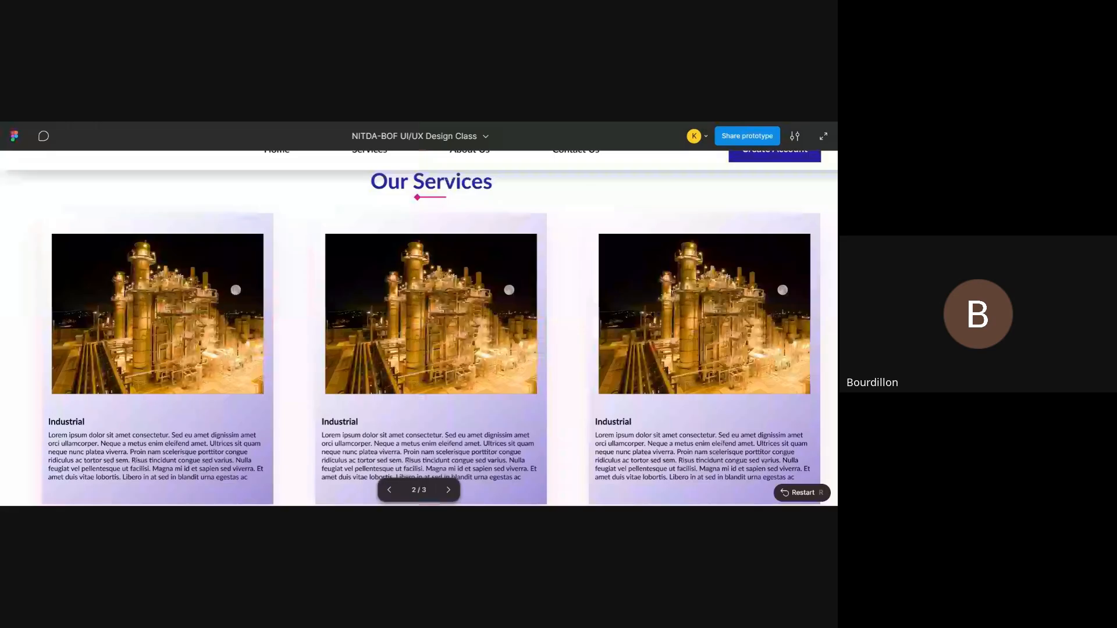
scroll(307, 208, "down", 2)
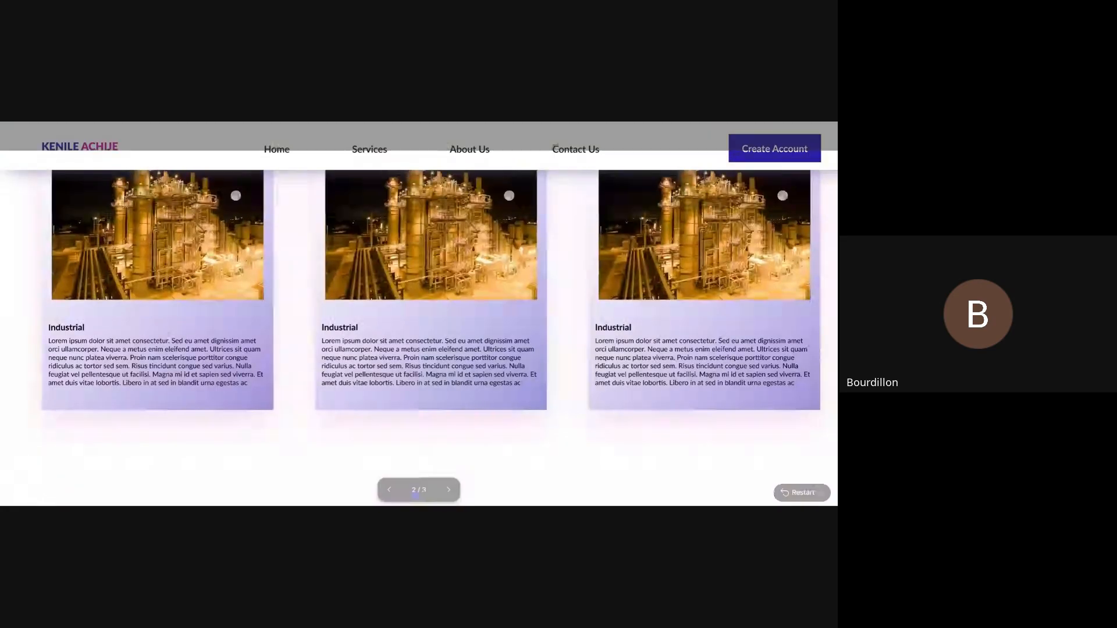
scroll(657, 272, "up", 2)
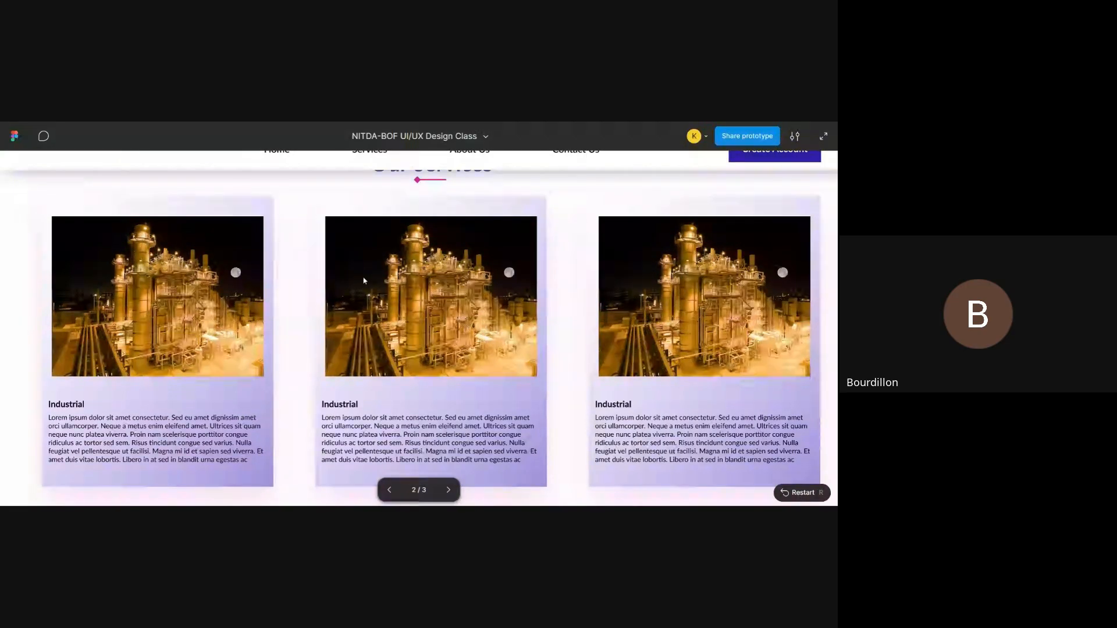
scroll(496, 326, "up", 5)
scroll(496, 323, "up", 4)
scroll(497, 322, "down", 10)
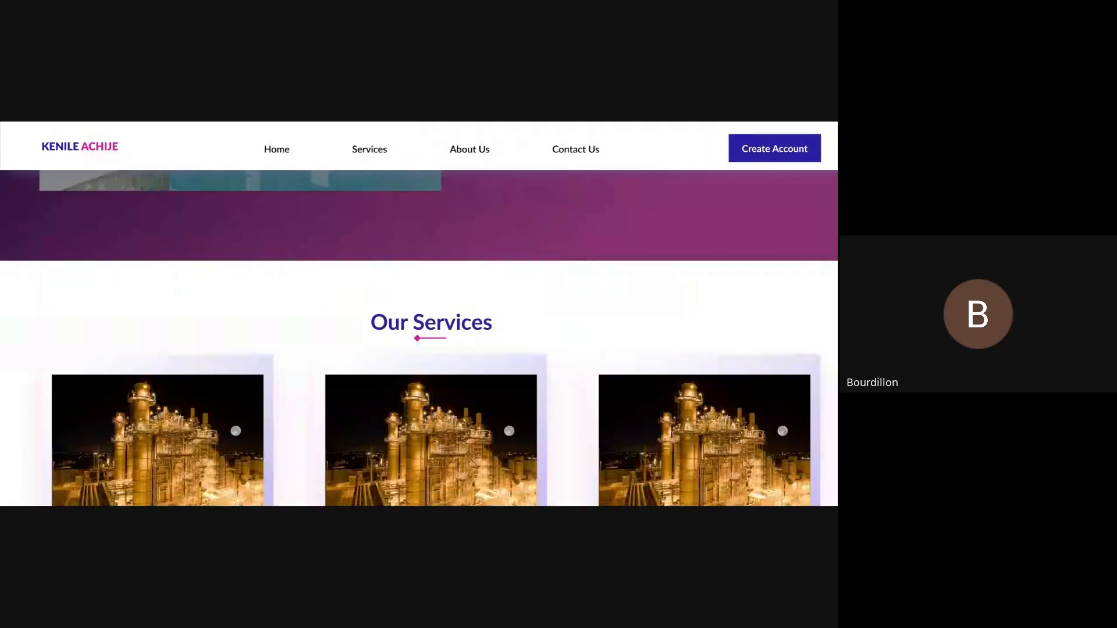
scroll(497, 322, "up", 2)
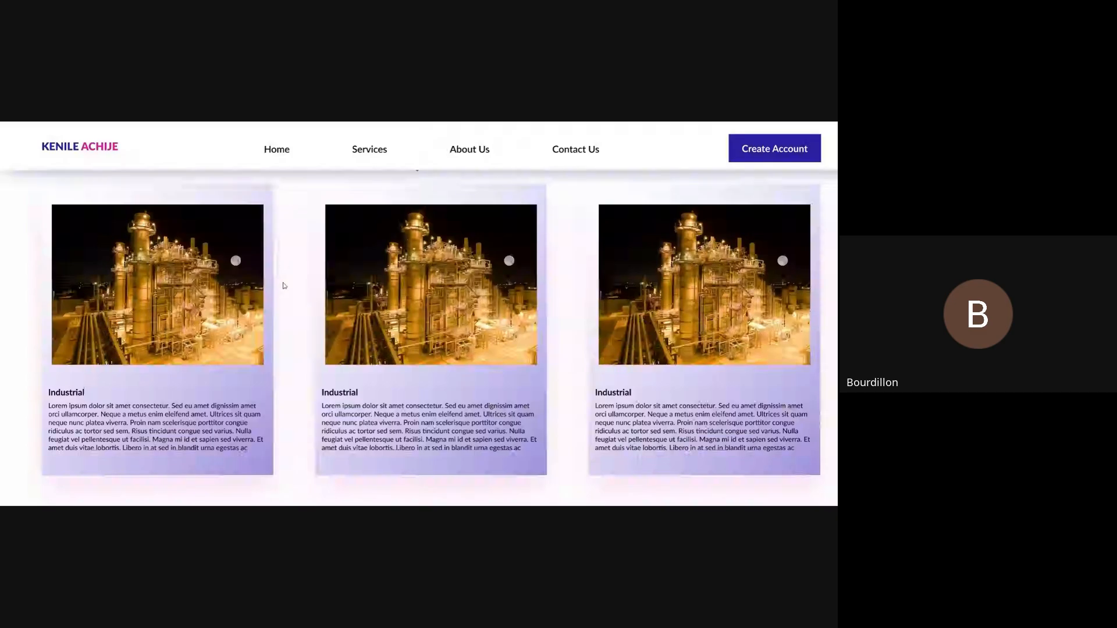
scroll(284, 285, "up", 1)
scroll(555, 315, "down", 3)
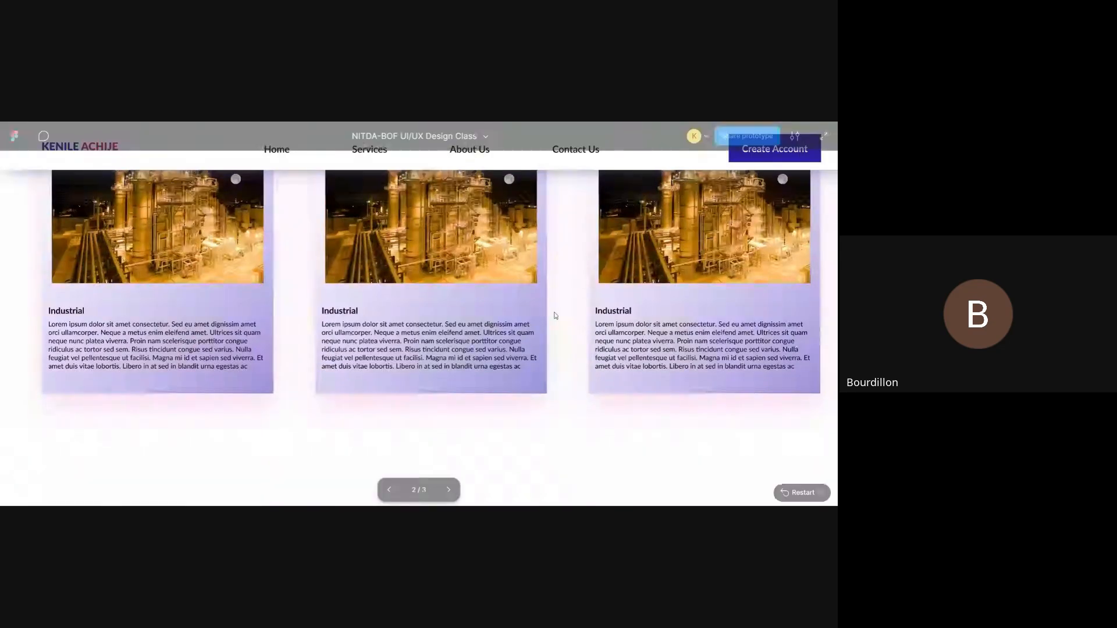
scroll(459, 300, "up", 2)
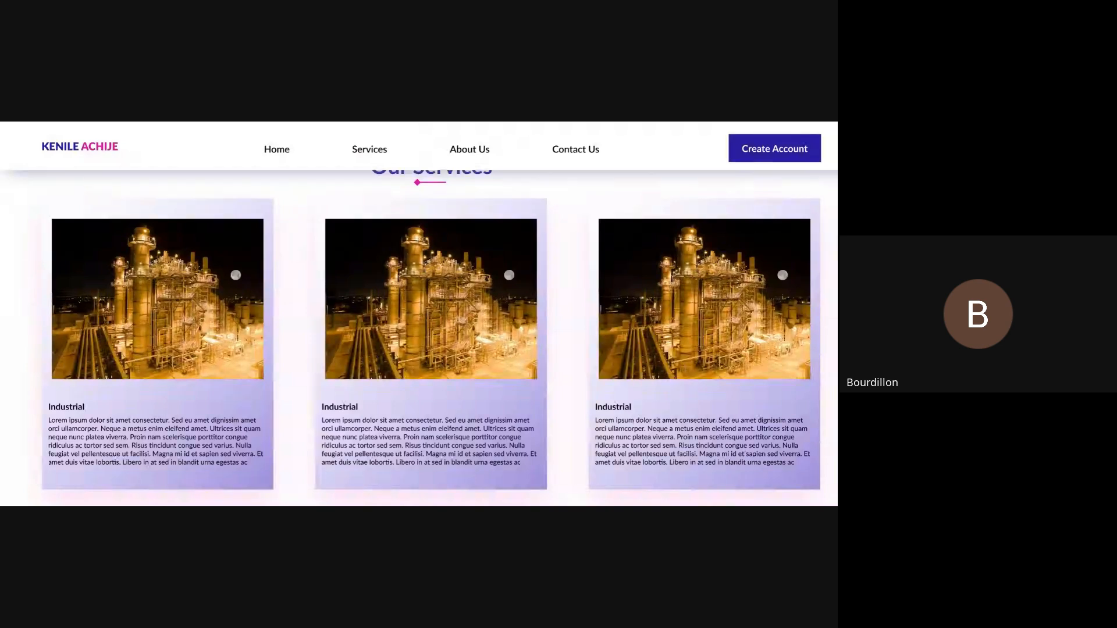
mouse_move(431, 299)
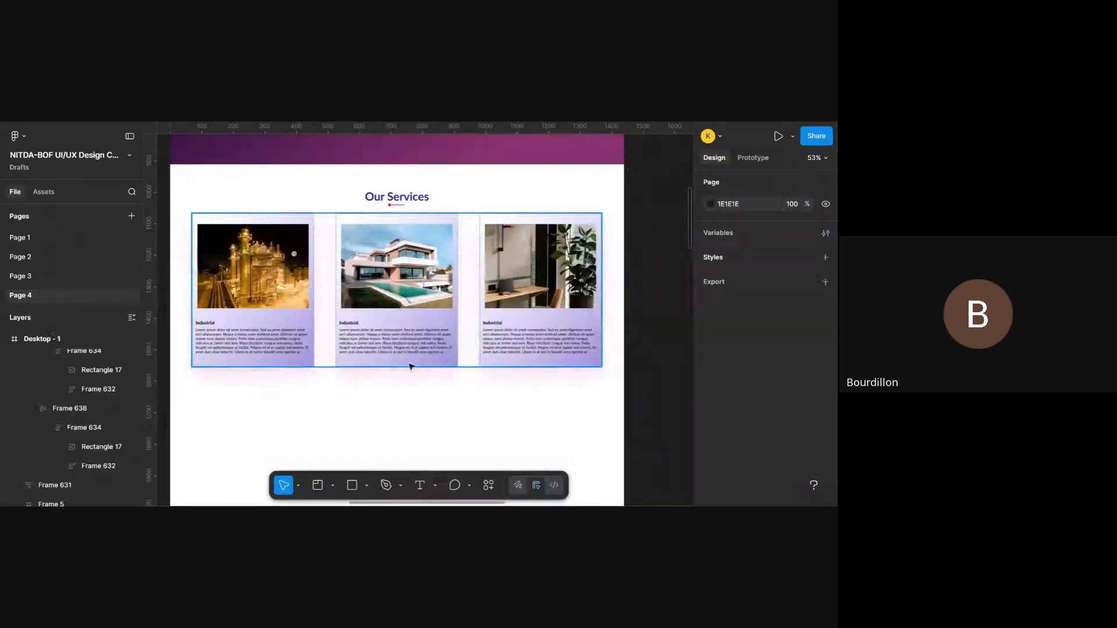
scroll(474, 375, "up", 1)
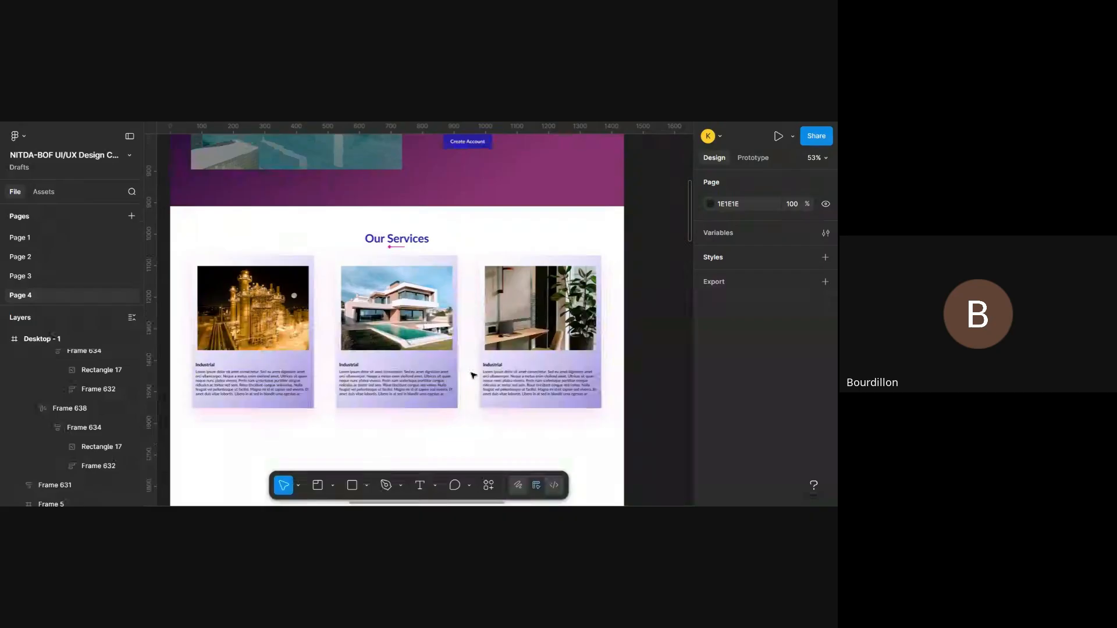
- Select the middle card's image, Rectangle 17, and search the Unsplash plugin for "house"
scroll(474, 376, "left", 1)
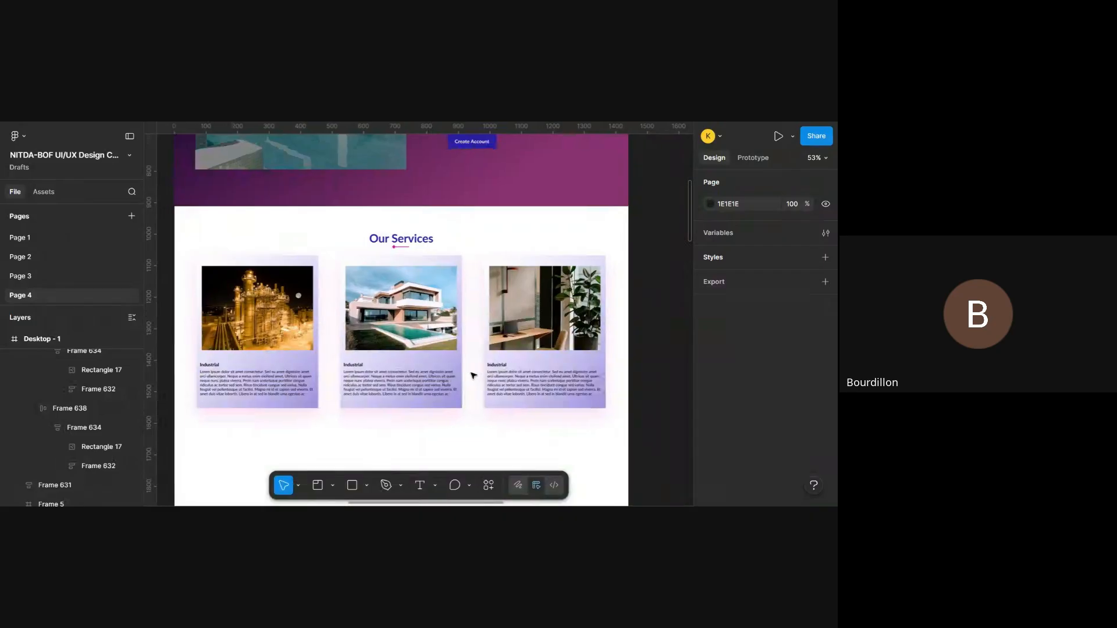
double_click(409, 307)
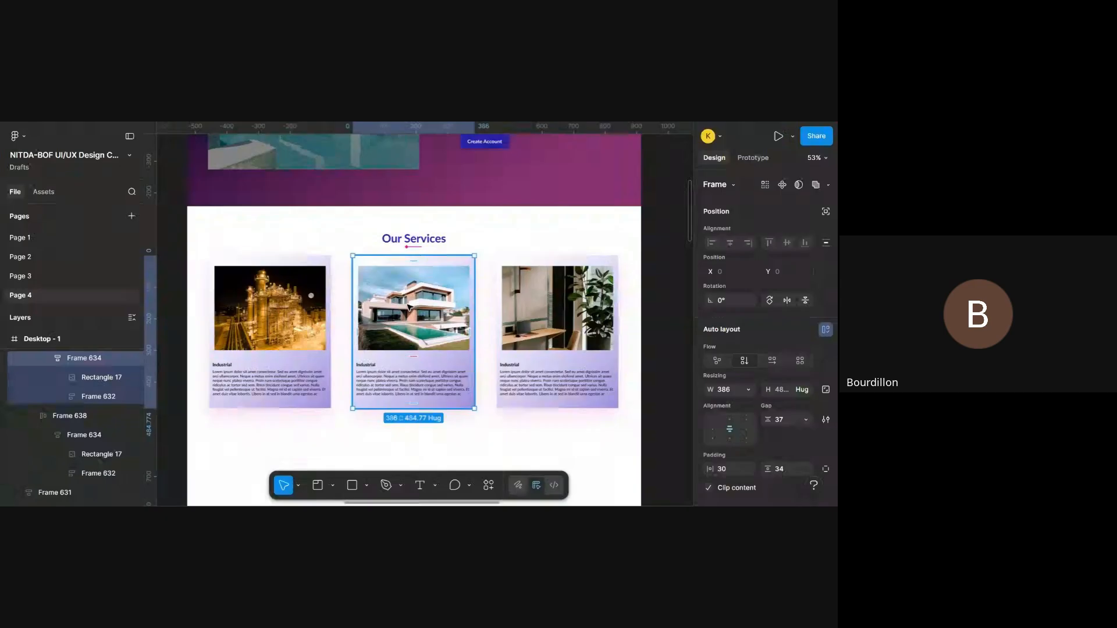
double_click(409, 308)
right_click(409, 307)
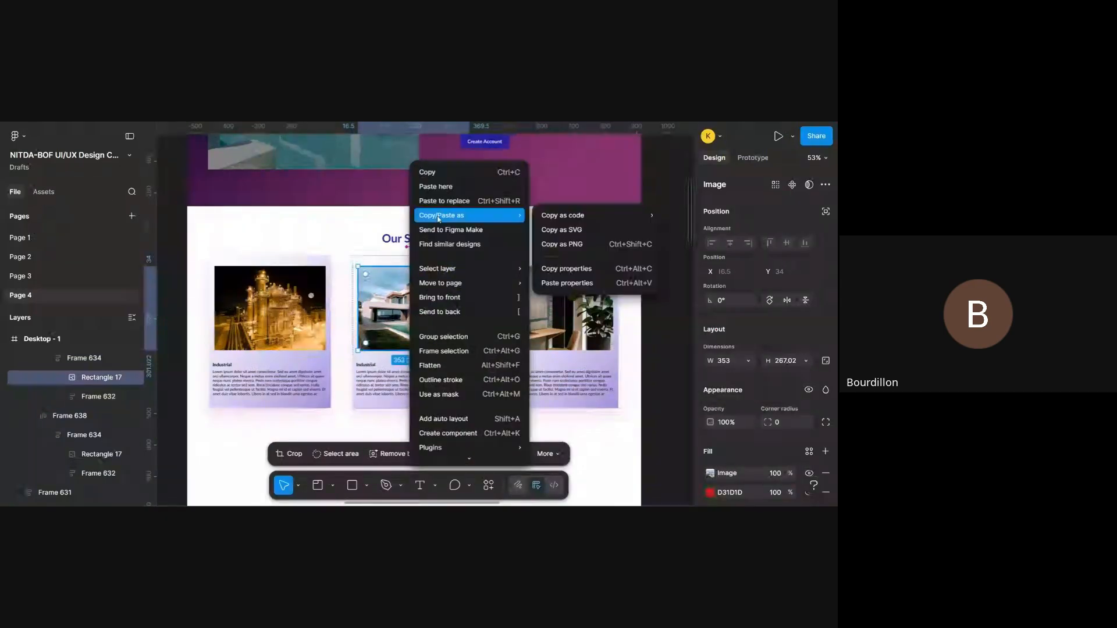
mouse_move(449, 447)
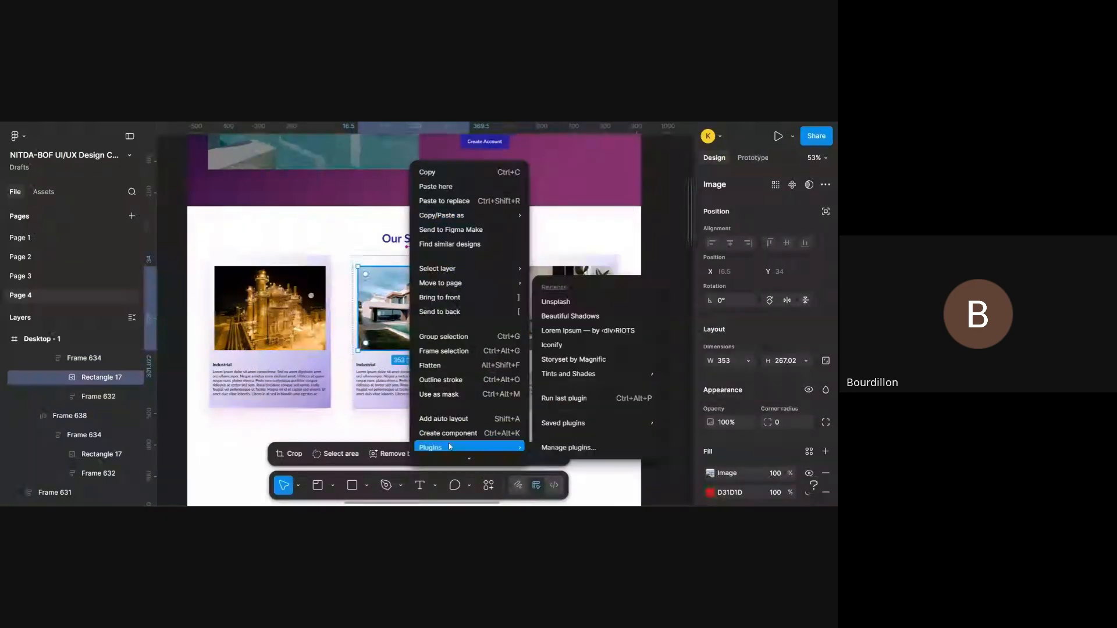
left_click(573, 302)
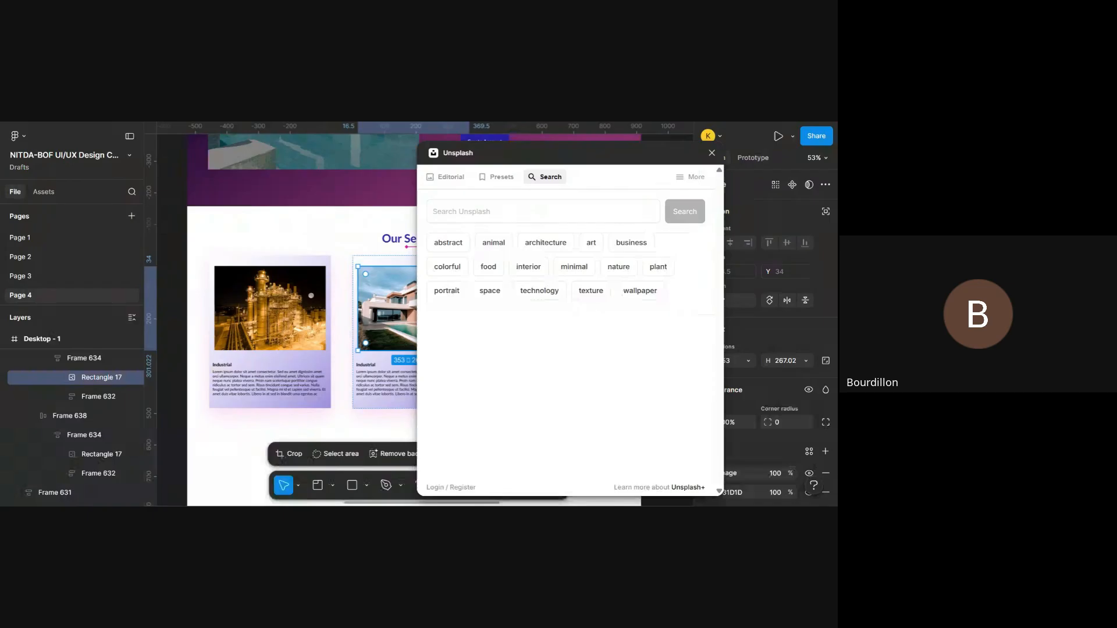
left_click(543, 212)
type("hous")
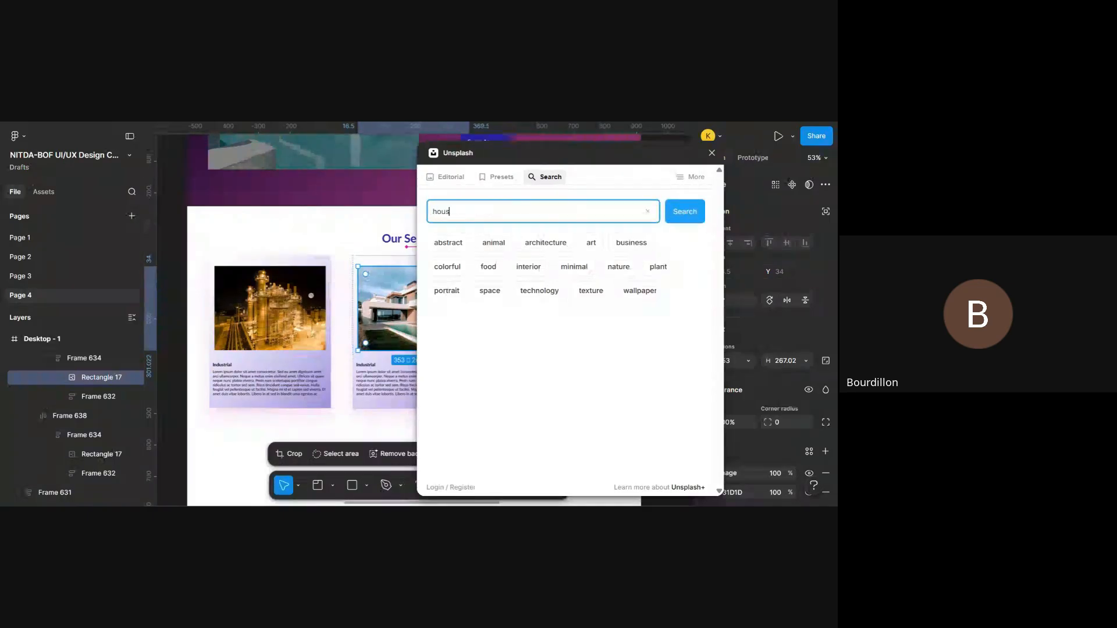
type("e")
key("Return")
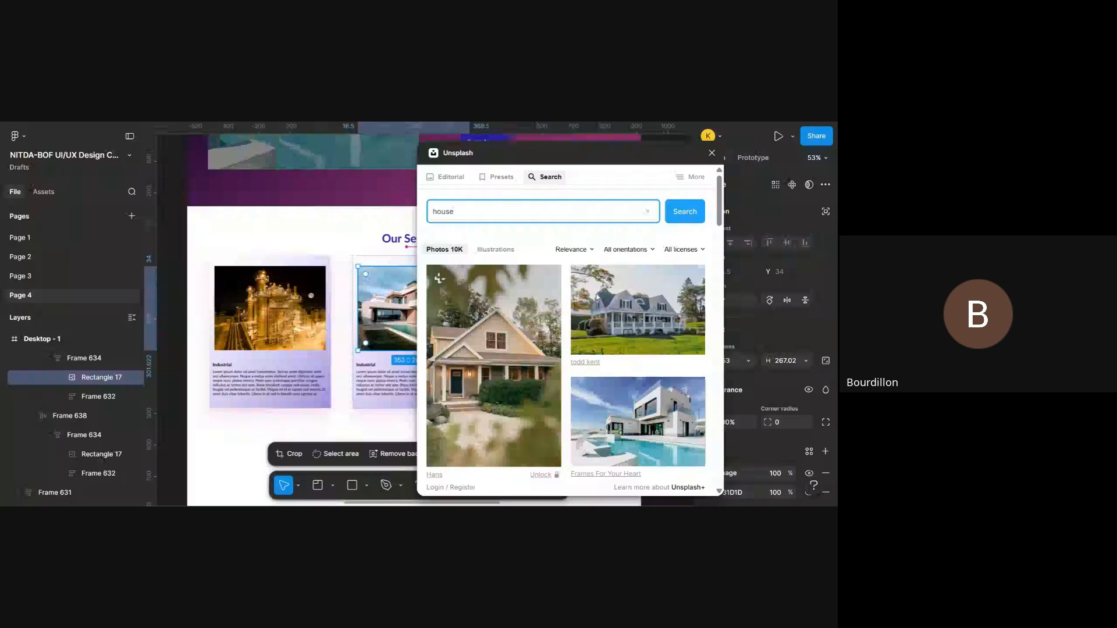
- Replace the middle card's image with the night photo of the lit gabled house and close the Unsplash plugin
scroll(597, 297, "down", 3)
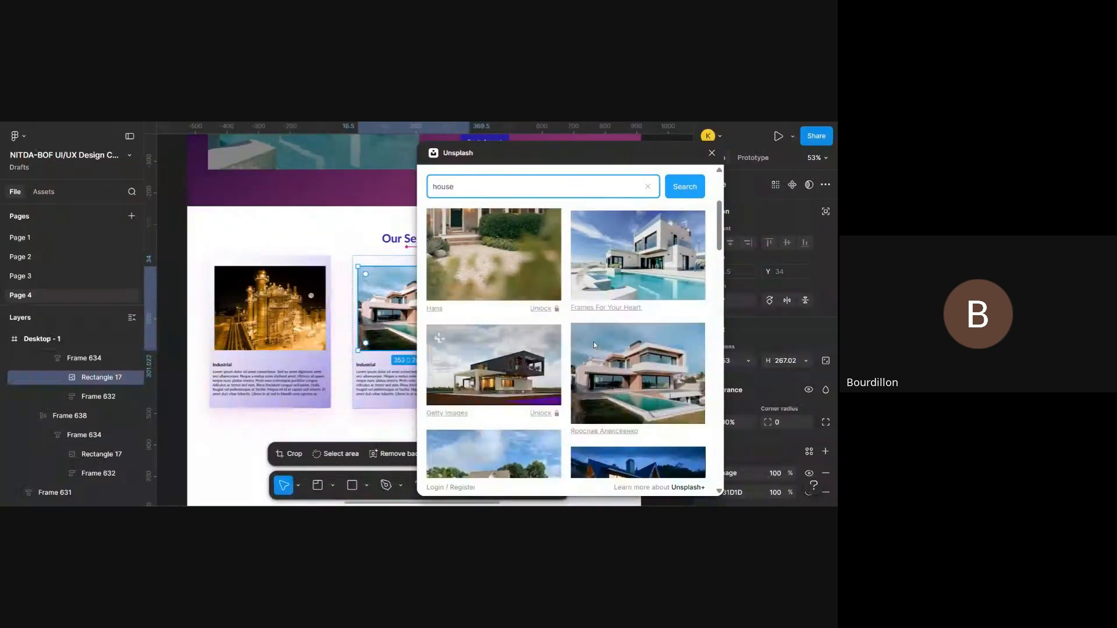
scroll(594, 345, "down", 2)
scroll(565, 343, "down", 2)
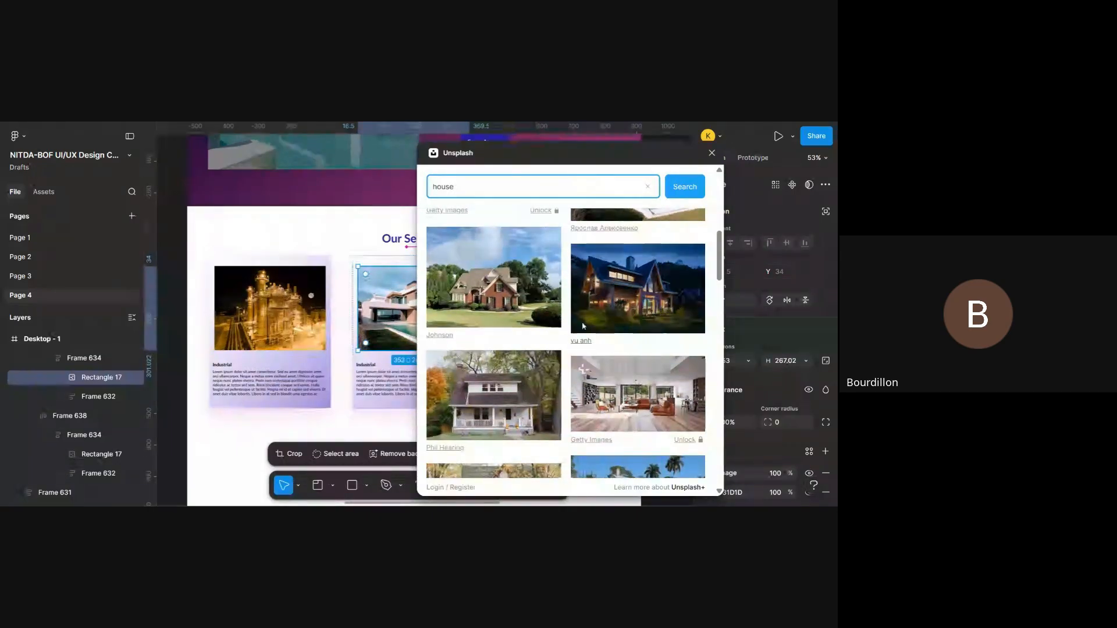
left_click(664, 288)
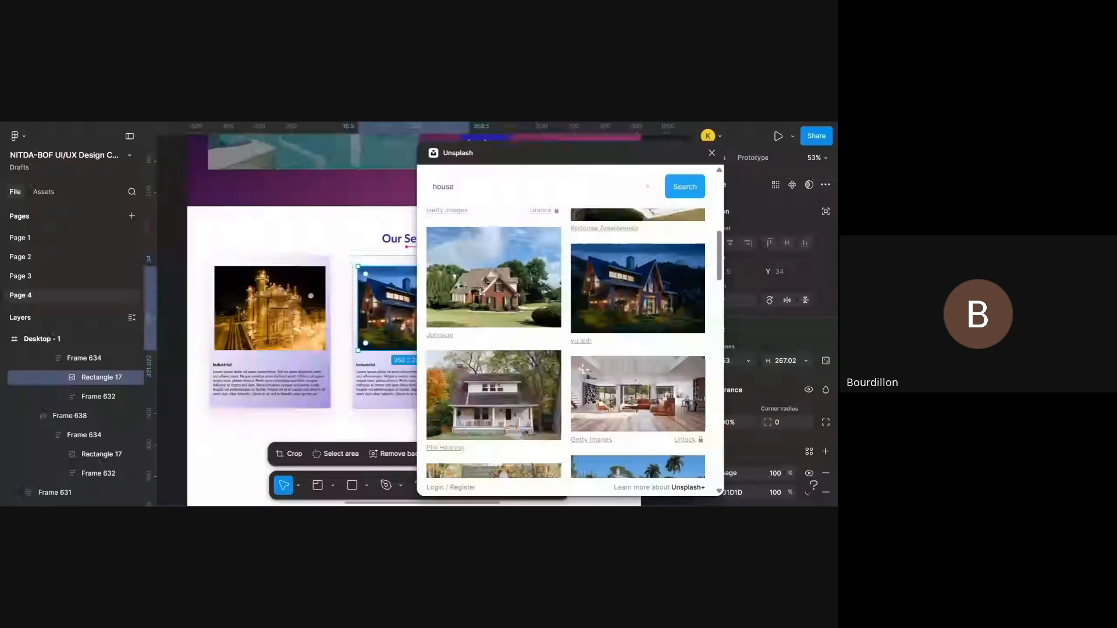
scroll(347, 304, "right", 5)
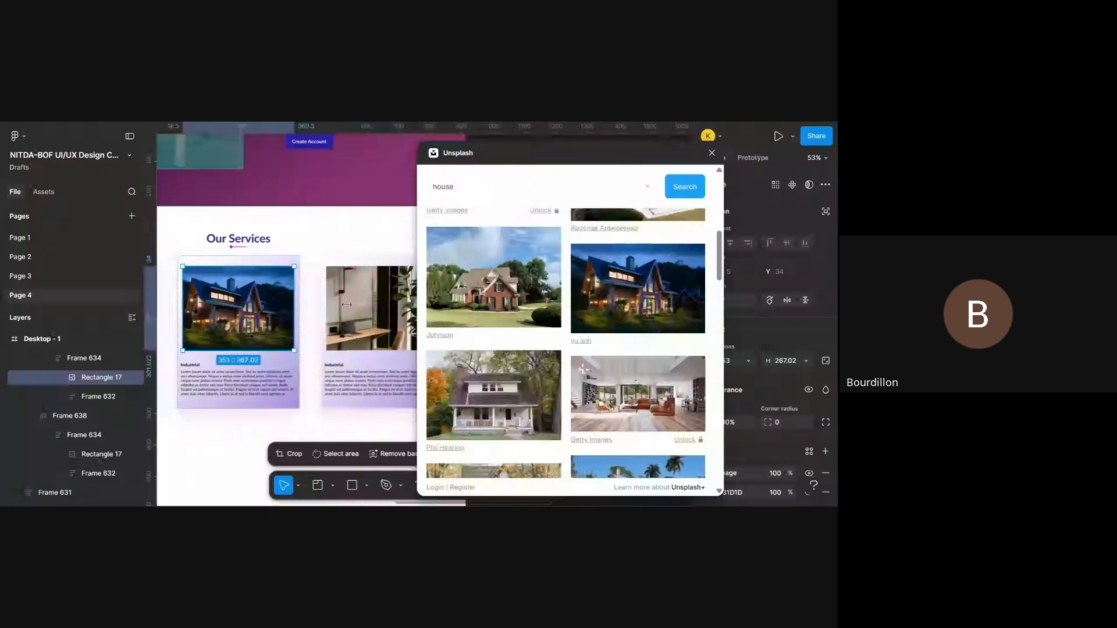
scroll(347, 304, "down", 5)
left_click(369, 400)
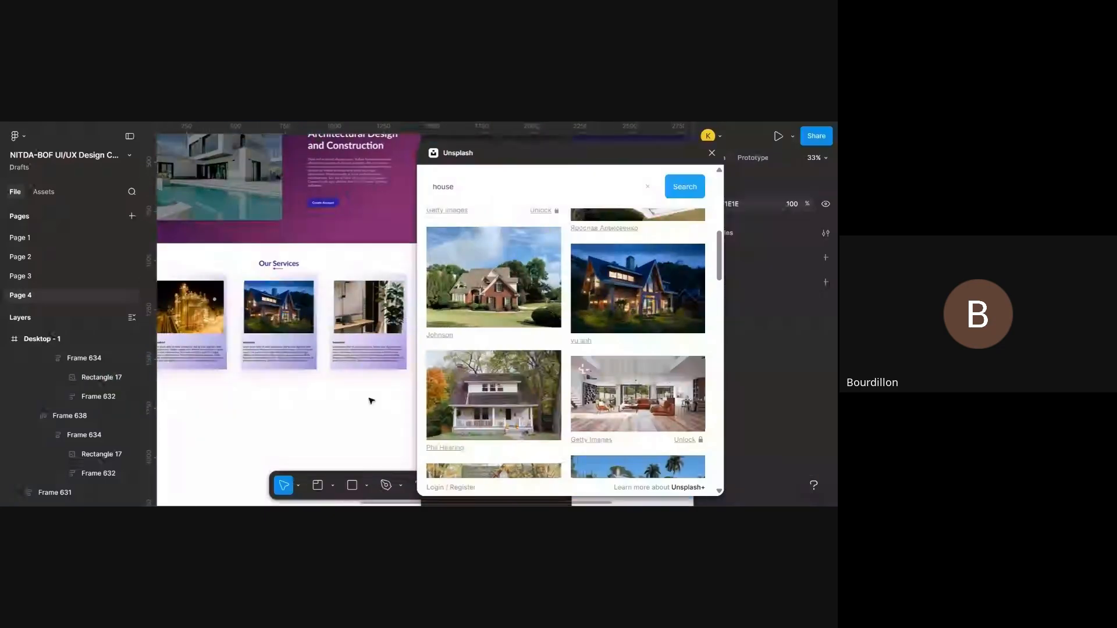
left_click(712, 152)
- Examine the Our Services card row on the canvas and in the prototype preview, checking the middle card's new image
scroll(385, 452, "left", 5)
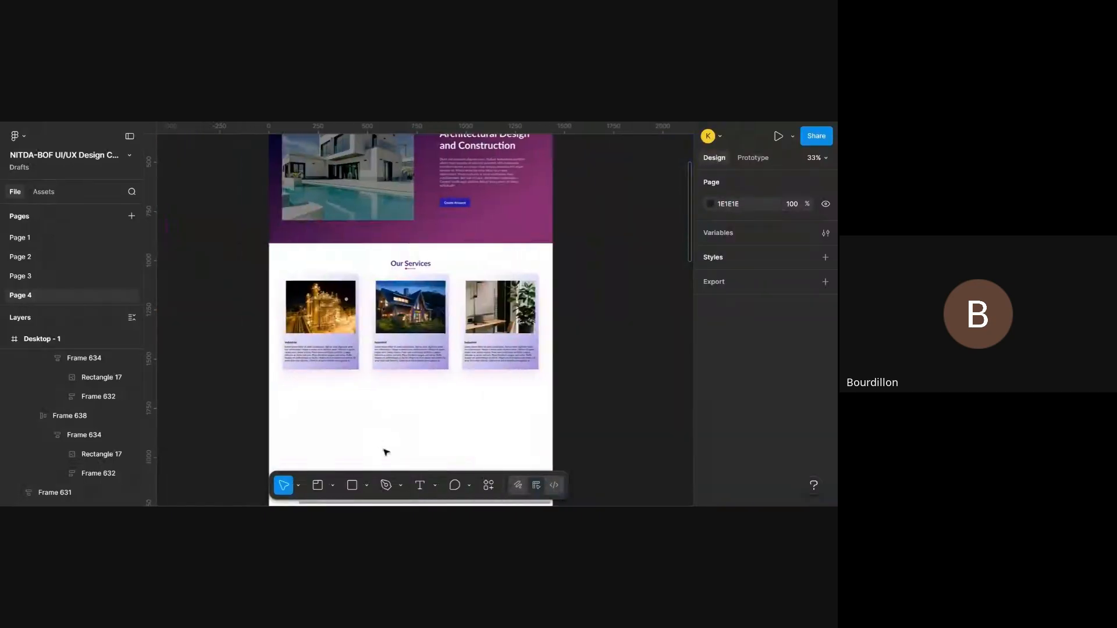
scroll(386, 452, "up", 5)
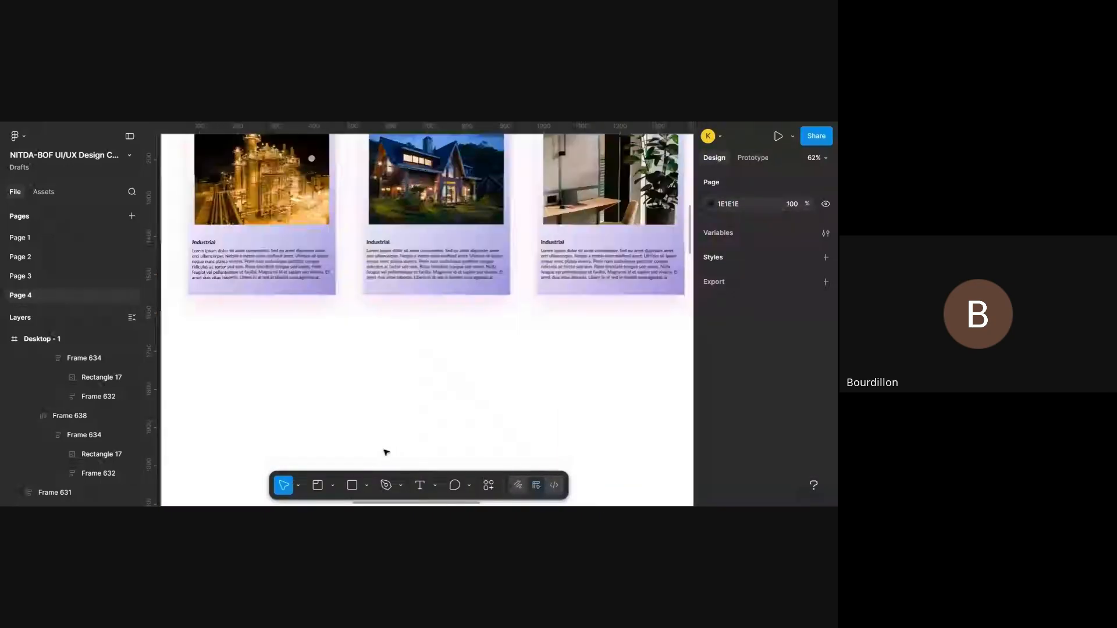
scroll(415, 260, "up", 3)
left_click(415, 260)
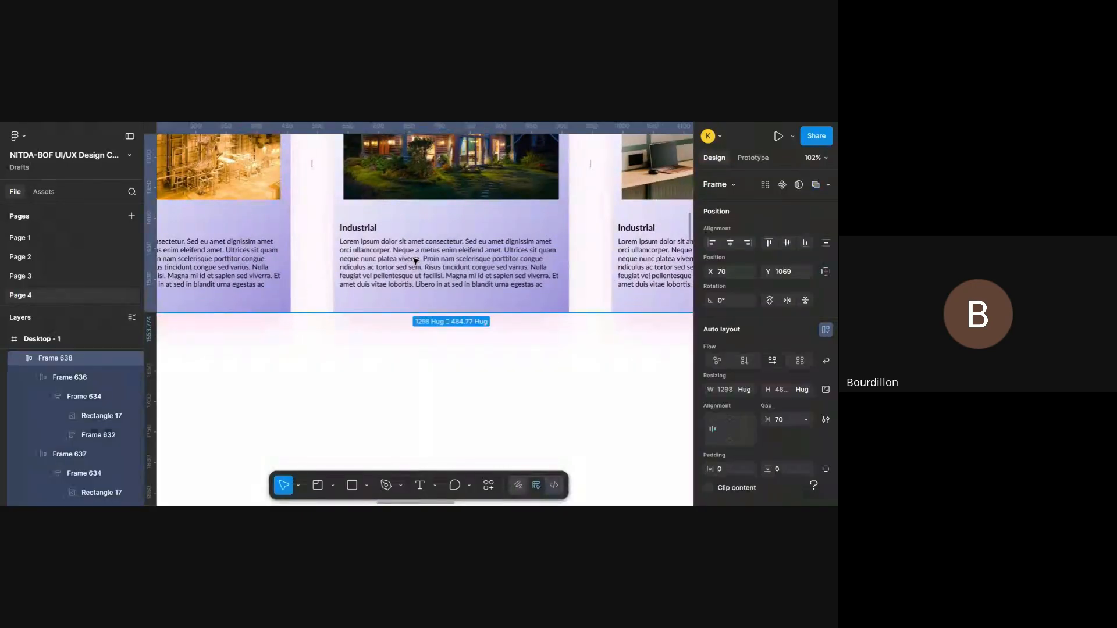
scroll(415, 261, "down", 3)
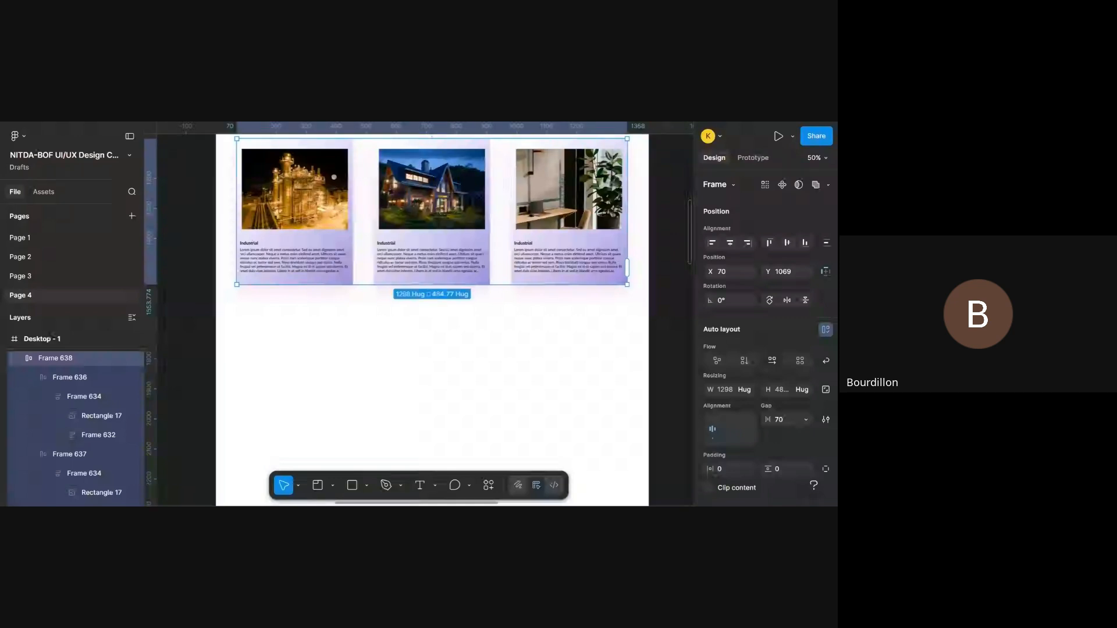
scroll(480, 124, "up", 2)
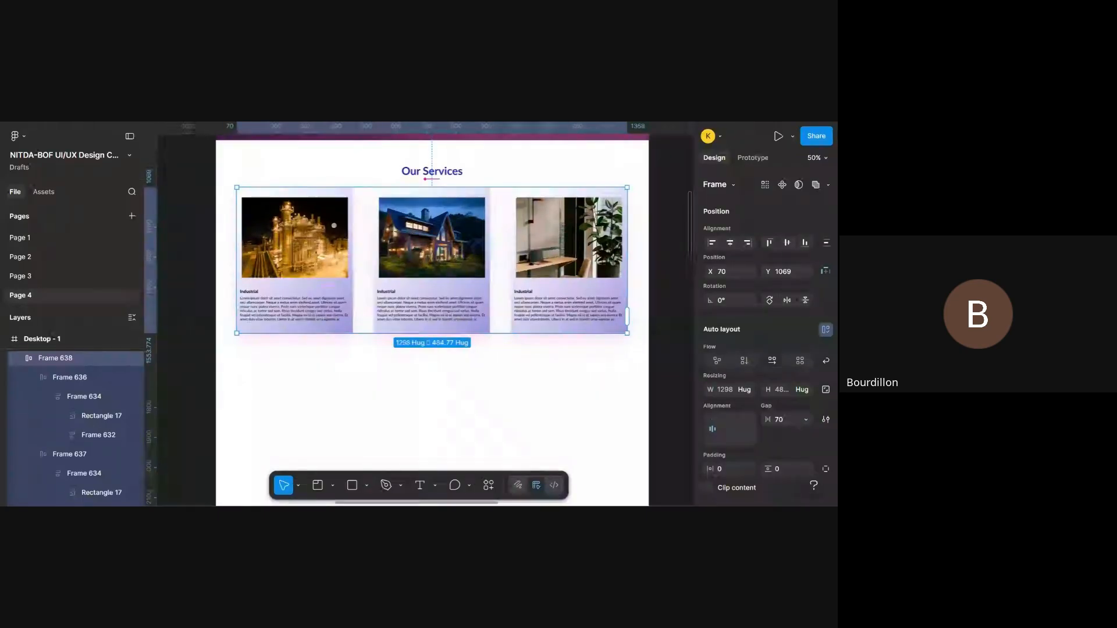
key("ctrl+Tab")
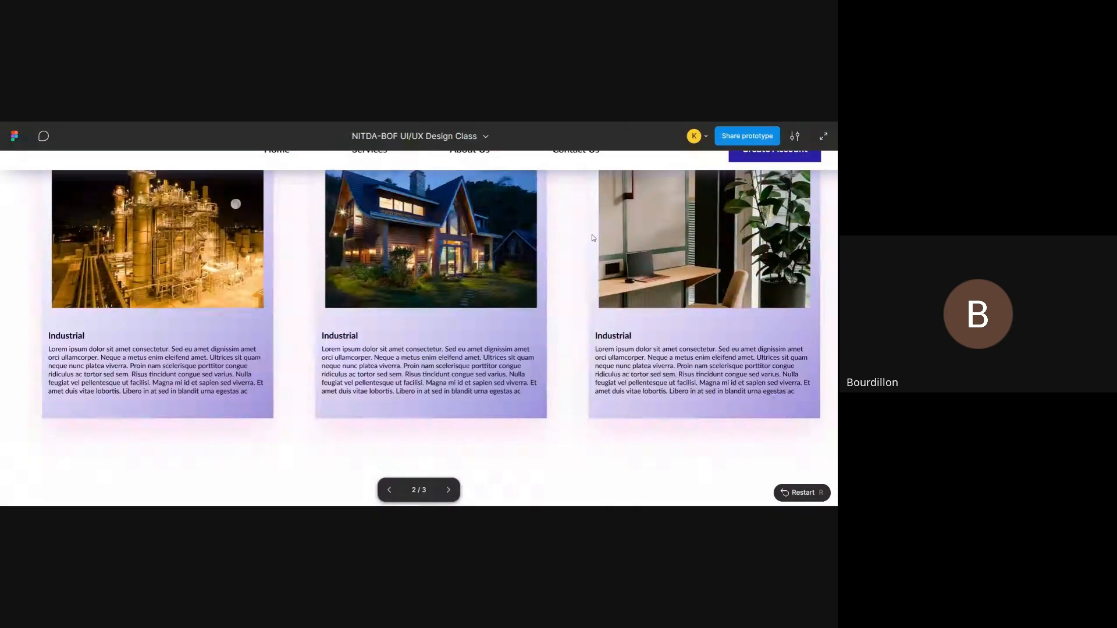
scroll(593, 238, "up", 6)
scroll(592, 238, "down", 4)
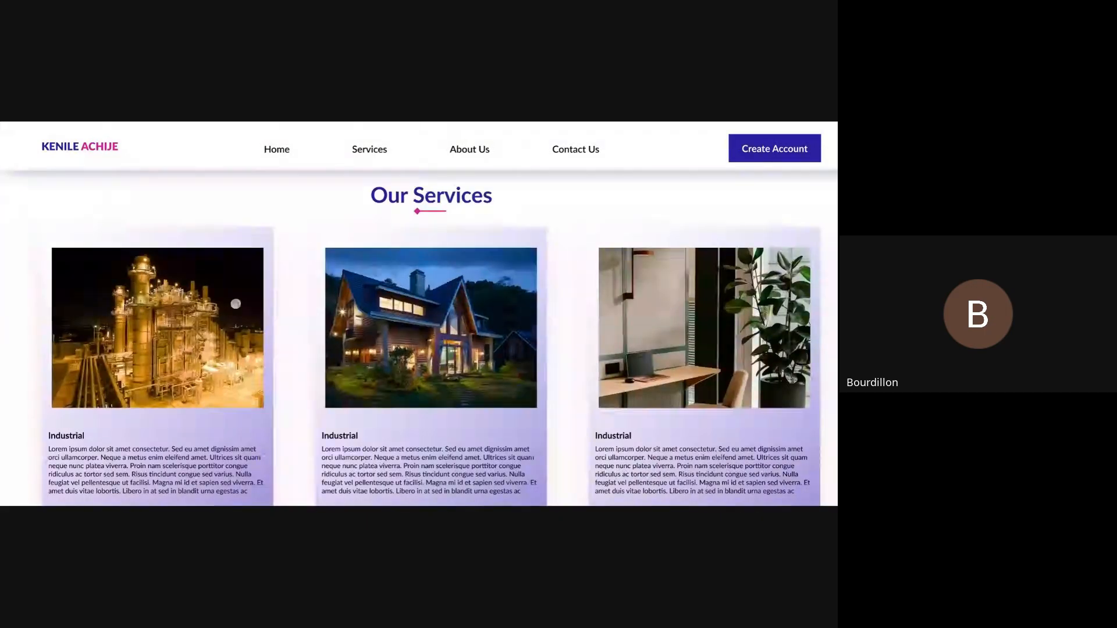
scroll(432, 338, "down", 2)
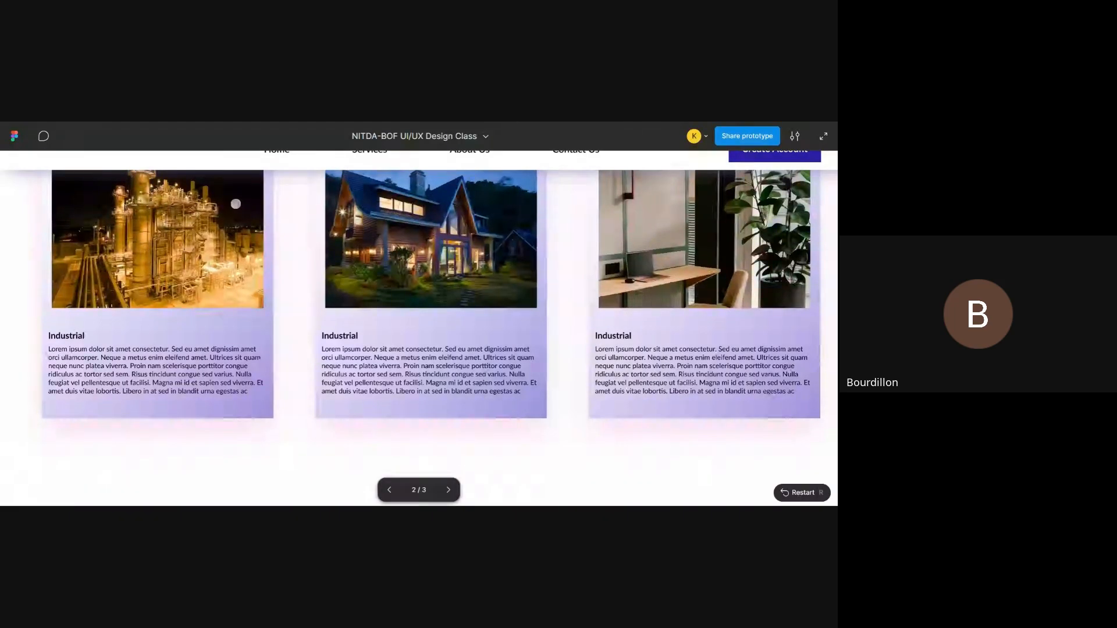
- Return to the design file and compare Desktop - 1 with the sections of the reference design beside it
key("ctrl+shift+Tab")
scroll(462, 221, "down", 5)
scroll(462, 221, "down", 2)
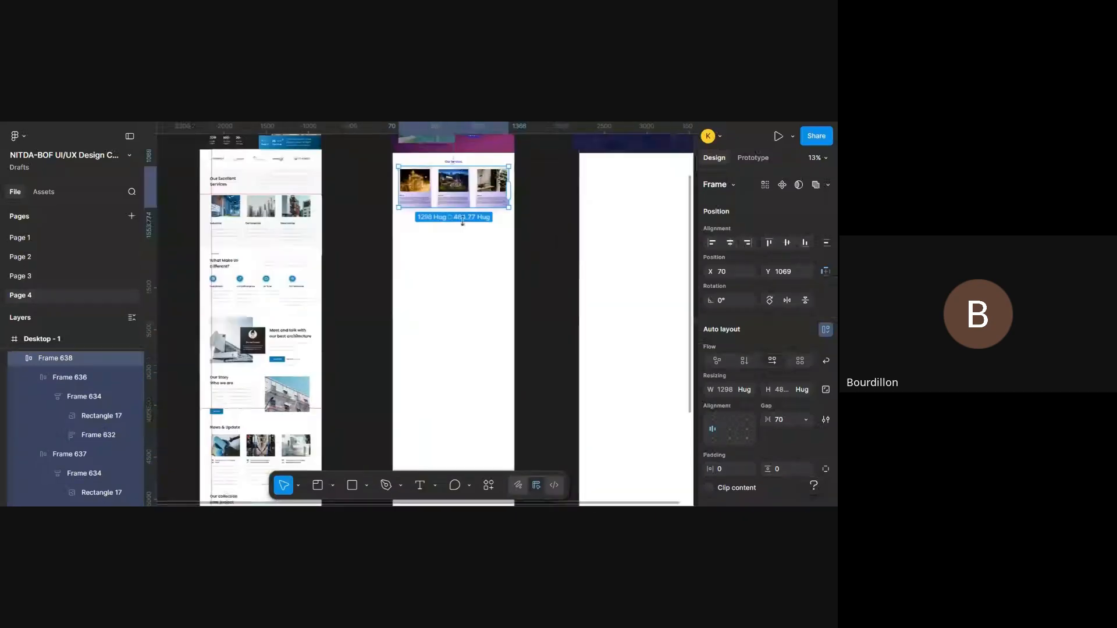
scroll(462, 221, "up", 5)
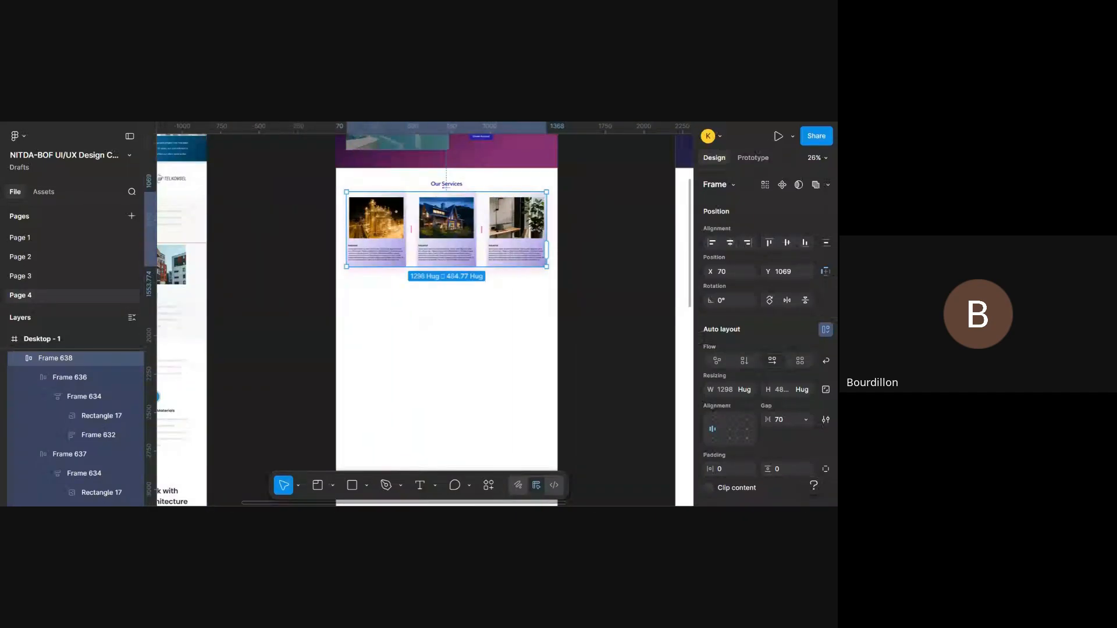
scroll(425, 320, "down", 4)
scroll(425, 320, "right", 5)
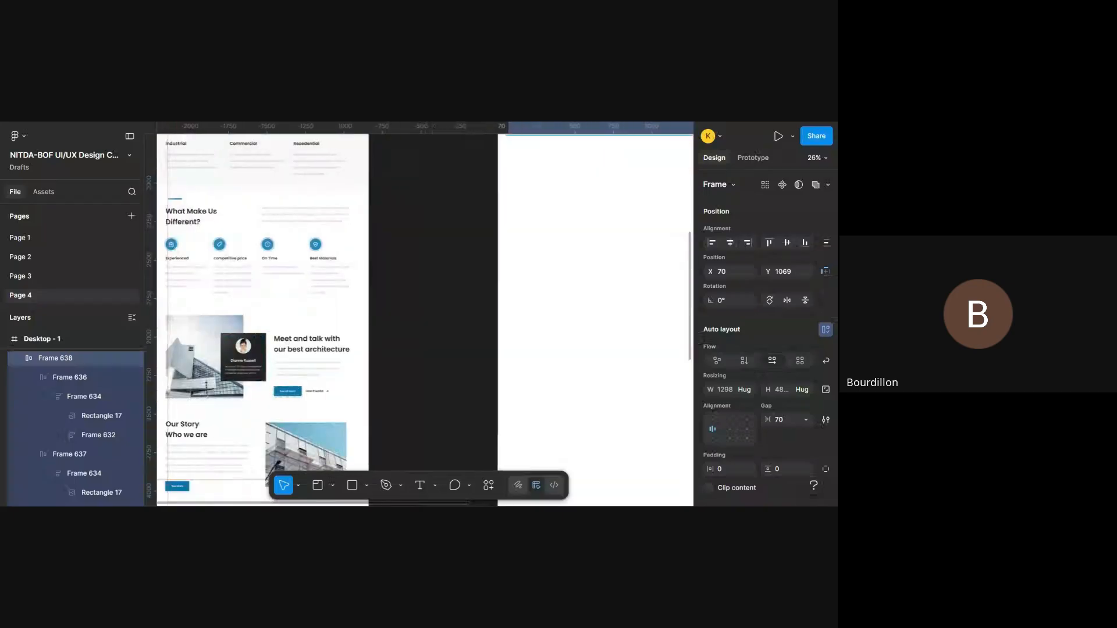
scroll(482, 308, "up", 5)
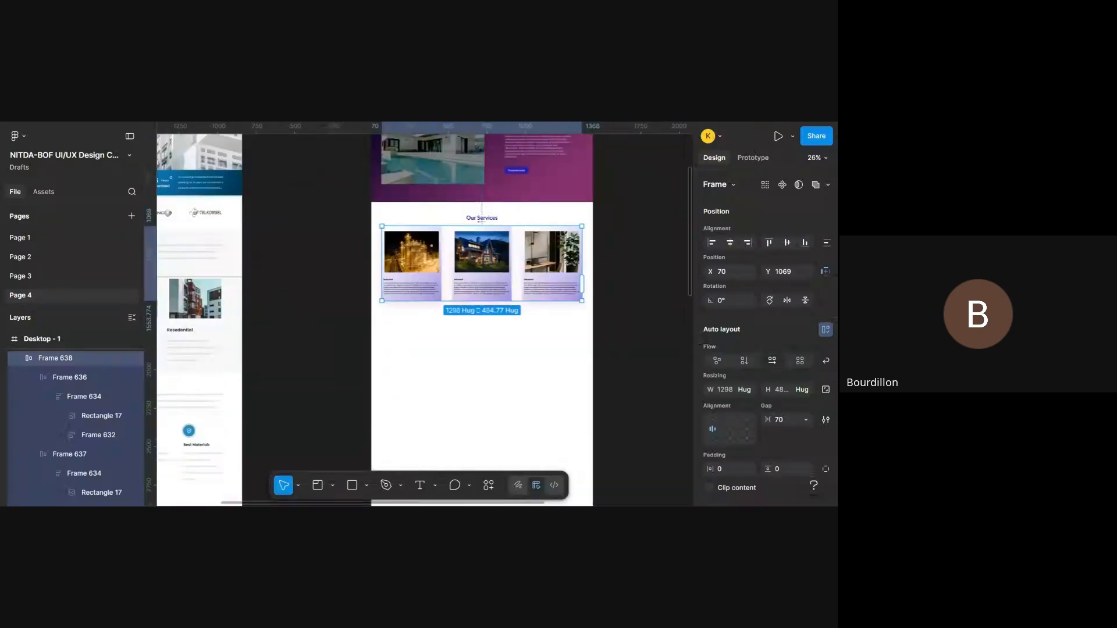
scroll(481, 309, "down", 4)
- Show the layout guides and compare the empty area below the cards with the reference's What Make Us Different? section
key("ctrl+shift+4")
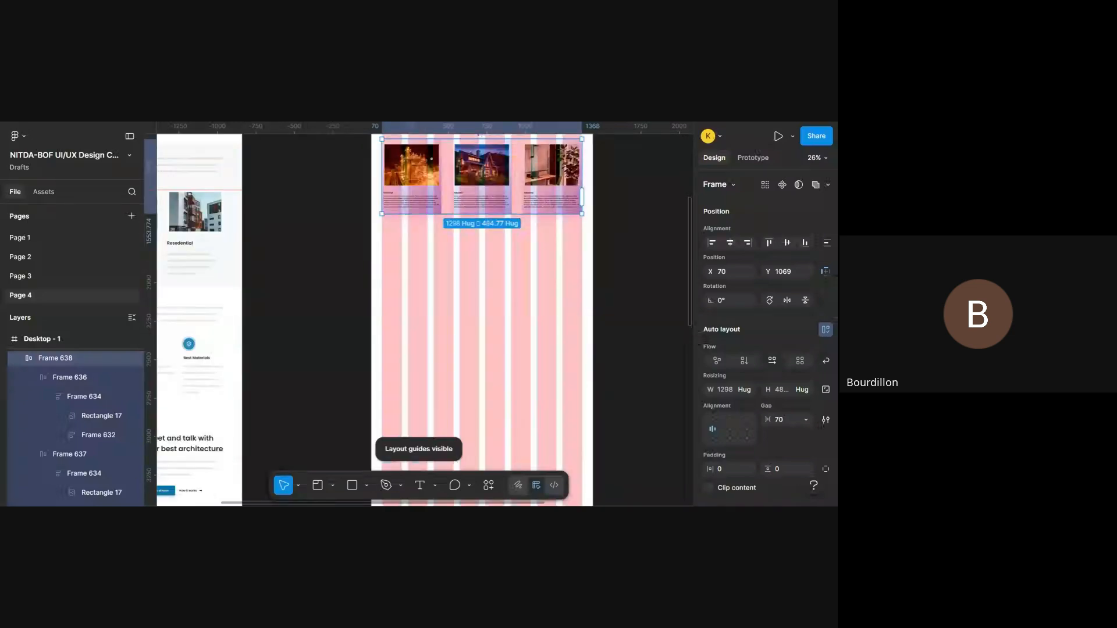
scroll(425, 320, "left", 5)
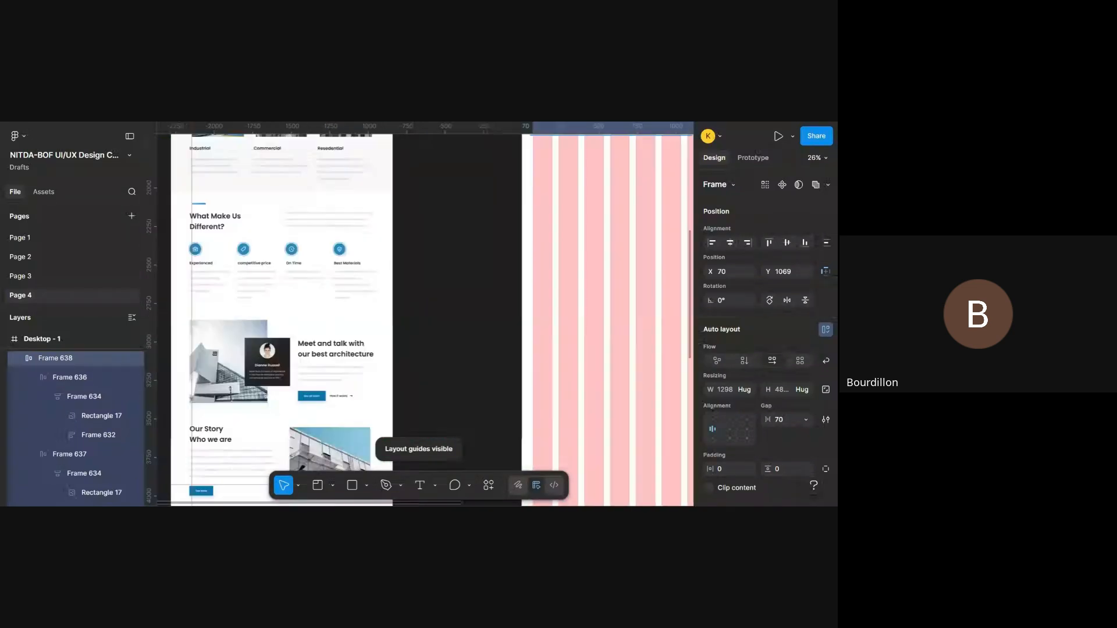
scroll(296, 223, "down", 3)
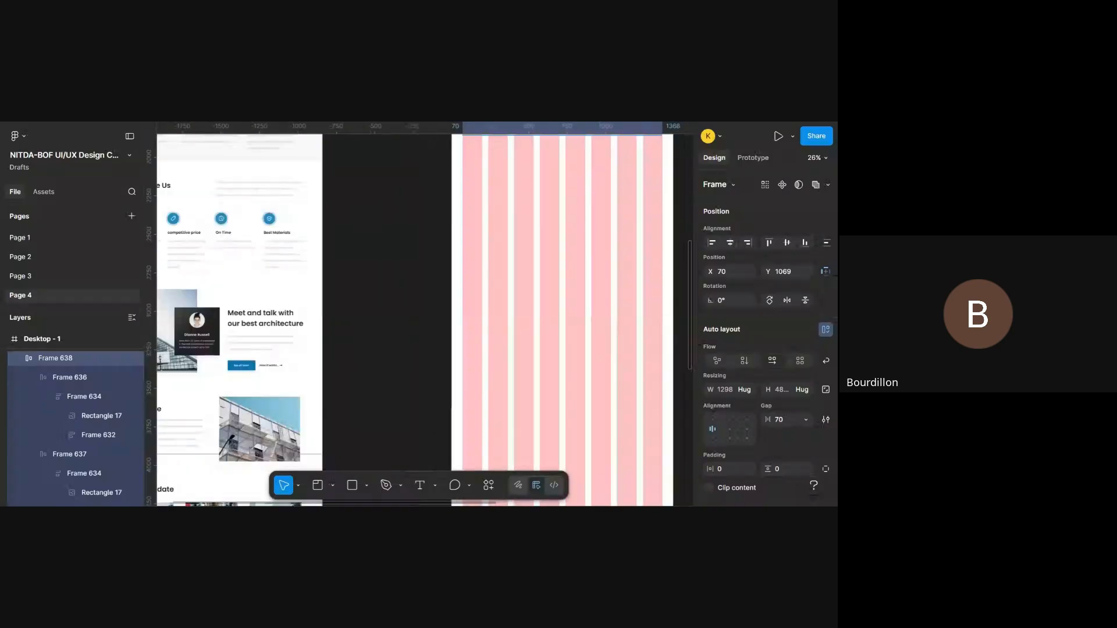
scroll(297, 222, "left", 5)
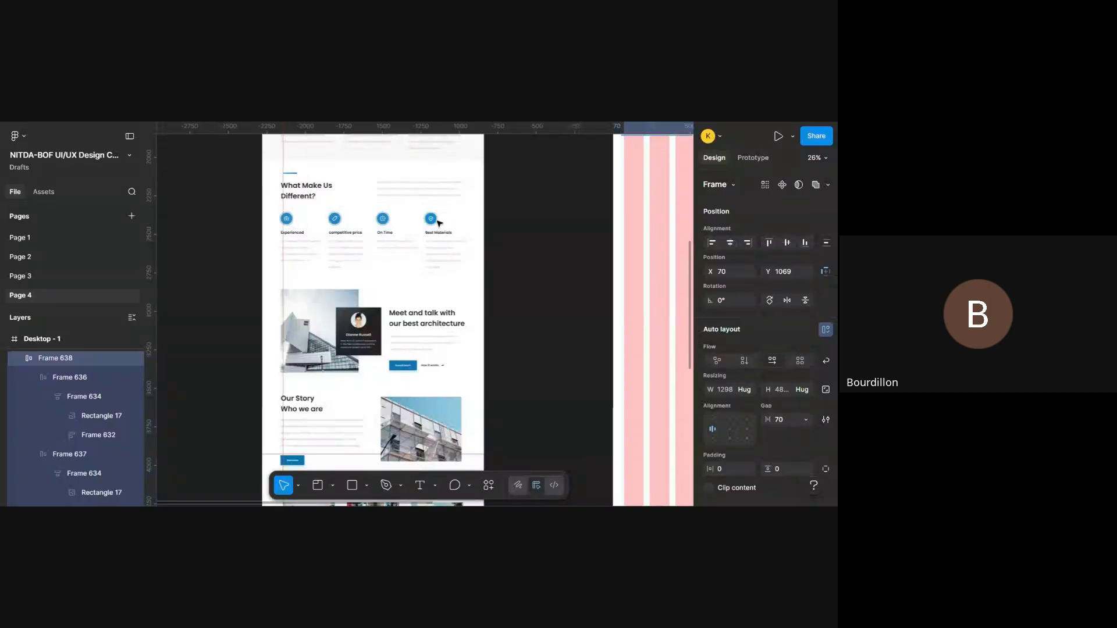
scroll(536, 204, "right", 5)
scroll(536, 204, "up", 5)
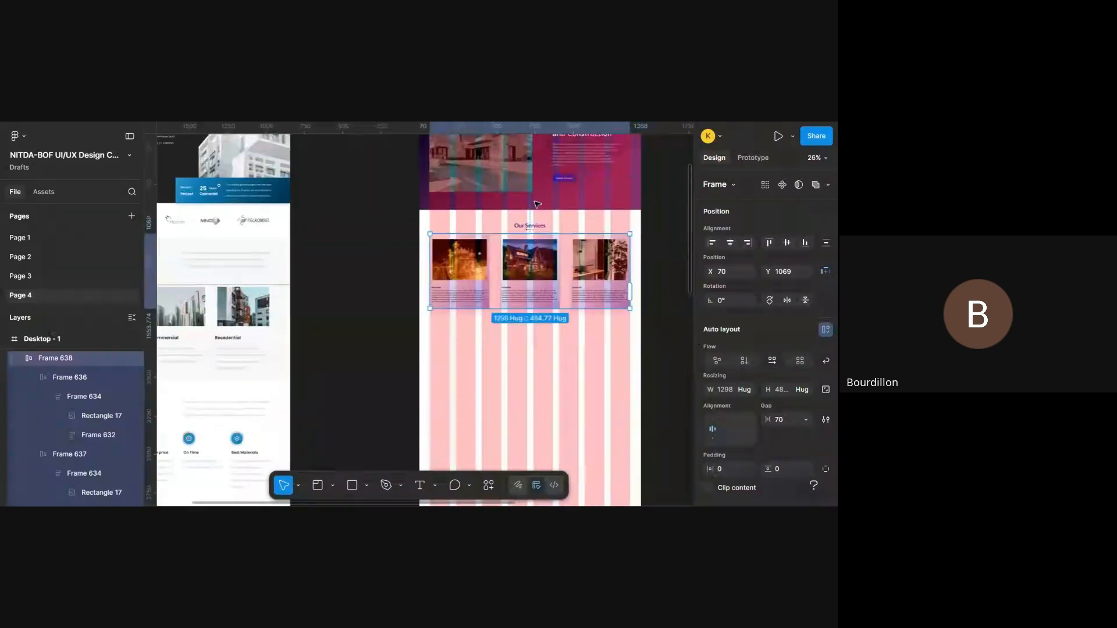
scroll(536, 204, "down", 2)
scroll(536, 204, "right", 1)
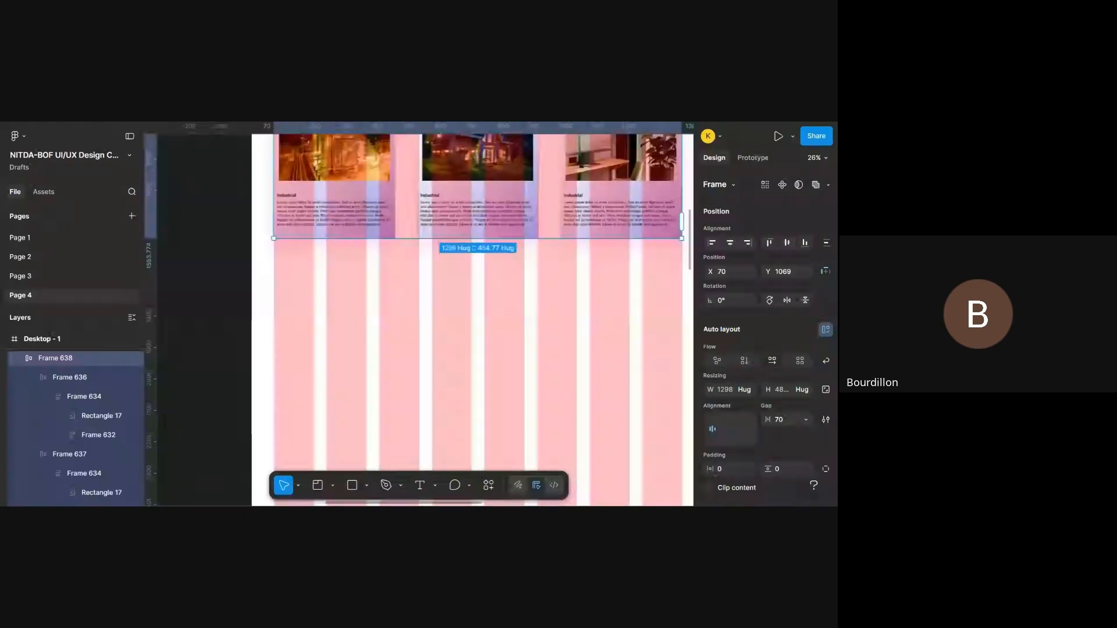
scroll(452, 295, "down", 2)
scroll(452, 295, "up", 3)
scroll(452, 295, "down", 2)
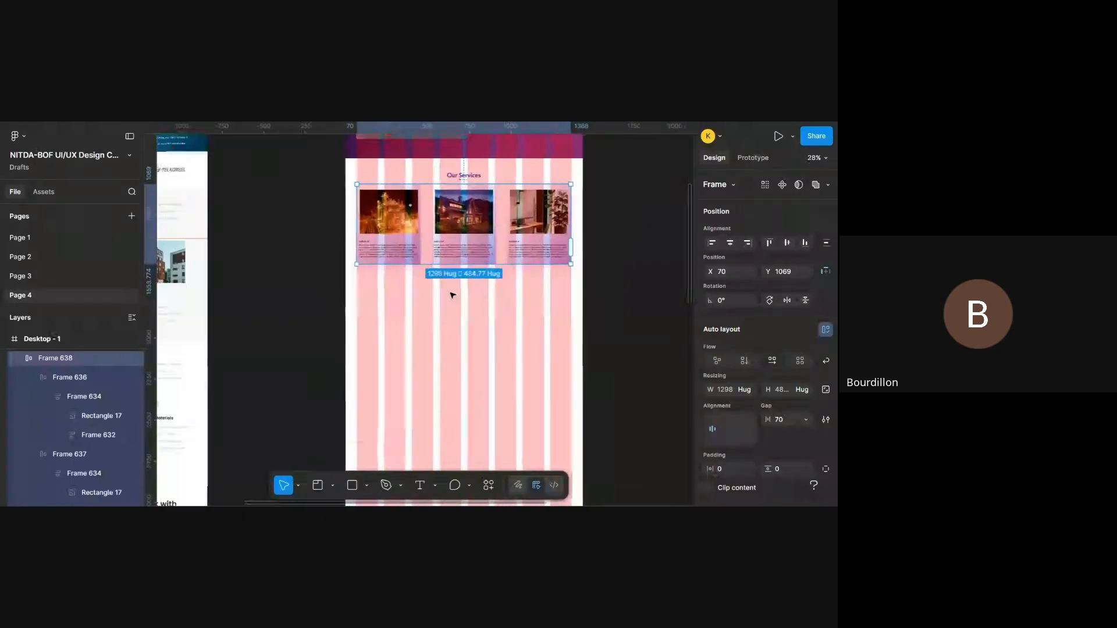
scroll(453, 295, "up", 2)
scroll(452, 295, "down", 3)
scroll(452, 295, "down", 2)
scroll(453, 295, "left", 2)
scroll(453, 295, "down", 1)
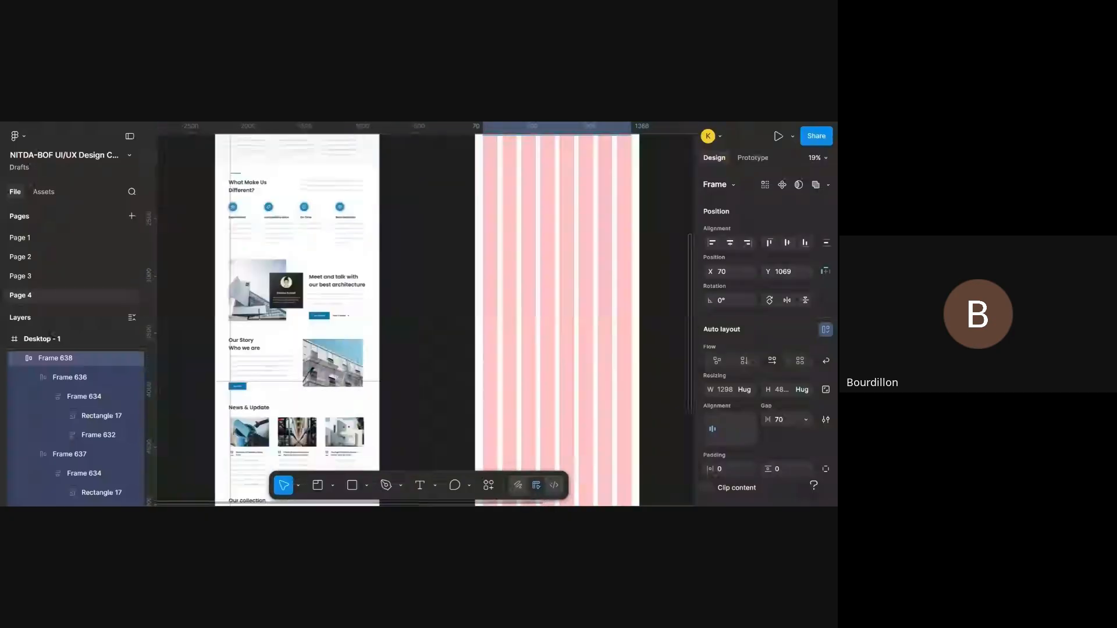
scroll(452, 295, "up", 5)
scroll(452, 295, "right", 3)
scroll(452, 295, "up", 5)
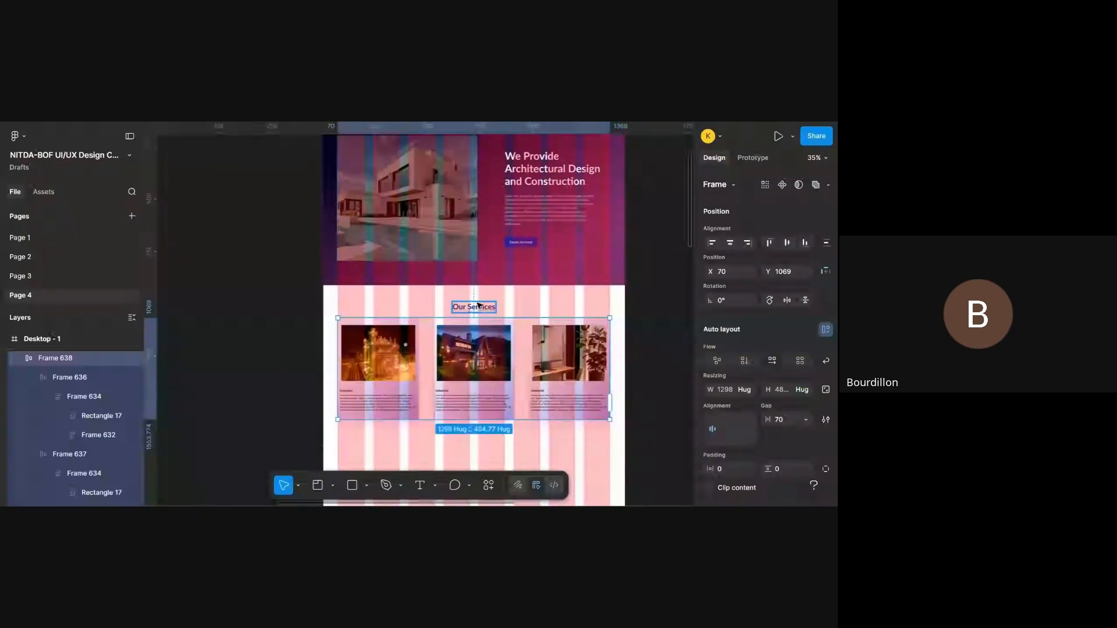
- Duplicate the Our Services heading with its underline and place the copy centred below the card row, at about Y 1649
left_click(472, 307)
scroll(476, 306, "right", 2)
scroll(479, 305, "down", 2)
scroll(480, 305, "up", 2)
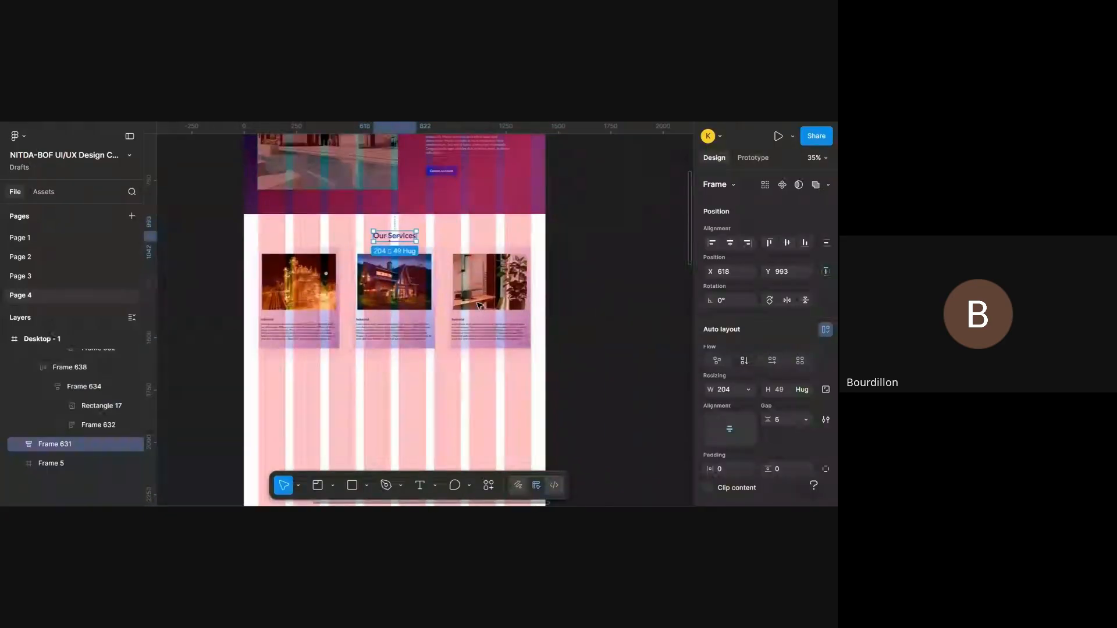
key("shift+a")
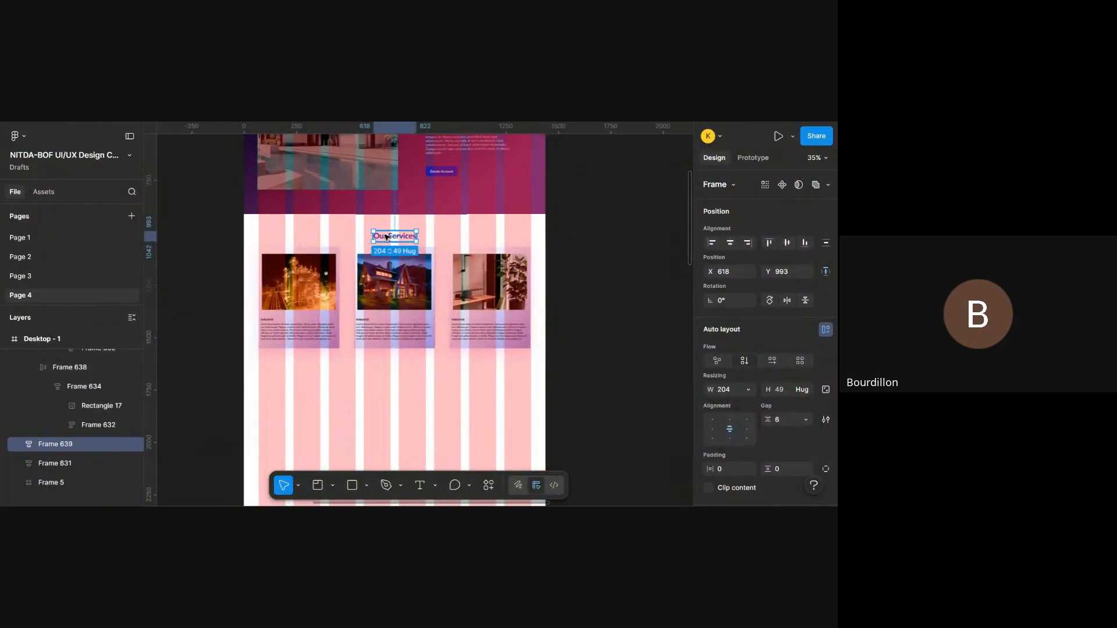
left_click_drag(386, 236, 388, 382)
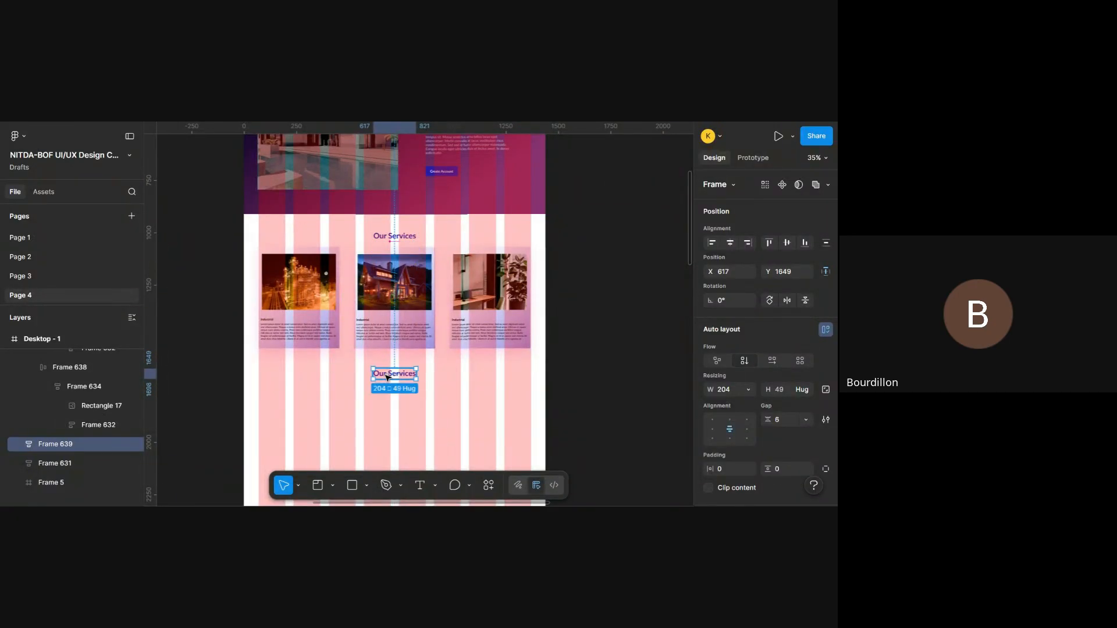
- Compare the copied heading below the cards with the reference design's What Make Us Different? section
scroll(388, 377, "up", 1)
scroll(387, 378, "down", 3)
scroll(387, 378, "left", 3)
scroll(387, 378, "down", 4)
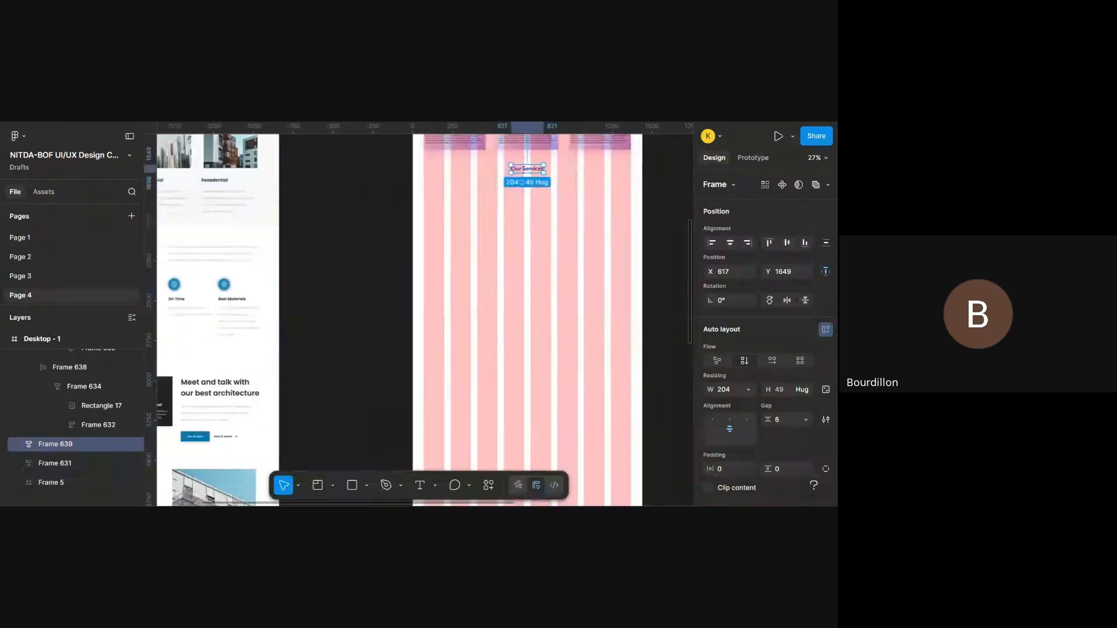
scroll(425, 320, "left", 4)
scroll(425, 320, "right", 6)
scroll(424, 320, "up", 3)
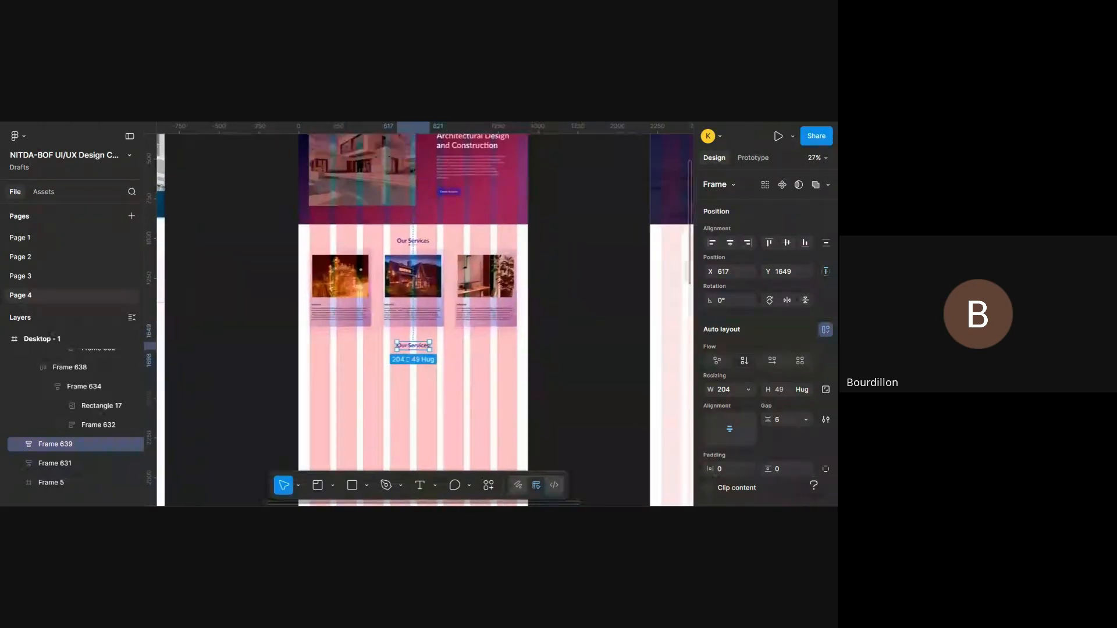
scroll(418, 350, "up", 2)
scroll(447, 327, "down", 3)
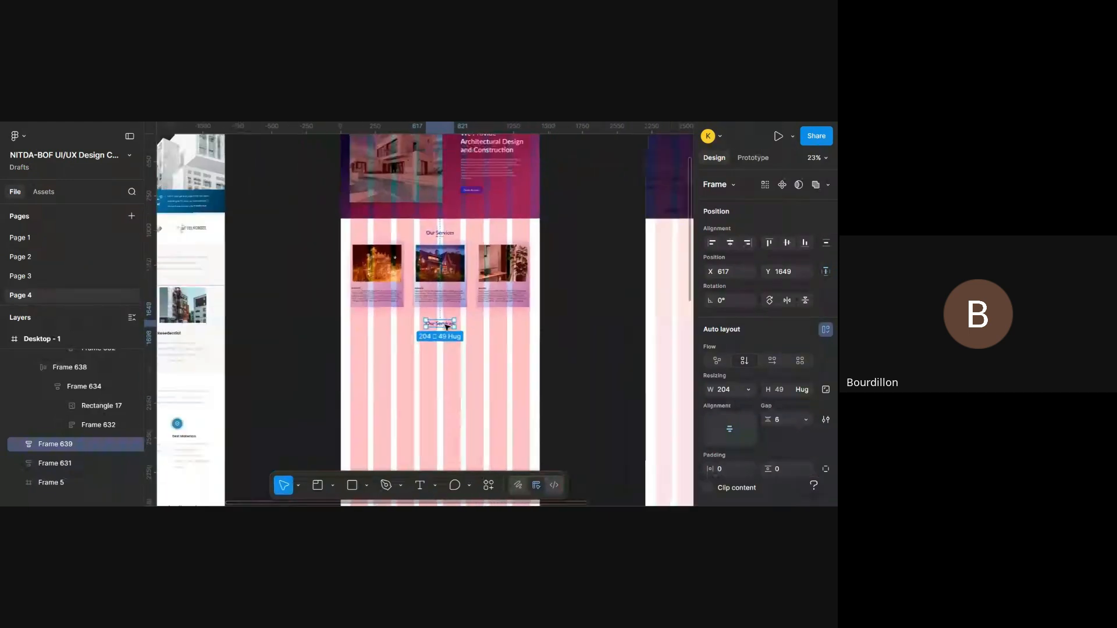
scroll(447, 326, "down", 3)
scroll(447, 326, "left", 6)
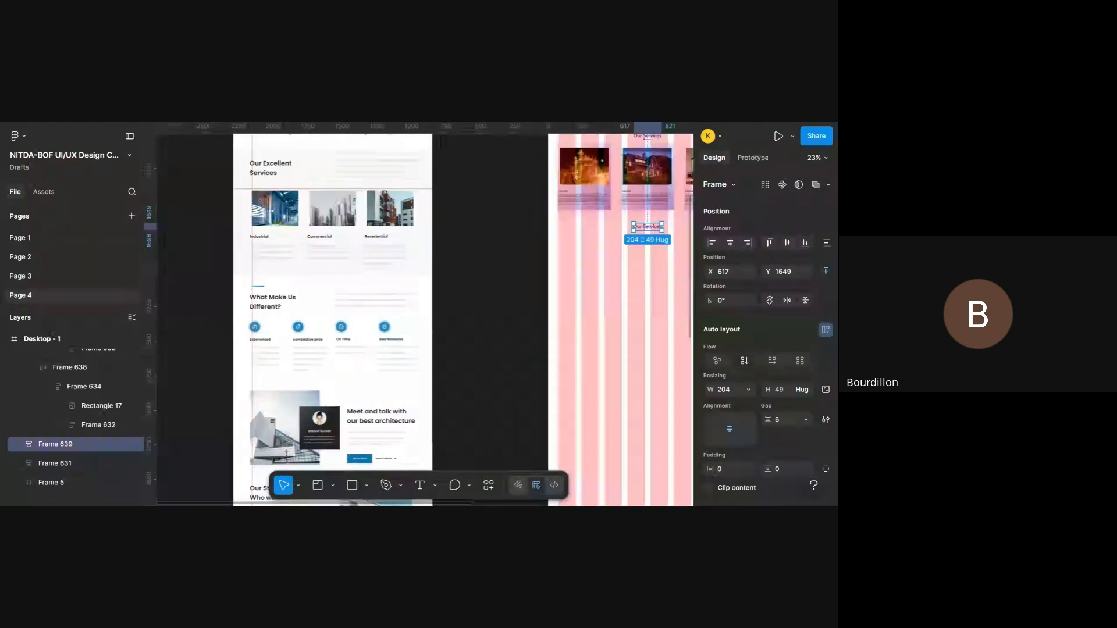
scroll(425, 320, "right", 6)
scroll(425, 320, "up", 1)
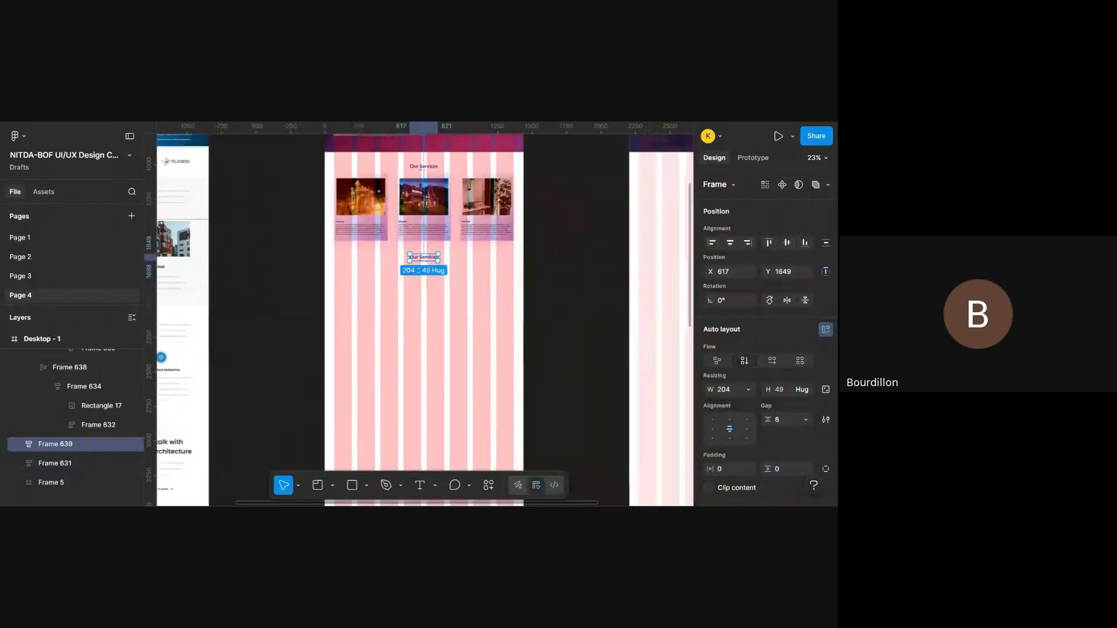
- Replace the copied heading's text with "What make us"
scroll(421, 391, "up", 3)
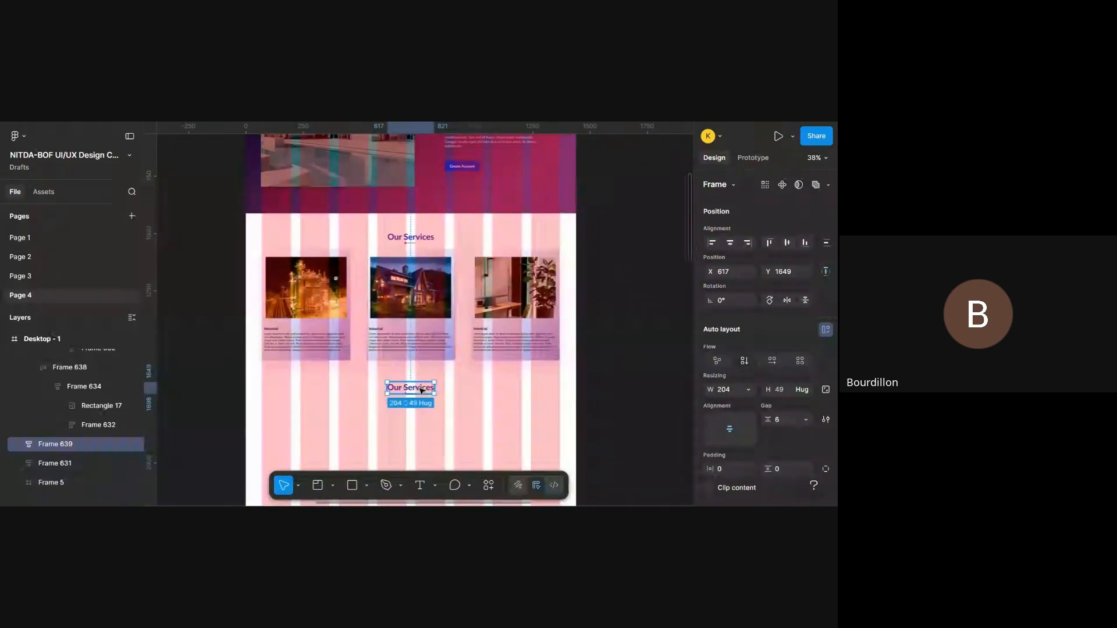
double_click(422, 391)
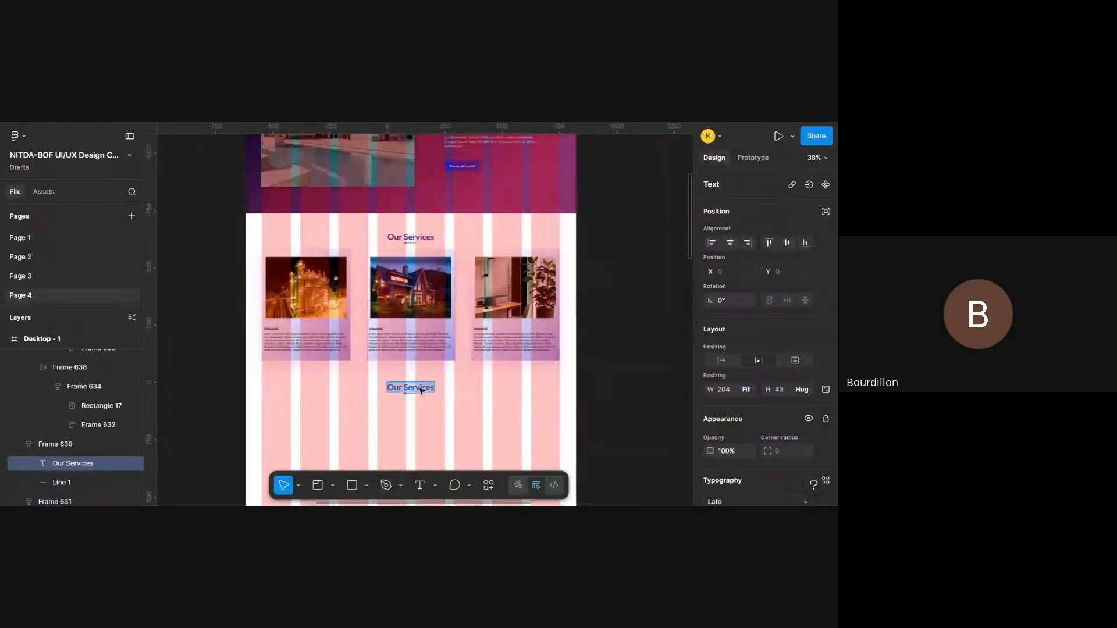
type("What")
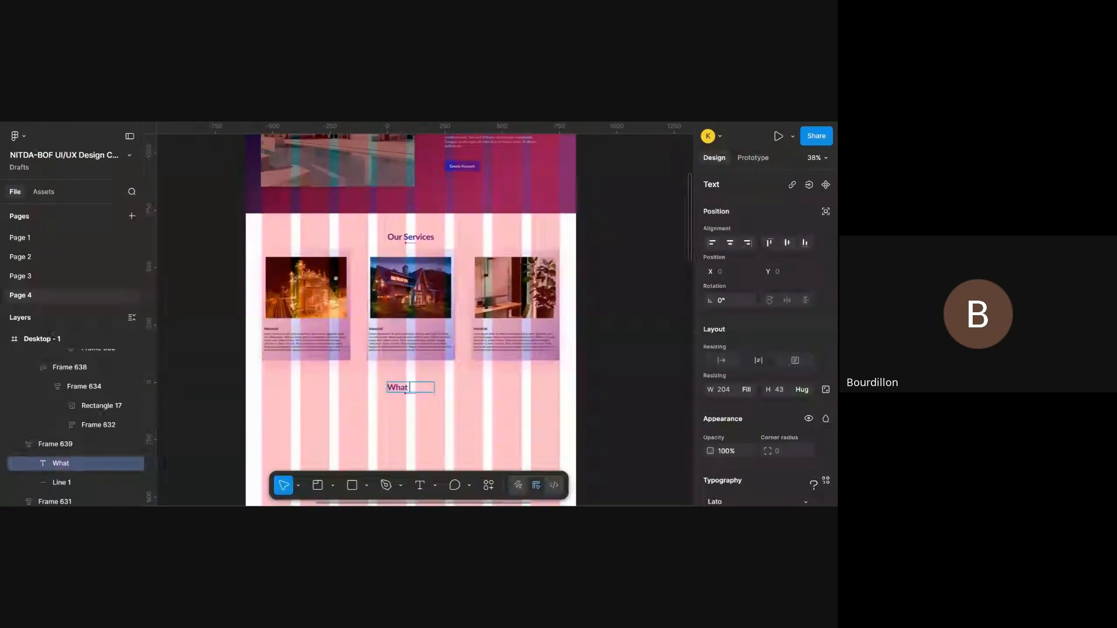
type(" make us")
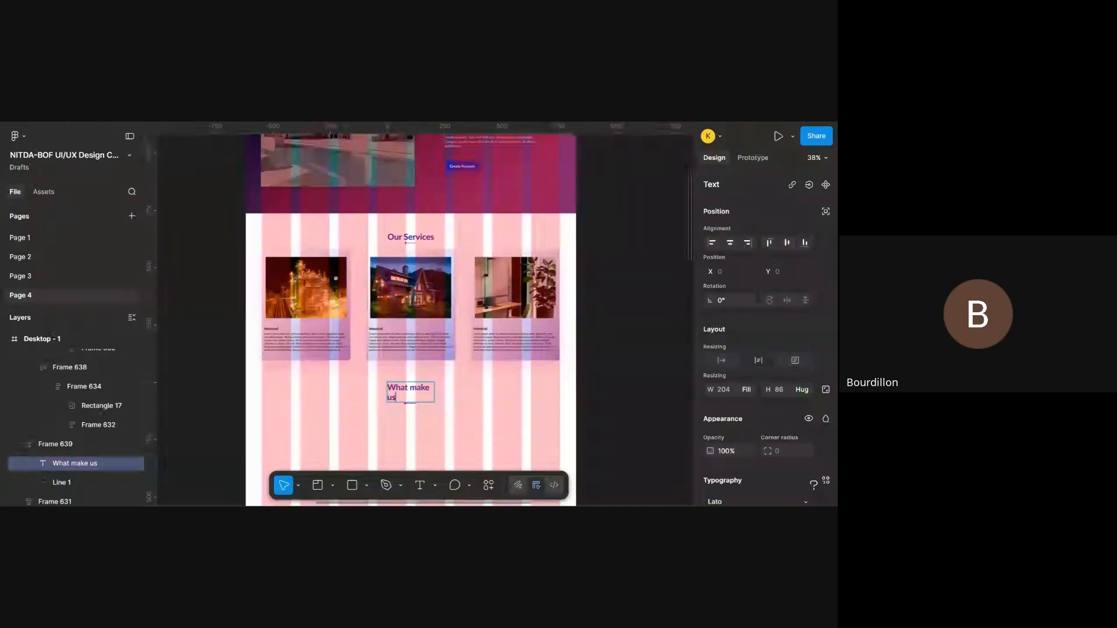
- Capitalize Make and Us and complete the heading as "What Make Us Diffrent", following the reference's wording
scroll(425, 320, "down", 5)
scroll(424, 321, "left", 5)
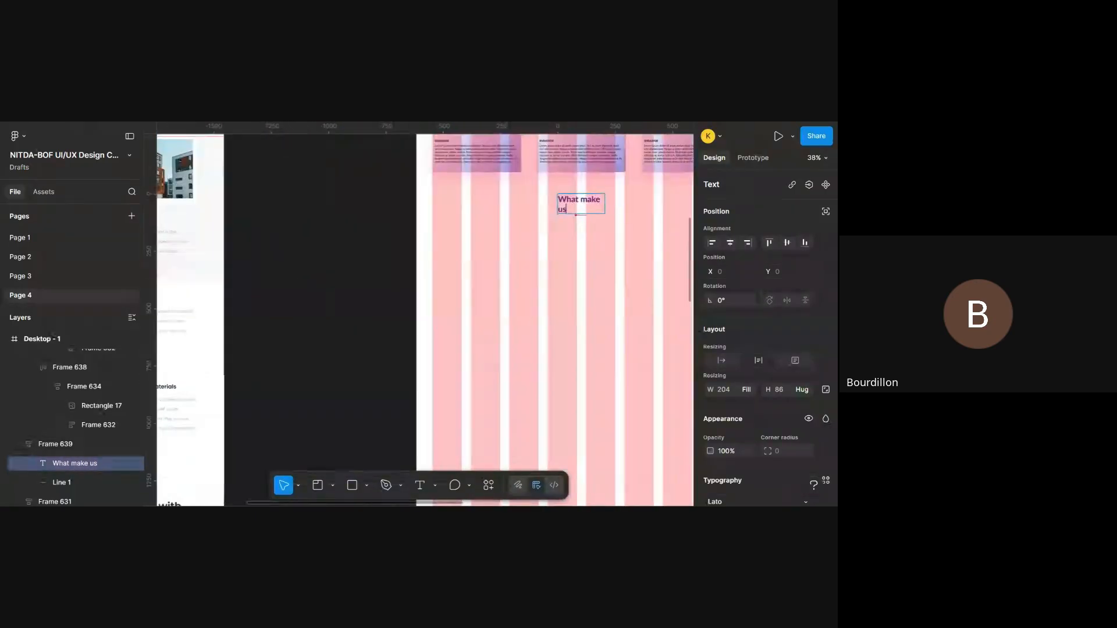
scroll(417, 390, "down", 5)
scroll(417, 390, "left", 1)
scroll(416, 390, "right", 4)
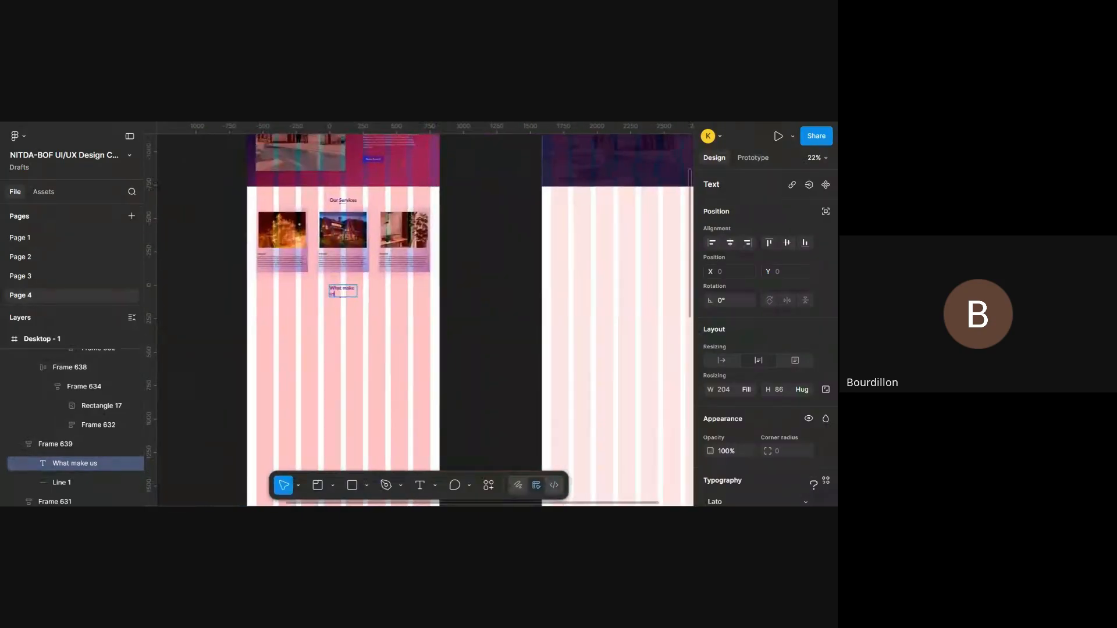
scroll(417, 385, "up", 5)
scroll(416, 385, "left", 3)
scroll(416, 385, "up", 3)
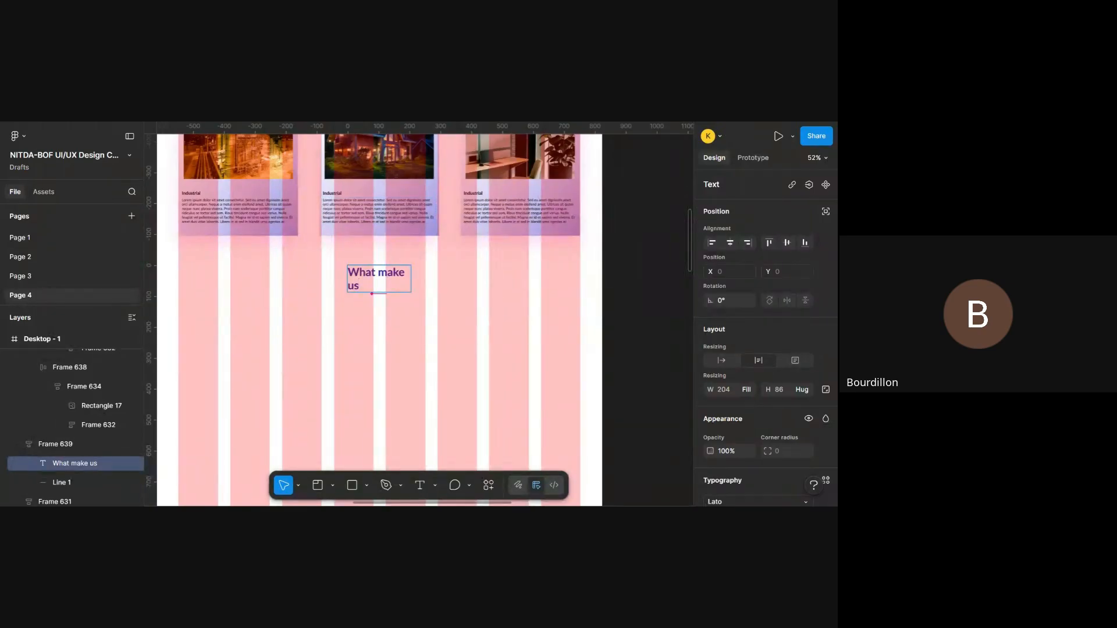
key("BackSpace")
type("M")
type("Us Diffr")
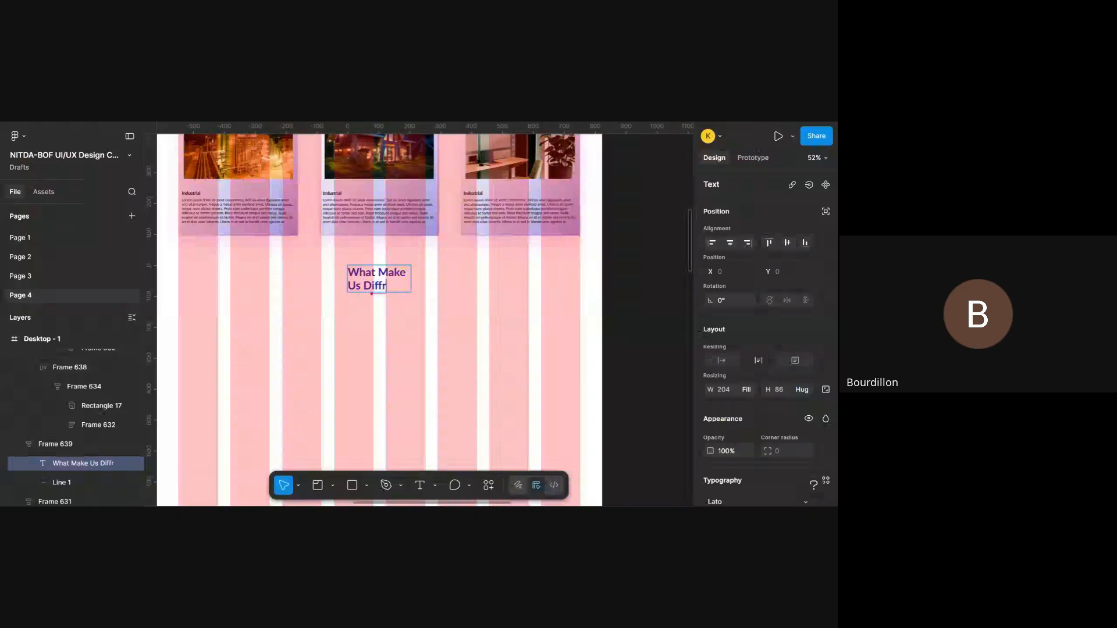
type("ent")
key("Escape")
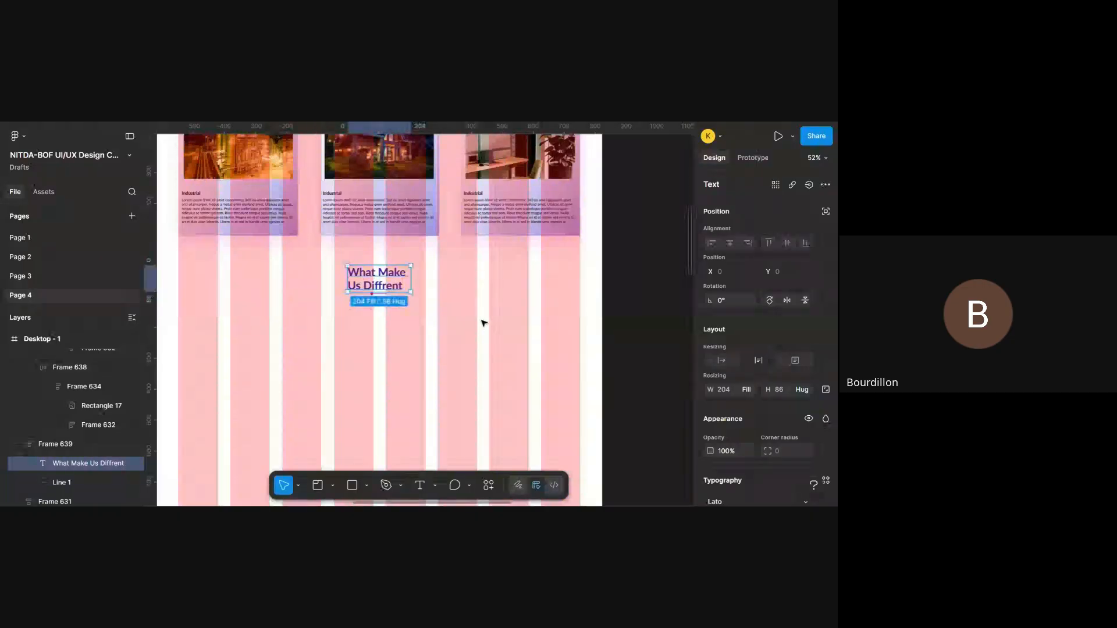
- Widen the heading's text to about 376 and its containing frame to about 382 so it fits on one line
left_click_drag(411, 285, 439, 277)
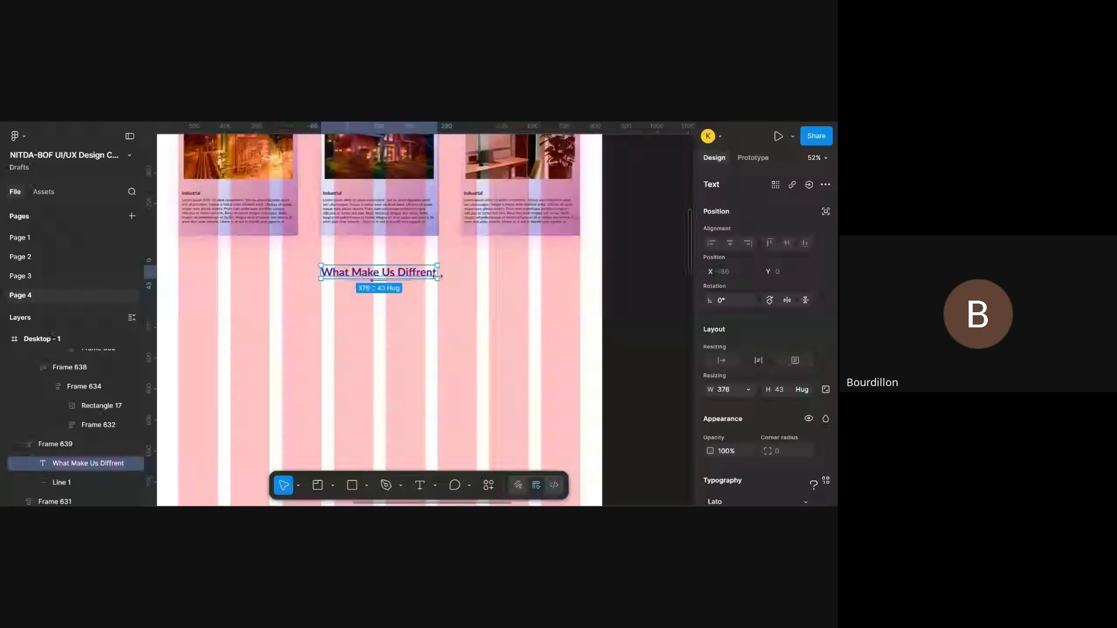
left_click(464, 294)
left_click(408, 273)
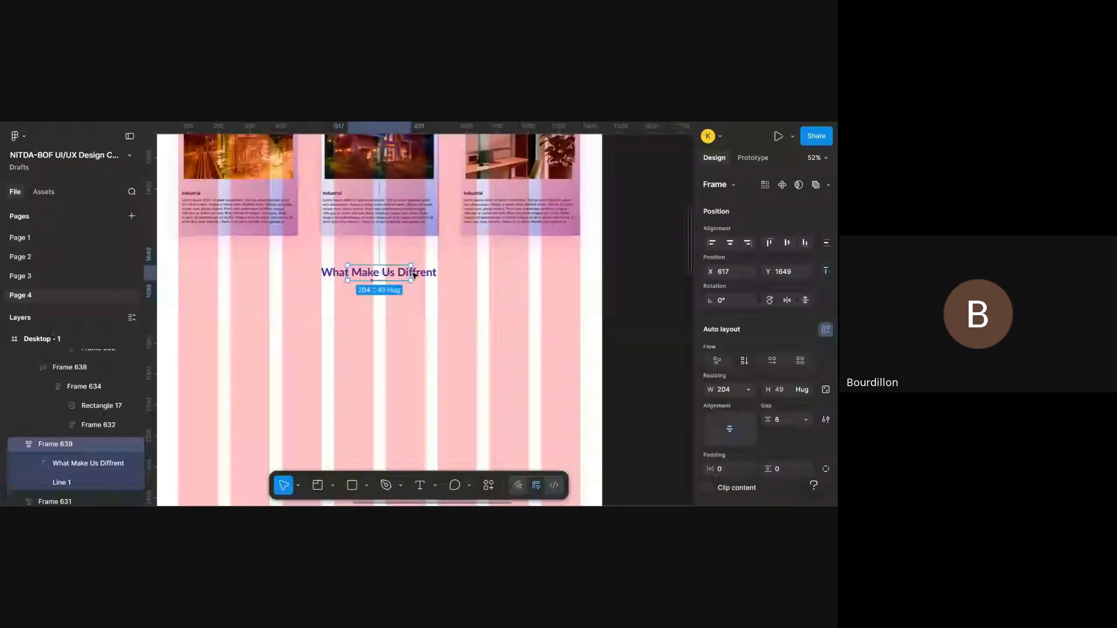
left_click_drag(411, 272, 467, 271)
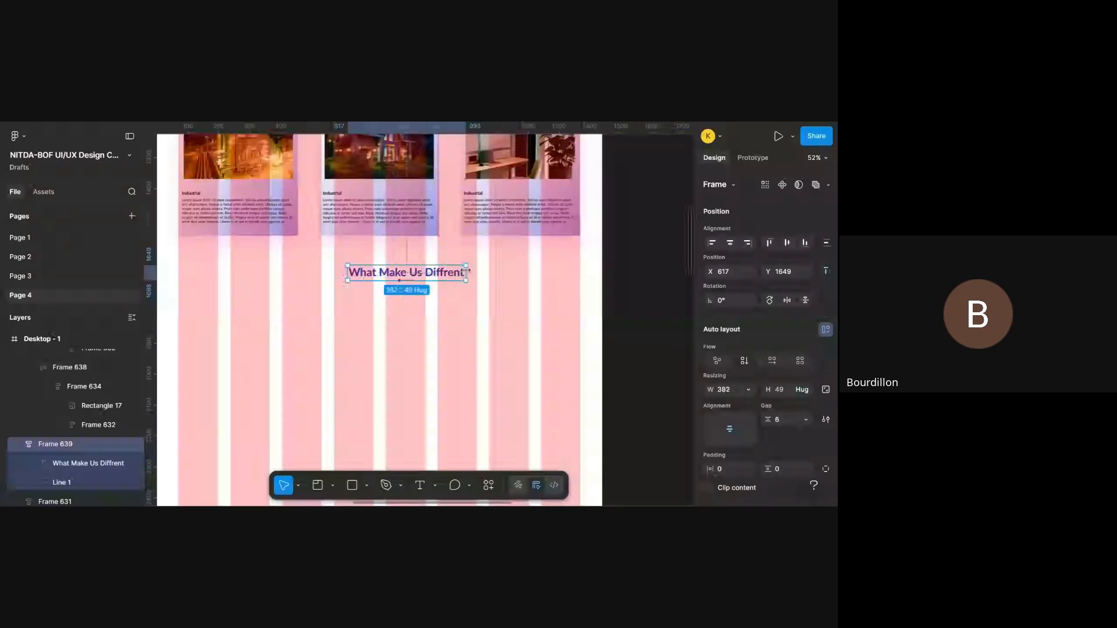
left_click(434, 291)
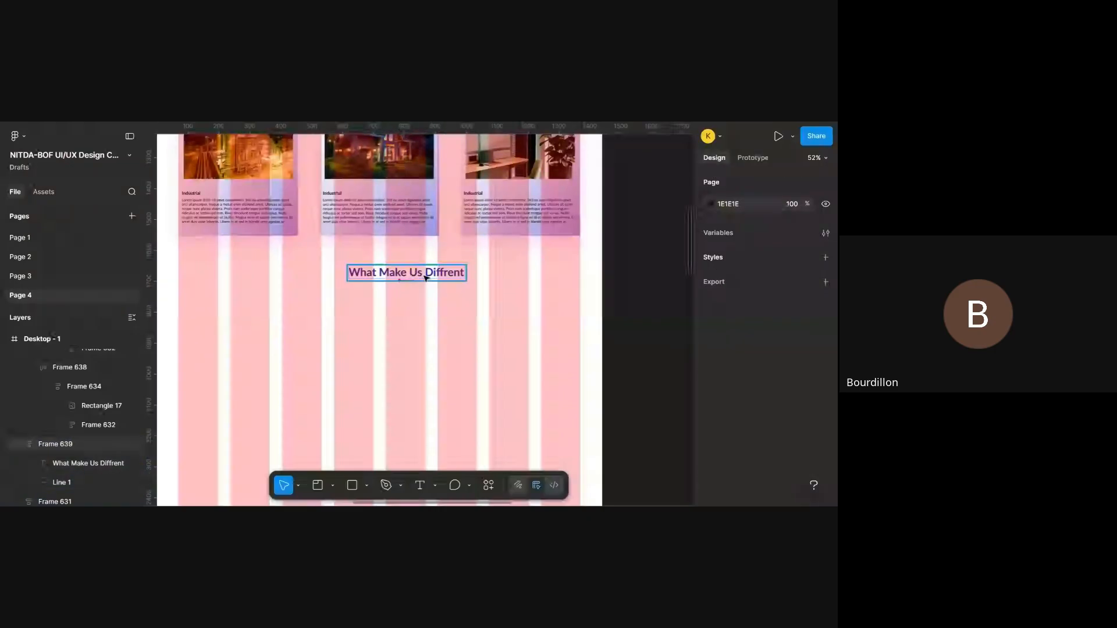
- Centre the What Make Us Diffrent heading frame horizontally on Desktop - 1
left_click(429, 274)
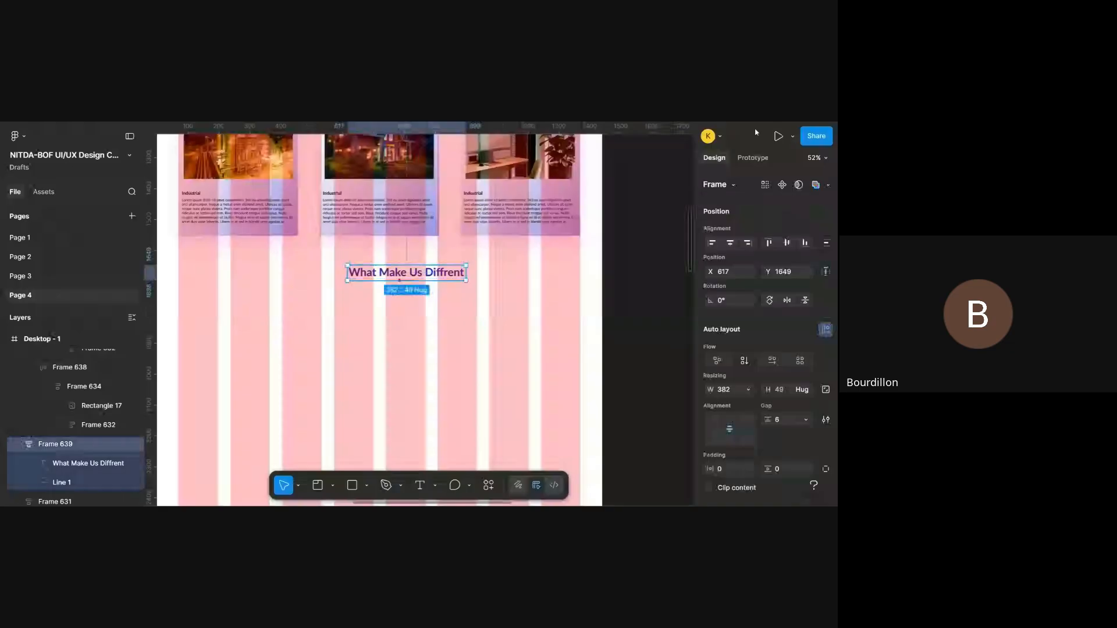
left_click(730, 242)
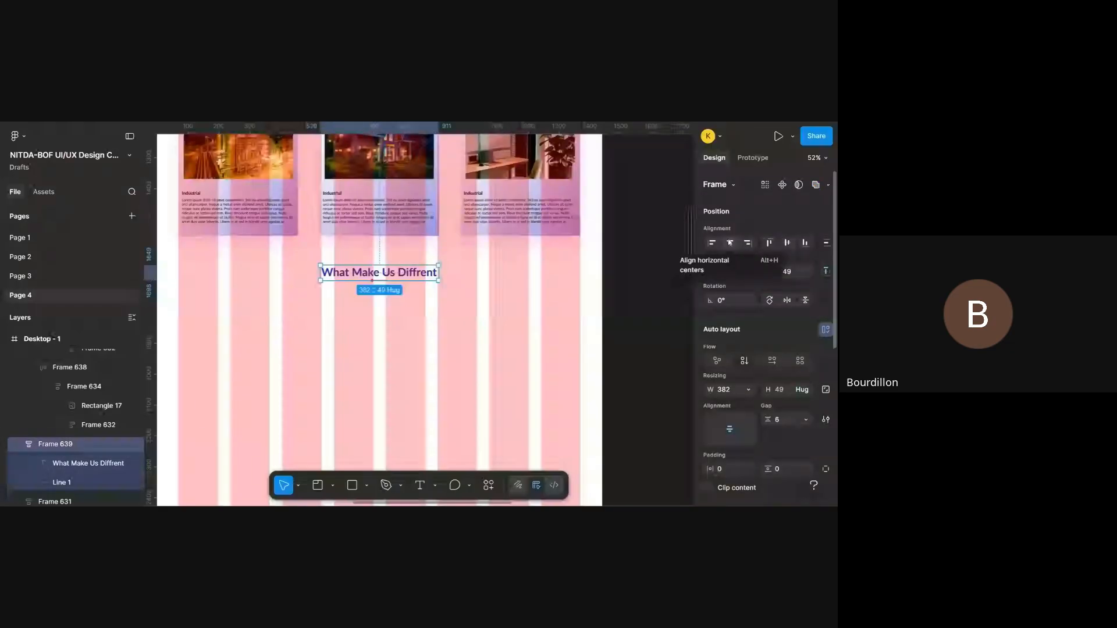
scroll(463, 354, "left", 5)
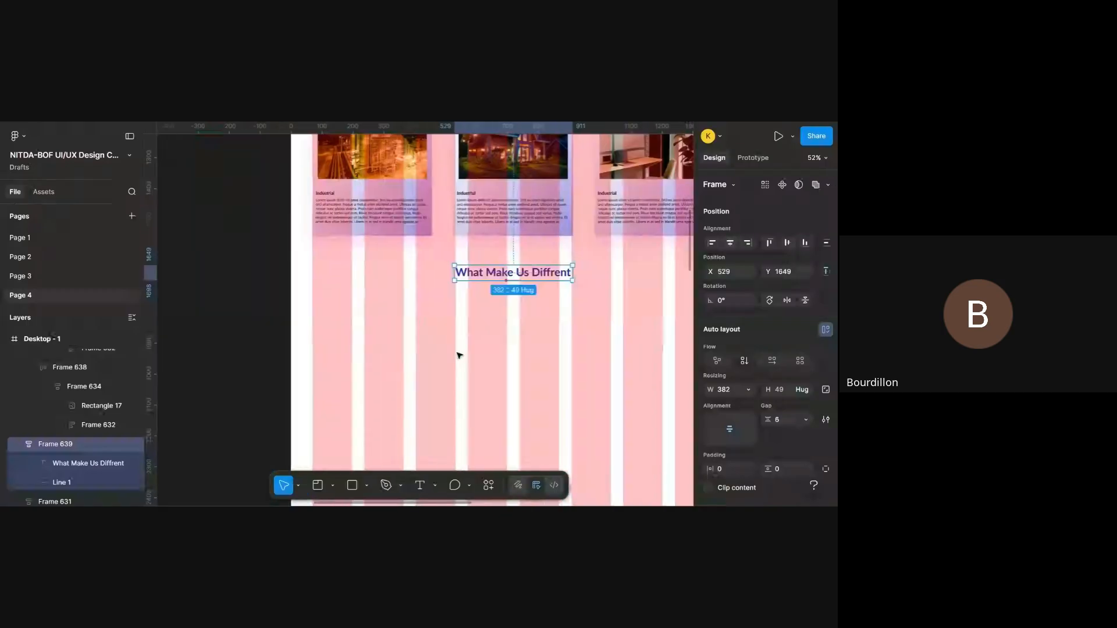
scroll(460, 356, "right", 3)
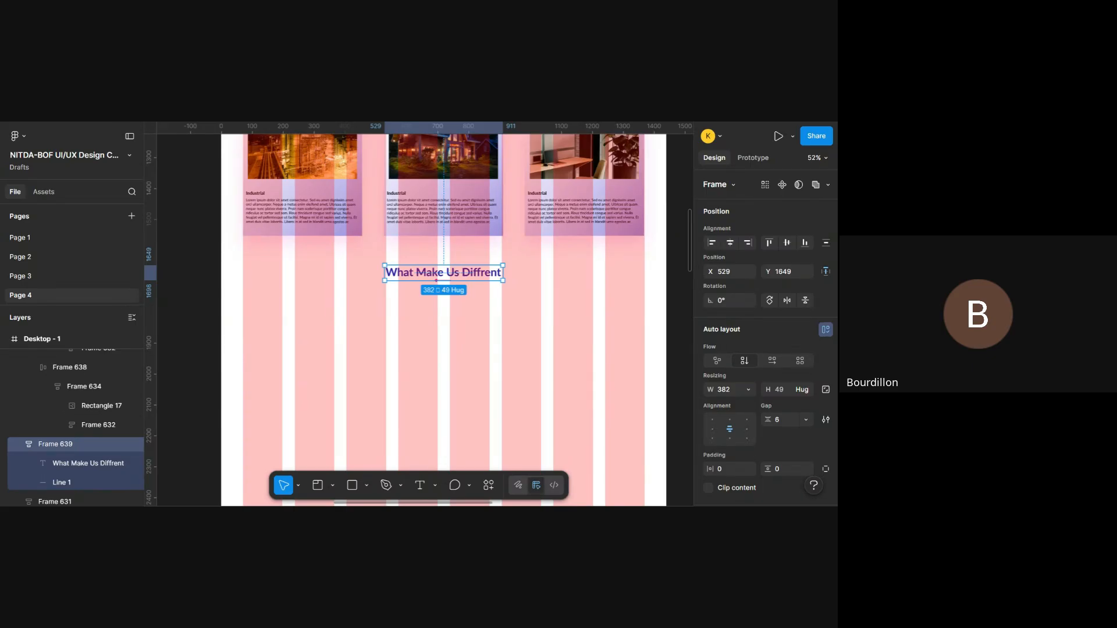
- Examine the new heading's placement beneath the card row against the layout guides
left_click(446, 219)
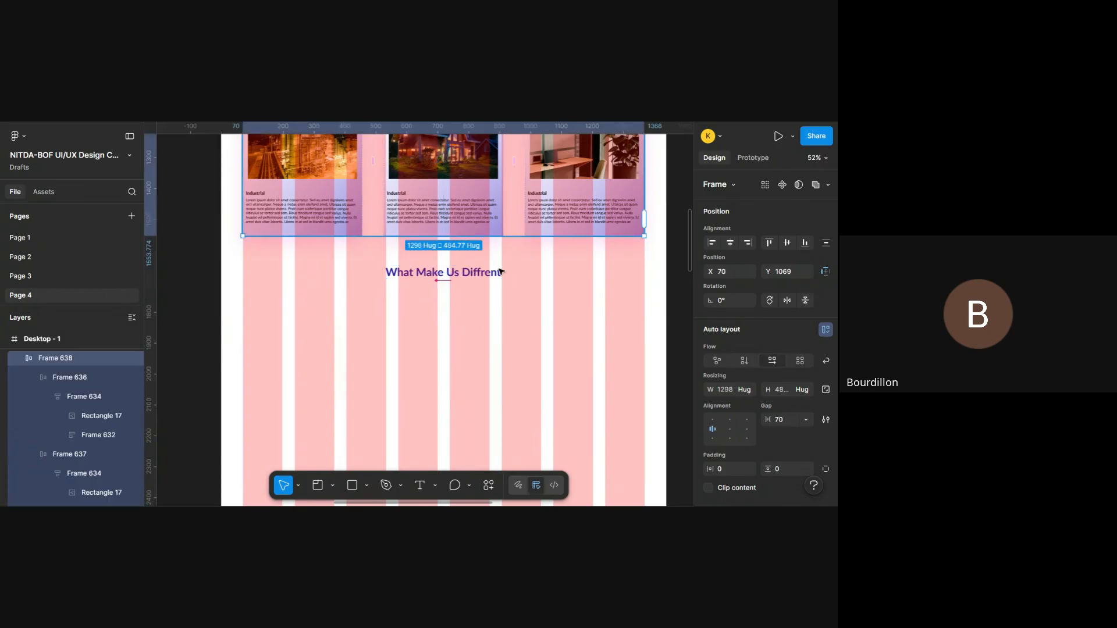
key("Escape")
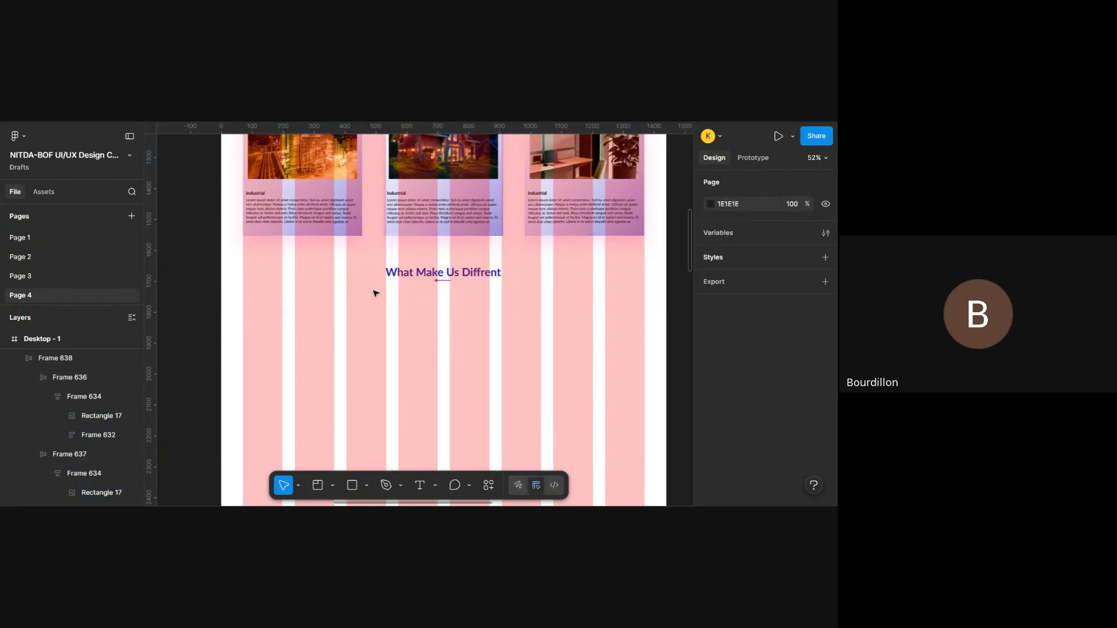
scroll(689, 318, "up", 5, "ctrl")
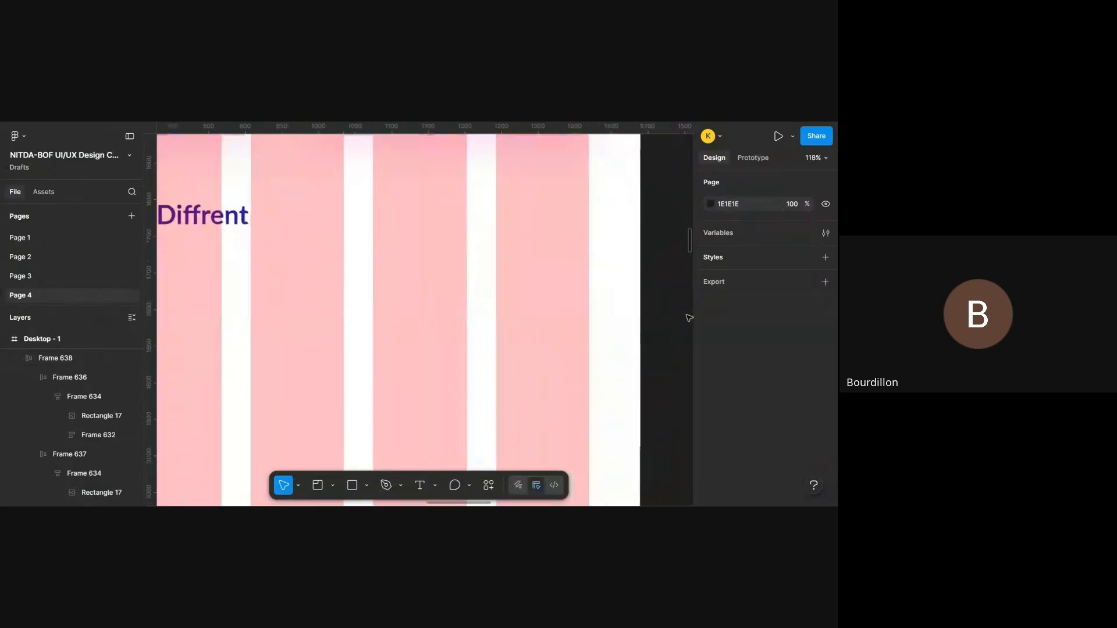
scroll(551, 336, "down", 5)
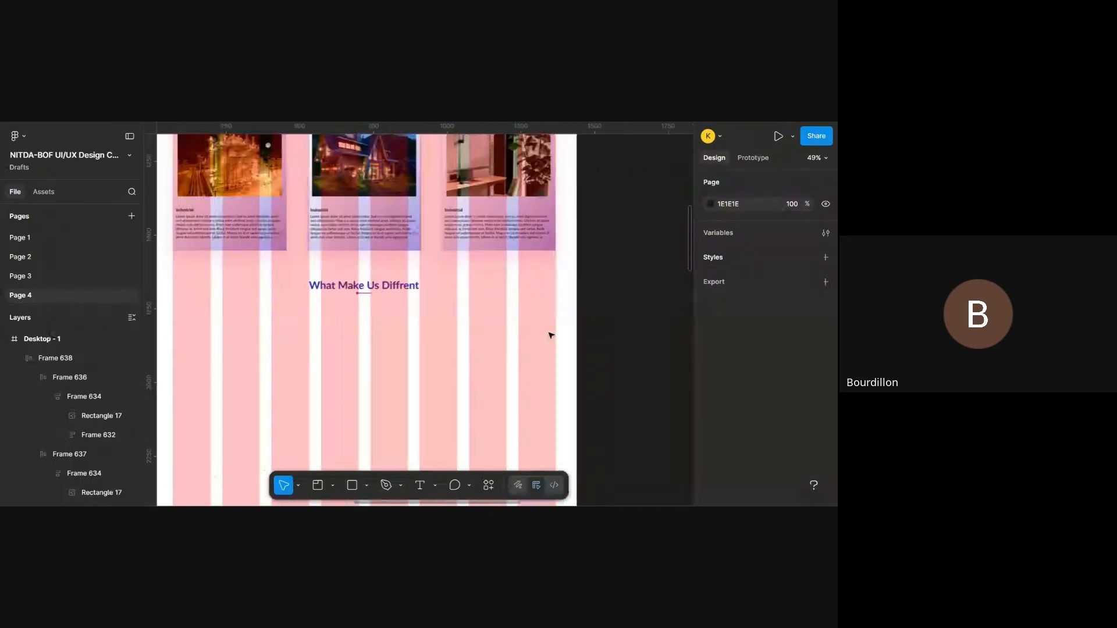
scroll(551, 331, "left", 2)
scroll(551, 332, "right", 2)
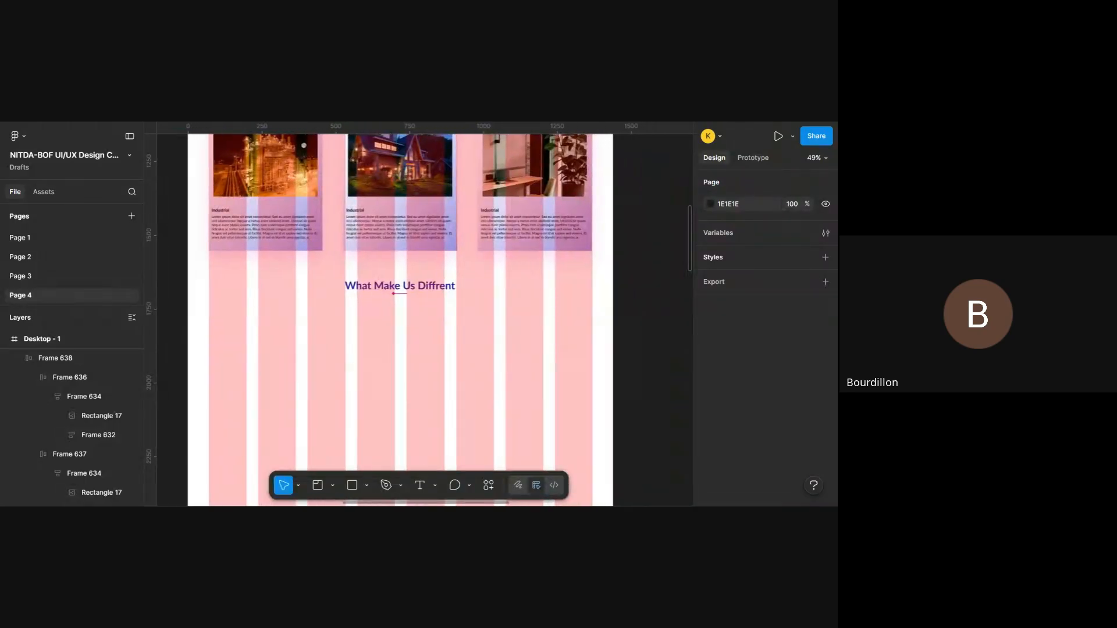
scroll(407, 320, "left", 2)
scroll(408, 320, "down", 1)
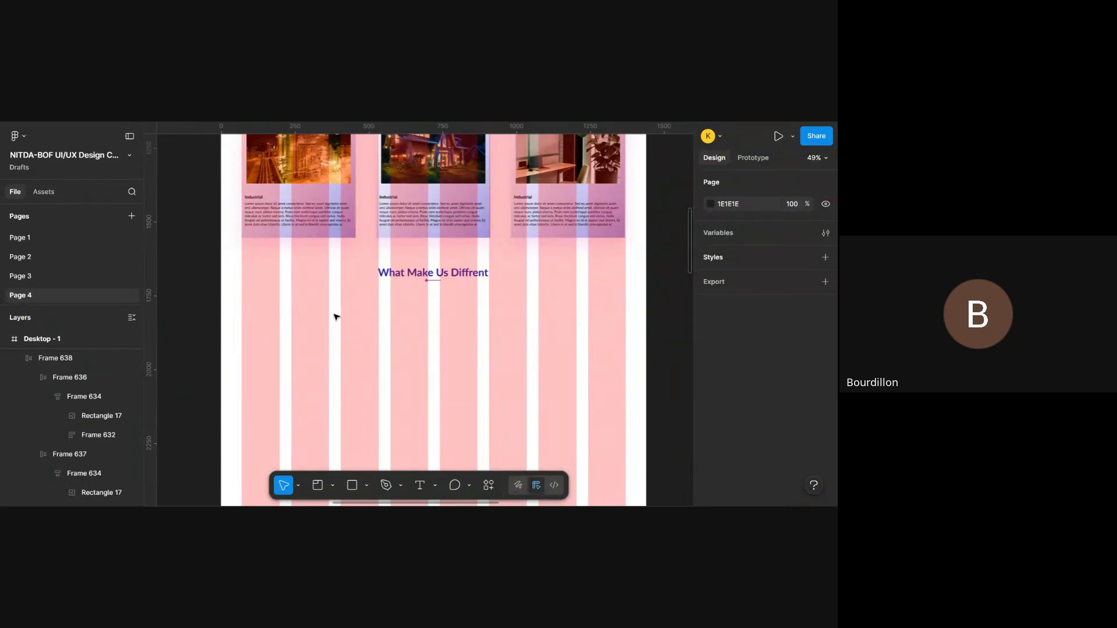
- Examine the icon columns of the reference's What Make Us Different? section and compare them with the empty area under the new heading
scroll(348, 319, "down", 2)
scroll(343, 317, "left", 10)
scroll(336, 317, "down", 5)
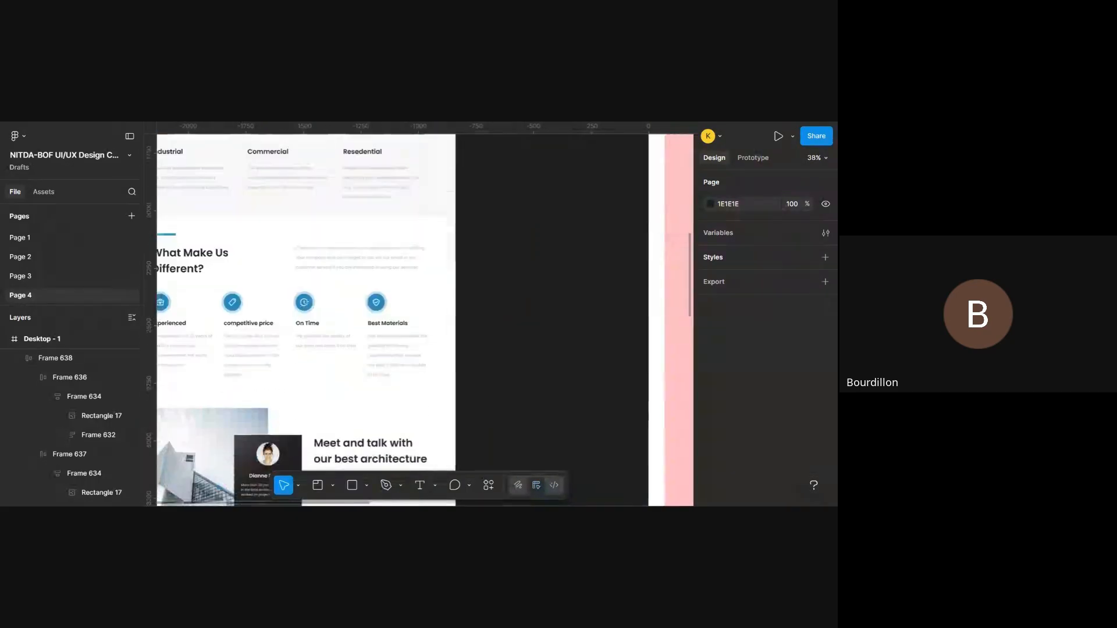
scroll(336, 317, "left", 5)
scroll(425, 318, "right", 6)
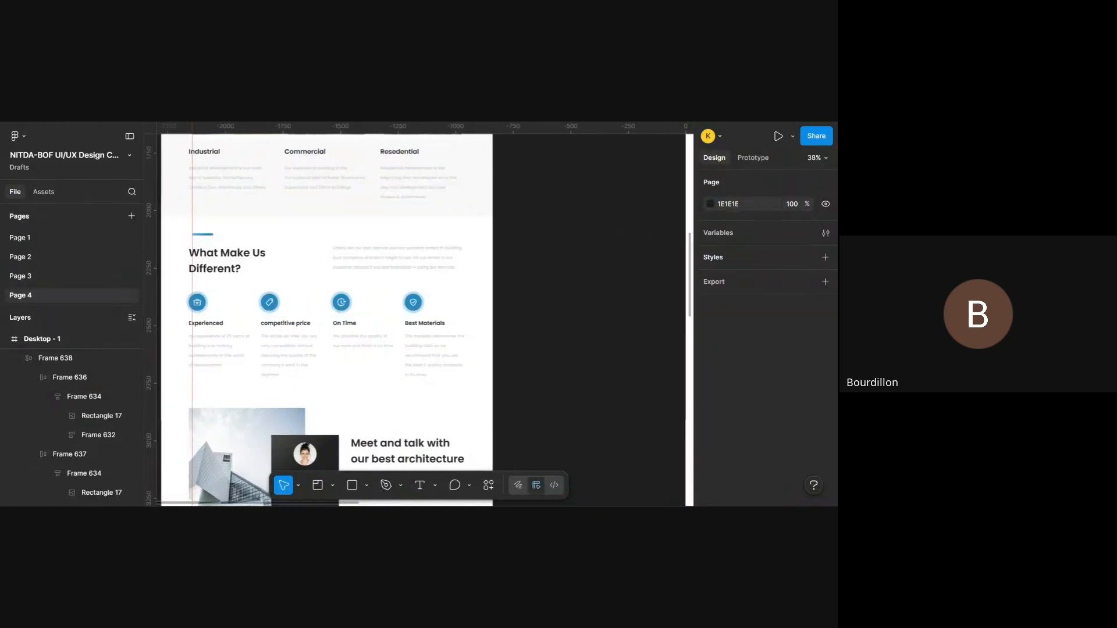
scroll(337, 317, "right", 10)
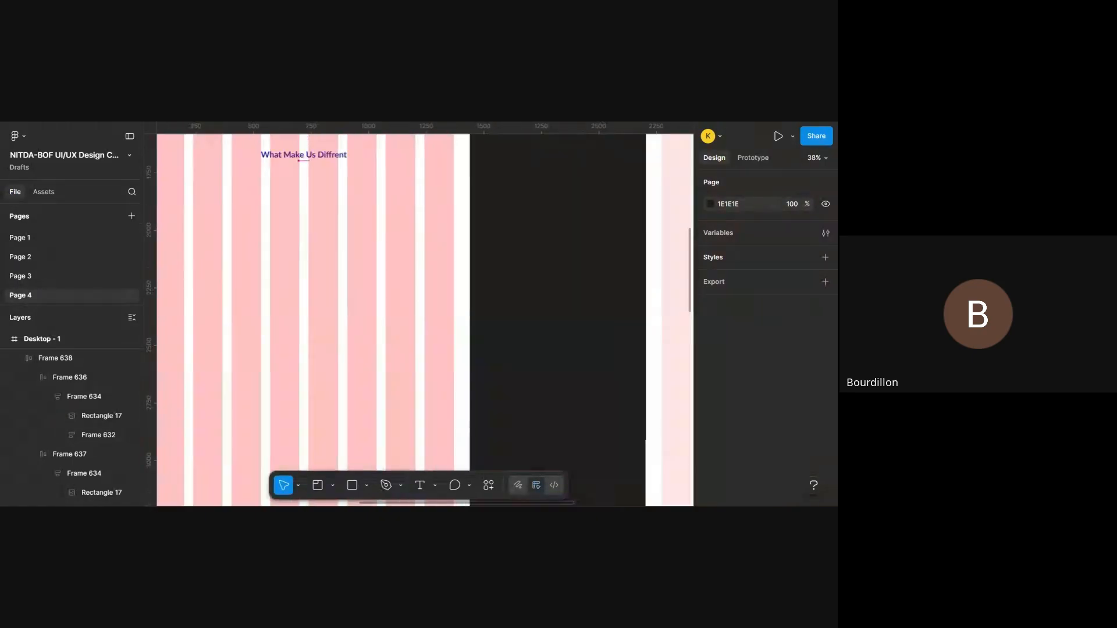
scroll(336, 318, "left", 4)
scroll(336, 317, "up", 5)
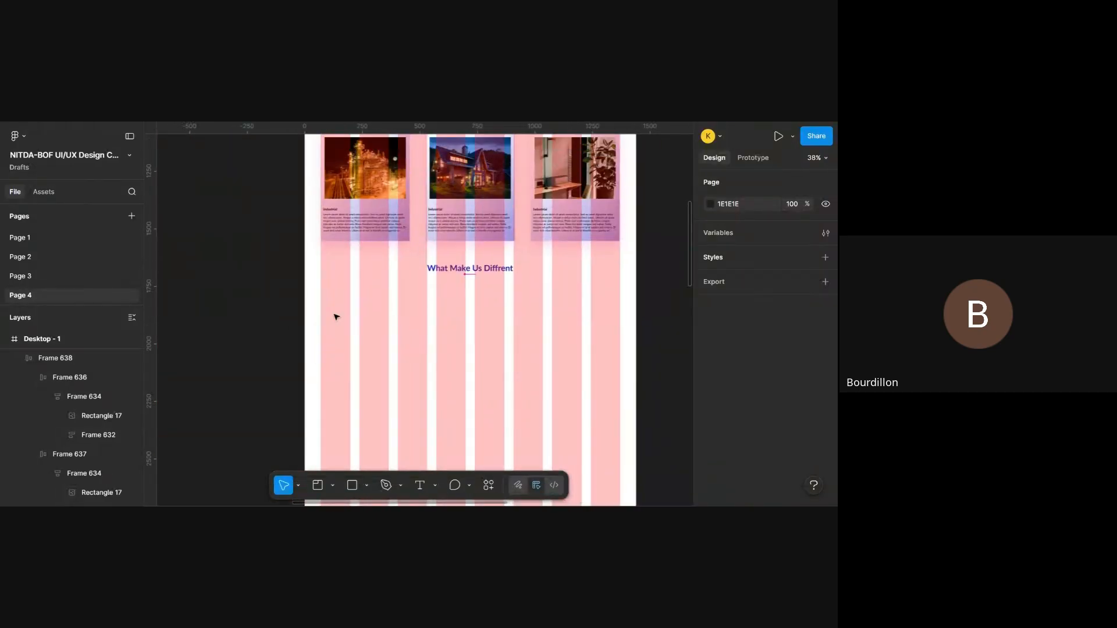
- Run the Iconify plugin on the Desktop - 1 frame
right_click(336, 317)
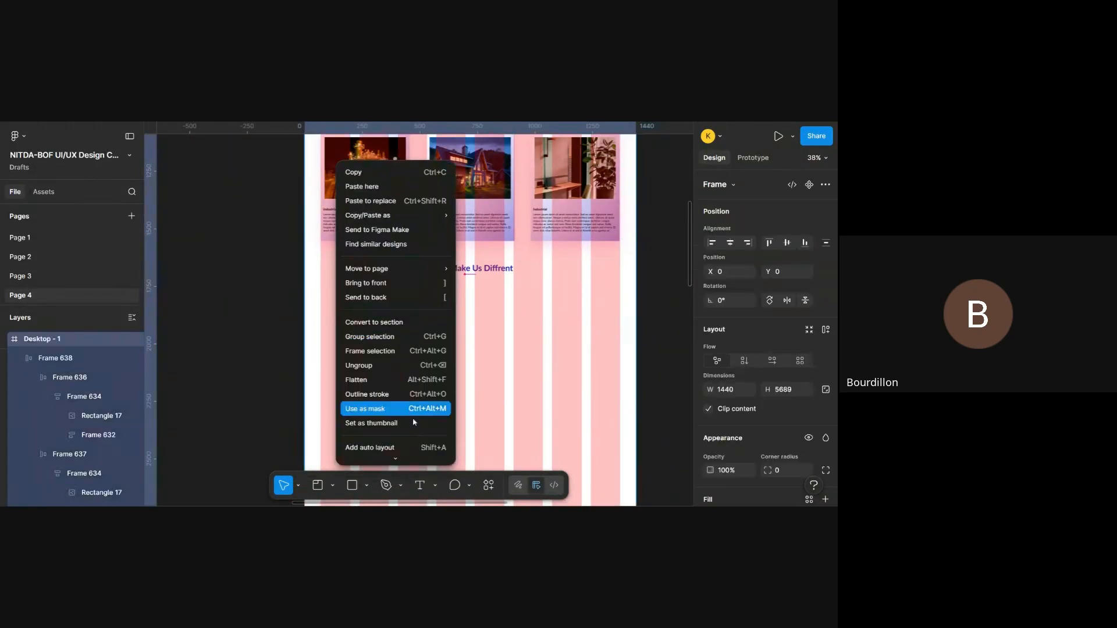
scroll(428, 355, "down", 3)
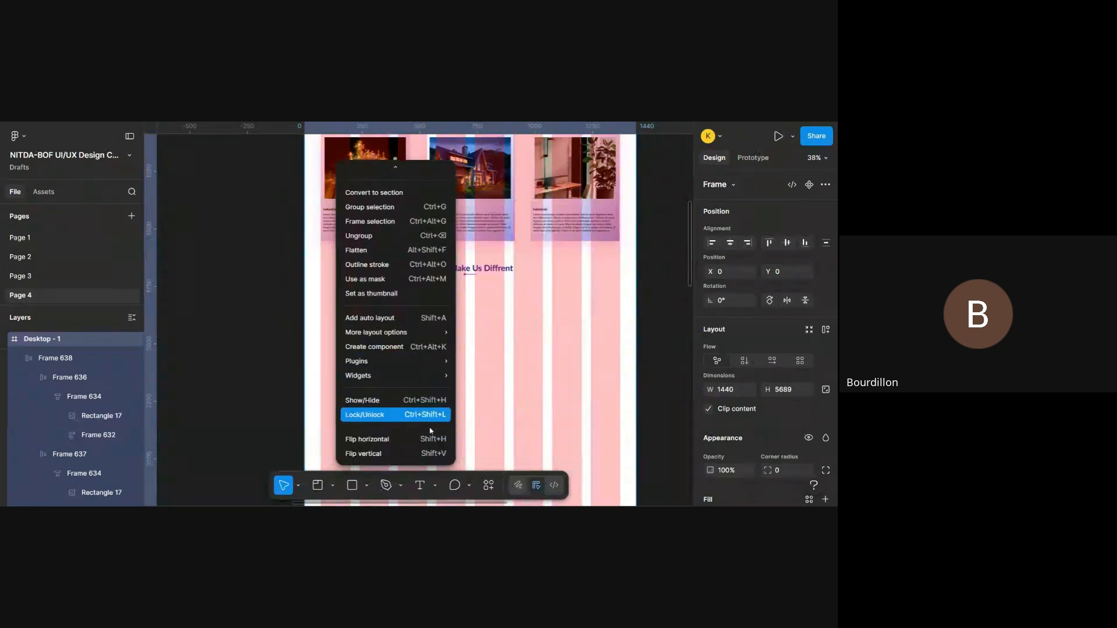
mouse_move(433, 359)
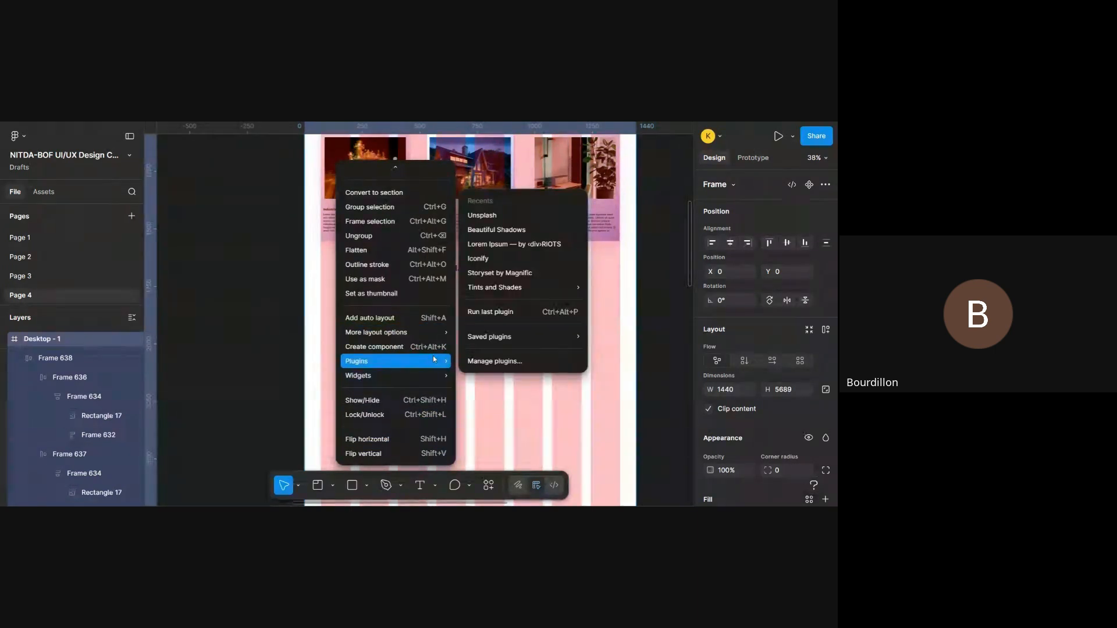
left_click(508, 267)
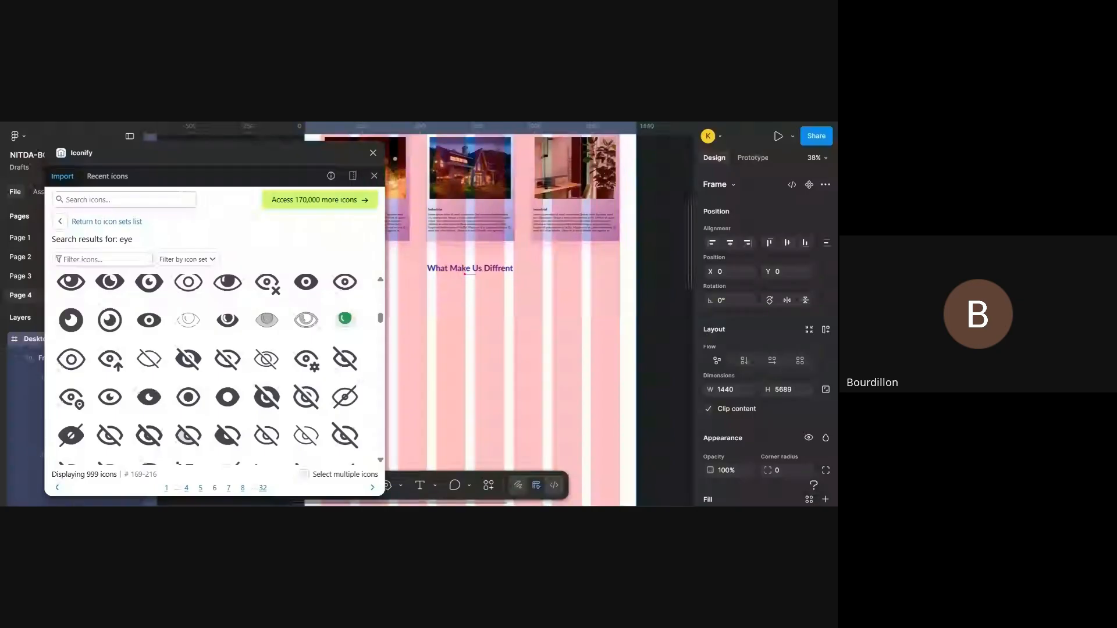
- Compare the four icons in the reference's What Make Us Different? section with the empty area under the new heading
scroll(495, 314, "left", 10)
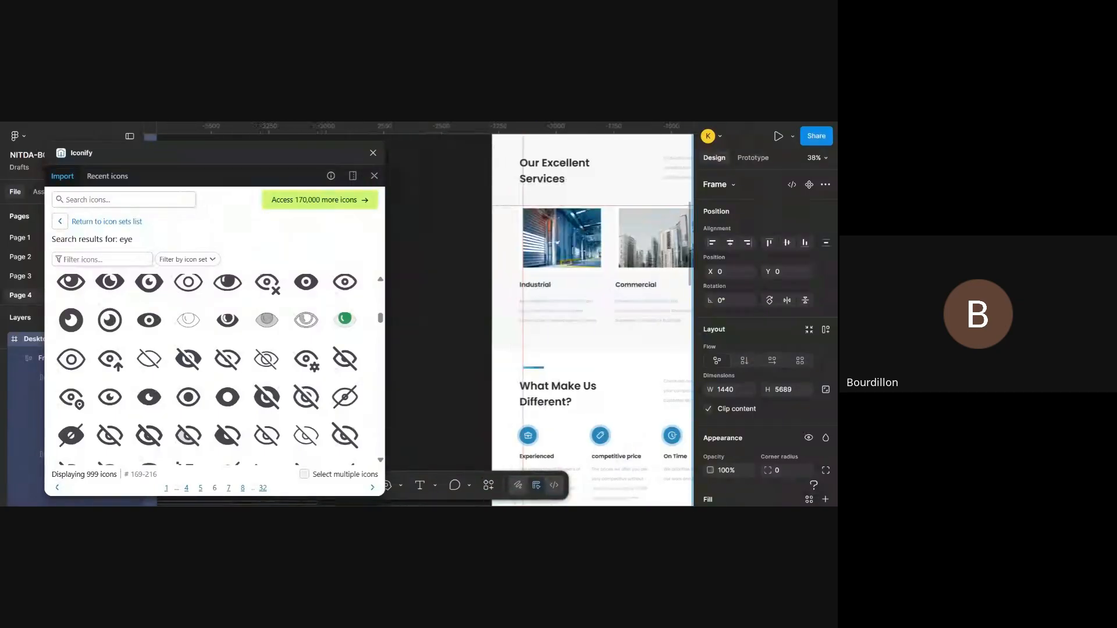
scroll(542, 314, "right", 7)
scroll(541, 314, "left", 5)
scroll(541, 314, "down", 2)
scroll(541, 314, "right", 7)
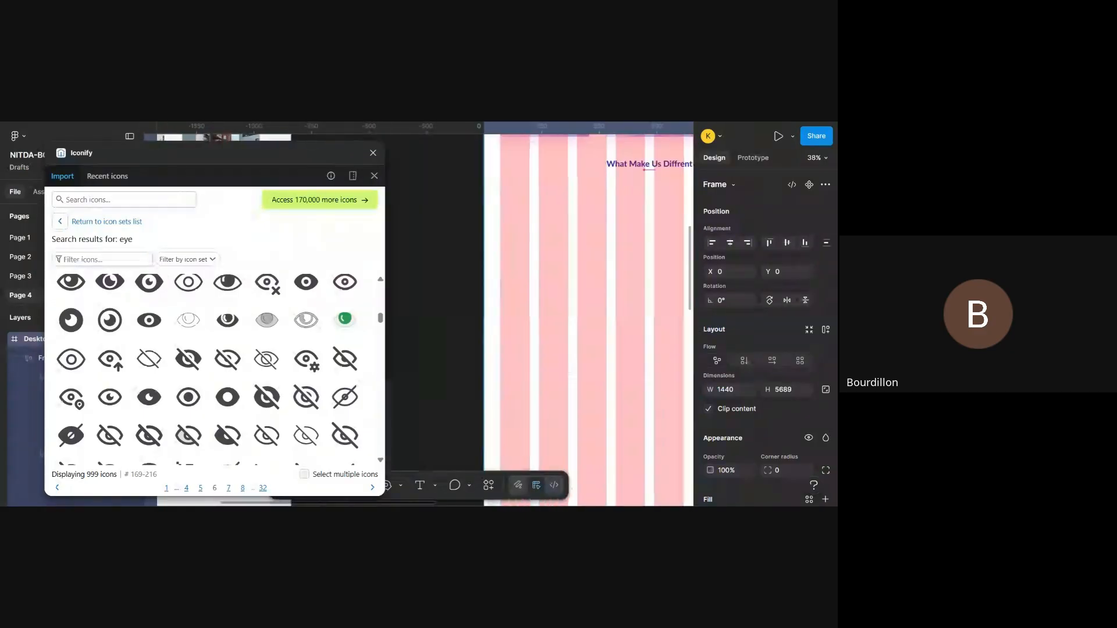
scroll(551, 305, "right", 2)
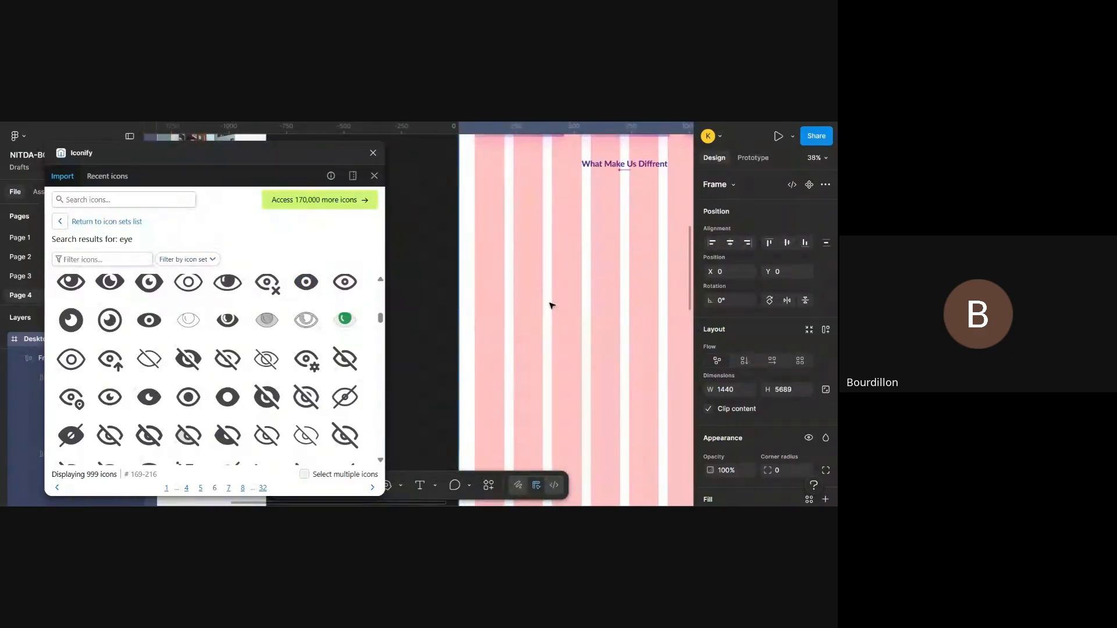
scroll(552, 305, "left", 4)
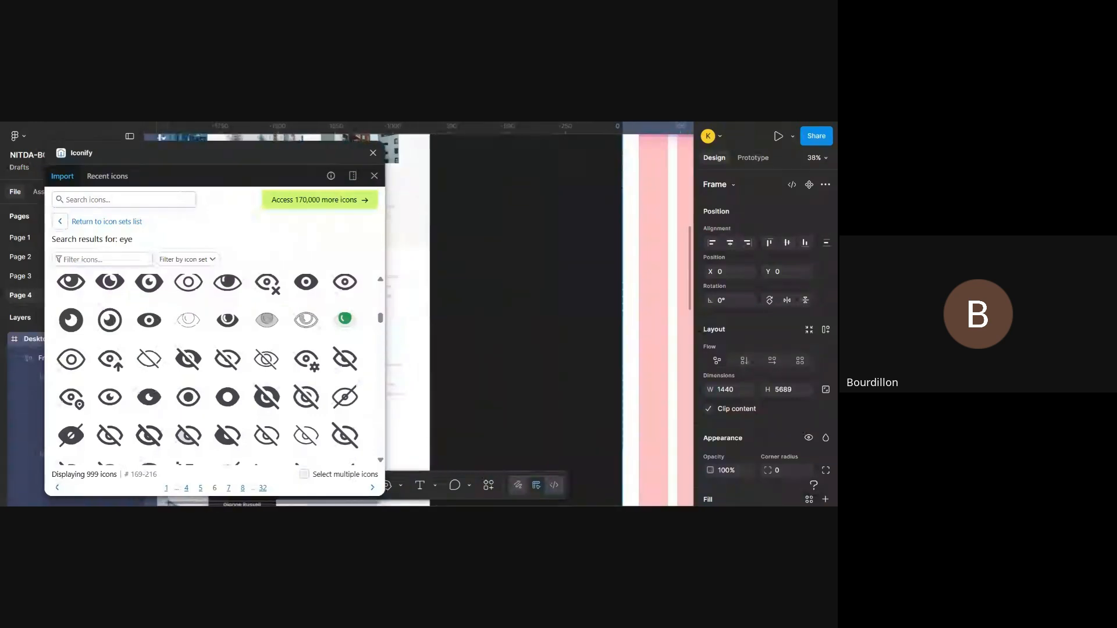
scroll(541, 314, "right", 6)
scroll(541, 314, "up", 2)
scroll(541, 314, "left", 5)
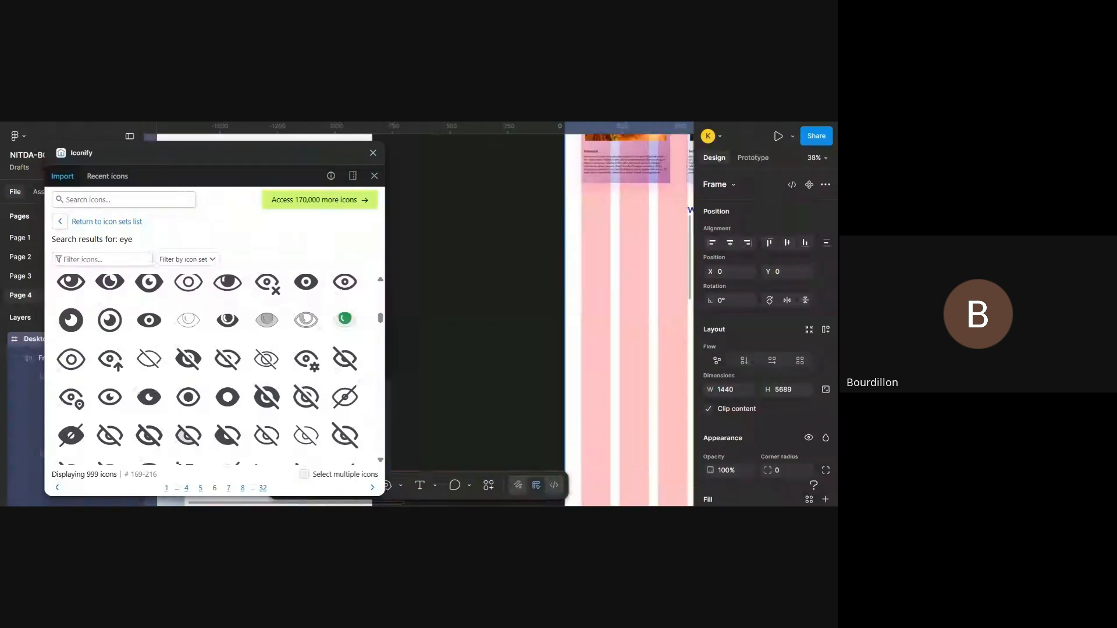
scroll(472, 299, "right", 4)
scroll(551, 281, "left", 1)
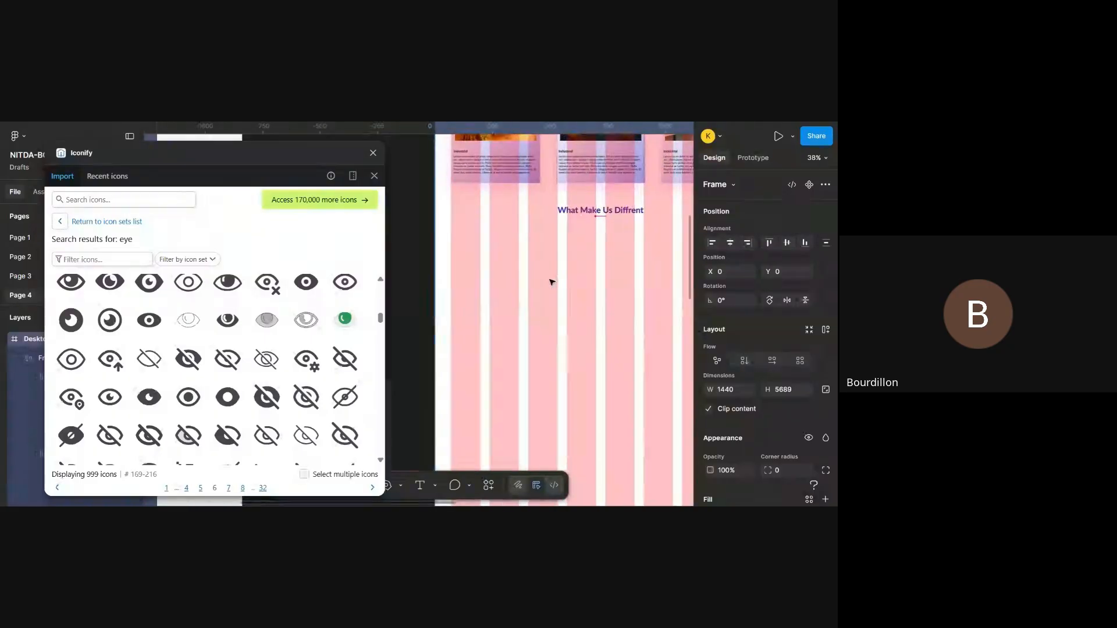
left_click(170, 196)
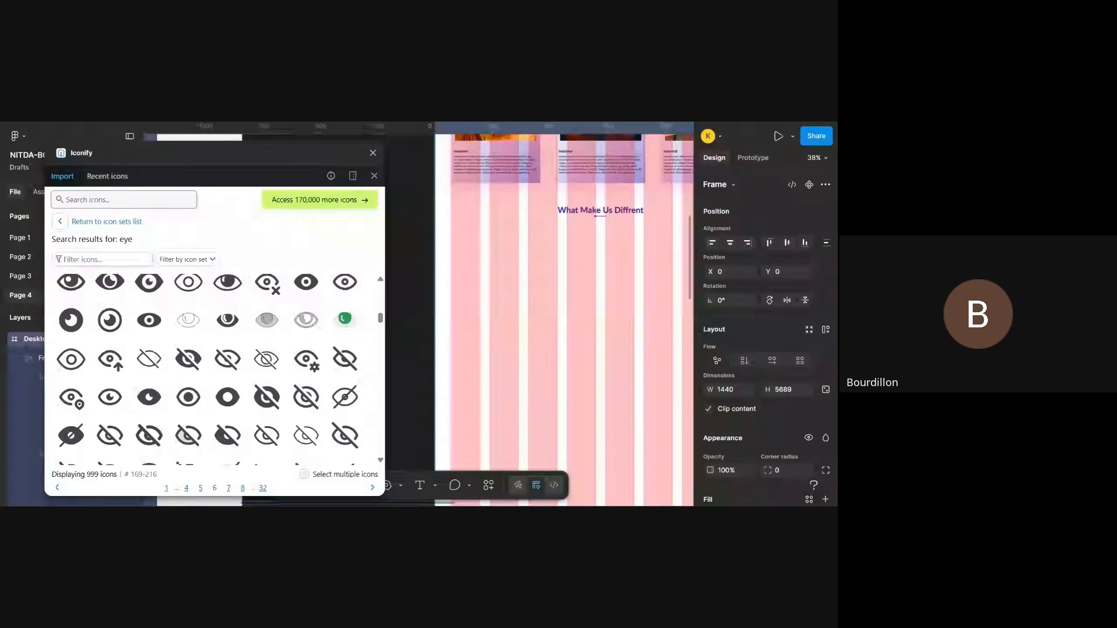
scroll(492, 264, "down", 3)
scroll(491, 264, "left", 10)
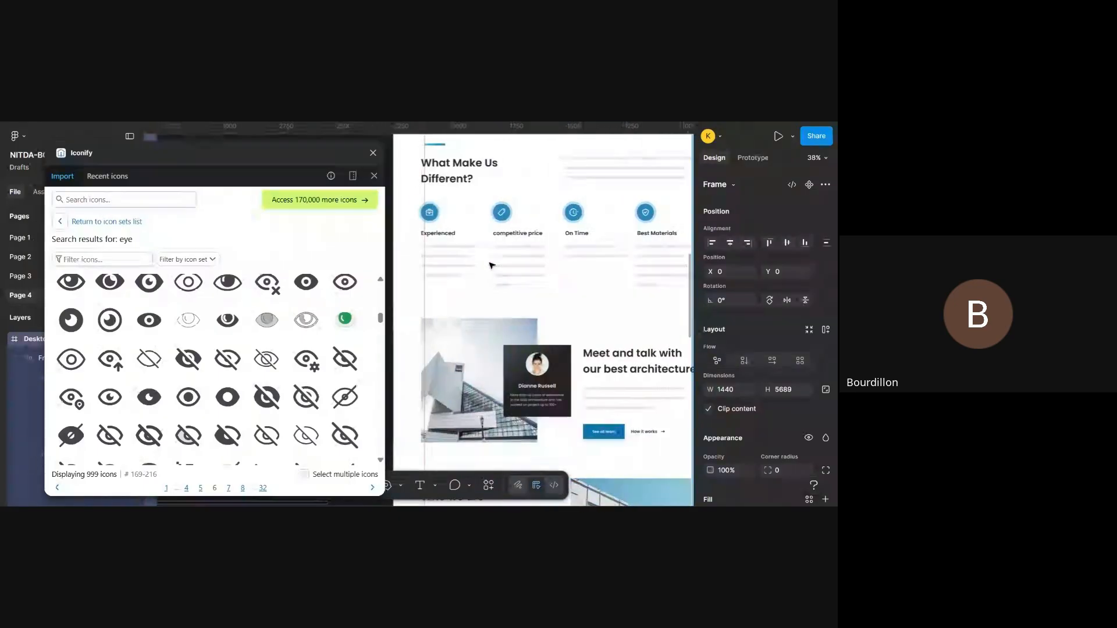
scroll(491, 265, "right", 3)
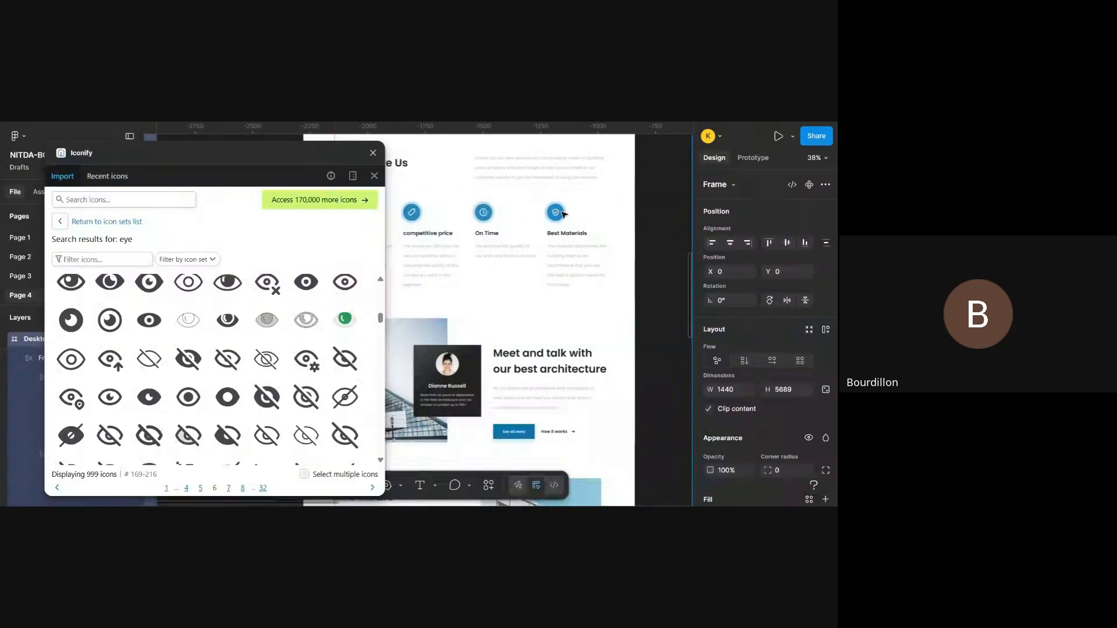
scroll(602, 216, "right", 4)
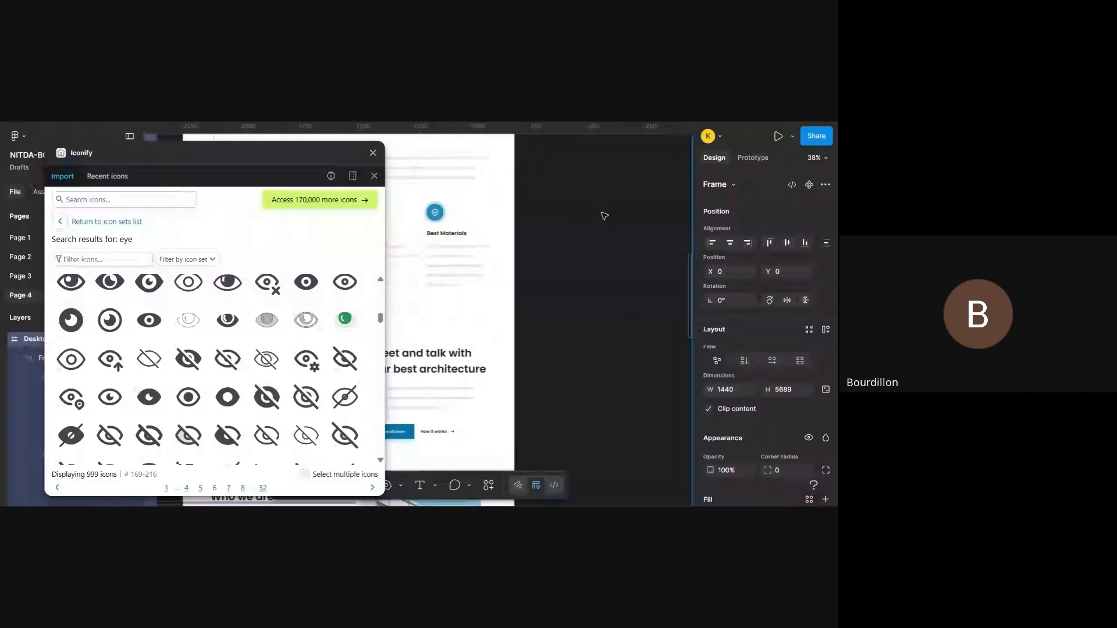
scroll(604, 215, "left", 1)
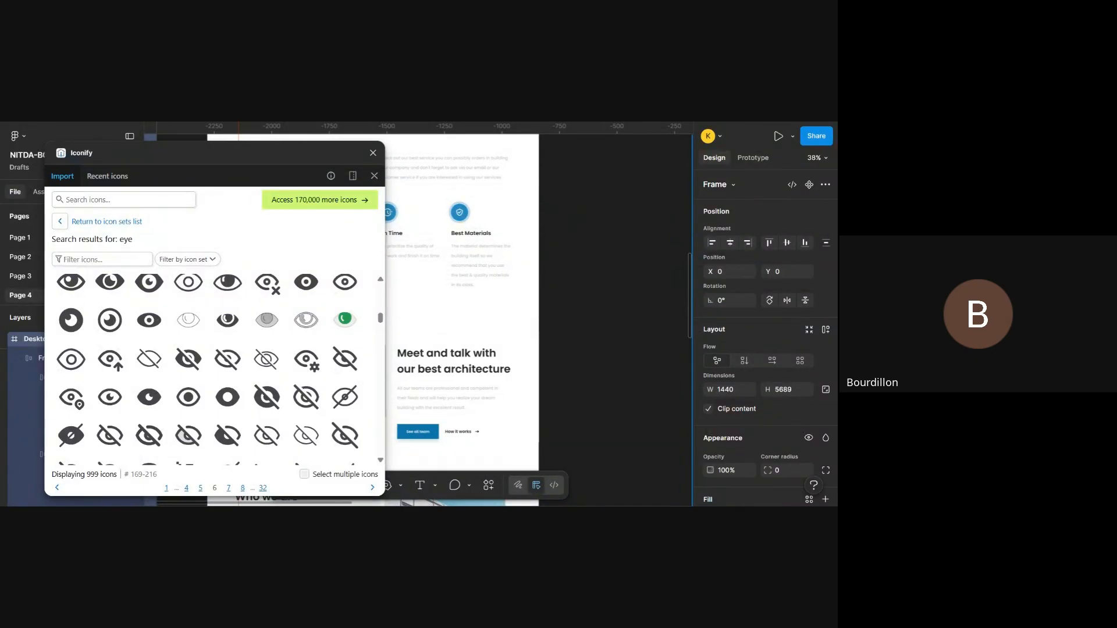
scroll(605, 262, "right", 5)
scroll(605, 262, "up", 3)
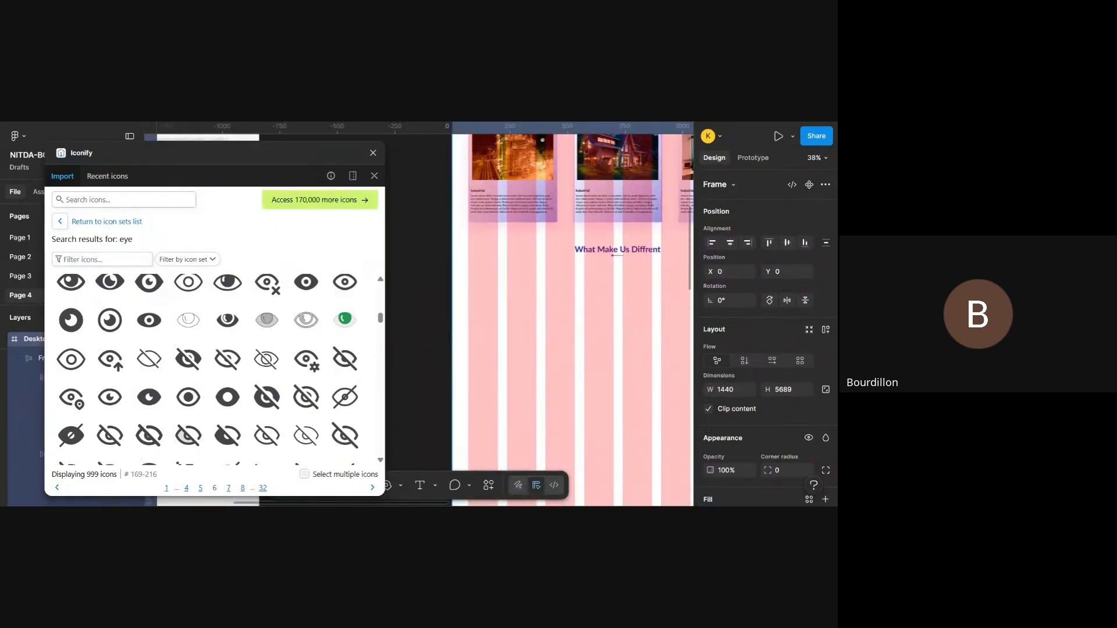
- Search Iconify for "trust" icons
scroll(229, 329, "up", 3)
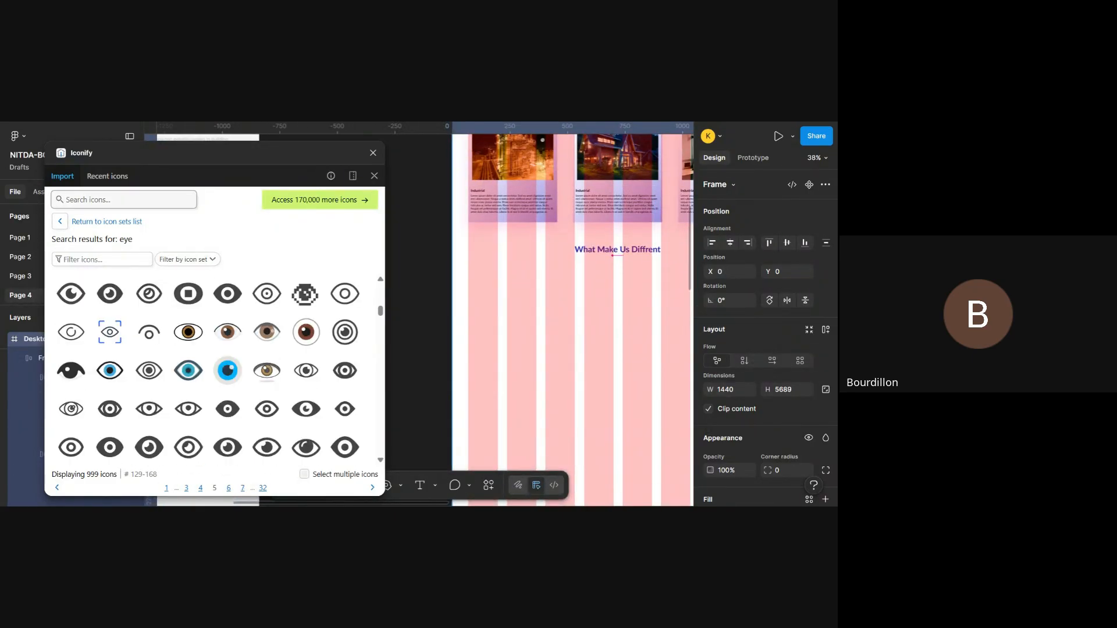
left_click(120, 200)
type("trust")
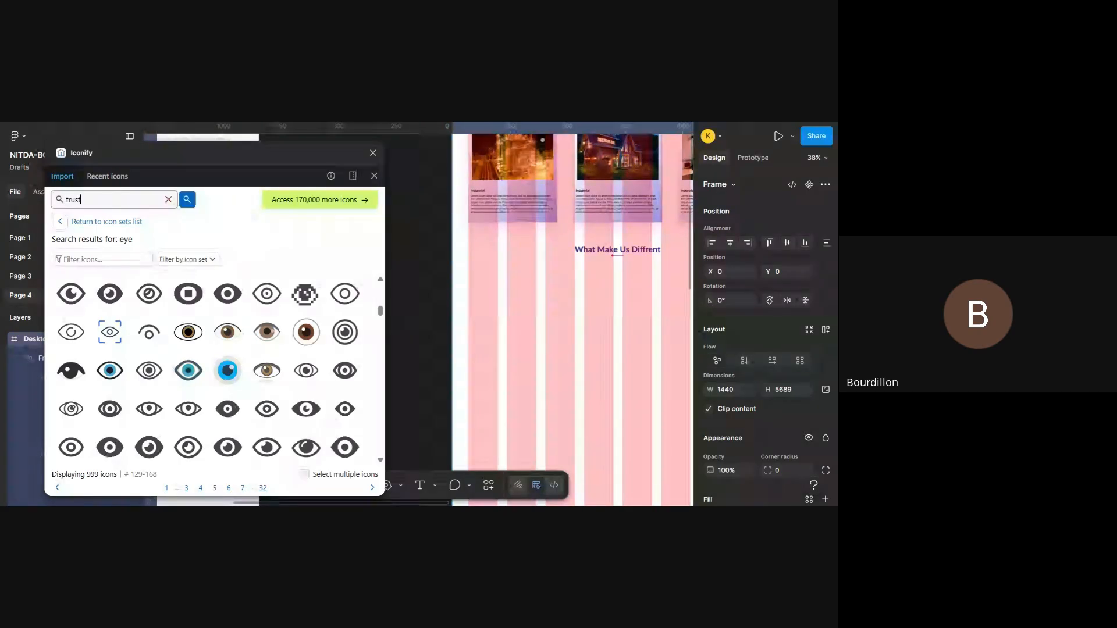
key("Return")
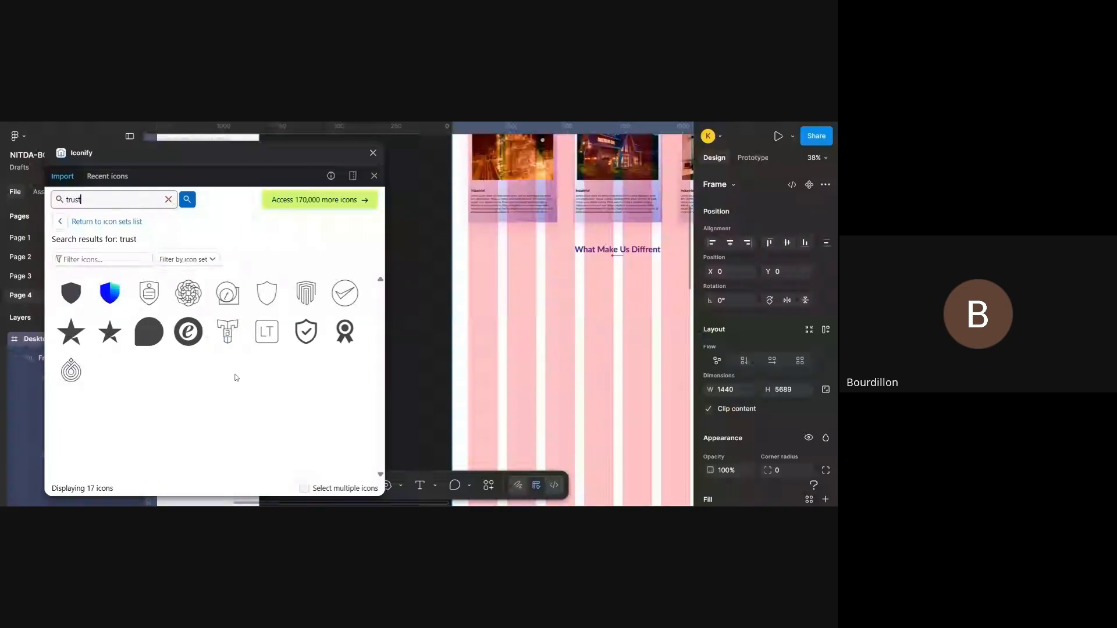
- Search the available plugins and widgets for "icon", browse the list, and dismiss it
right_click(416, 301)
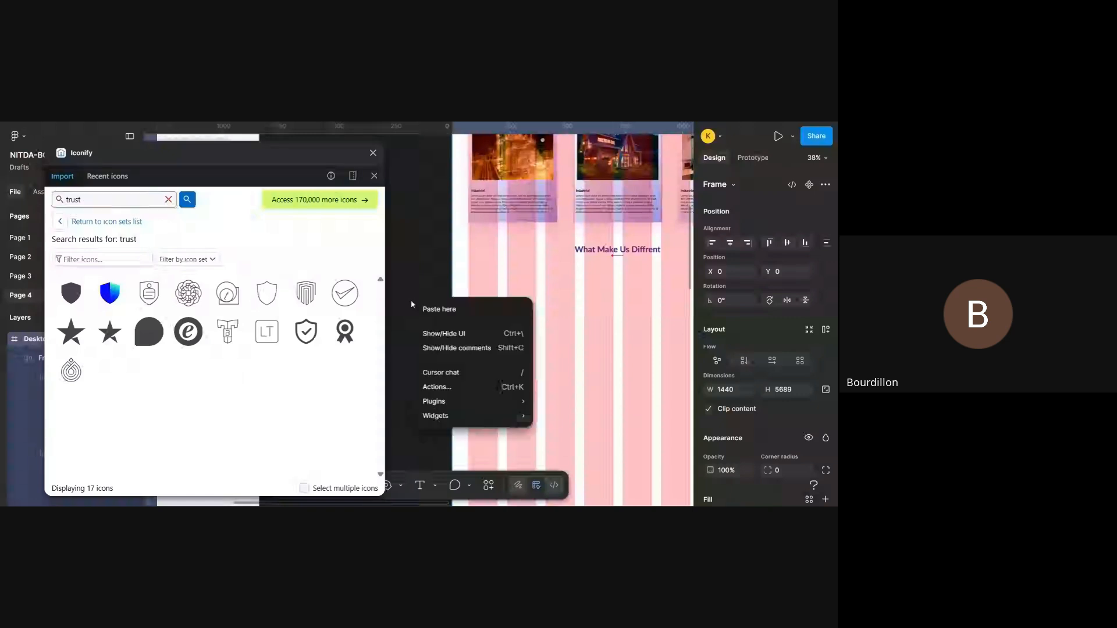
mouse_move(508, 407)
left_click(672, 344)
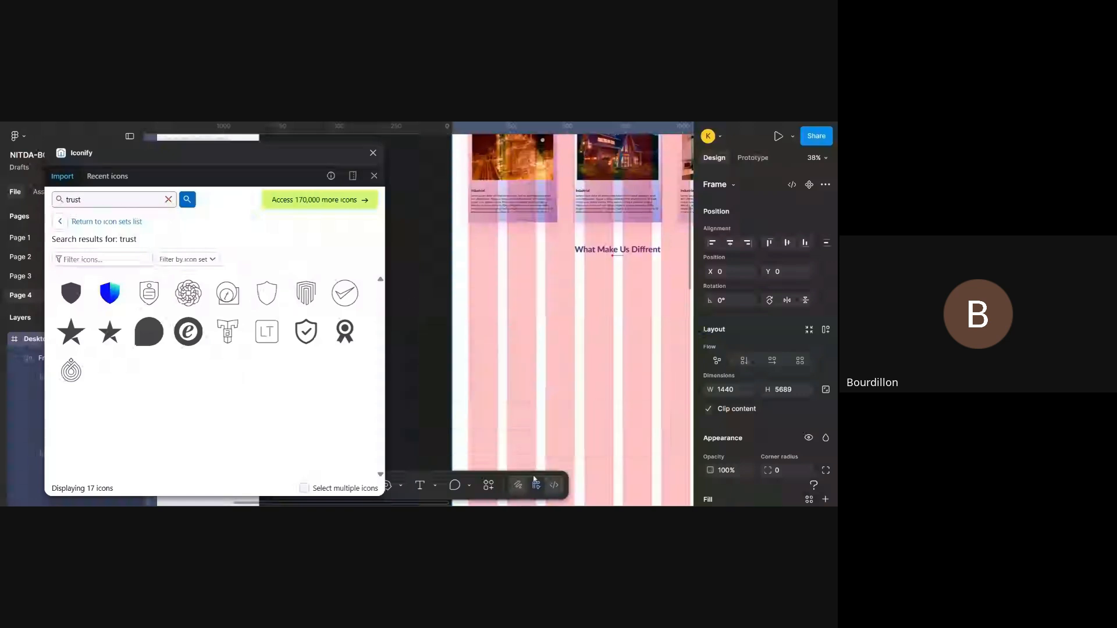
left_click(489, 486)
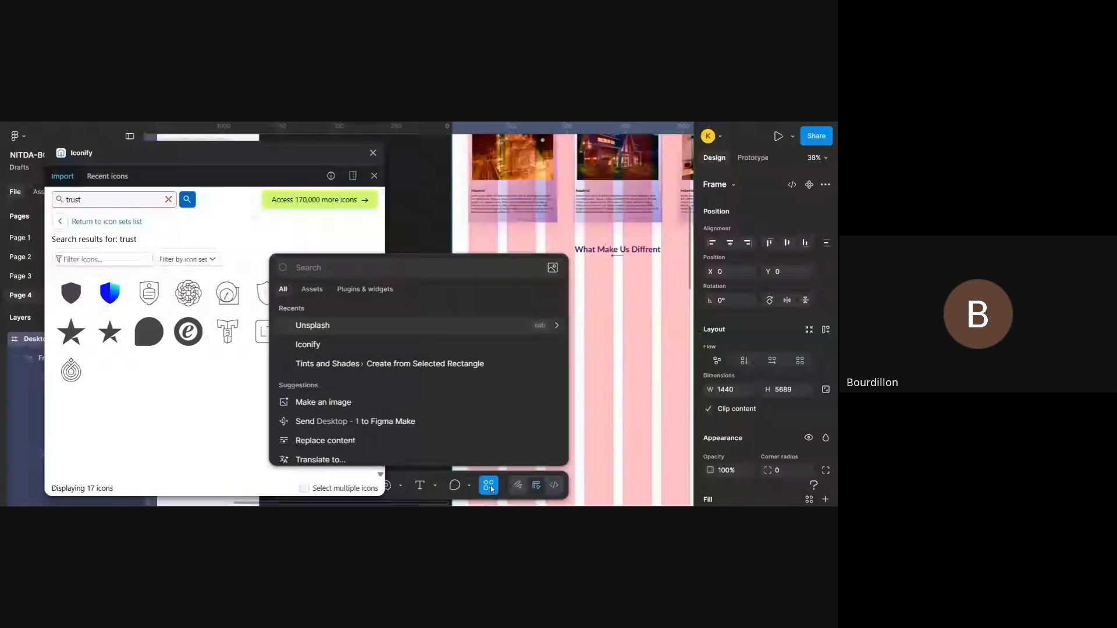
left_click(384, 291)
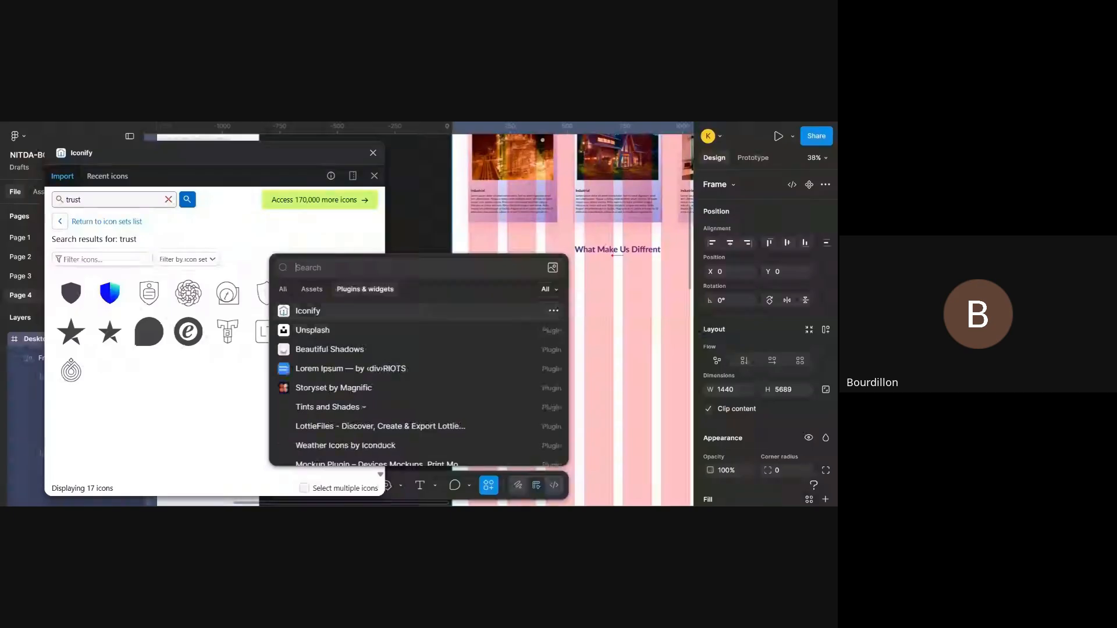
type("icon")
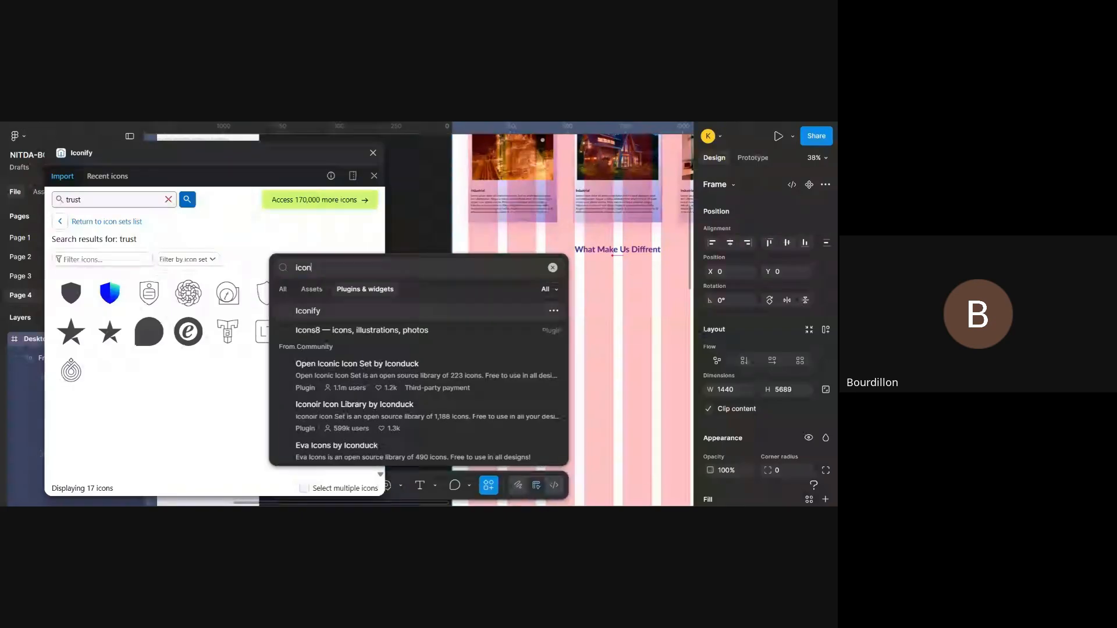
scroll(419, 329, "down", 5)
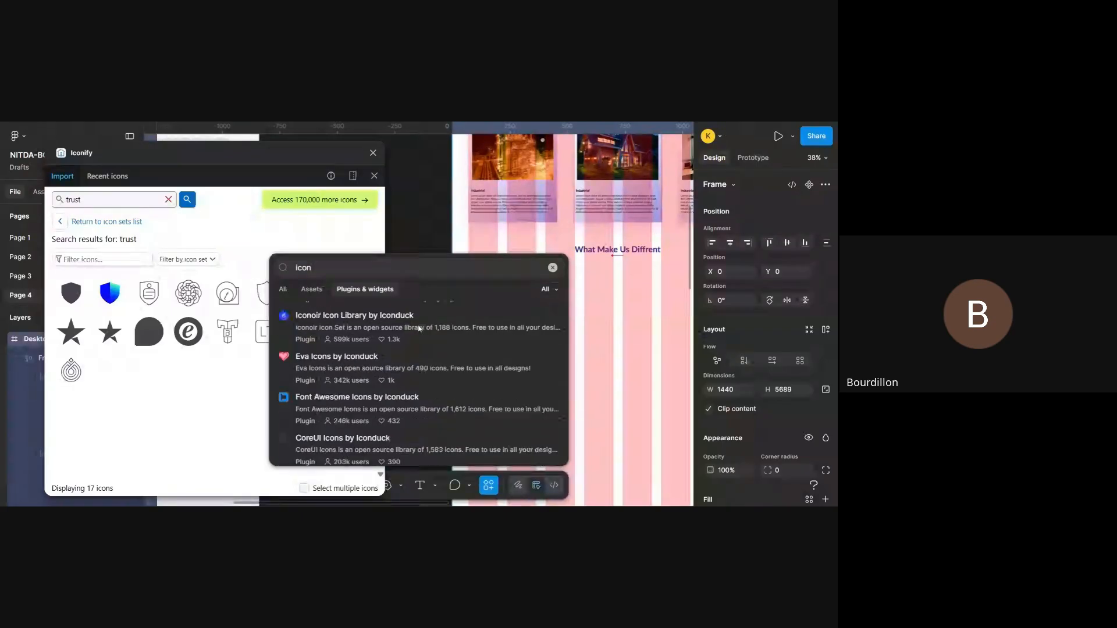
scroll(419, 329, "down", 1)
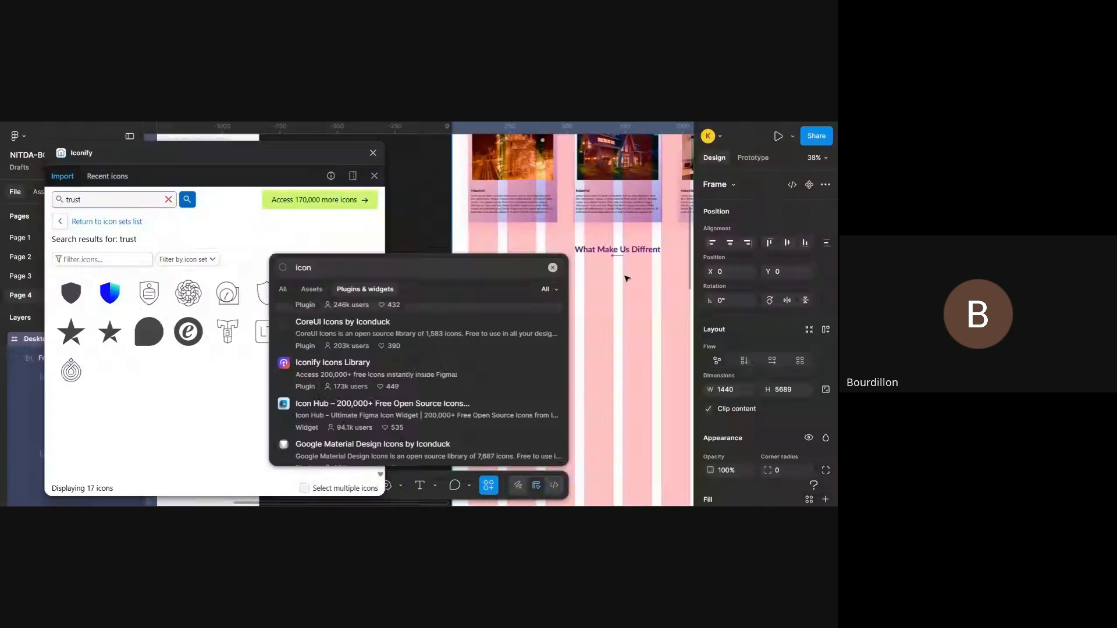
left_click(639, 332)
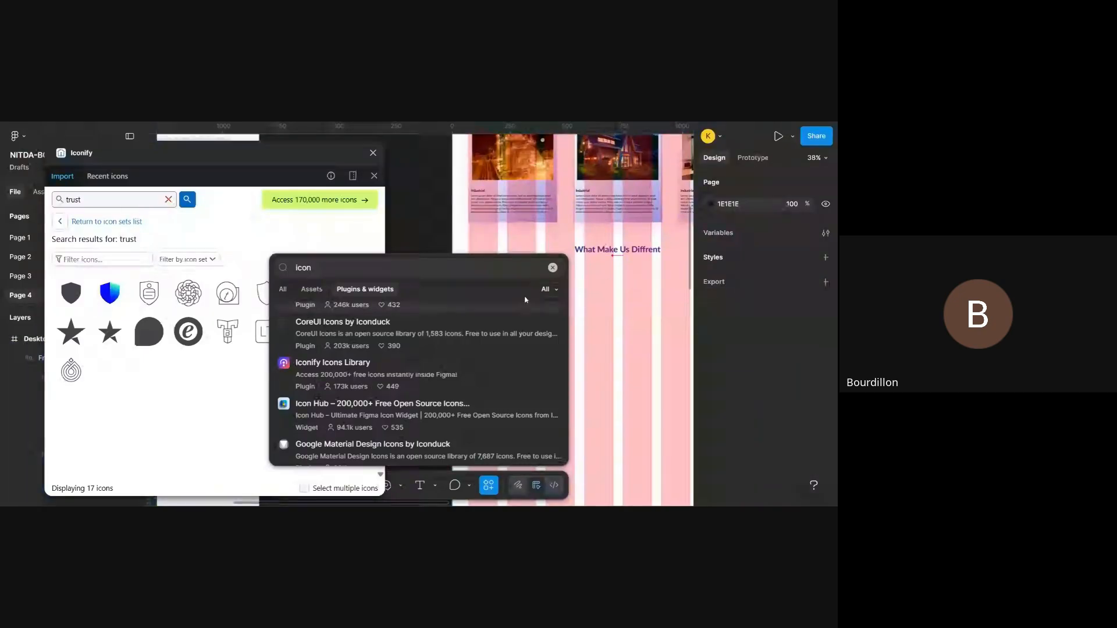
left_click(404, 215)
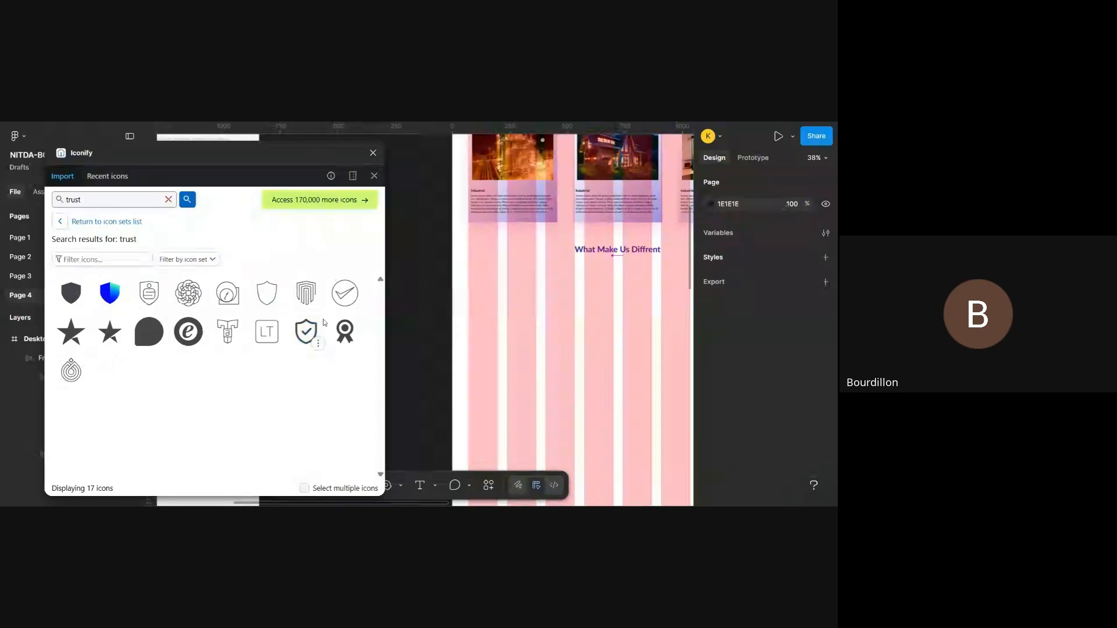
- Import the codicon:workspace-trusted shield icon onto Desktop - 1 at about X 276, Y 1981 under the heading, and close Iconify
left_click(307, 342)
left_click_drag(308, 344, 519, 328)
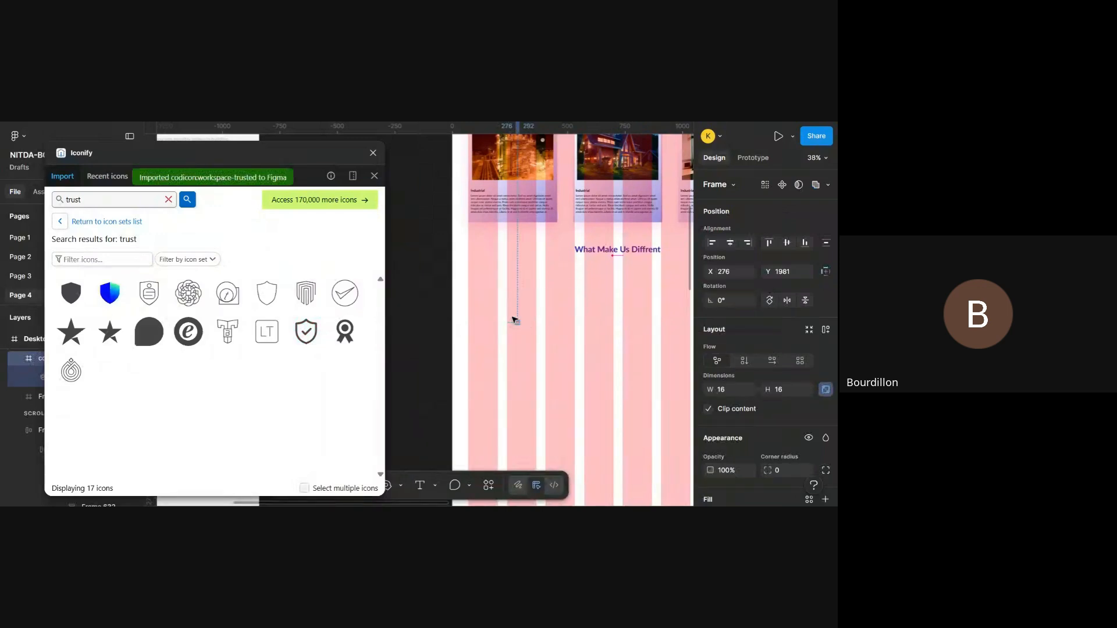
scroll(515, 320, "up", 2)
scroll(514, 320, "up", 2)
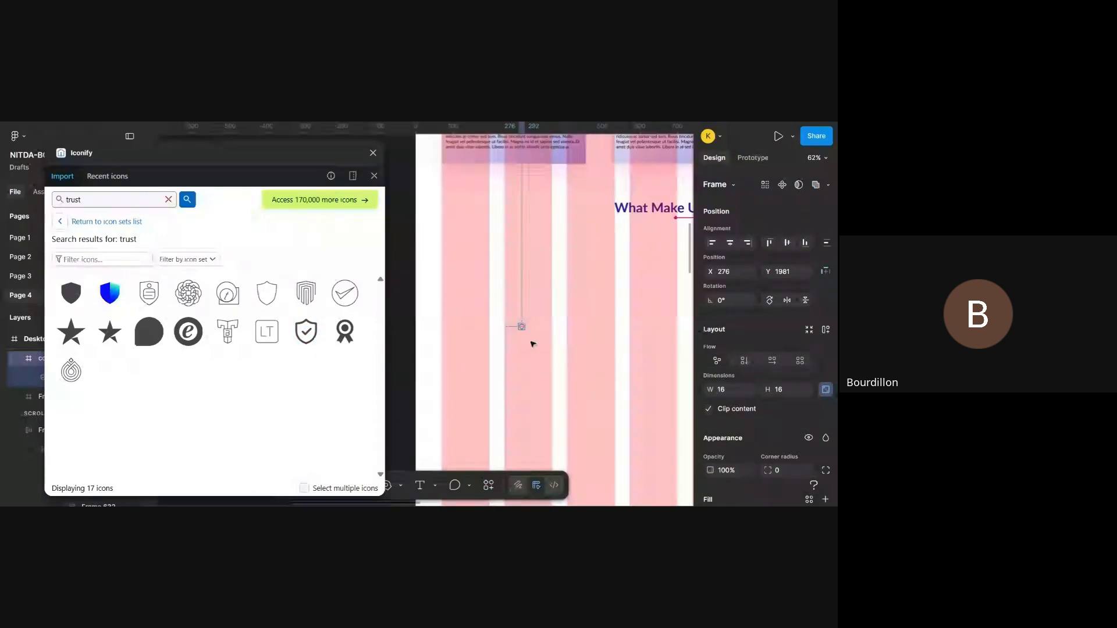
scroll(779, 444, "down", 5)
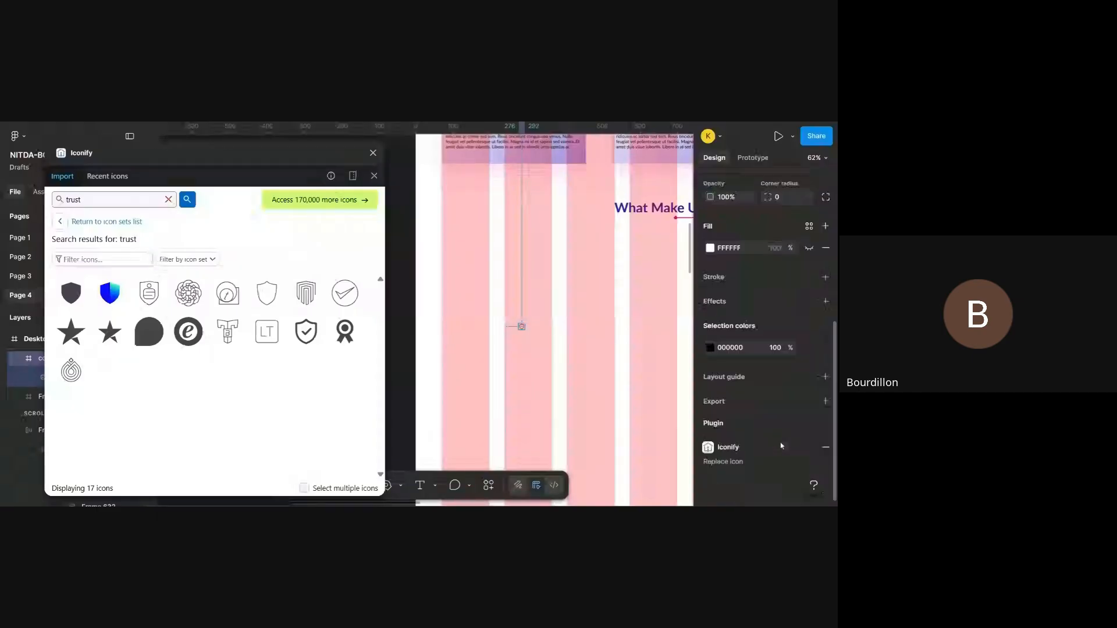
left_click(373, 153)
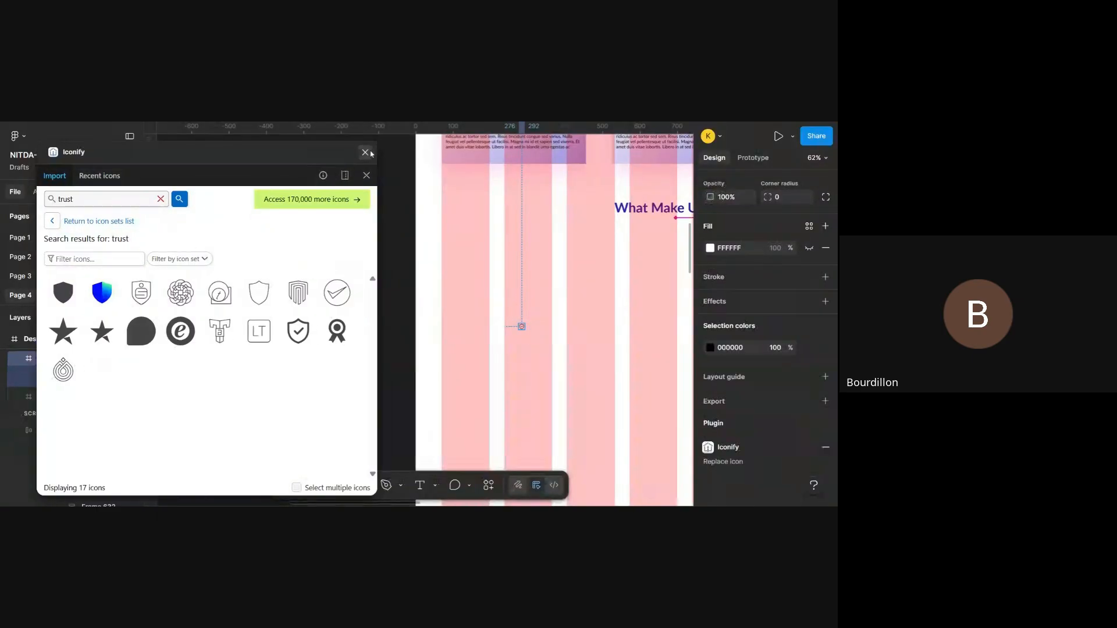
scroll(584, 352, "right", 3)
scroll(584, 353, "up", 2)
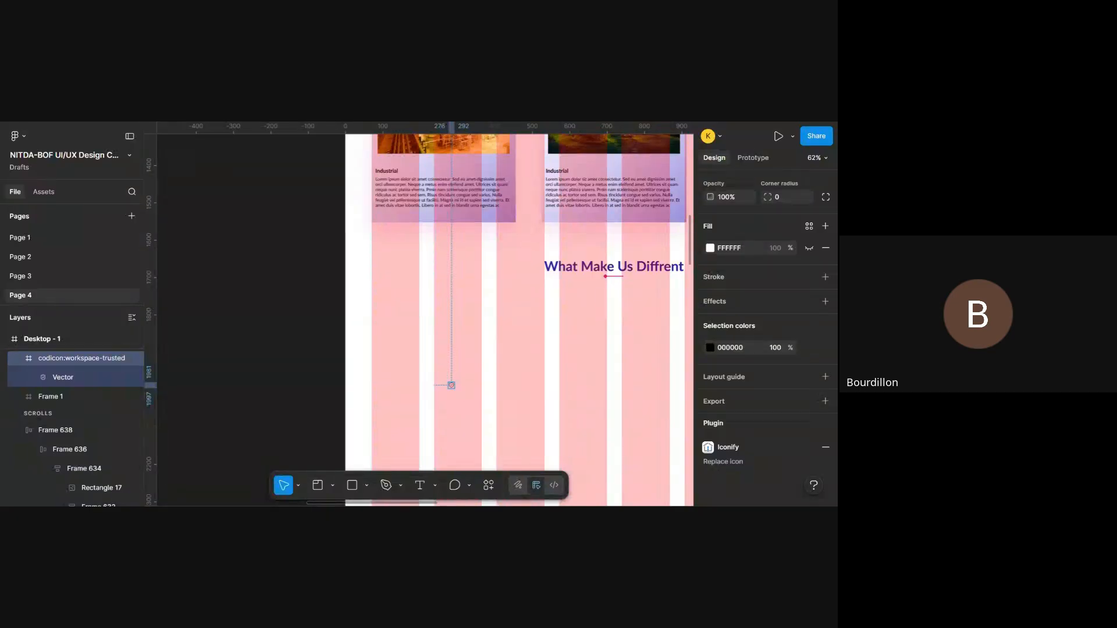
scroll(781, 259, "up", 5)
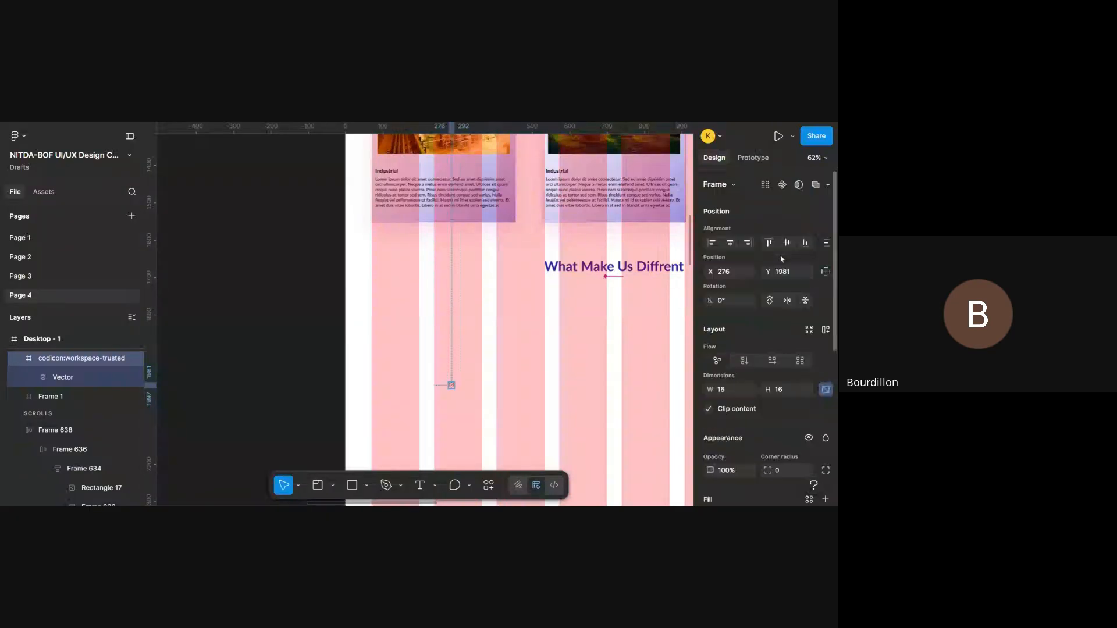
scroll(781, 258, "down", 3)
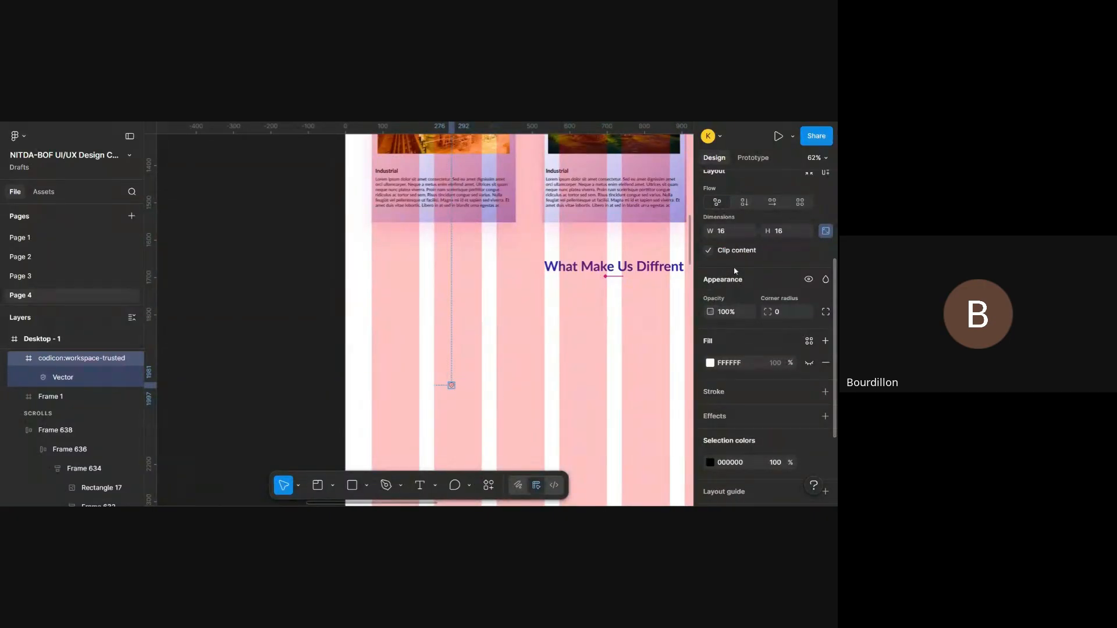
- Scale the shield icon up to about 59 by 59, place it at about X 122, Y 1784, and hide the layout guides
scroll(735, 271, "up", 1)
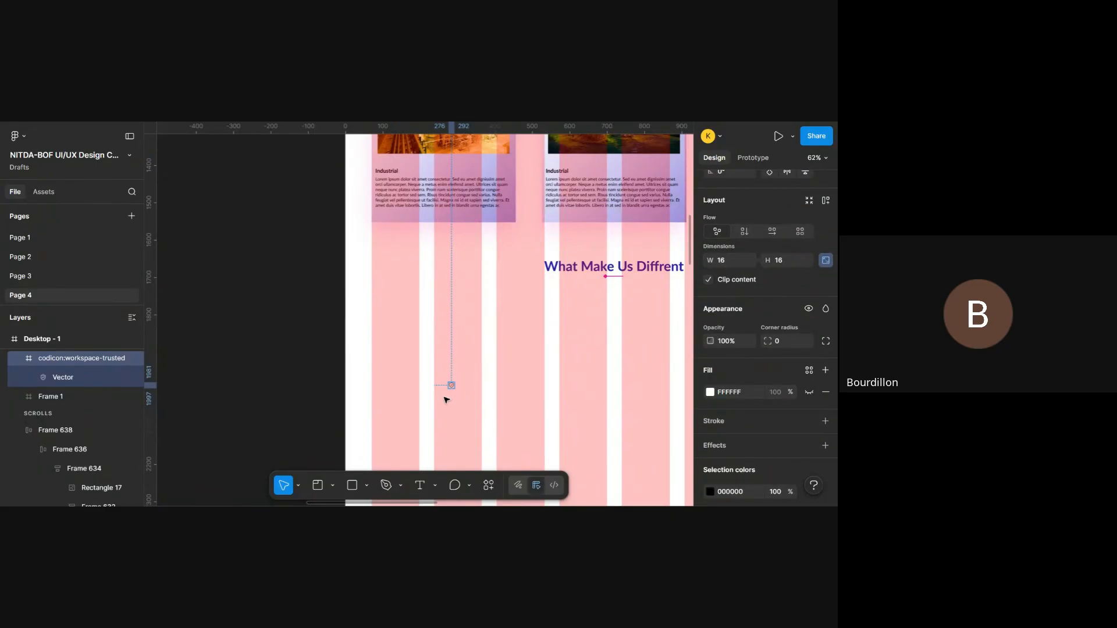
scroll(448, 386, "up", 5)
key("k")
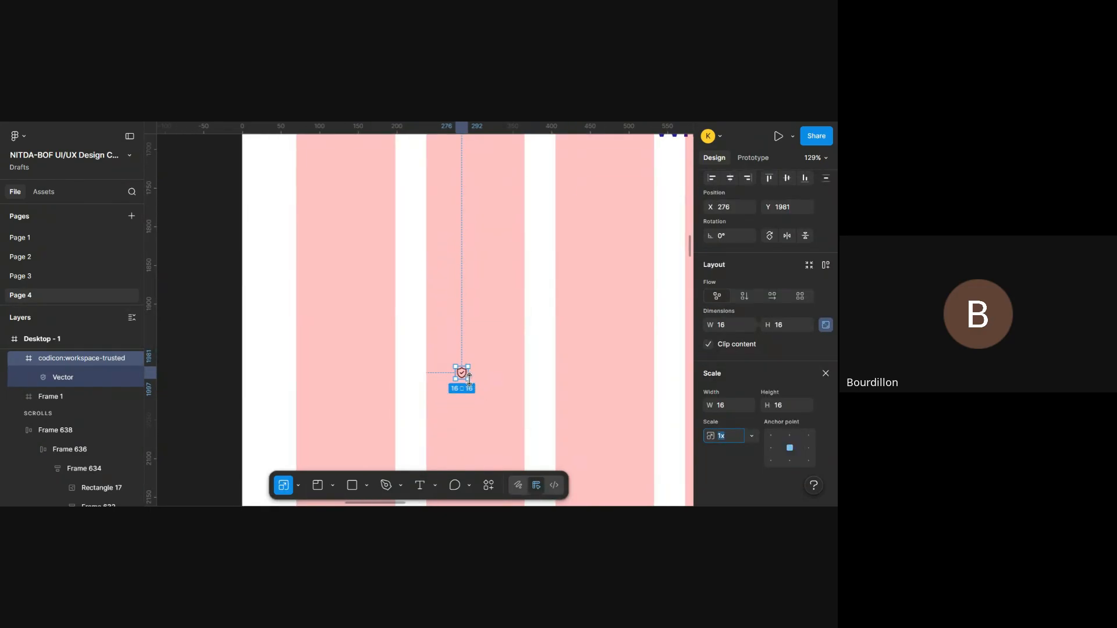
left_click_drag(466, 380, 440, 318)
scroll(501, 384, "down", 5)
key("shift+g")
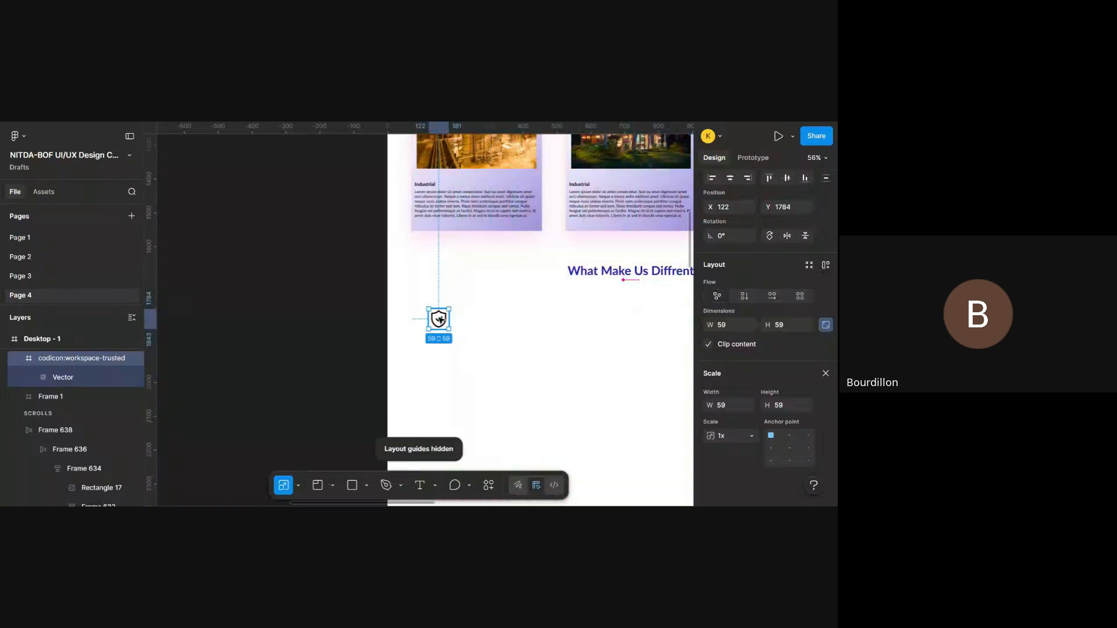
scroll(484, 302, "up", 5)
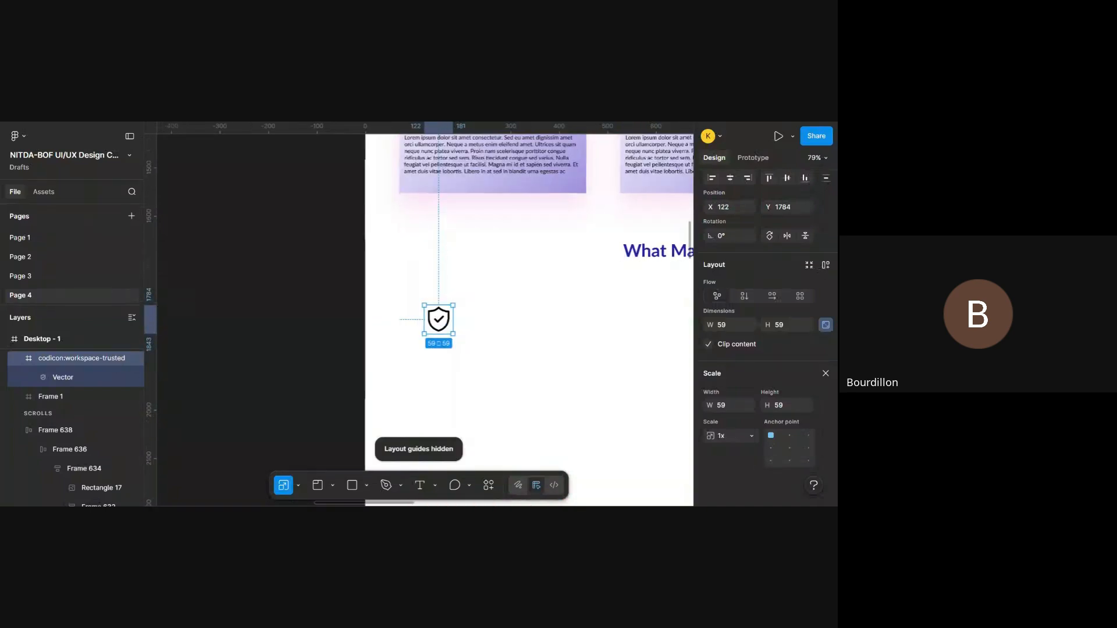
left_click(826, 373)
- Recolor the shield icon to pink DA1BA4
scroll(717, 426, "down", 3)
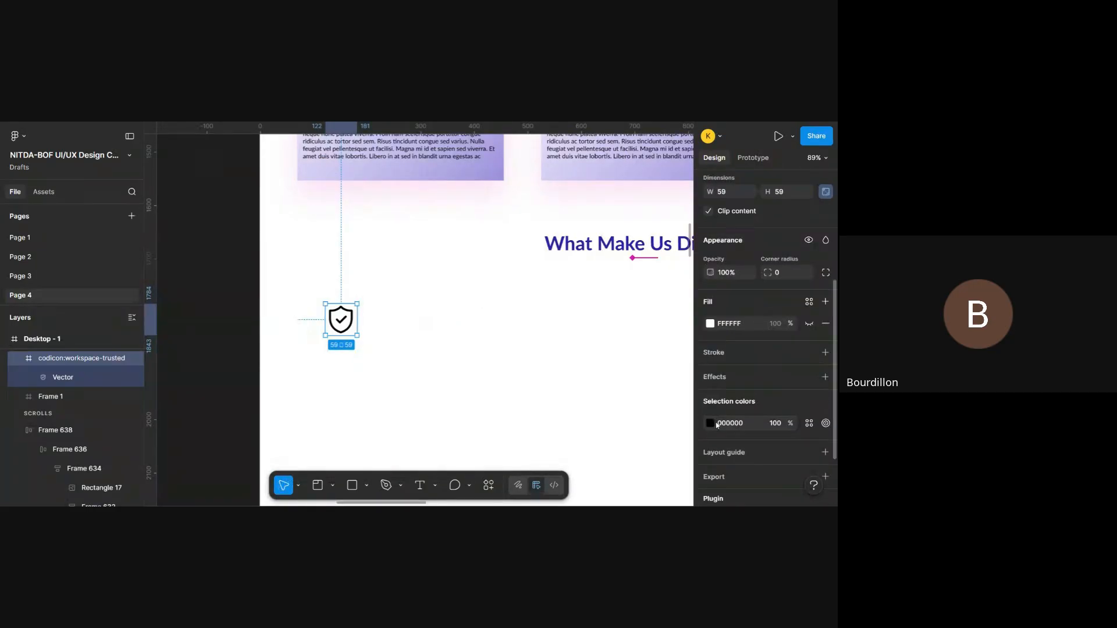
left_click(713, 425)
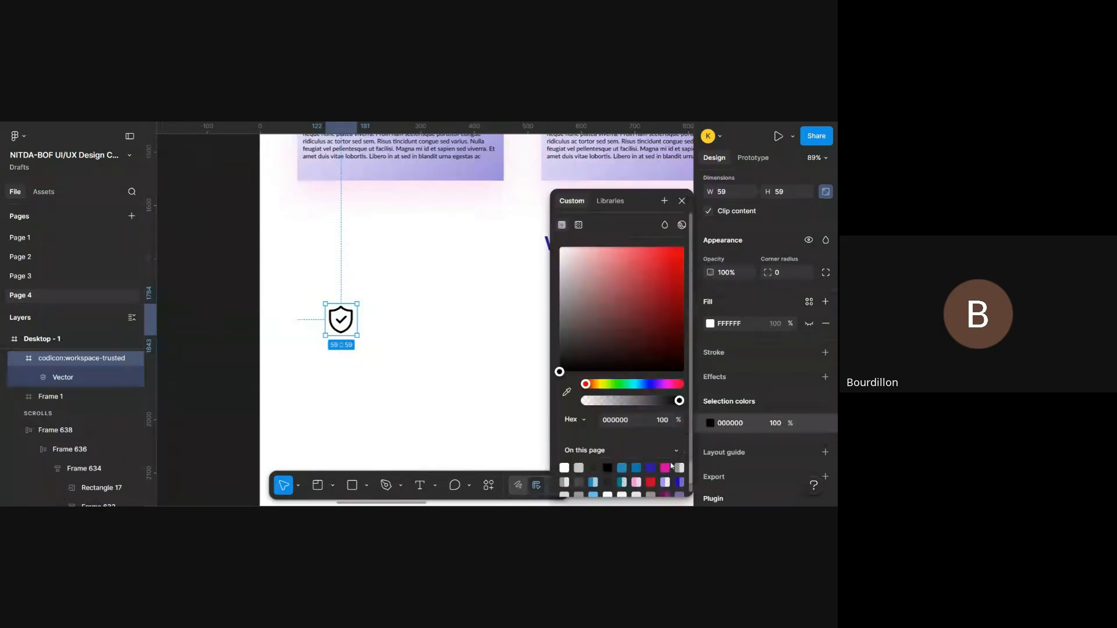
left_click(668, 467)
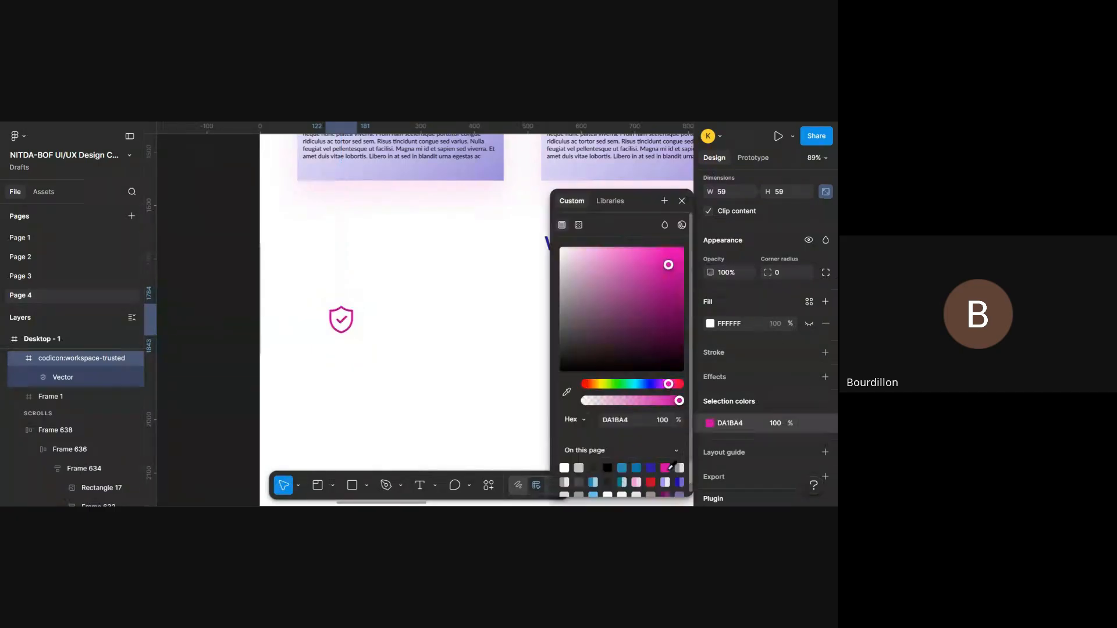
left_click(683, 201)
left_click(381, 303)
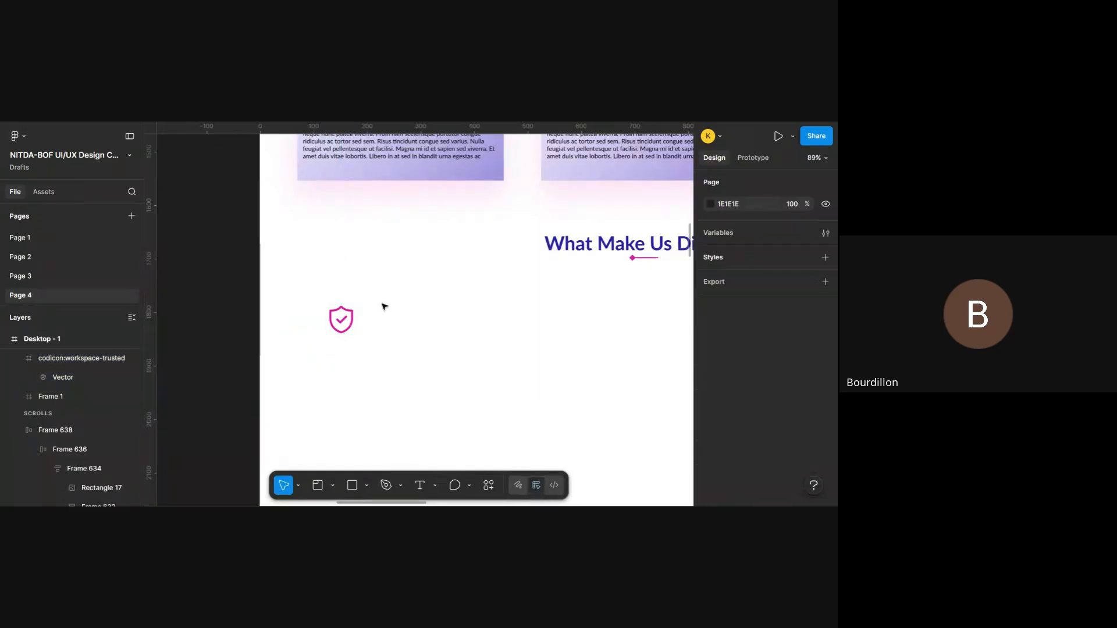
- Draw an ellipse about 106 by 101 around the shield icon
left_click(341, 321)
key("o")
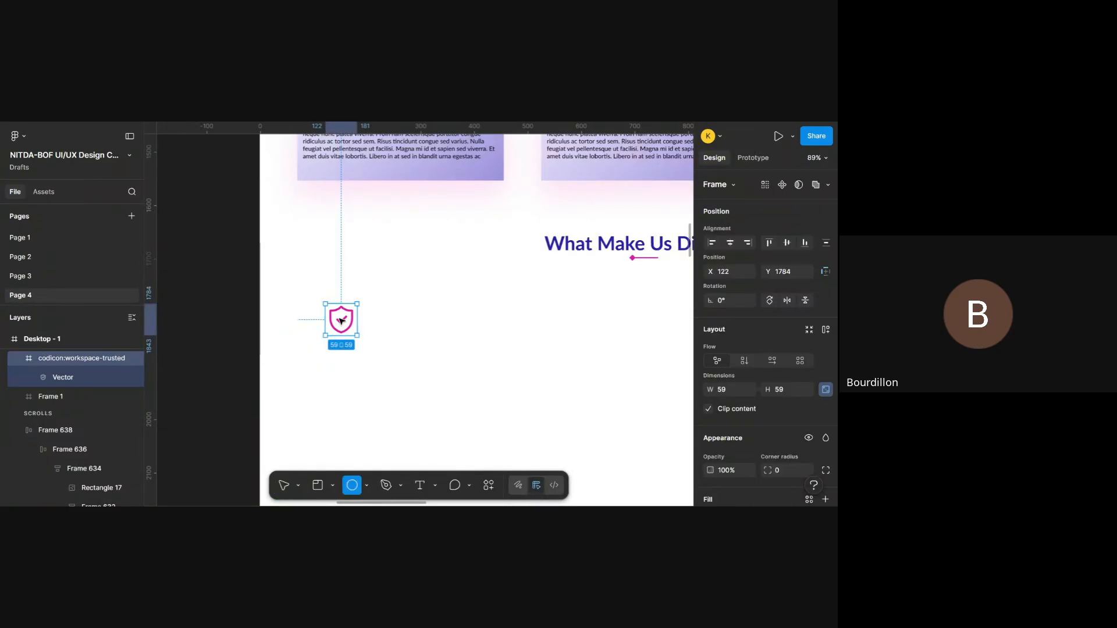
left_click_drag(316, 287, 373, 342)
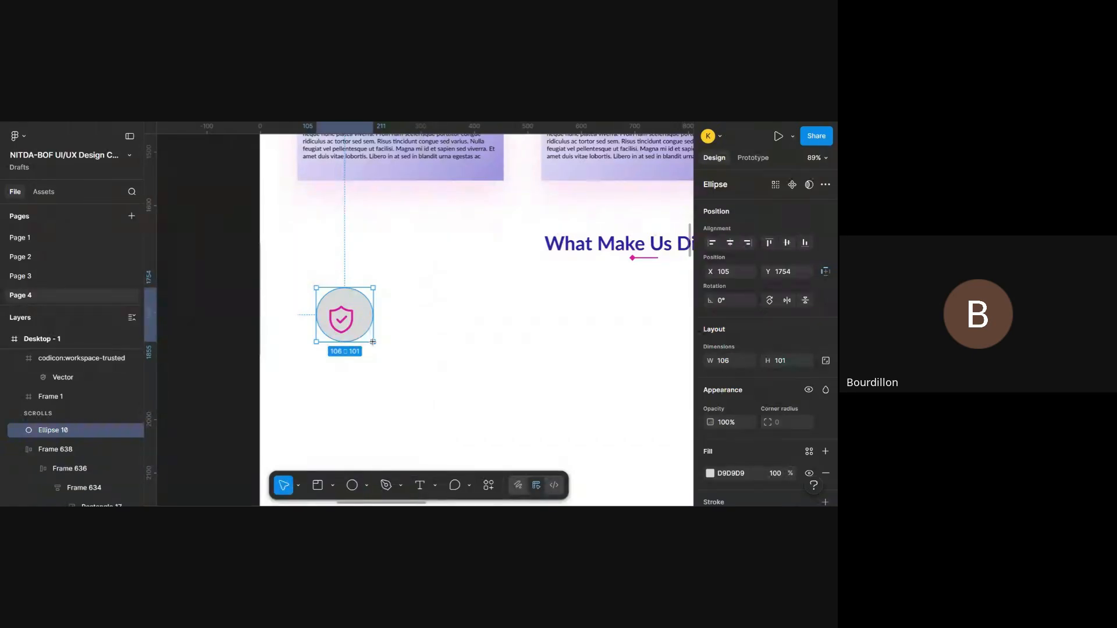
left_click(357, 492)
left_click(367, 487)
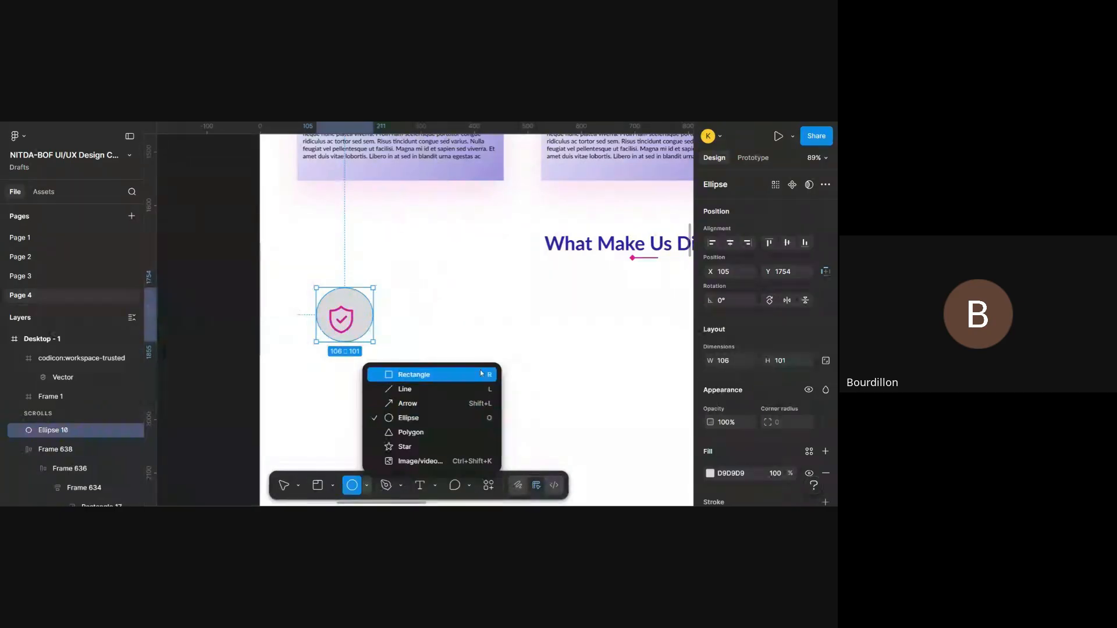
left_click(541, 321)
- Set the ellipse's width and height to 100 and center it behind the shield icon at about X 102, Y 1764
scroll(828, 429, "down", 2)
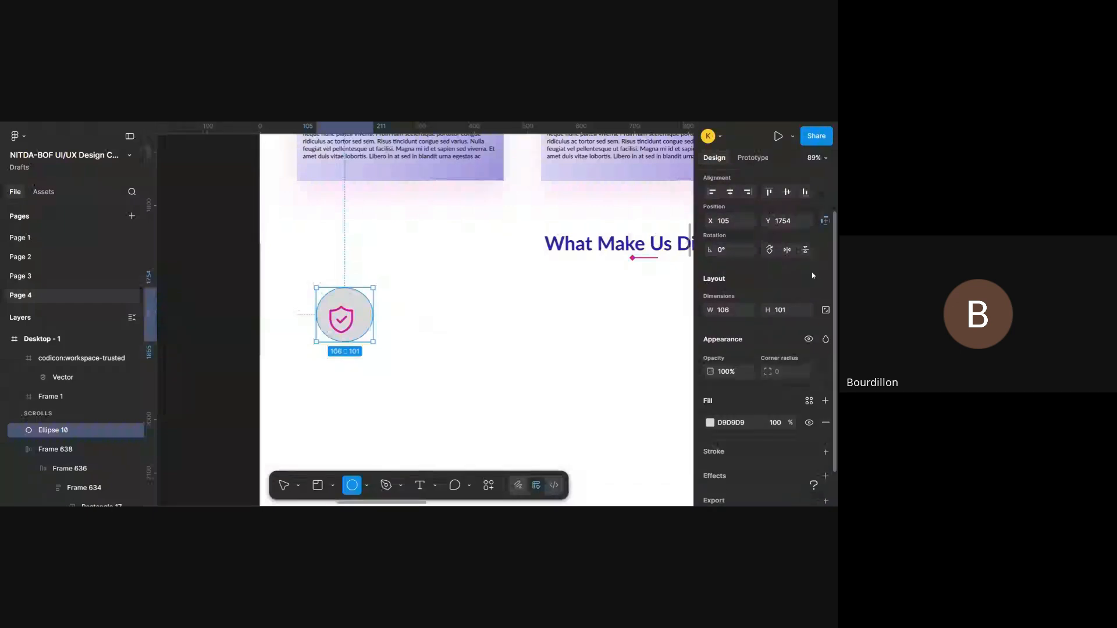
left_click(732, 313)
type("100")
key("Return")
left_click(790, 316)
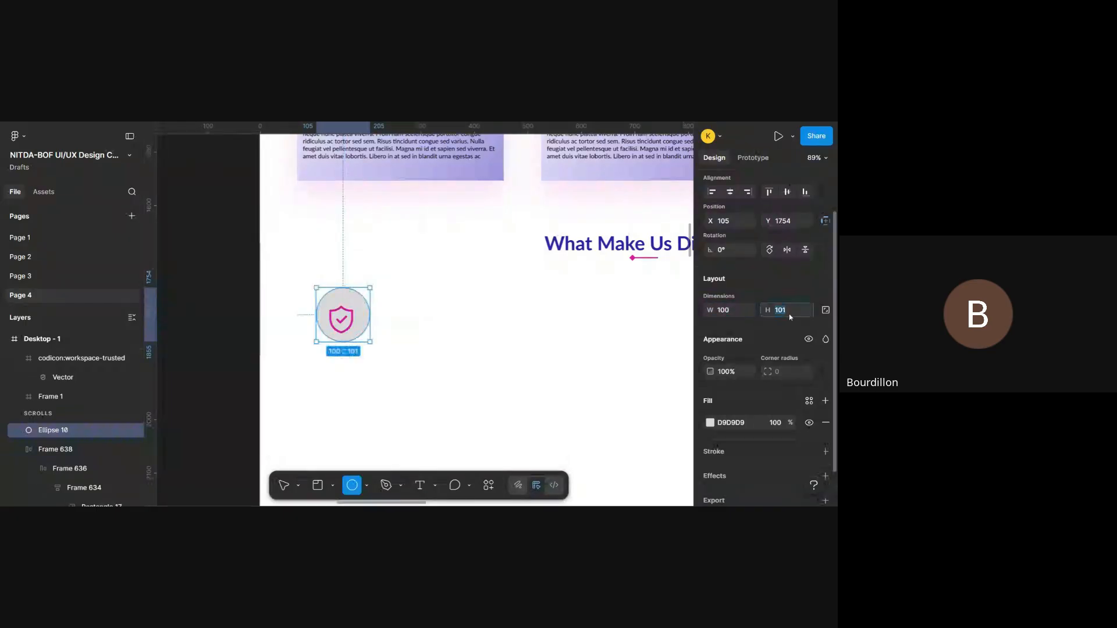
key("Return")
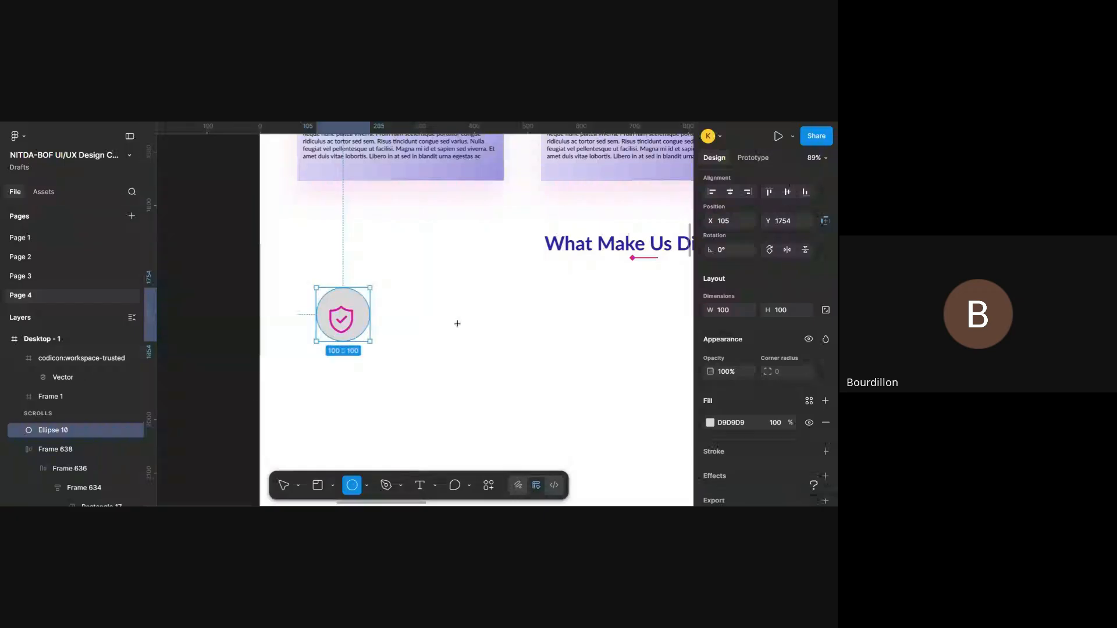
key("v")
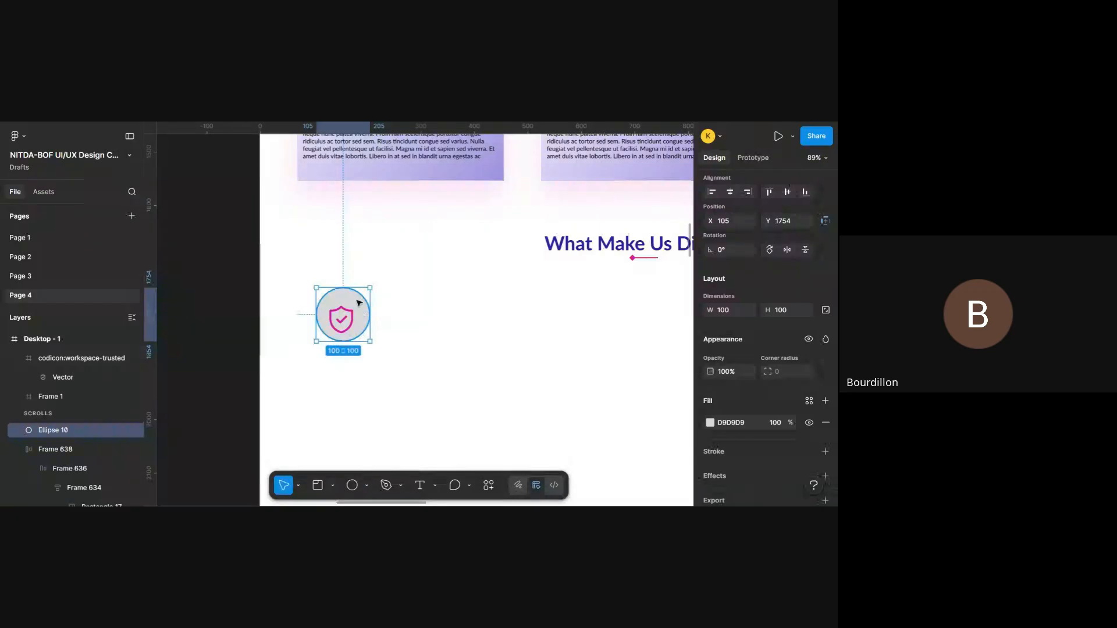
left_click_drag(358, 302, 356, 307)
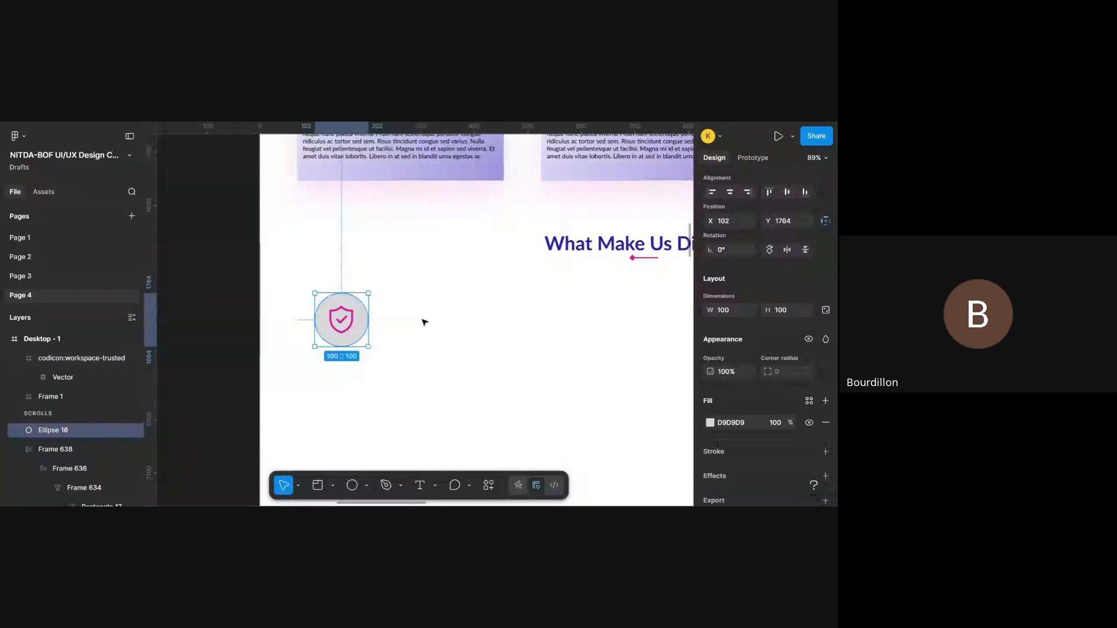
scroll(87, 413, "down", 1)
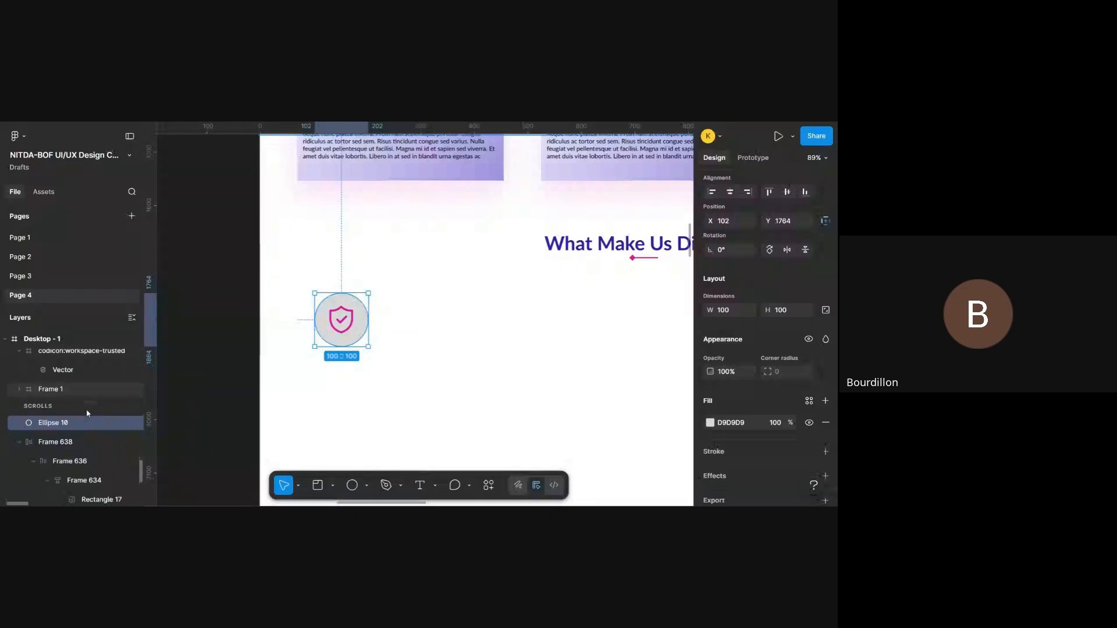
scroll(88, 413, "down", 3)
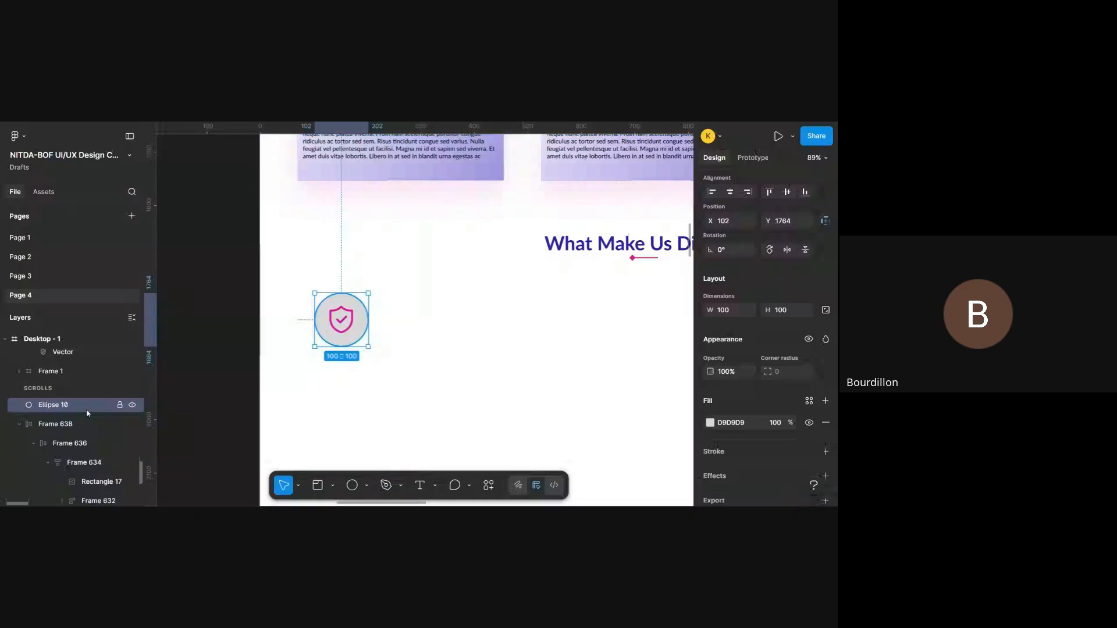
- Fill the circle behind the shield icon with blue 271EA5
left_click(351, 320)
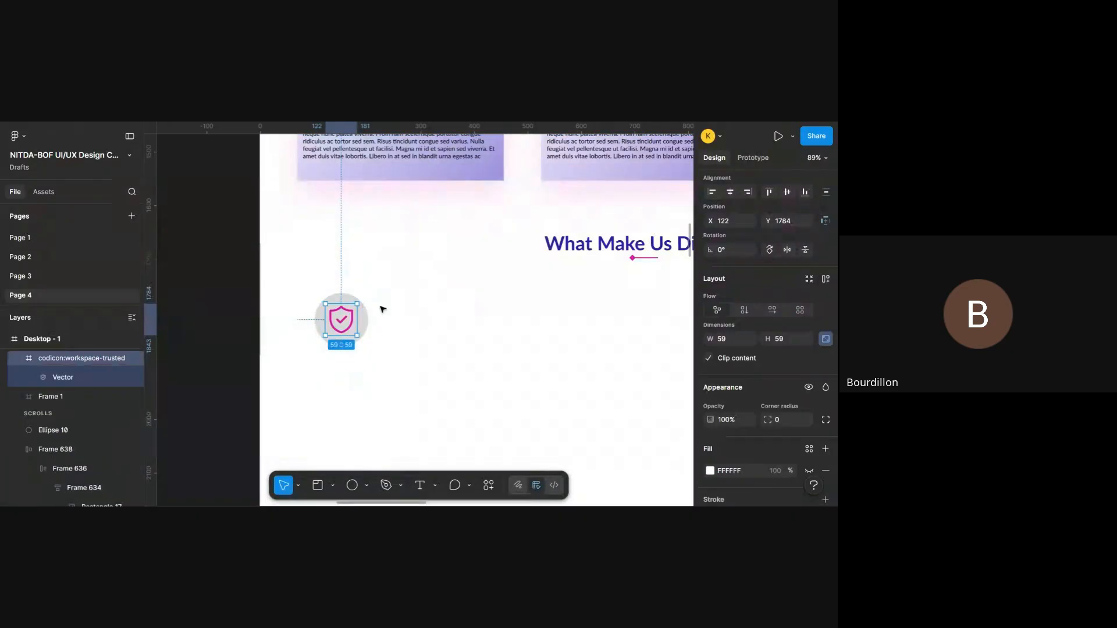
left_click(370, 320)
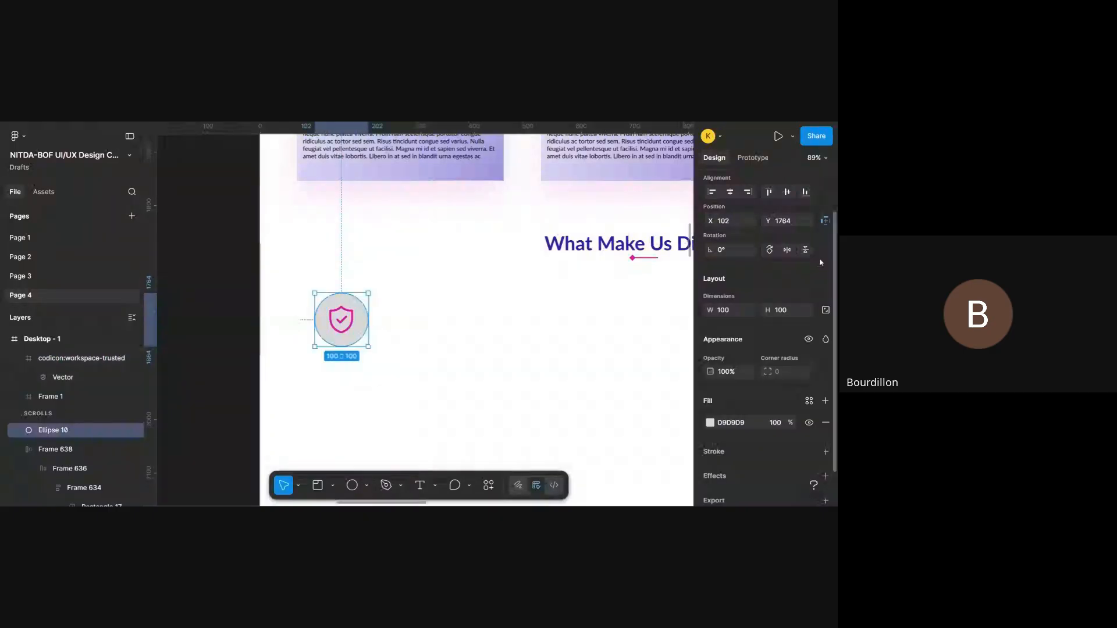
scroll(806, 309, "down", 1)
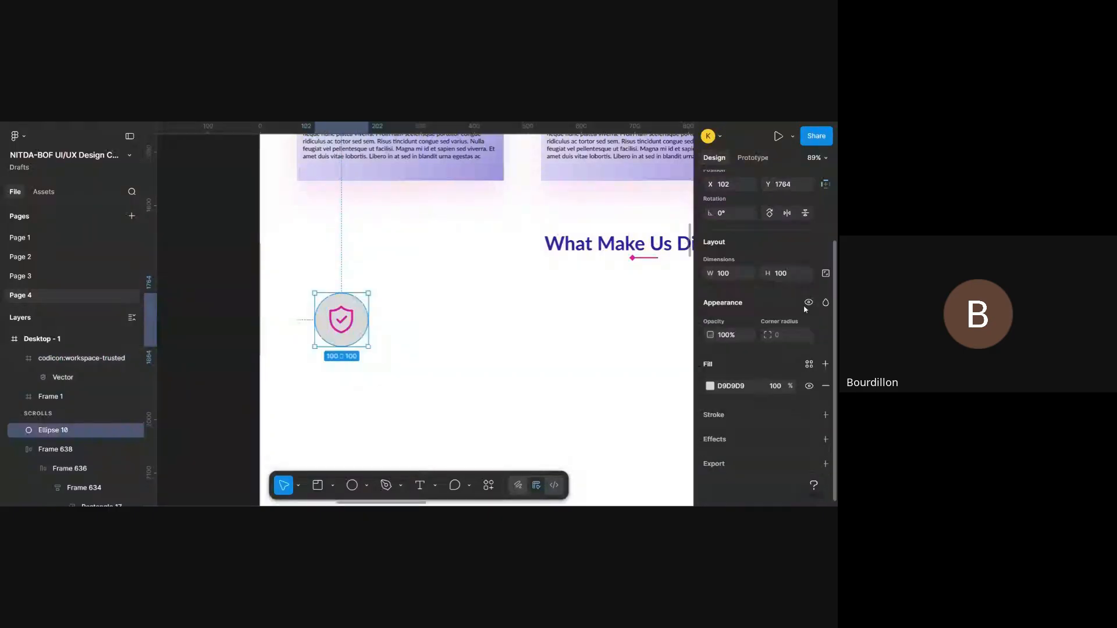
left_click(710, 387)
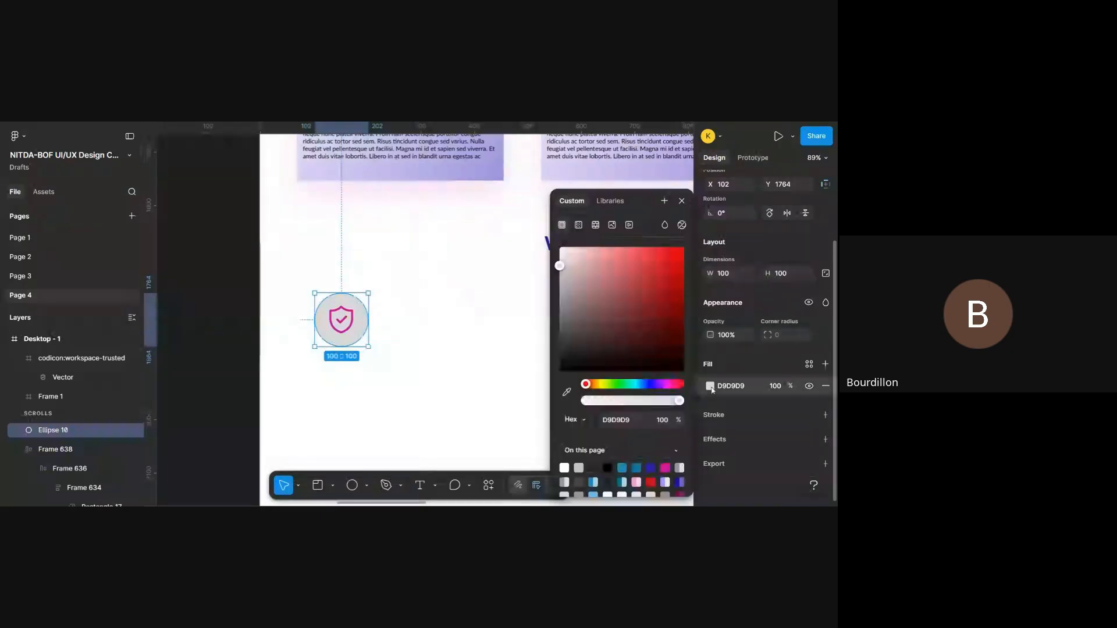
left_click(654, 466)
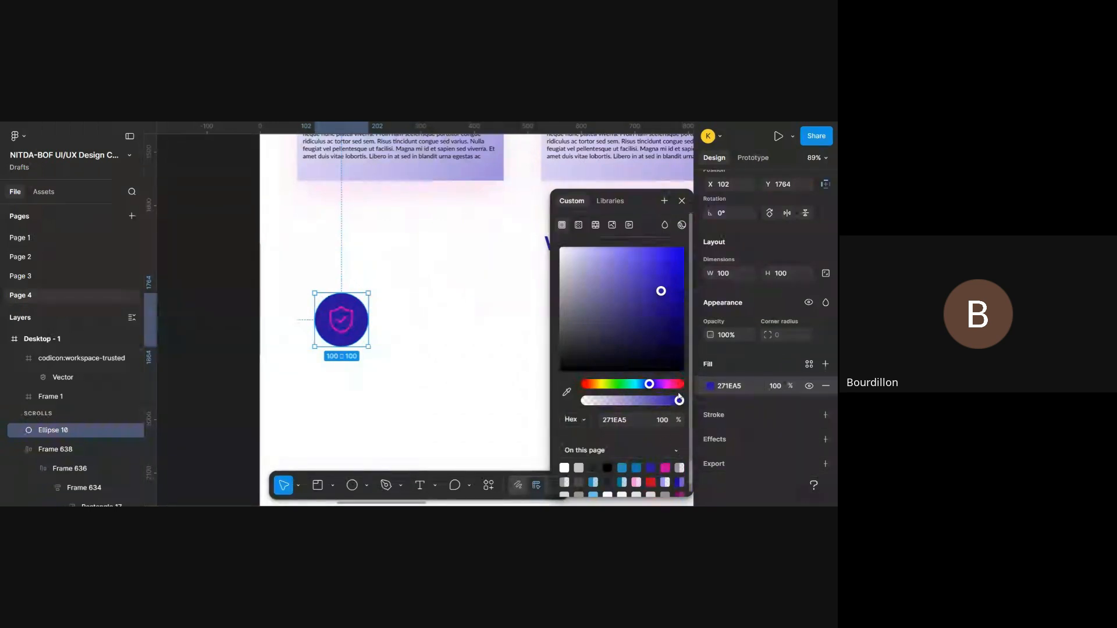
mouse_move(679, 399)
left_mouse_down()
mouse_move(661, 401)
mouse_move(687, 407)
left_mouse_up()
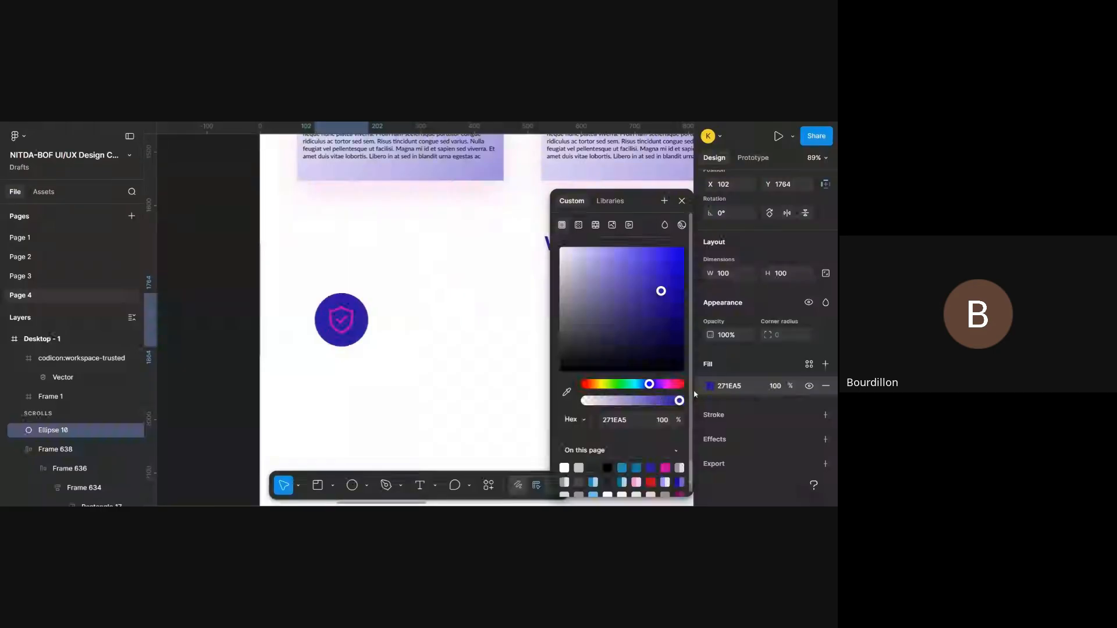
left_click(682, 202)
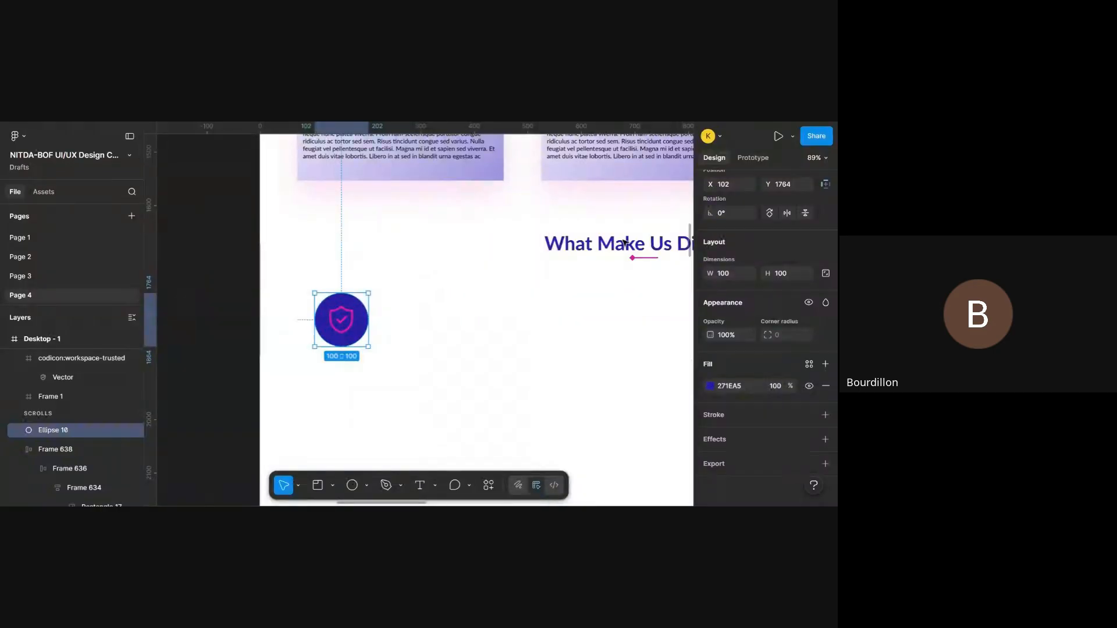
- Fill the circle with pink DA1BA4 and recolor the shield icon to blue 271EA5
left_click(710, 386)
left_click(665, 468)
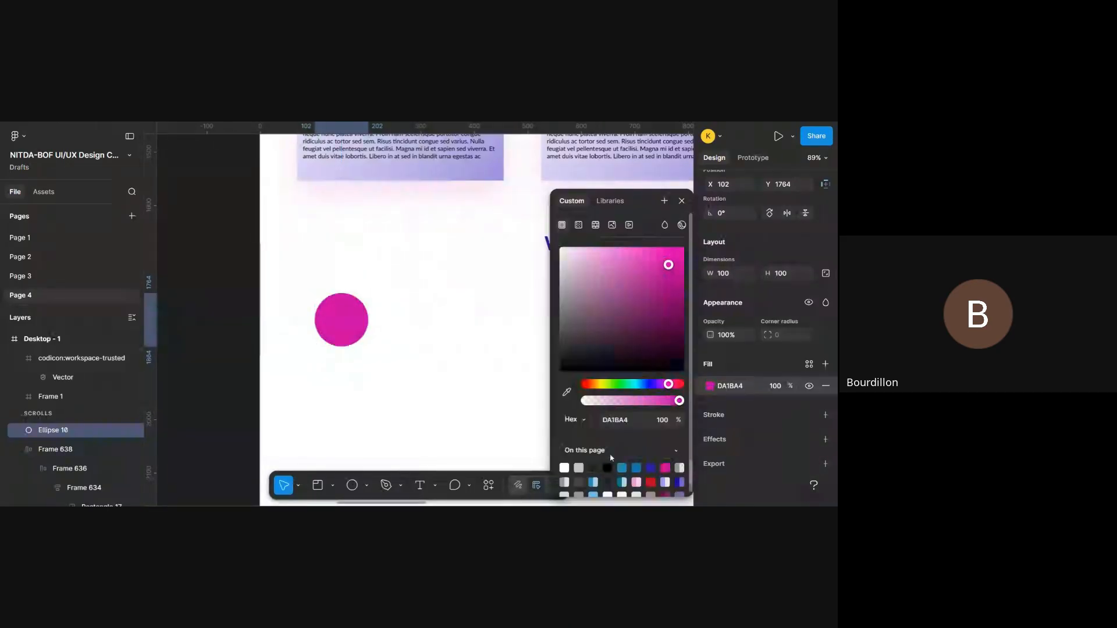
left_click(344, 319)
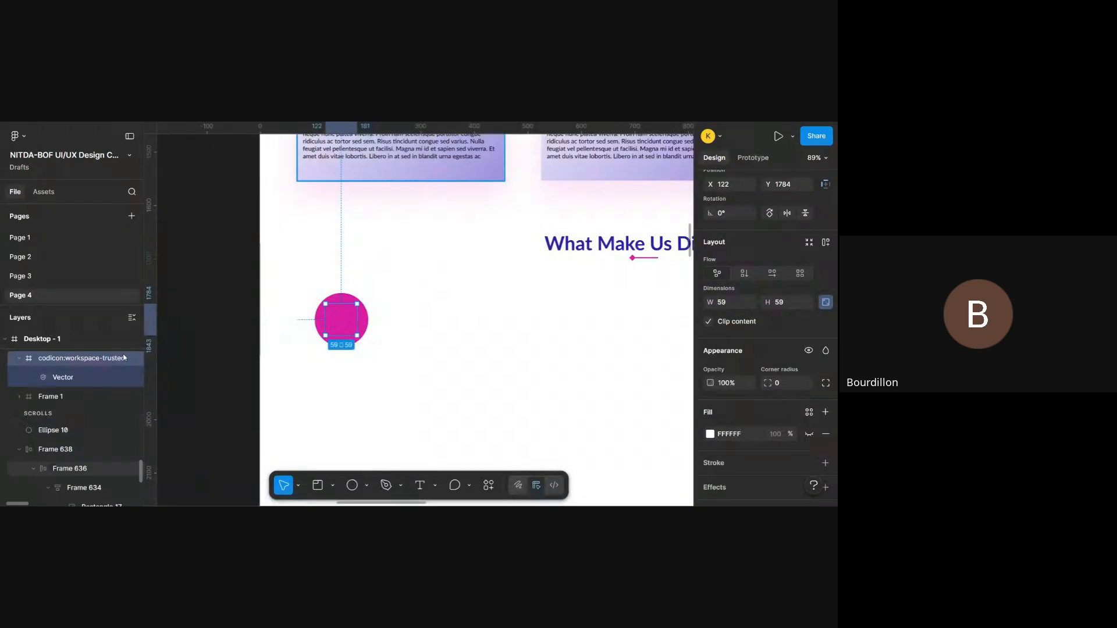
scroll(777, 371, "down", 2)
scroll(777, 372, "down", 5)
left_click(710, 348)
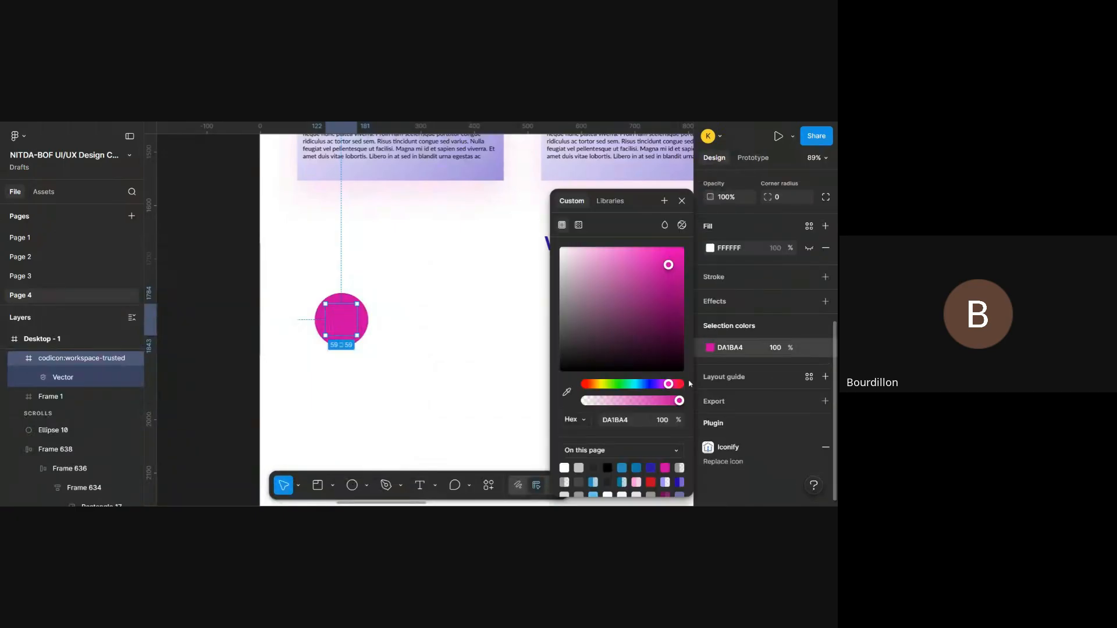
left_click(651, 467)
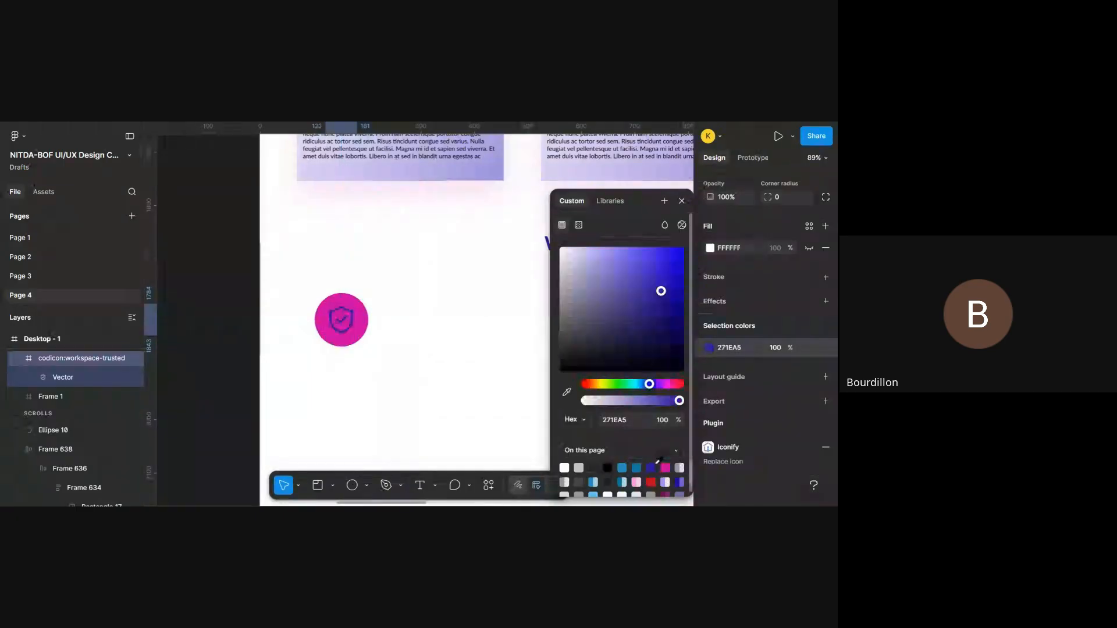
left_click(682, 201)
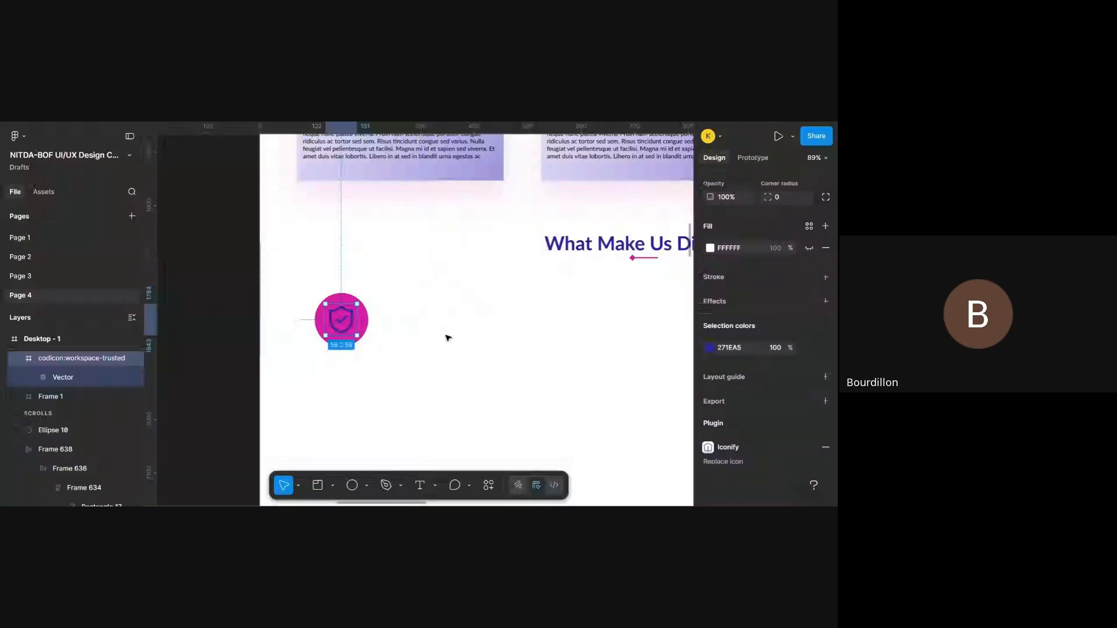
left_click(446, 337)
- Show the layout guides over Desktop - 1
scroll(447, 337, "down", 5)
scroll(446, 336, "up", 4)
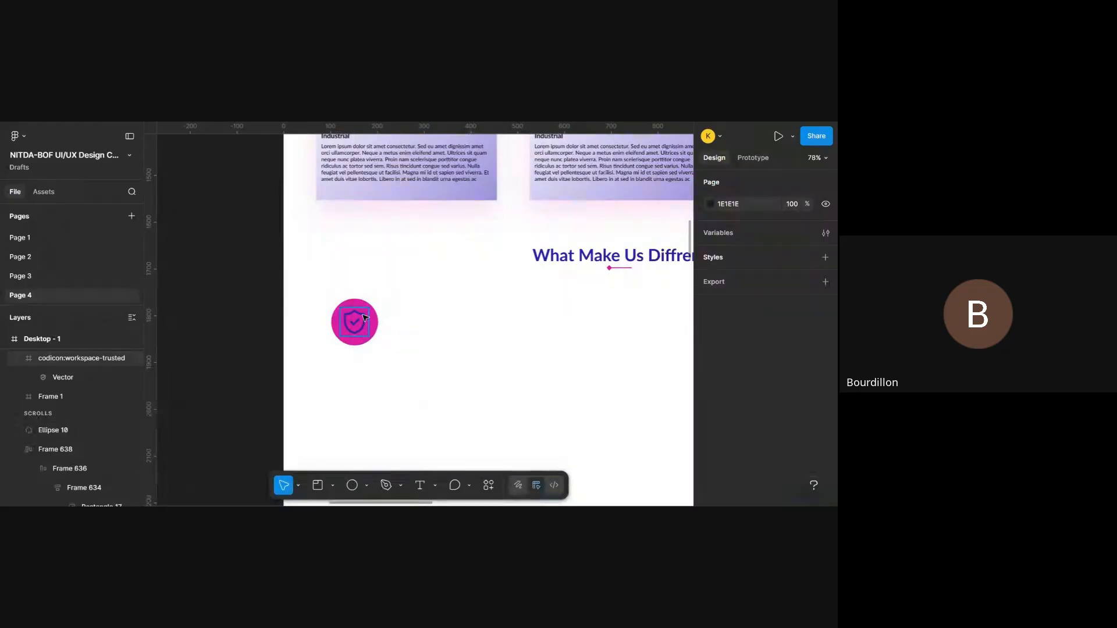
key("ctrl+shift+4")
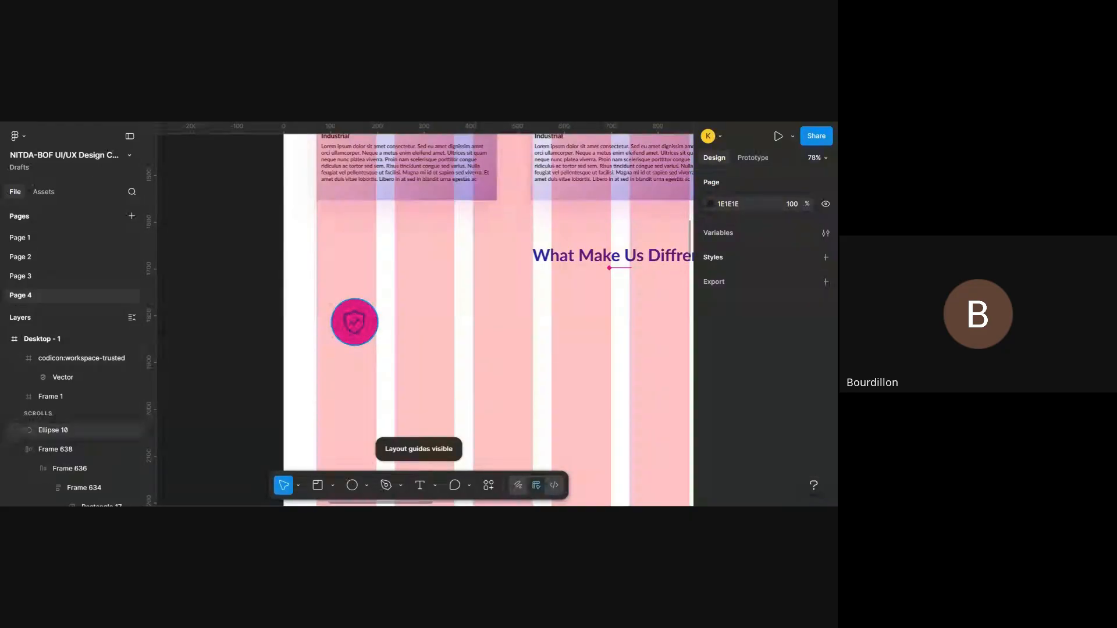
- Try moving the shield icon off its circle to about X 271, Y 1814, and undo the move
left_click_drag(375, 324, 444, 336)
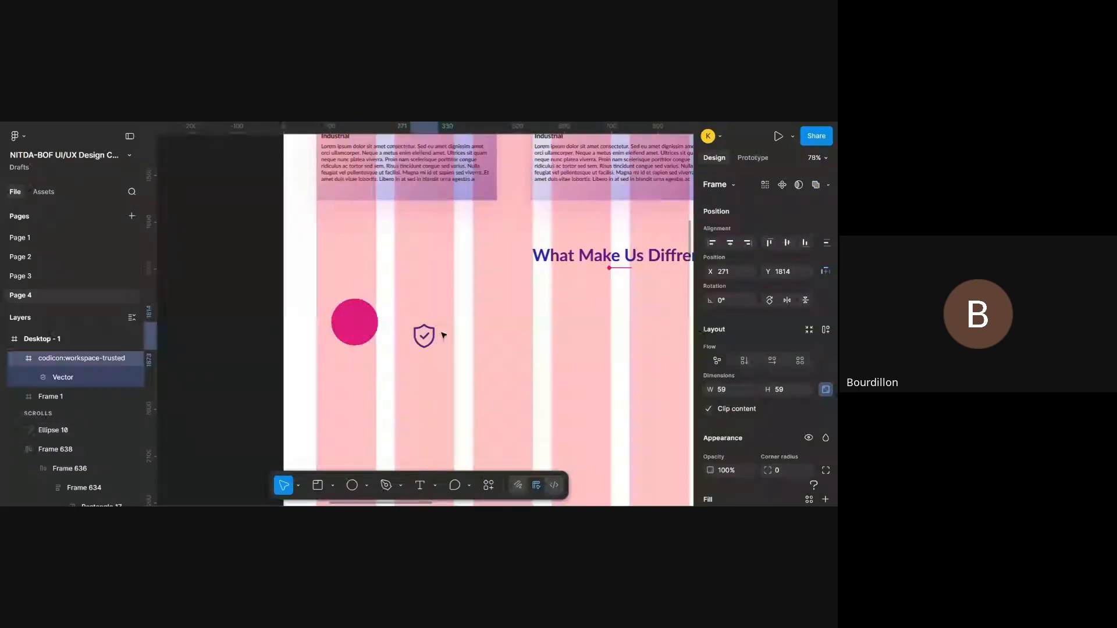
key("ctrl+z")
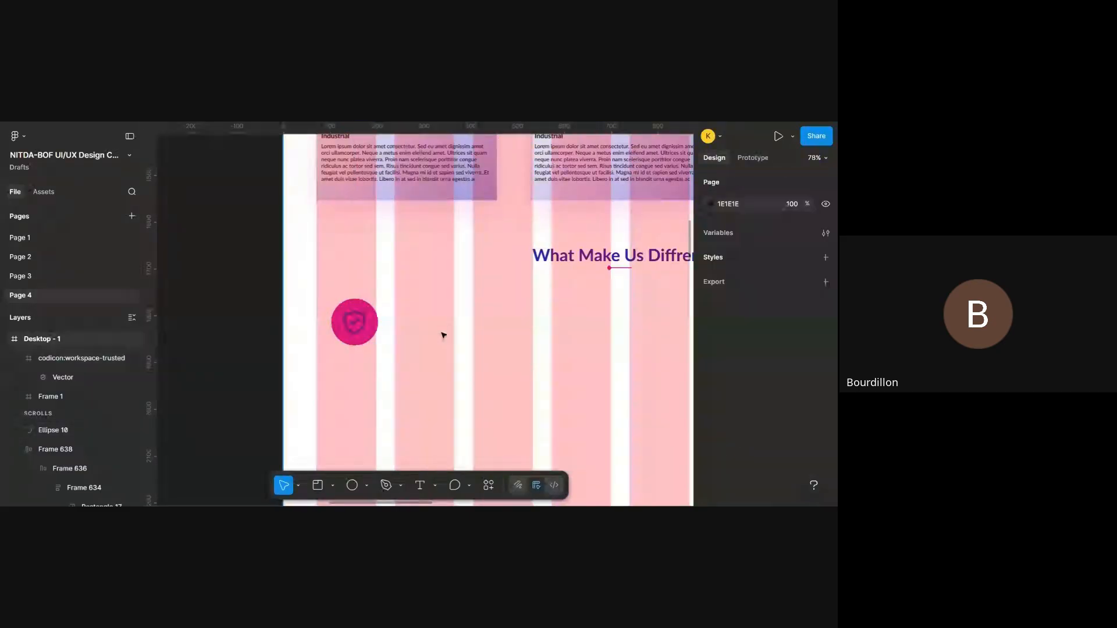
- Wrap the shield icon and its pink circle in an auto layout frame, nested inside a second auto layout frame
left_click(368, 330)
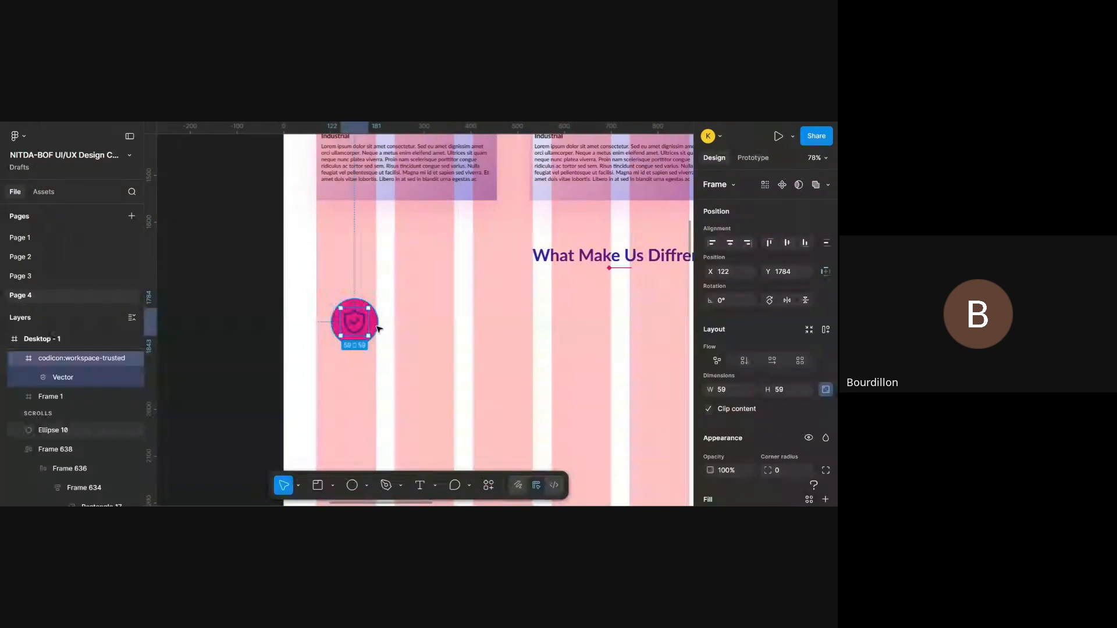
left_click(378, 329, "shift")
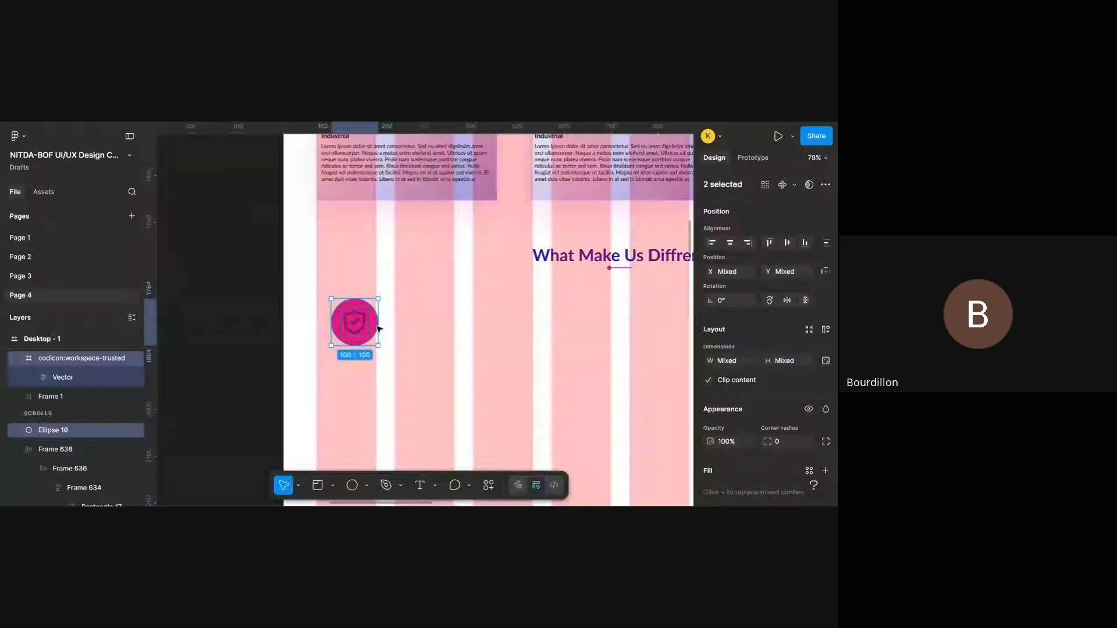
key("ctrl+g")
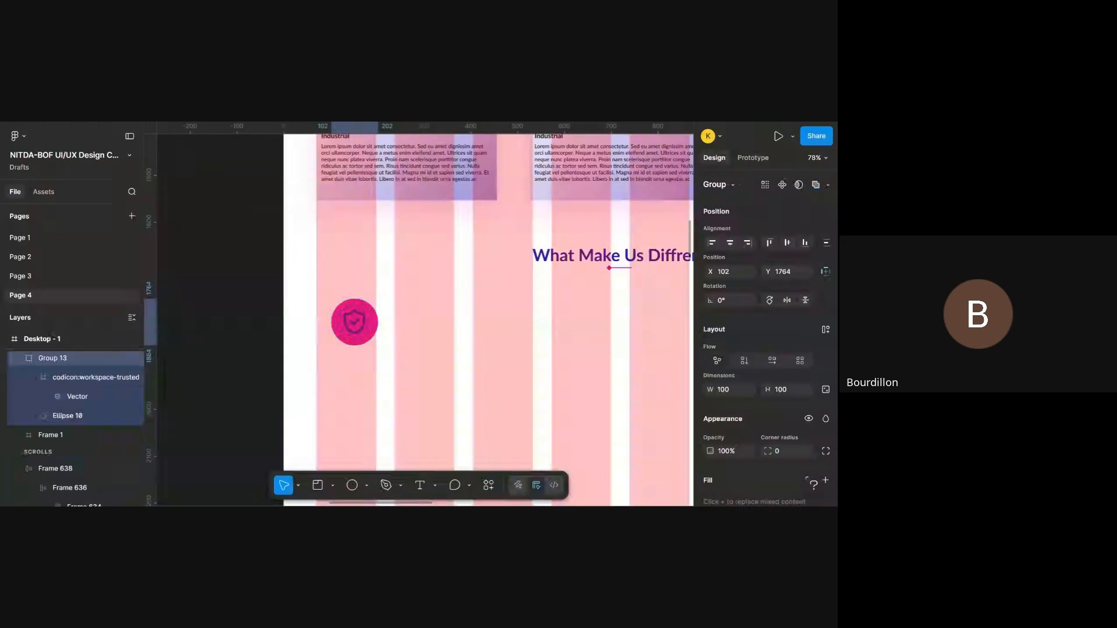
key("ctrl+z")
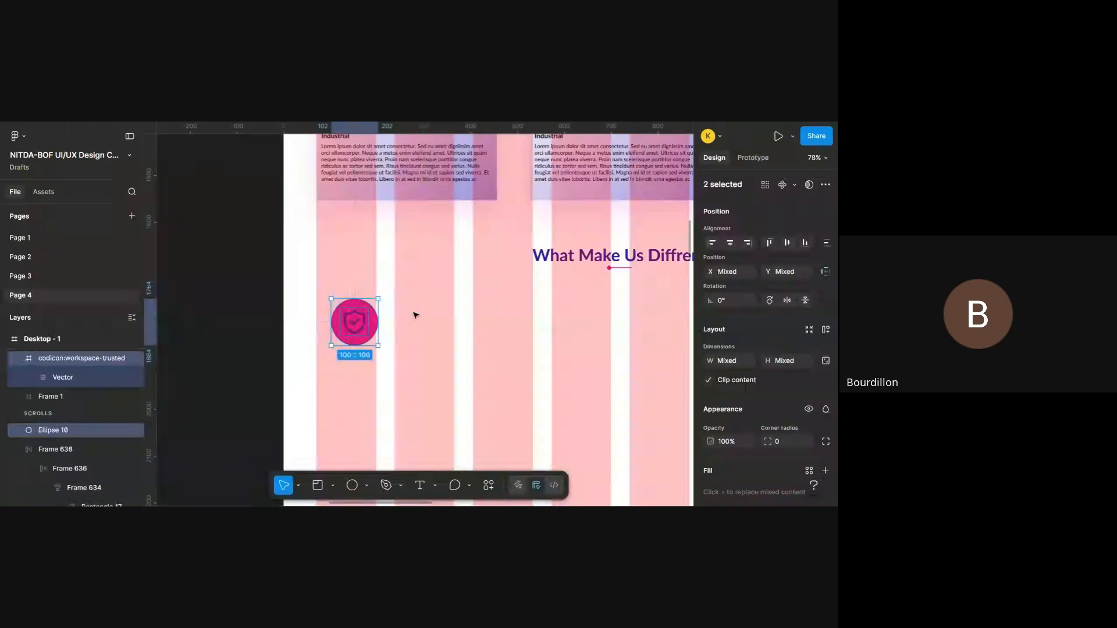
key("shift+a")
key("shift+a")
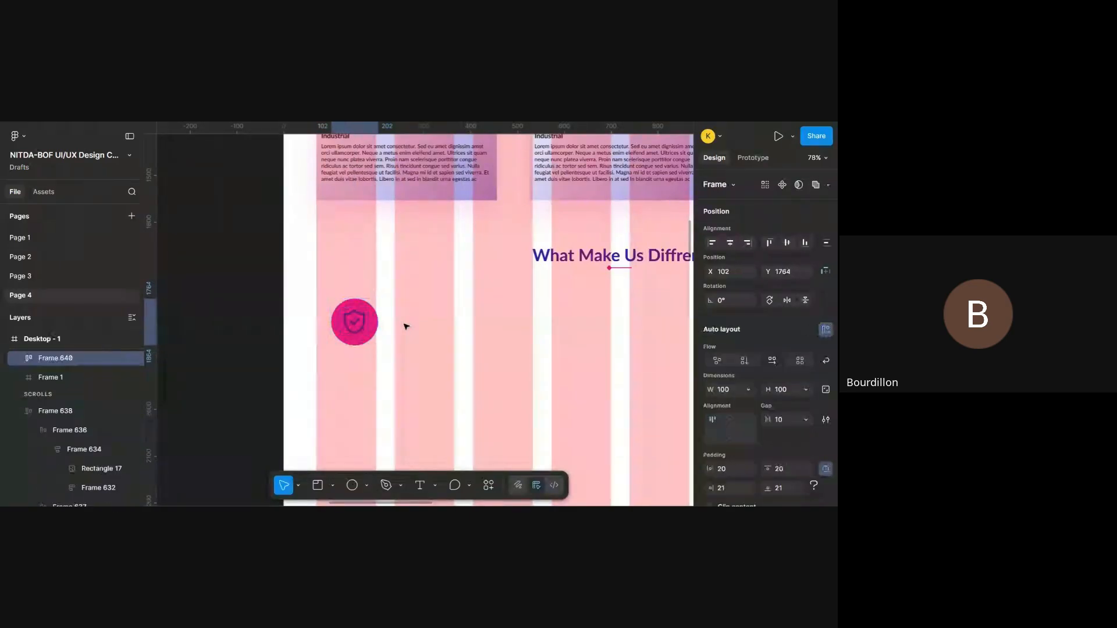
- Set the outer auto layout frame around the shield icon to center alignment
double_click(357, 327)
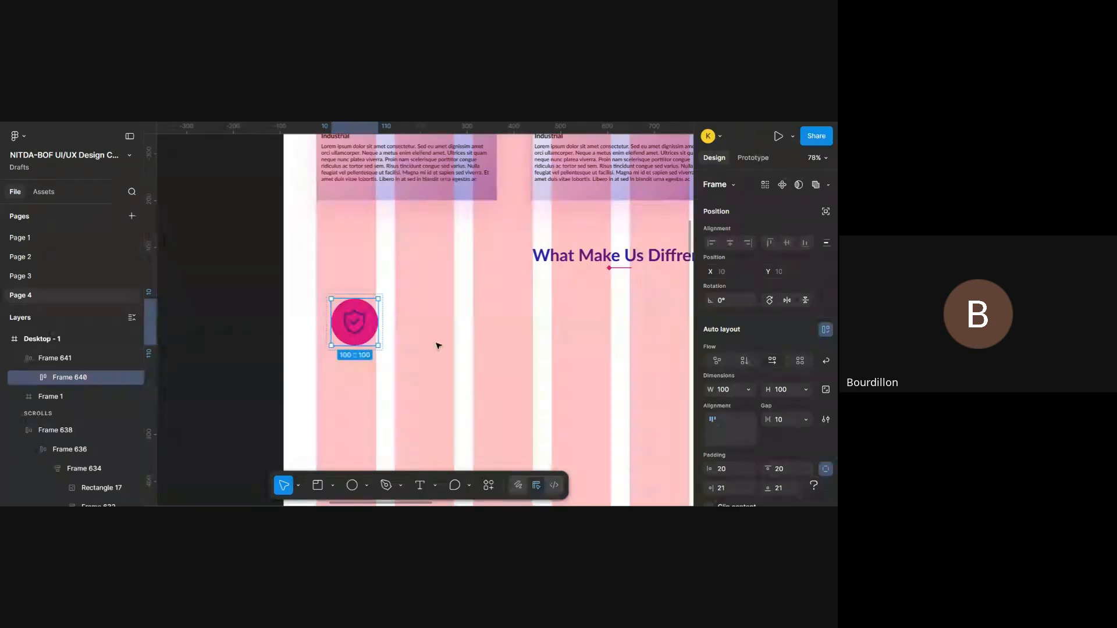
left_click(374, 356)
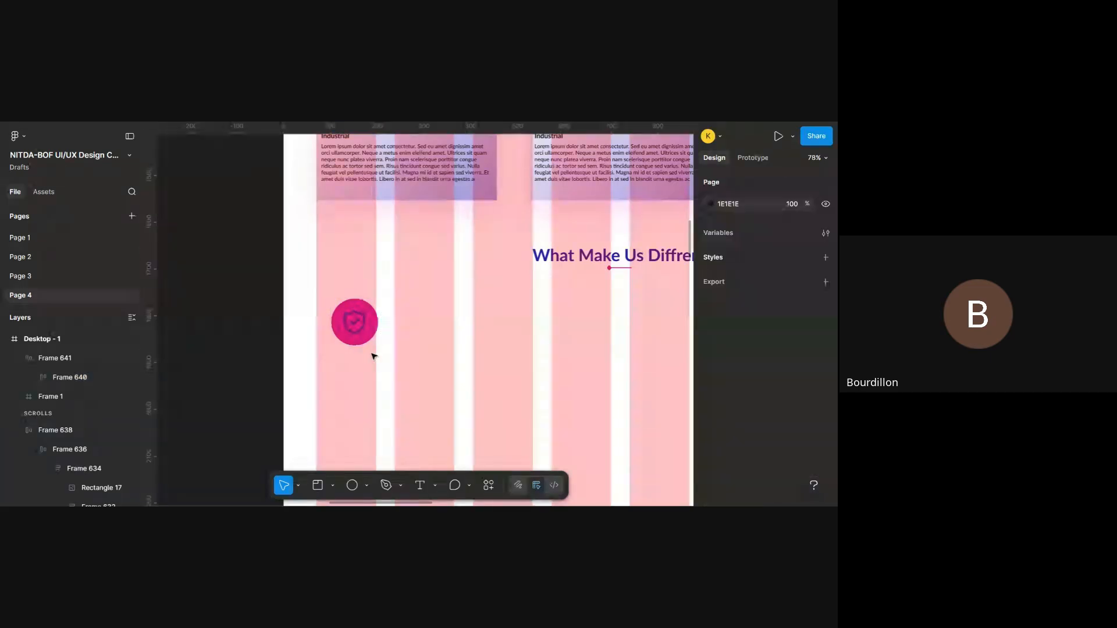
left_click(366, 308)
scroll(730, 304, "down", 4)
scroll(729, 303, "up", 2)
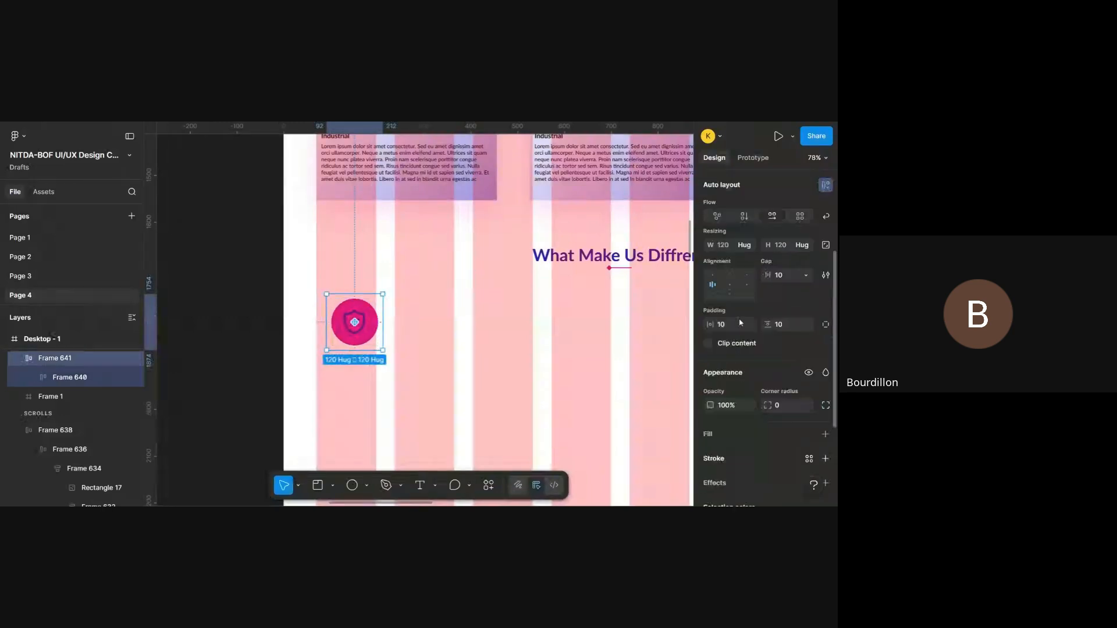
left_click(735, 292)
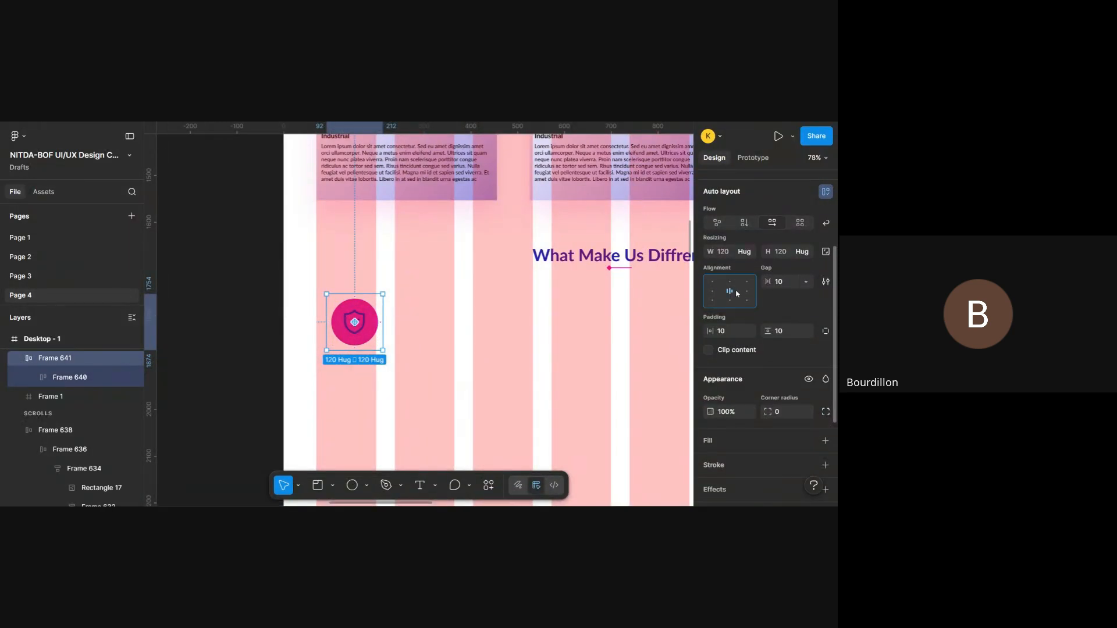
- Duplicate the shield icon frame three times at equal spacing across the row below the What Make Us Diffrent heading
left_click_drag(378, 316, 519, 317)
scroll(519, 318, "right", 2)
scroll(520, 317, "down", 5)
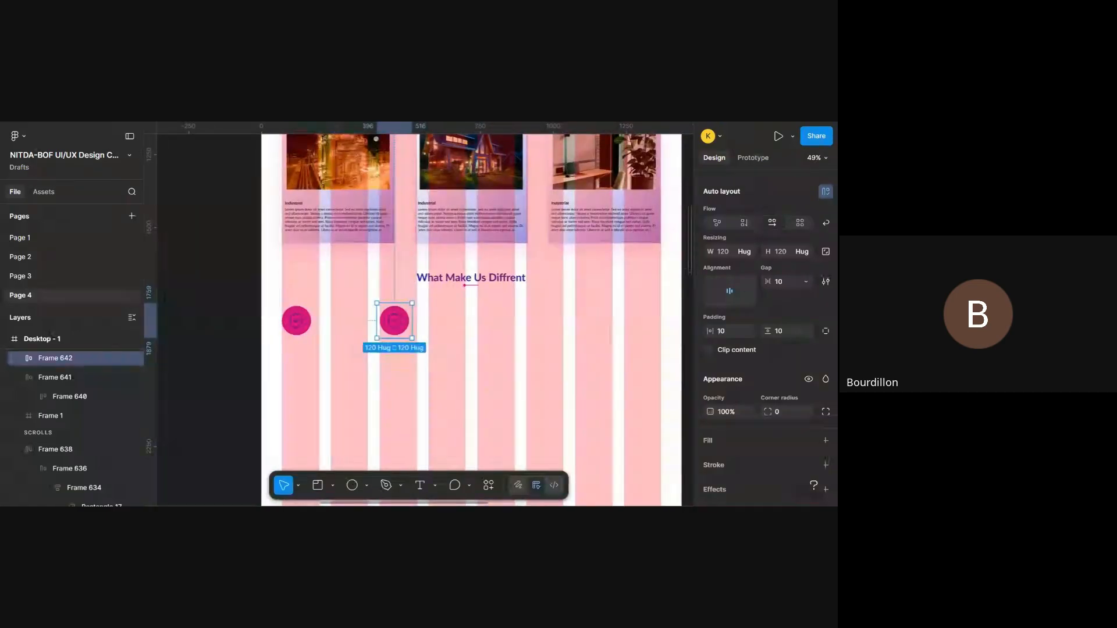
key("ctrl+d")
key("ctrl+d")
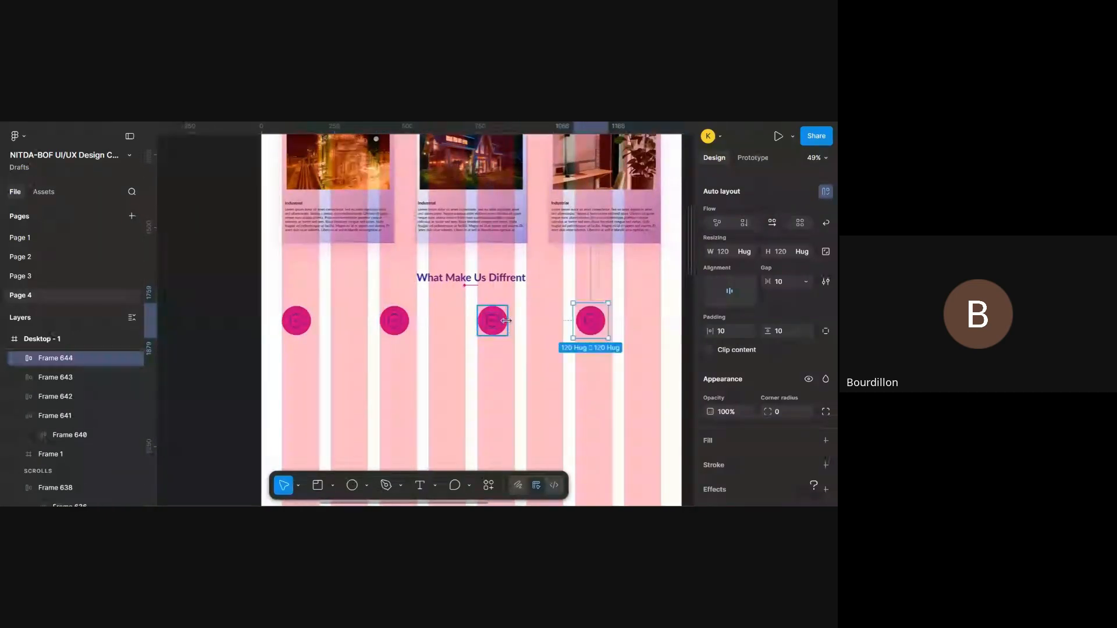
left_click(497, 392)
scroll(498, 392, "right", 2)
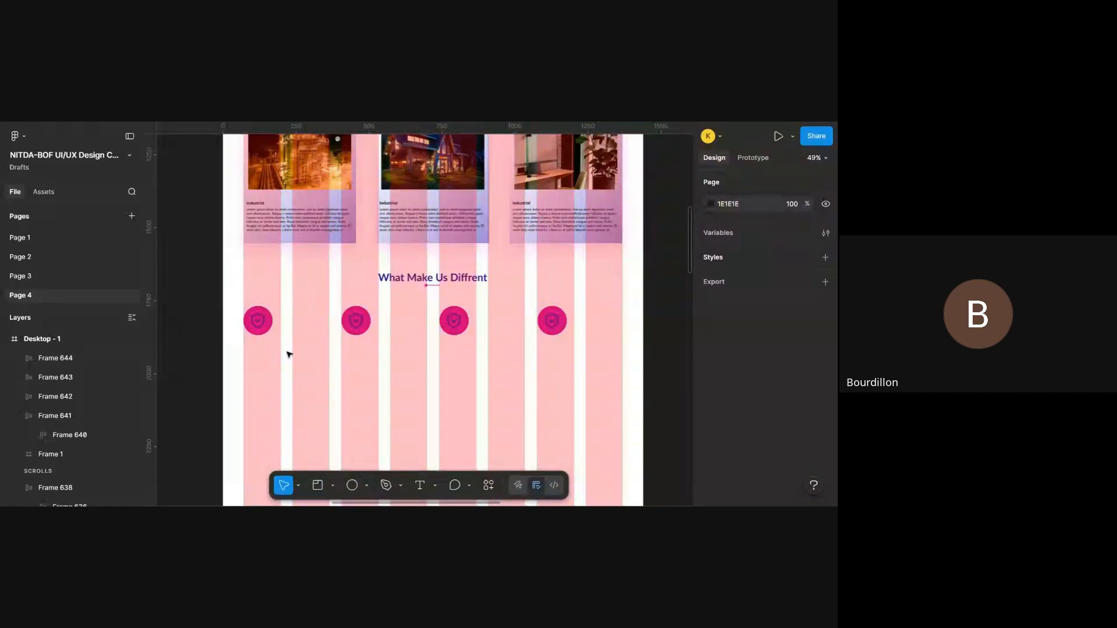
- Delete the three duplicated shield icon frames, keeping only the original one
left_click(568, 330)
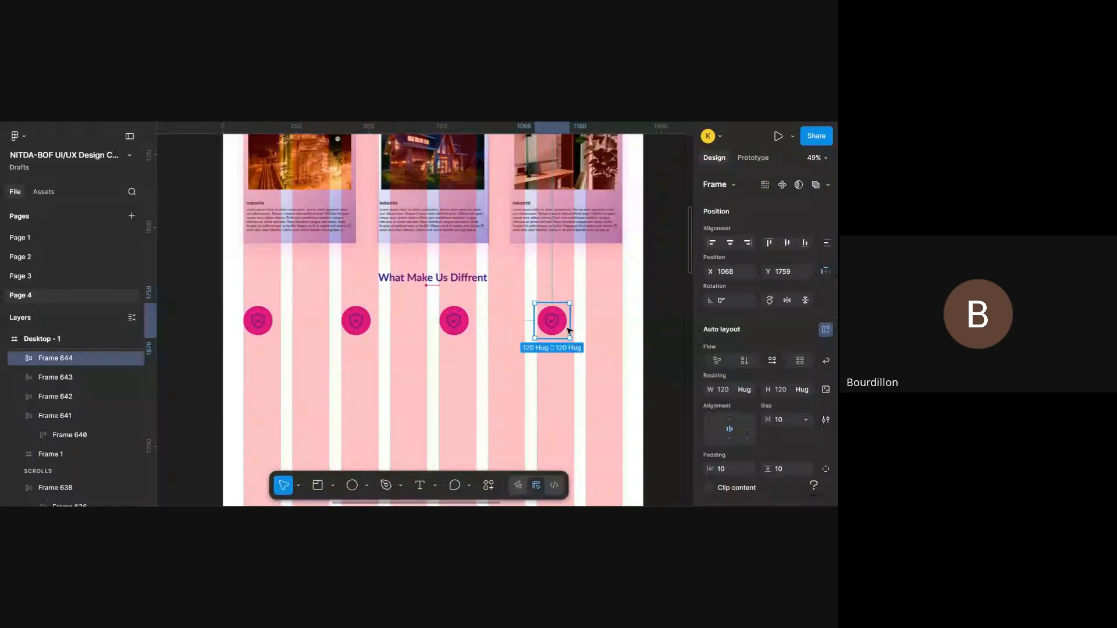
key("Delete")
left_click(458, 325)
key("Delete")
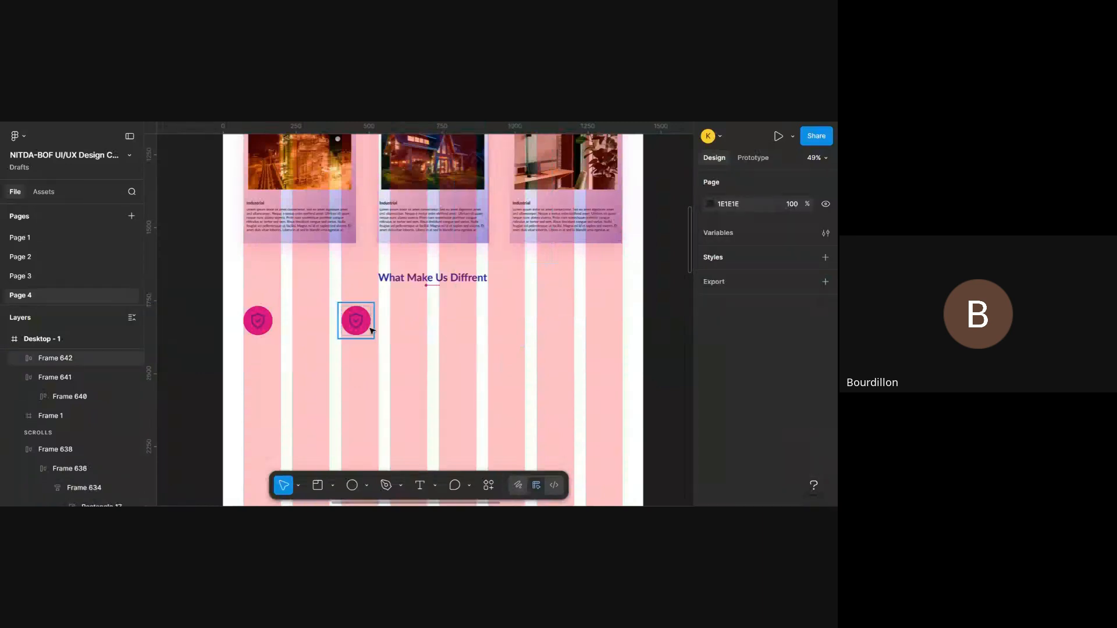
left_click(366, 327)
key("Delete")
- Hide the layout guides to view the section without them, and show them again
scroll(371, 330, "down", 2)
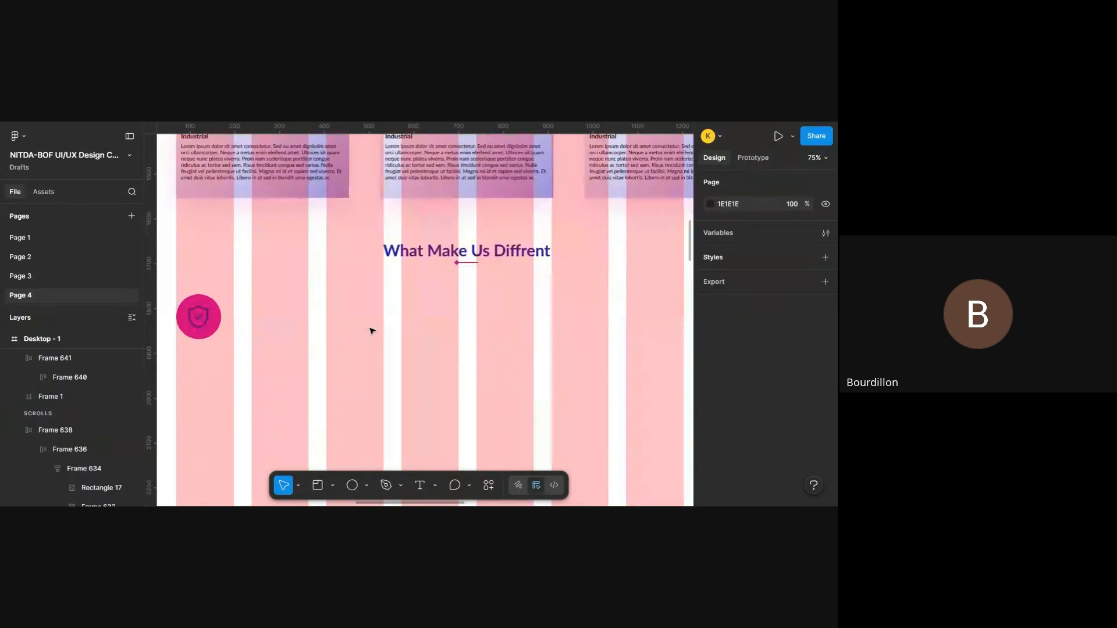
scroll(369, 329, "up", 3)
key("ctrl+shift+4")
key("shift+1")
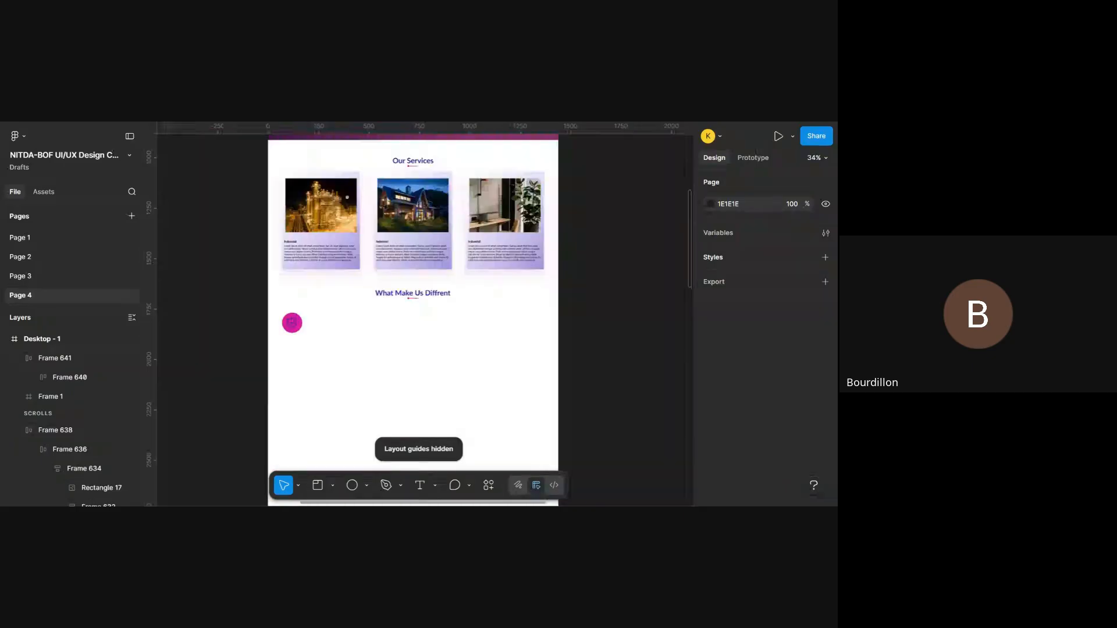
scroll(413, 364, "up", 3)
scroll(413, 365, "up", 2)
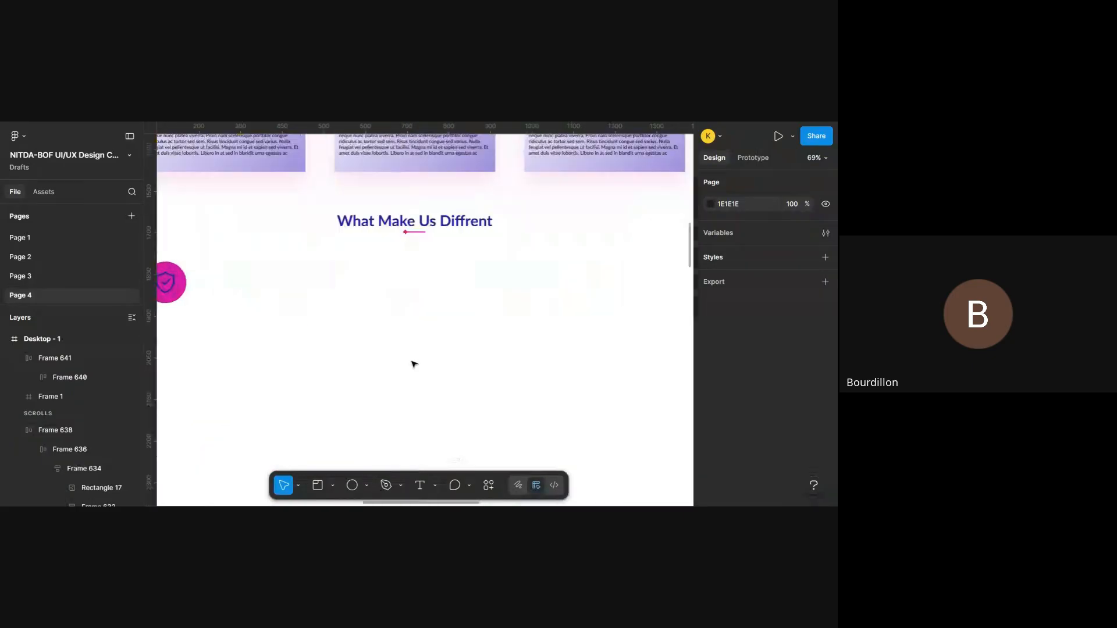
key("shift+g")
scroll(414, 364, "left", 4)
scroll(413, 364, "right", 2)
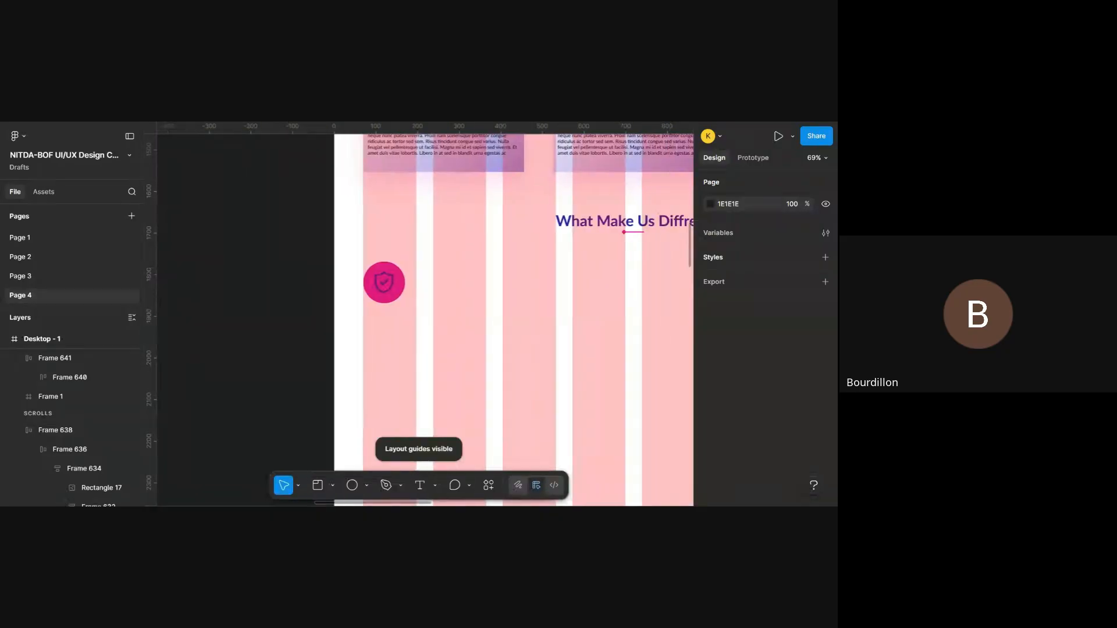
- Try drawing a text box about 323 by 136 below the shield icon, at about X 82, Y 1921
key("t")
scroll(318, 312, "right", 4)
scroll(318, 311, "down", 1)
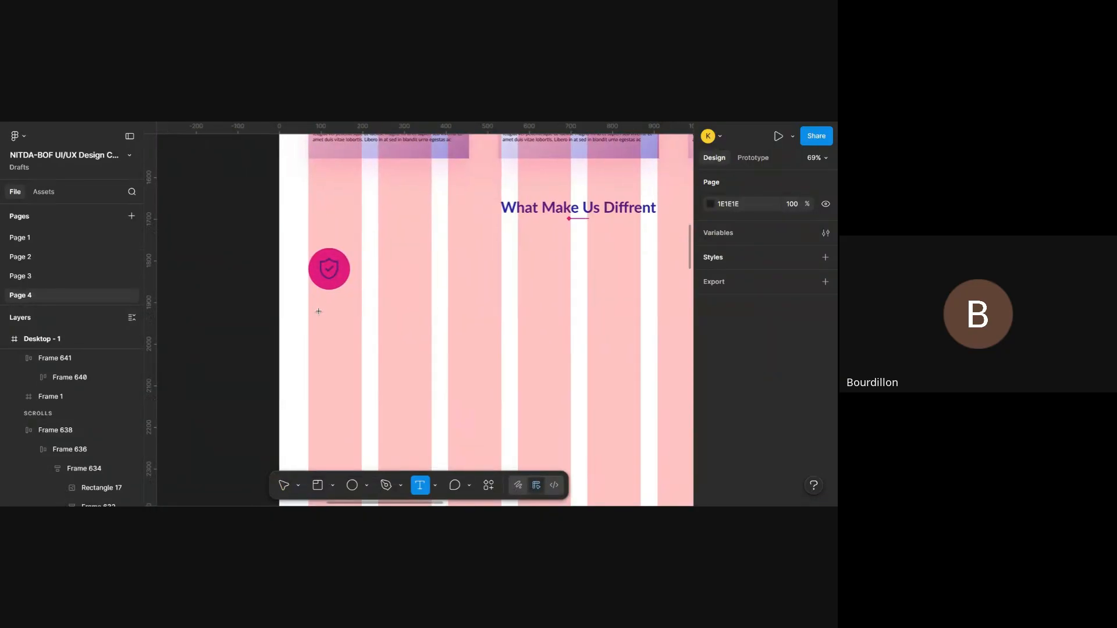
left_click_drag(314, 311, 449, 368)
scroll(449, 367, "up", 3)
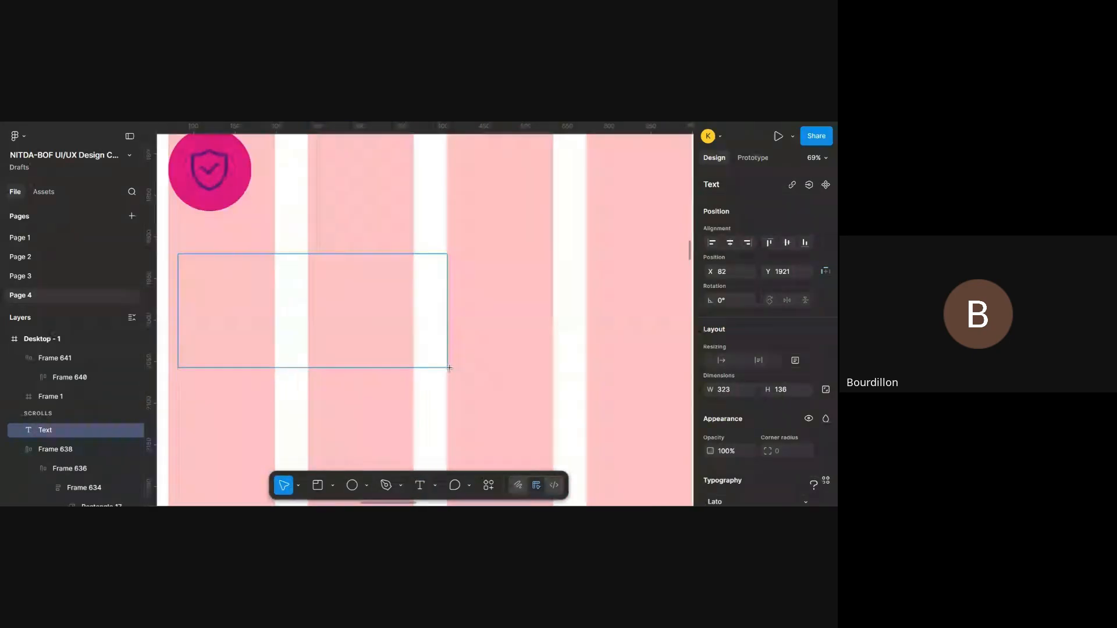
scroll(448, 368, "down", 5)
scroll(449, 367, "up", 1)
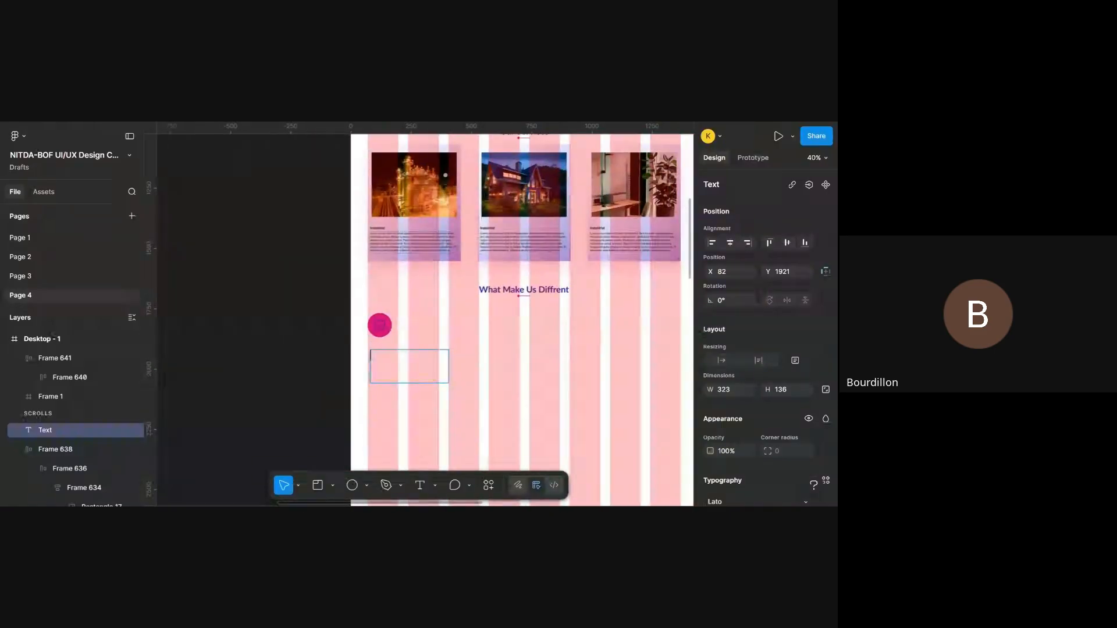
- Copy the Lorem ipsum paragraph from the first Industrial card under Our Services
left_click(414, 242)
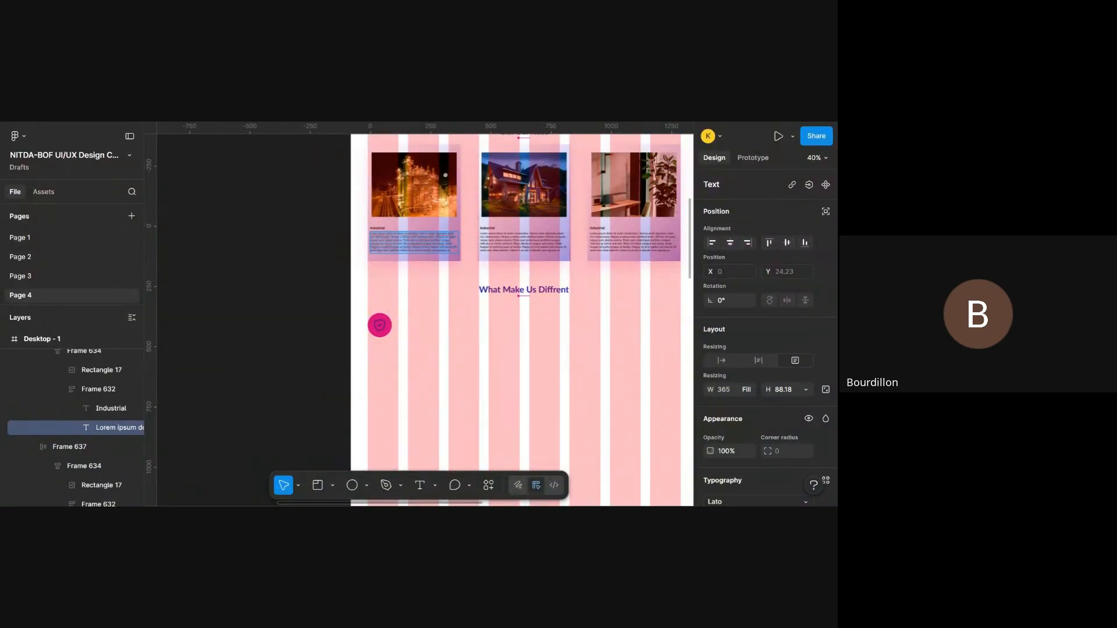
left_click(404, 368)
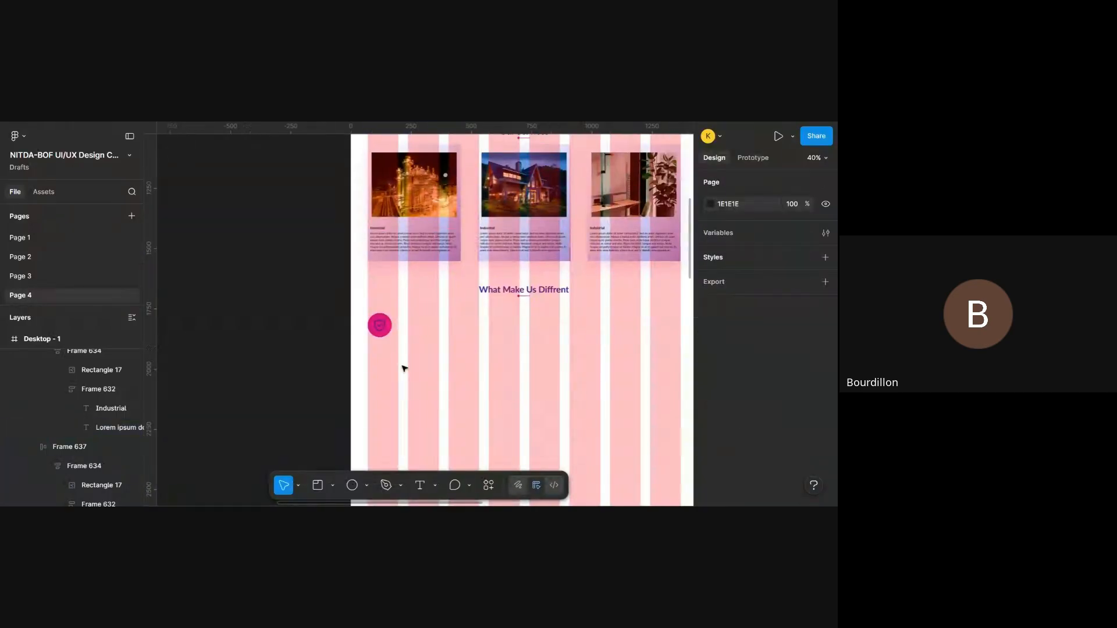
scroll(405, 368, "up", 4)
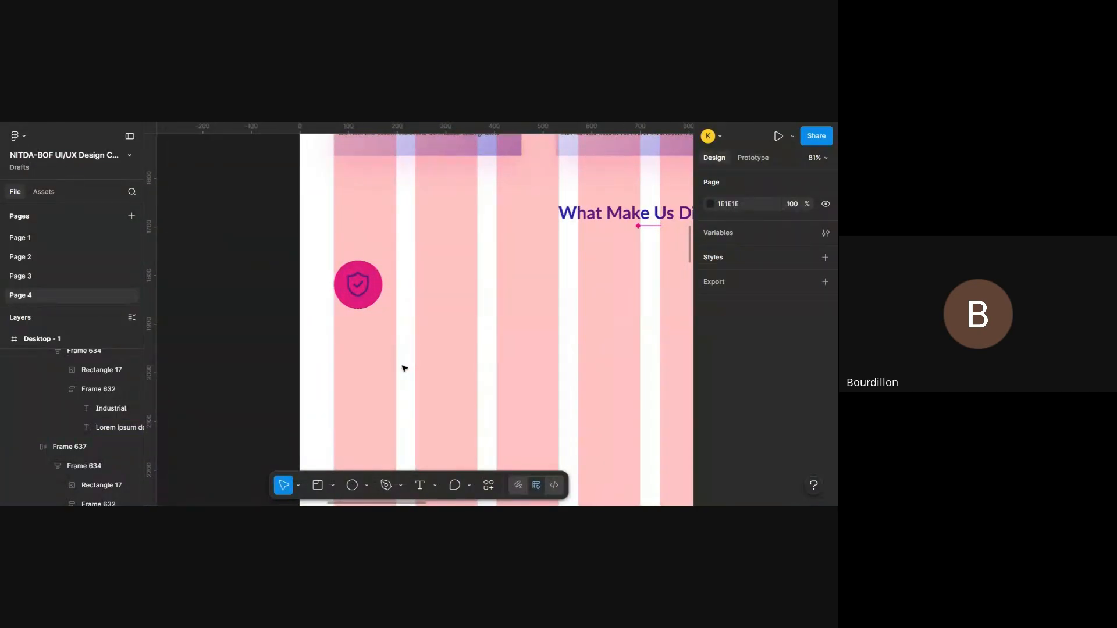
- Try a rectangle about 295 by 104 across the first two columns below the shield icon, and delete it
key("r")
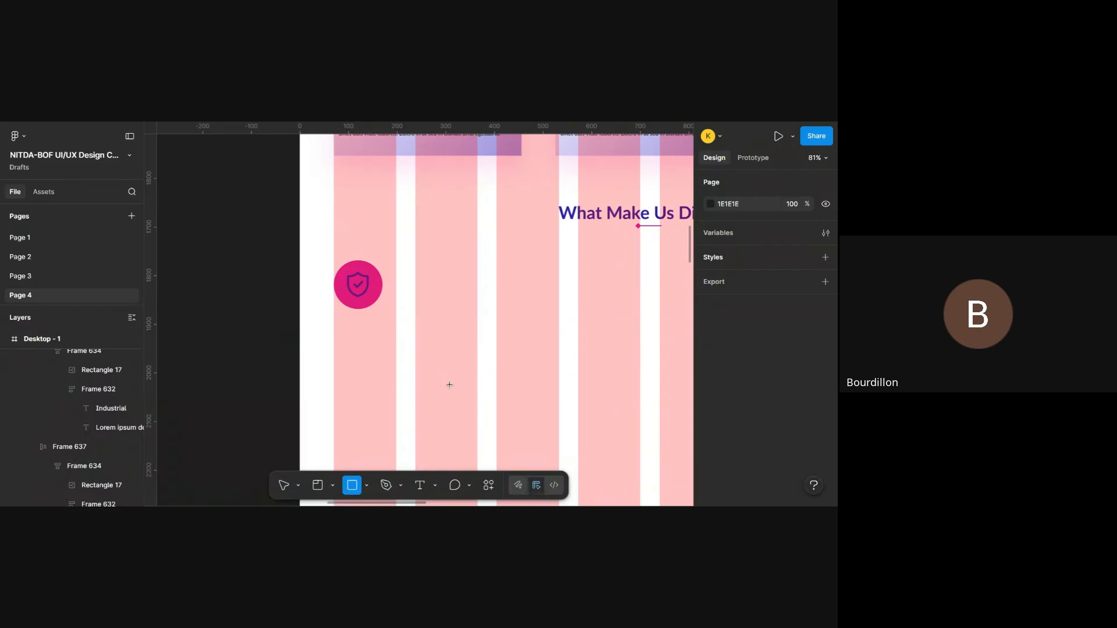
mouse_move(333, 332)
left_mouse_down()
mouse_move(469, 391)
mouse_move(478, 384)
left_mouse_up()
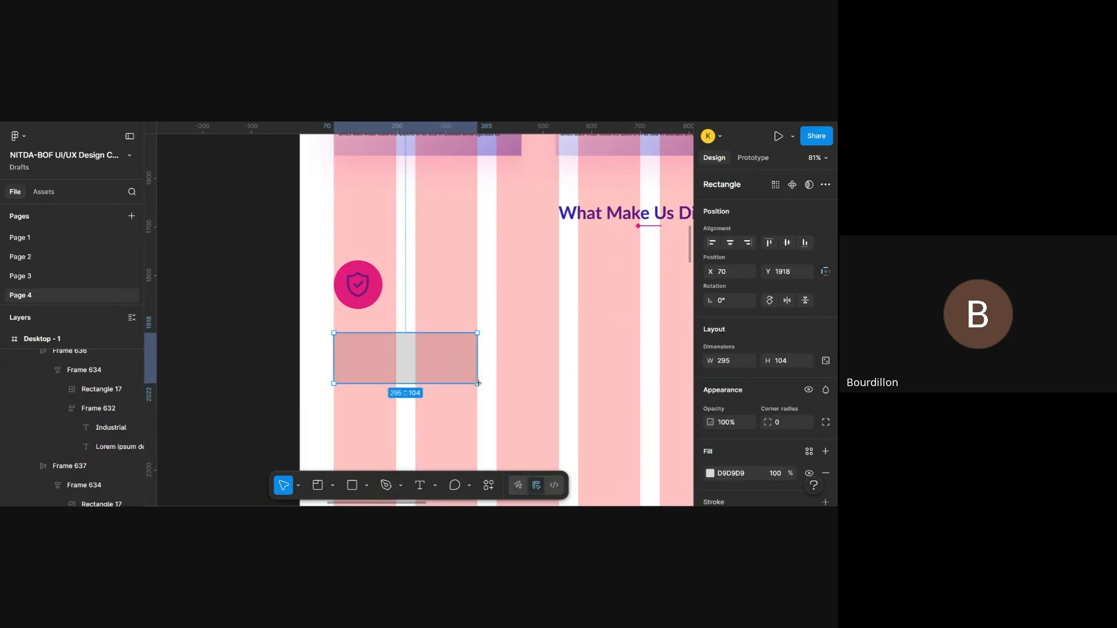
key("Delete")
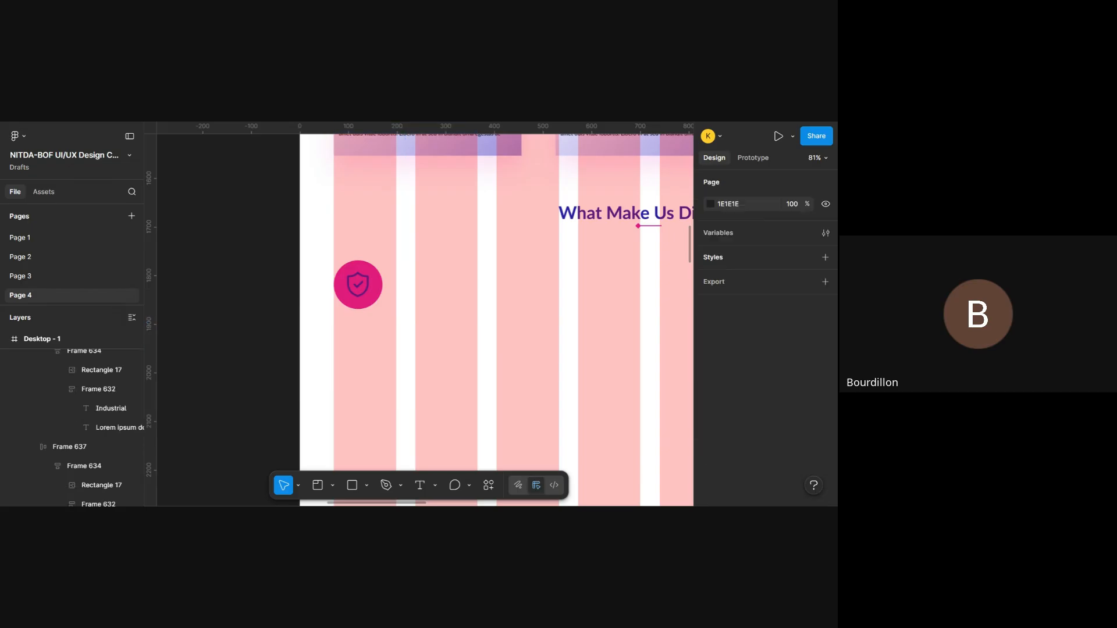
- Add a text box about 335 wide at X 70, Y 1945 with the copied Lorem ipsum paragraph, and shorten it to about 117 high
key("t")
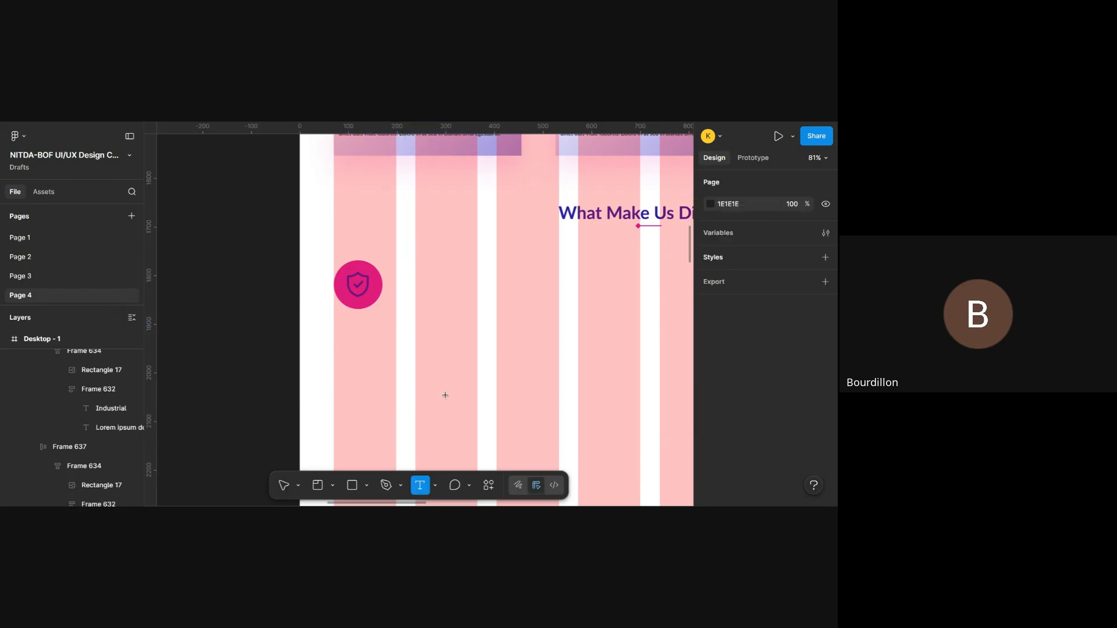
left_click_drag(333, 346, 498, 425)
key("ctrl+v")
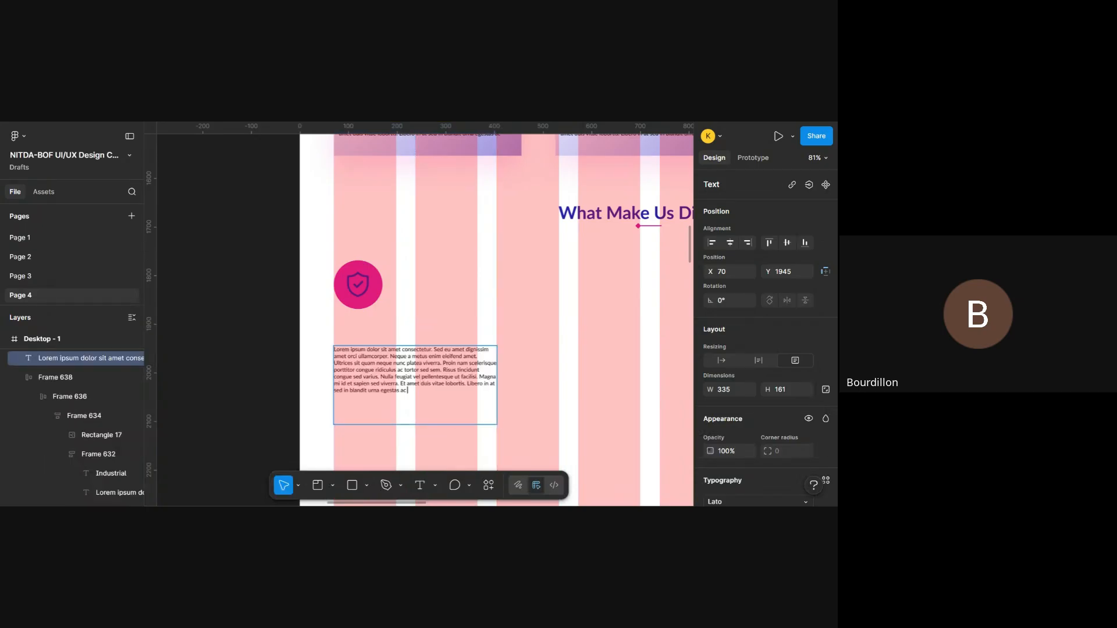
key("Escape")
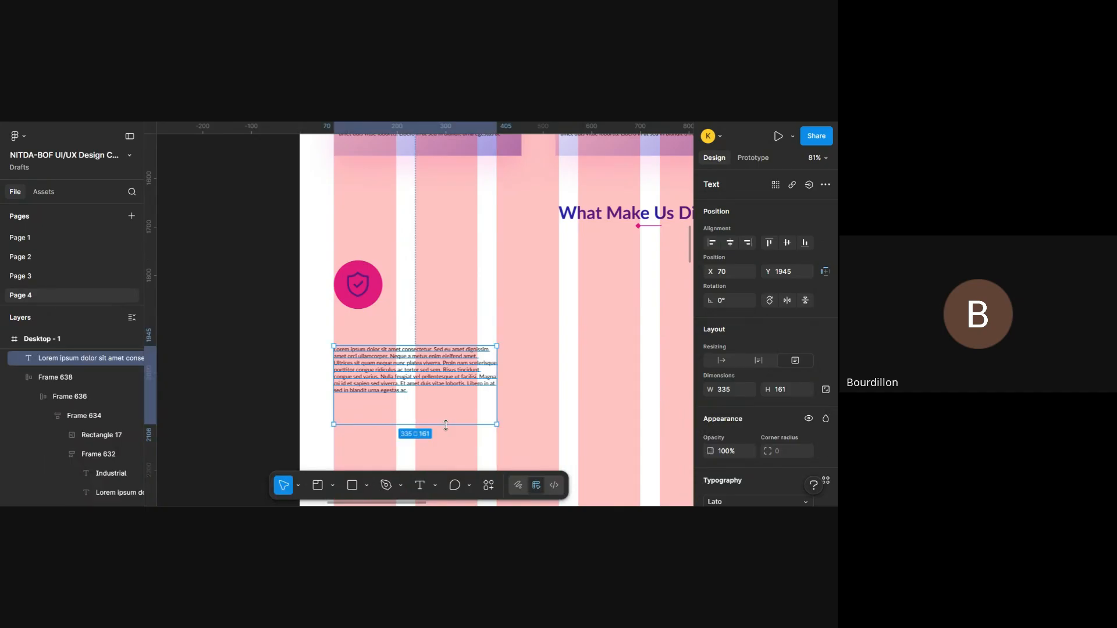
left_click_drag(446, 426, 449, 401)
left_click_drag(449, 398, 450, 403)
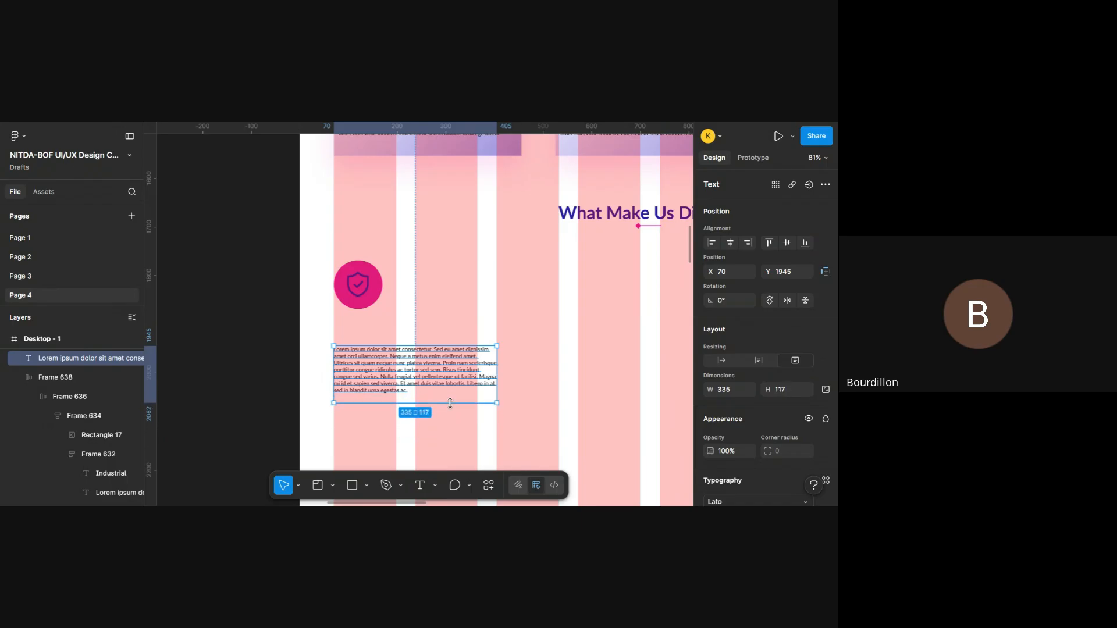
- Draw a second text box about 312 by 92 below the What Make Us Diffrent heading, at about X 533, Y 1934
scroll(507, 336, "right", 3)
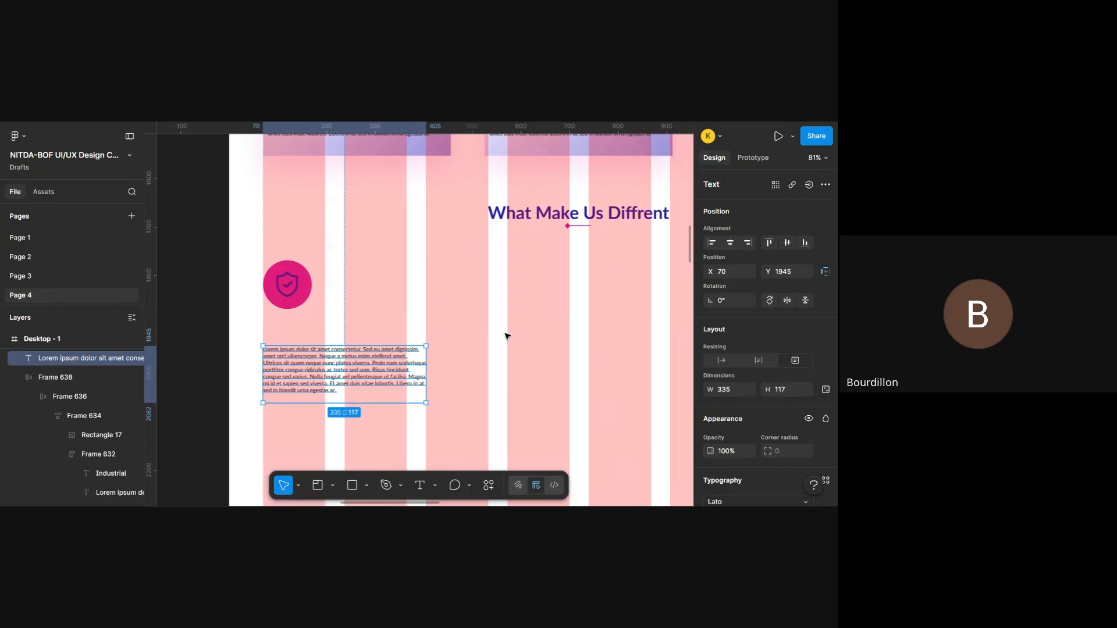
left_click(451, 364)
key("t")
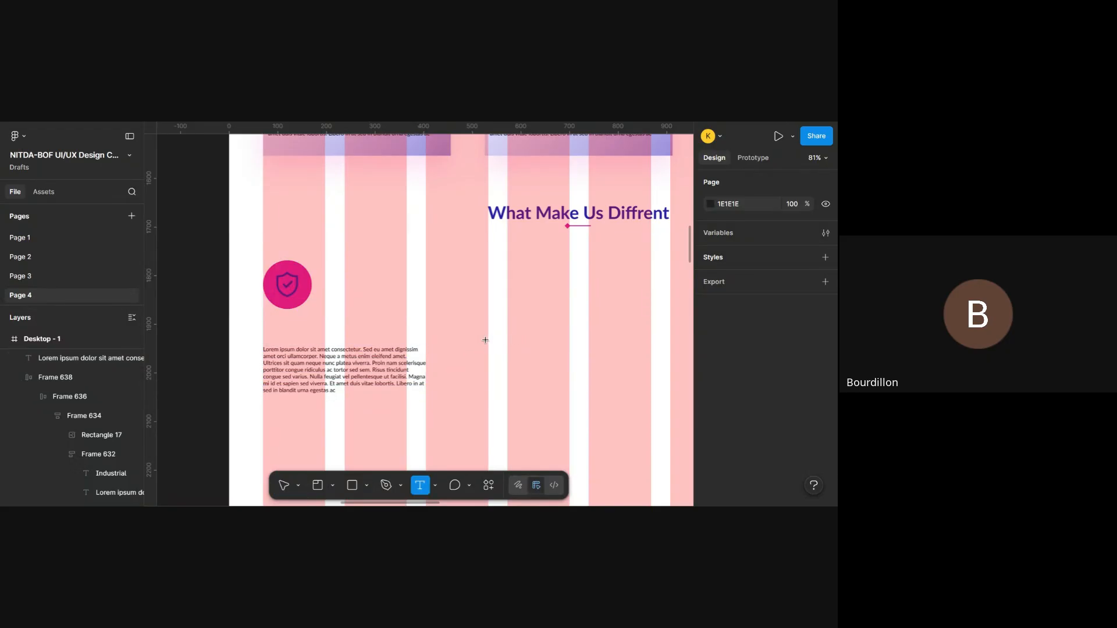
left_click_drag(488, 341, 641, 387)
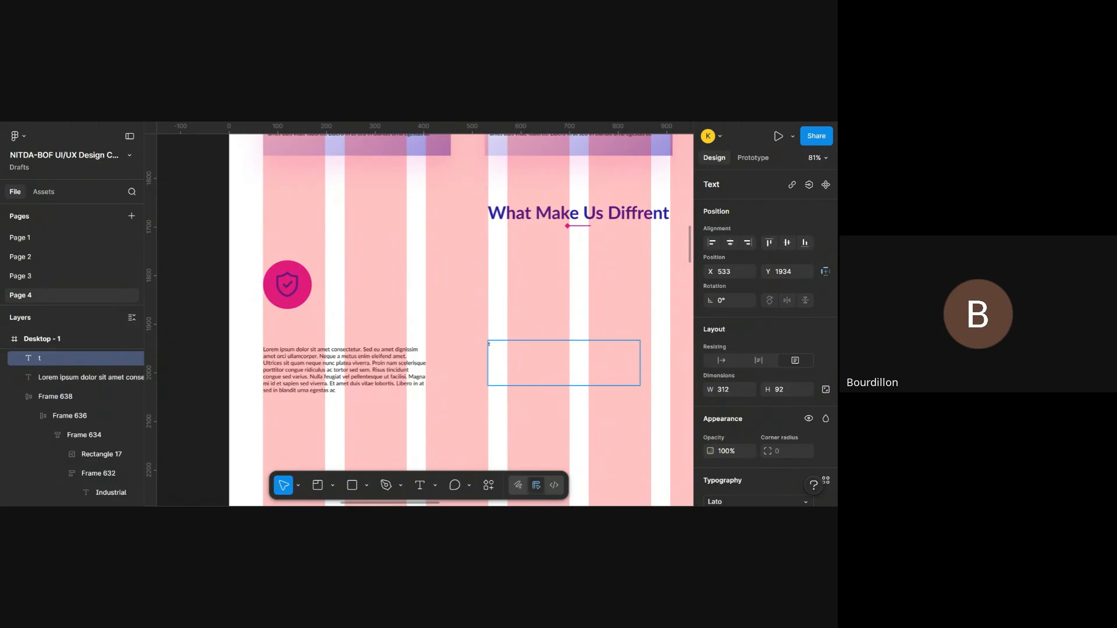
key("Escape")
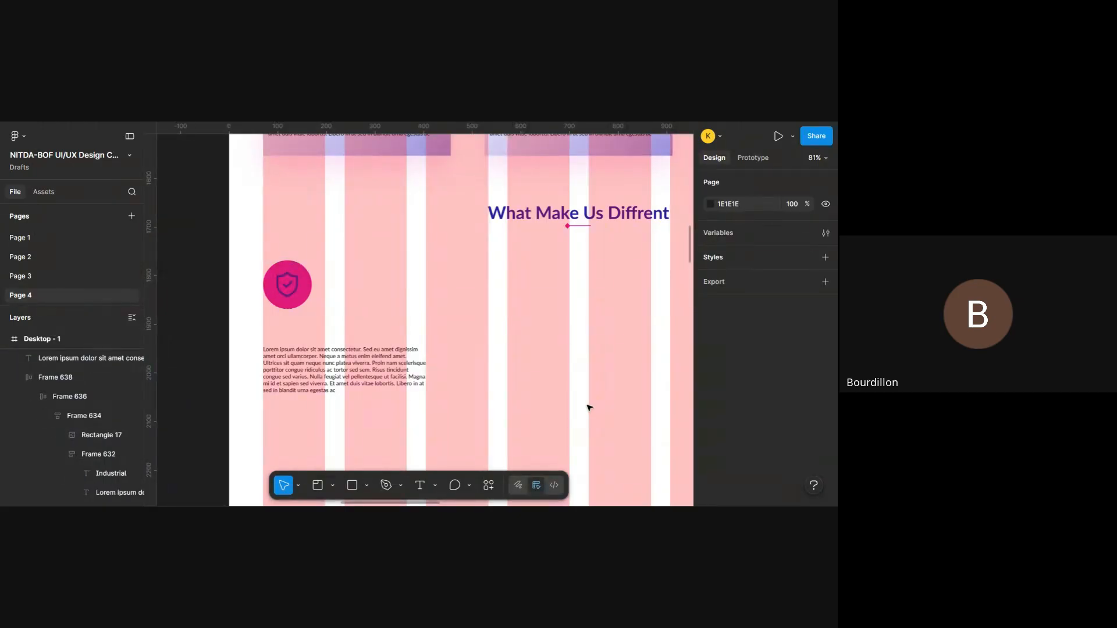
key("t")
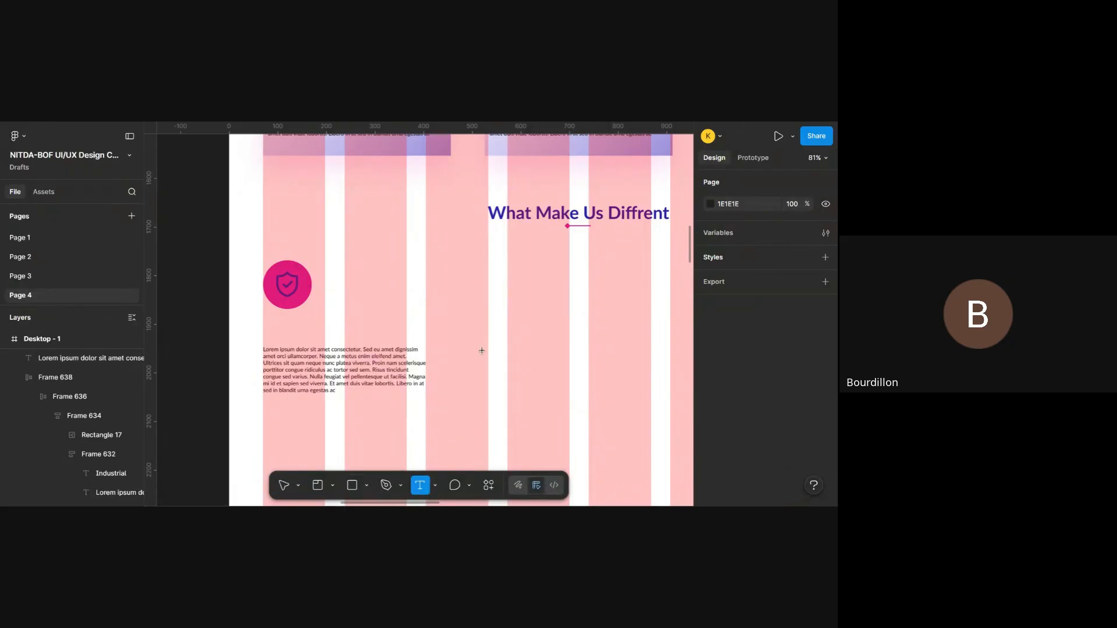
left_click_drag(482, 351, 626, 403)
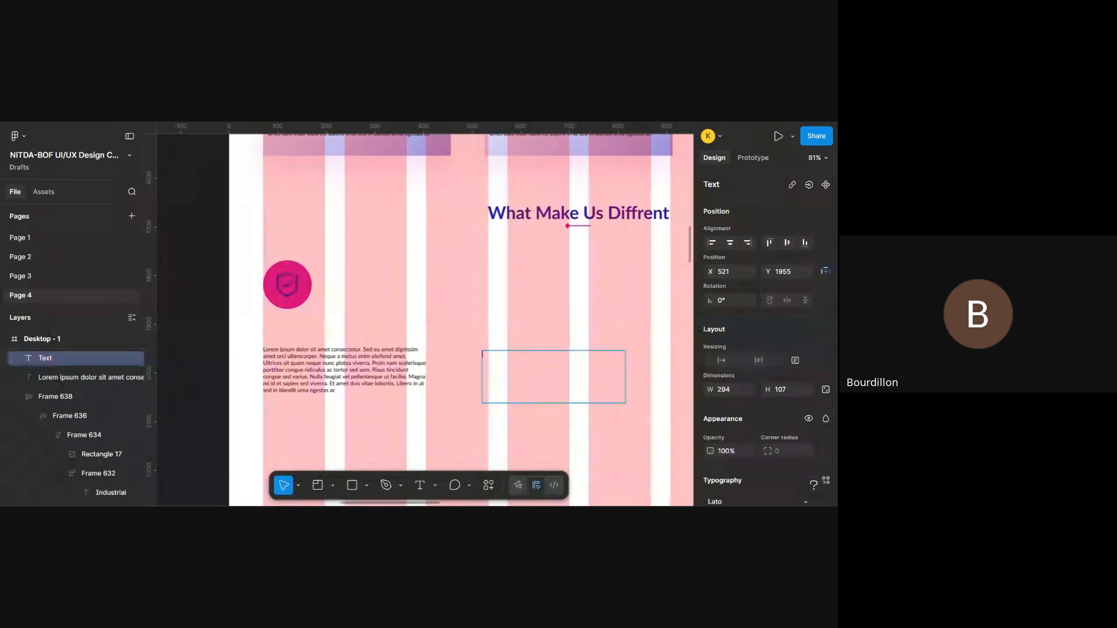
key("Escape")
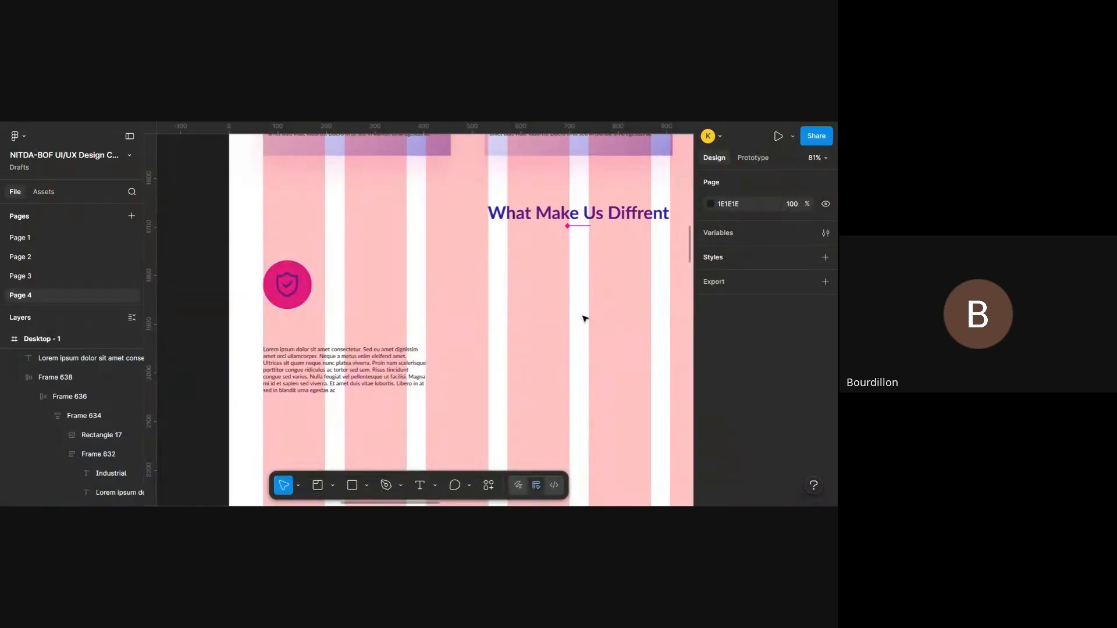
- Reduce the height of the lorem ipsum text box below the shield icon to 98
left_click(360, 355)
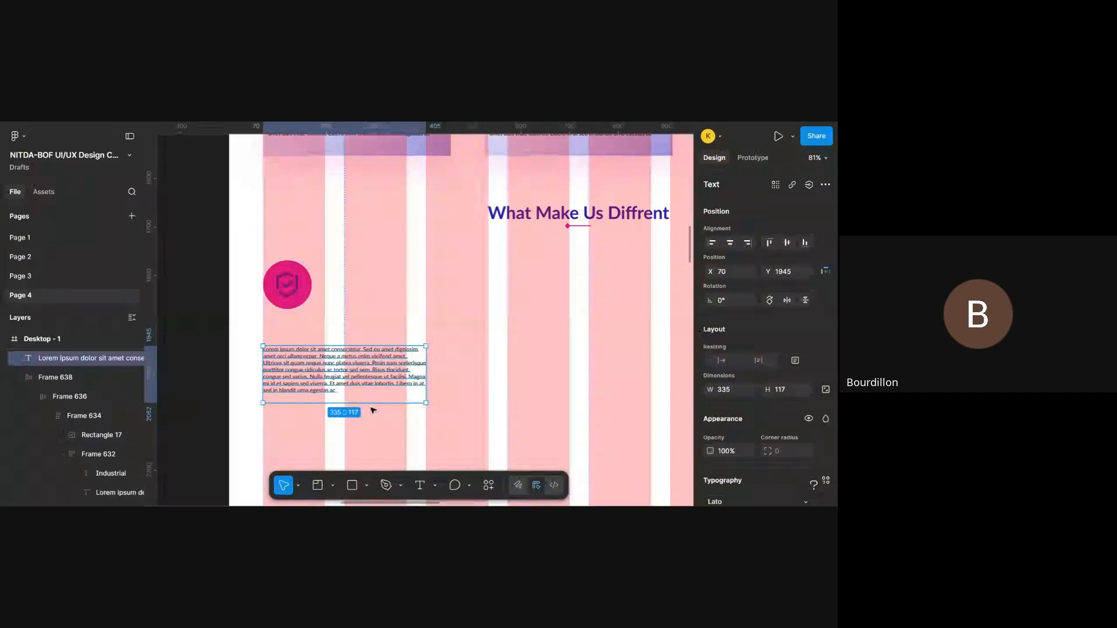
left_click_drag(364, 403, 364, 396)
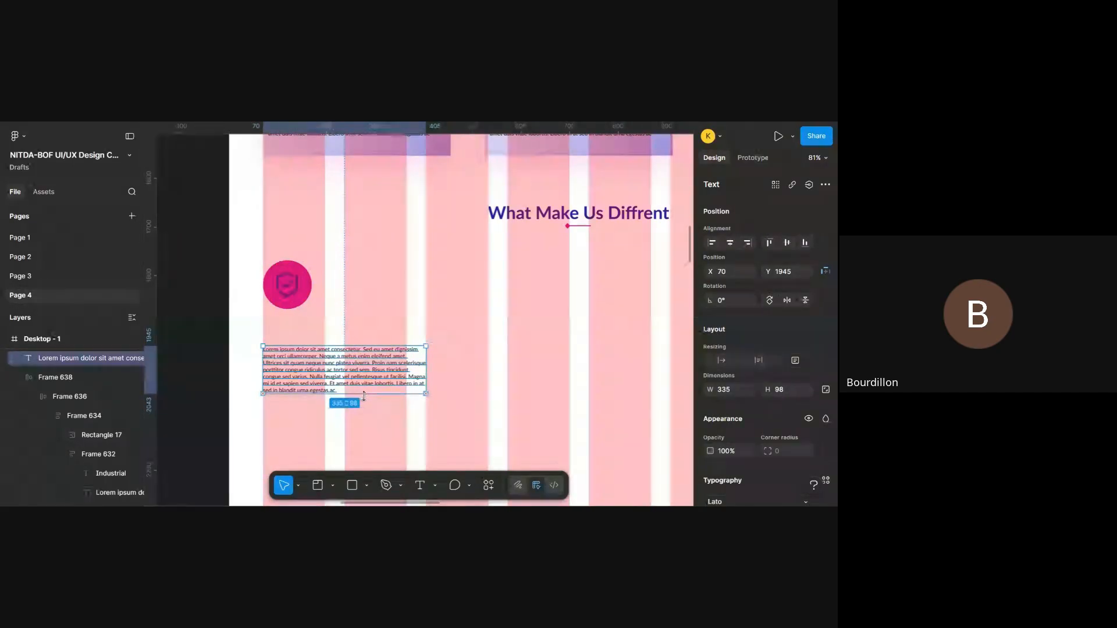
- Duplicate the Industrial heading-and-paragraph frame inside the first service card
scroll(364, 396, "up", 5)
scroll(364, 397, "down", 6)
scroll(364, 397, "left", 4)
scroll(364, 397, "down", 4)
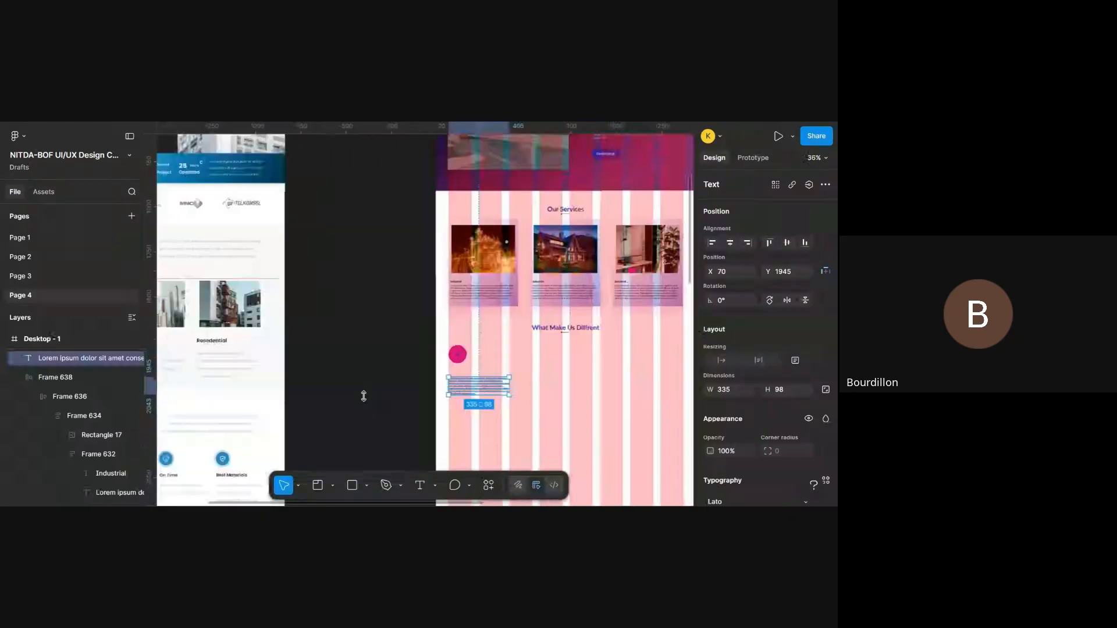
scroll(364, 396, "down", 4)
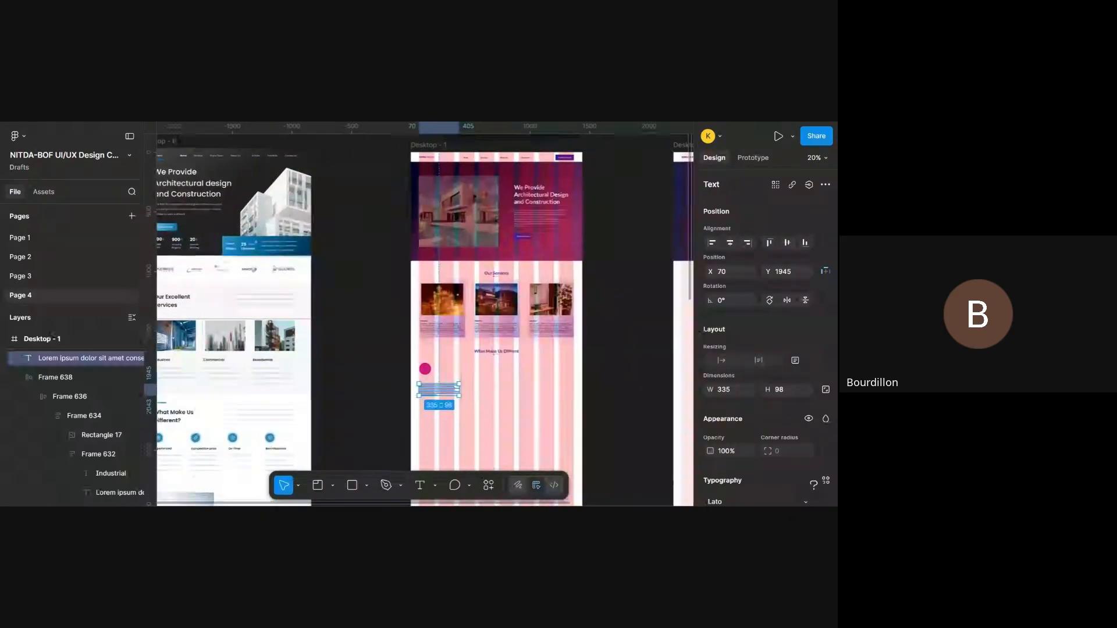
scroll(478, 388, "up", 5)
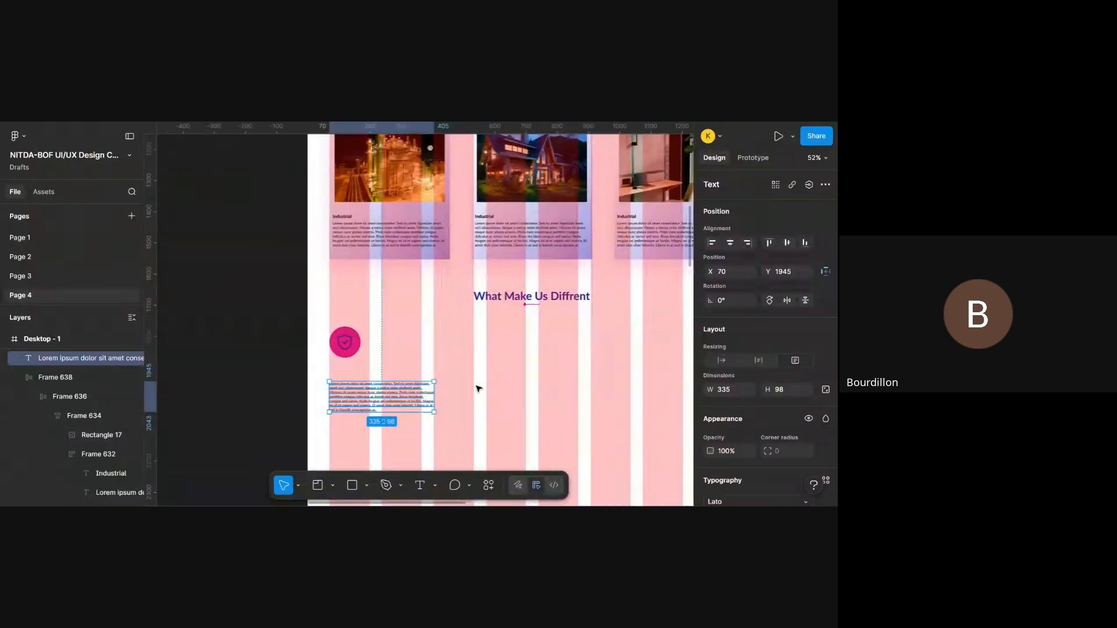
double_click(390, 237)
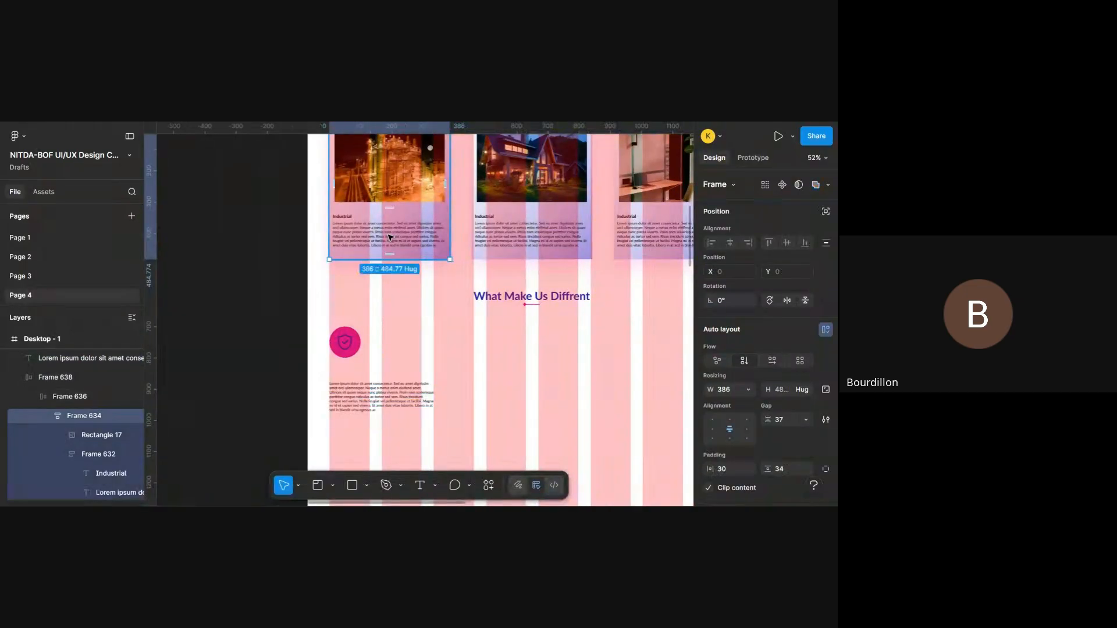
double_click(390, 236)
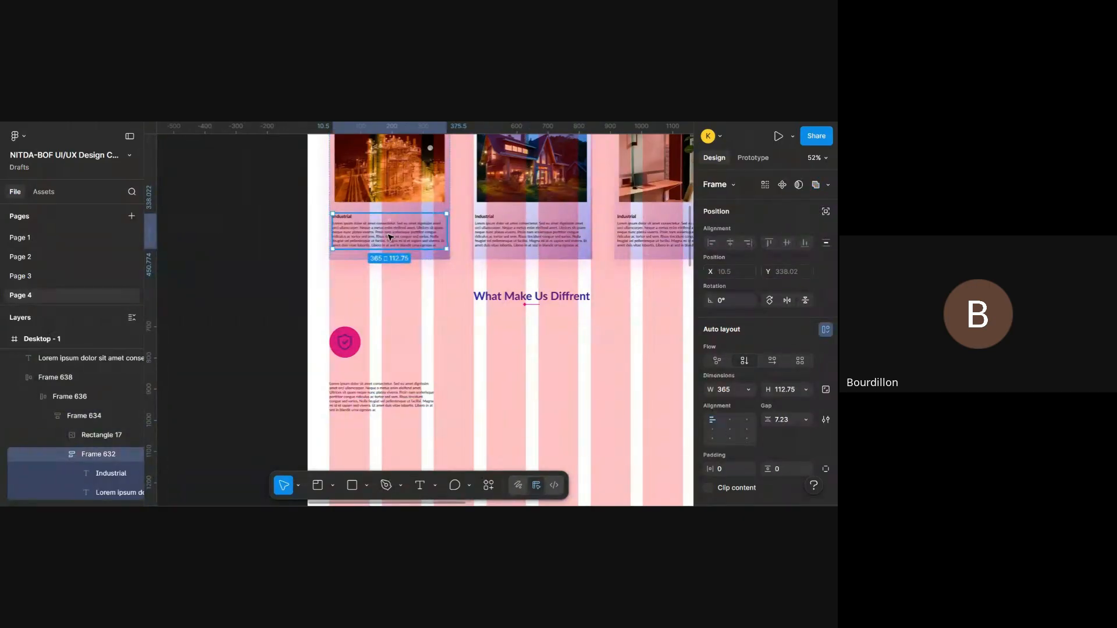
double_click(390, 237)
key("ctrl+d")
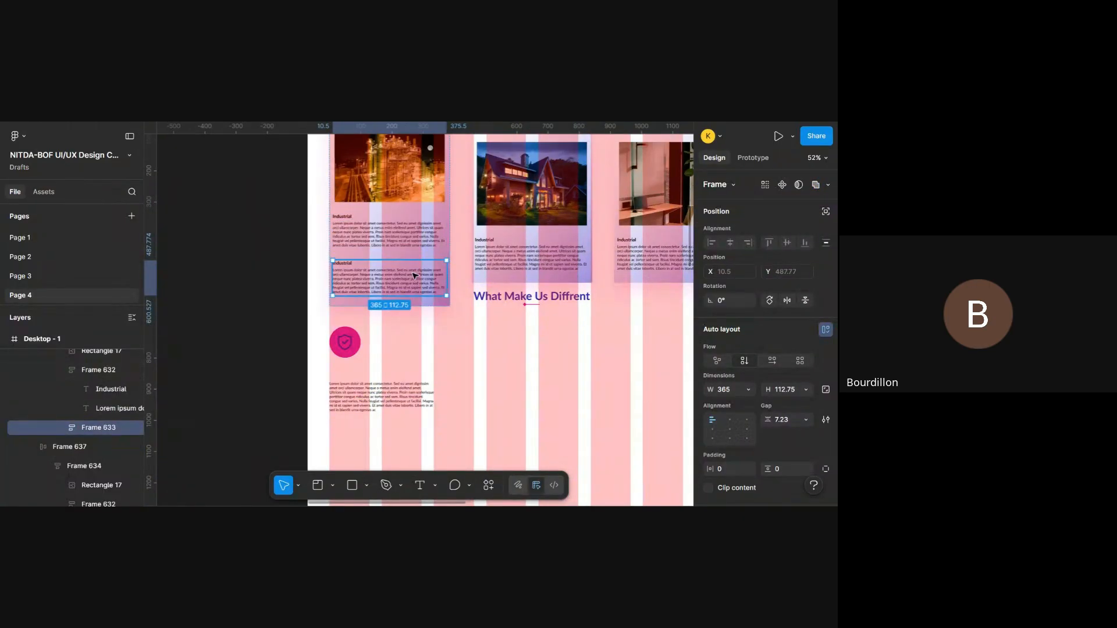
left_click_drag(419, 280, 537, 391)
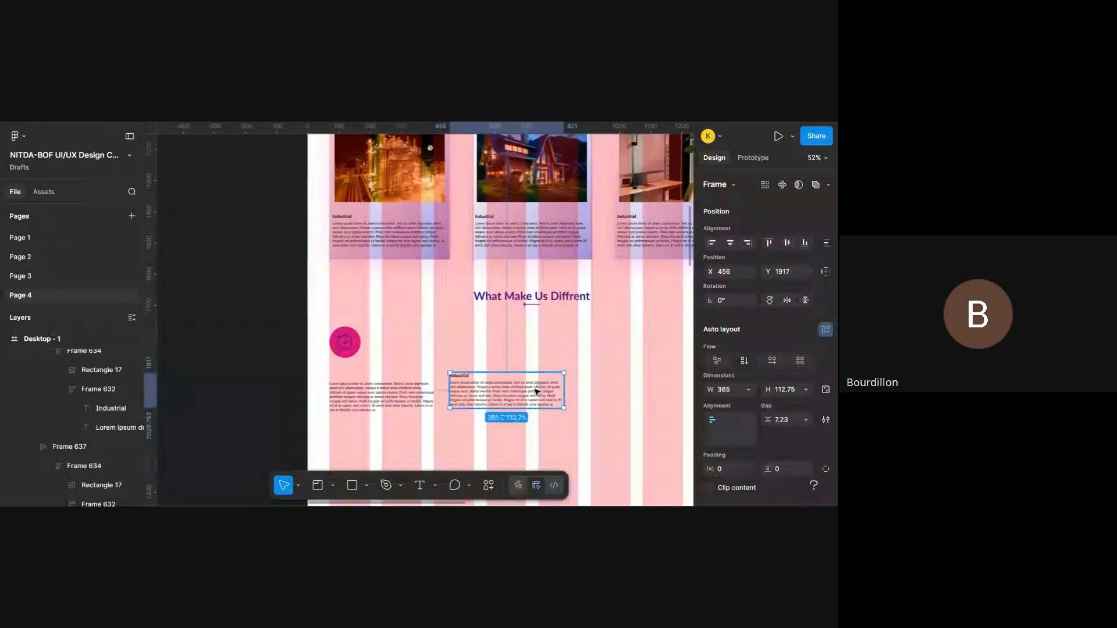
key("ctrl+z")
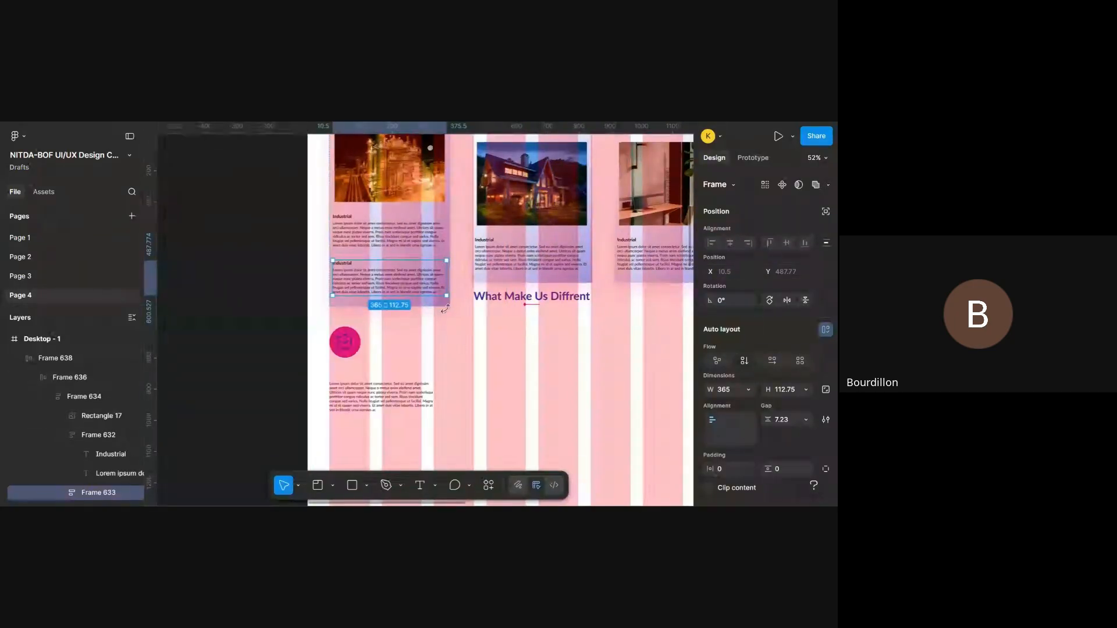
key("Escape")
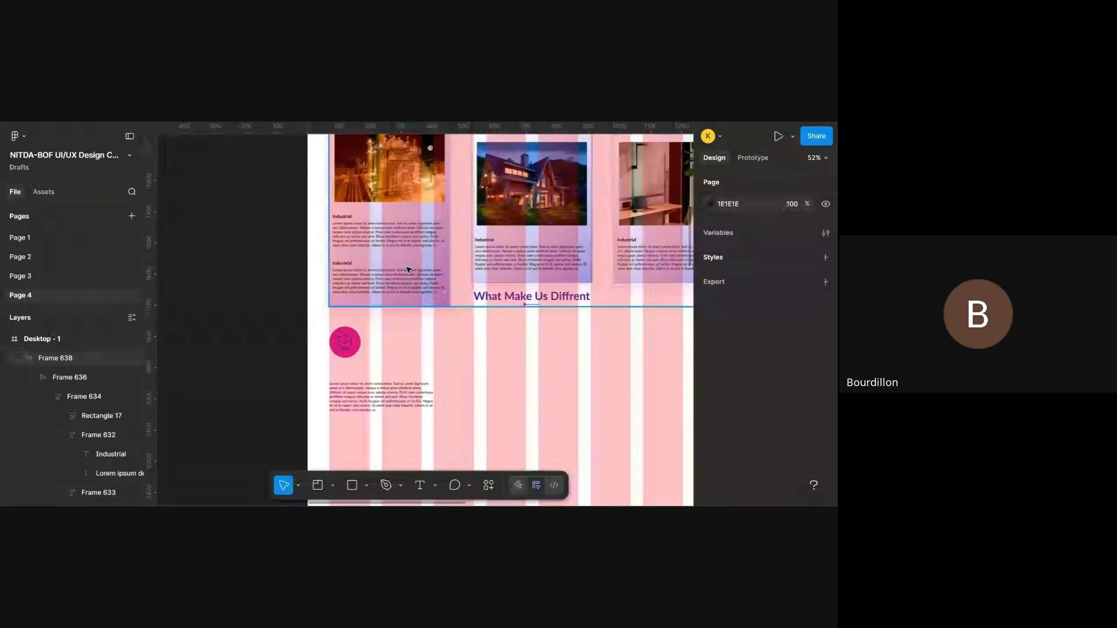
- Move the upper Industrial text frame out of the first service card to about X 488, Y 1911, beneath the "What Make Us Diffrent" heading
double_click(396, 232)
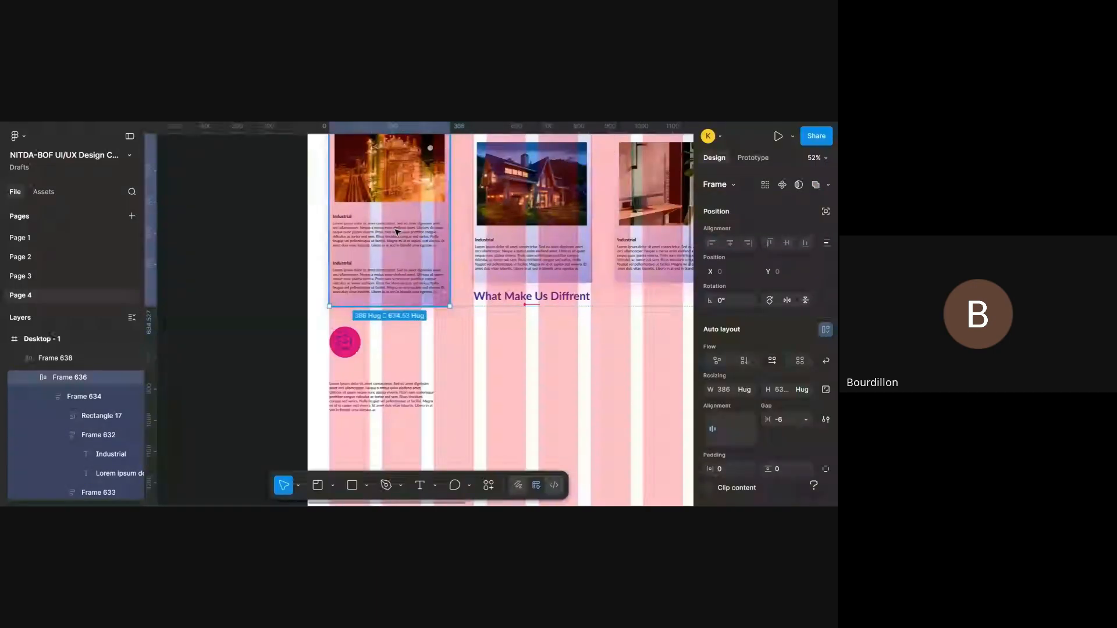
double_click(396, 232)
double_click(397, 232)
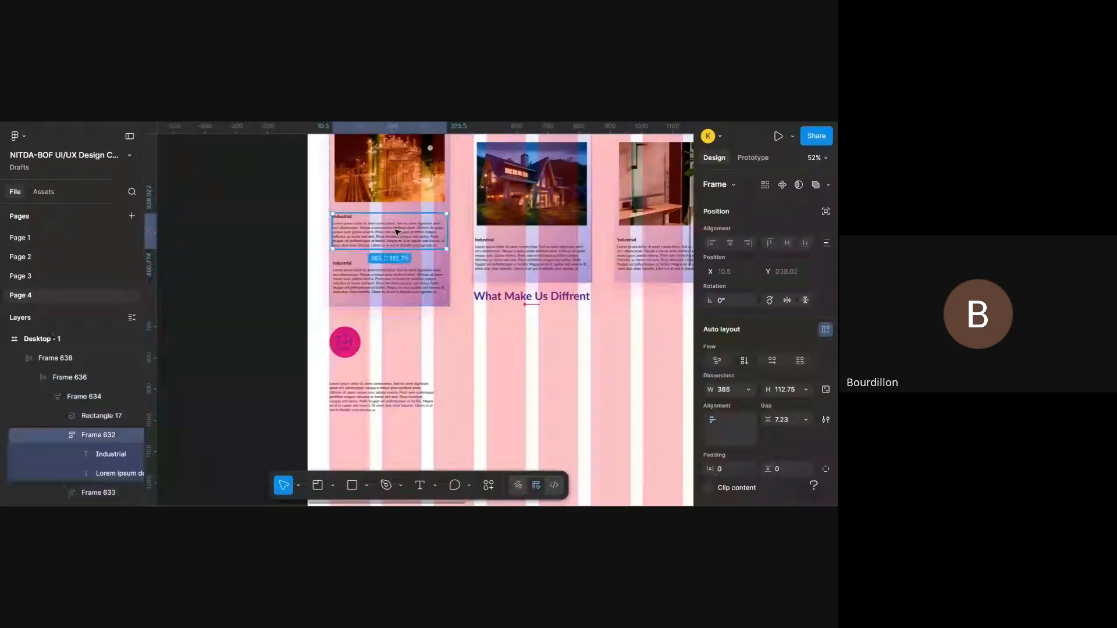
left_click_drag(396, 232, 524, 387)
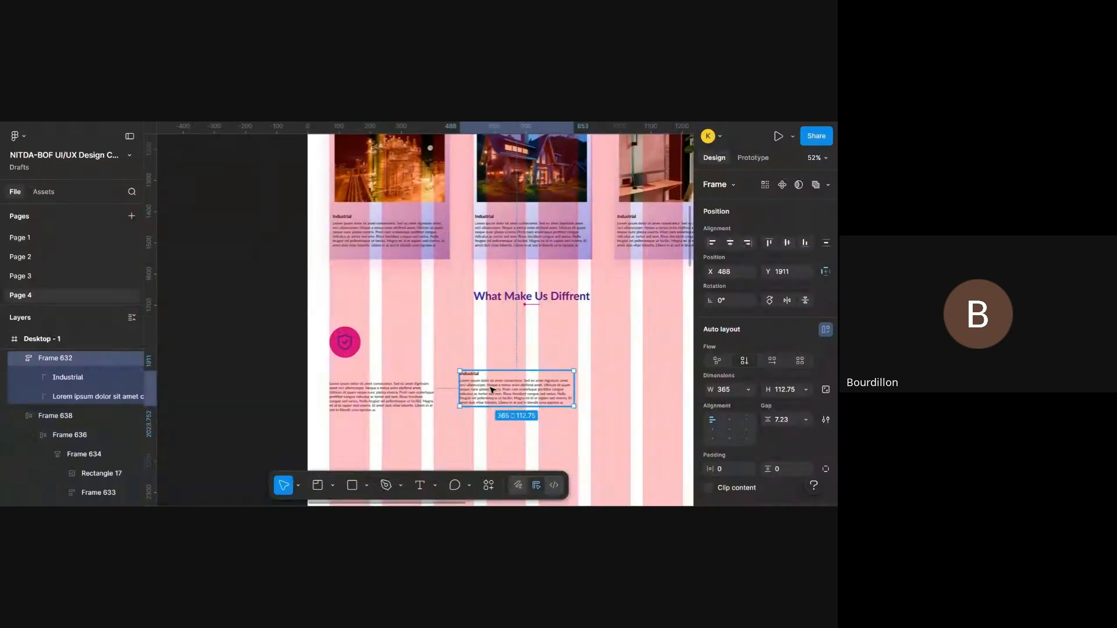
- Delete the standalone lorem ipsum paragraph and place the Industrial text frame under the shield icon at X 70, Y 1934
left_click(378, 398)
scroll(373, 408, "up", 5)
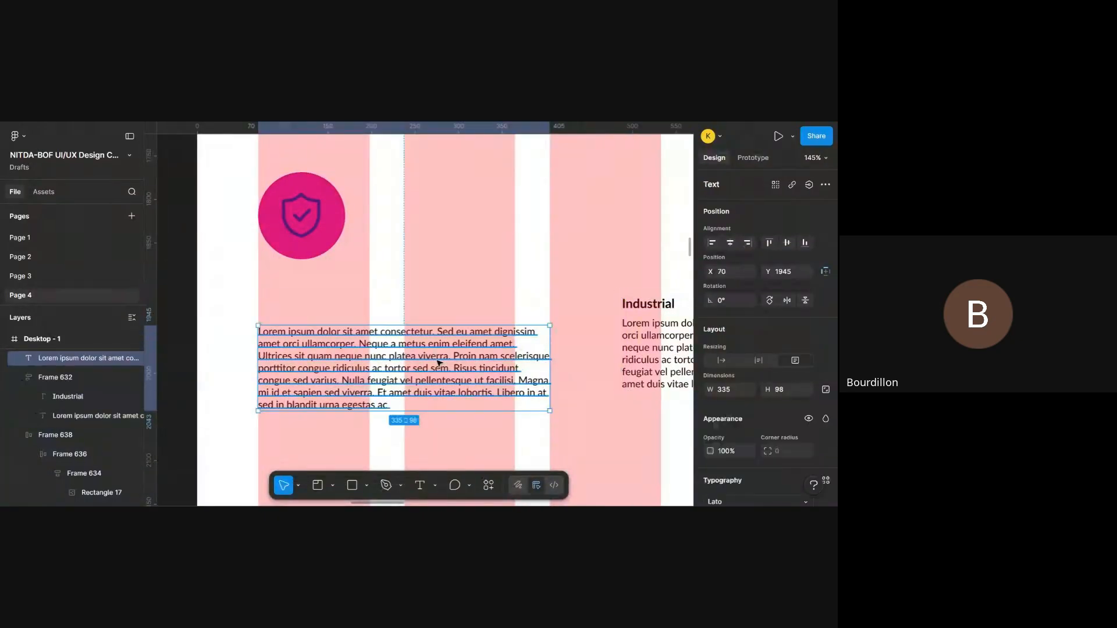
scroll(439, 363, "down", 5)
left_click(589, 348)
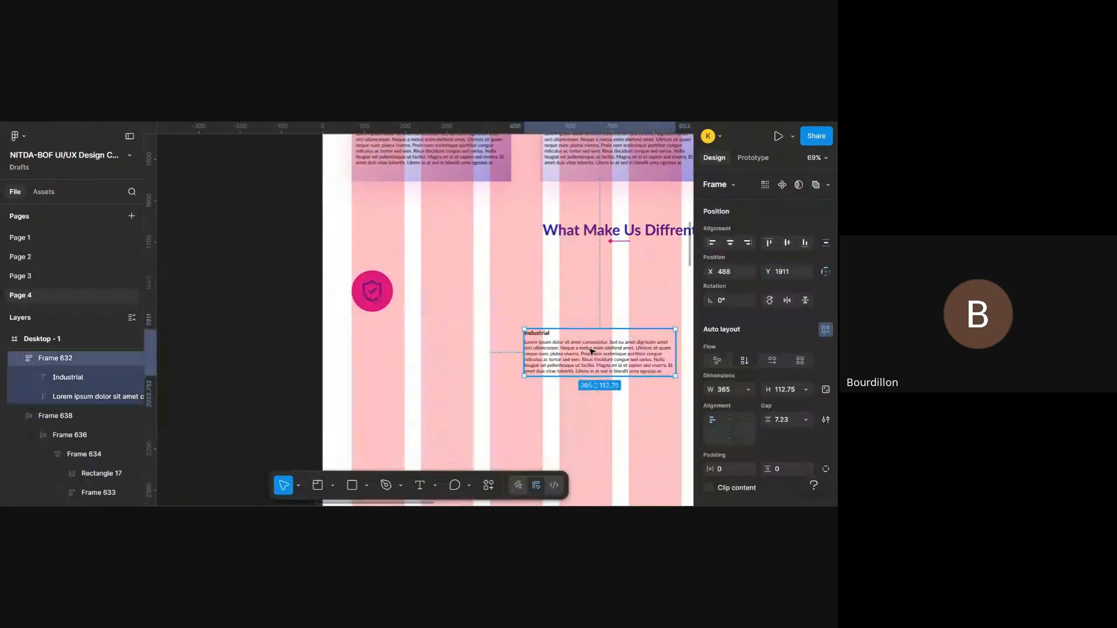
left_click_drag(591, 351, 421, 361)
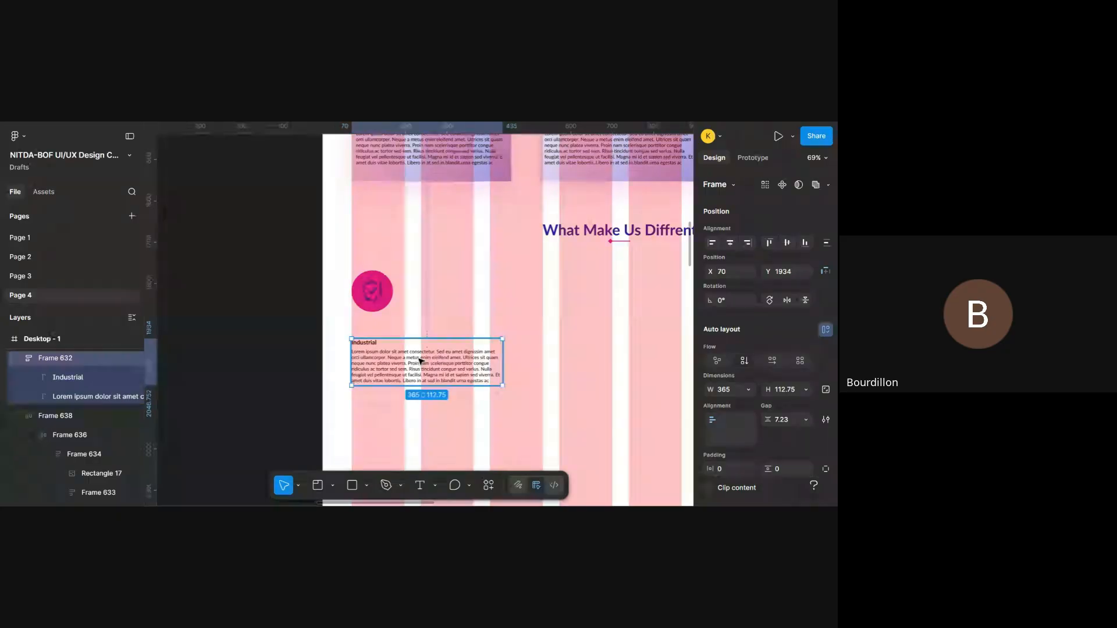
- Combine the shield icon frame and the Industrial text frame into one auto layout frame
left_click(369, 282, "shift")
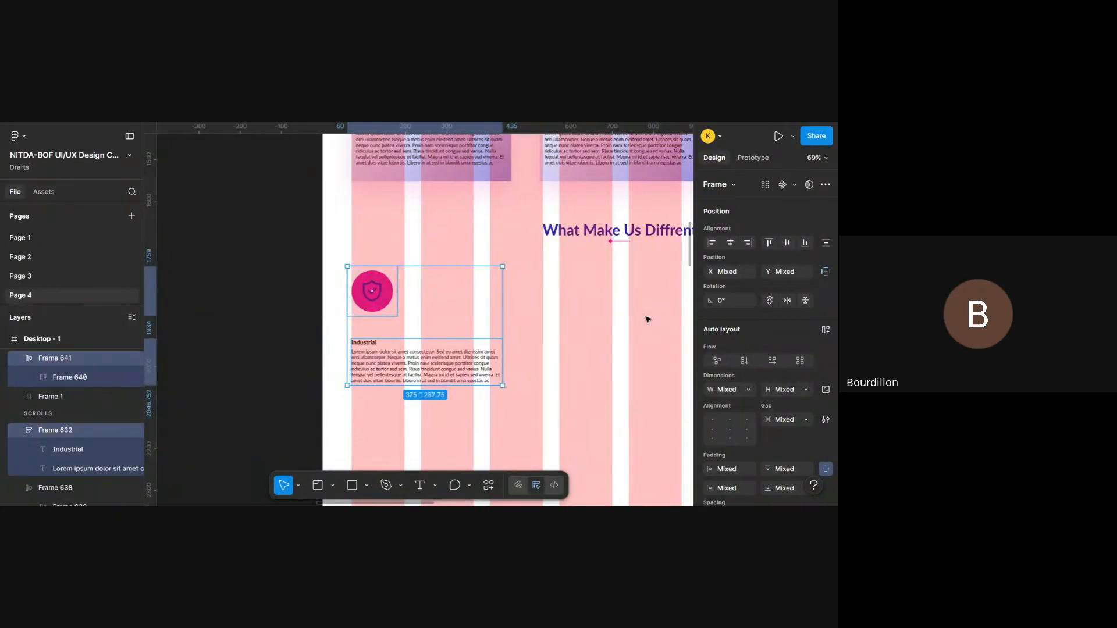
key("shift+a")
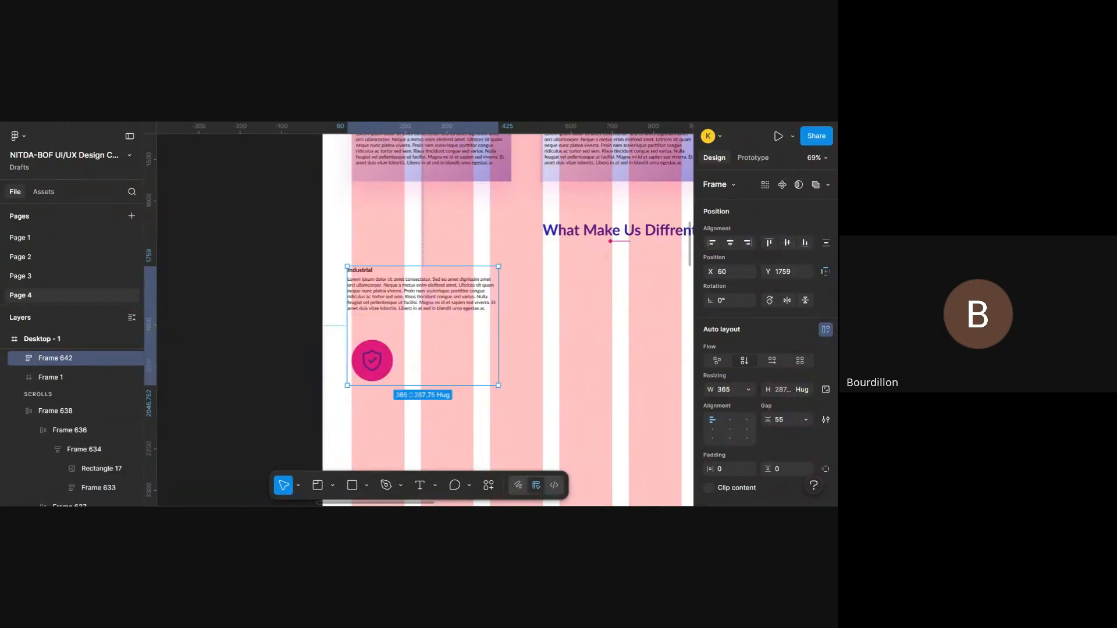
- Move the shield icon layer out of the pink circle's Frame 640 and directly into Frame 641
scroll(82, 390, "up", 1)
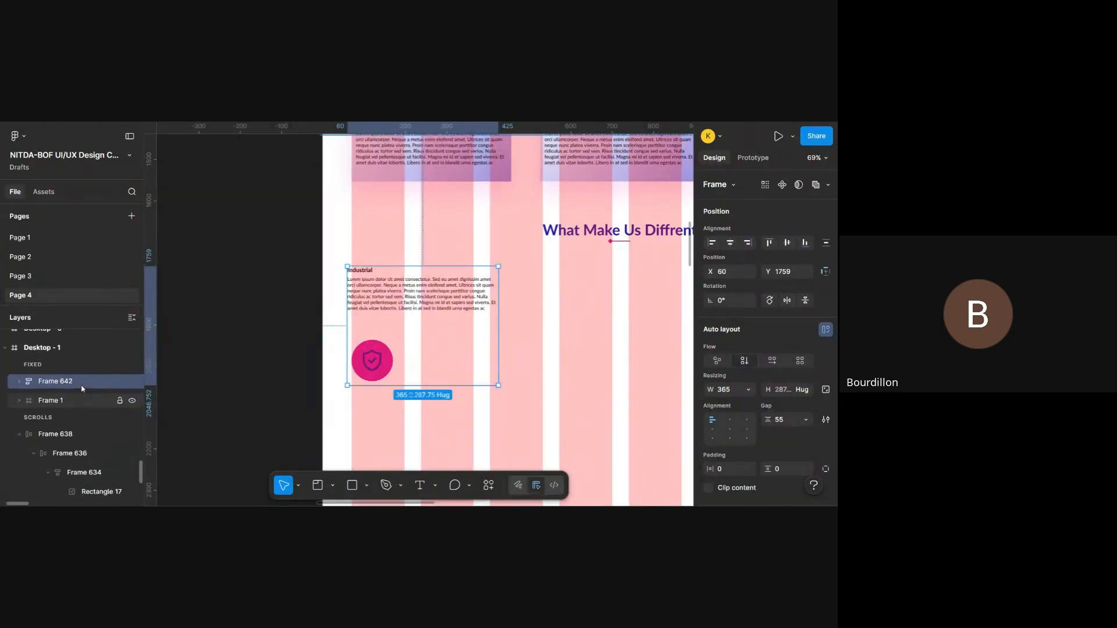
left_click(21, 382)
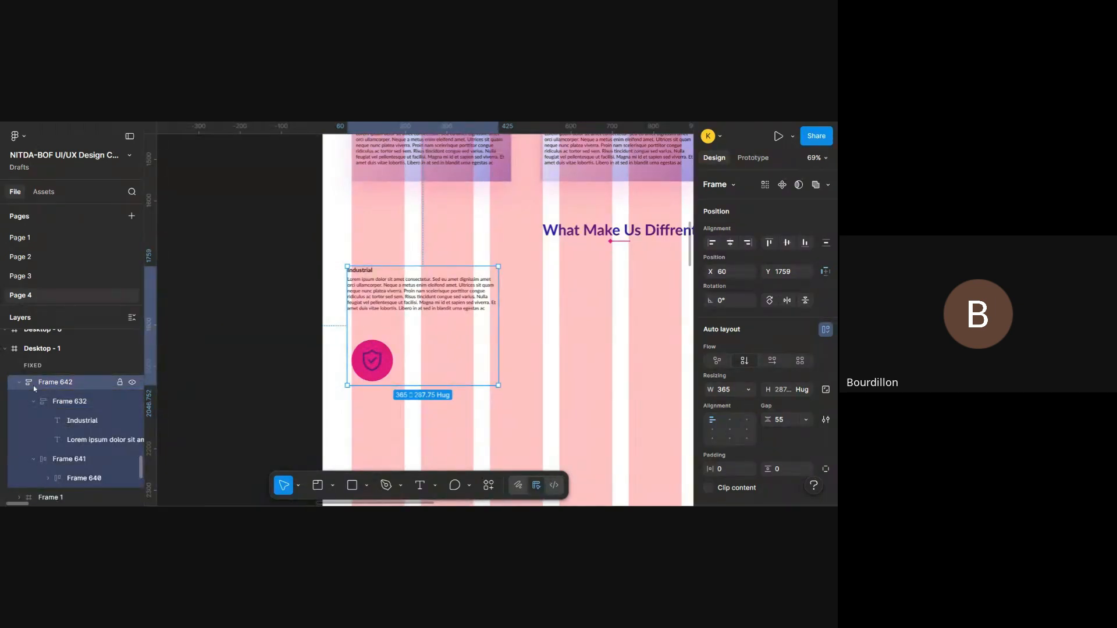
scroll(58, 401, "down", 2)
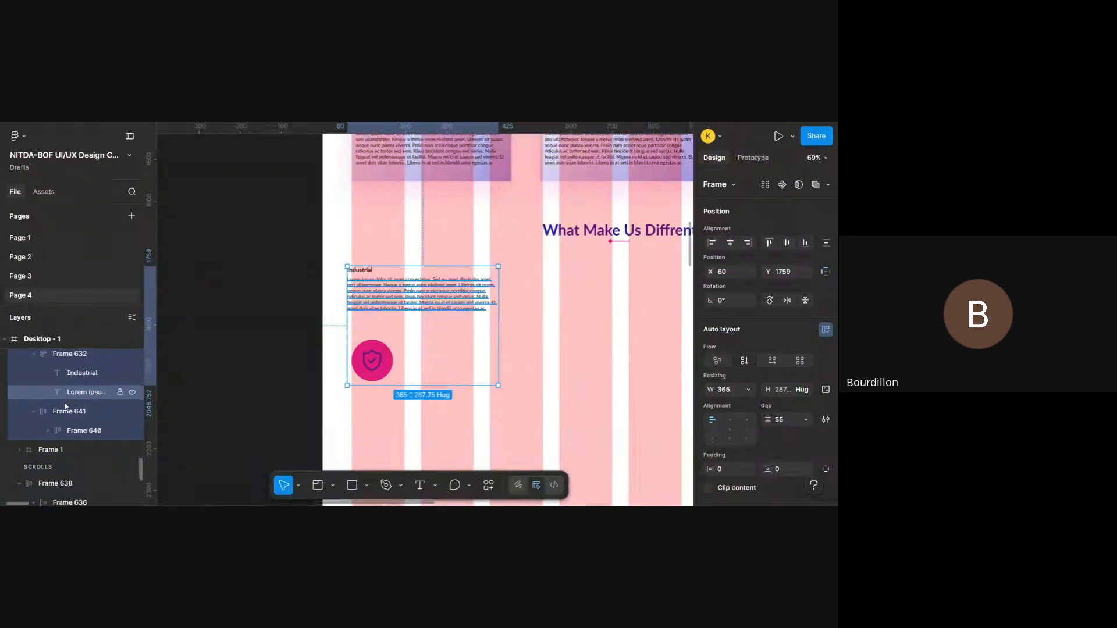
scroll(66, 406, "up", 2)
scroll(66, 401, "down", 1)
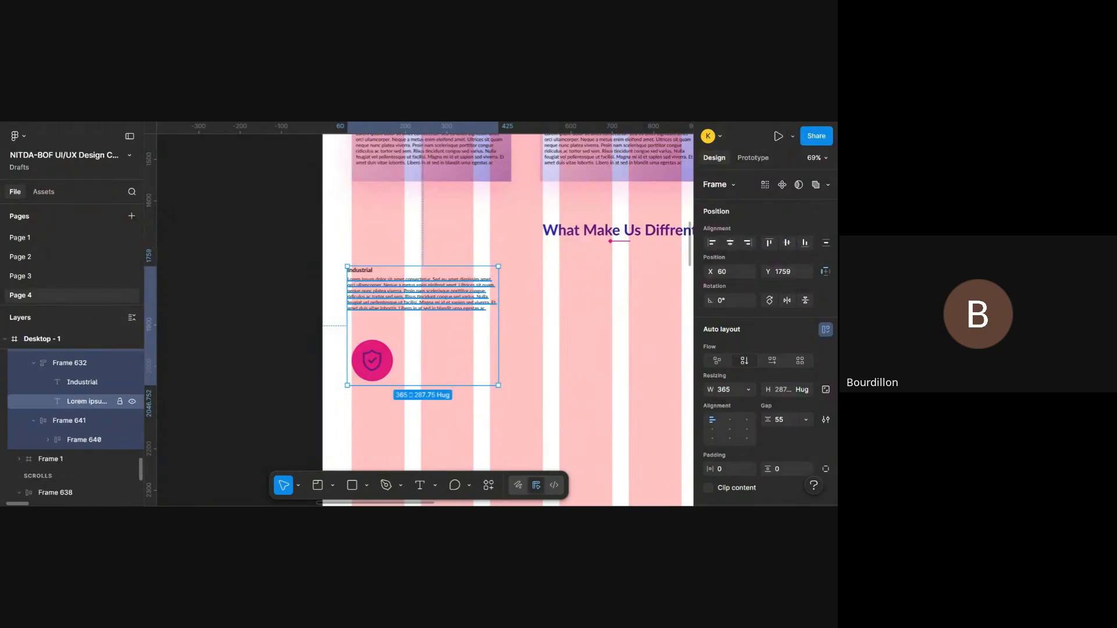
left_click(83, 418)
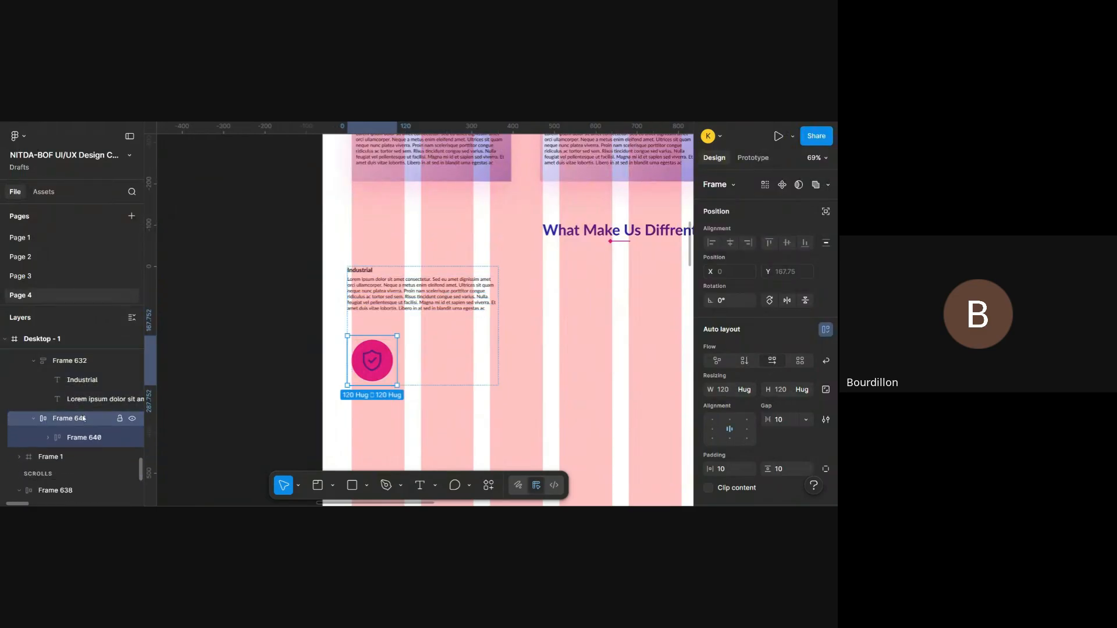
left_click(90, 435)
scroll(91, 438, "down", 1)
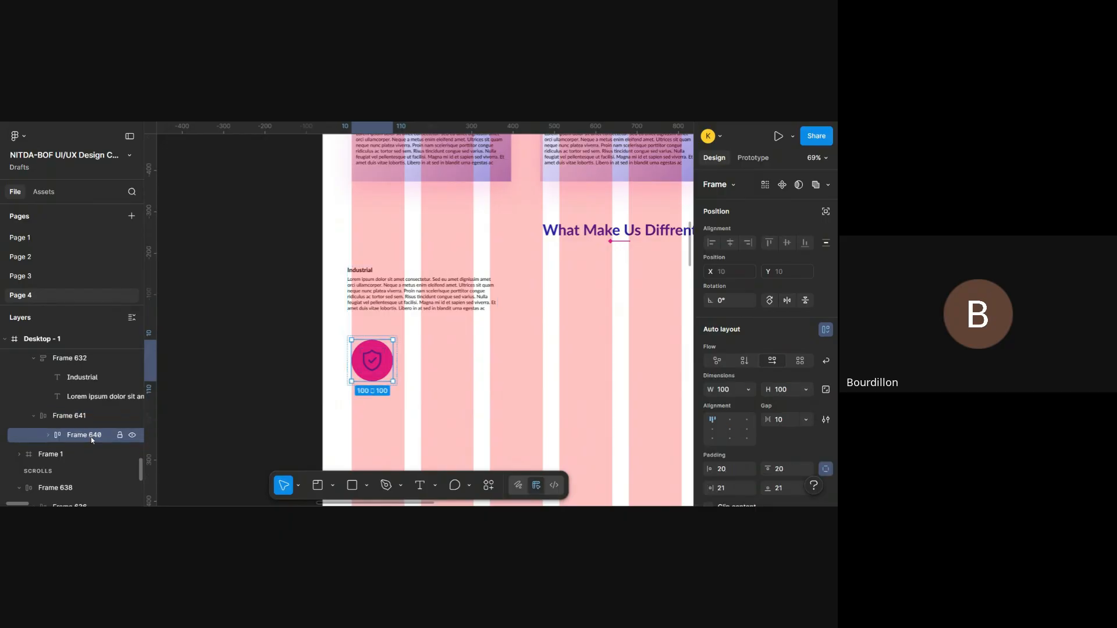
left_click(48, 426)
scroll(56, 428, "down", 2)
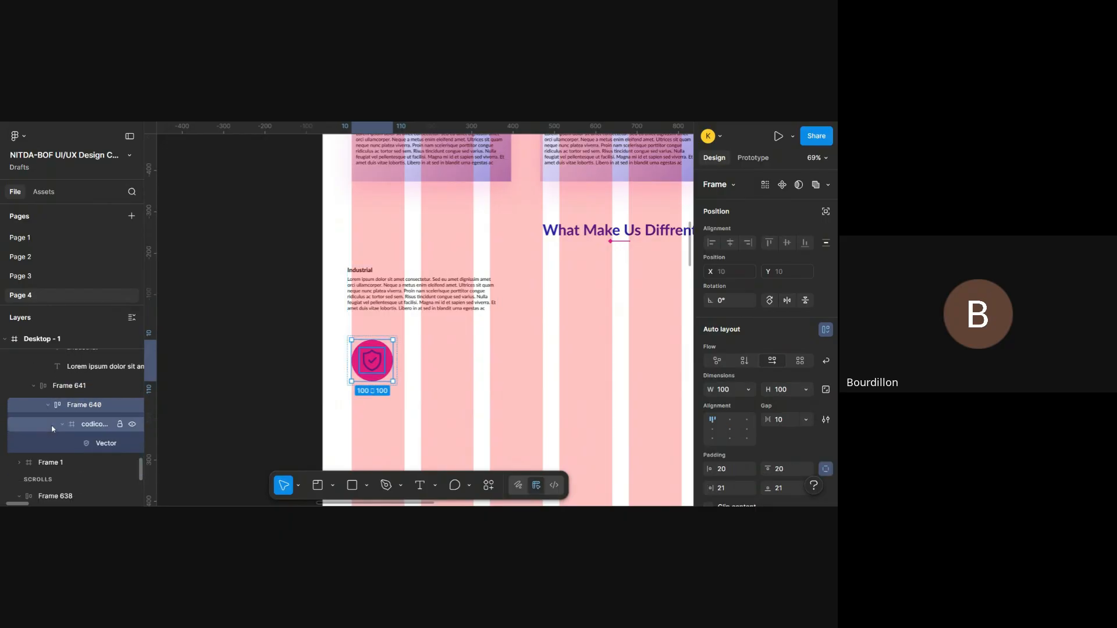
left_click(61, 416)
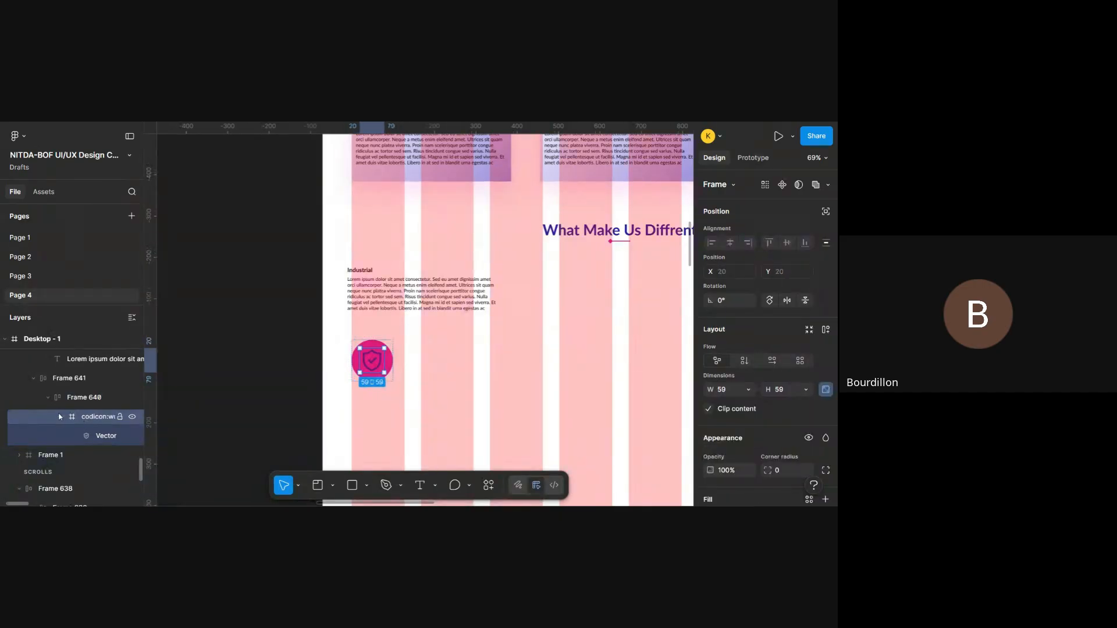
left_click(61, 416)
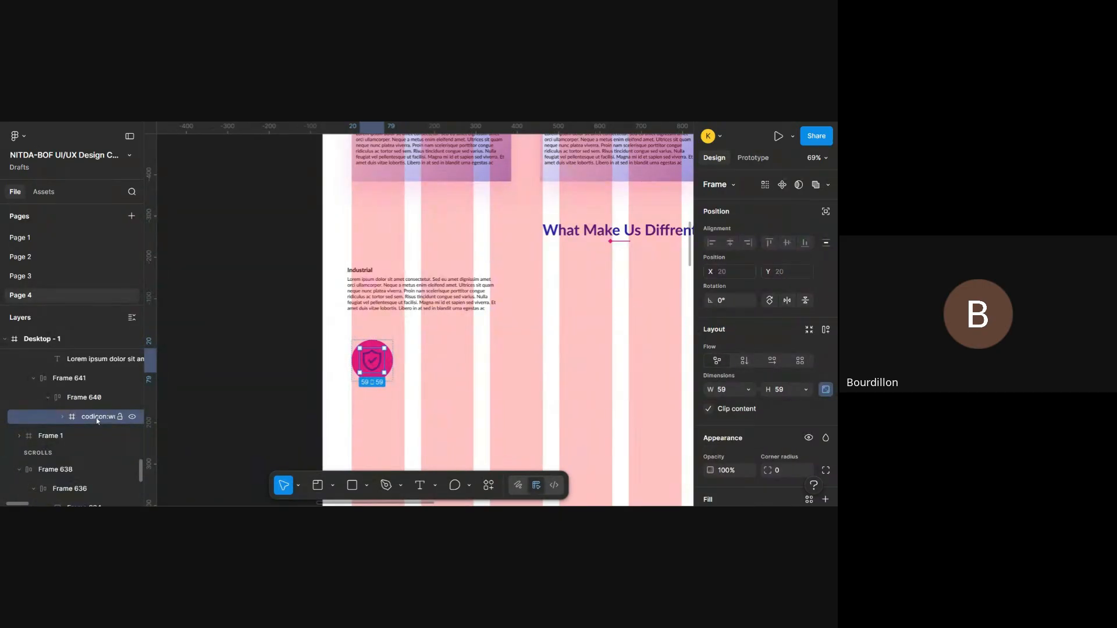
left_click_drag(90, 399, 86, 387)
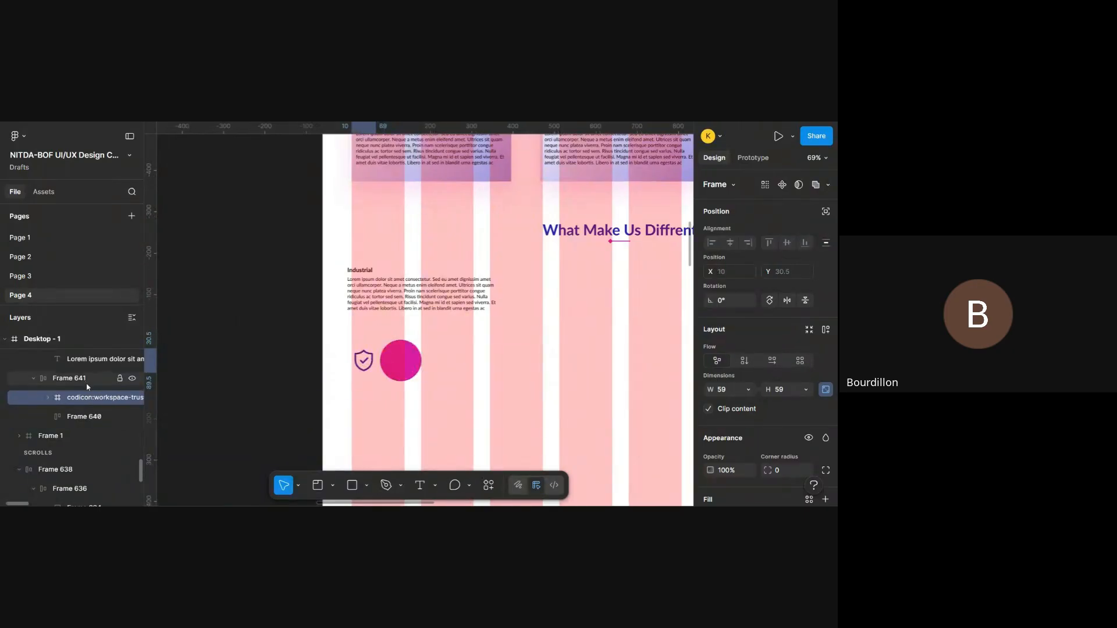
- Delete the empty pink circle, Frame 640, beside the shield icon
left_click(84, 380)
left_click(94, 418)
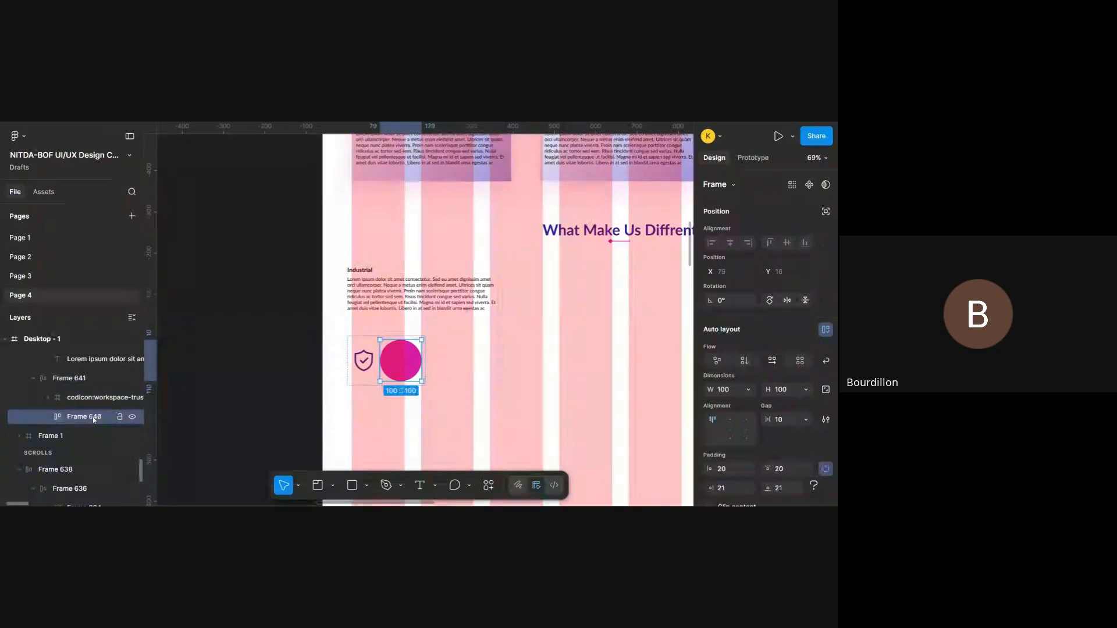
key("Delete")
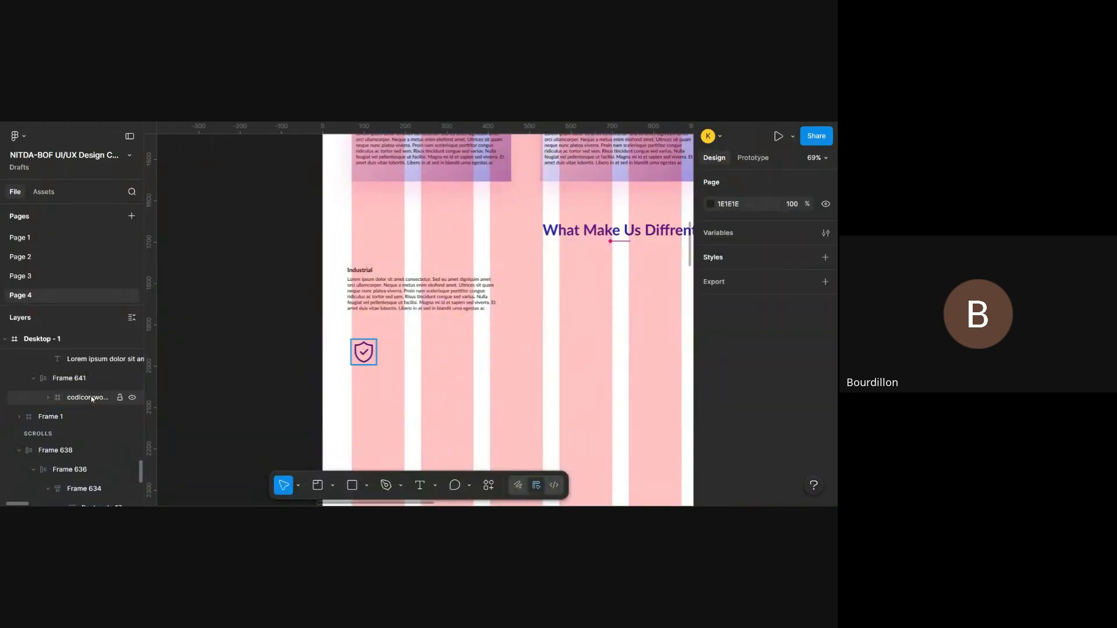
- Undo the deletion of the pink circle and the move of the shield icon out of it
key("ctrl+z")
key("ctrl+z")
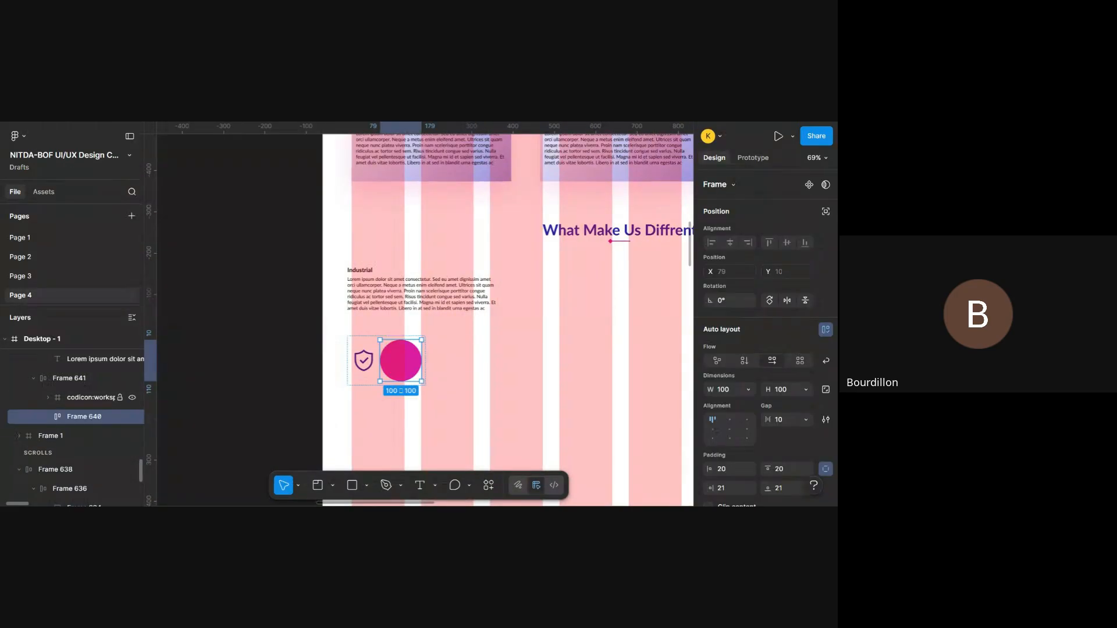
key("ctrl+z")
key("ctrl+z")
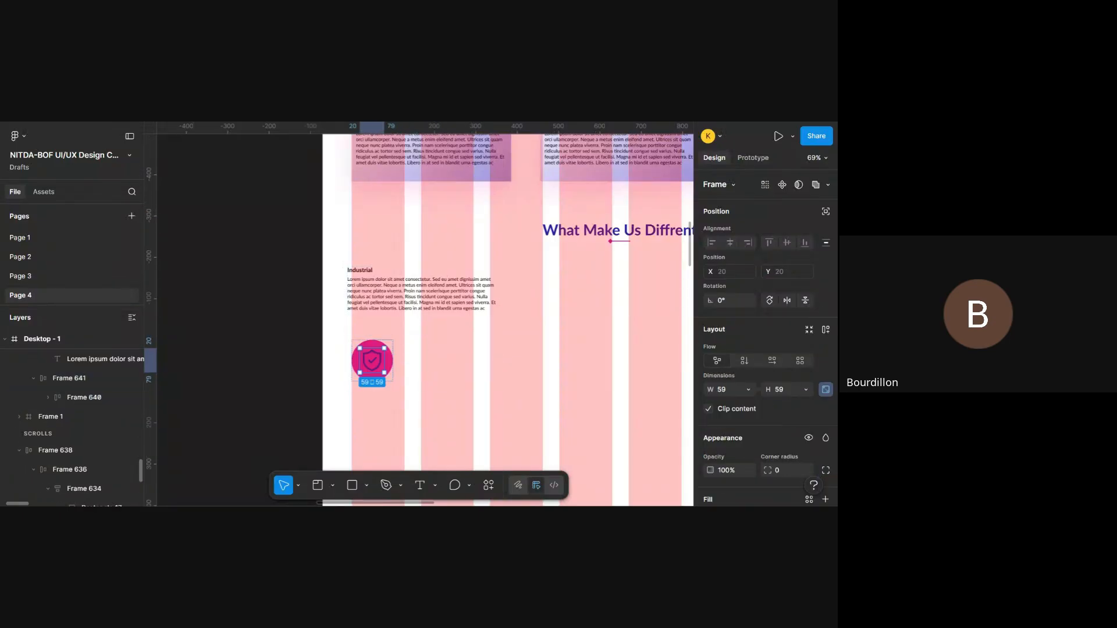
- Move the pink shield circle, Frame 640, out of Frame 641 to X 515, Y 1914 and delete the empty Frame 641
left_click(82, 399)
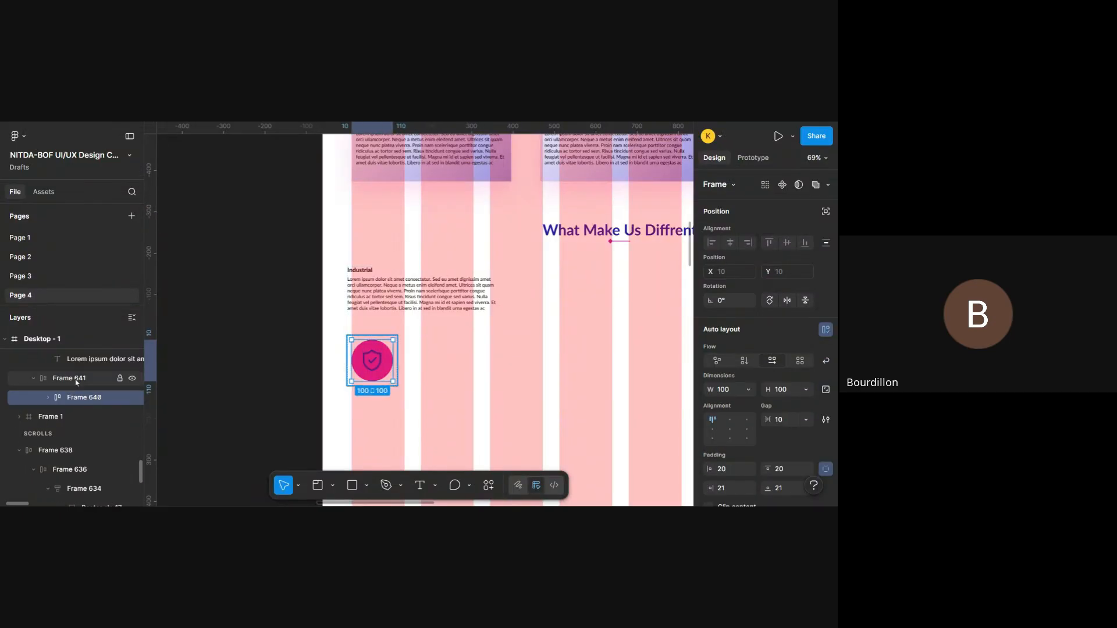
left_click_drag(383, 366, 570, 356)
scroll(81, 398, "down", 2)
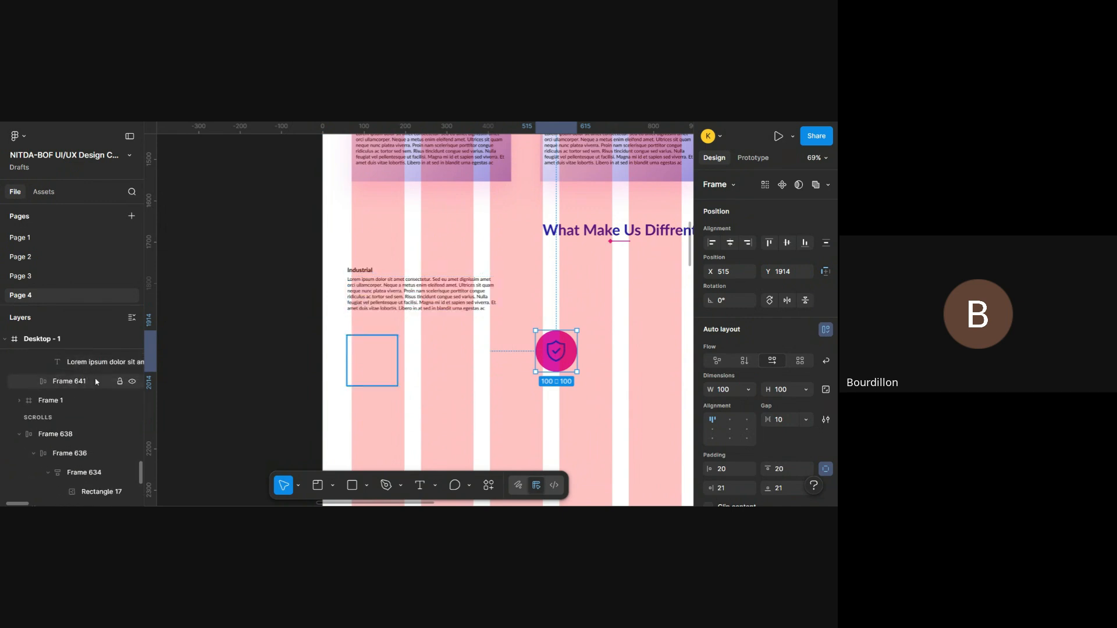
left_click(96, 381)
key("Delete")
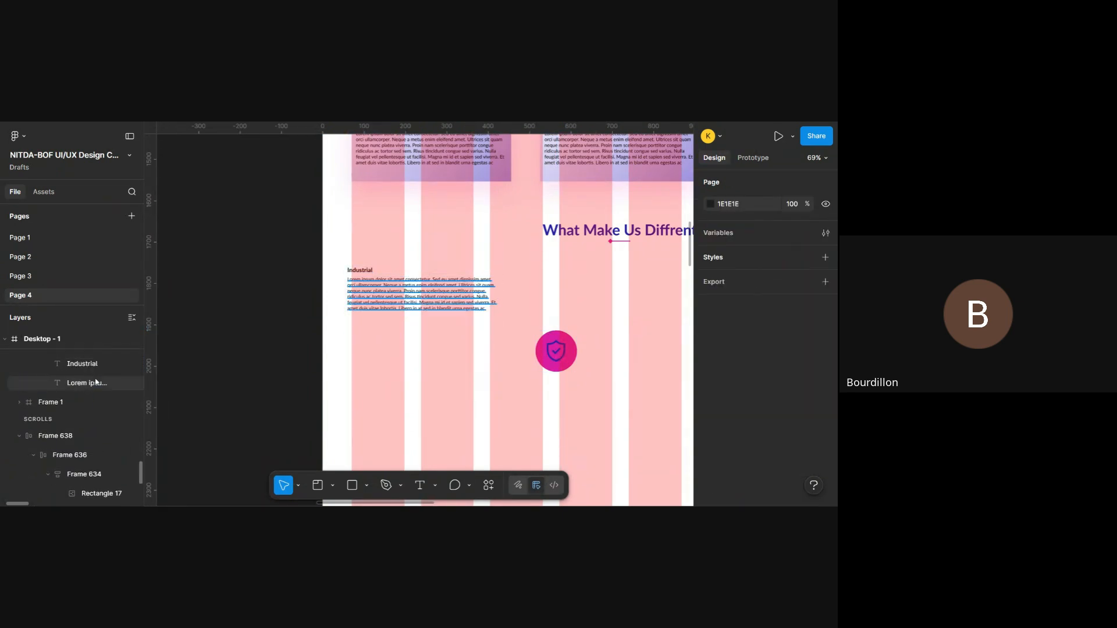
- Move the pink shield circle back under the Industrial text at X 98, Y 1931
left_click(60, 365)
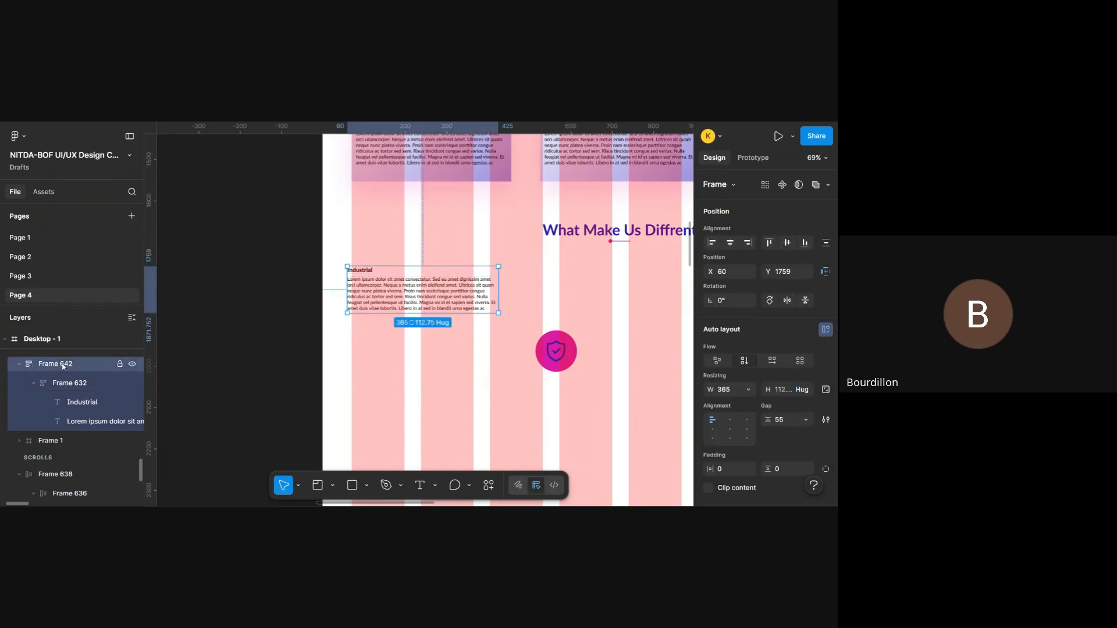
left_click(54, 390)
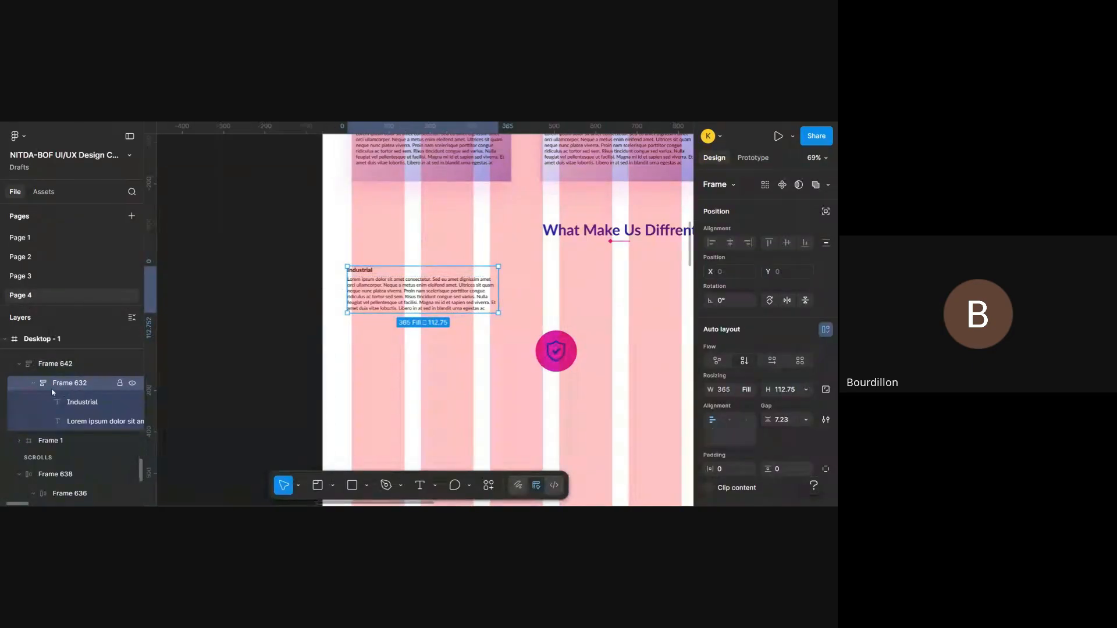
left_click(33, 386)
left_click(33, 385)
left_click(555, 351)
left_click_drag(554, 351, 376, 349)
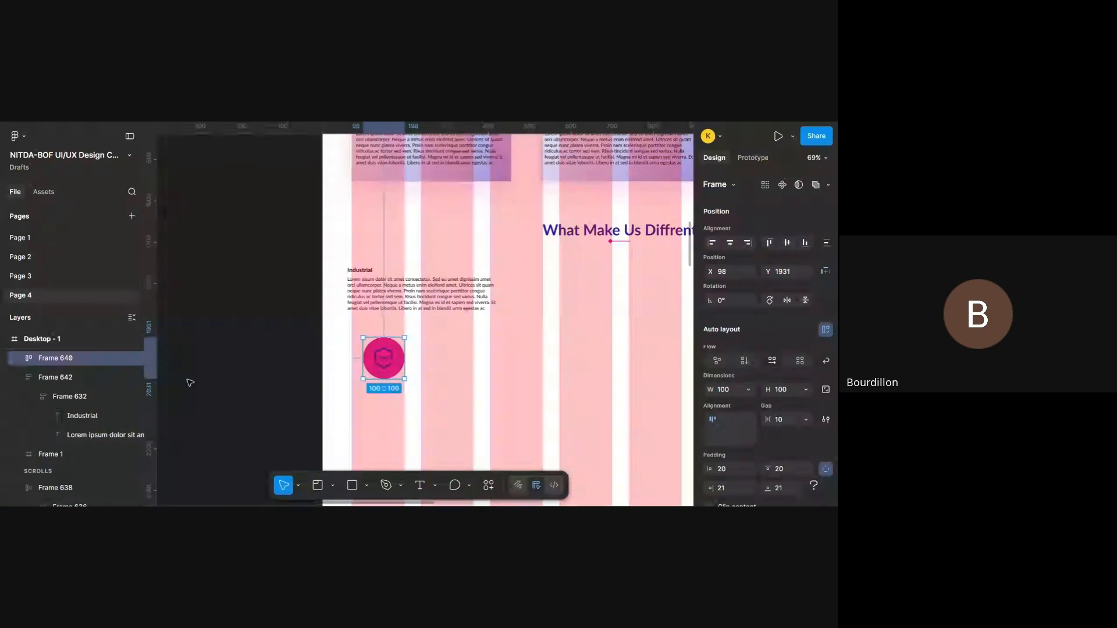
- Move the Industrial text's Frame 632 out of Frame 642 and delete the empty Frame 642
scroll(57, 383, "up", 1)
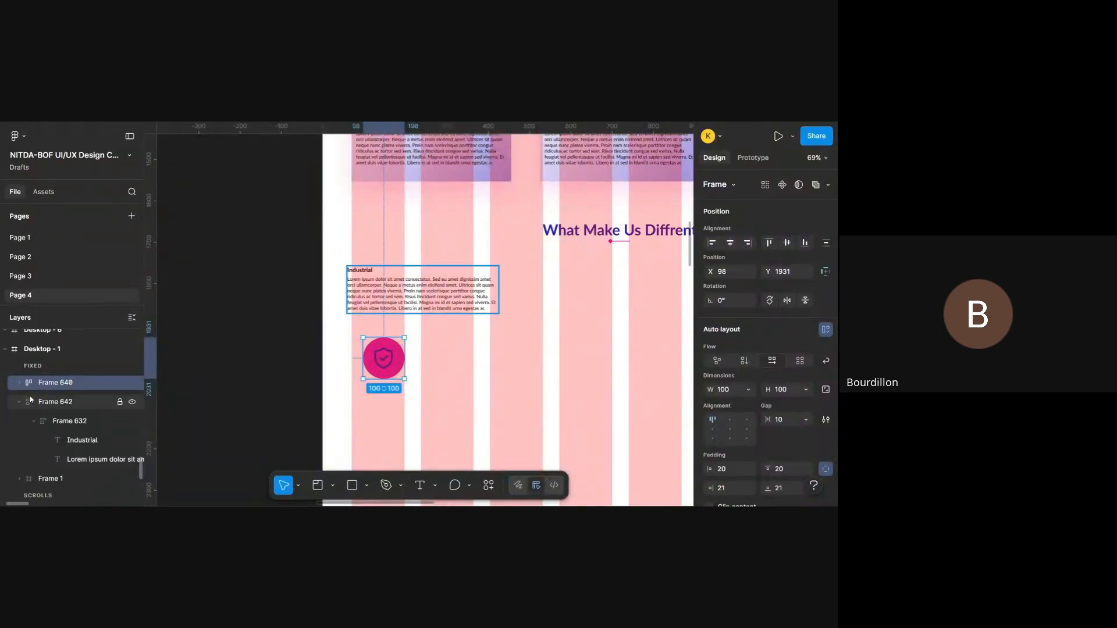
left_click(19, 383)
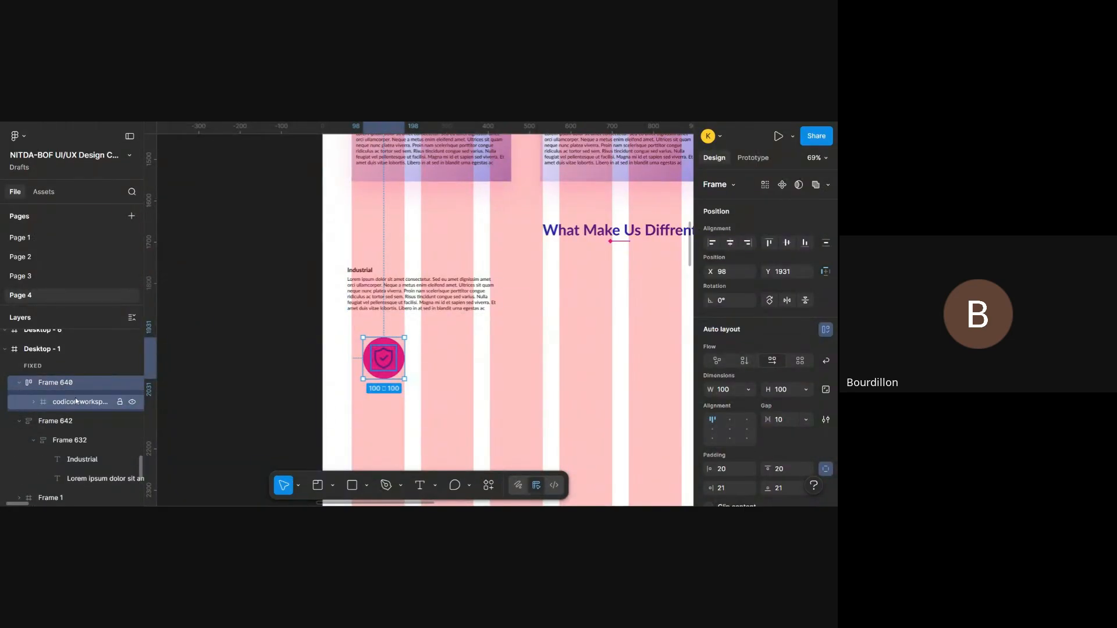
left_click(19, 383)
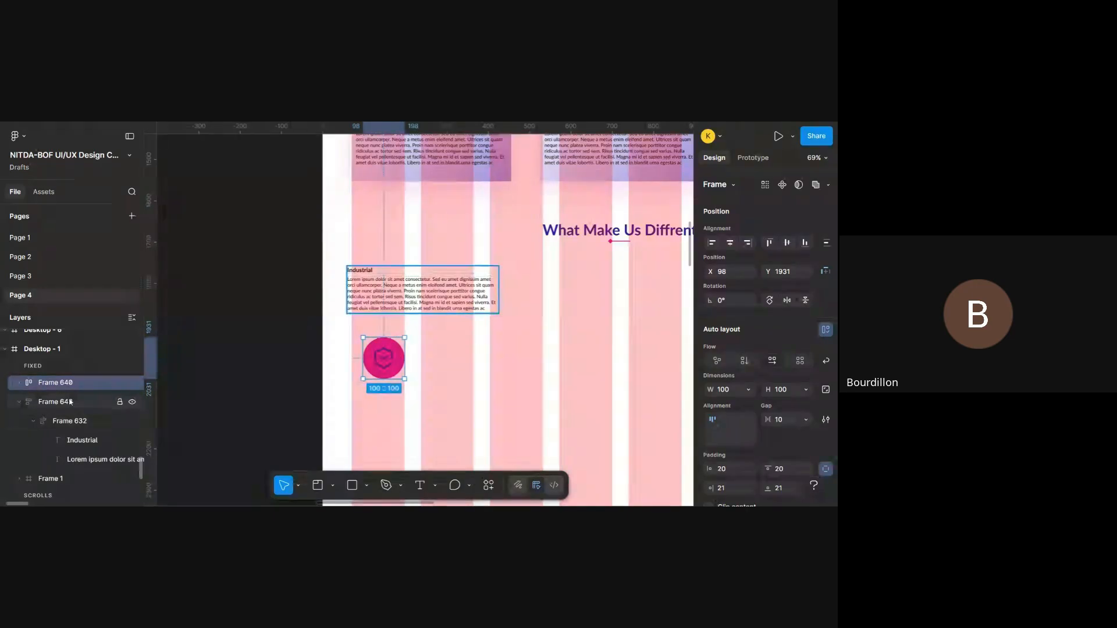
scroll(75, 402, "down", 1)
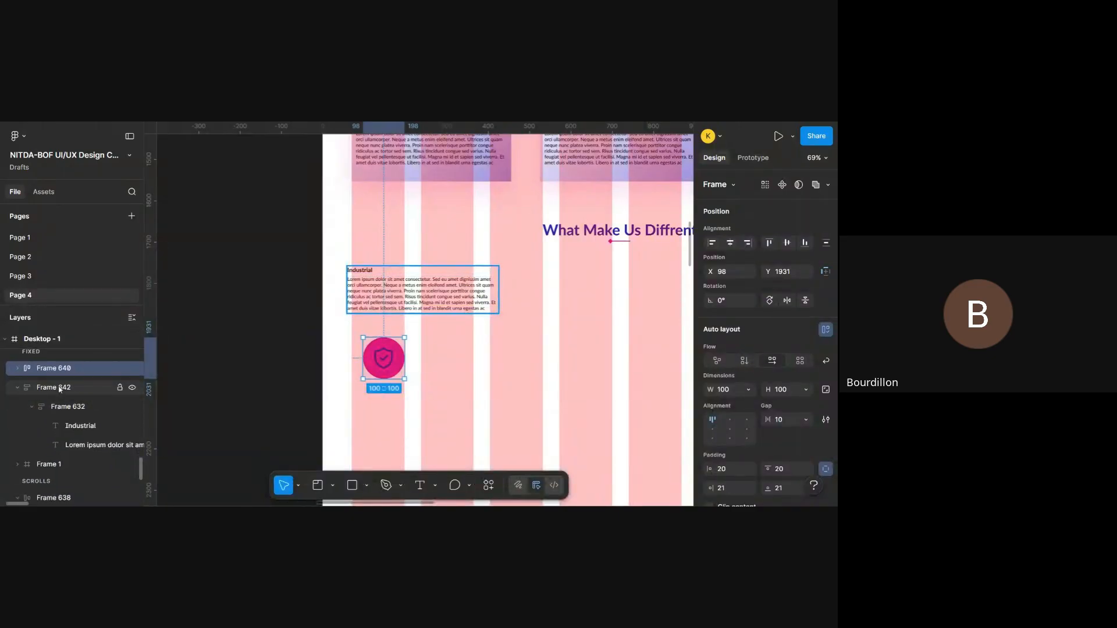
left_click(60, 389)
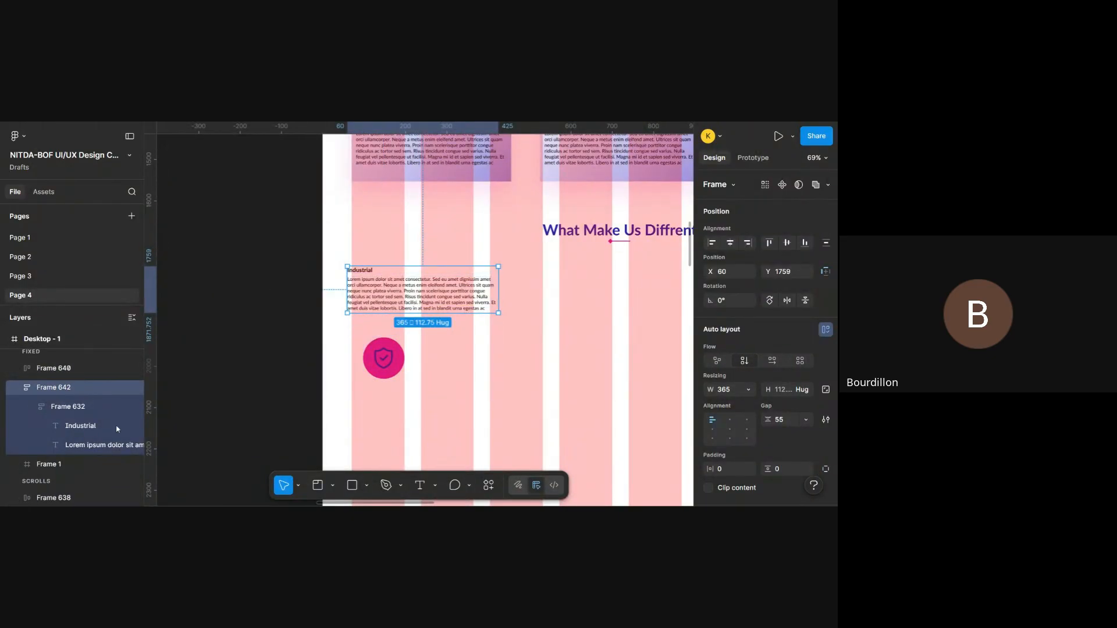
left_click(73, 413)
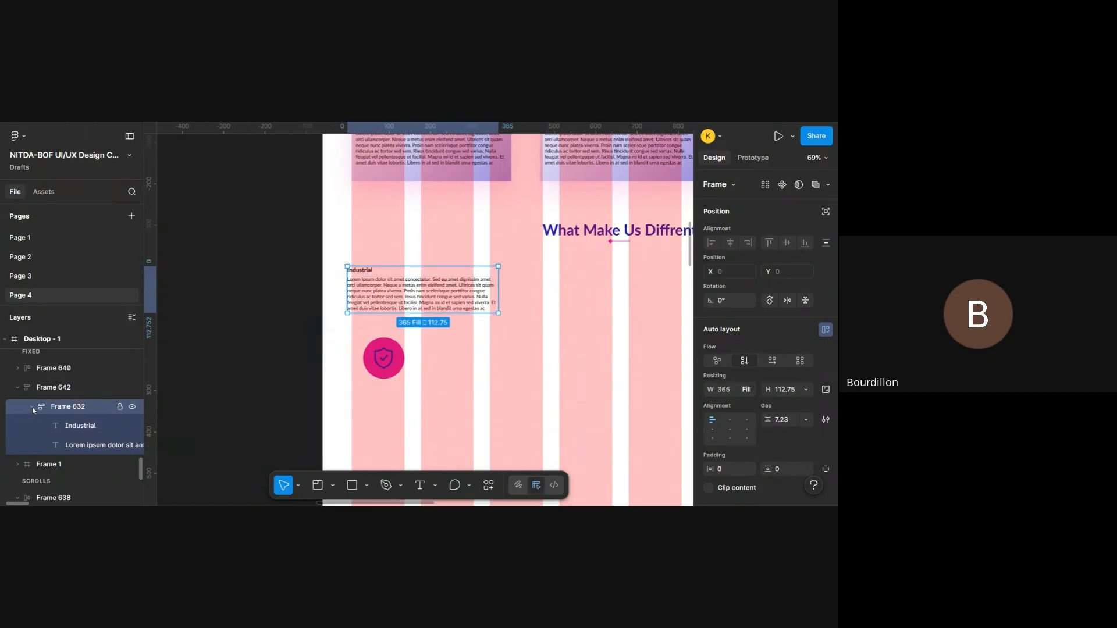
left_click(32, 407)
left_click_drag(64, 411, 65, 380)
left_click(71, 410)
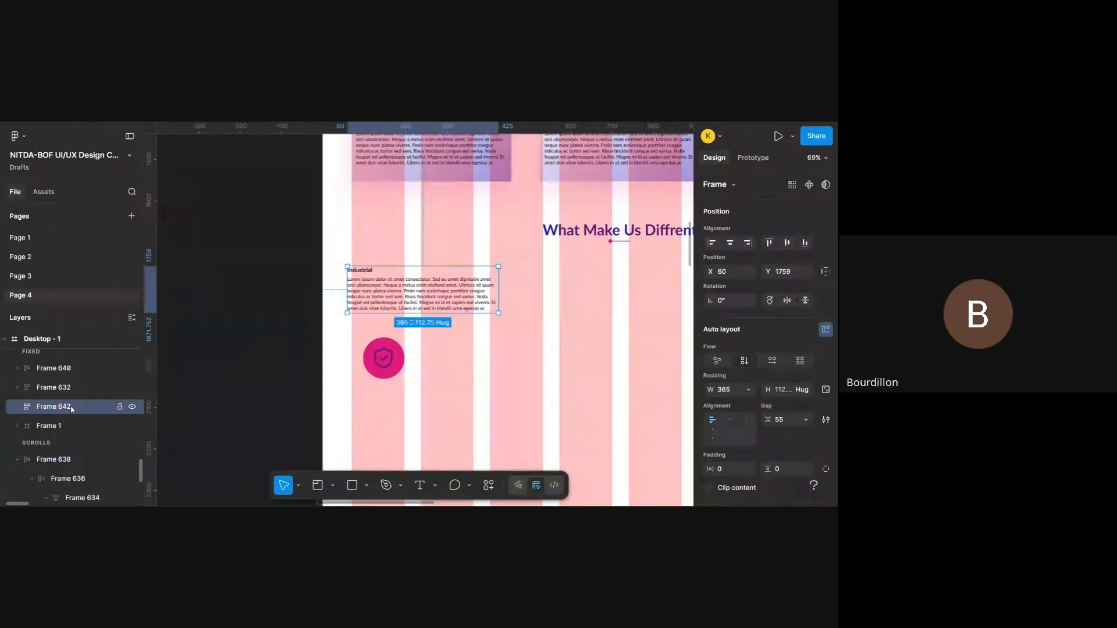
key("Delete")
- Combine the shield circle's Frame 640 and the Industrial text's Frame 632 into one auto layout frame
left_click(54, 390)
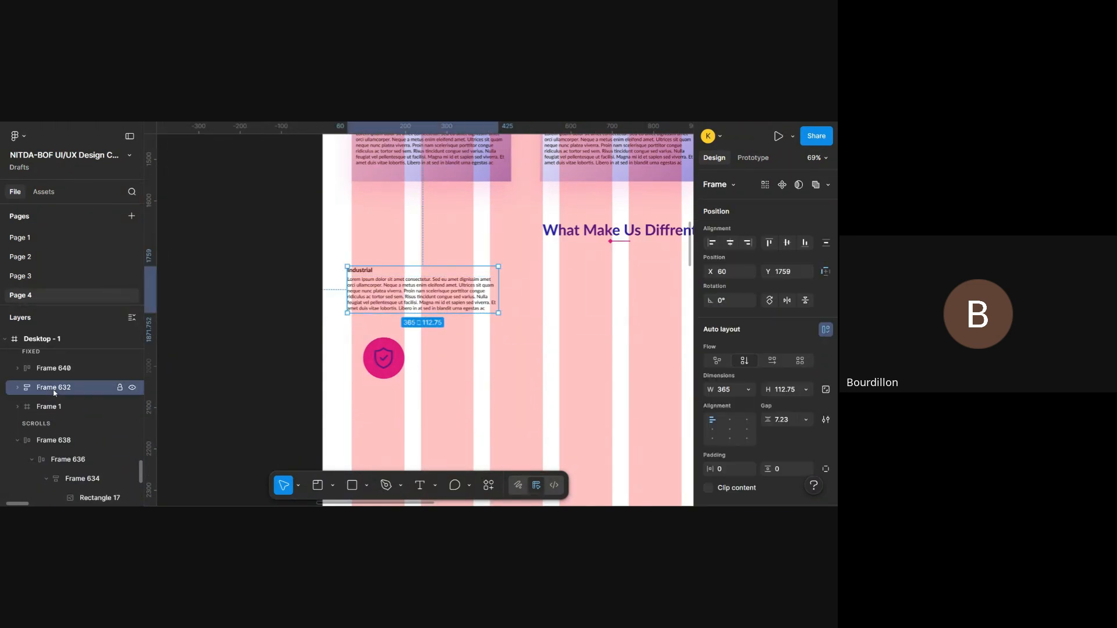
left_click(72, 369)
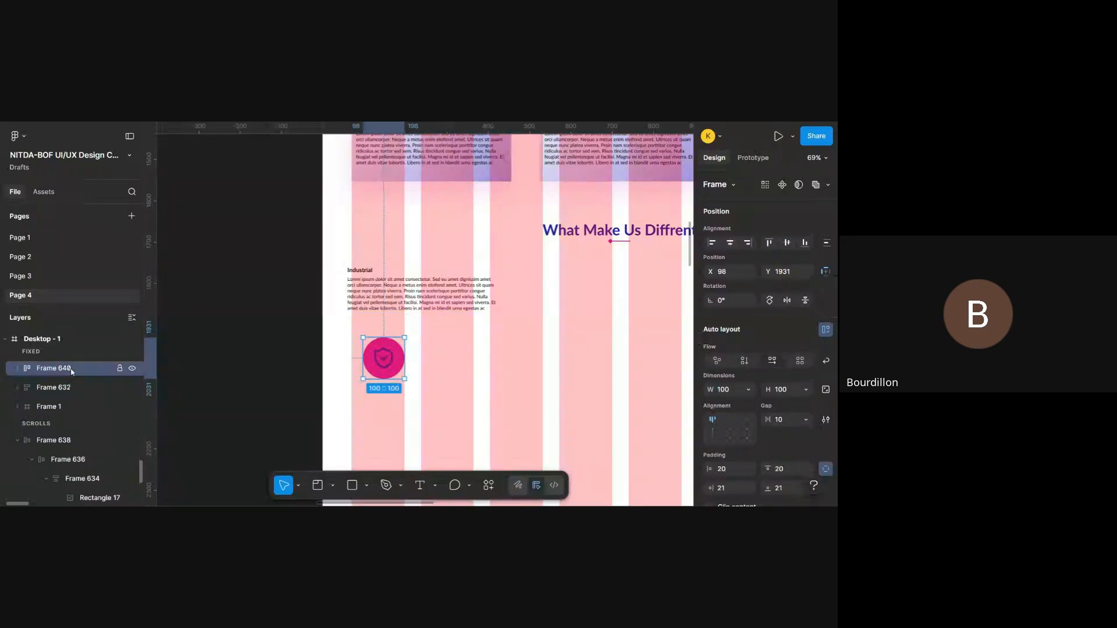
left_click(84, 384, "shift")
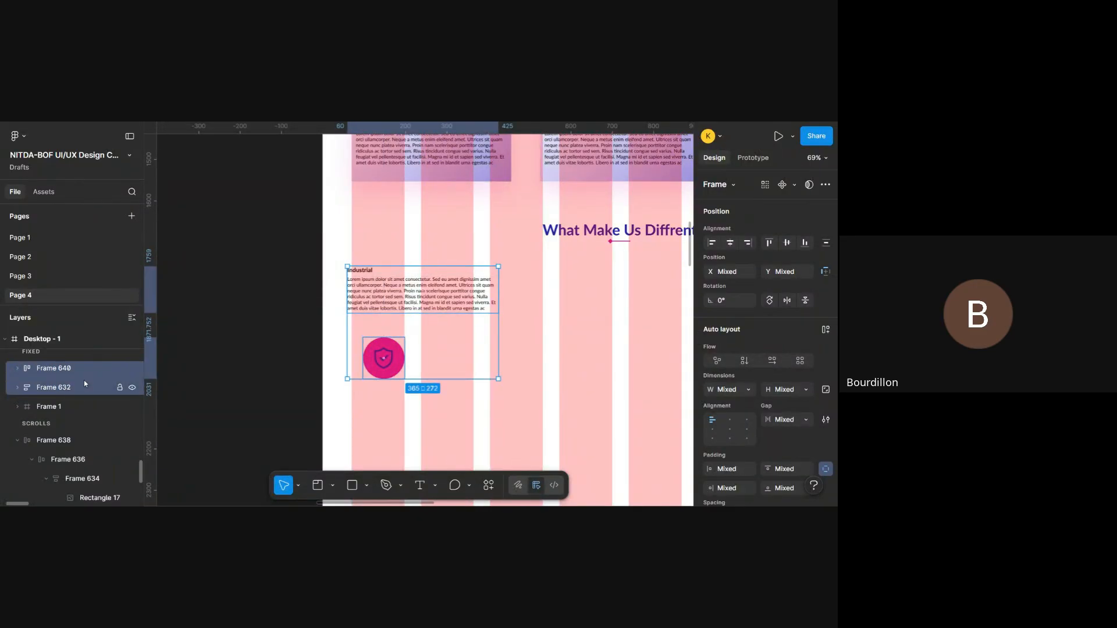
key("shift+a")
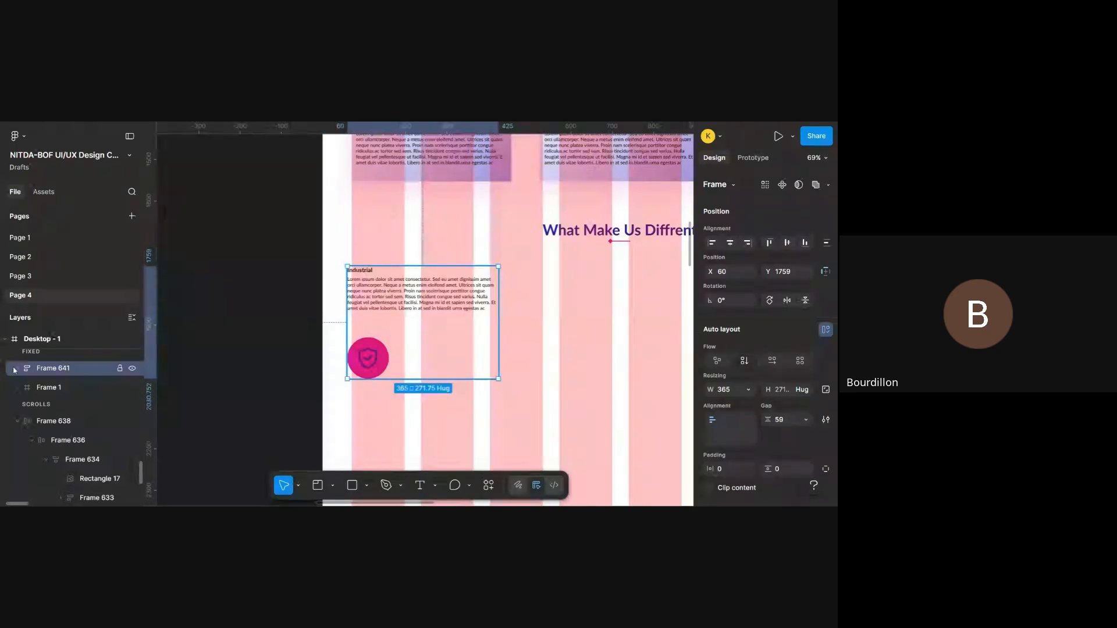
- Reorder the new auto layout frame so the shield circle, Frame 640, sits above the Industrial text, Frame 632
left_click(14, 370)
left_click(60, 407)
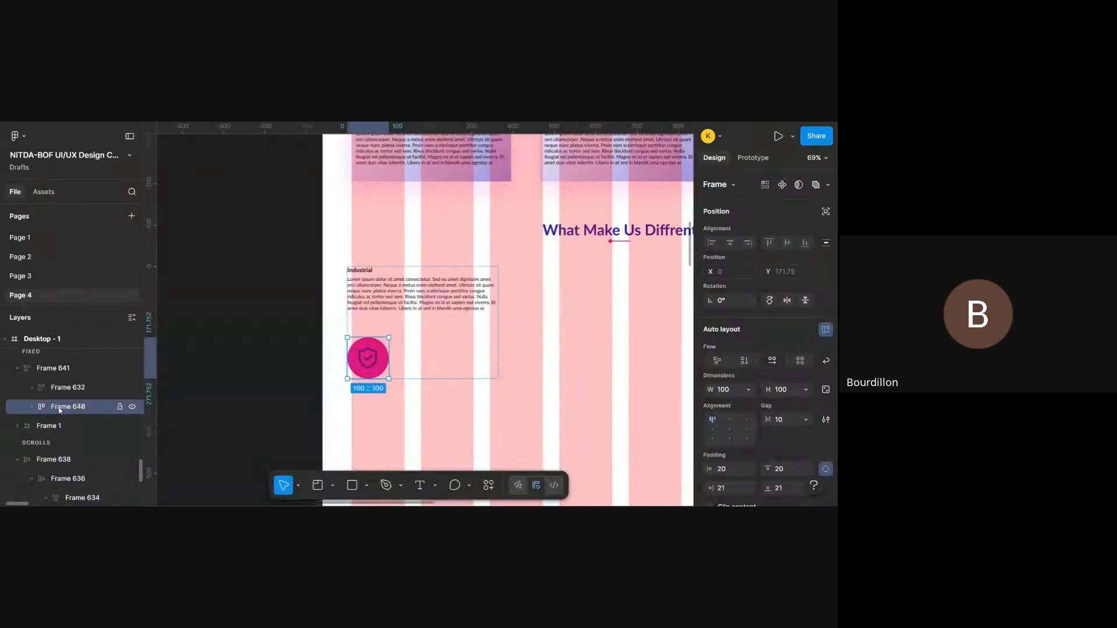
left_click_drag(60, 410, 76, 381)
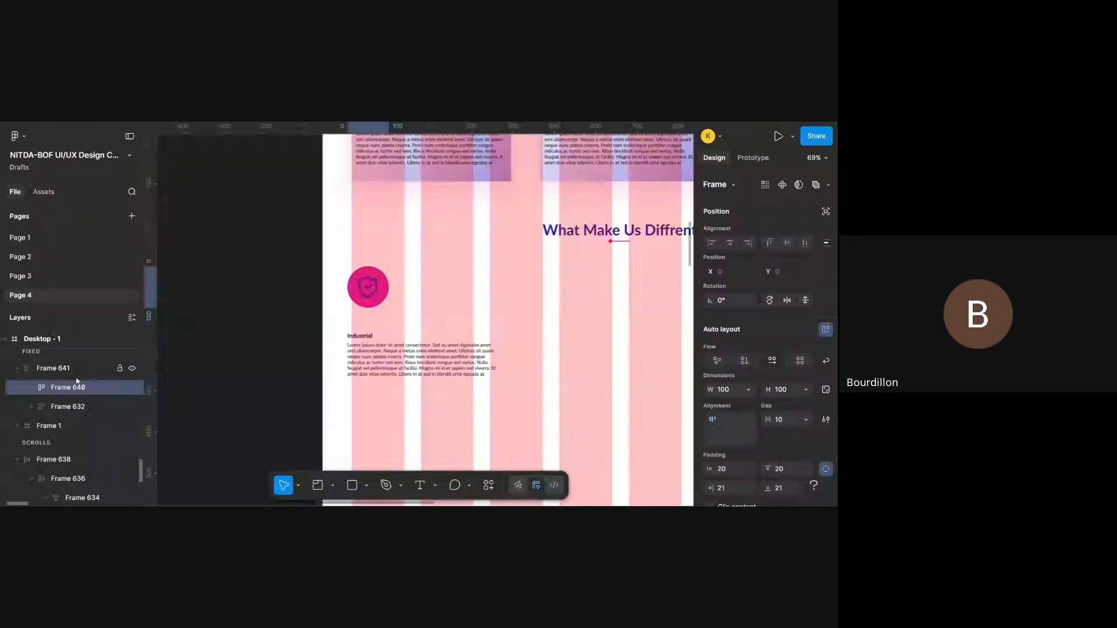
- Place the icon-and-text frame at X 70, Y 1778 and set its auto layout gap to 20
scroll(429, 316, "right", 2)
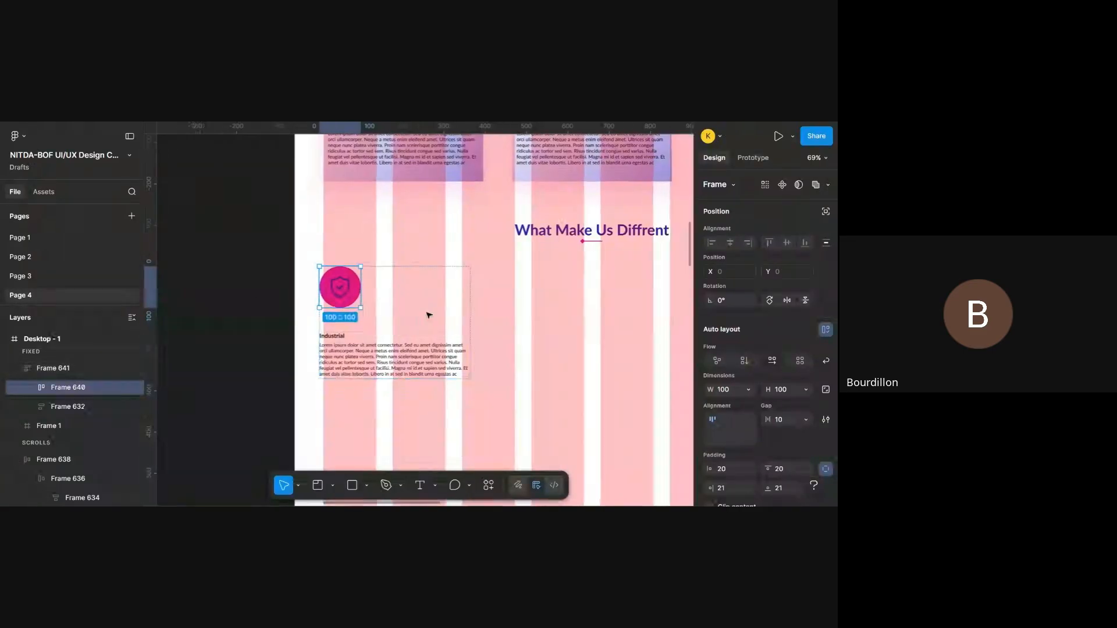
scroll(428, 315, "right", 2)
scroll(428, 314, "up", 1)
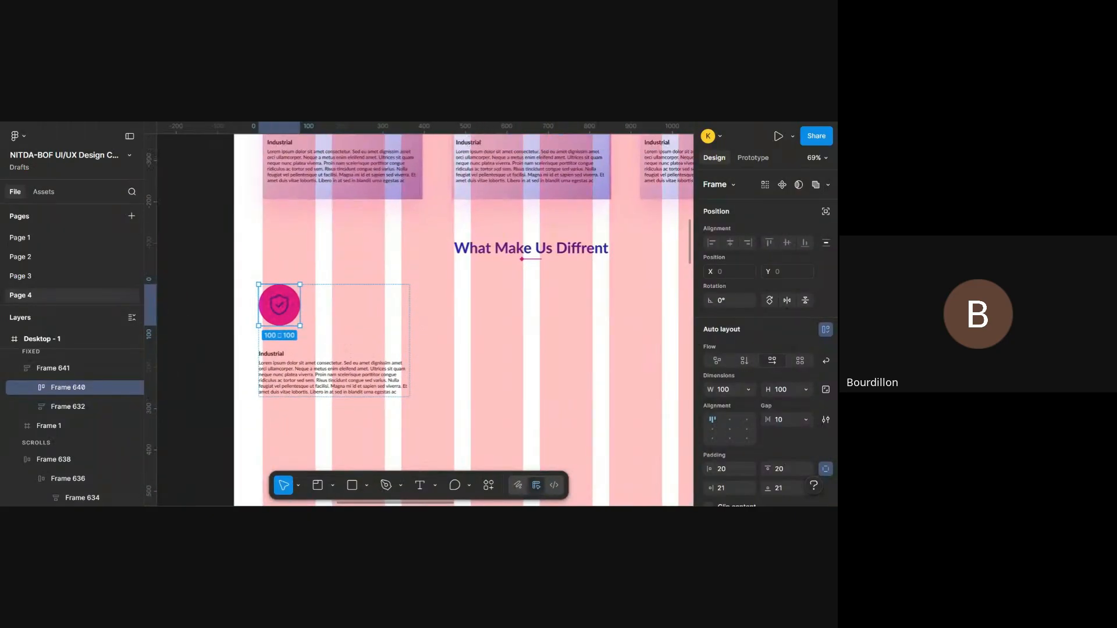
left_click(365, 339)
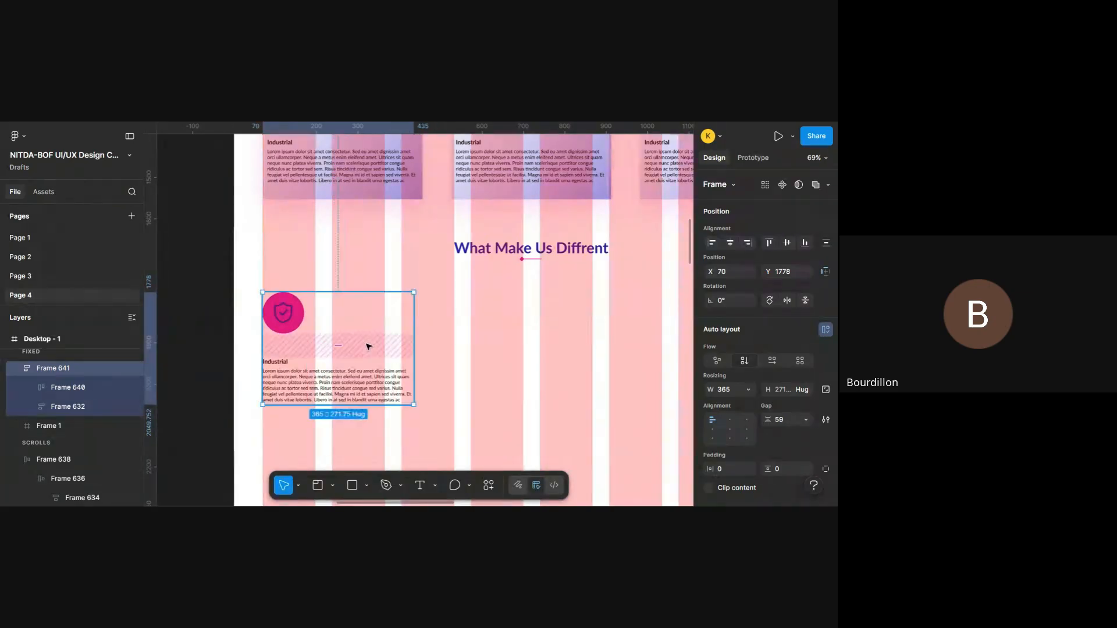
scroll(774, 372, "down", 1)
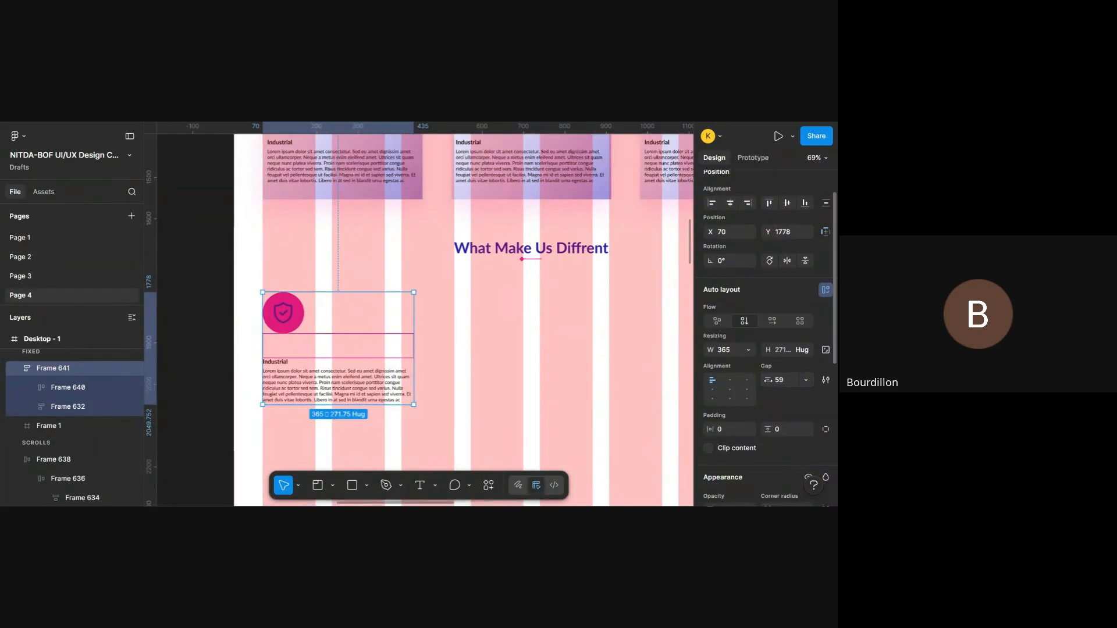
left_click_drag(770, 380, 721, 389)
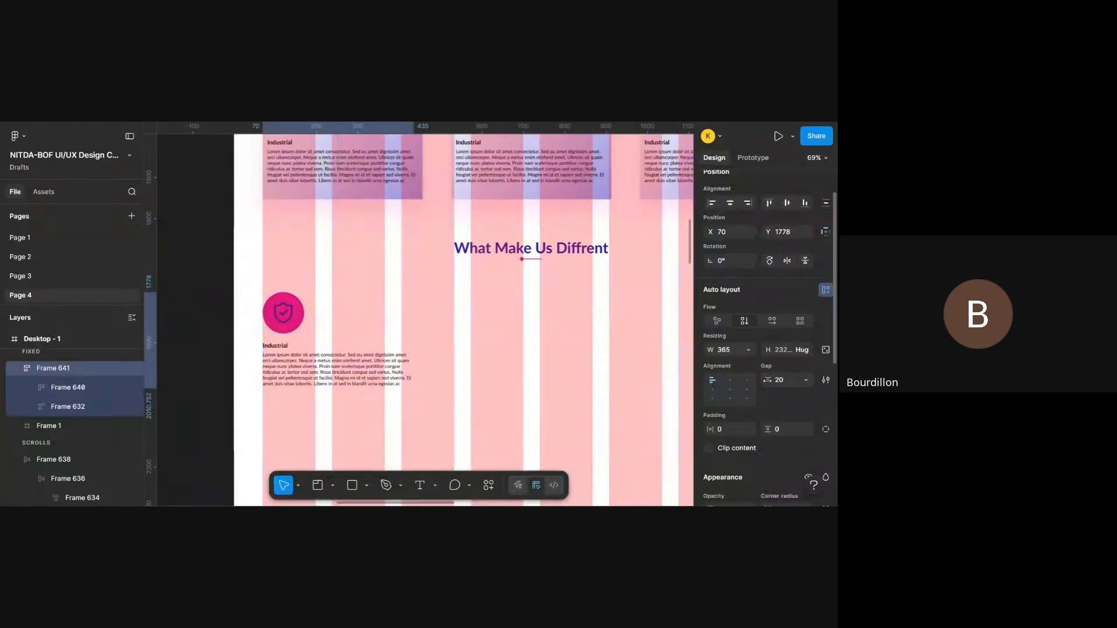
- Resize the icon-and-text frame to 335 wide and 252 high
scroll(589, 360, "down", 5)
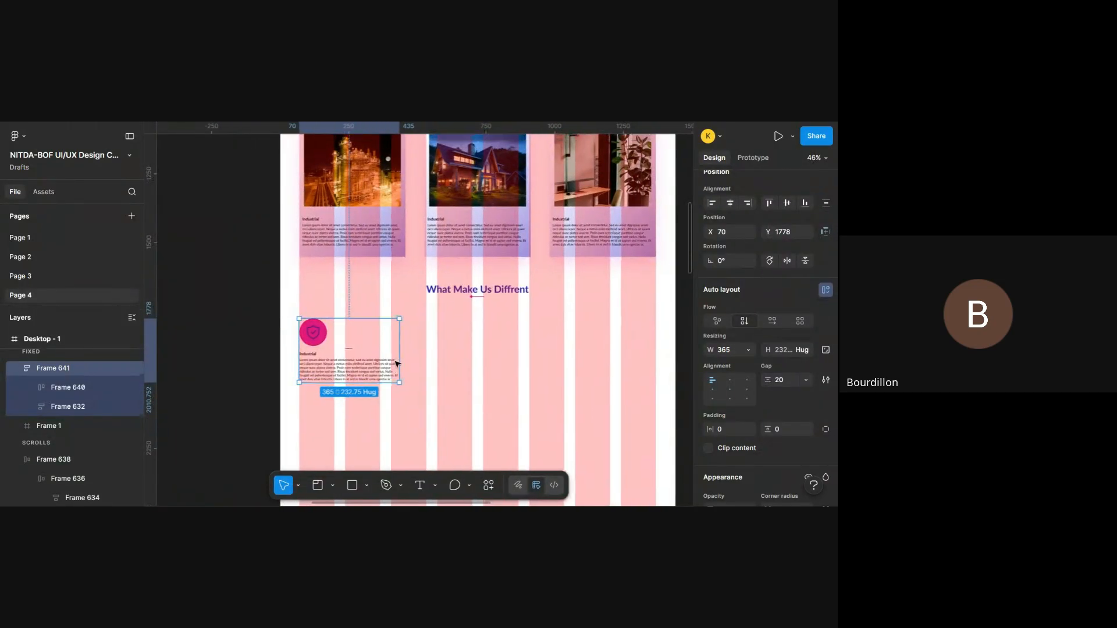
scroll(394, 355, "up", 5)
mouse_move(396, 348)
left_mouse_down()
mouse_move(378, 348)
mouse_move(388, 349)
left_mouse_up()
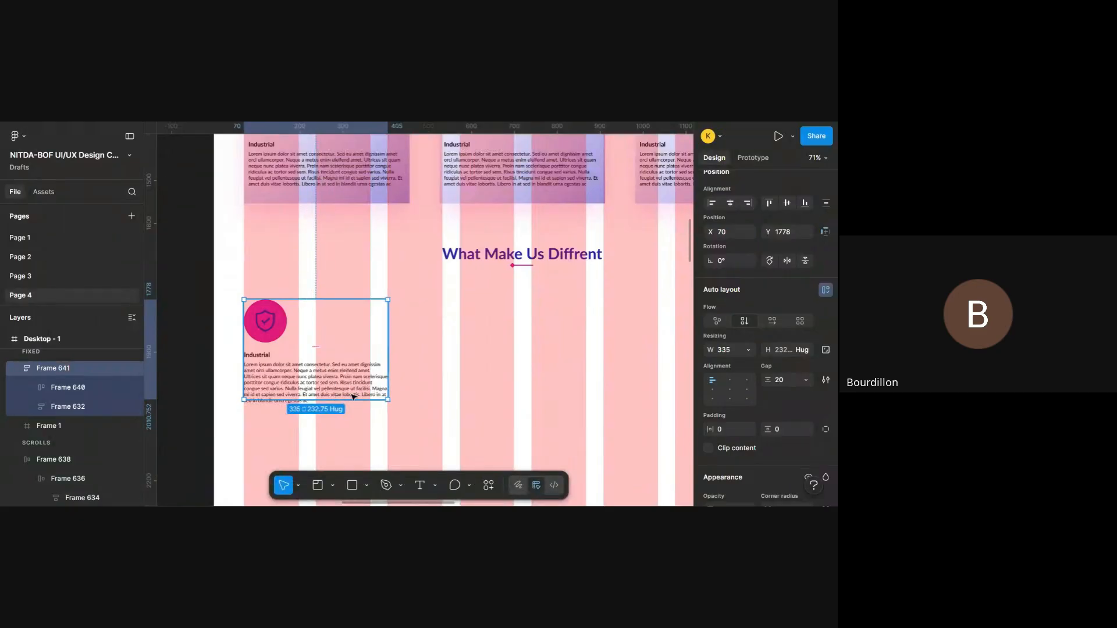
left_click_drag(348, 396, 351, 409)
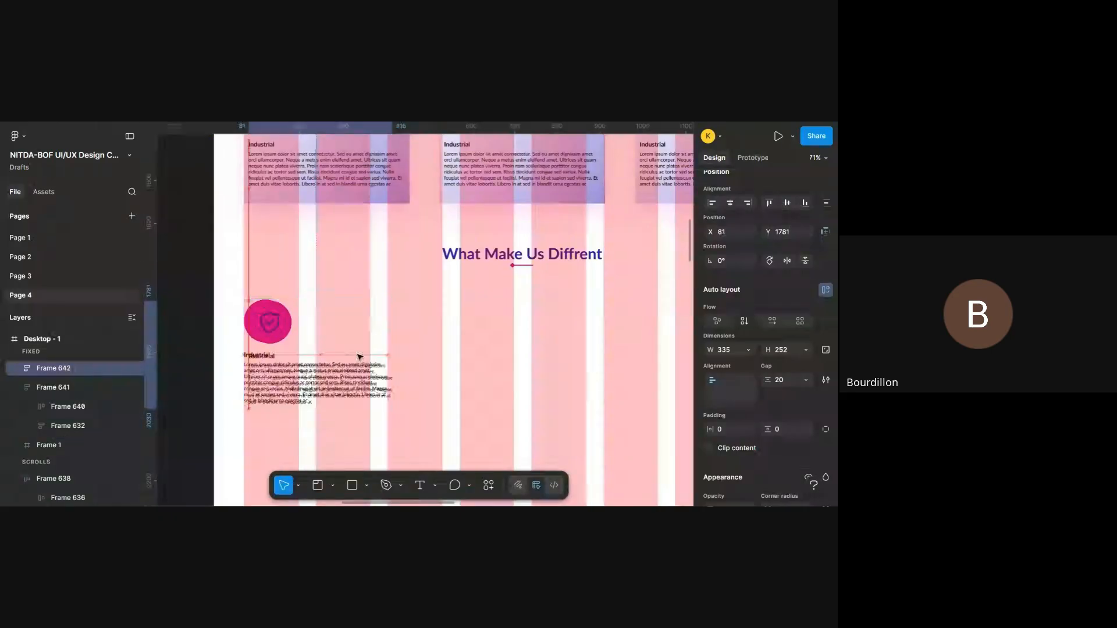
- Place a copy of the feature block beside the original at X 533 and combine both blocks into a horizontal auto layout row
left_click_drag(361, 356, 545, 349)
left_click(359, 373, "shift")
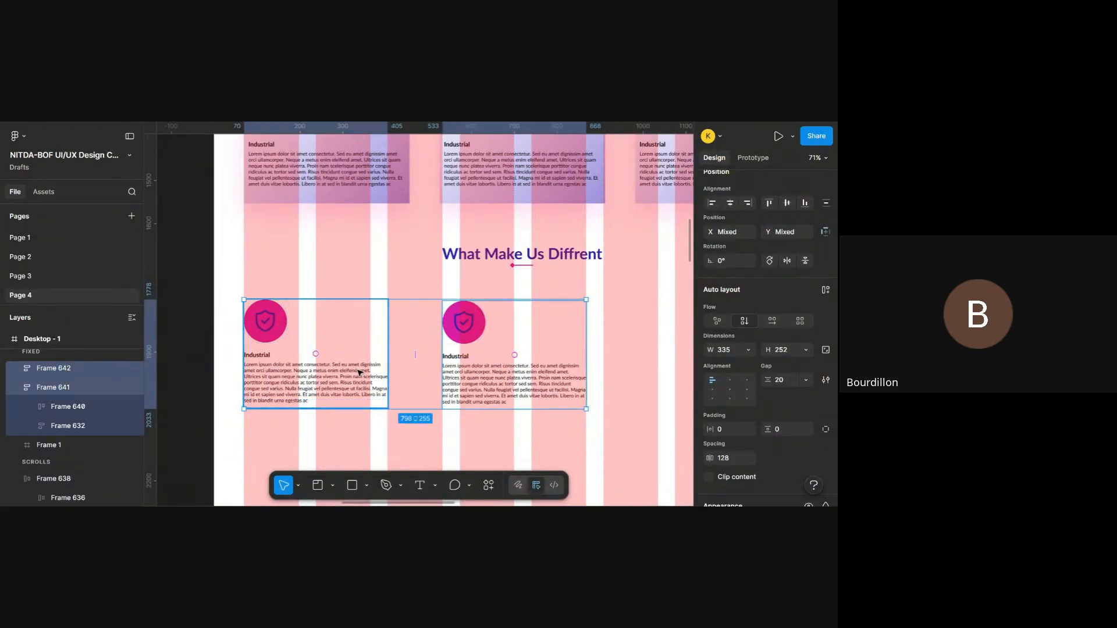
key("shift+a")
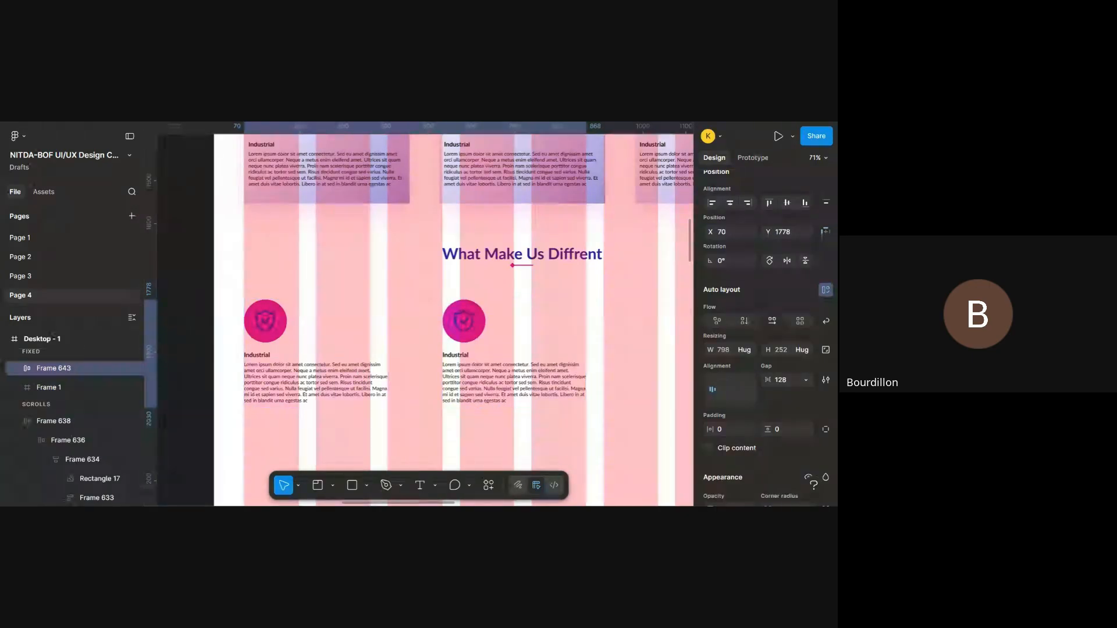
- Duplicate the second feature block inside the row to add a third one, and select the whole row
scroll(359, 373, "right", 3)
scroll(358, 373, "up", 3)
scroll(357, 373, "down", 5)
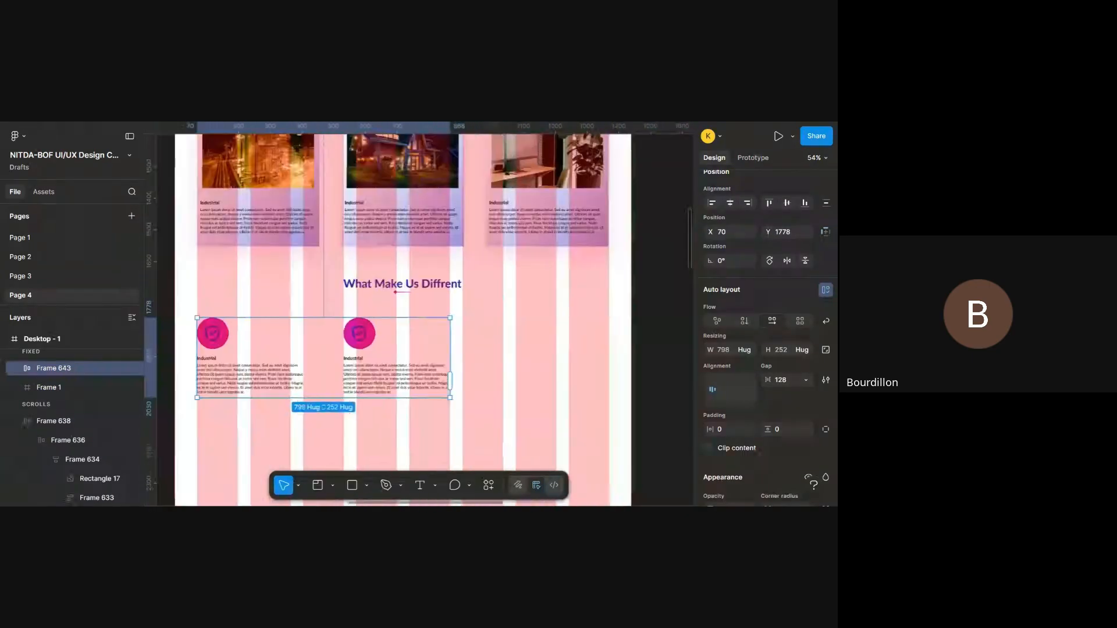
double_click(398, 367)
key("ctrl+d")
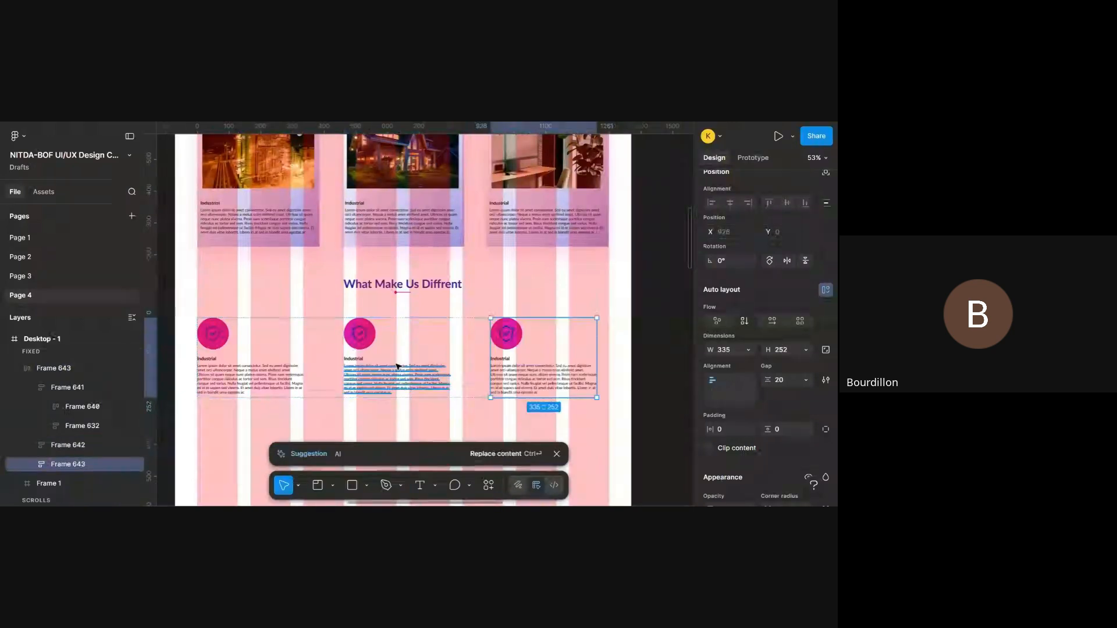
left_click(508, 414)
left_click(529, 375)
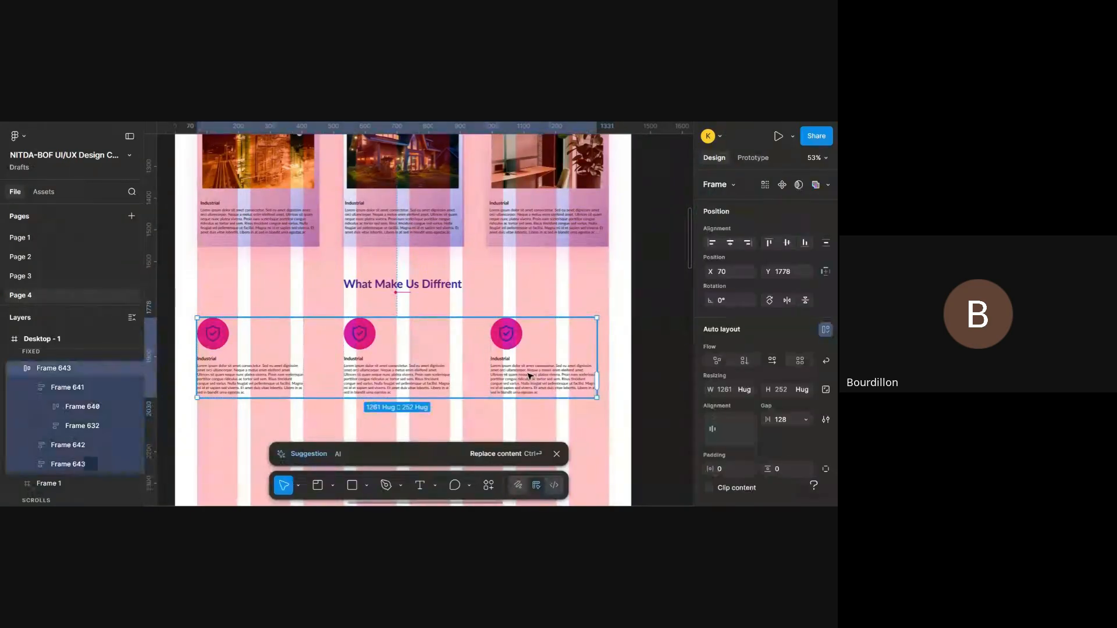
- Set the horizontal gap of the three-block feature row to 153, hide the layout guides and deselect the row
scroll(790, 363, "down", 3)
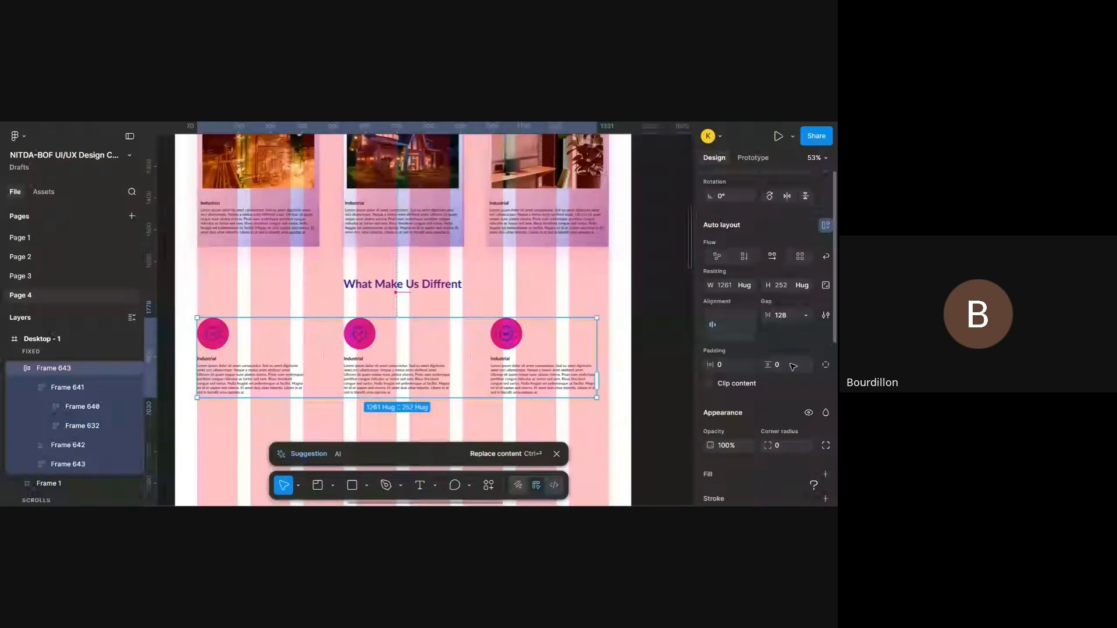
scroll(489, 340, "down", 10)
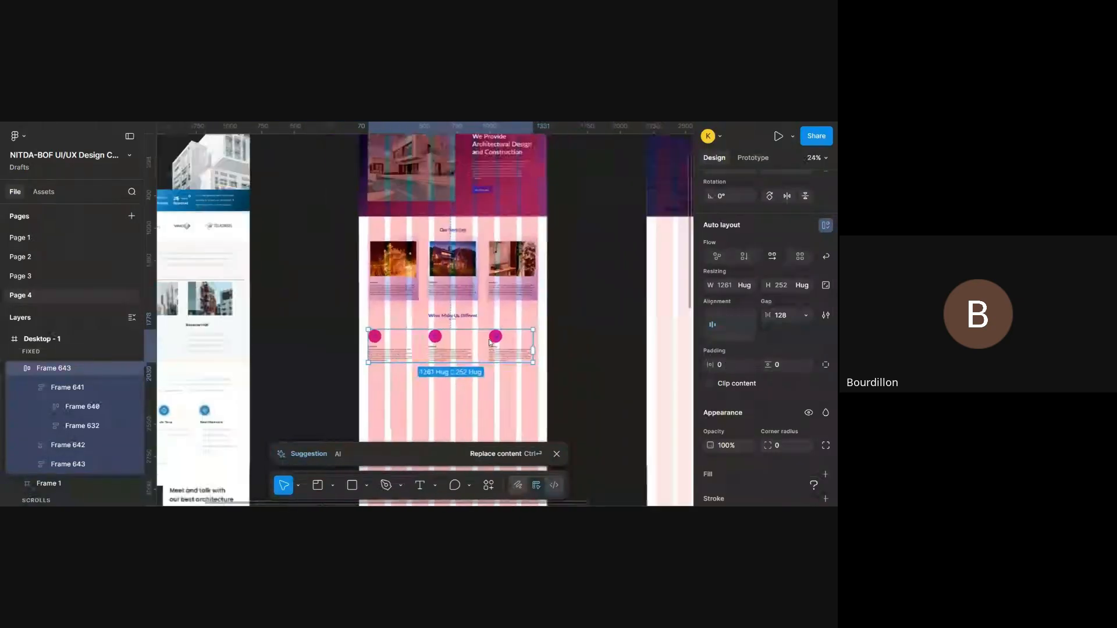
scroll(488, 337, "up", 9)
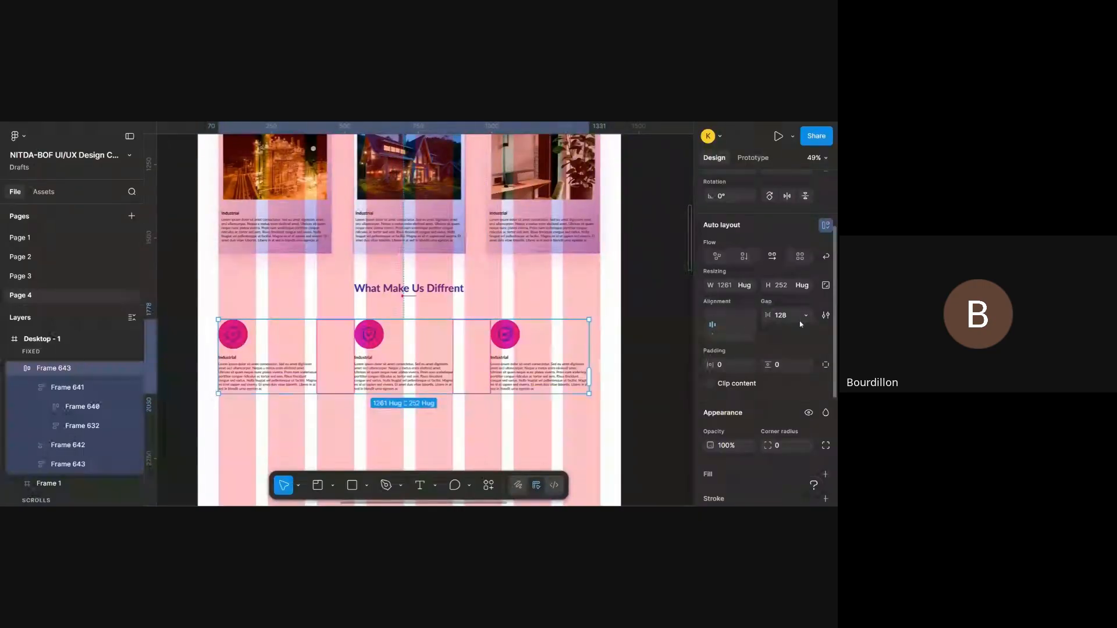
scroll(799, 320, "down", 2)
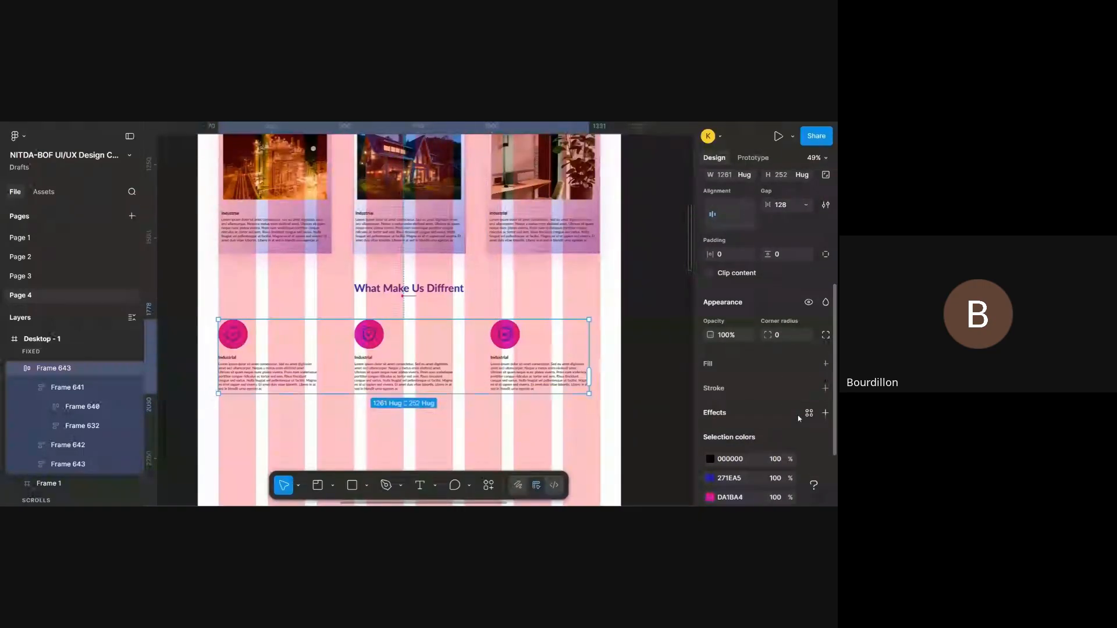
scroll(802, 414, "up", 2)
left_click_drag(769, 291, 796, 286)
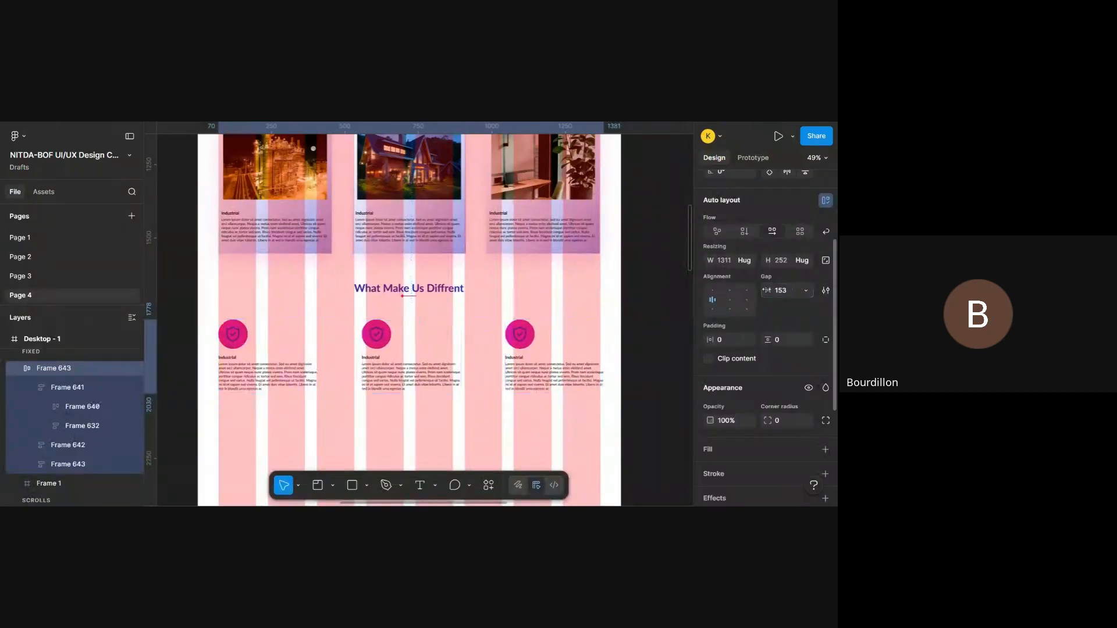
key("ctrl+shift+4")
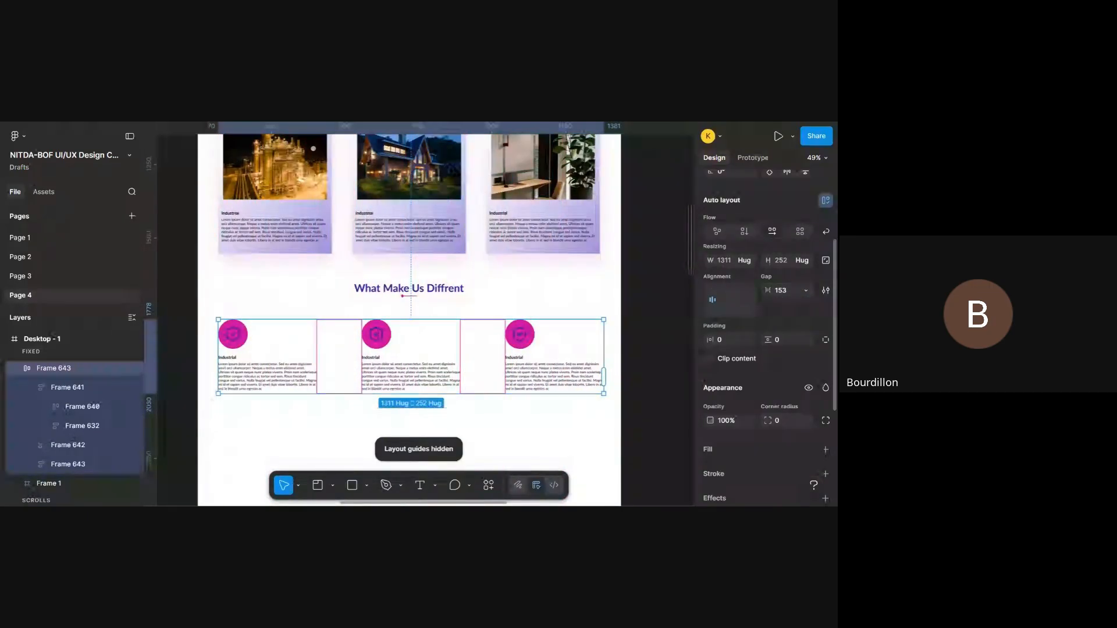
left_click(636, 330)
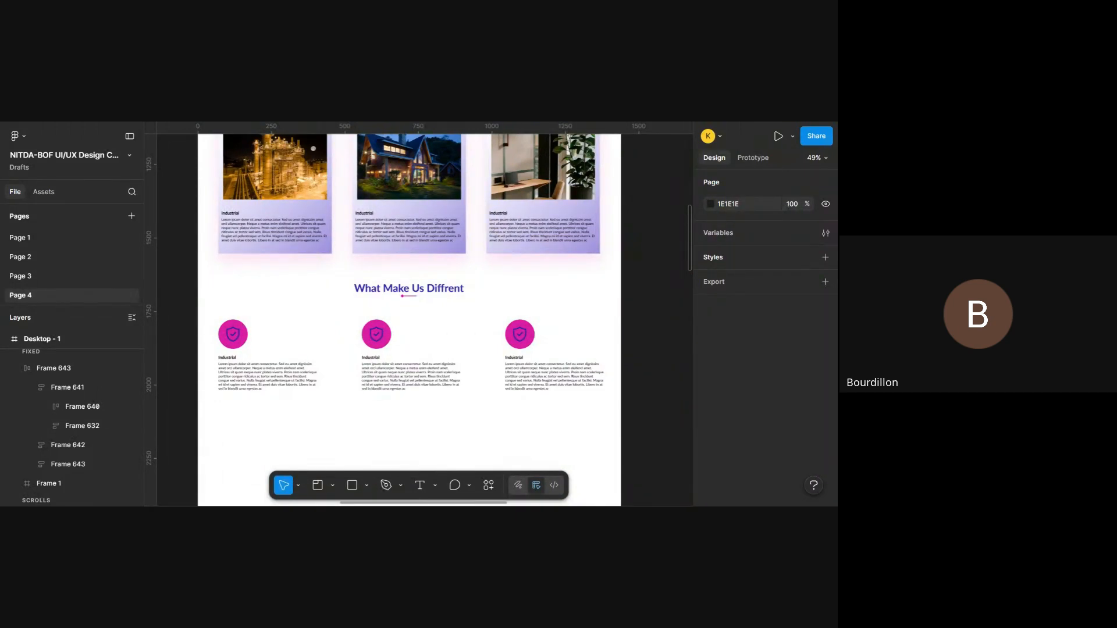
- Check the "What Make Us Diffrent" section in the prototype preview and return to the design file
key("ctrl+Tab")
scroll(497, 252, "down", 15)
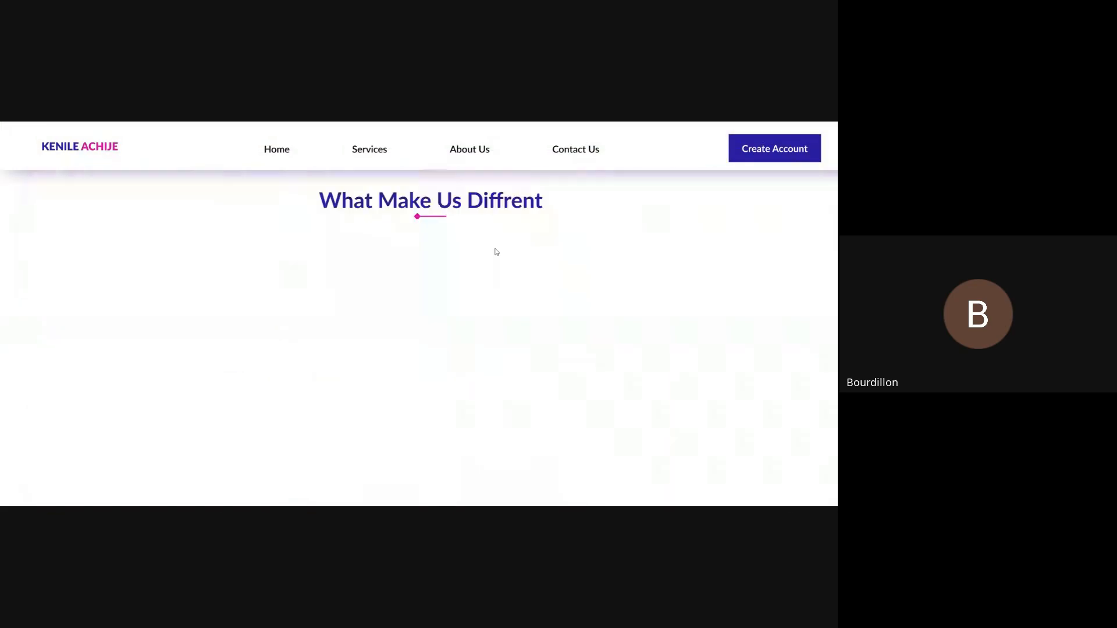
scroll(497, 252, "down", 3)
scroll(496, 252, "up", 15)
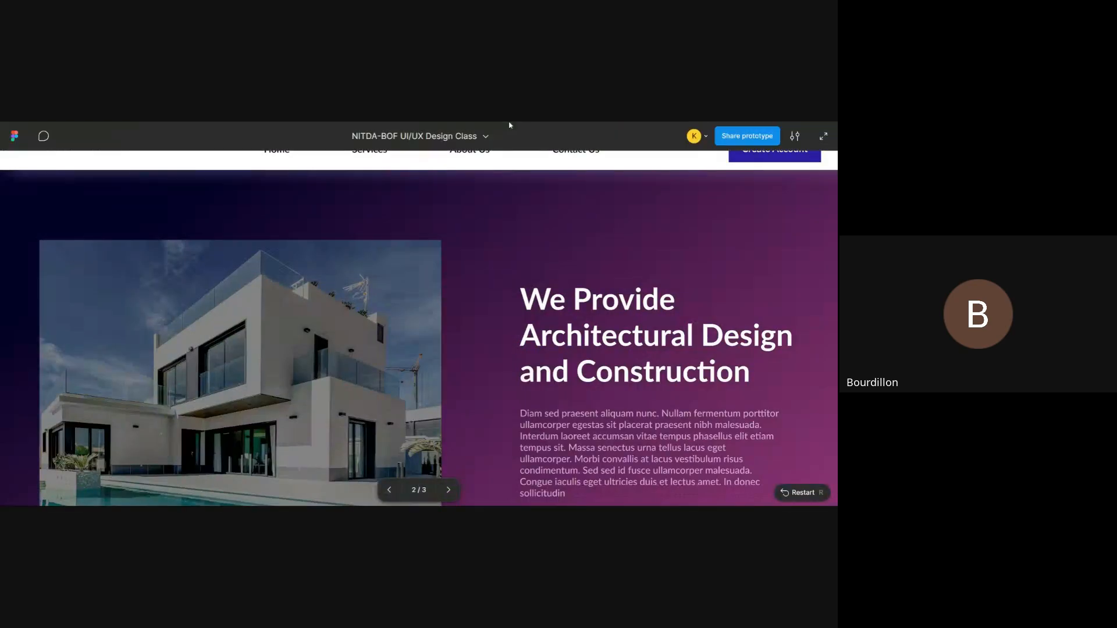
scroll(483, 219, "down", 15)
scroll(485, 220, "up", 3)
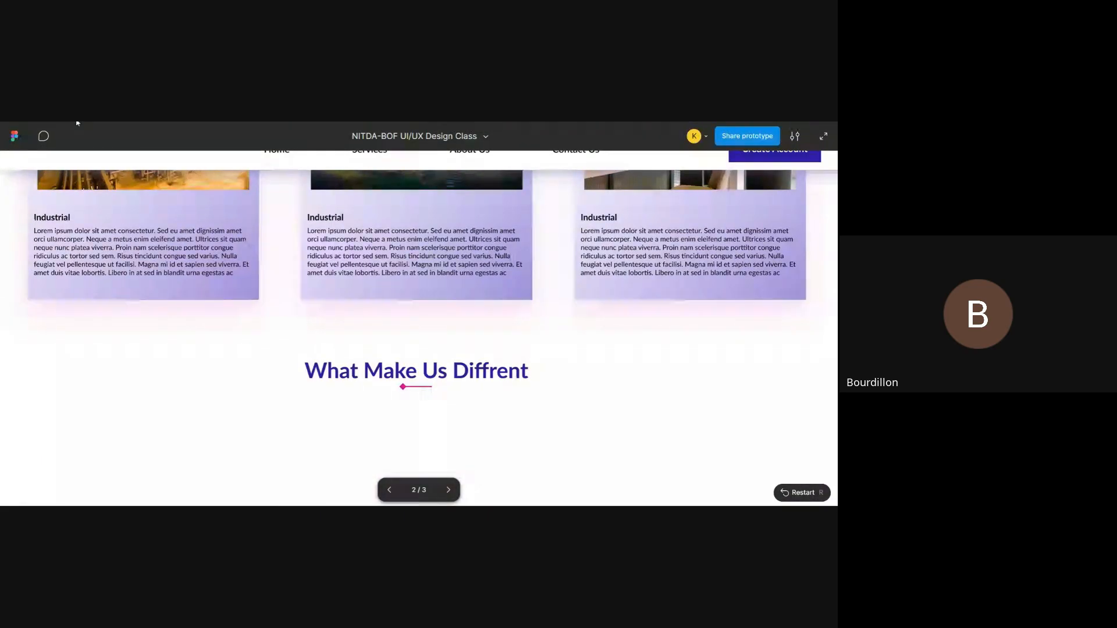
left_click(78, 122)
- Select the three-block feature row in Desktop - 1 and collapse its nested layers
scroll(449, 326, "down", 3)
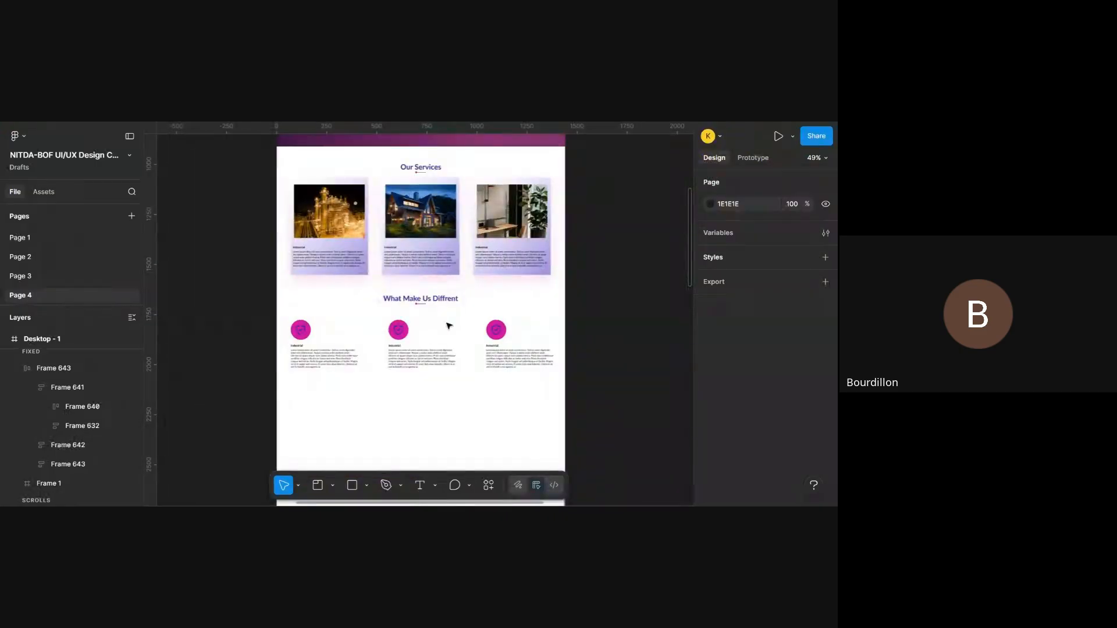
scroll(448, 326, "down", 3)
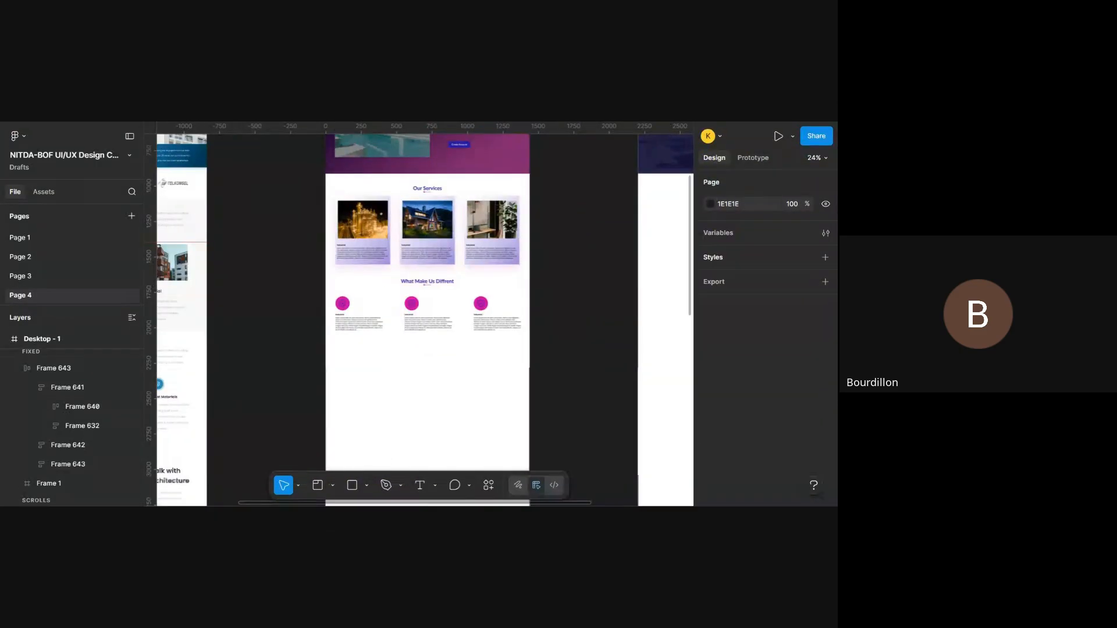
scroll(427, 314, "down", 5)
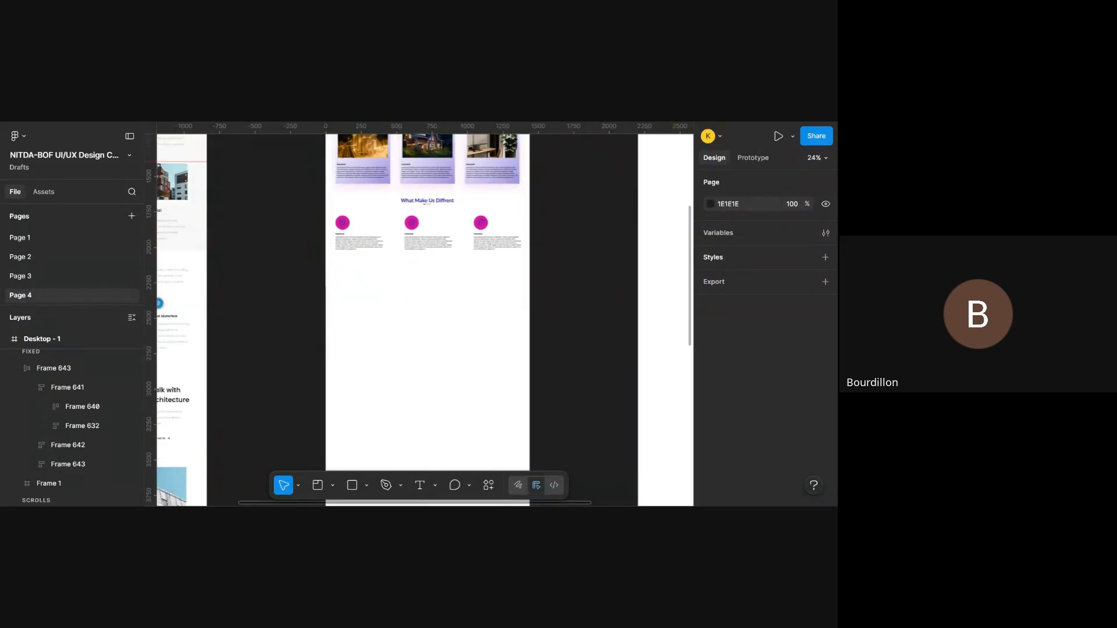
scroll(445, 326, "down", 3)
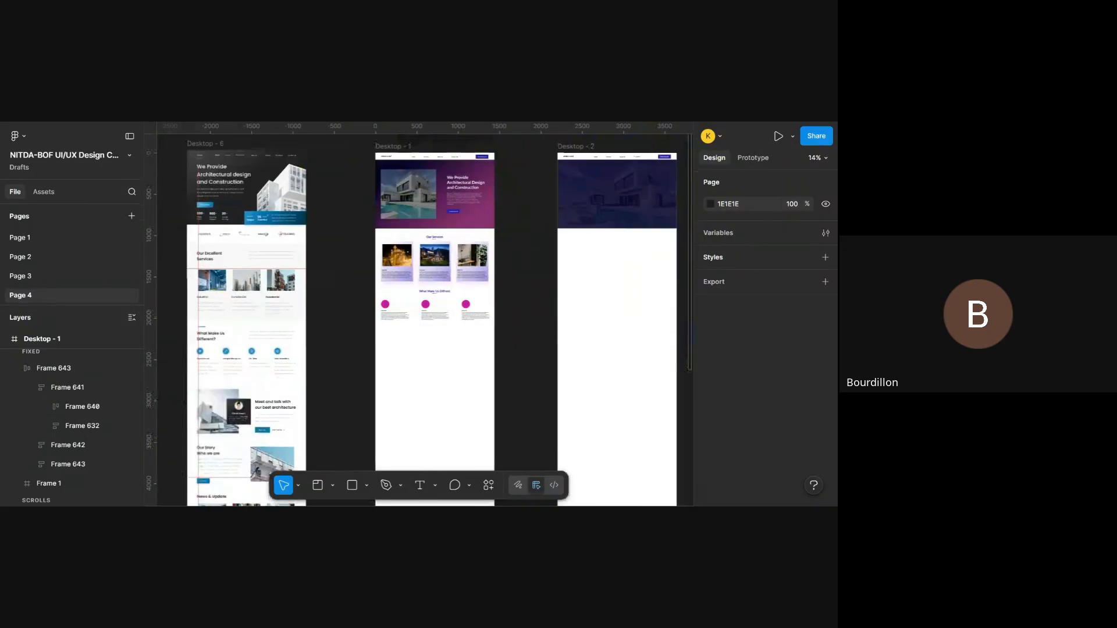
scroll(487, 132, "down", 6)
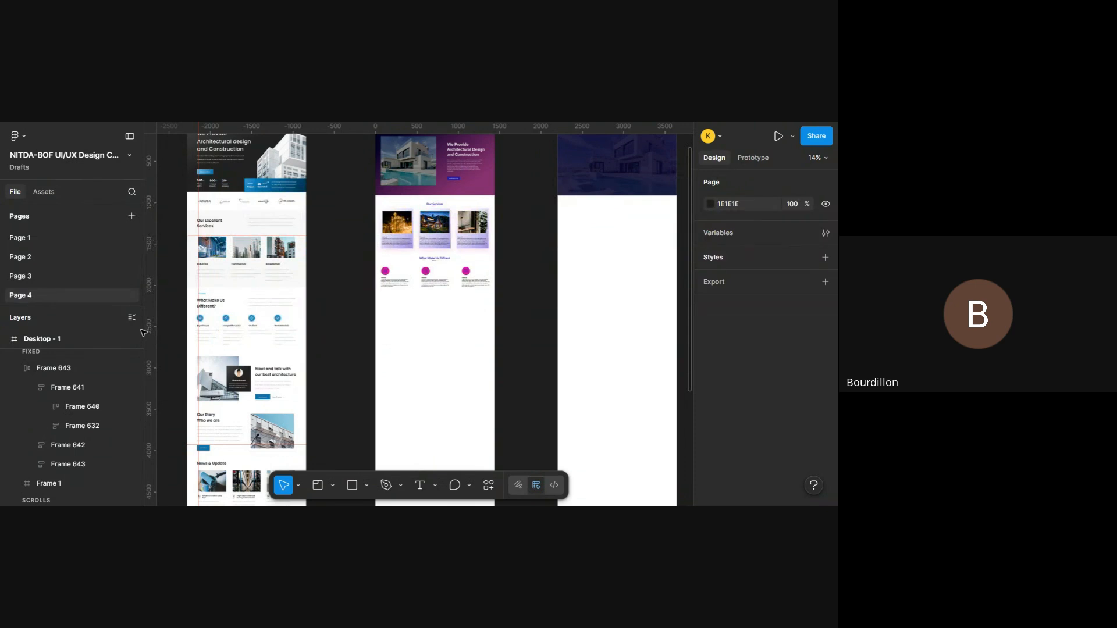
left_click(437, 279)
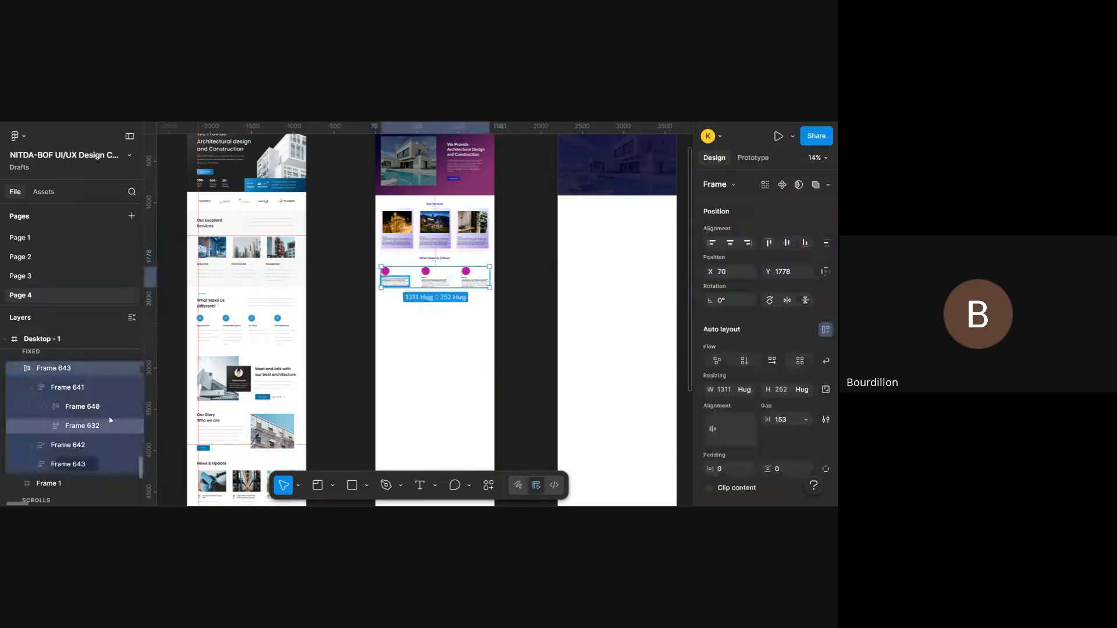
scroll(82, 393, "up", 2)
scroll(82, 393, "down", 1)
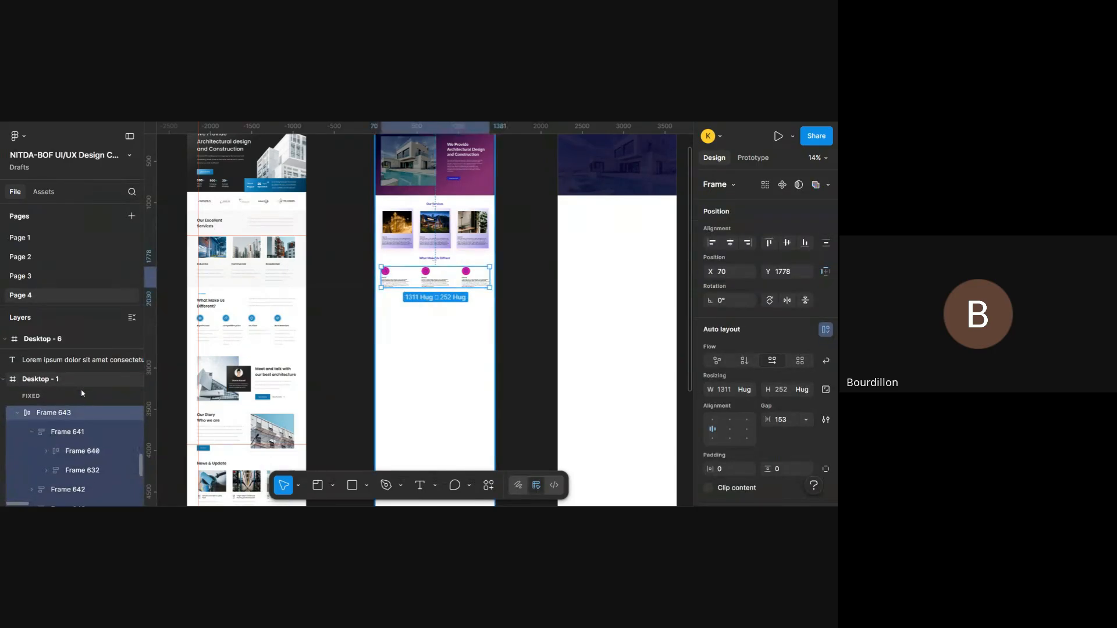
left_click(97, 384)
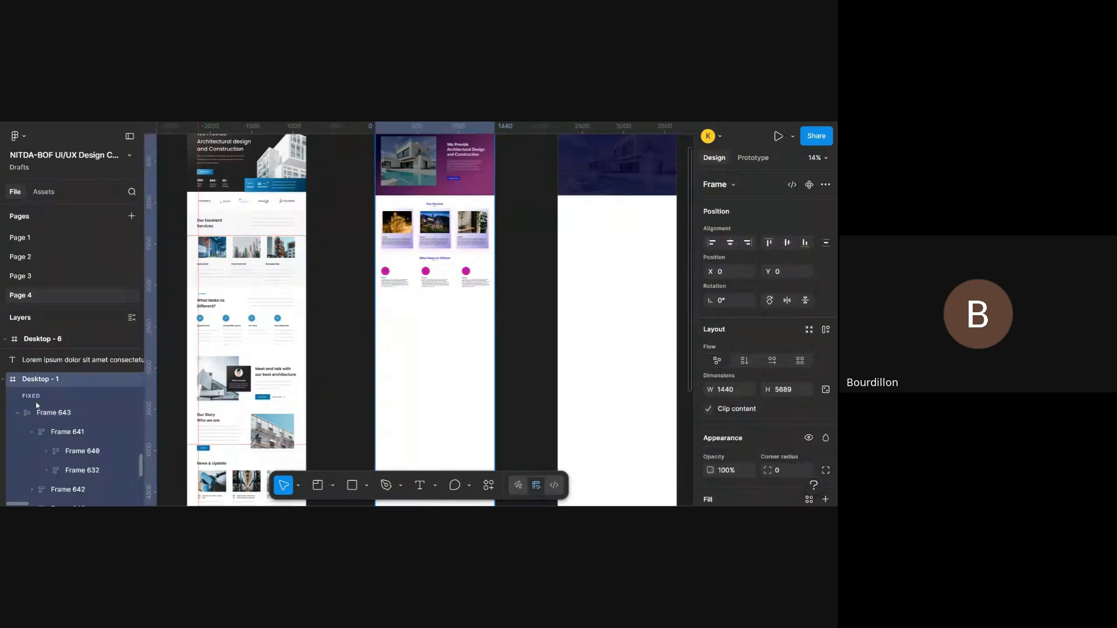
left_click(57, 419)
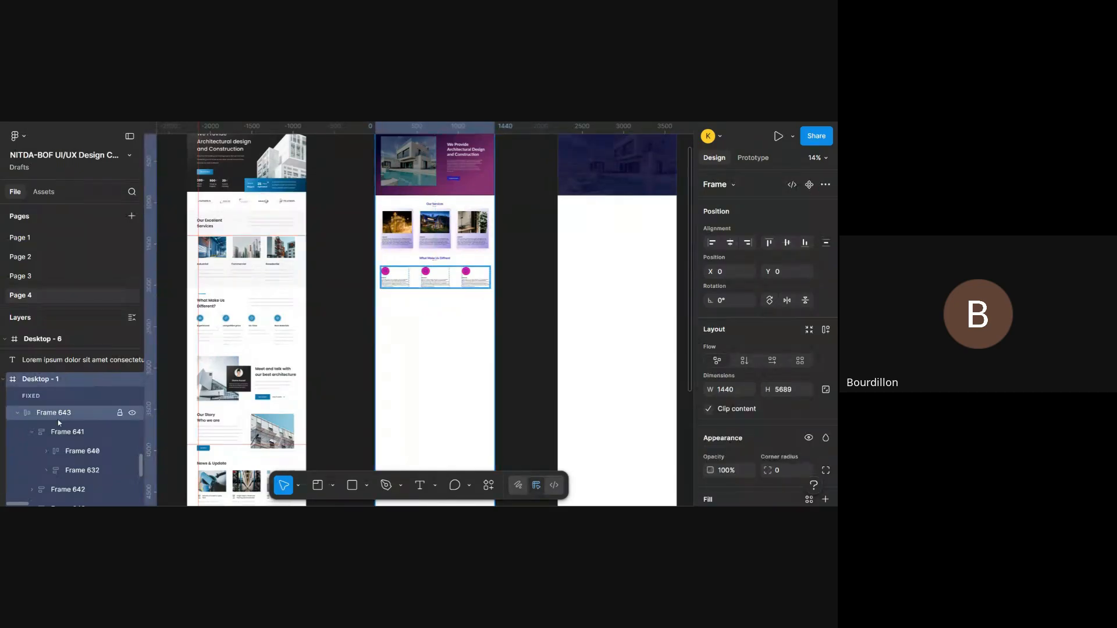
left_click(17, 413)
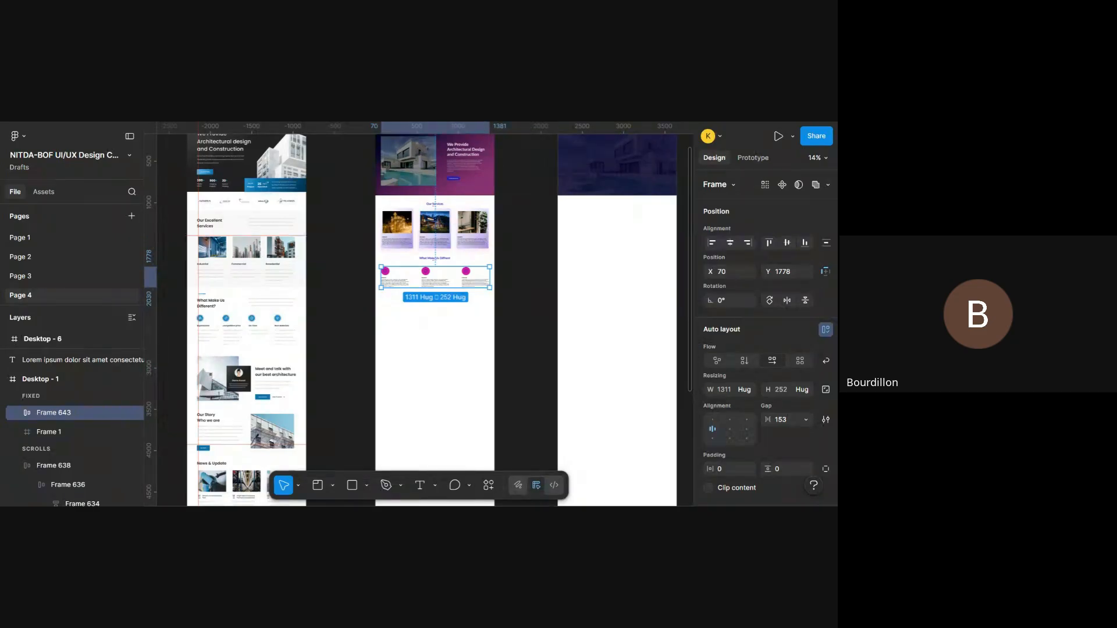
- Move the feature row frame out of the Fixed layers into the Scrolls group, directly above the services card row, Frame 638
left_click(47, 432)
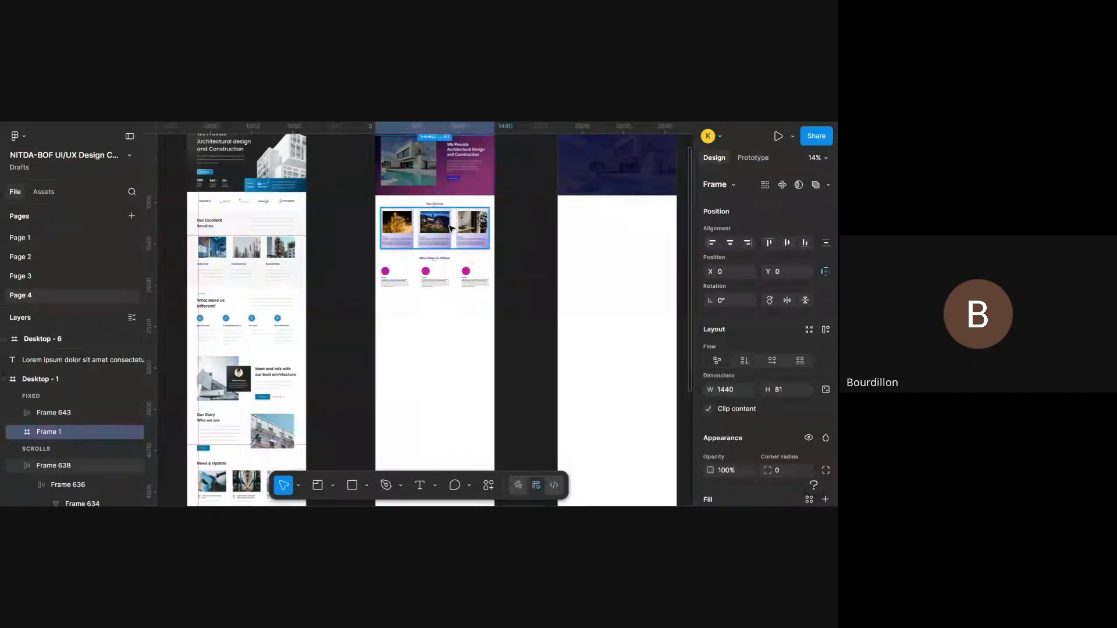
left_click(451, 229)
left_click(449, 277)
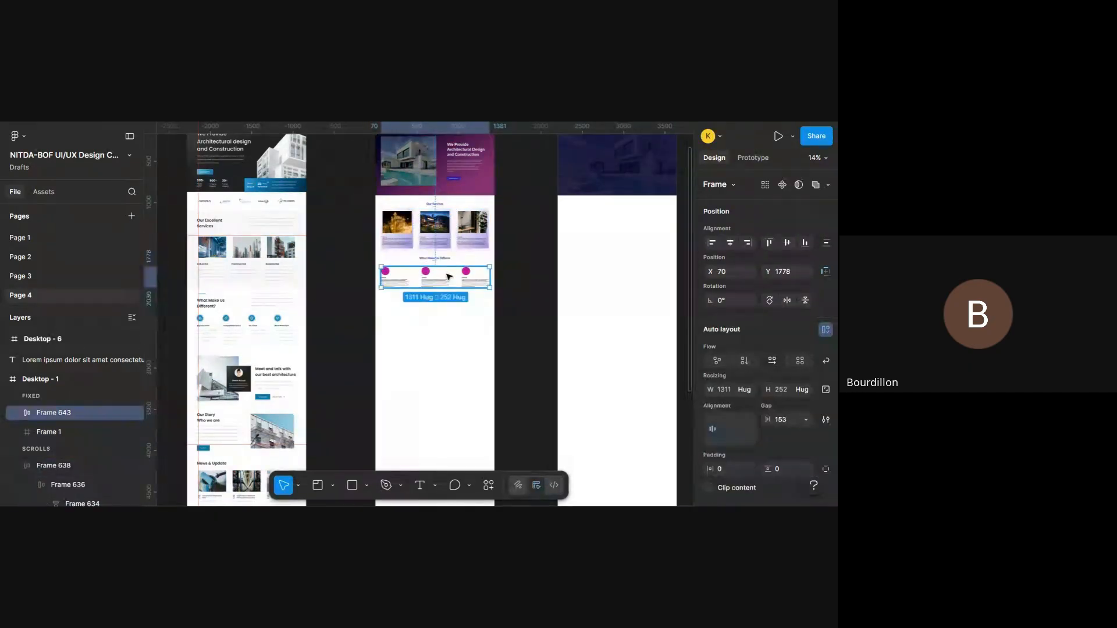
left_click(438, 234)
scroll(88, 384, "down", 1)
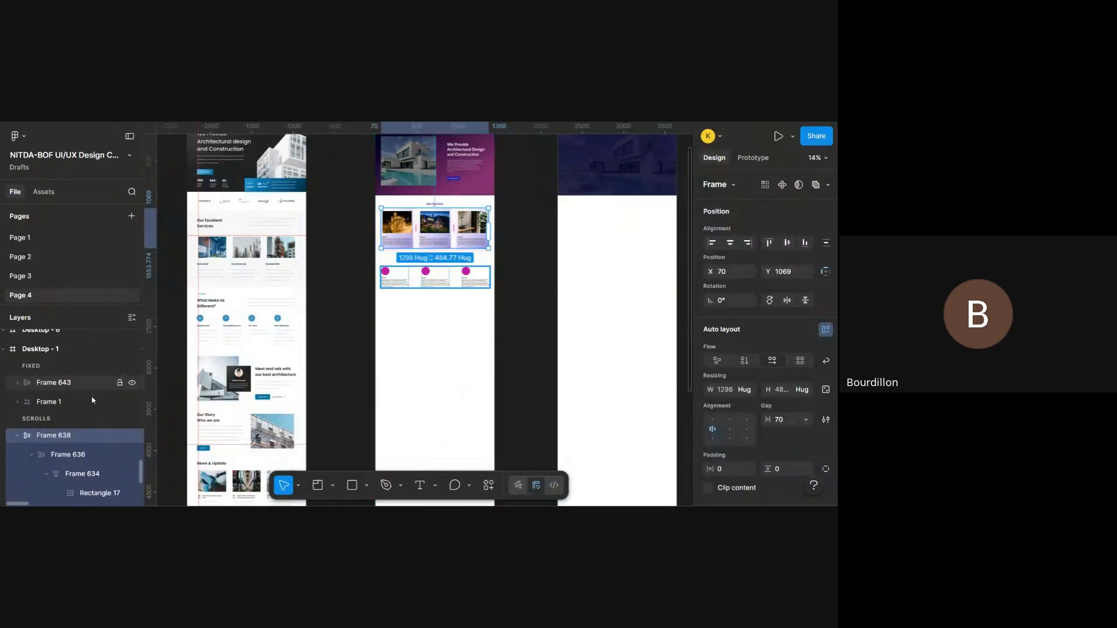
left_click(75, 380)
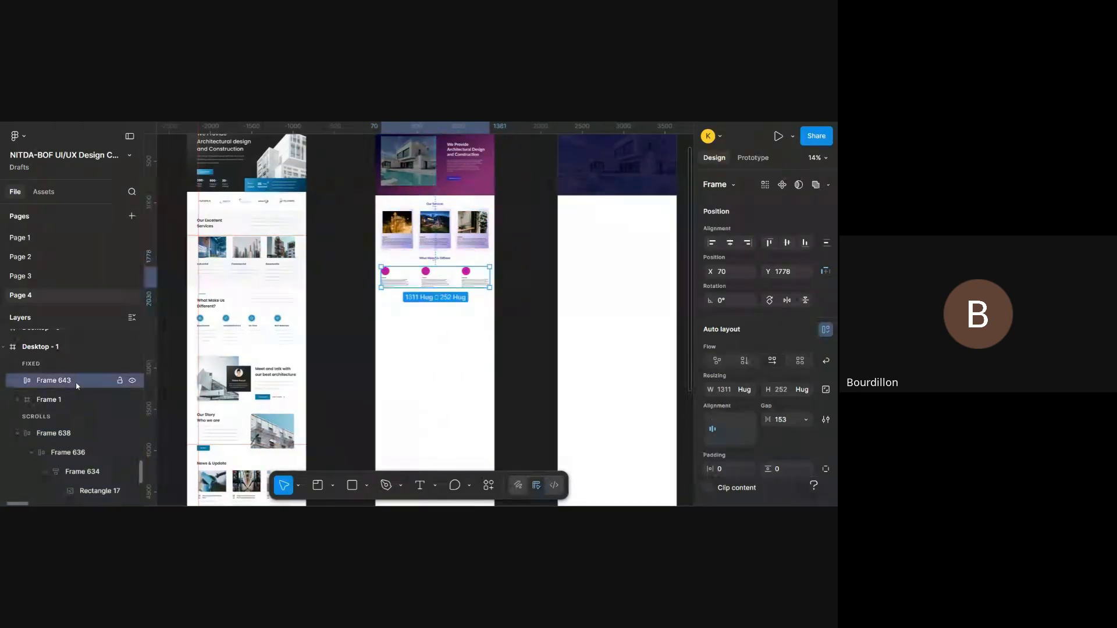
scroll(77, 384, "down", 1)
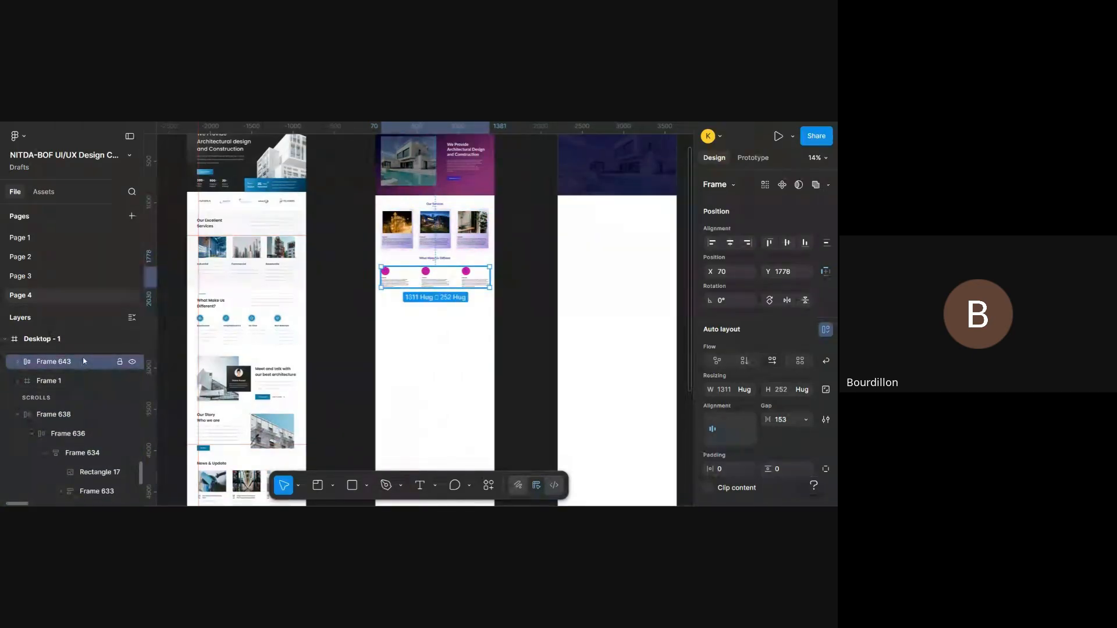
left_click_drag(83, 361, 83, 407)
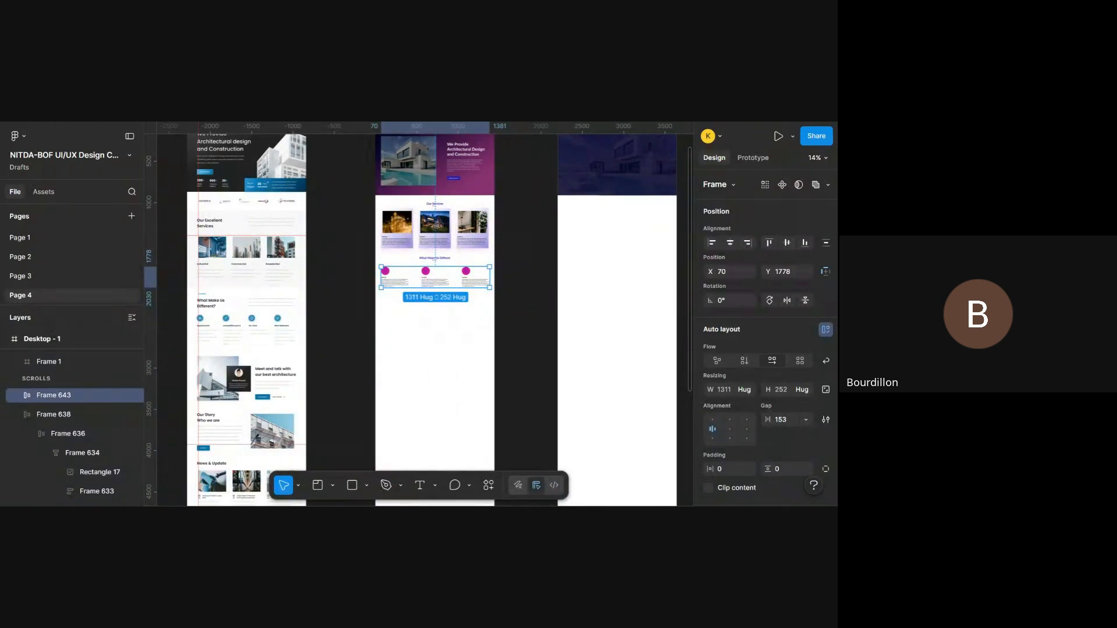
- Open the prototype preview and change its content scale to Fit width
key("ctrl+Tab")
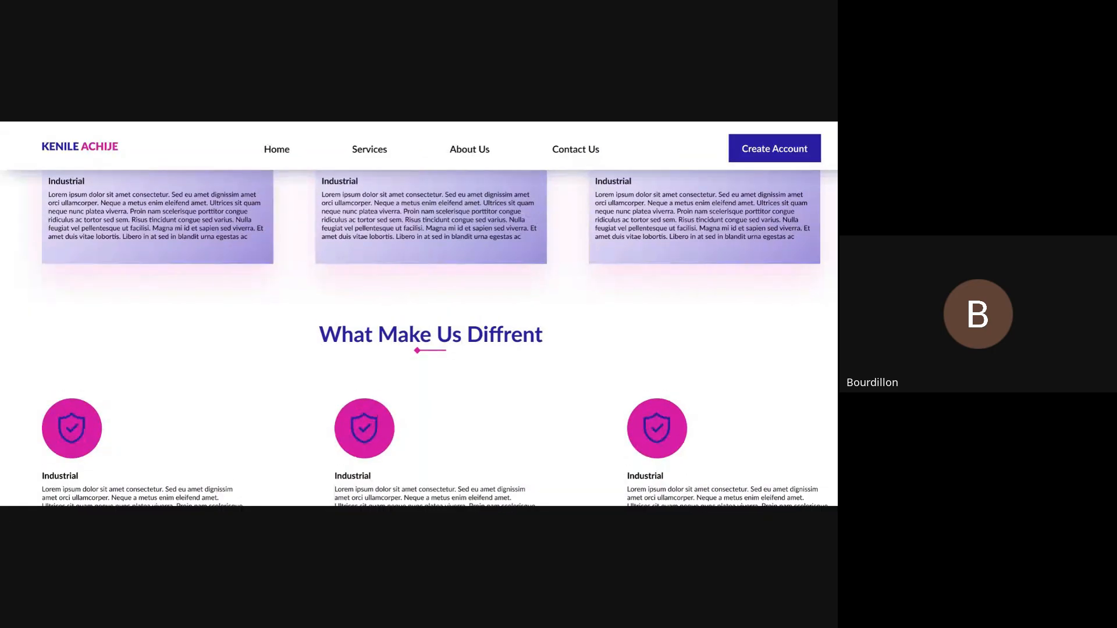
scroll(534, 338, "down", 8)
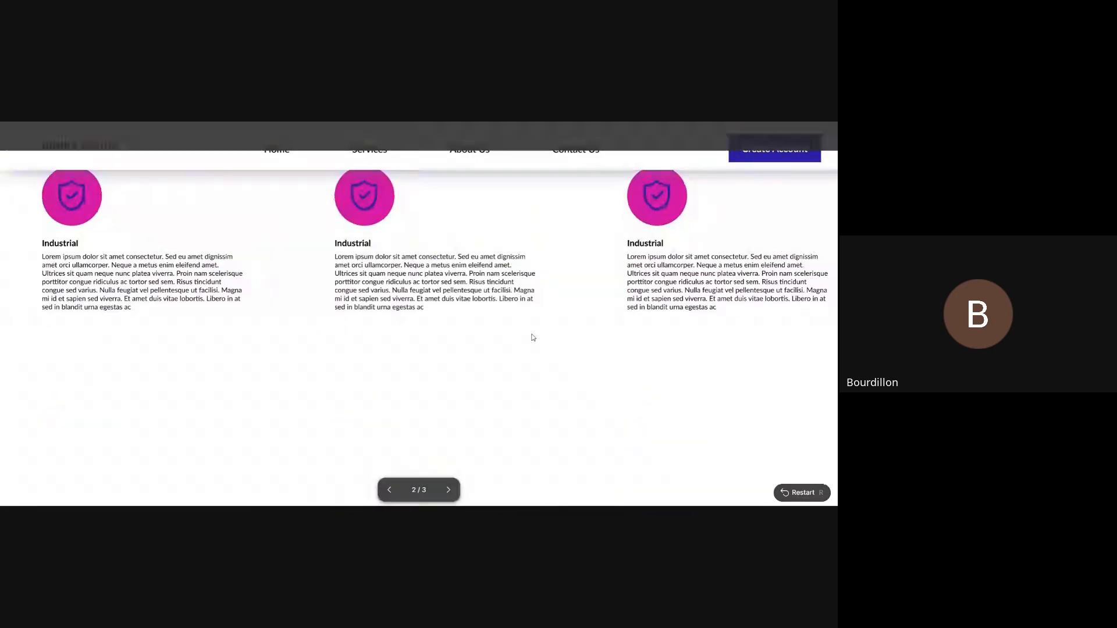
scroll(534, 338, "up", 2)
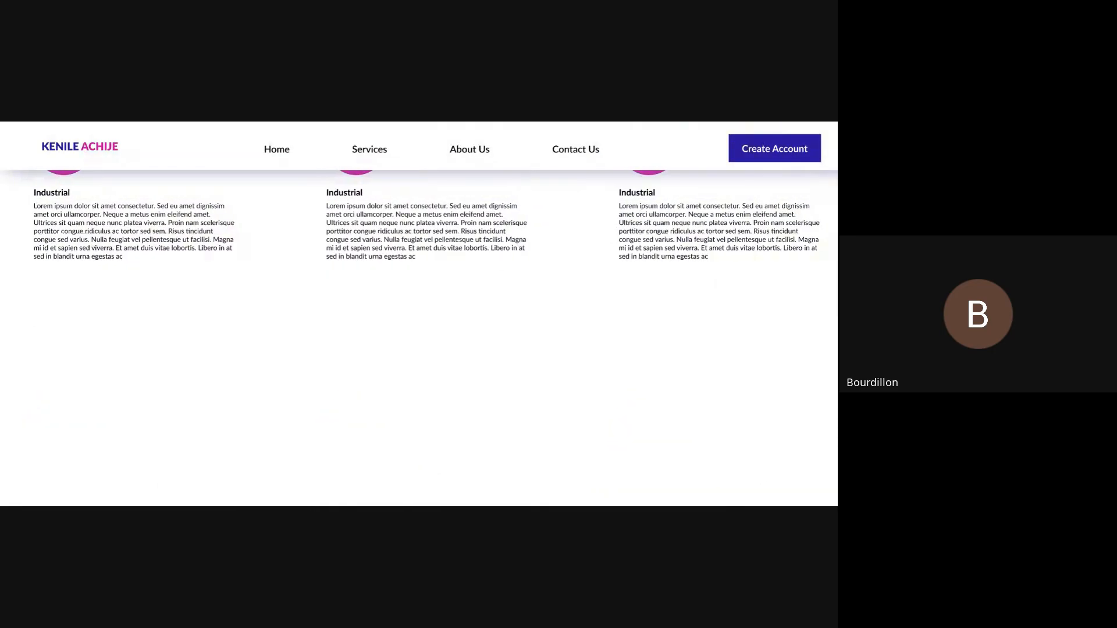
key("z")
scroll(419, 338, "down", 1)
scroll(419, 338, "right", 1)
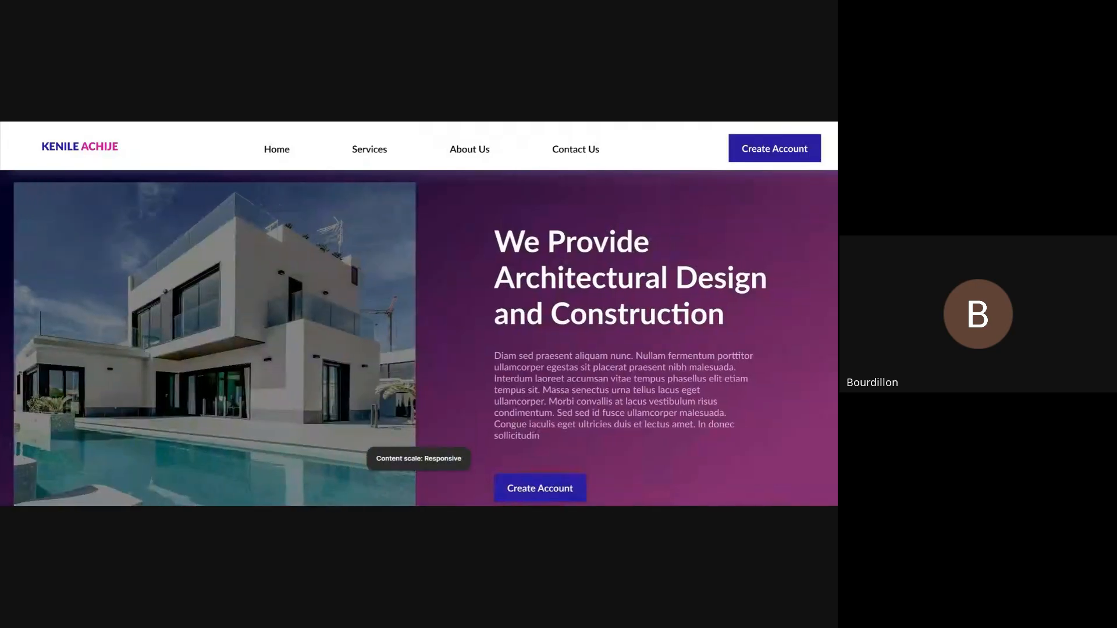
scroll(419, 339, "left", 1)
key("z")
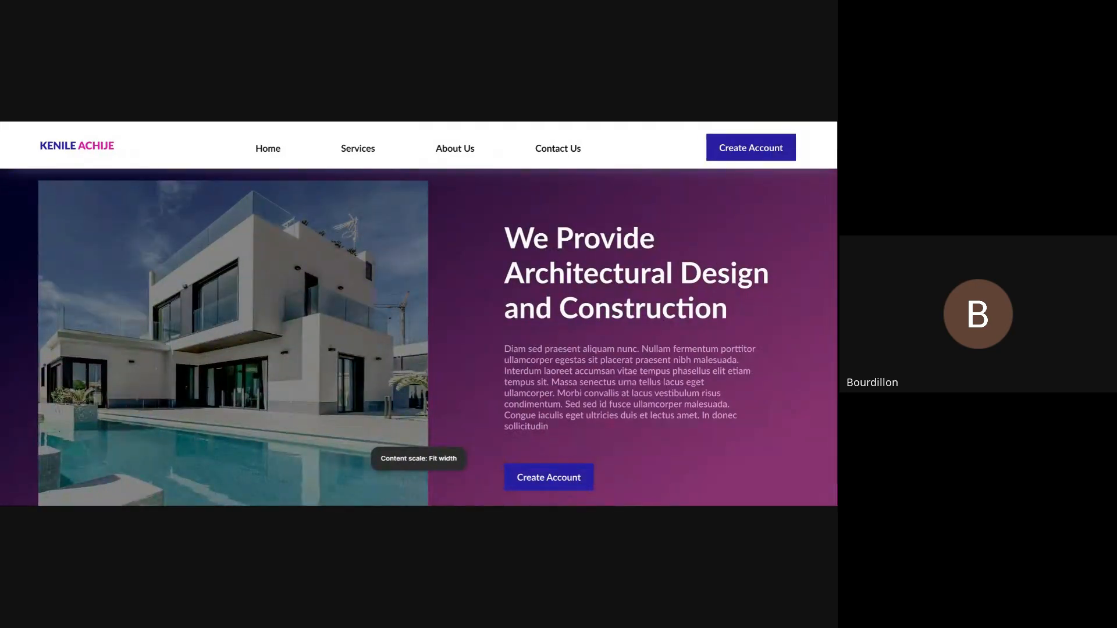
- Review the feature row and the Our Services section in the fitted prototype preview
scroll(593, 245, "down", 15)
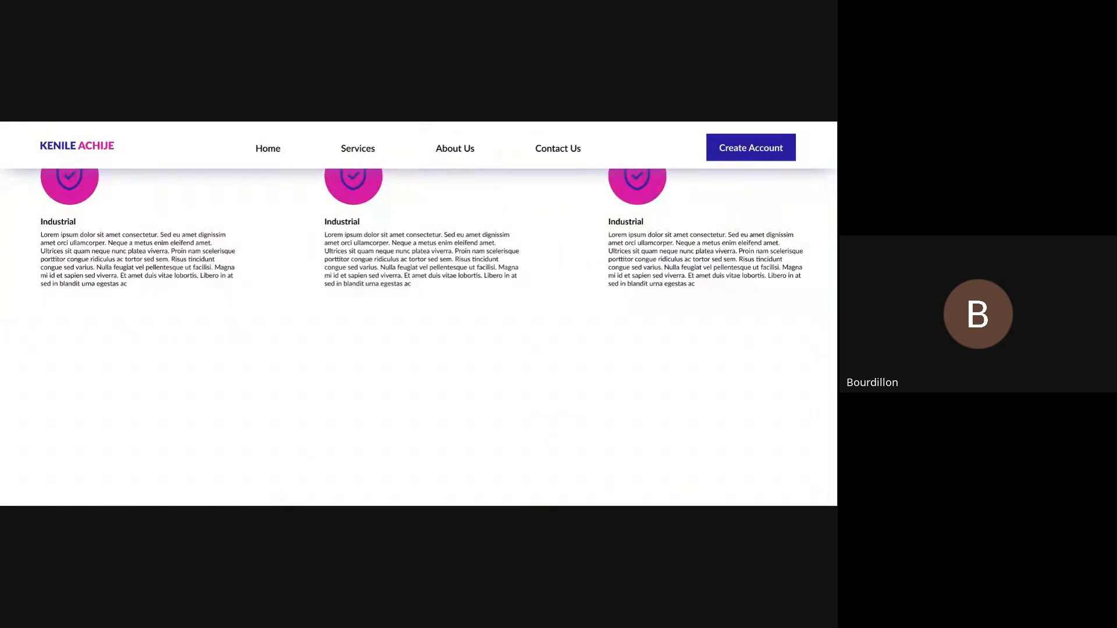
scroll(324, 259, "up", 2)
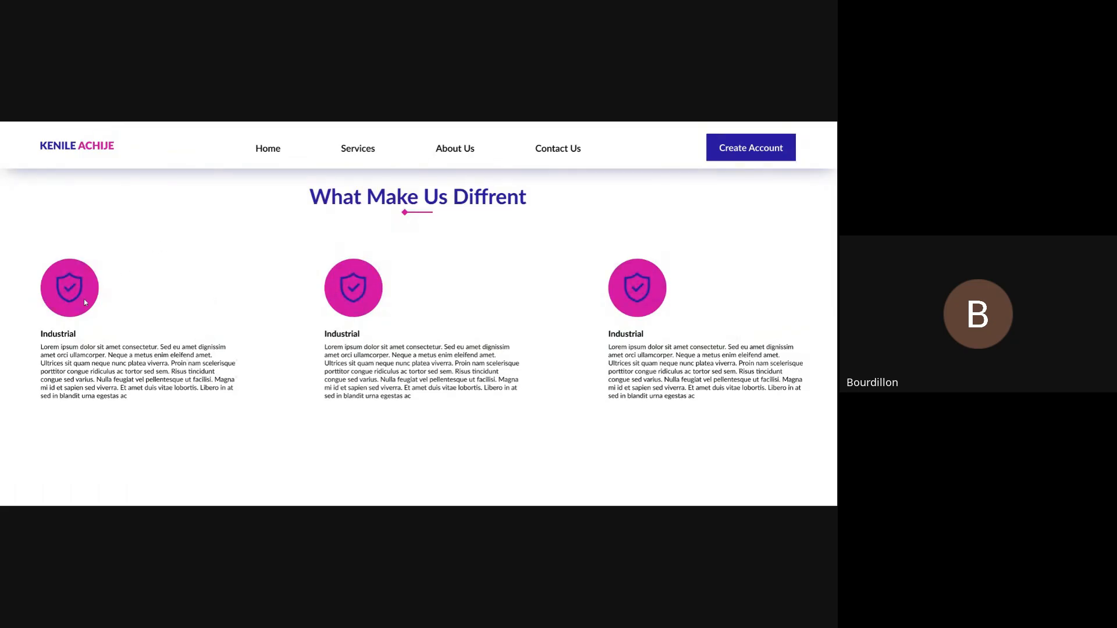
scroll(84, 299, "up", 3)
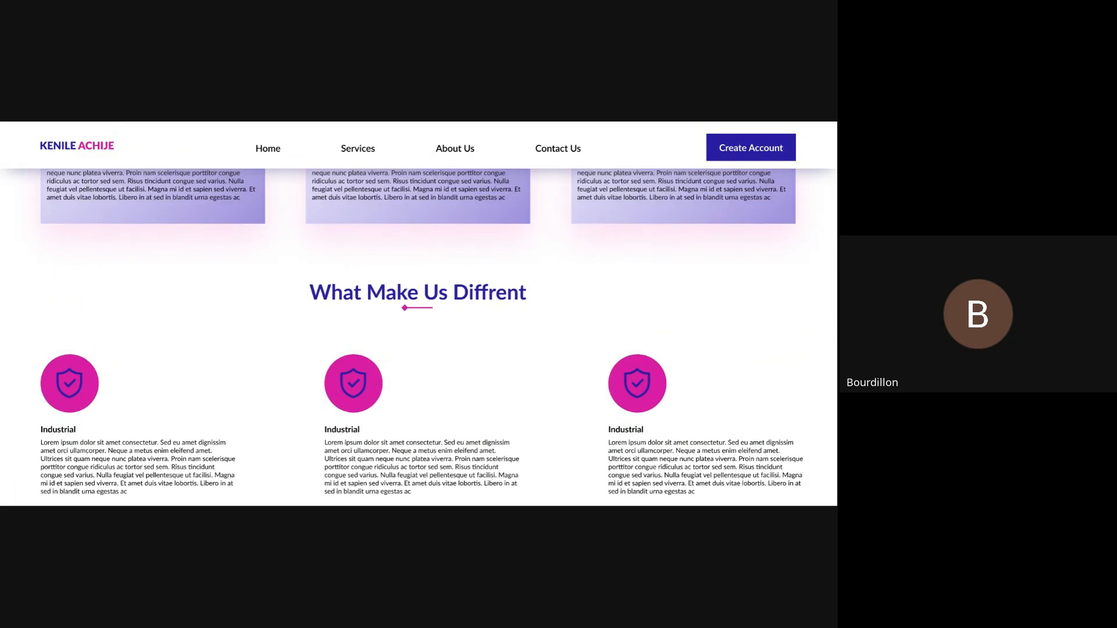
scroll(418, 338, "up", 4)
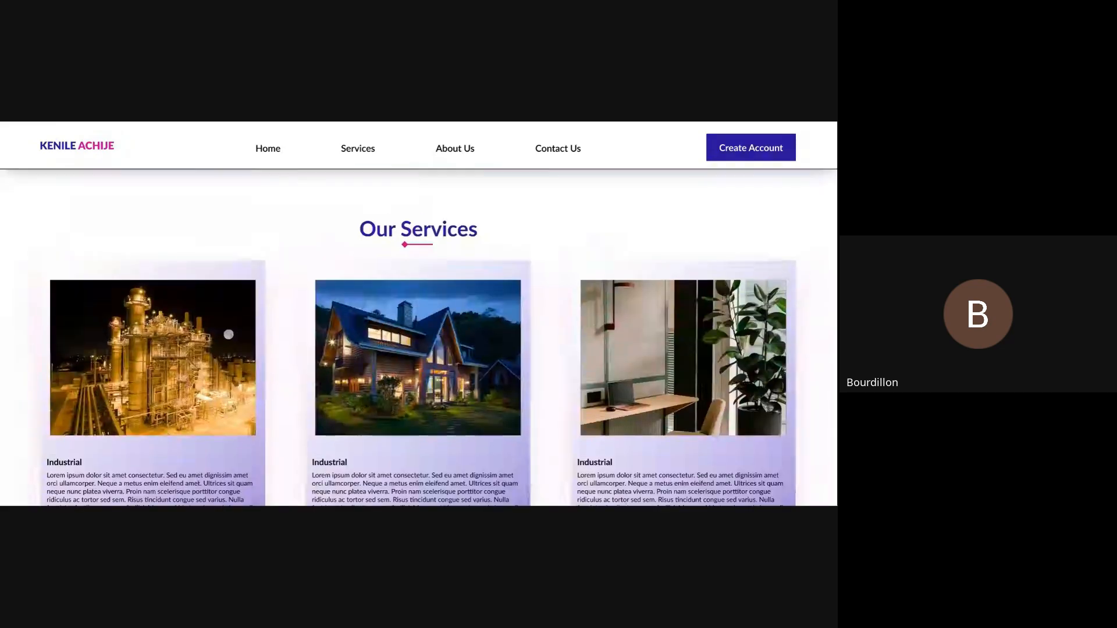
- Switch the preview's content scale to Responsive and examine the What Make Us Diffrent section with its three feature blocks
scroll(229, 334, "down", 8)
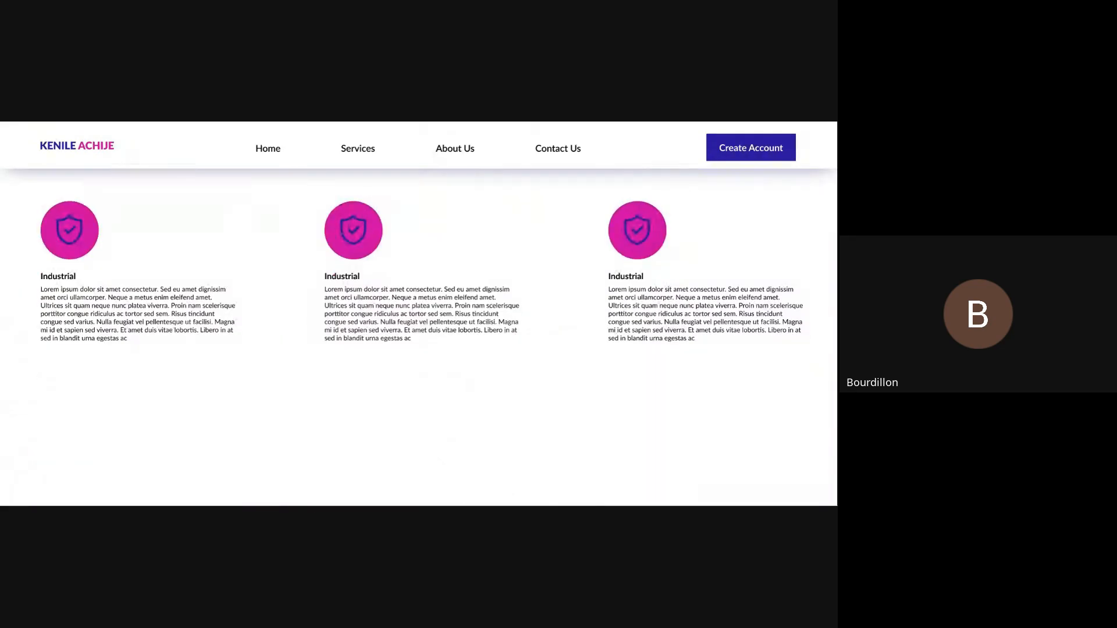
key("z")
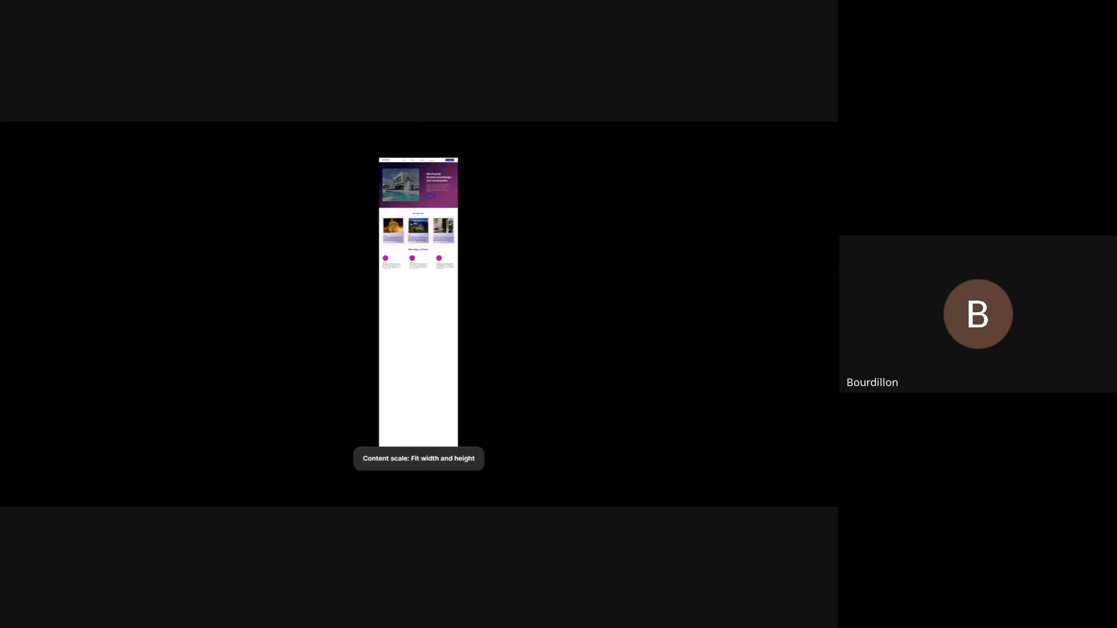
key("z")
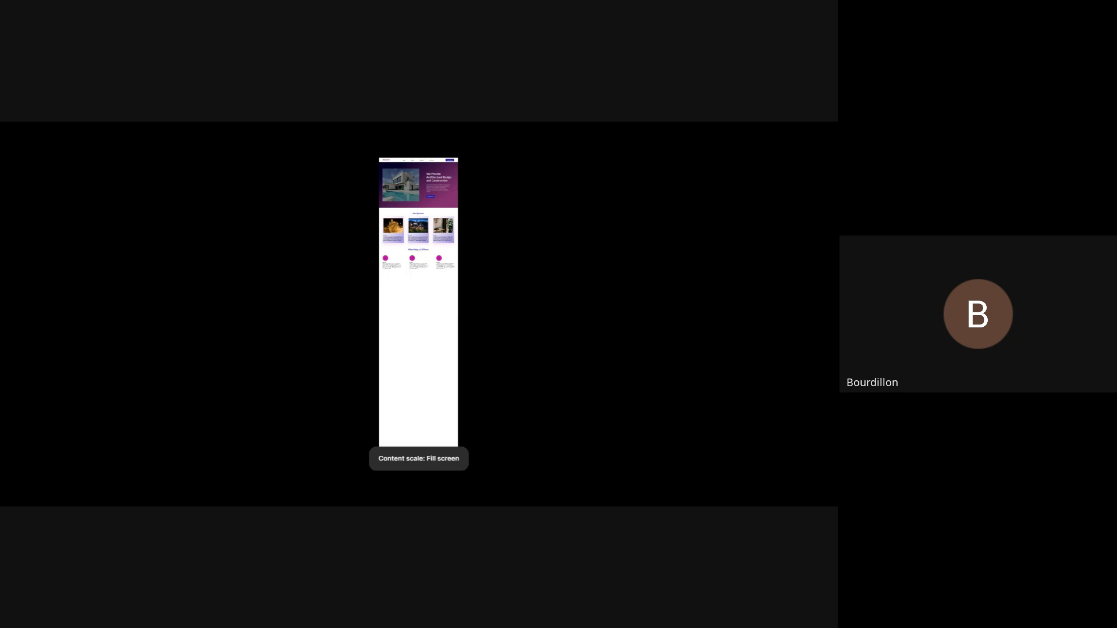
key("z")
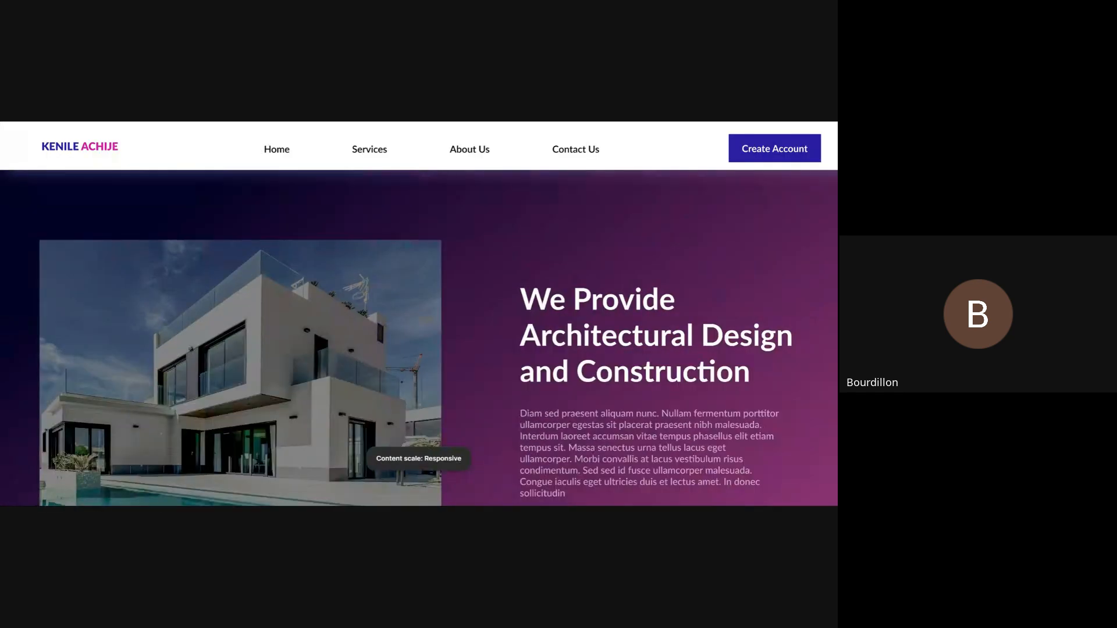
scroll(419, 338, "down", 10)
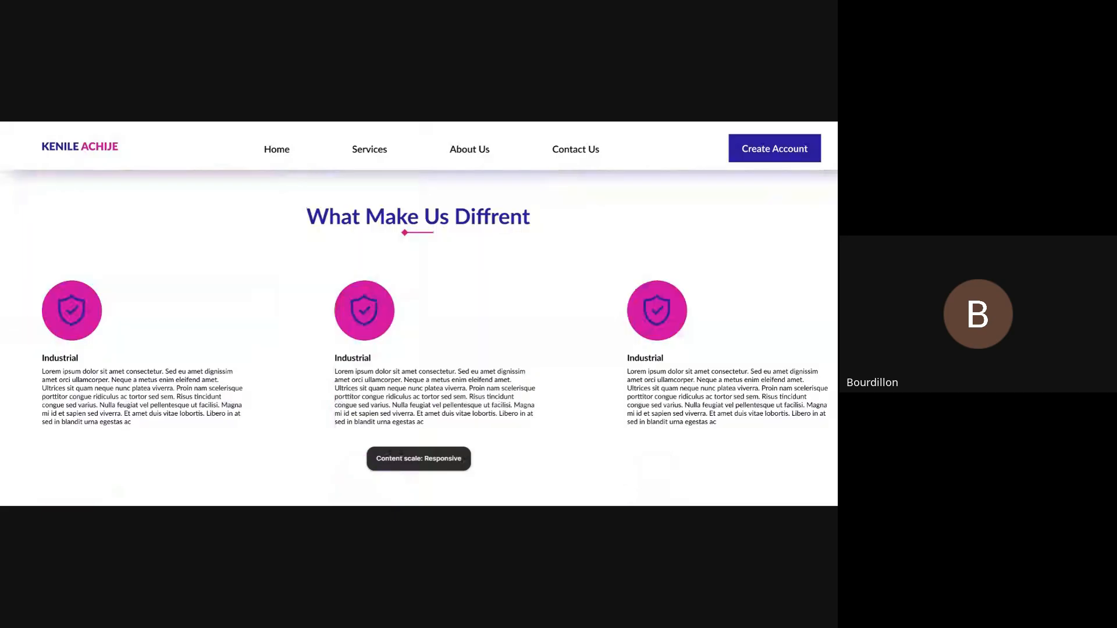
scroll(140, 310, "down", 1)
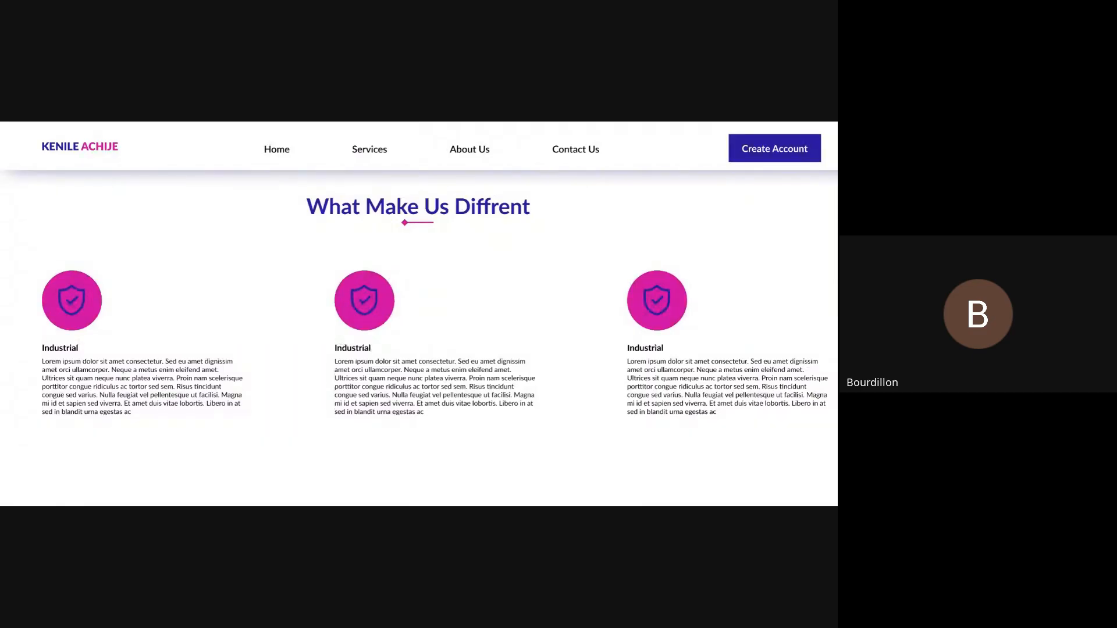
scroll(419, 314, "right", 1)
- Set the content scale back to Fit width and review the page from Our Services down to the feature blocks
key("z")
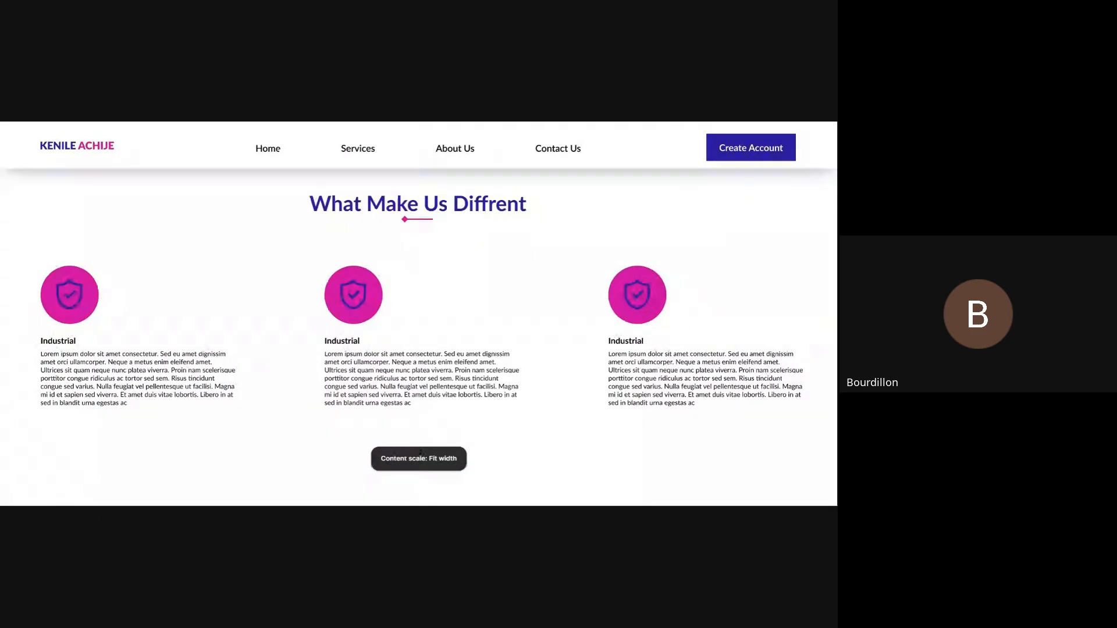
scroll(228, 178, "up", 4)
scroll(419, 338, "up", 3)
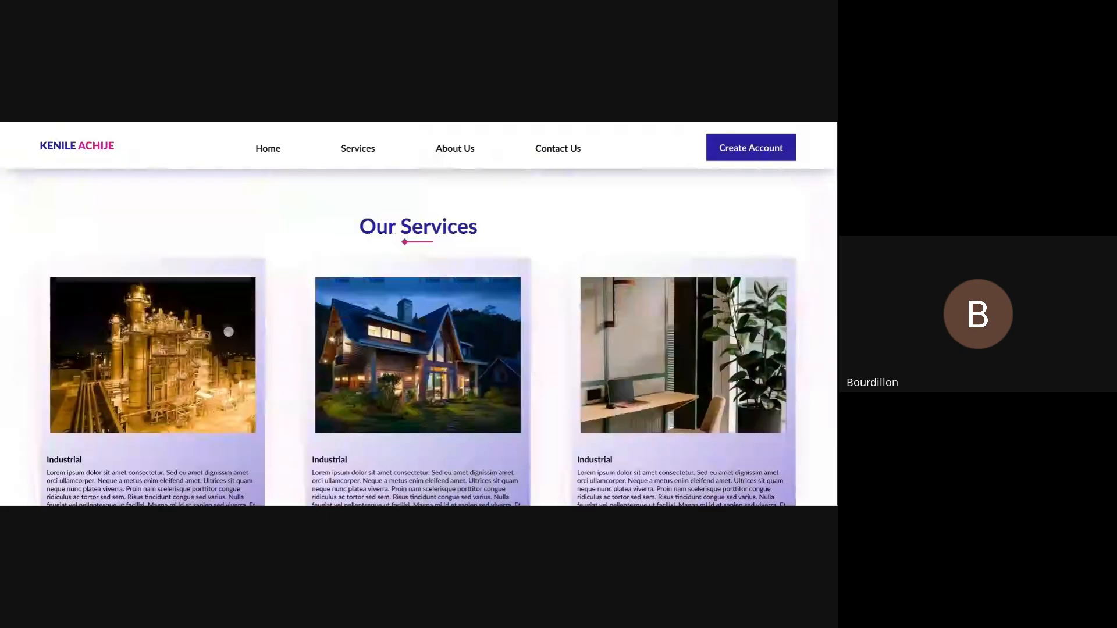
scroll(228, 341, "down", 5)
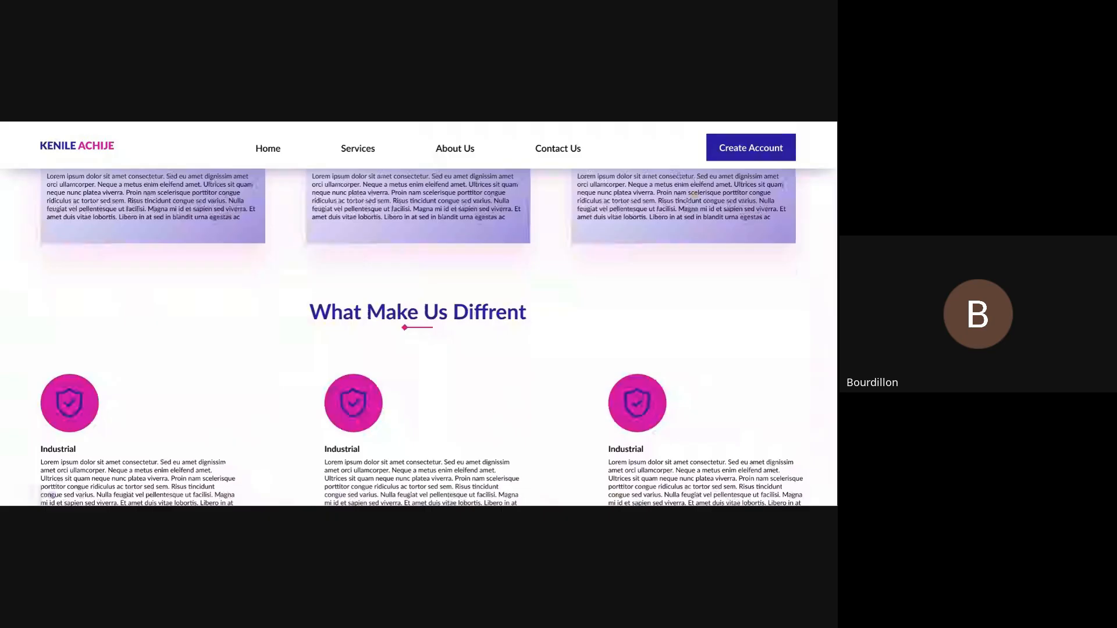
scroll(419, 338, "down", 3)
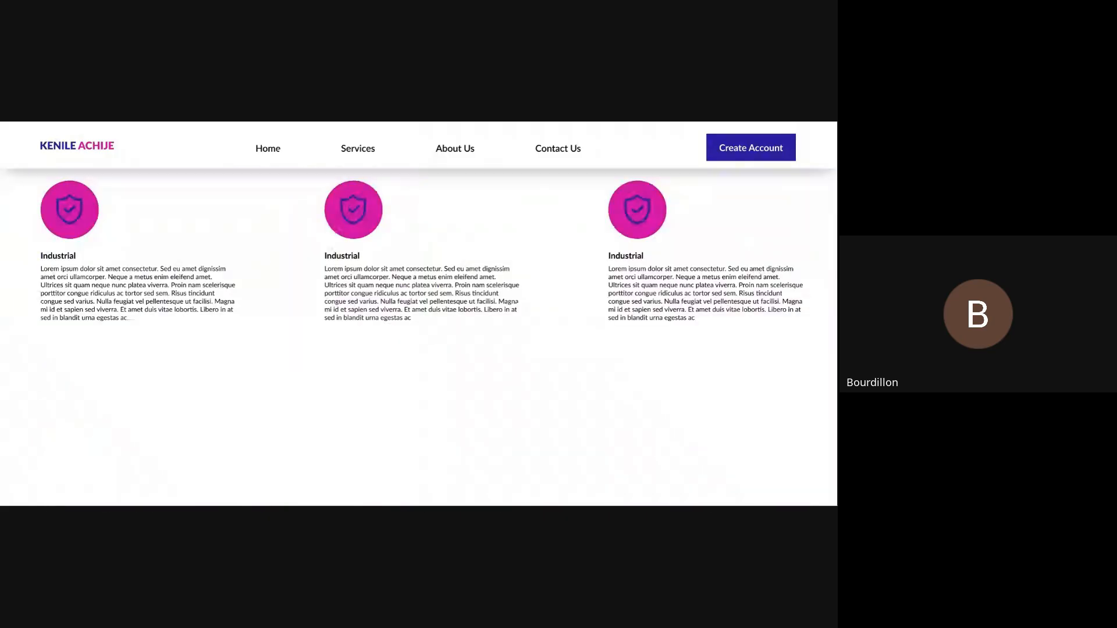